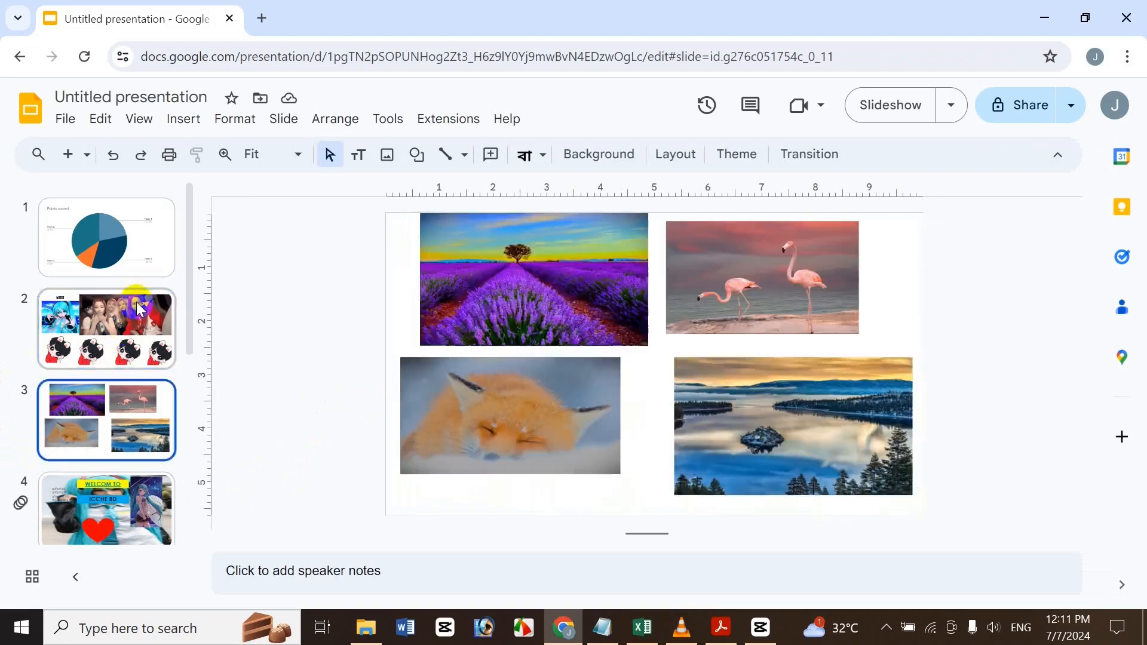
# Step: Select slide 2 and review the new-slide and duplicate-slide shortcuts in the Keyboard Shortcuts For Google Slides workbook in Excel
pyautogui.click(137, 321)
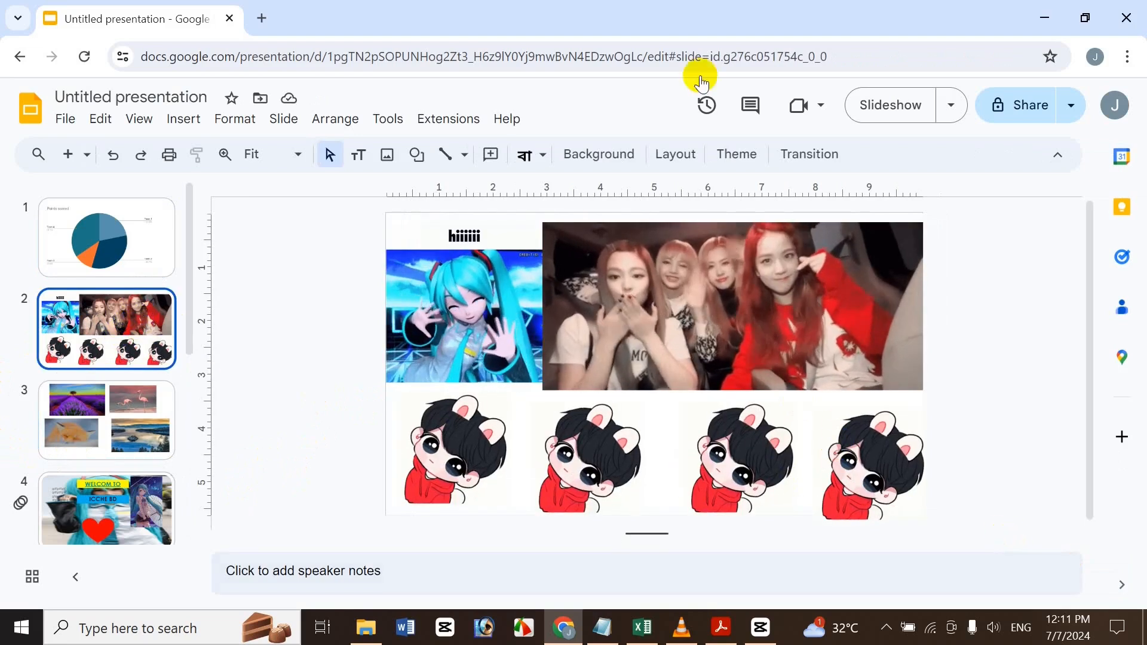
pyautogui.click(637, 629)
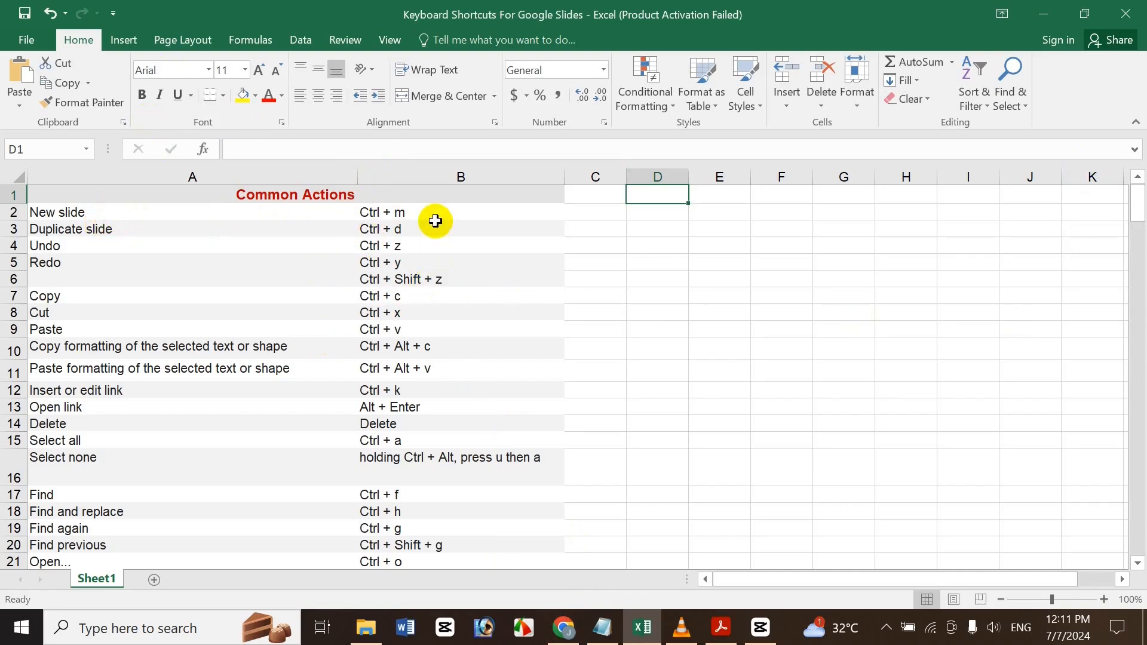
pyautogui.click(581, 630)
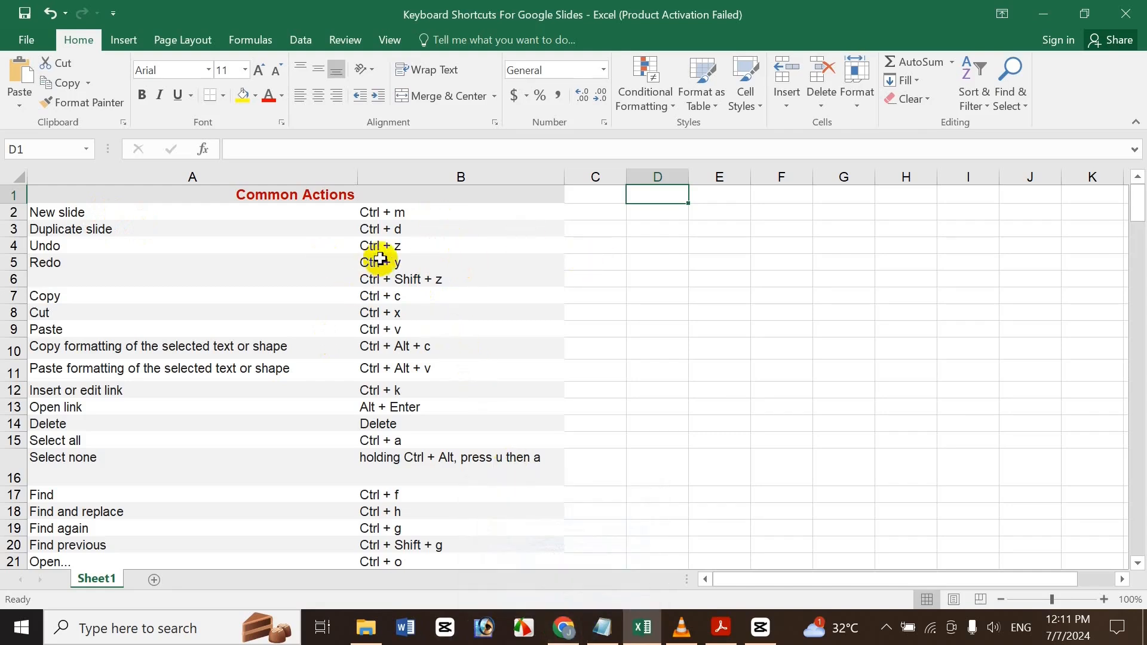
pyautogui.click(397, 232)
# Step: Switch back to Google Slides, insert a new slide after slide 2, and enter "fghfghgf" as its body text
pyautogui.click(581, 630)
pyautogui.click(564, 626)
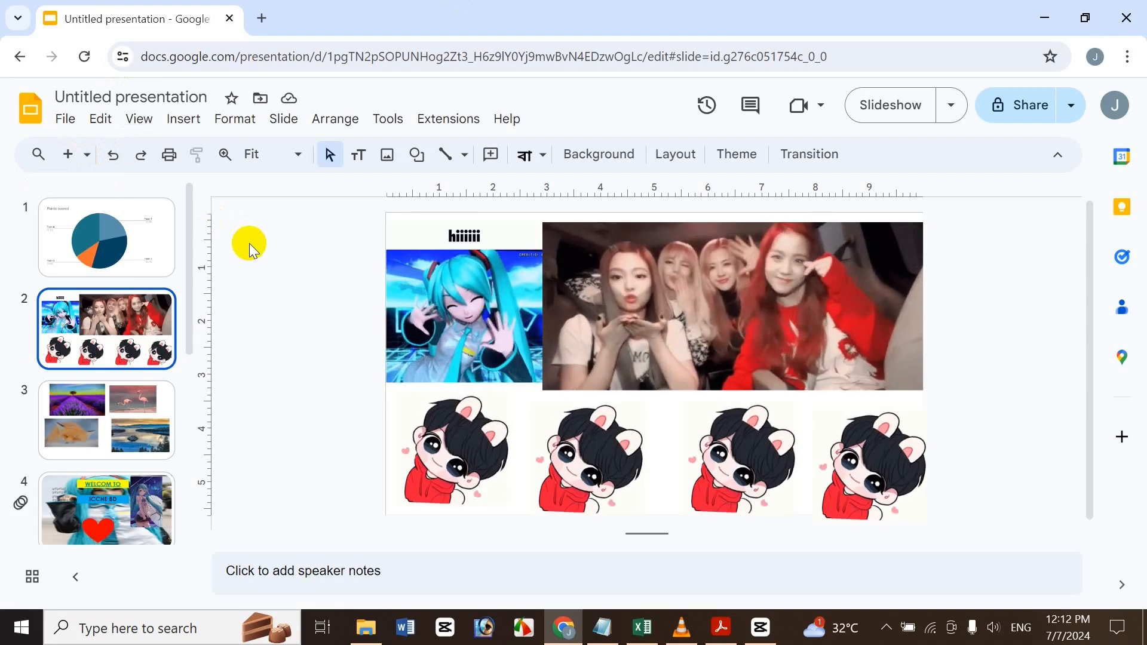
pyautogui.hotkey('ctrl', 'm')
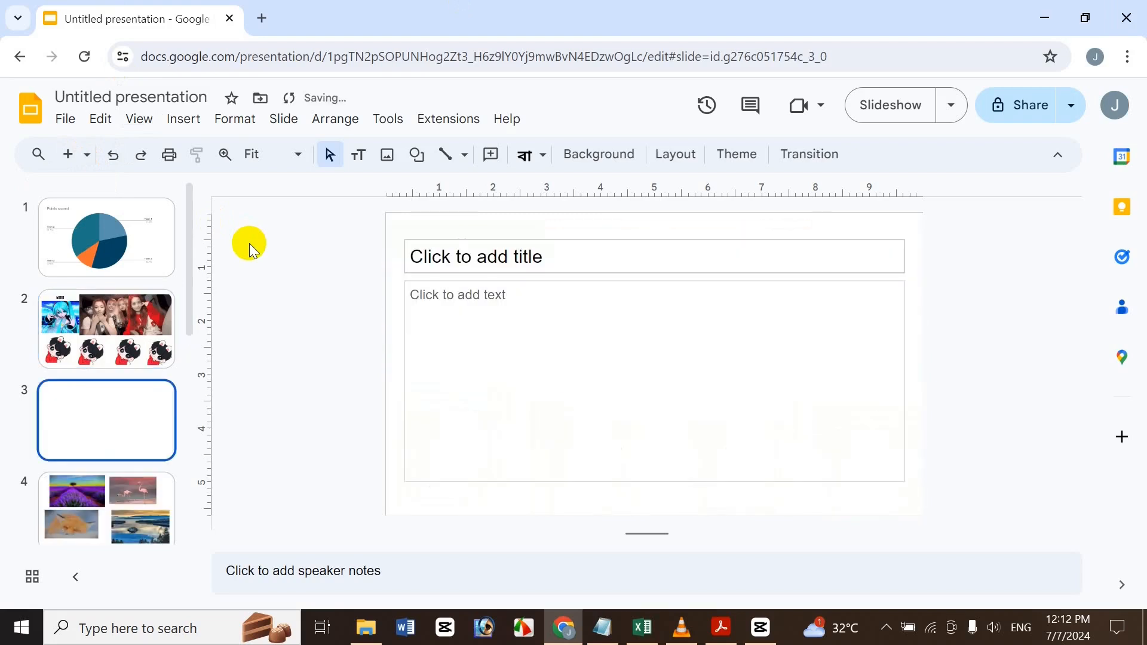
pyautogui.click(520, 299)
pyautogui.write('fghfghgf')
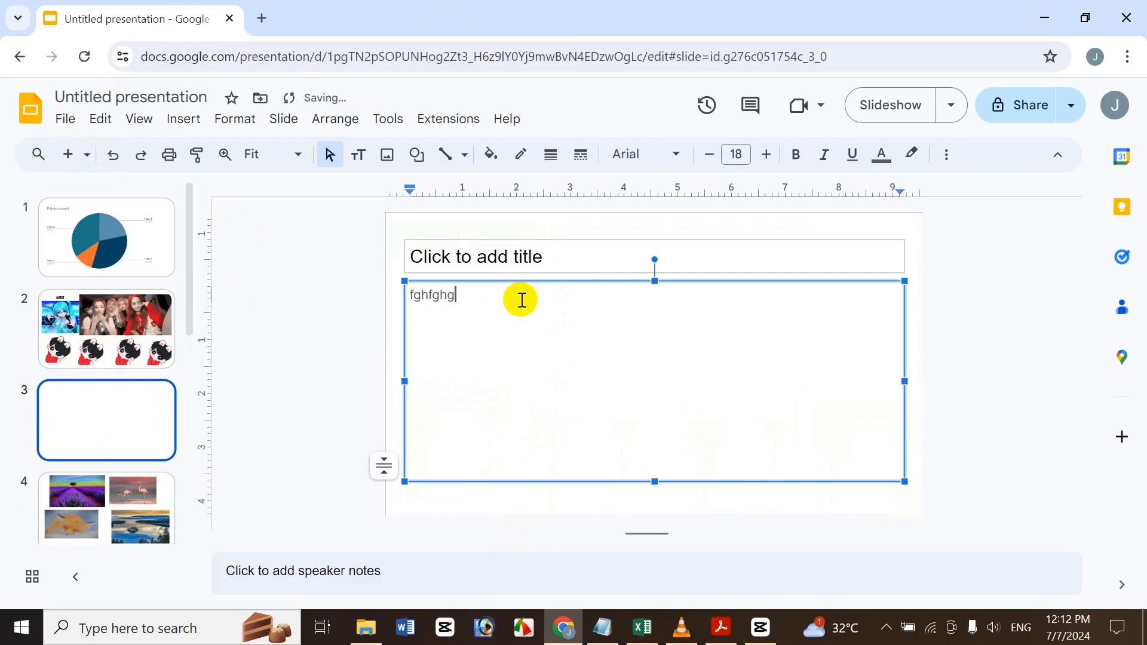
pyautogui.click(523, 246)
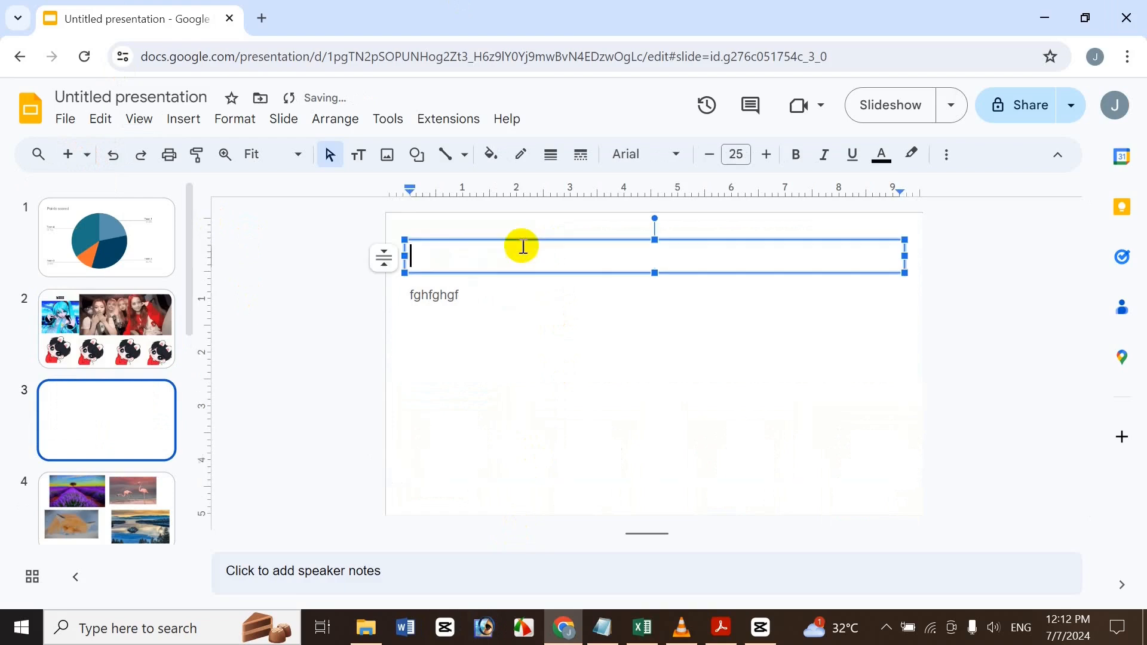
# Step: Delete the newly inserted slide 3
pyautogui.click(125, 413)
pyautogui.press('Delete')
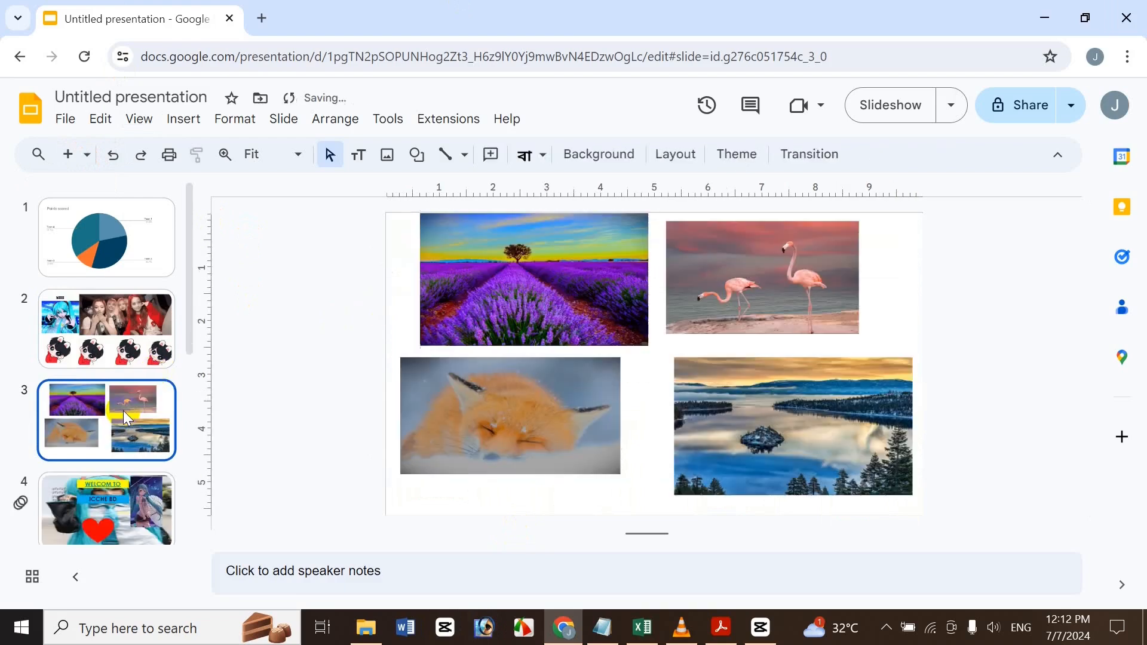
# Step: Duplicate slide 2 and return to the original slide
pyautogui.click(113, 327)
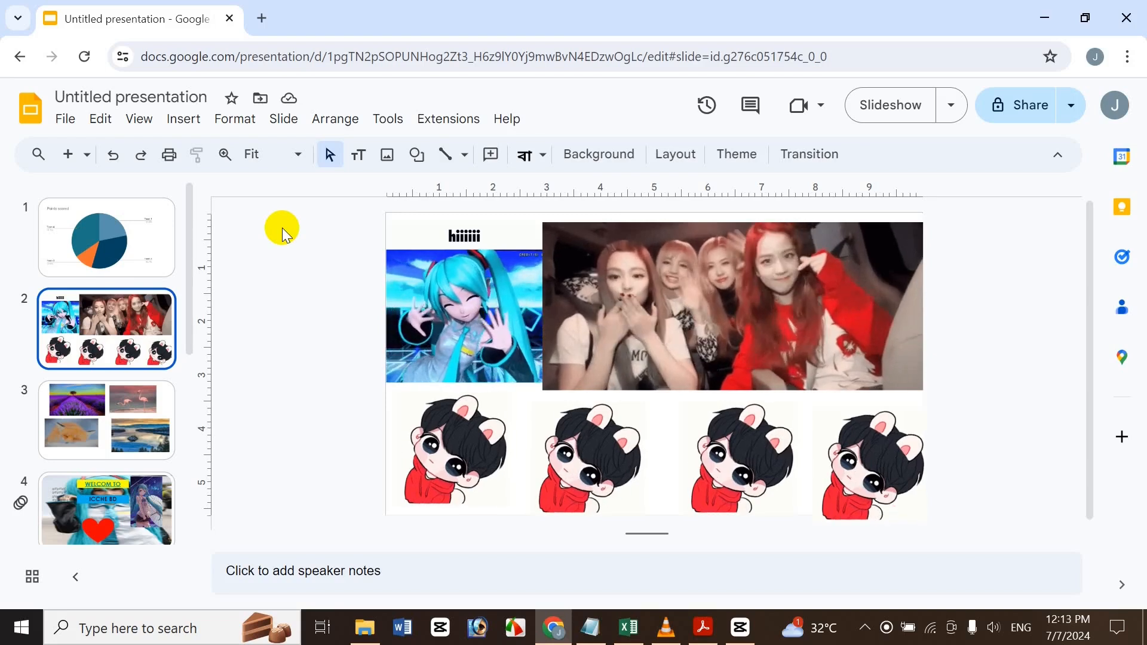
pyautogui.hotkey('ctrl', 'd')
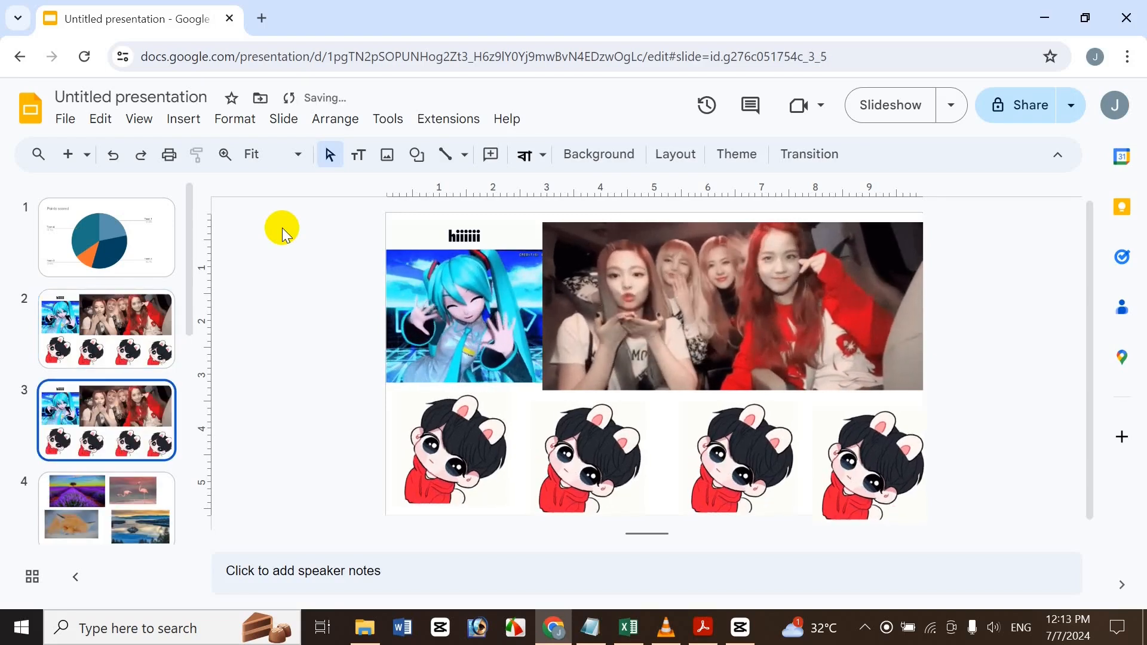
pyautogui.click(71, 354)
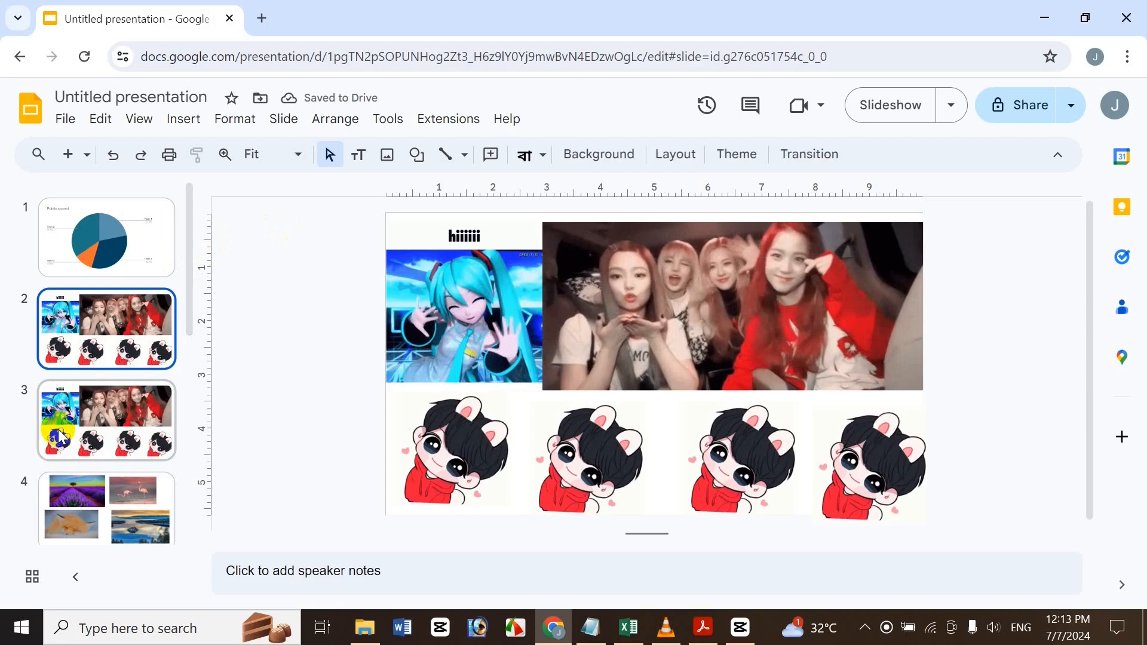
# Step: Delete the duplicate of slide 2 and reselect the original slide
pyautogui.click(86, 432)
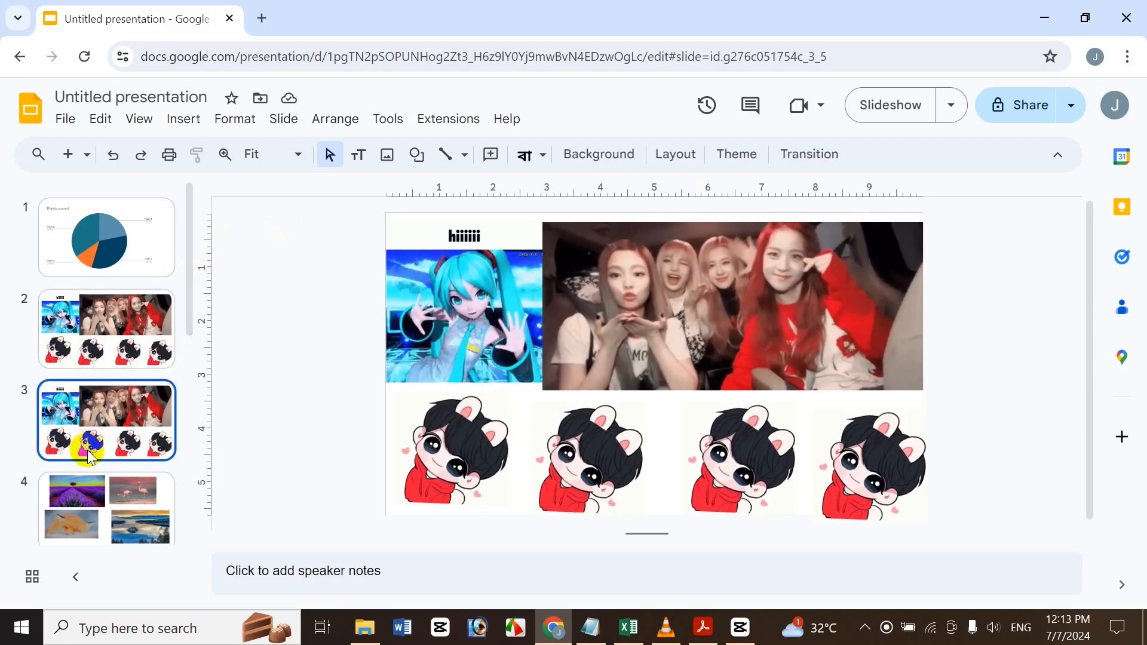
pyautogui.press('Delete')
pyautogui.click(118, 365)
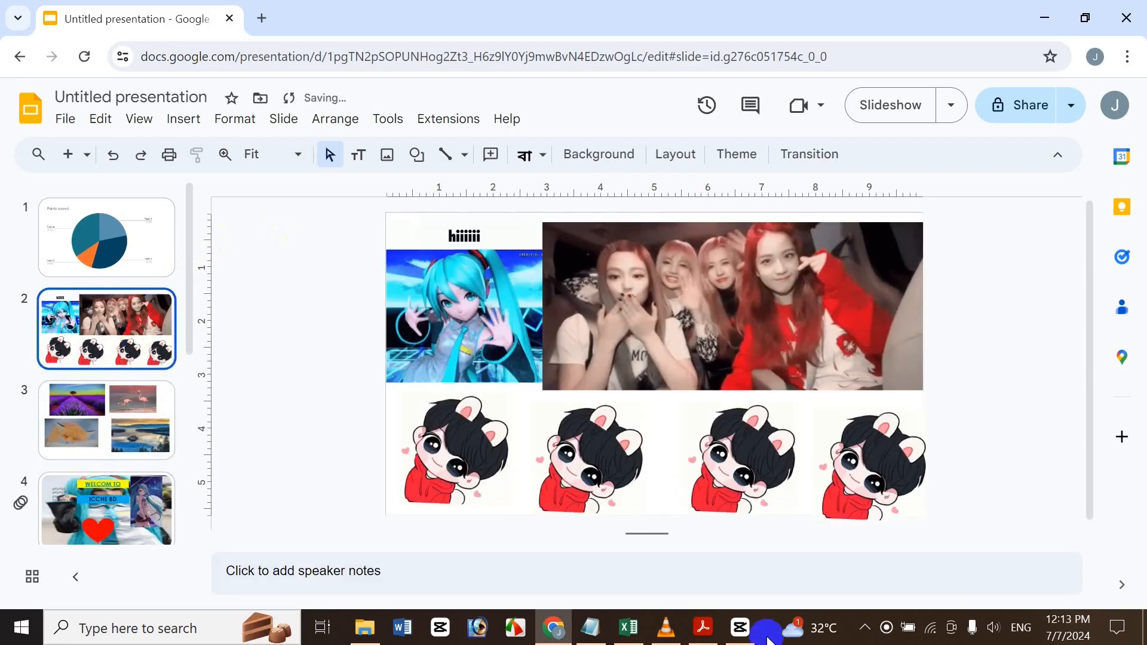
# Step: Switch to the Excel shortcut list and examine the Undo and Redo entries under Common Actions
pyautogui.click(629, 627)
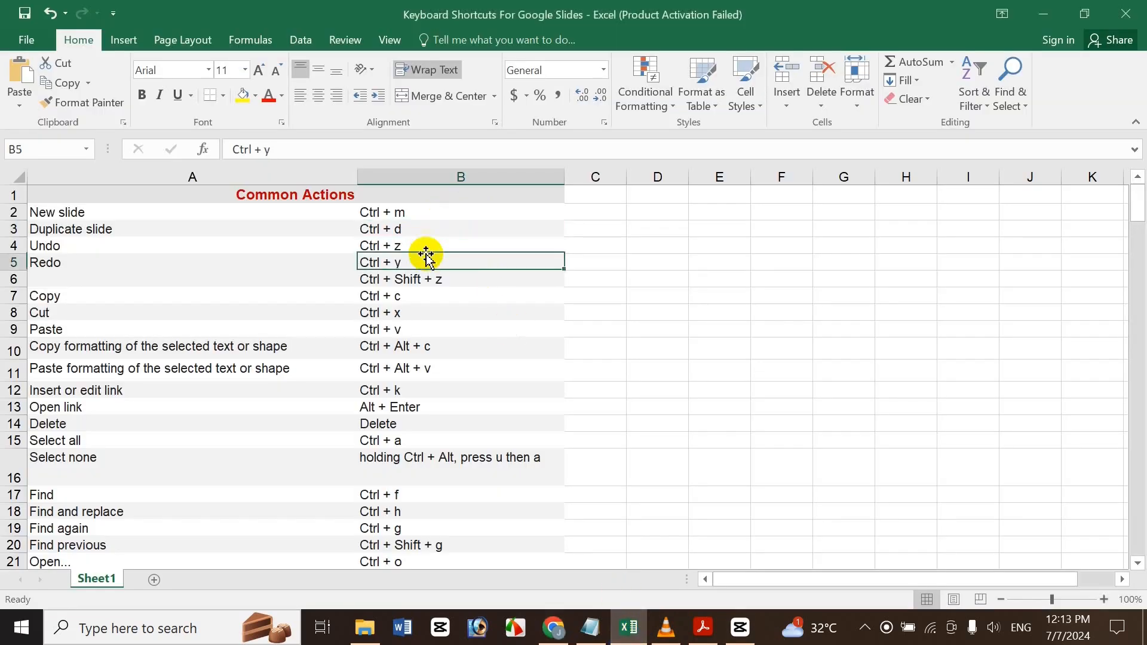
pyautogui.click(398, 261)
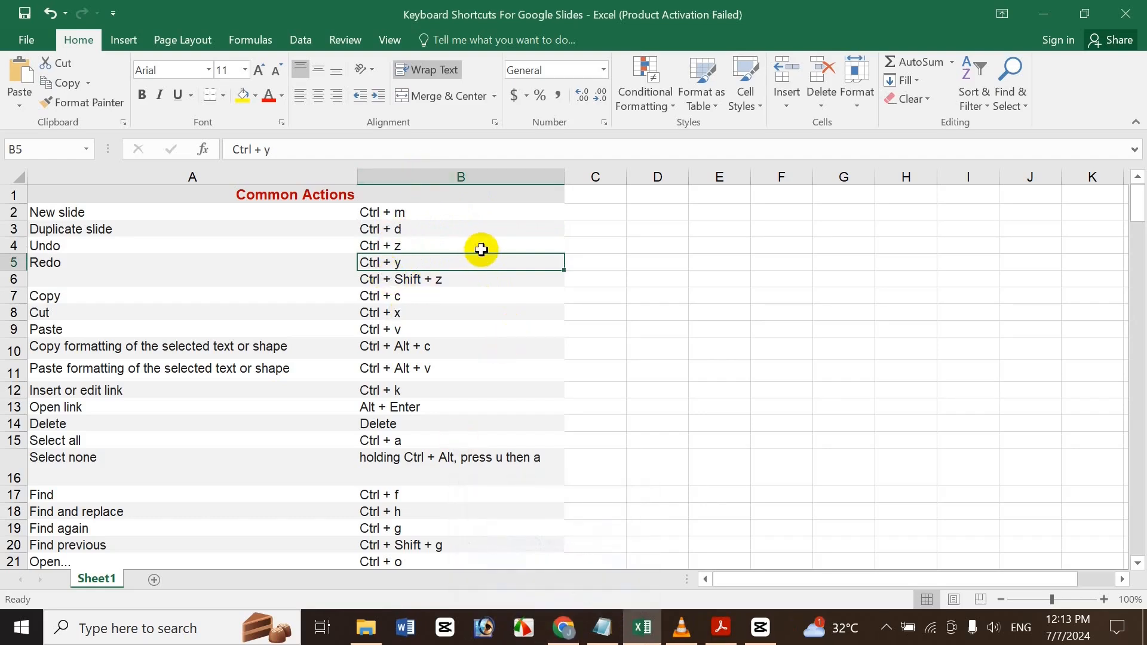
pyautogui.press('Down')
pyautogui.press('Left')
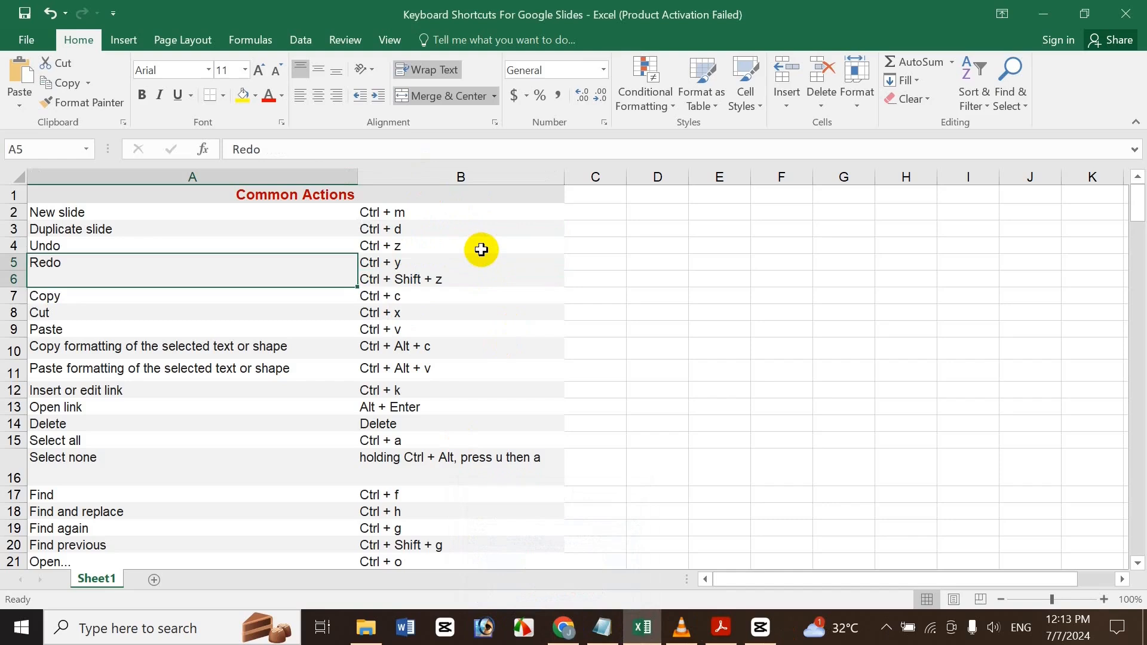
pyautogui.press('Right')
pyautogui.press('Up')
pyautogui.scroll(-7, 482, 249)
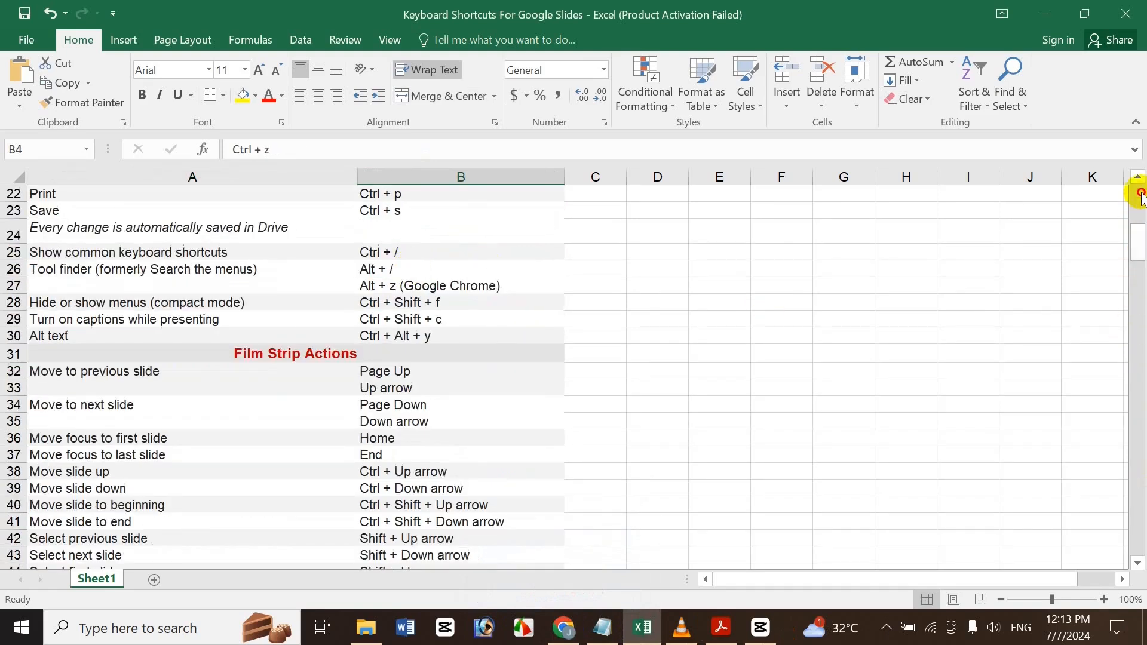
pyautogui.moveTo(1138, 245); pyautogui.dragTo(1138, 192)
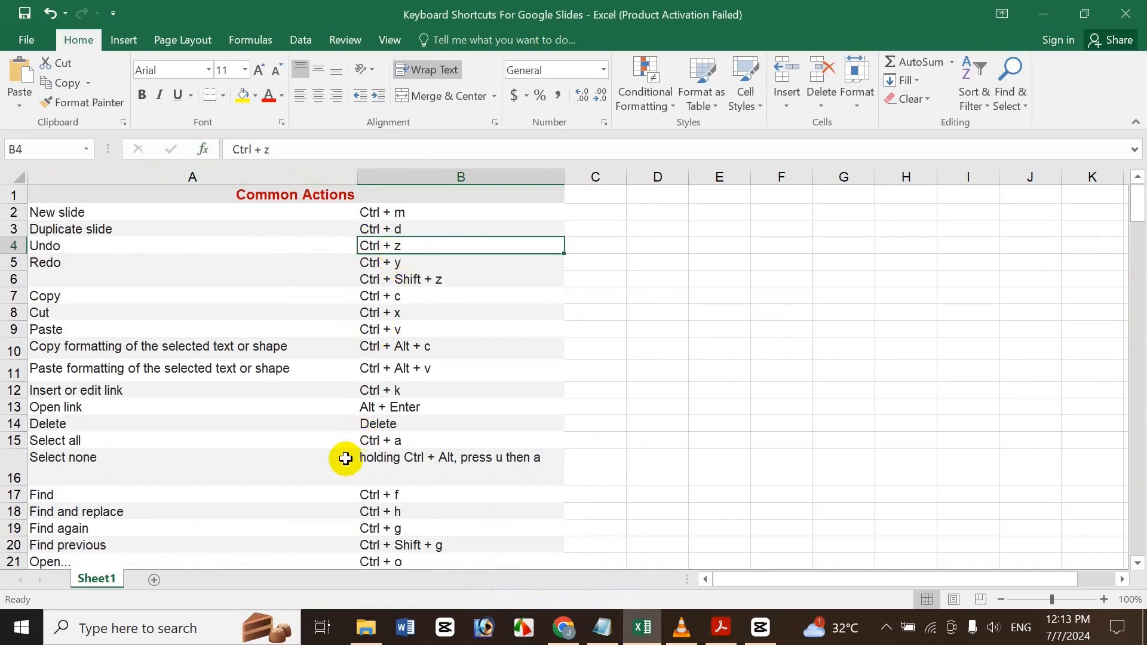
# Step: Switch back to Google Slides, delete the group photo on slide 2, and bring the photo back
pyautogui.click(564, 627)
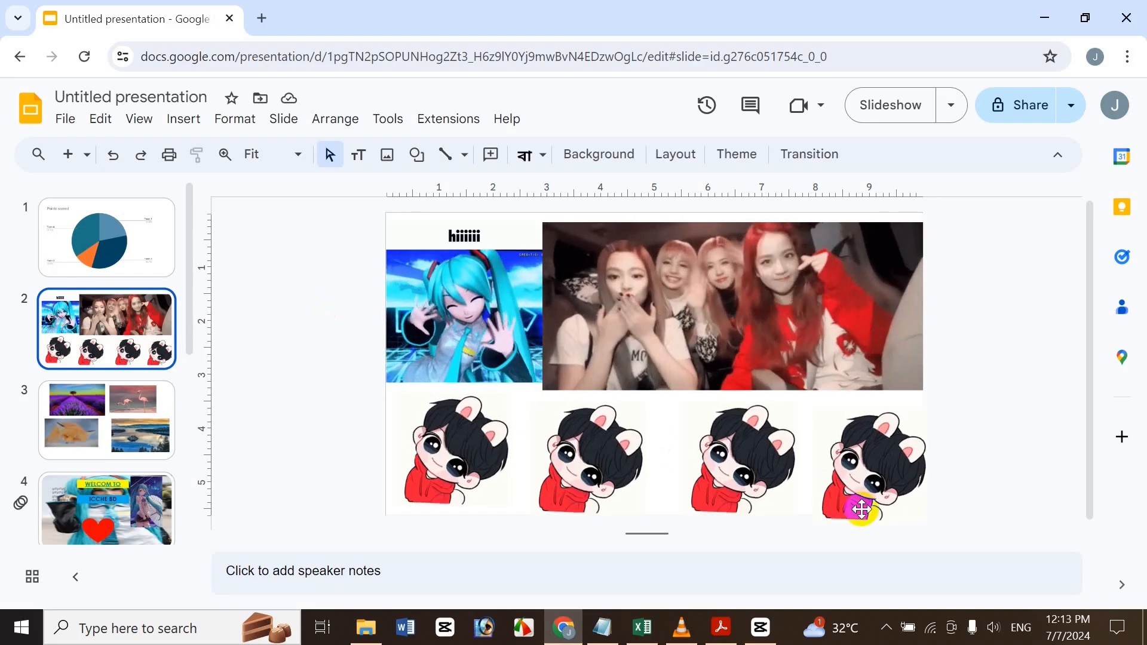
pyautogui.click(707, 319)
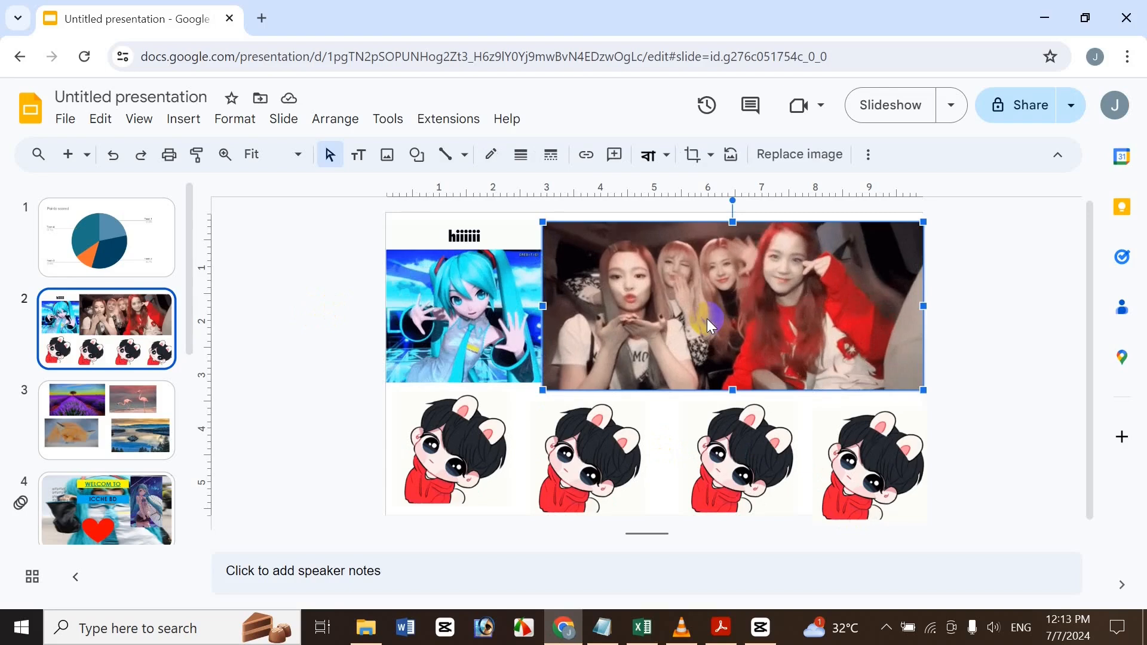
pyautogui.press('Delete')
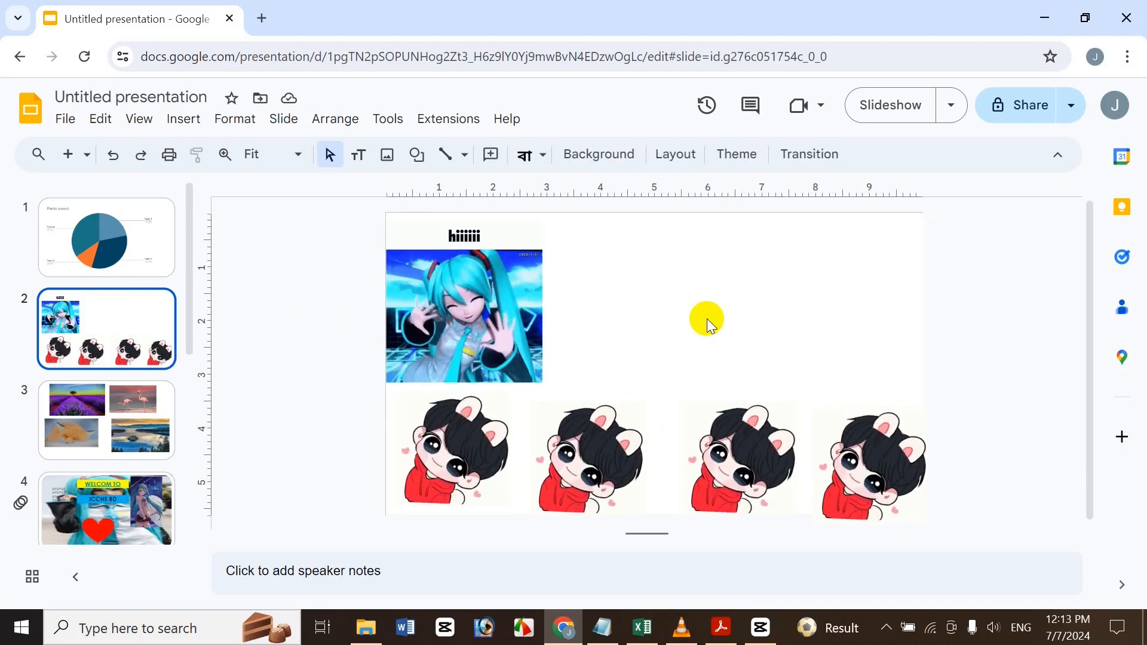
pyautogui.hotkey('ctrl', 'v')
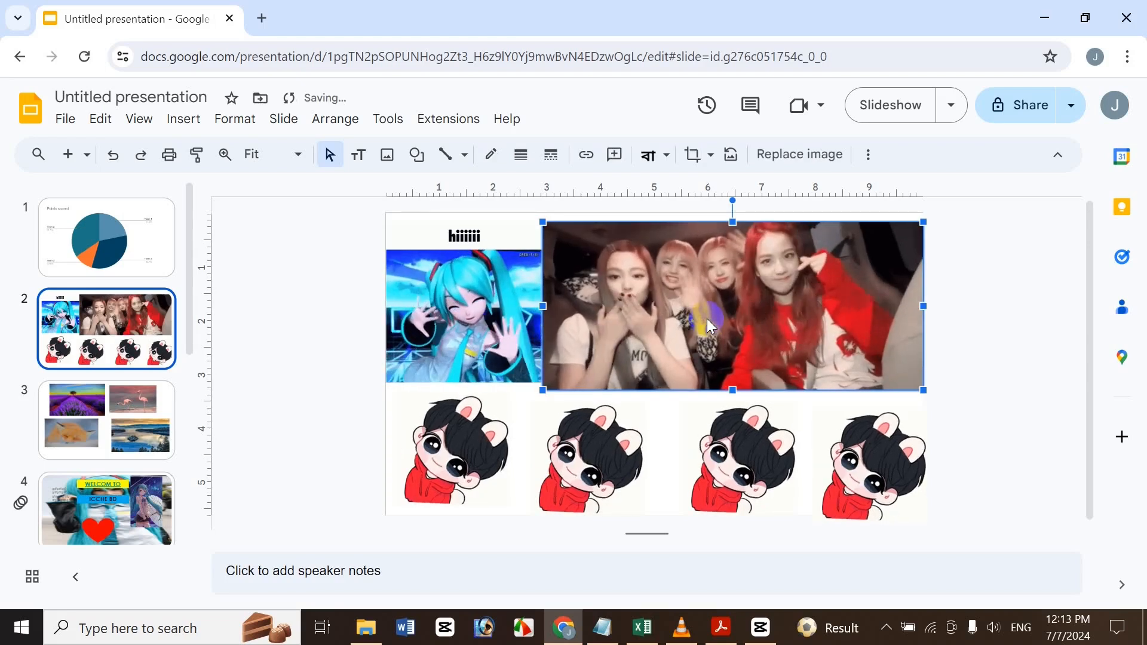
# Step: Remove the restored group photo from slide 2 again and undo its removal
pyautogui.scroll(-1, 697, 357)
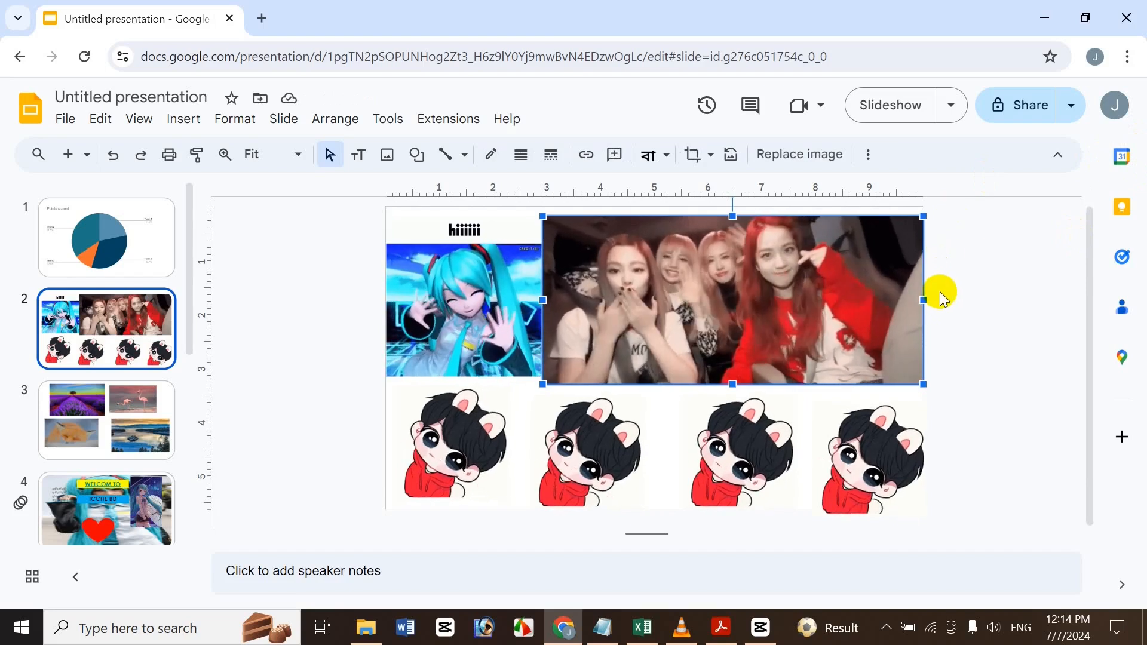
pyautogui.press('Delete')
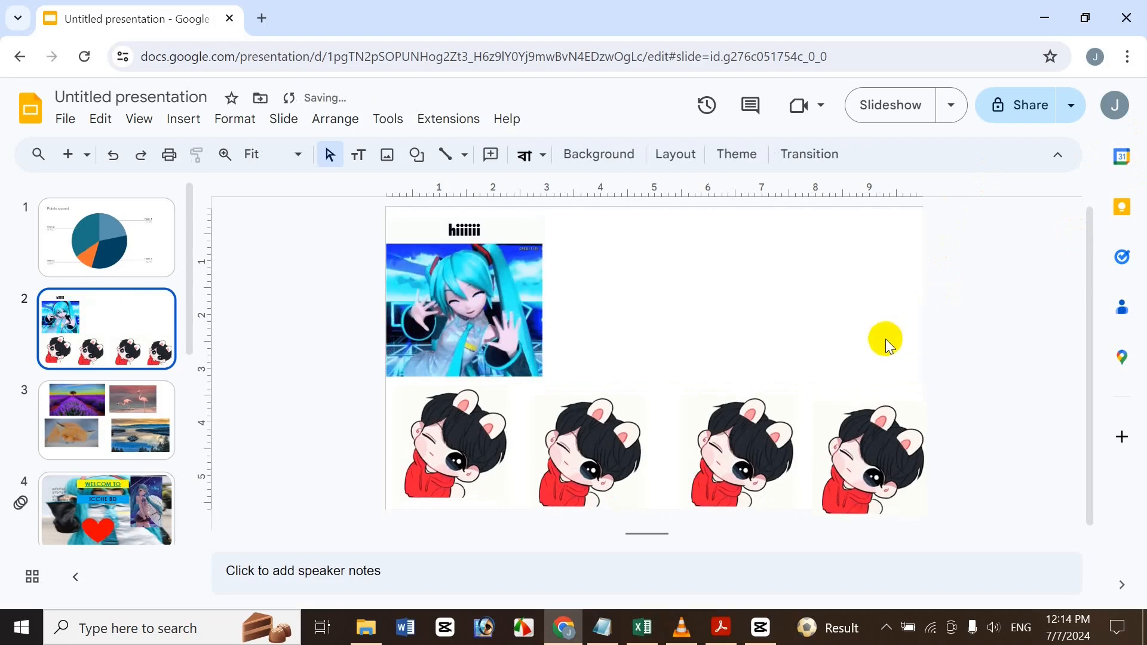
pyautogui.hotkey('ctrl', 'z')
# Step: Check the Redo shortcuts in the Excel list, then remove and restore slide 2's group photo once more in Google Slides
pyautogui.click(641, 629)
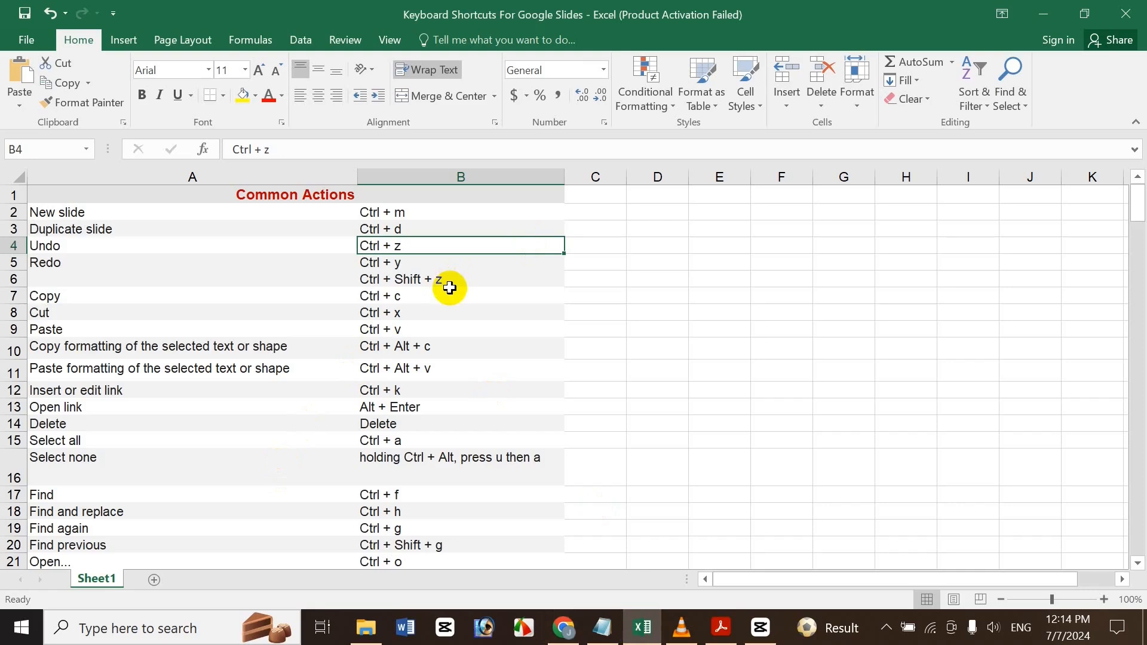
pyautogui.click(564, 627)
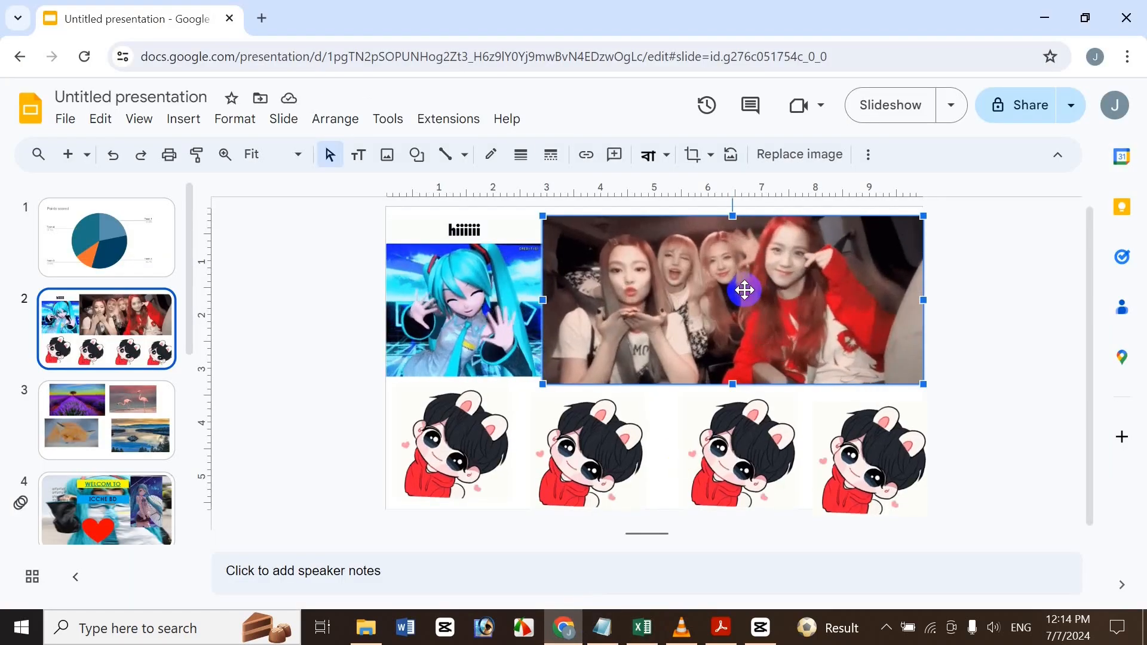
pyautogui.press('Delete')
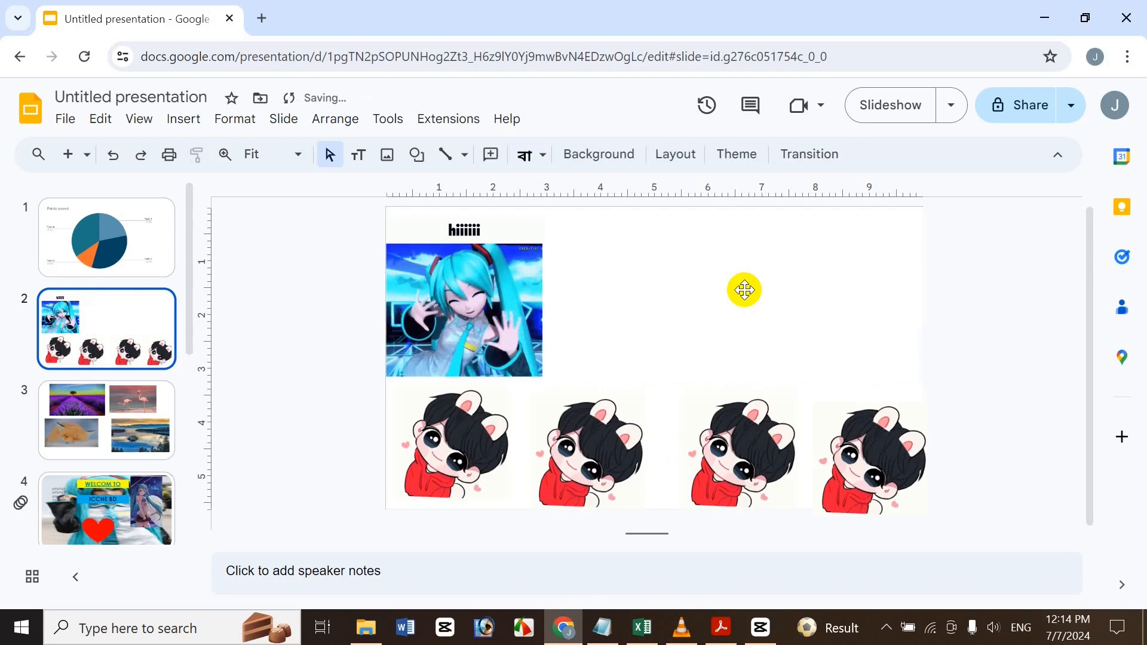
pyautogui.hotkey('ctrl', 'z')
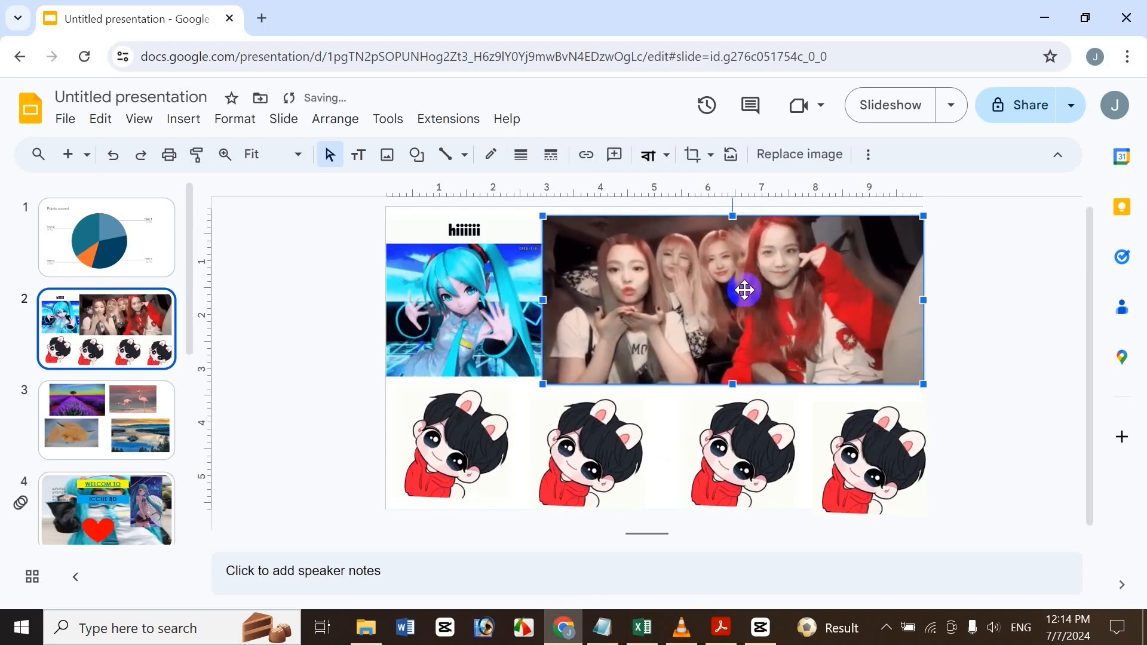
pyautogui.click(287, 311)
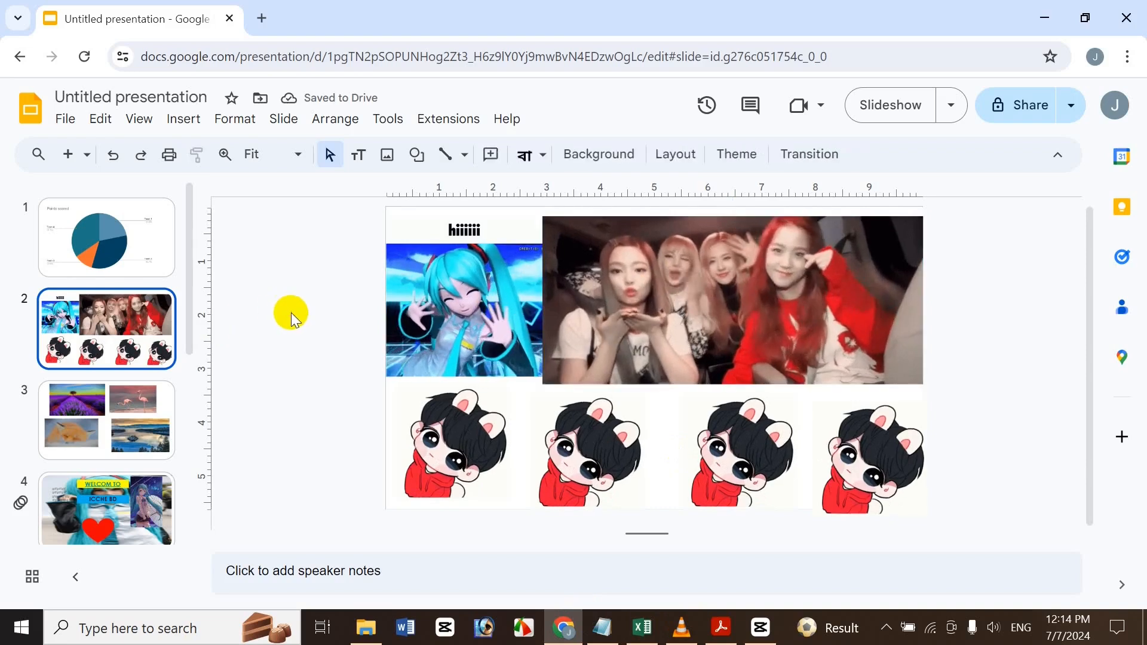
# Step: Open slide 4, place the cursor in the blue "ICCHE BD" text box, and deselect it
pyautogui.click(104, 280)
pyautogui.click(116, 497)
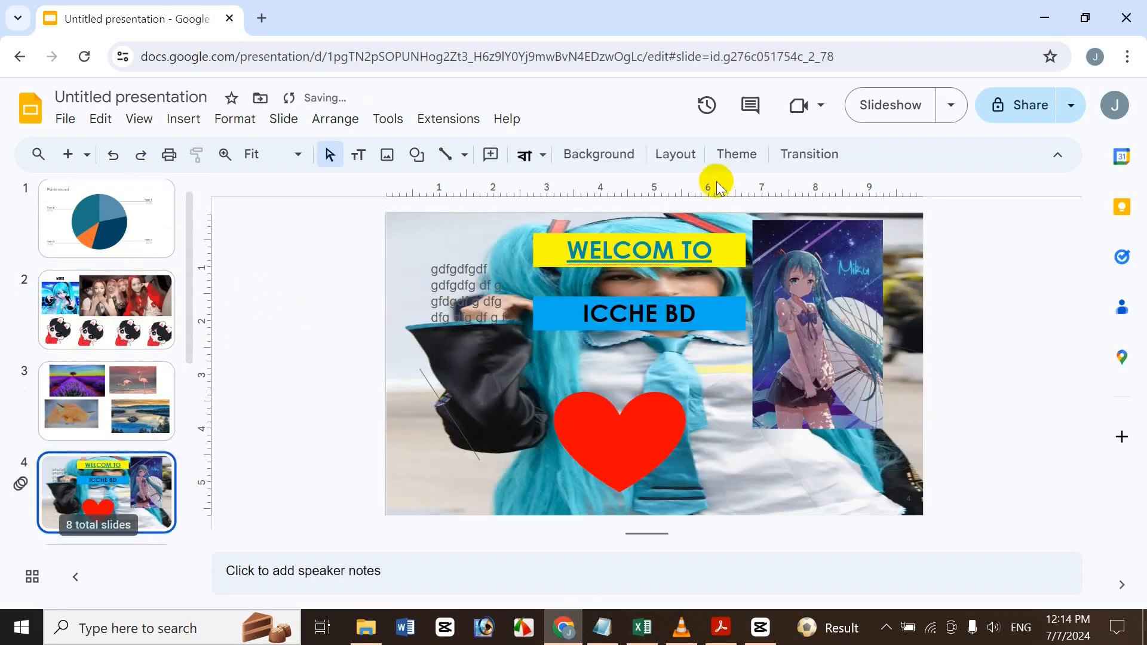
pyautogui.click(694, 317)
pyautogui.doubleClick(672, 315)
pyautogui.click(701, 309)
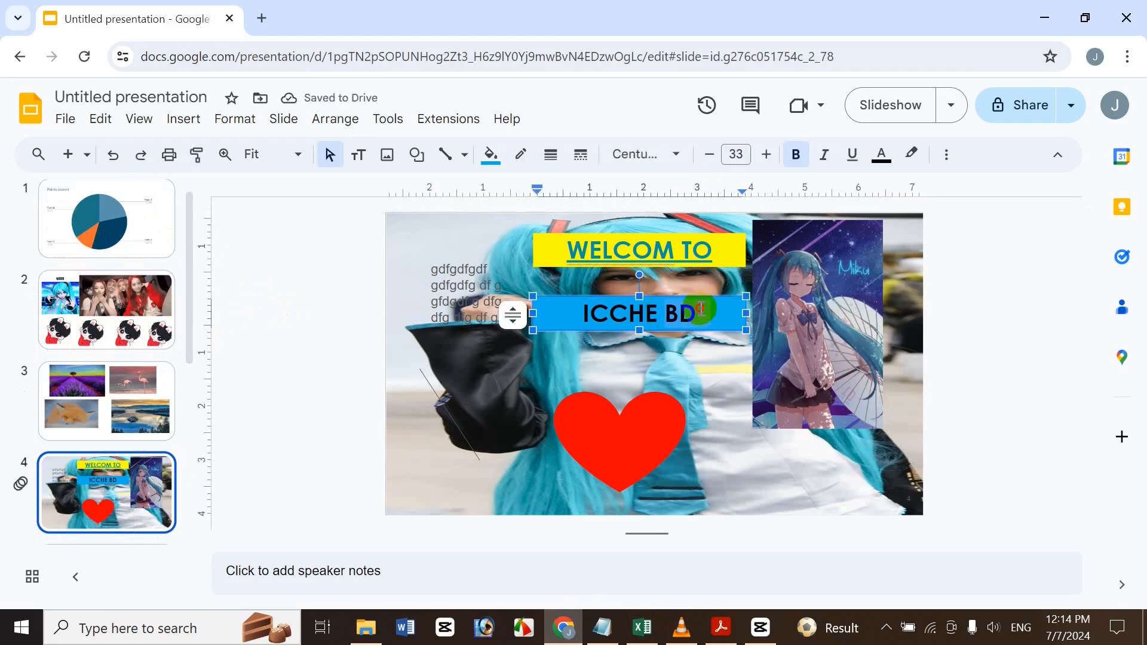
pyautogui.click(542, 343)
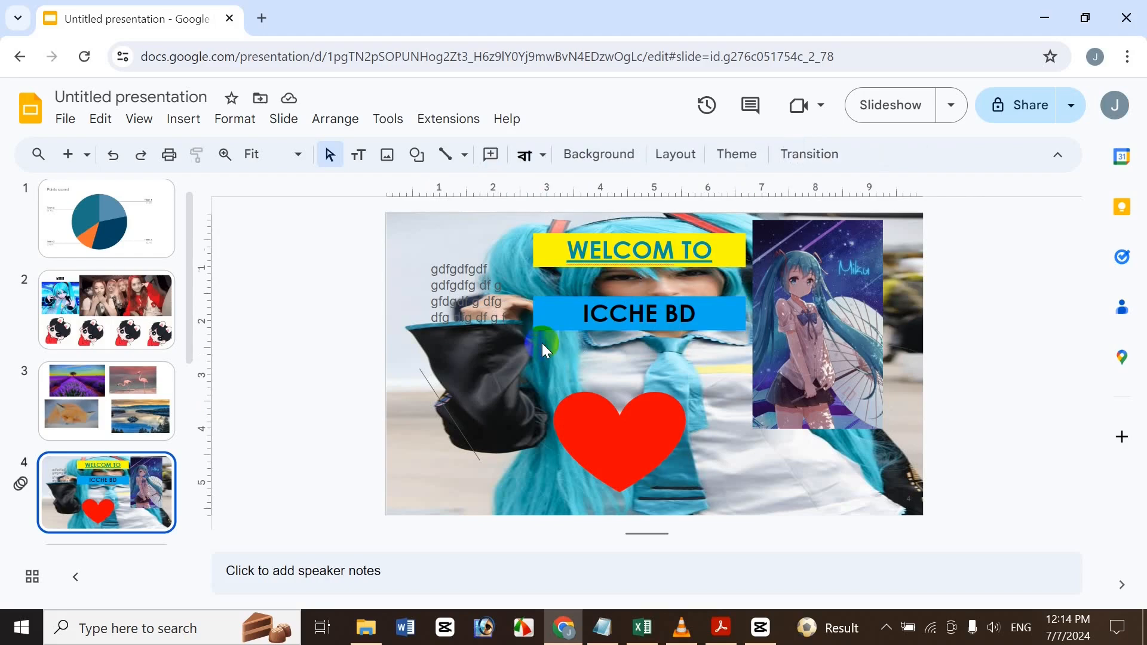
# Step: Open slide 6 and remove the word "How" from its title "How are you ?"
pyautogui.moveTo(185, 351); pyautogui.dragTo(180, 468)
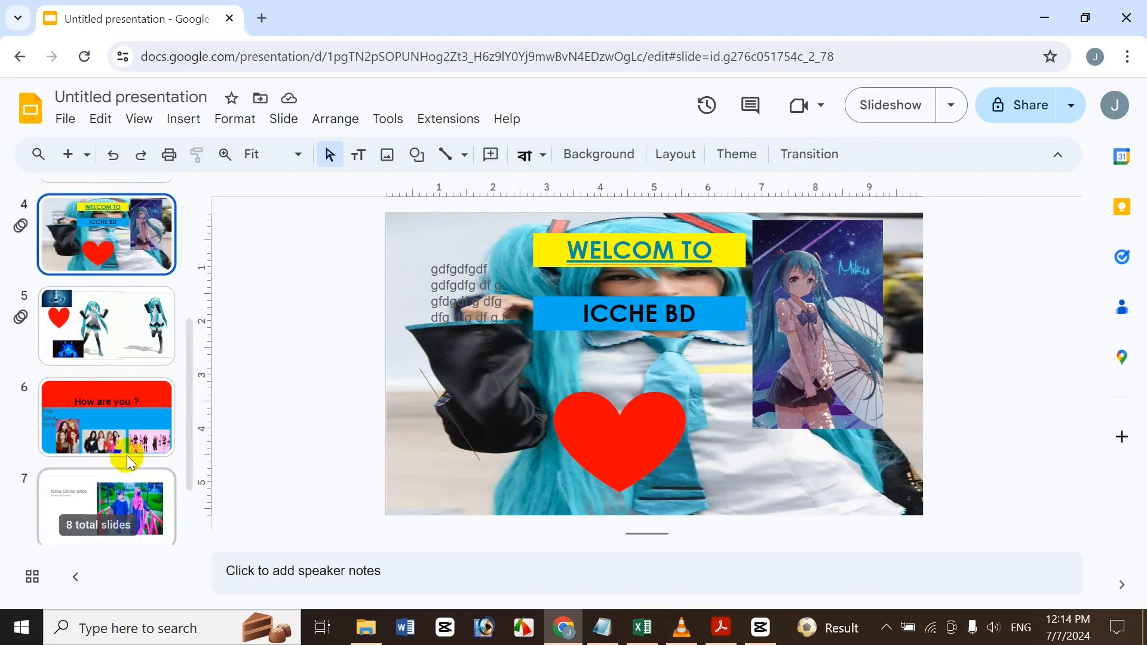
pyautogui.click(127, 455)
pyautogui.moveTo(550, 300); pyautogui.dragTo(716, 304)
pyautogui.moveTo(526, 300); pyautogui.dragTo(611, 291)
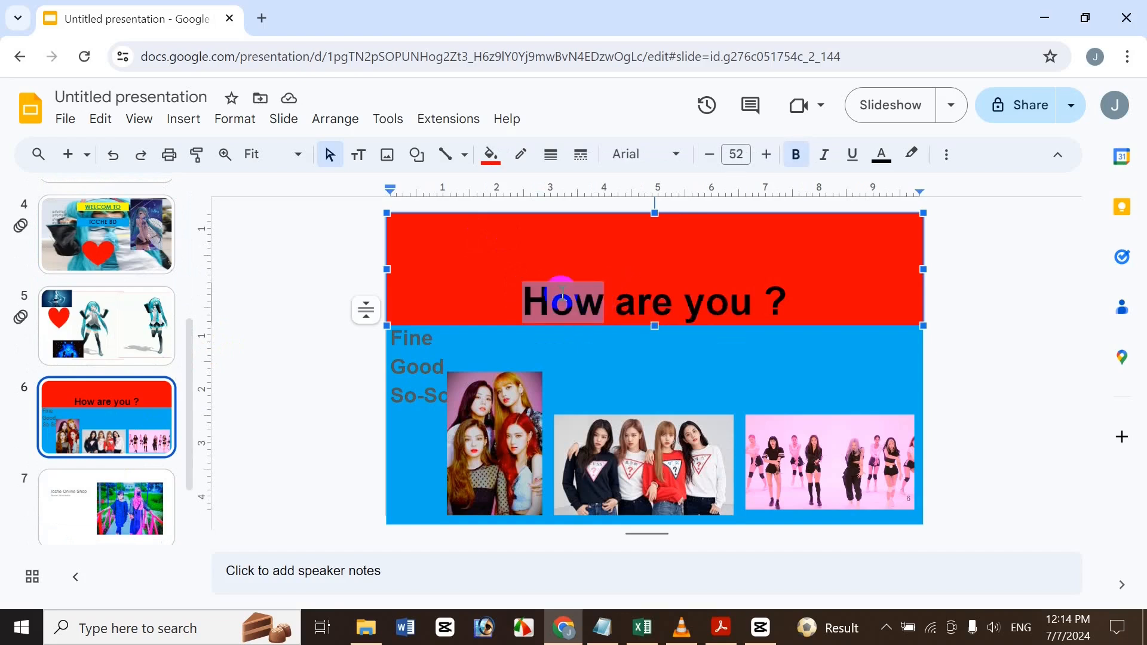
pyautogui.press('BackSpace')
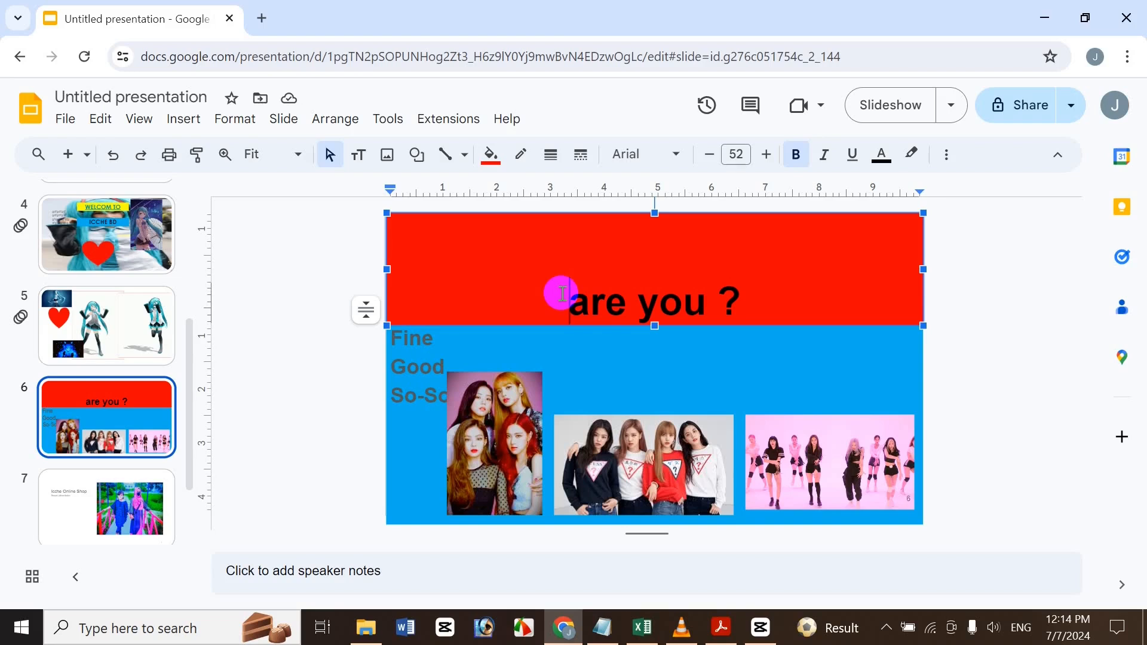
# Step: Restore the word "How" in slide 6's title, remove and restore it twice more, and deselect the title
pyautogui.hotkey('ctrl', 'z')
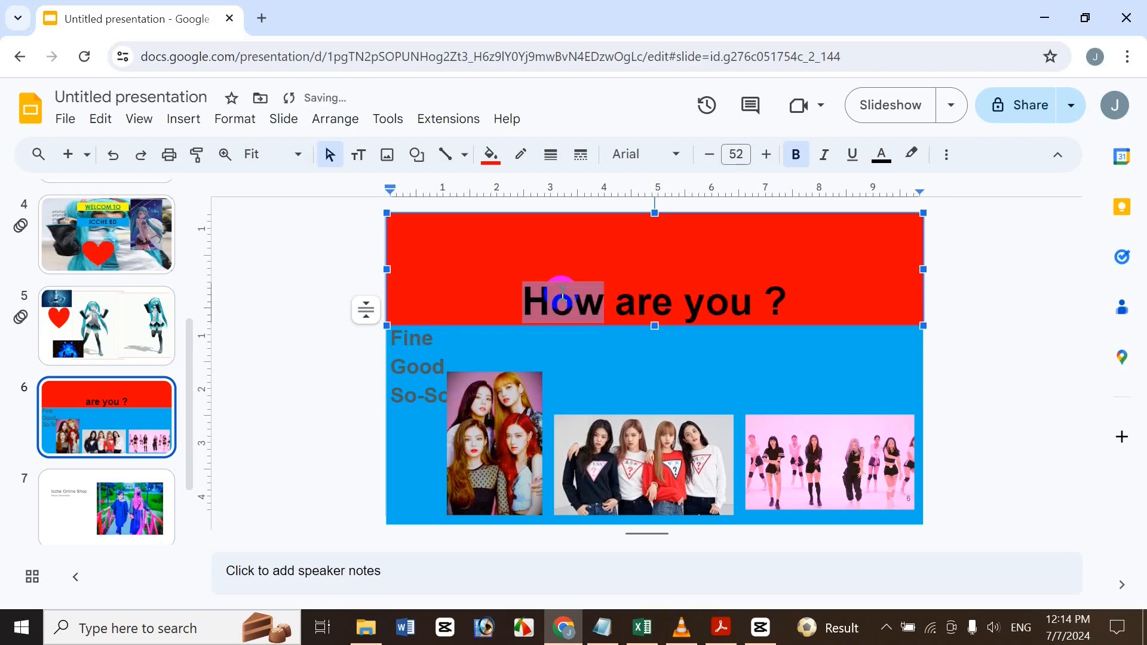
pyautogui.press('BackSpace')
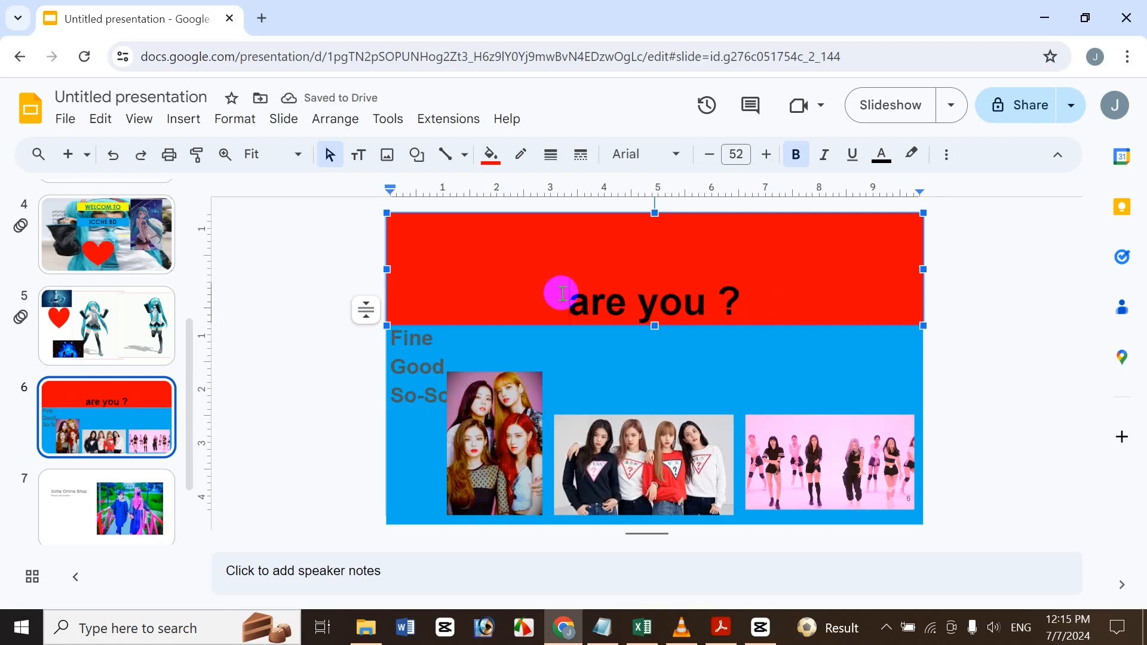
pyautogui.hotkey('ctrl', 'z')
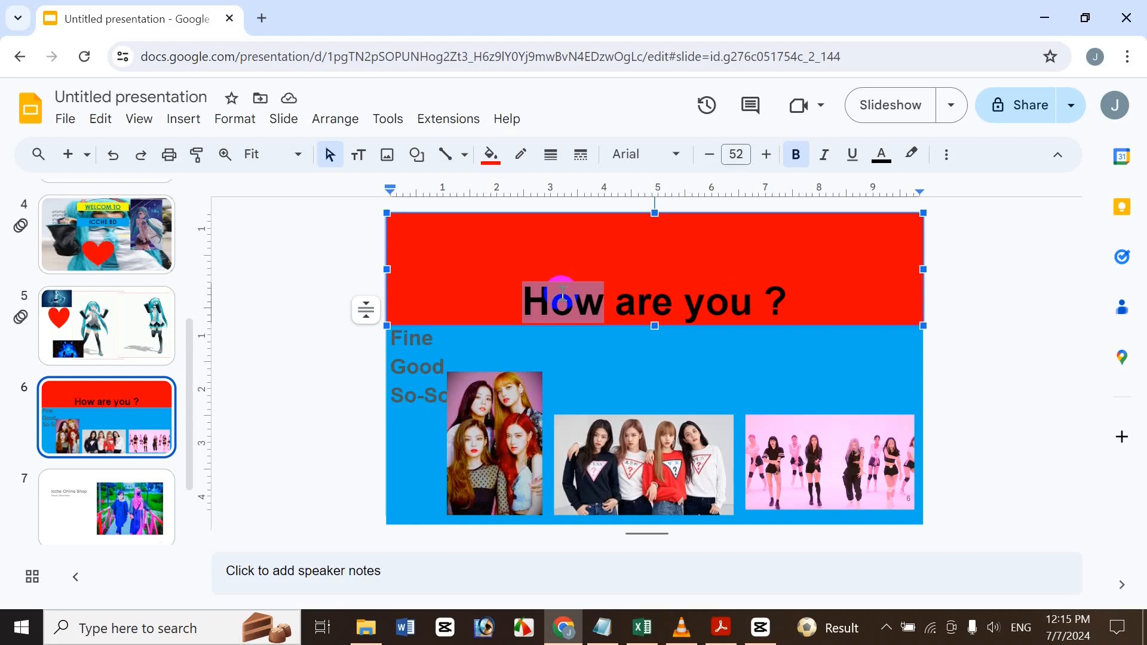
pyautogui.press('BackSpace')
pyautogui.hotkey('ctrl', 'z')
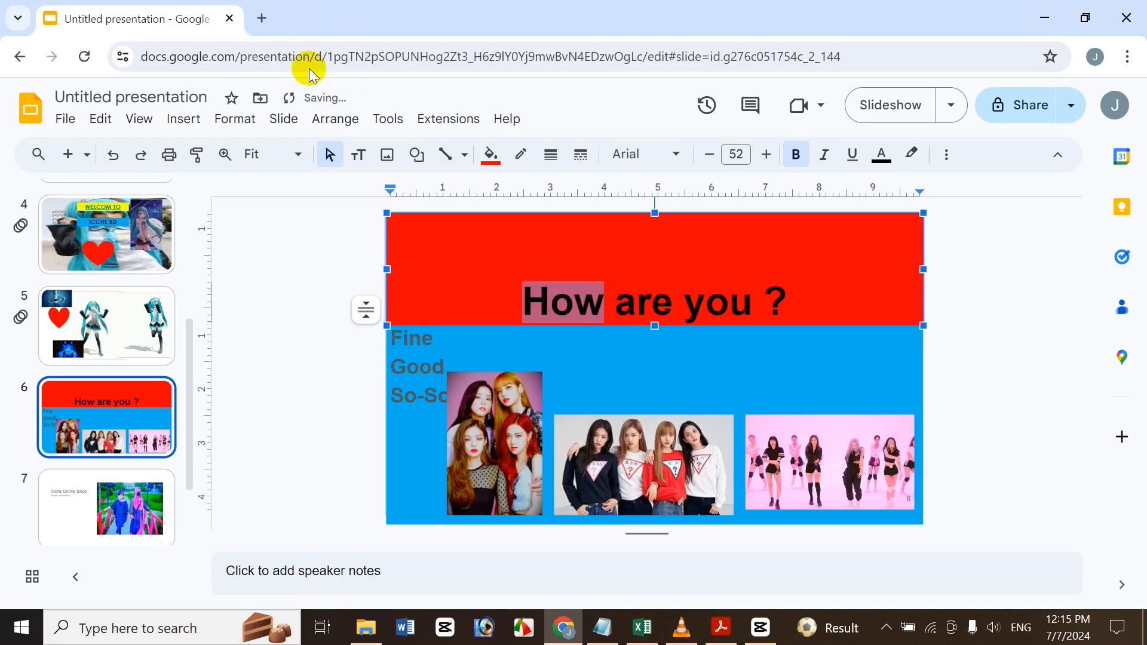
pyautogui.click(316, 256)
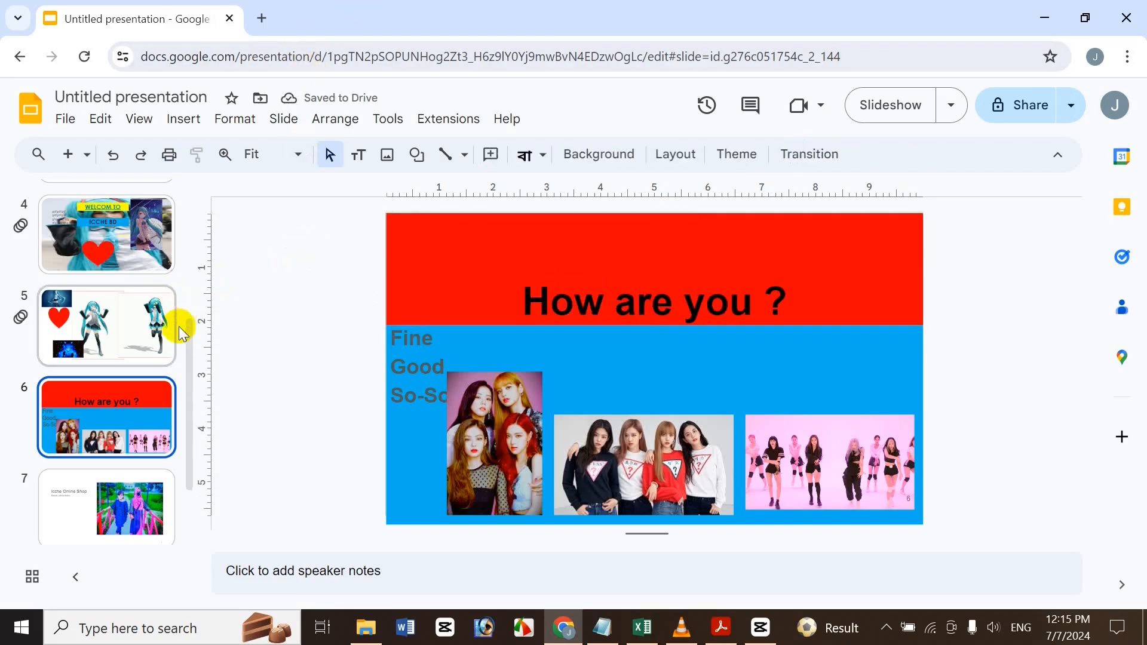
# Step: Open slide 4 and return to slide 2
pyautogui.click(124, 266)
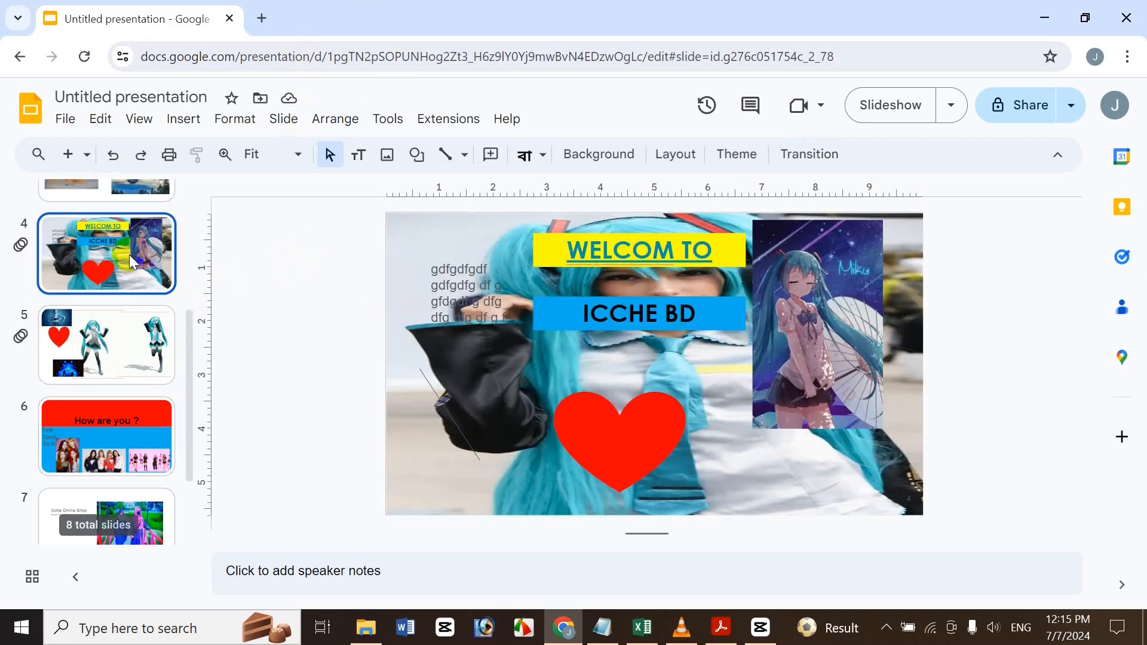
pyautogui.moveTo(191, 342); pyautogui.dragTo(187, 209)
pyautogui.click(114, 326)
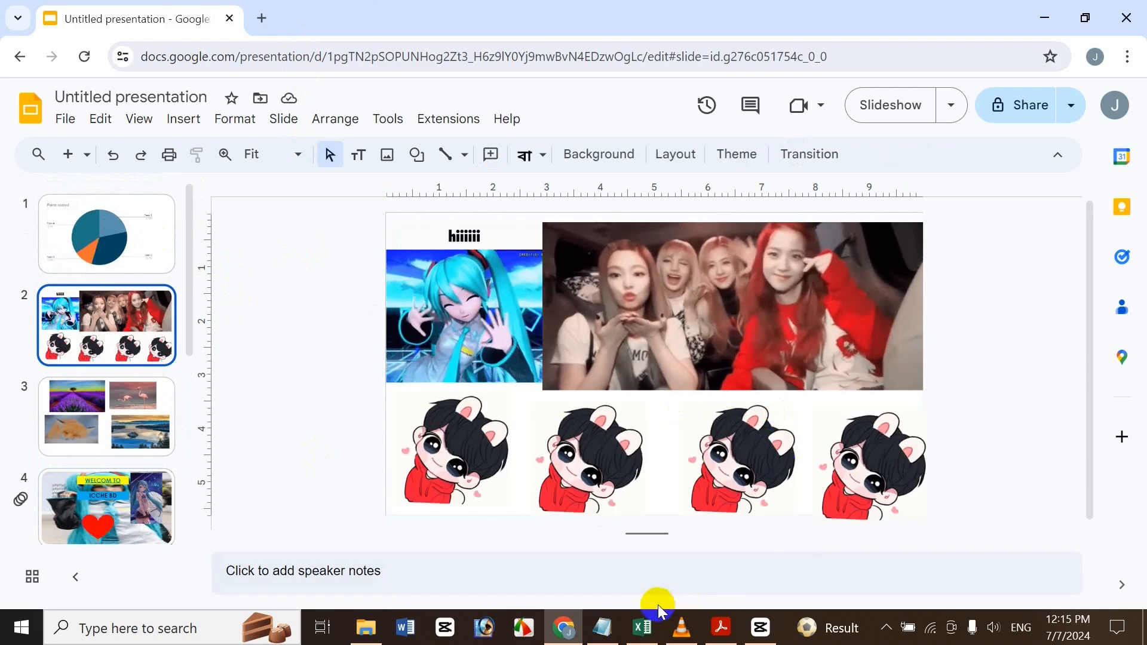
# Step: Switch to Excel and go through the Redo, Copy, Cut and Paste entries in the shortcut list
pyautogui.click(643, 615)
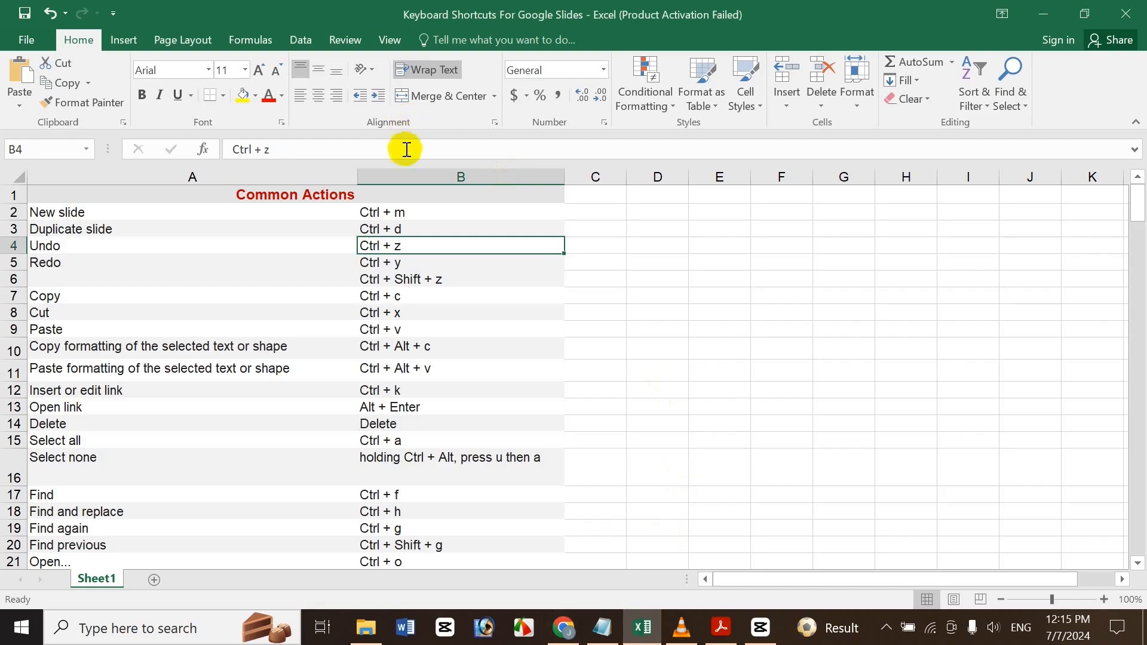
pyautogui.click(402, 263)
pyautogui.click(404, 293)
pyautogui.click(409, 282)
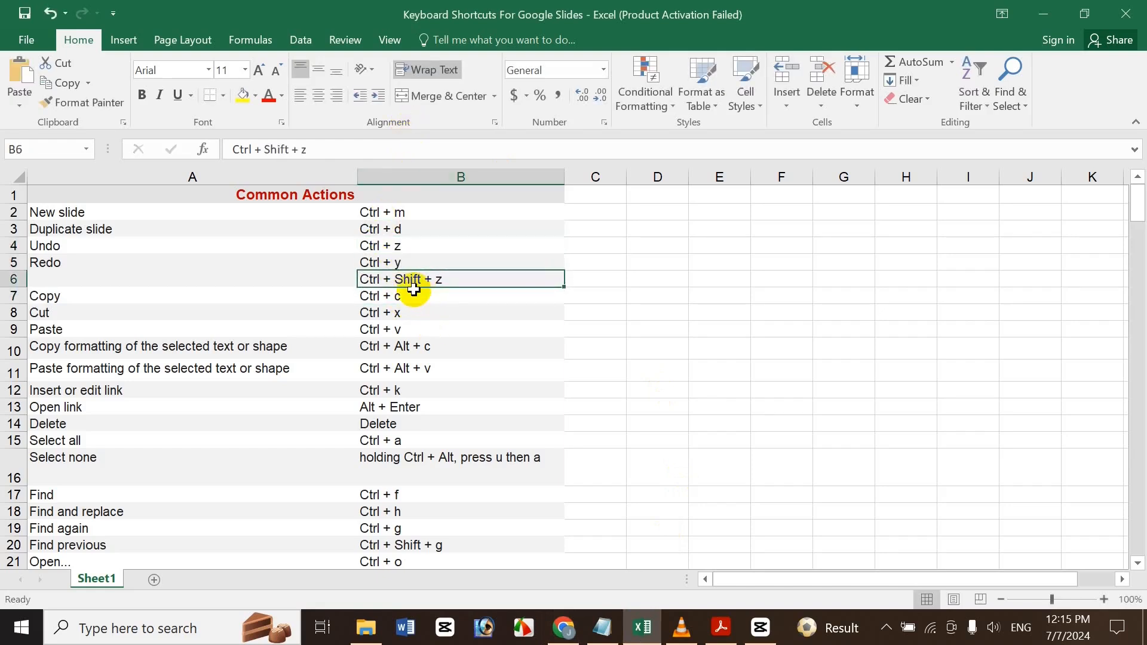
pyautogui.click(425, 309)
pyautogui.click(434, 298)
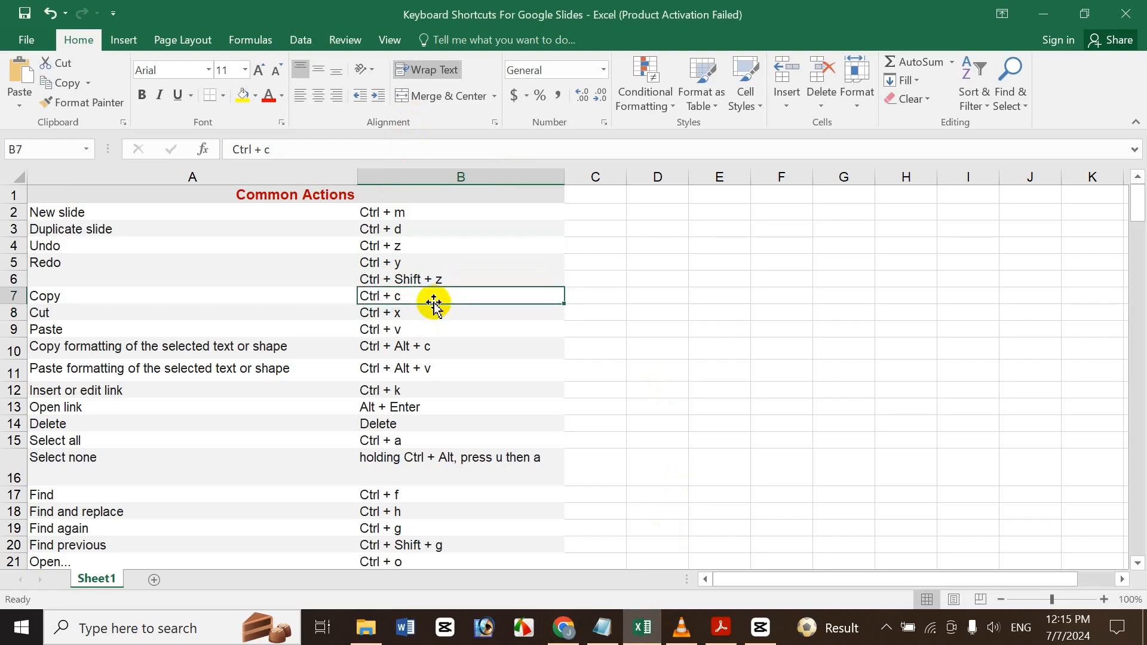
pyautogui.press('Left')
pyautogui.press('Down')
pyautogui.press('Right')
pyautogui.press('Down')
pyautogui.press('Left')
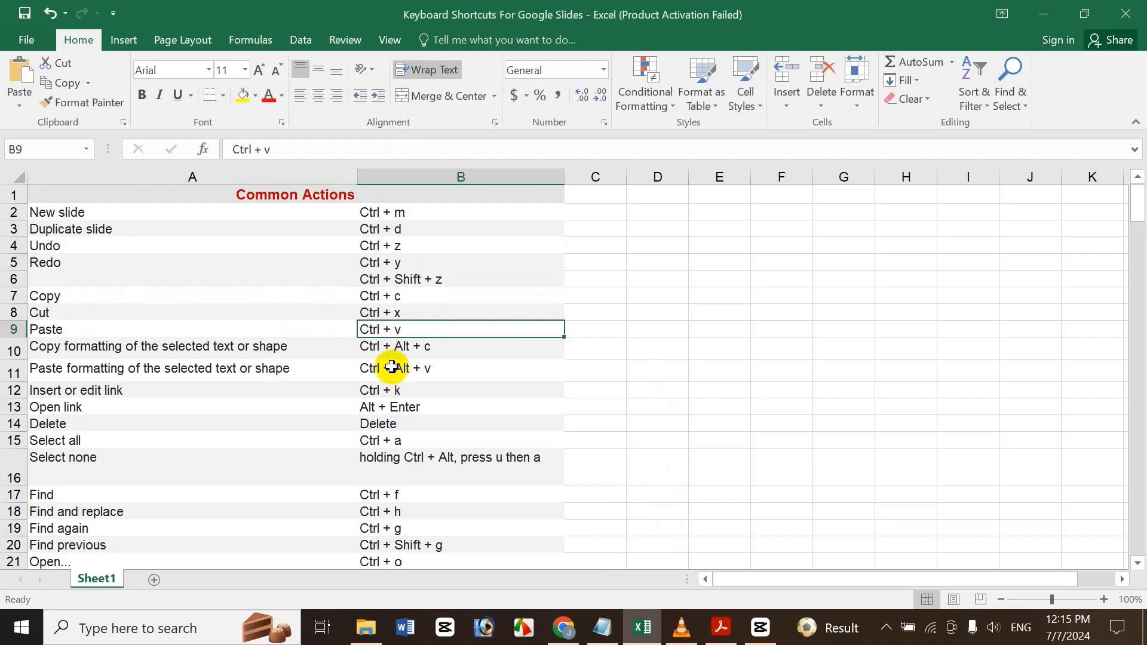
# Step: Switch to Google Slides, copy the group photo from slide 2, and paste it onto slide 7
pyautogui.click(562, 634)
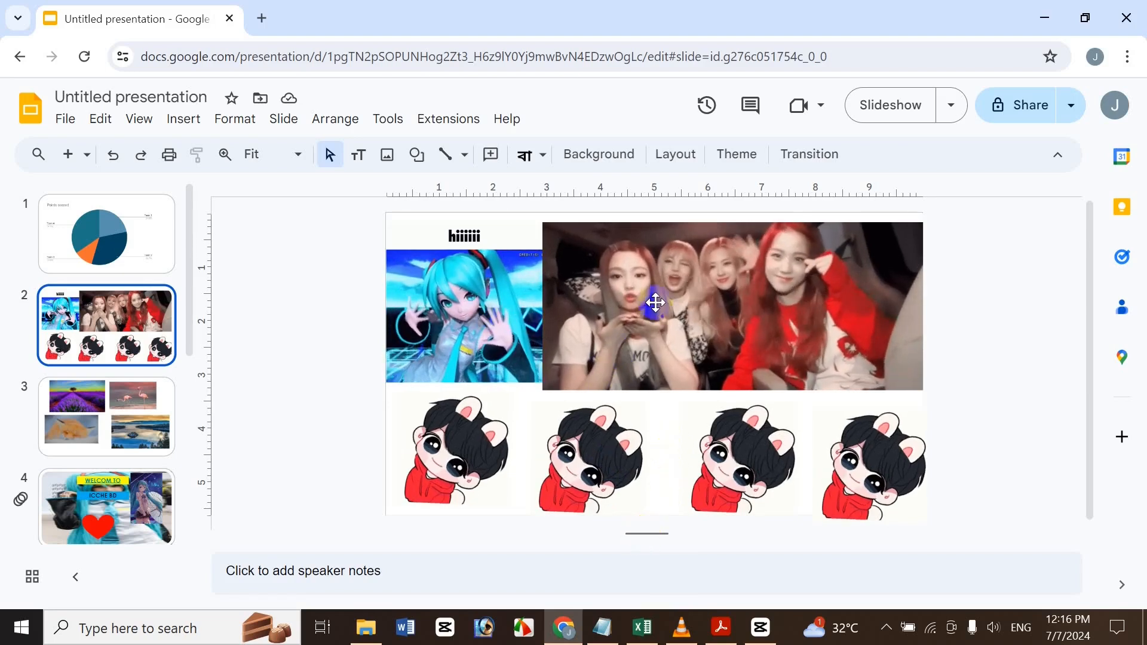
pyautogui.click(655, 303)
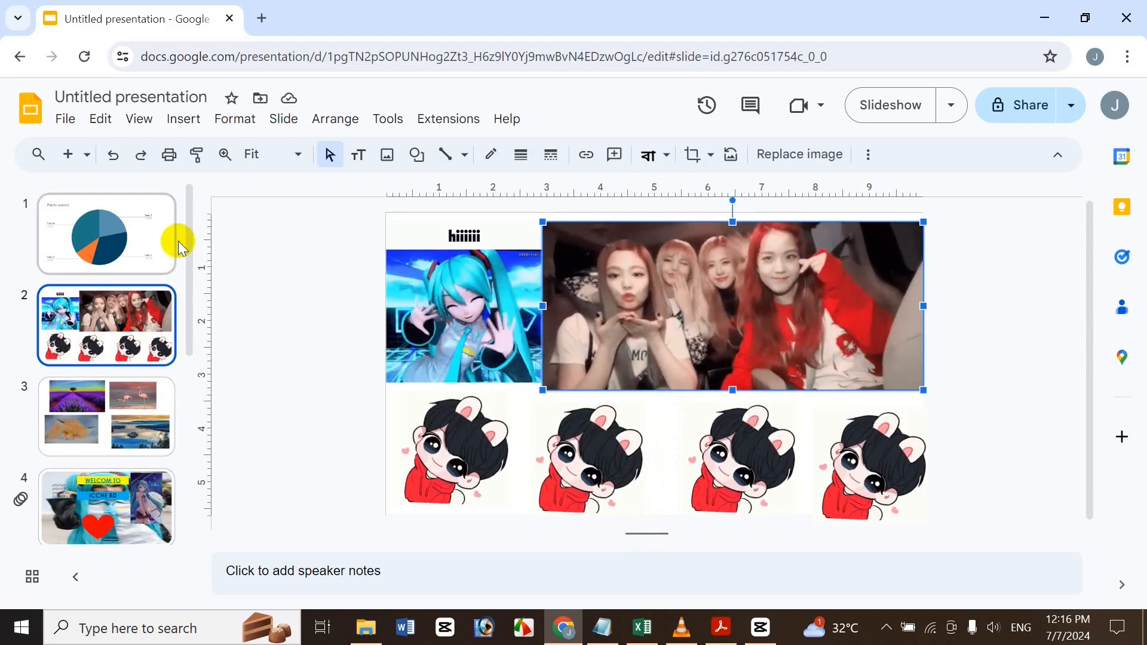
pyautogui.moveTo(188, 240); pyautogui.dragTo(171, 473)
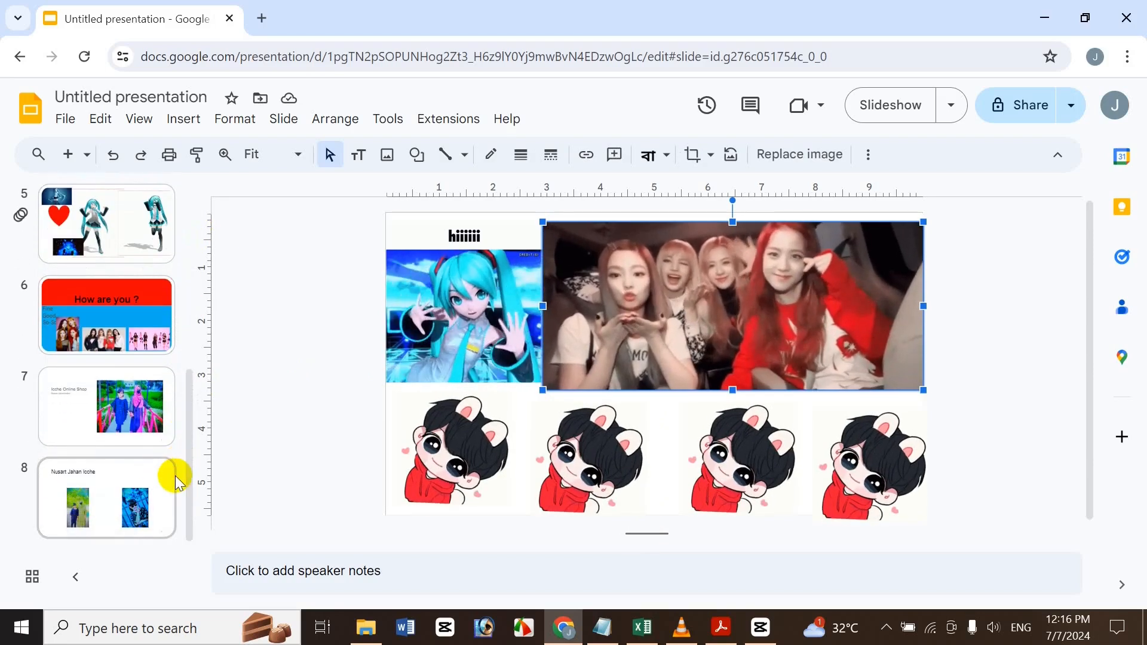
pyautogui.click(82, 409)
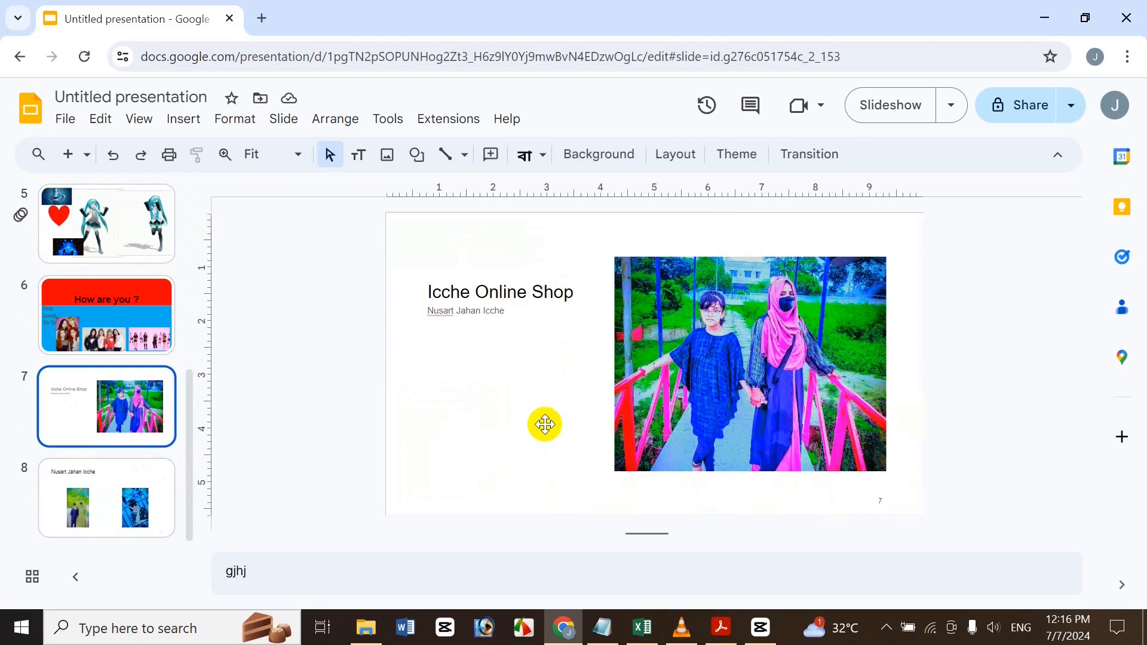
pyautogui.hotkey('ctrl', 'v')
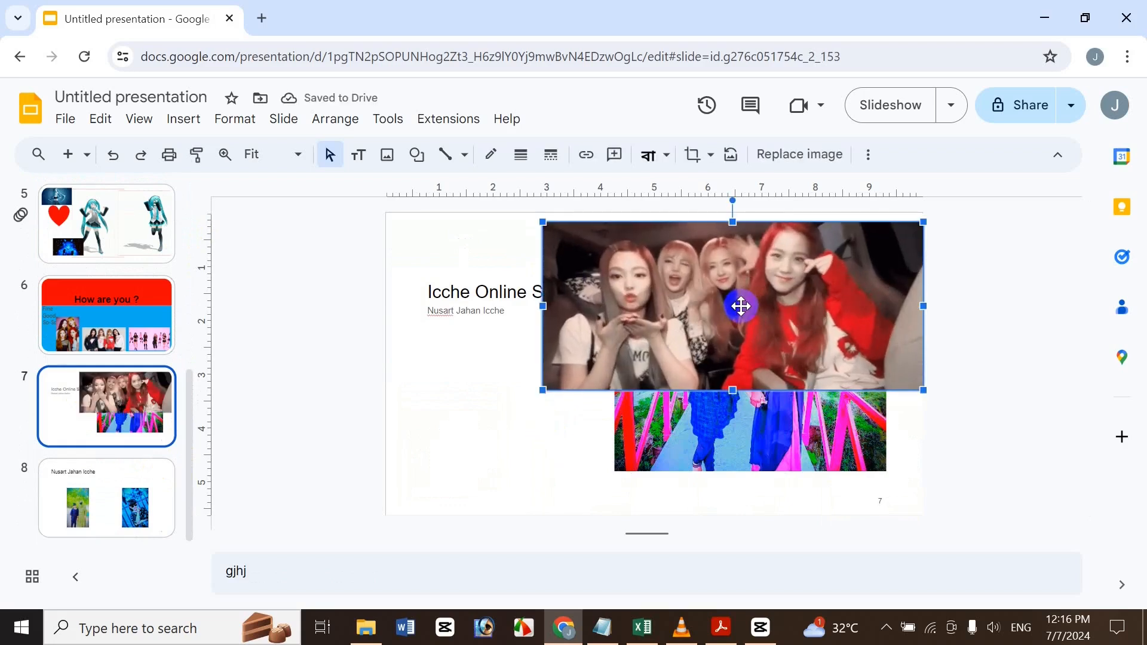
# Step: Remove the pasted group photo from slide 7 and return to slide 2
pyautogui.press('Delete')
pyautogui.moveTo(188, 389); pyautogui.dragTo(164, 223)
pyautogui.click(177, 276)
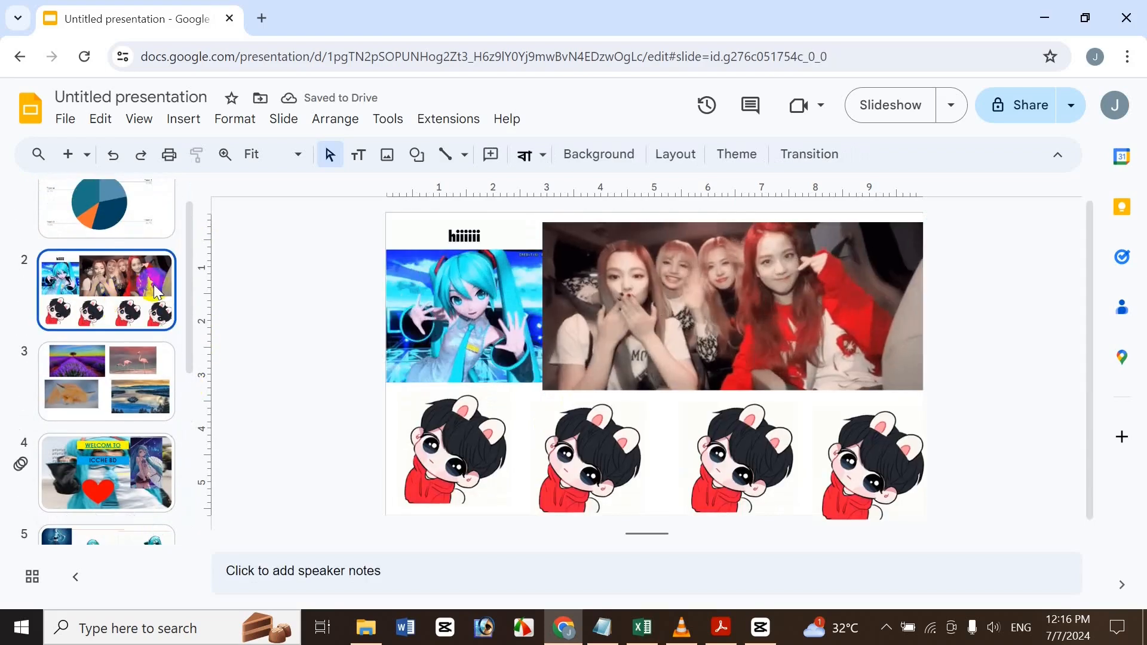
# Step: Cut the word "How" from slide 6's title and paste it after the question mark
pyautogui.moveTo(188, 270); pyautogui.dragTo(185, 397)
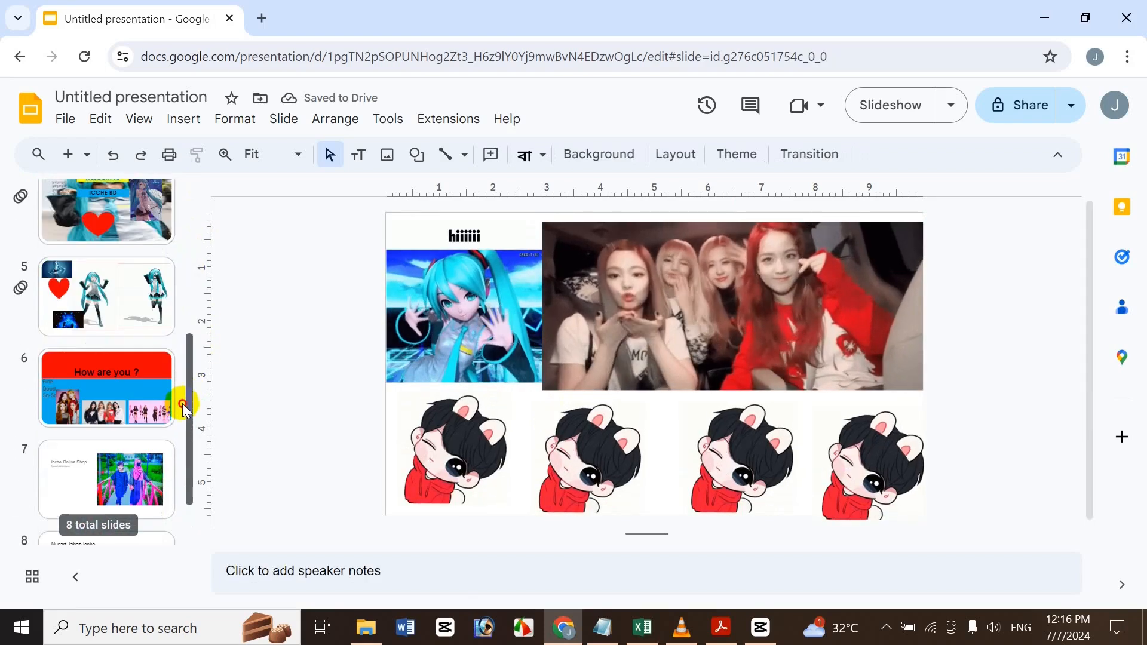
pyautogui.click(93, 386)
pyautogui.click(605, 308)
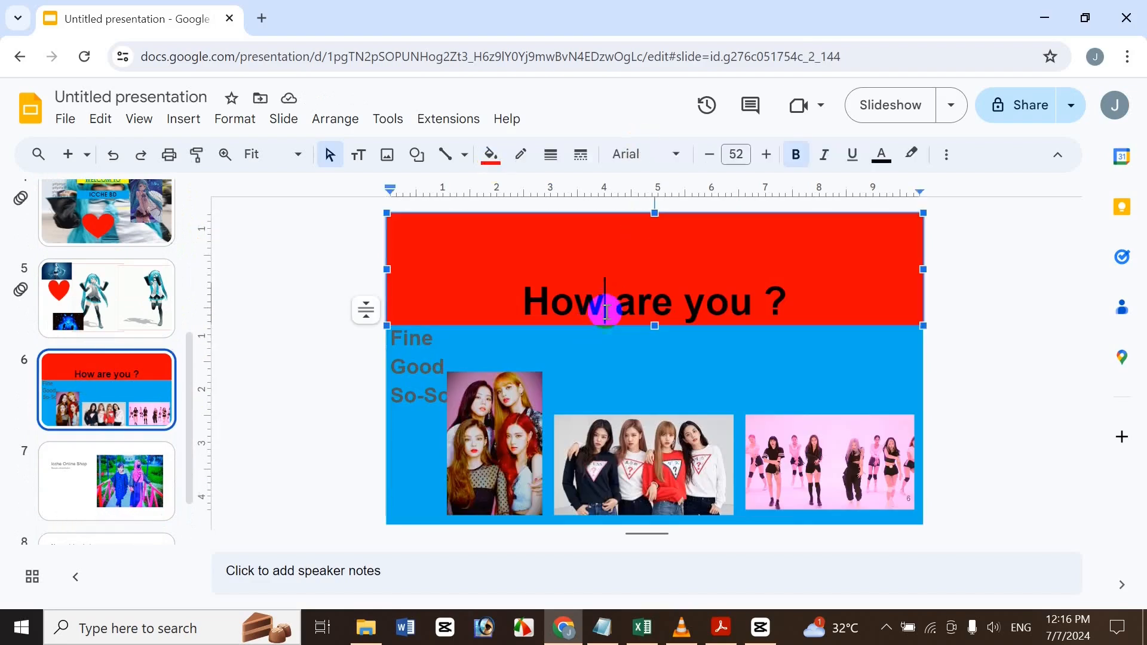
pyautogui.moveTo(562, 329); pyautogui.dragTo(722, 330)
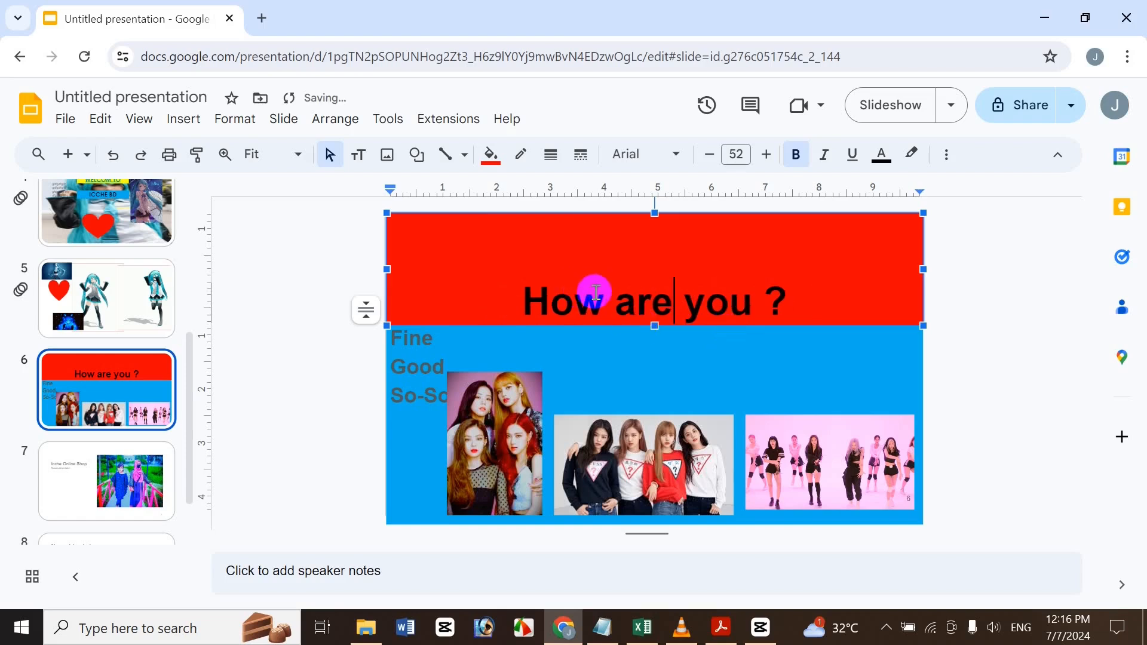
pyautogui.moveTo(555, 295); pyautogui.dragTo(516, 285)
pyautogui.press('BackSpace')
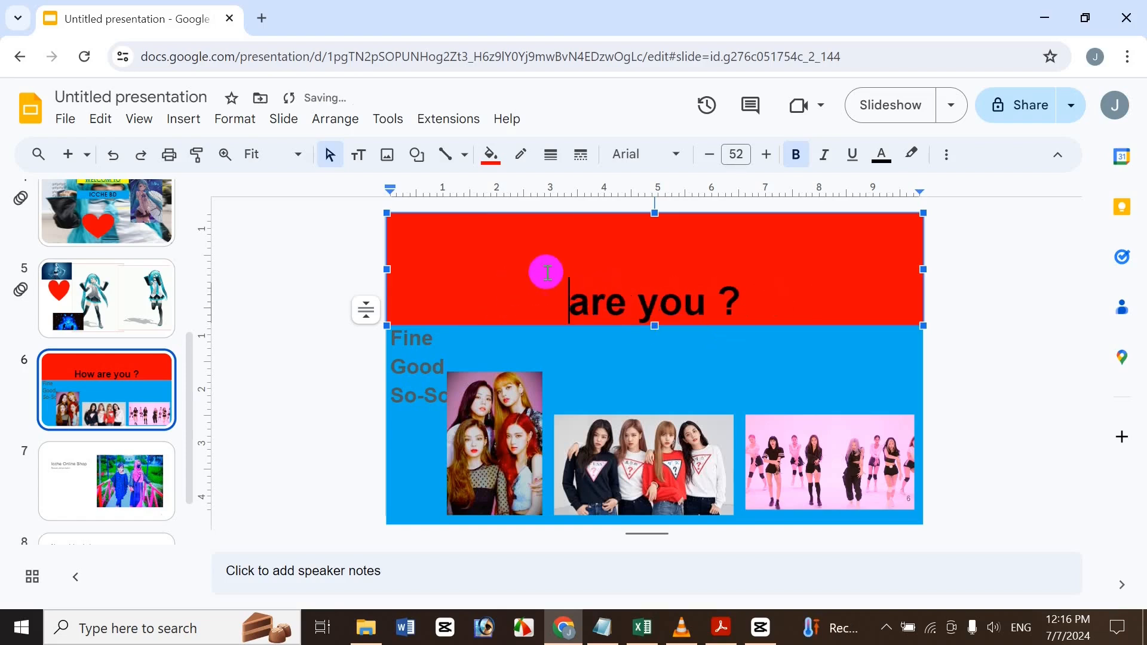
pyautogui.click(786, 311)
pyautogui.write('How')
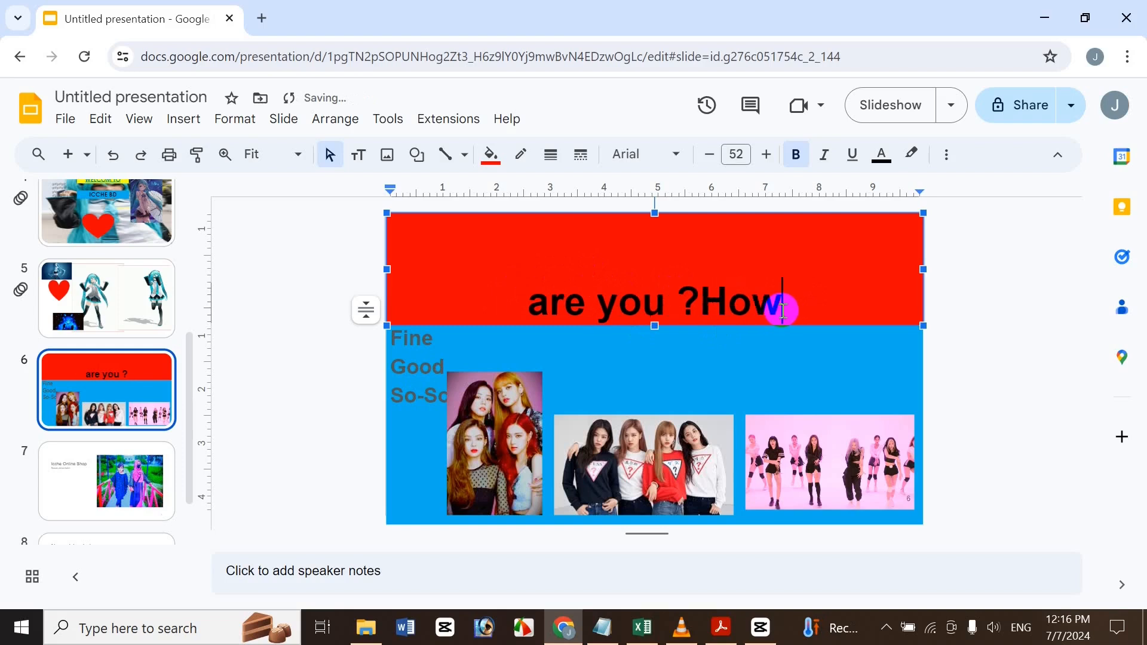
# Step: Undo the paste and the cut of "How" in slide 6's title, and open slide 5
pyautogui.hotkey('ctrl', 'z')
pyautogui.hotkey('ctrl', 'z')
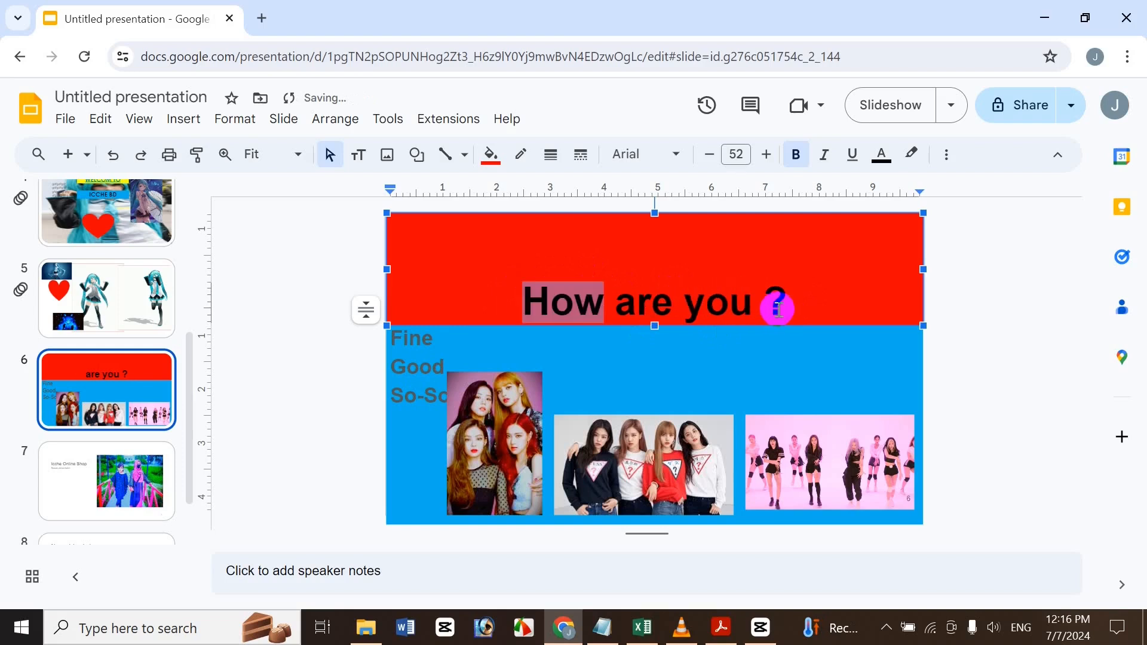
pyautogui.click(60, 338)
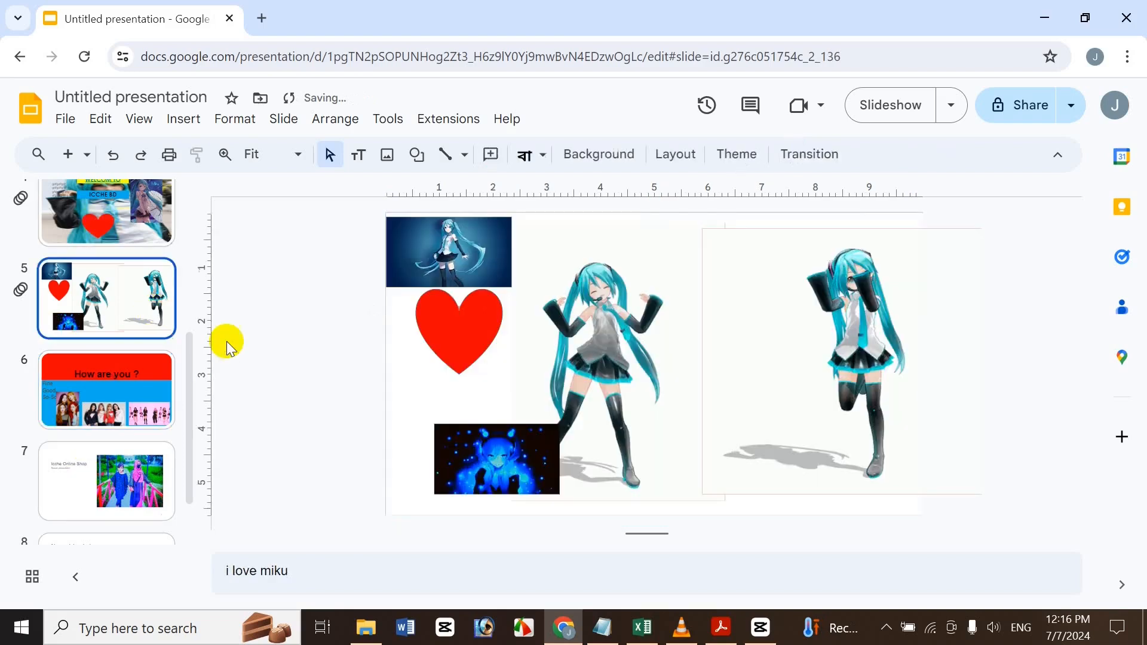
# Step: Cut the rightmost cartoon picture from slide 2 and paste it onto slide 3
pyautogui.moveTo(187, 333); pyautogui.dragTo(200, 203)
pyautogui.click(106, 328)
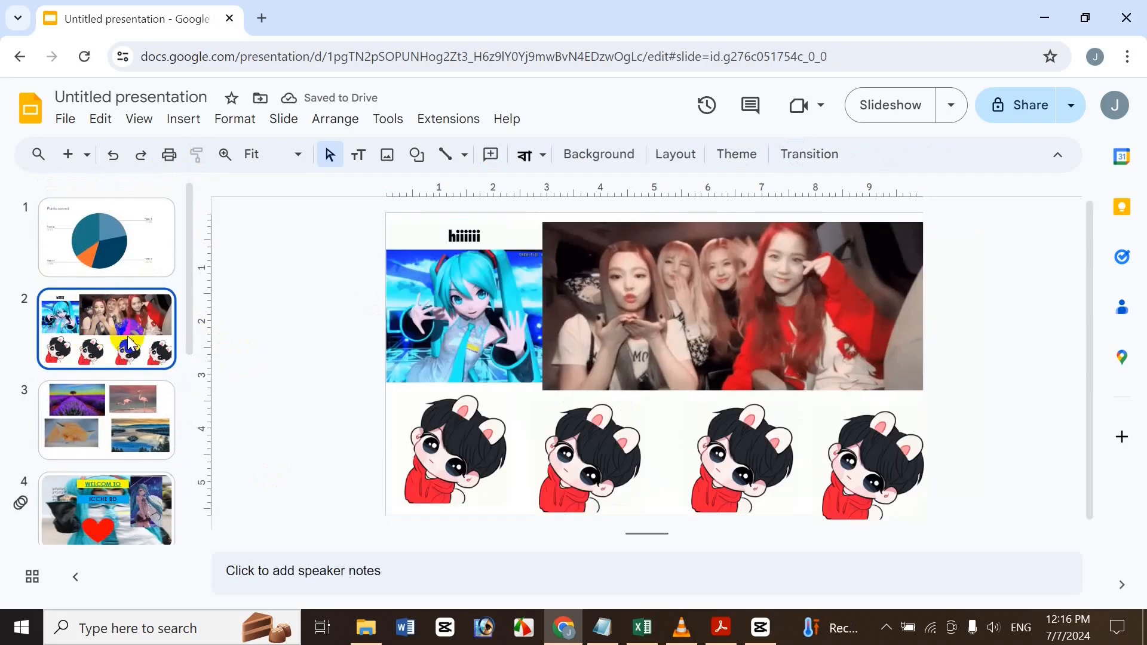
pyautogui.click(876, 442)
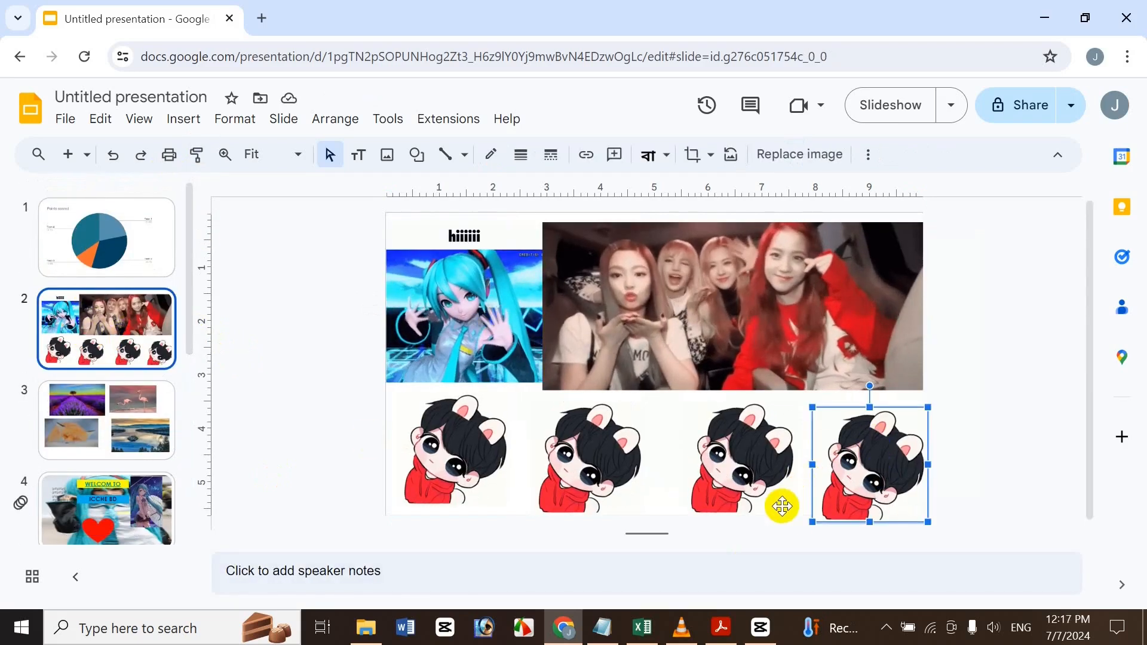
pyautogui.press('Delete')
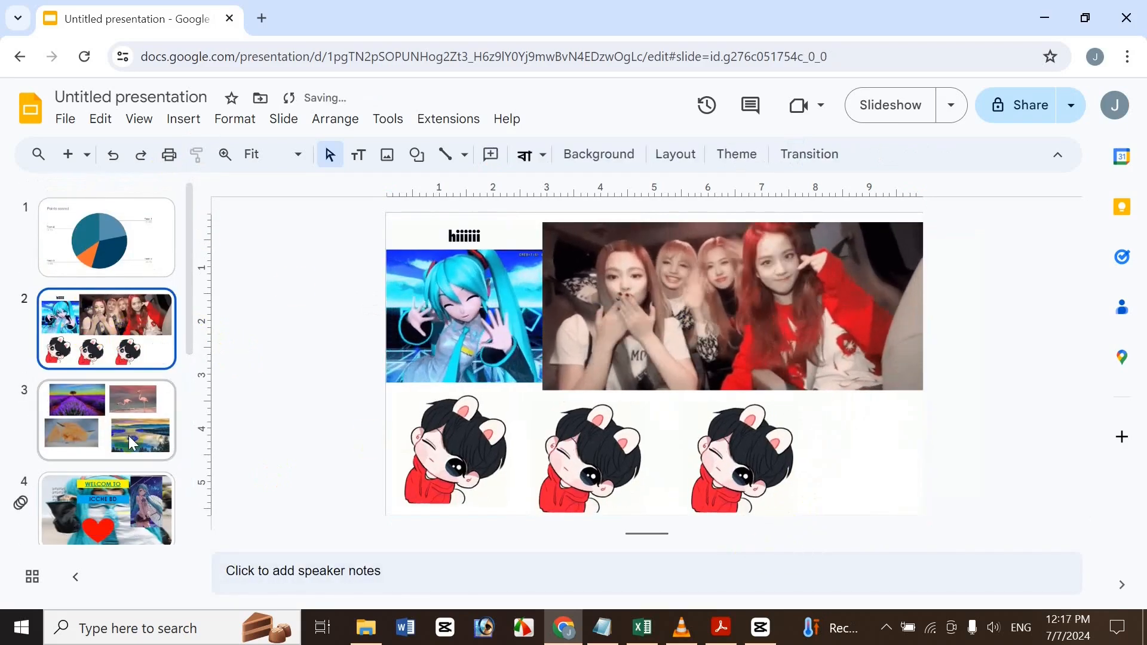
pyautogui.click(122, 421)
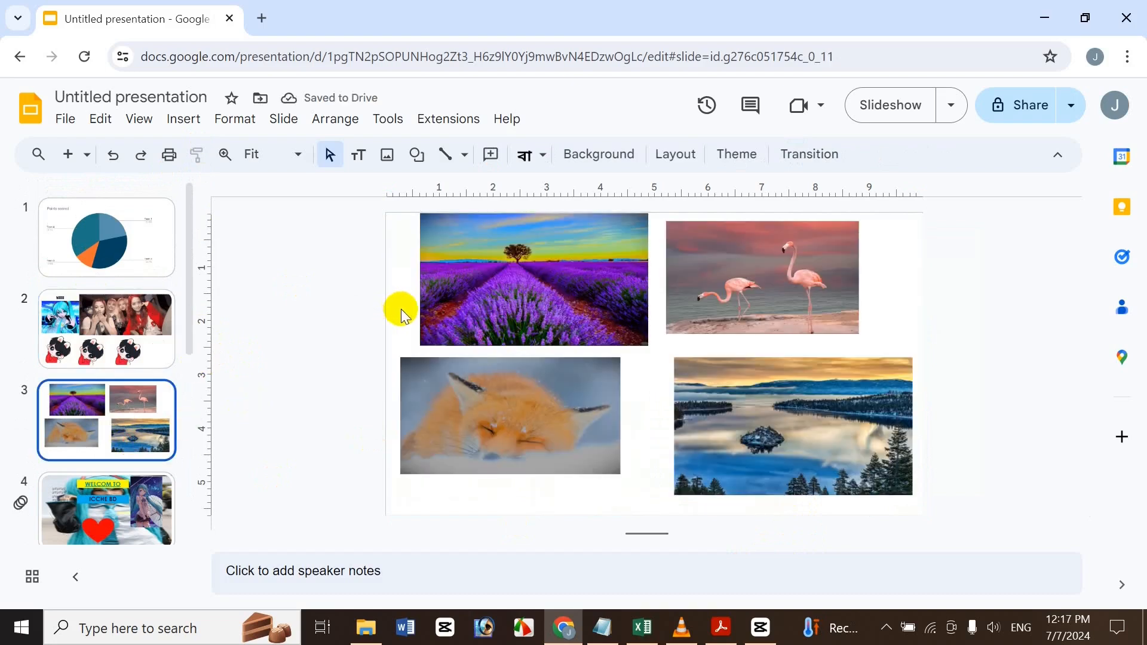
pyautogui.hotkey('ctrl', 'v')
# Step: Undo both the paste on slide 3 and the cut on slide 2, and clear the selection
pyautogui.hotkey('ctrl', 'z')
pyautogui.hotkey('ctrl', 'z')
pyautogui.click(320, 358)
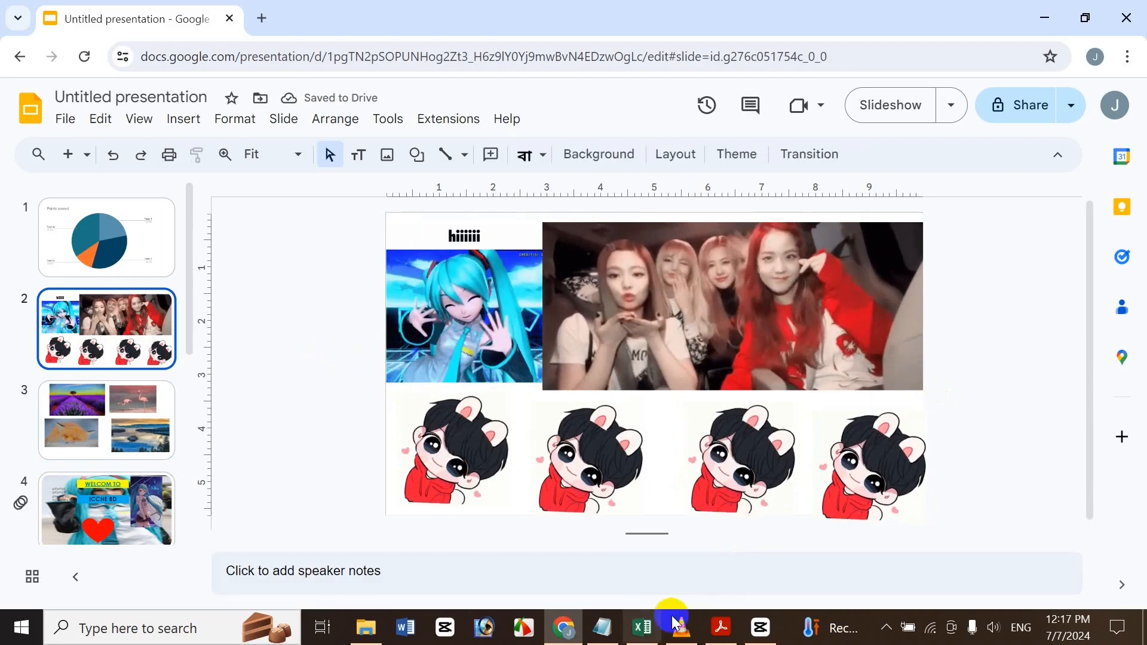
# Step: Check the copy formatting and Insert or edit link shortcuts in the Excel list, and switch back to Google Slides
pyautogui.moveTo(731, 627)
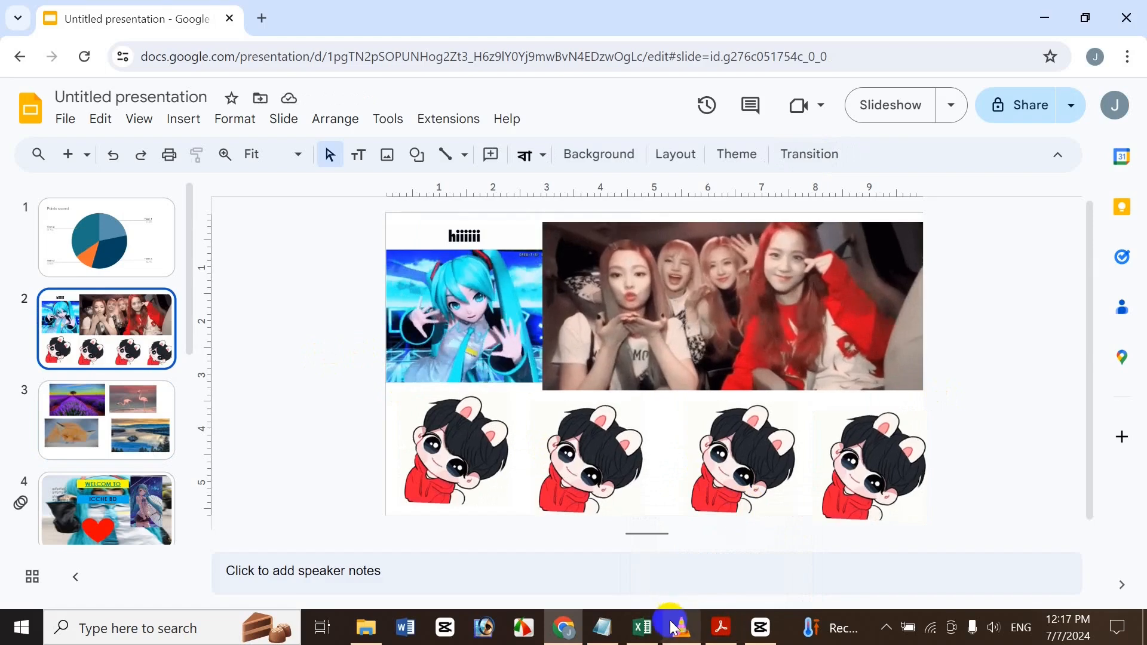
pyautogui.click(642, 624)
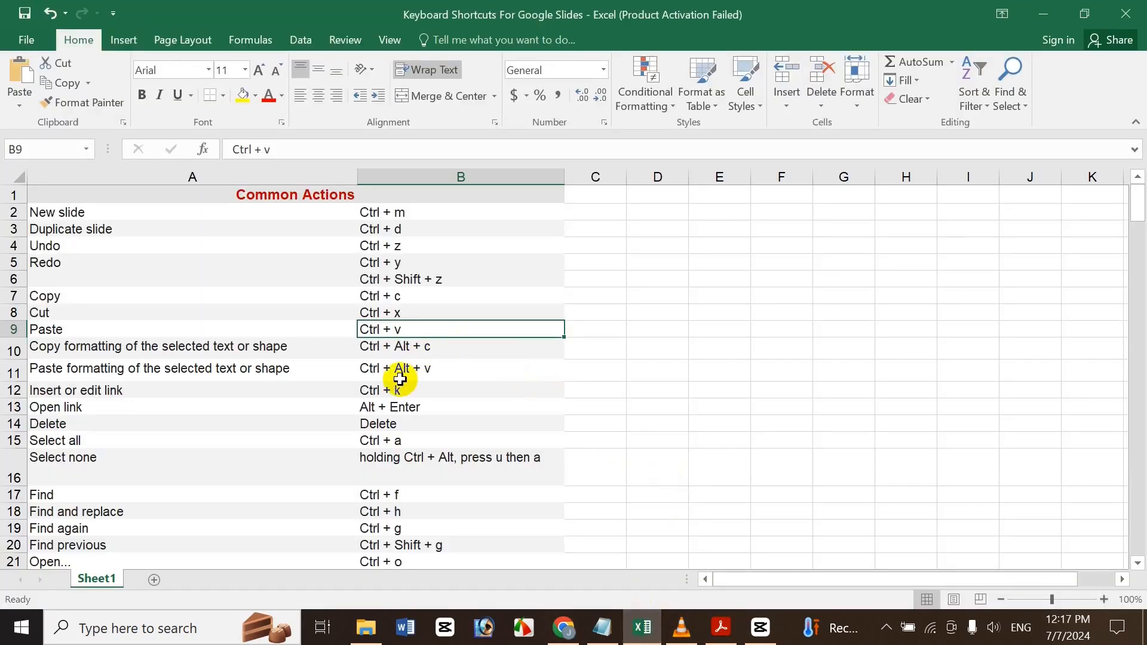
pyautogui.click(443, 349)
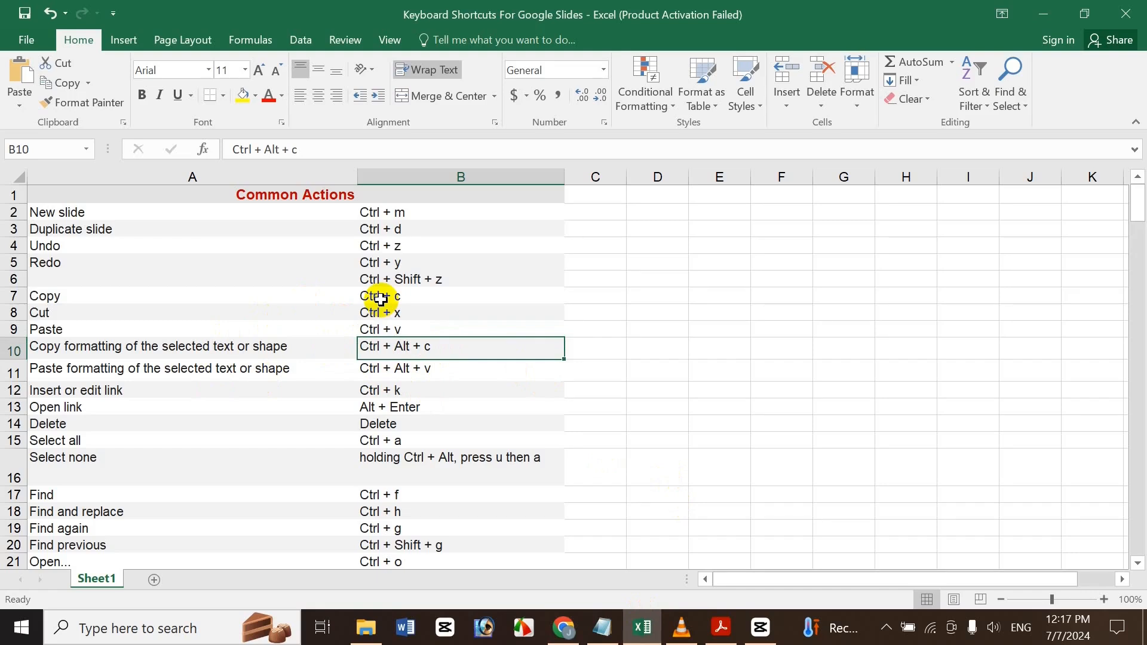
pyautogui.scroll(-6, 277, 343)
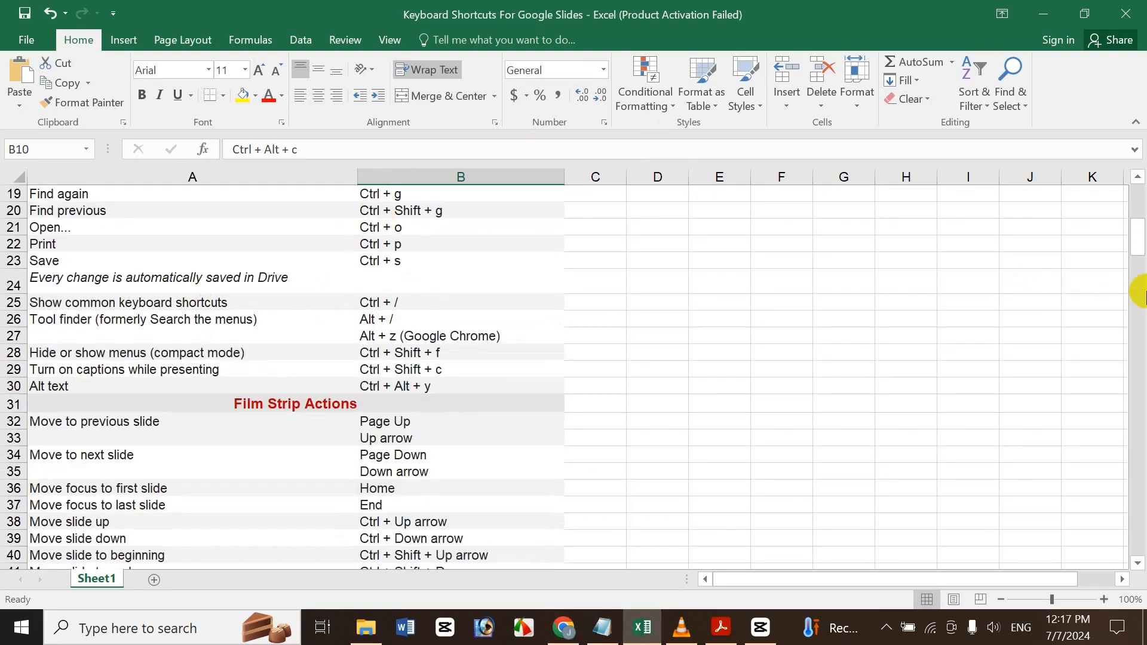
pyautogui.moveTo(1141, 229); pyautogui.dragTo(1139, 197)
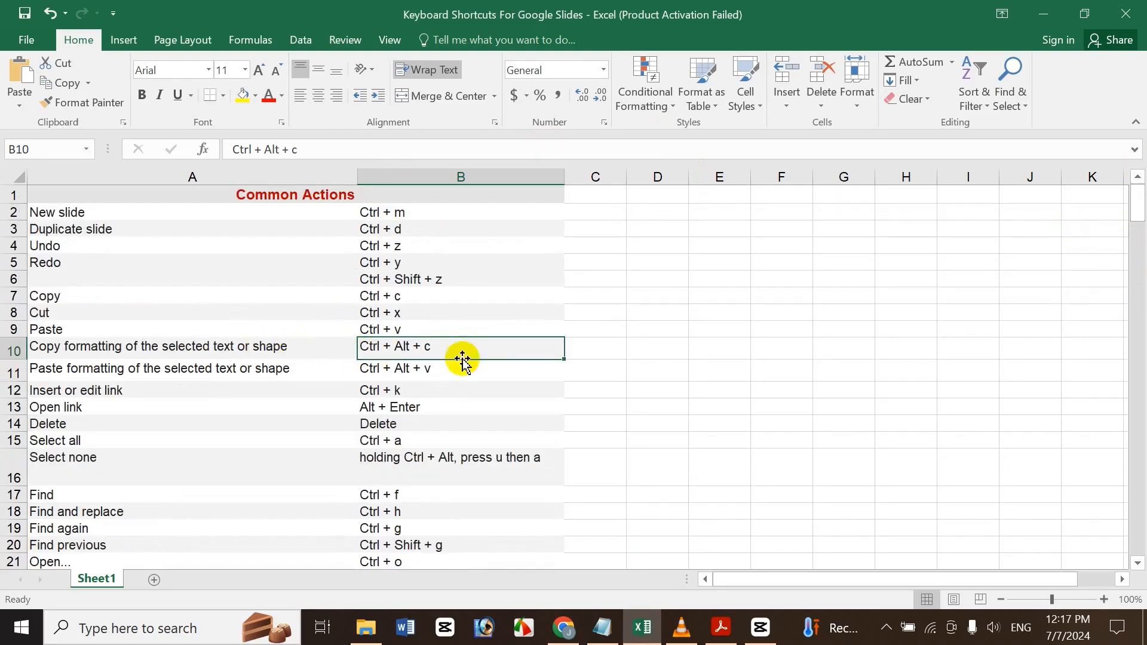
pyautogui.click(420, 392)
pyautogui.click(555, 634)
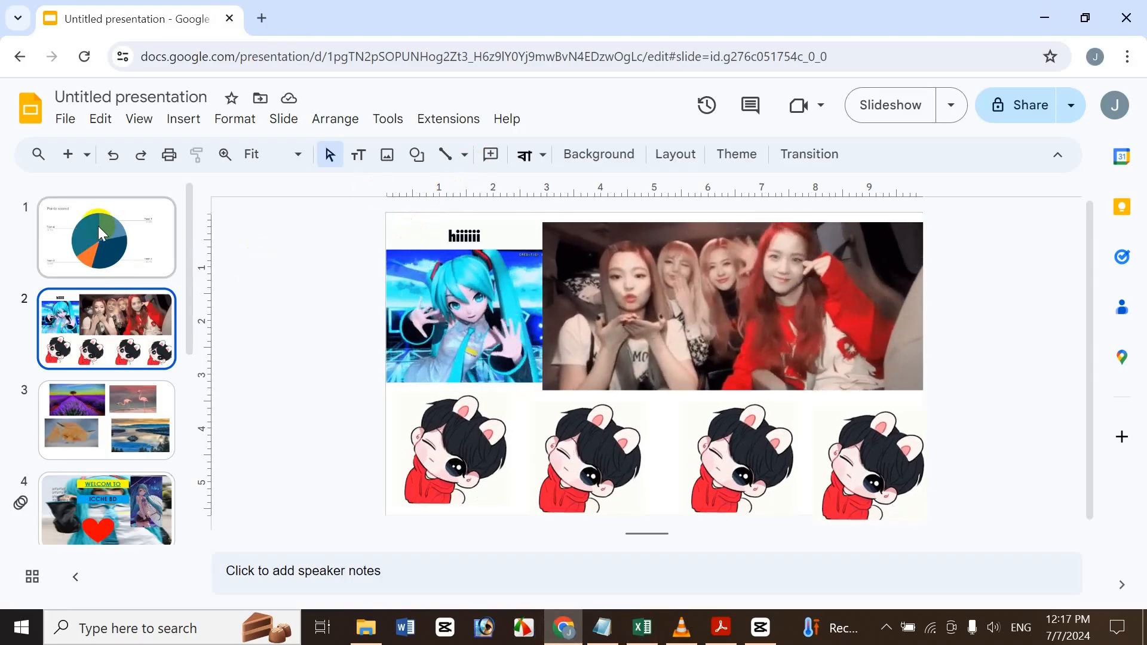
# Step: Add a new slide after slide 2 and delete its body text placeholder
pyautogui.hotkey('ctrl', 'm')
pyautogui.click(563, 225)
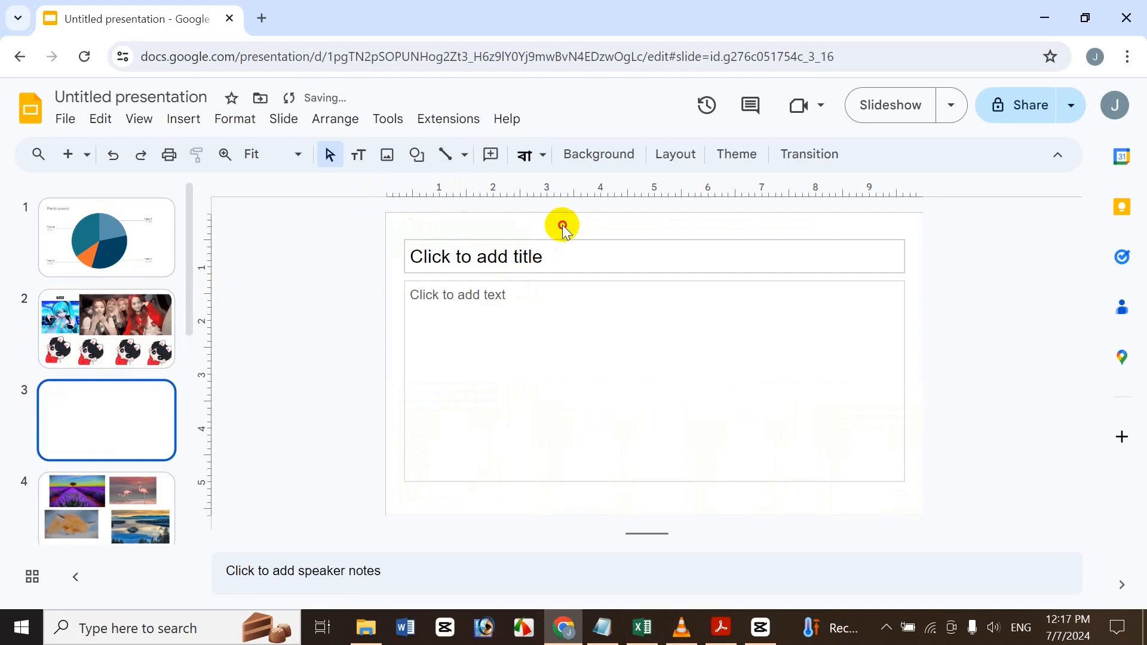
pyautogui.click(528, 325)
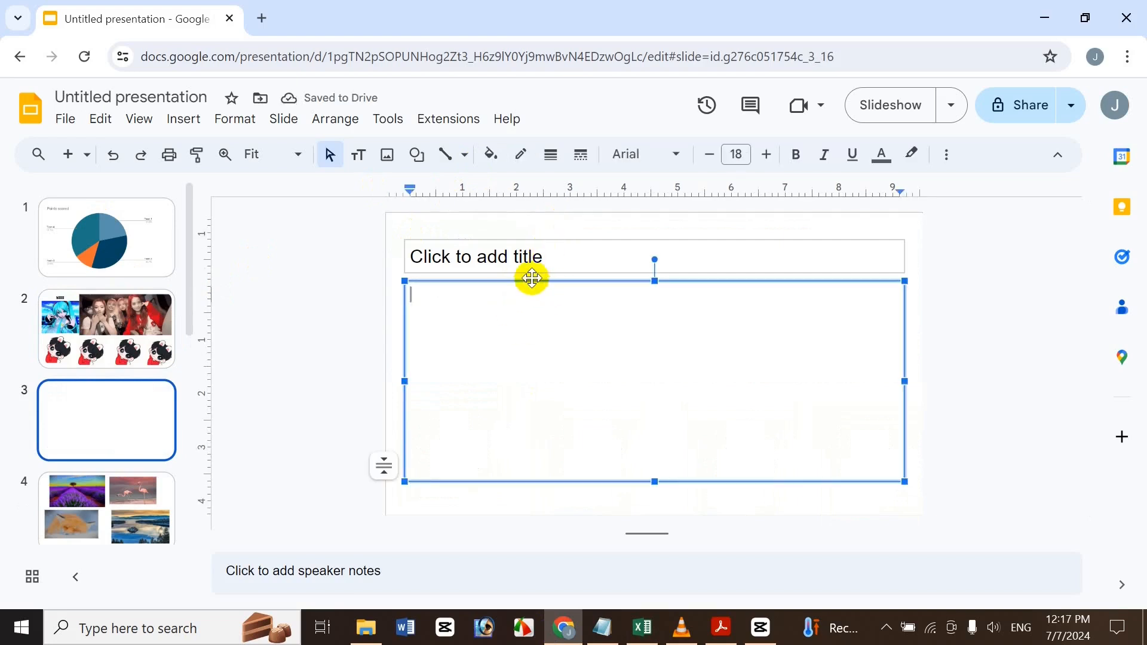
pyautogui.press('Delete')
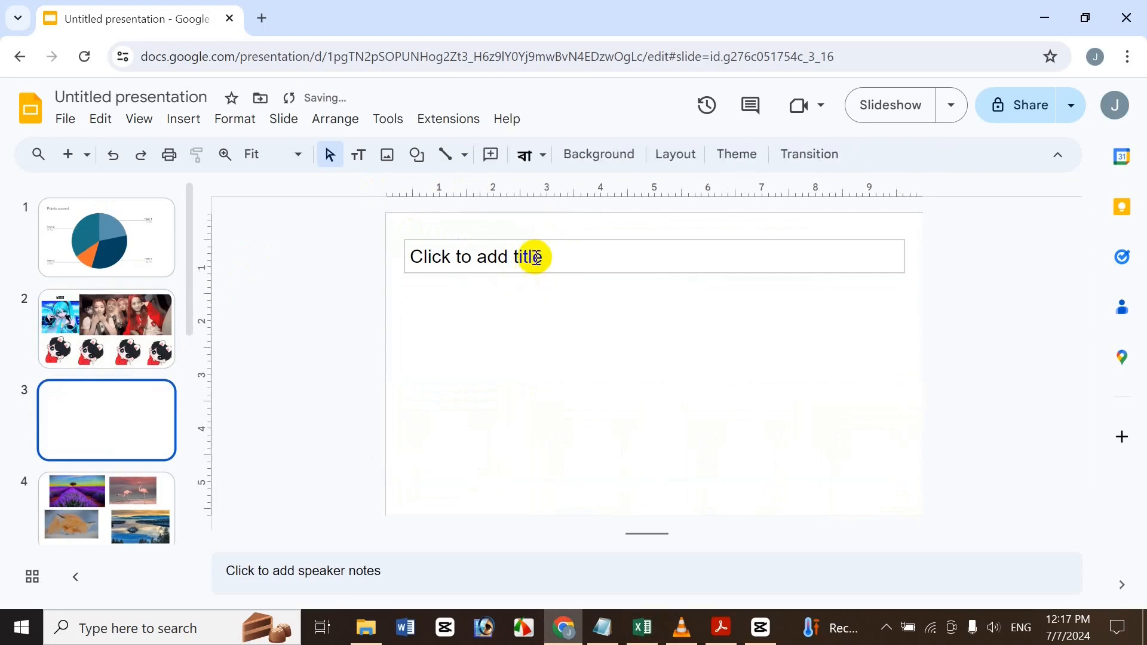
# Step: Resize slide 3's title placeholder into a narrower, much taller box and place the text cursor in it
pyautogui.click(536, 258)
pyautogui.moveTo(904, 275); pyautogui.dragTo(796, 458)
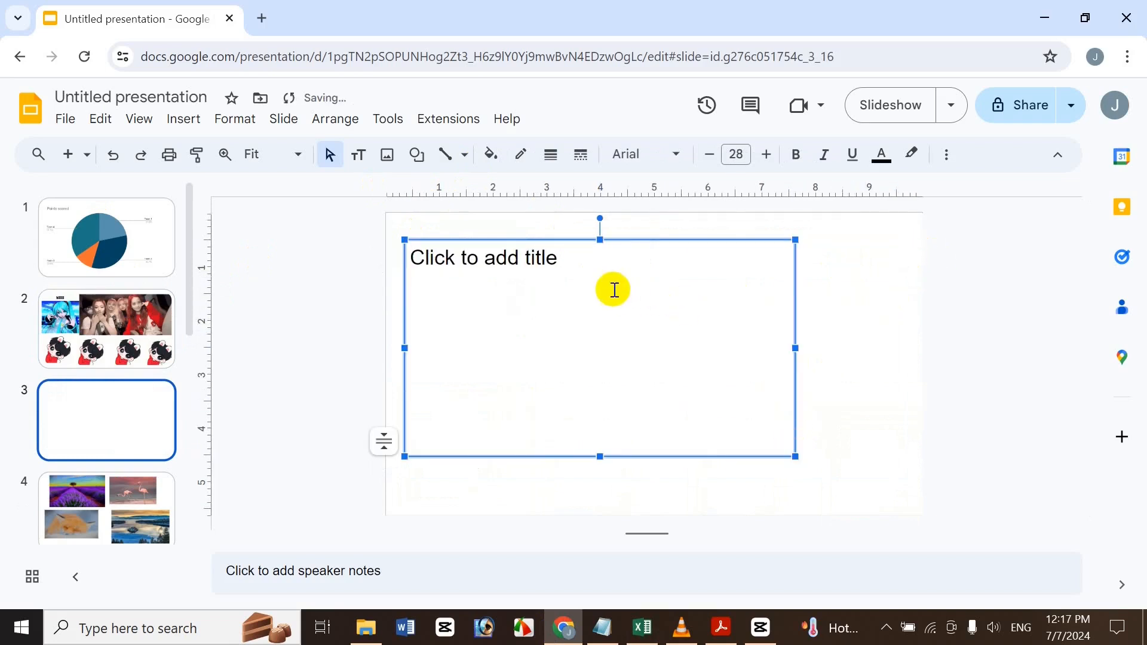
pyautogui.click(586, 285)
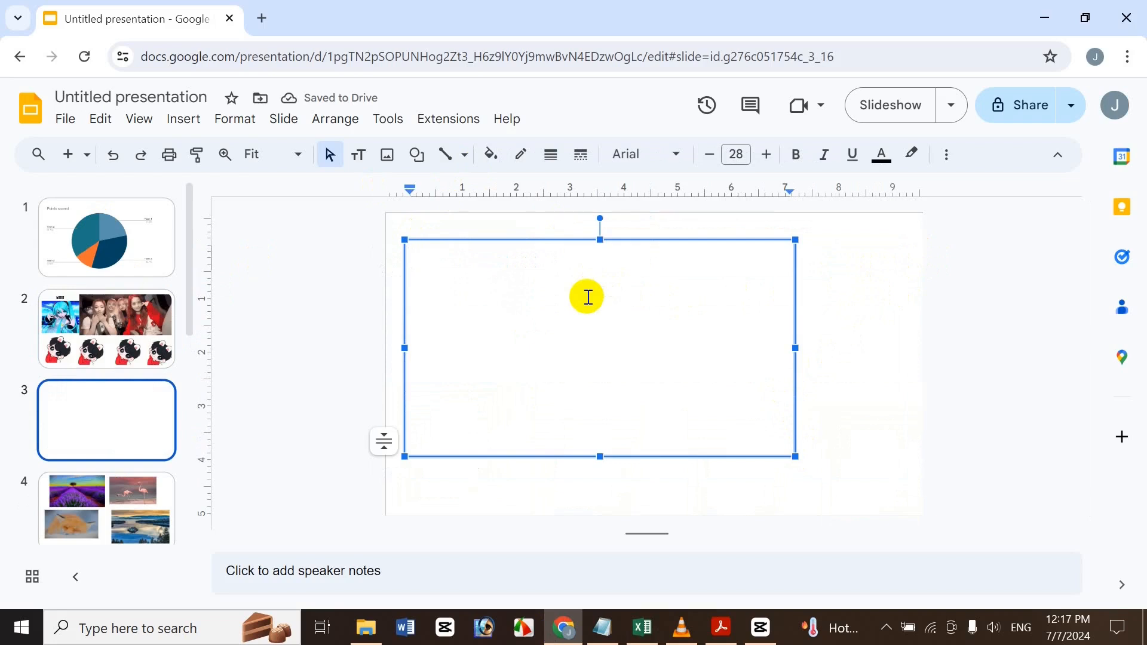
# Step: Center-align the text in slide 3's empty title box
pyautogui.hotkey('ctrl', 'e')
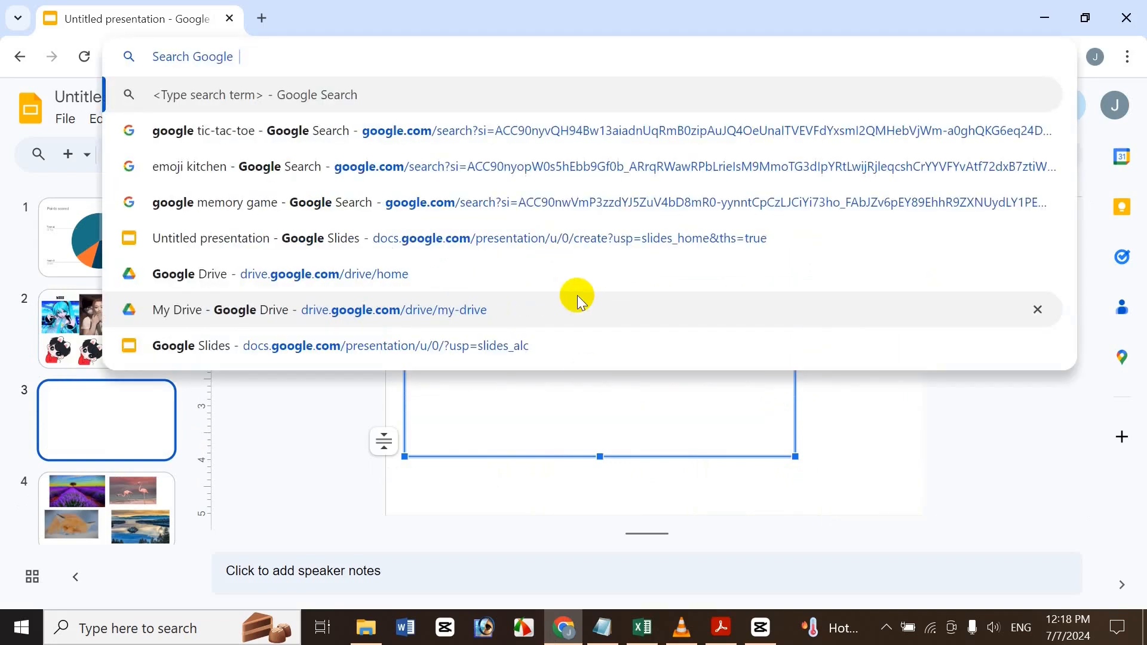
pyautogui.doubleClick(598, 397)
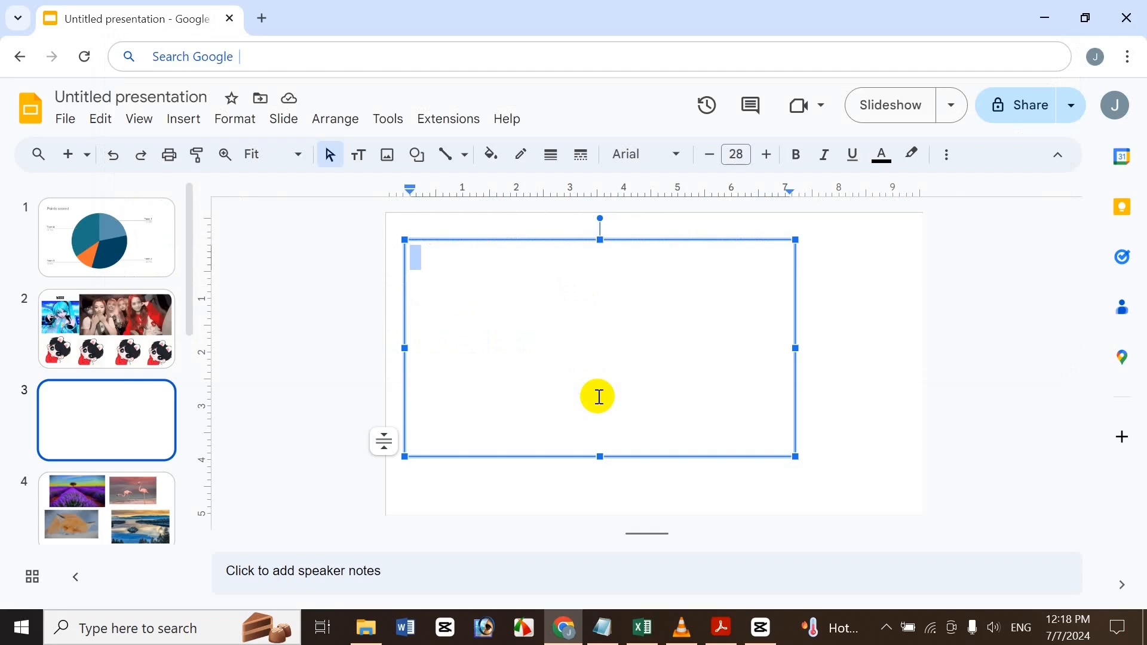
pyautogui.hotkey('ctrl', 'shift', 'e')
pyautogui.click(620, 261)
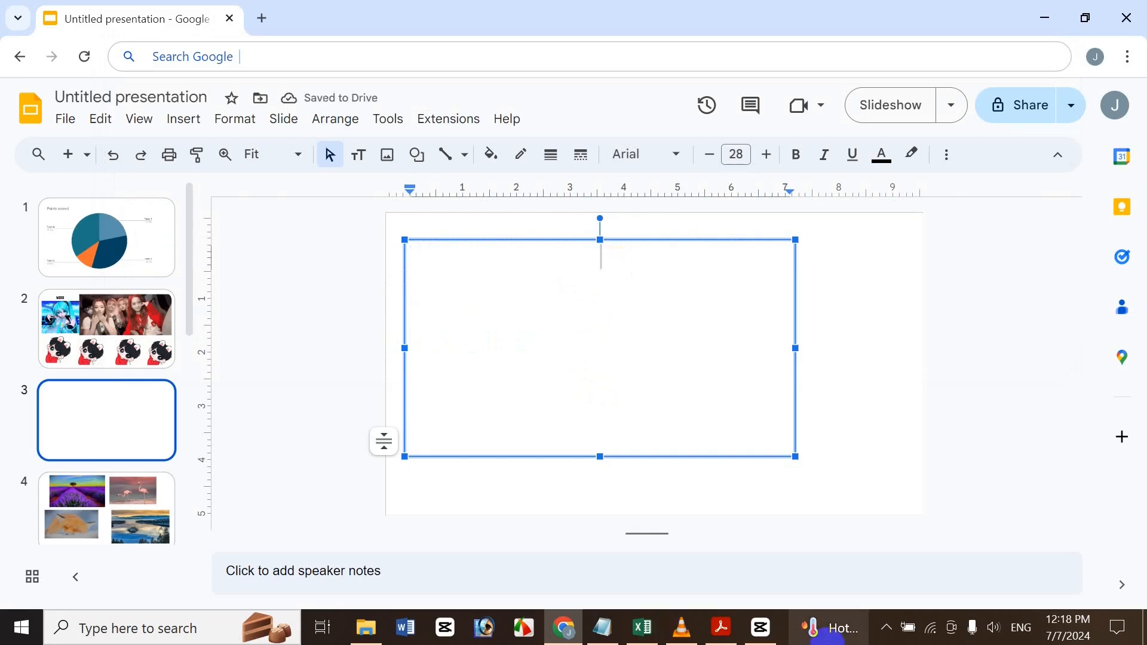
pyautogui.click(830, 627)
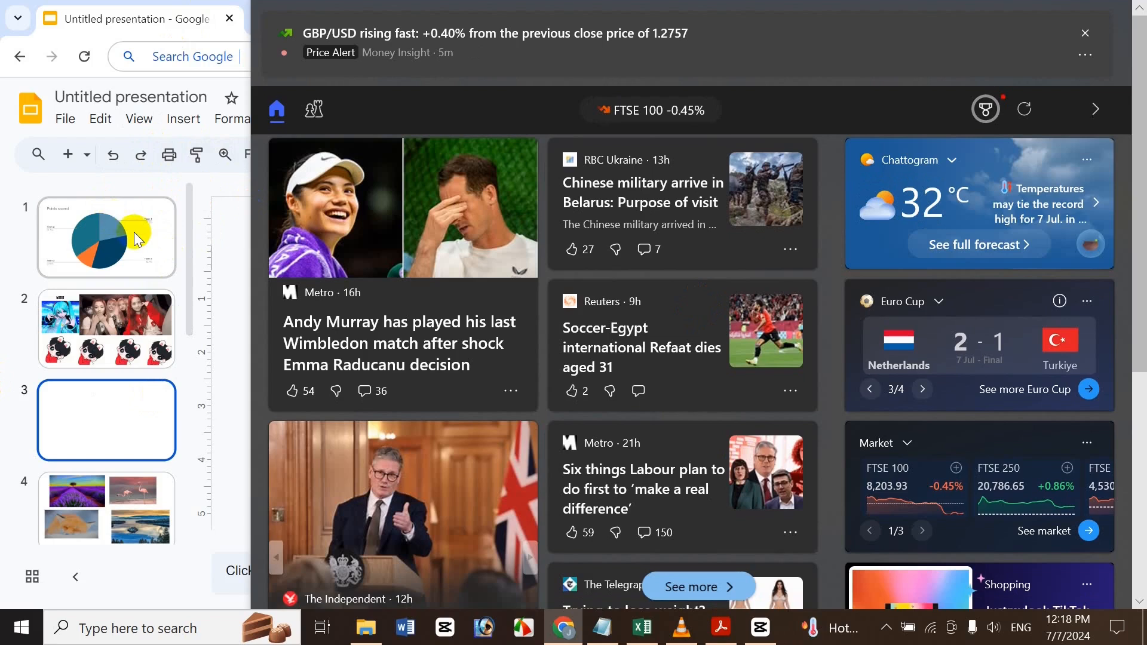
pyautogui.click(206, 184)
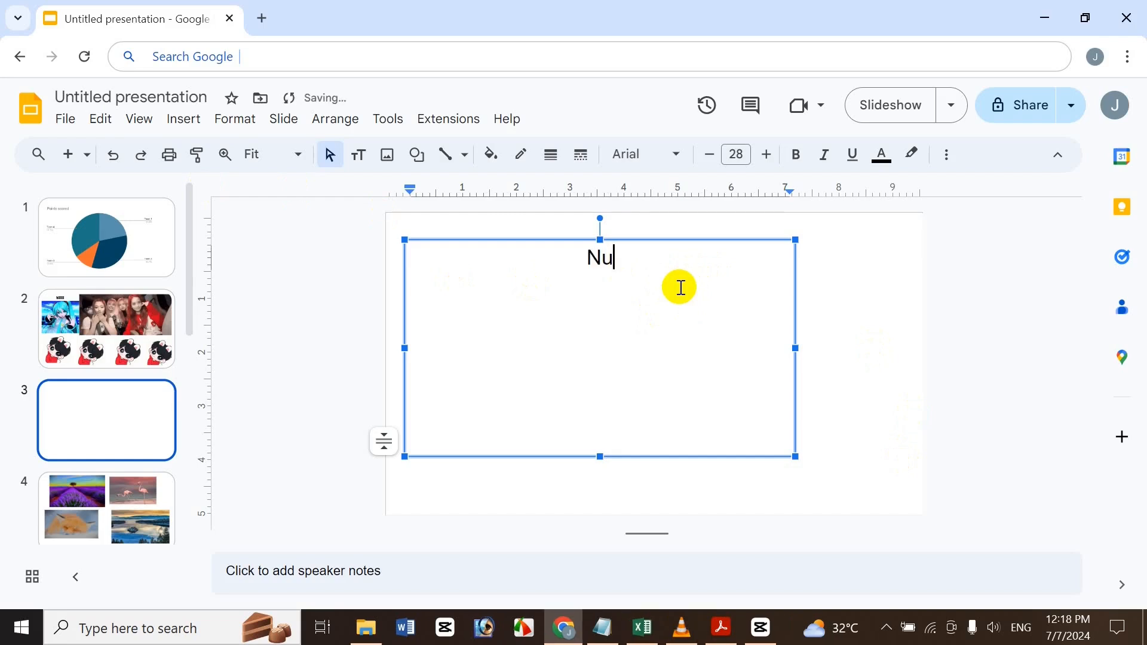
# Step: Enter the person's full name in slide 3's title box and make it bold and italic
pyautogui.write('t Jah')
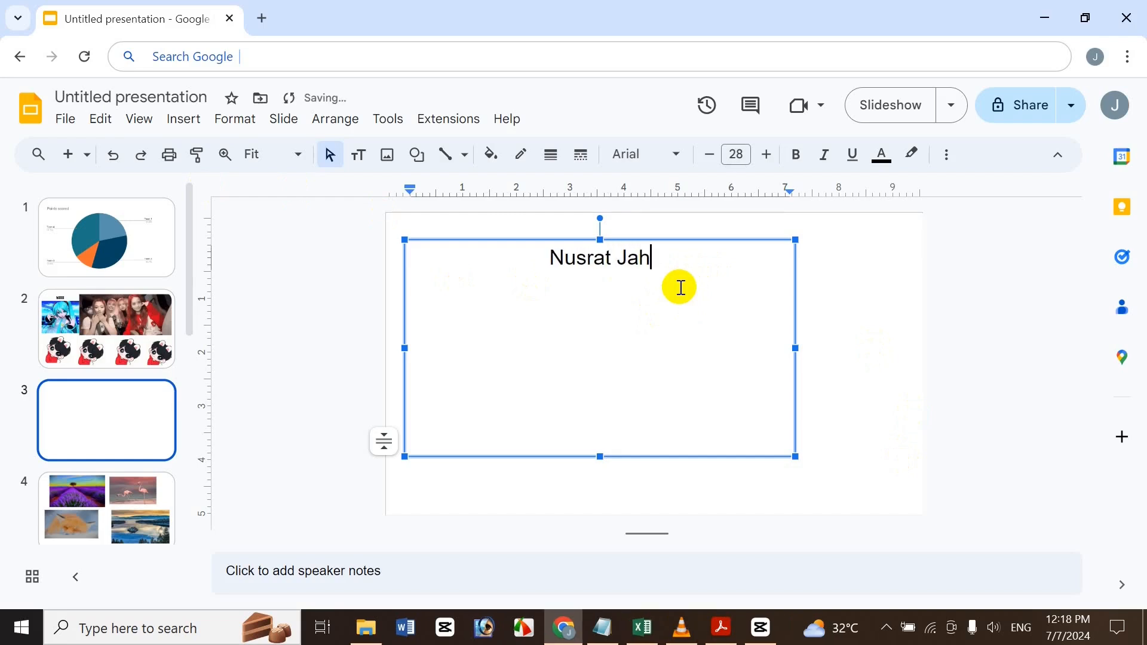
pyautogui.write('an Icche')
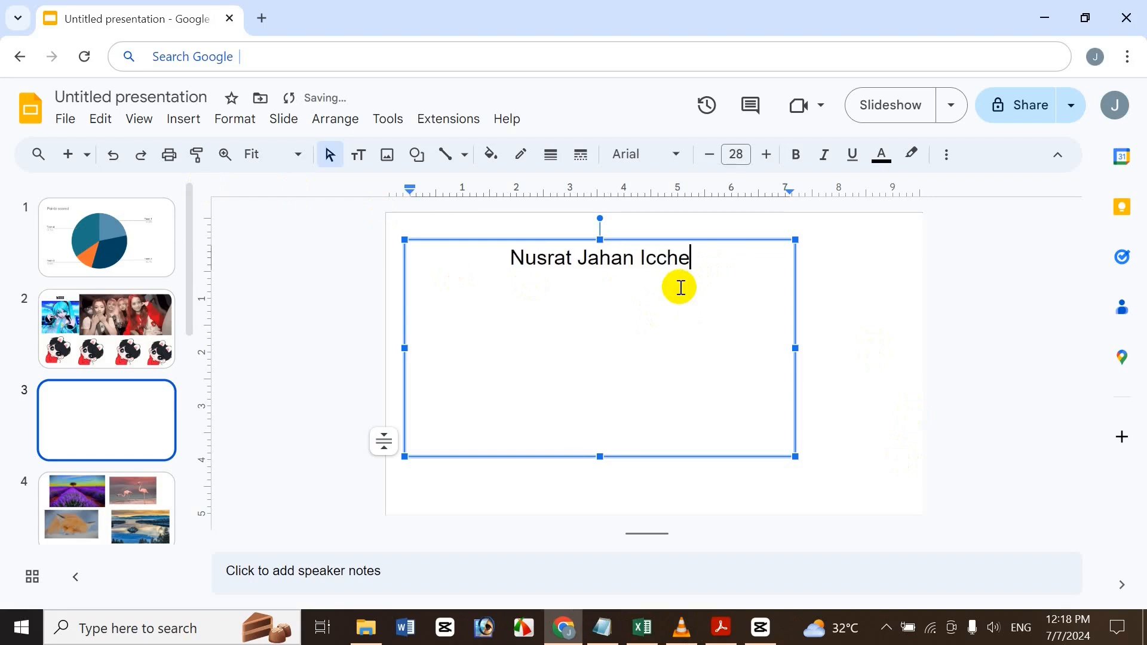
pyautogui.hotkey('ctrl', 'a')
pyautogui.hotkey('ctrl', 'b')
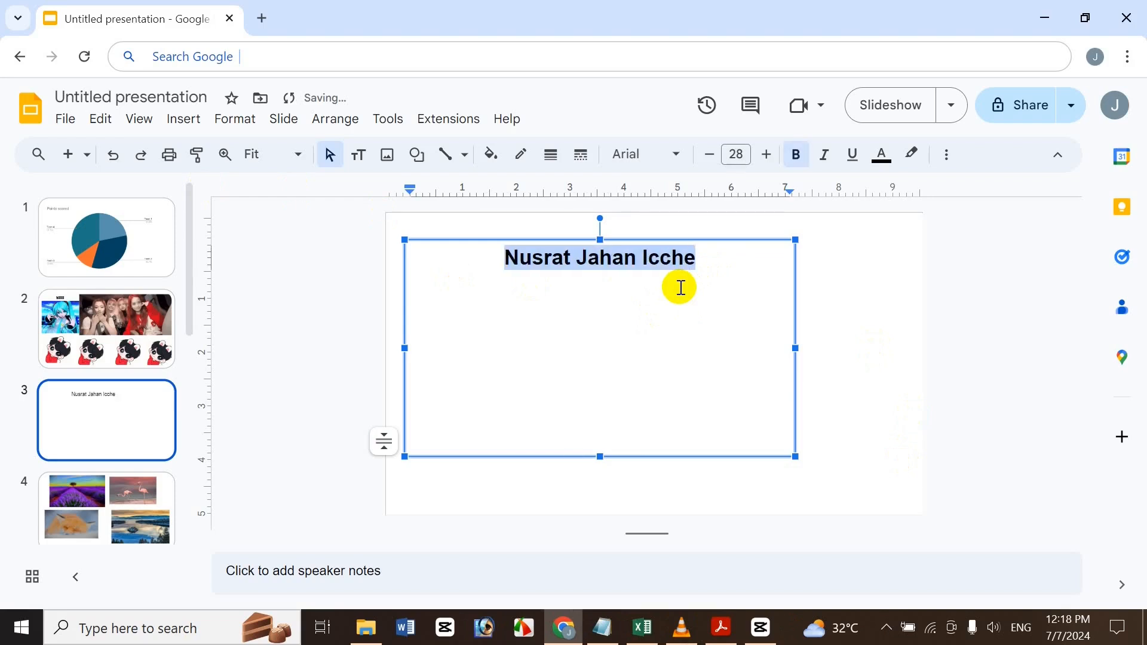
pyautogui.hotkey('ctrl', 'i')
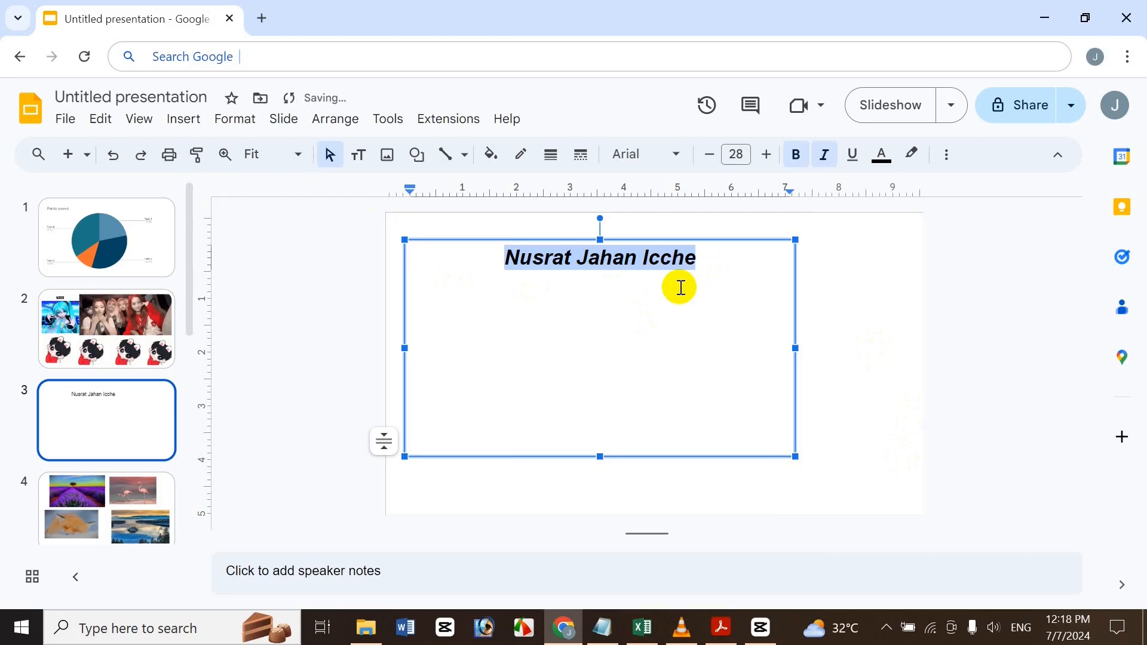
pyautogui.rightClick(681, 287)
pyautogui.click(493, 263)
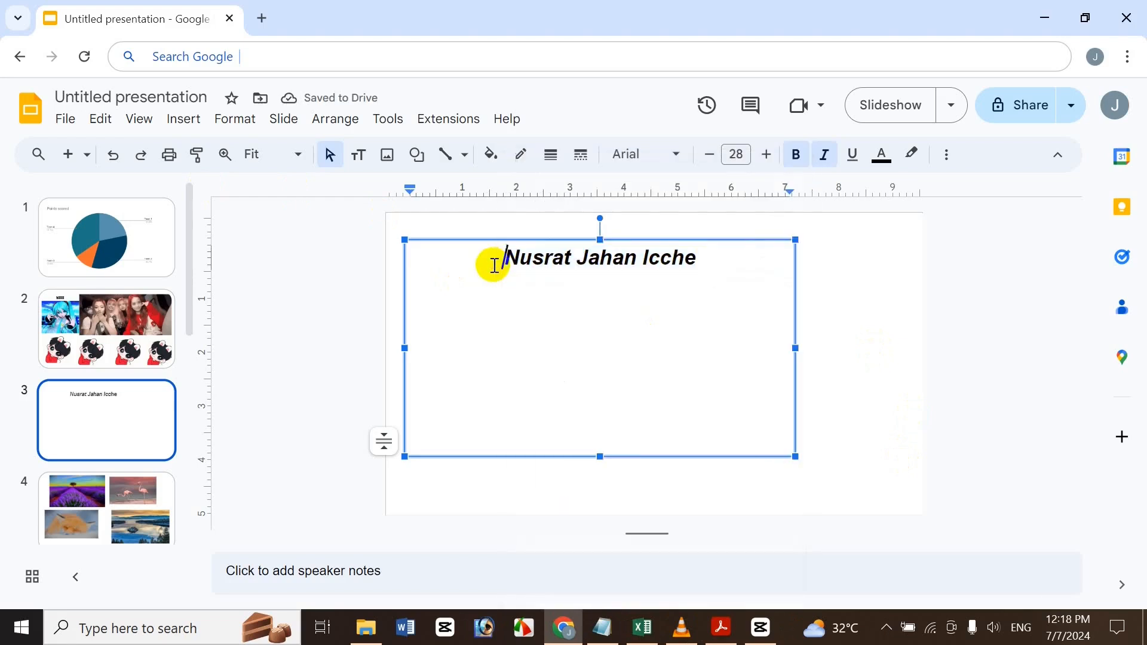
# Step: Underline the whole name in slide 3's title and increase its font size to 36
pyautogui.moveTo(500, 255); pyautogui.dragTo(724, 257)
pyautogui.click(852, 154)
pyautogui.click(766, 154)
pyautogui.click(767, 154)
pyautogui.click(766, 154)
pyautogui.click(766, 154)
pyautogui.click(767, 154)
pyautogui.click(766, 154)
pyautogui.click(766, 154)
pyautogui.click(767, 155)
pyautogui.click(948, 154)
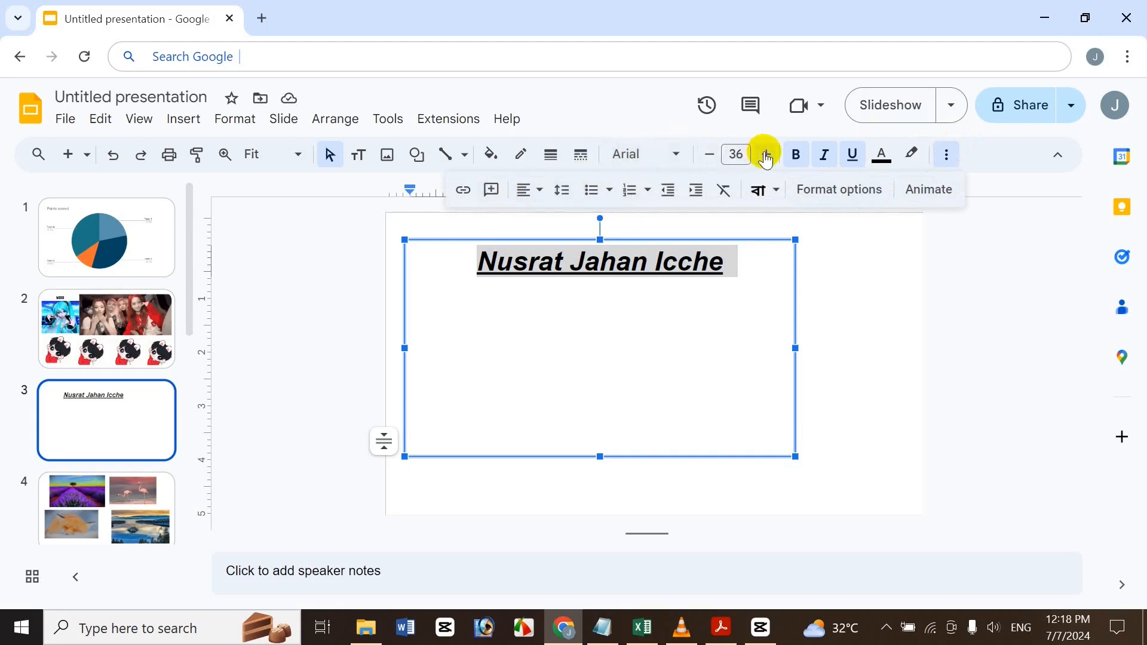
# Step: Color the name in slide 3's title blue and deselect the title box
pyautogui.click(882, 155)
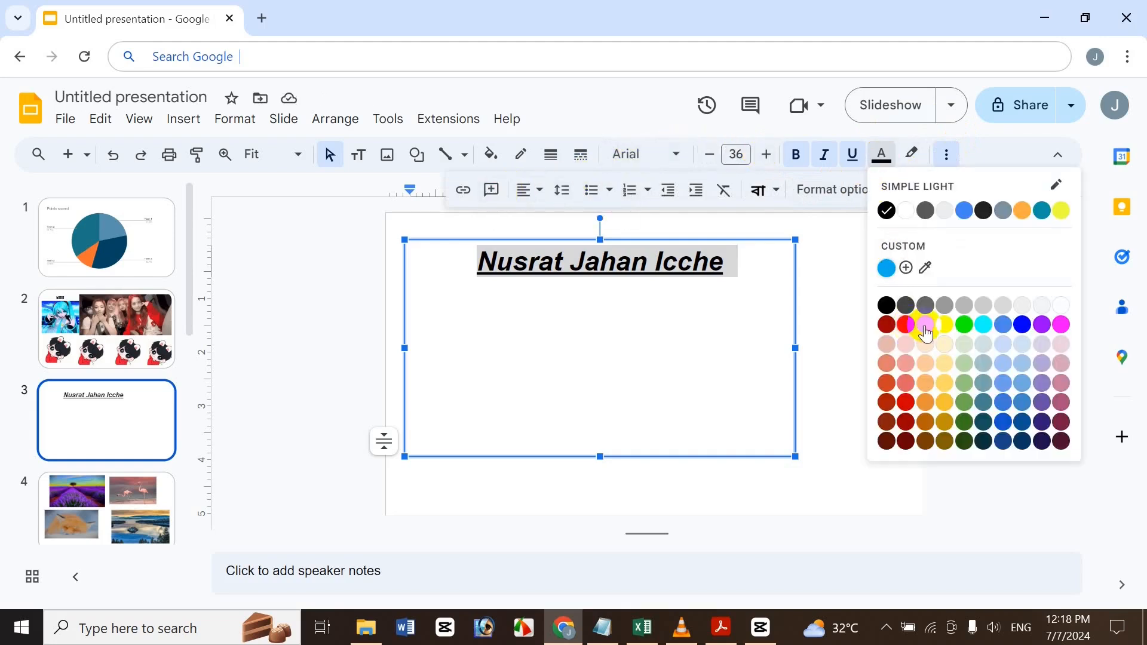
pyautogui.click(1023, 325)
pyautogui.click(705, 358)
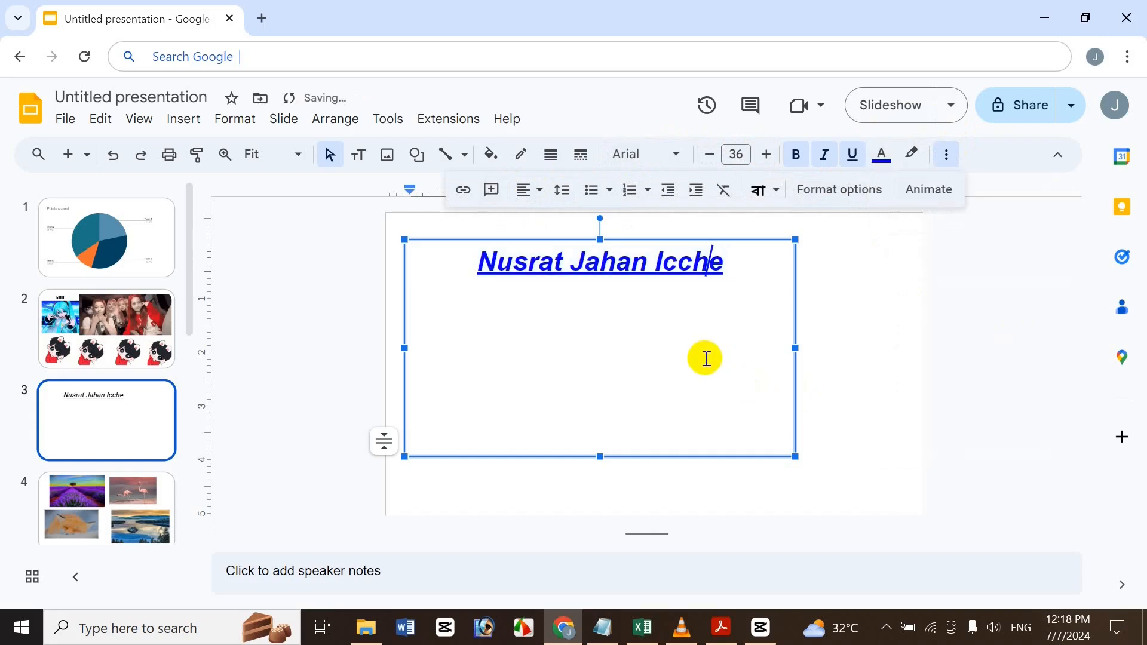
pyautogui.click(836, 285)
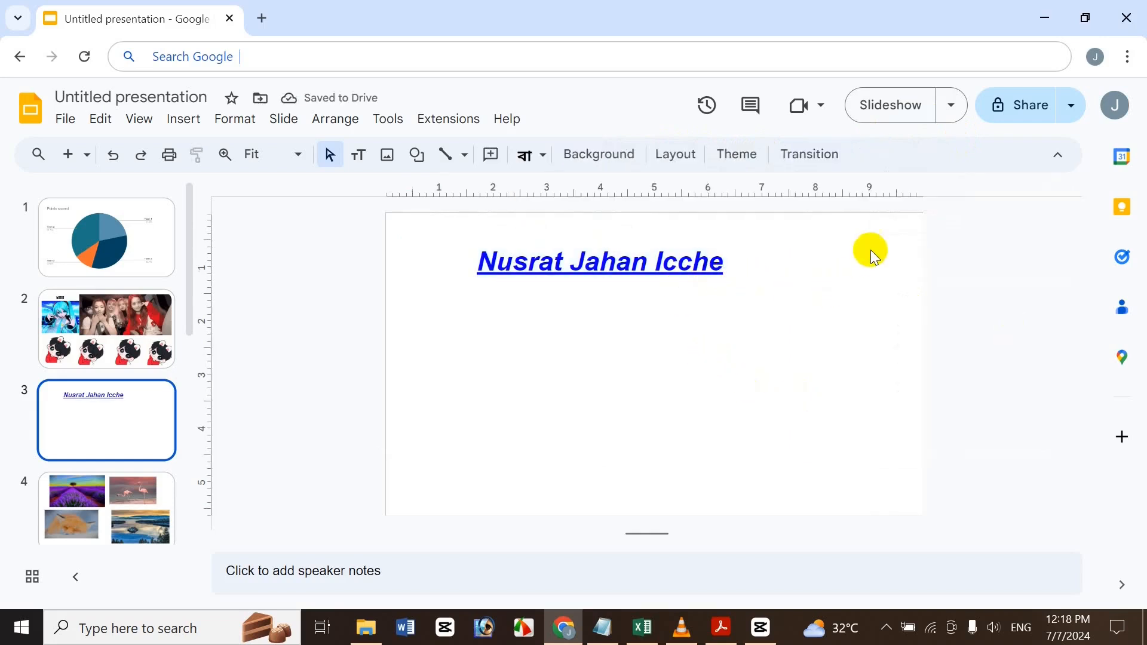
# Step: Check the copy and paste formatting shortcuts in the Excel list, and copy the name's formatting from slide 3's title in Google Slides
pyautogui.click(702, 262)
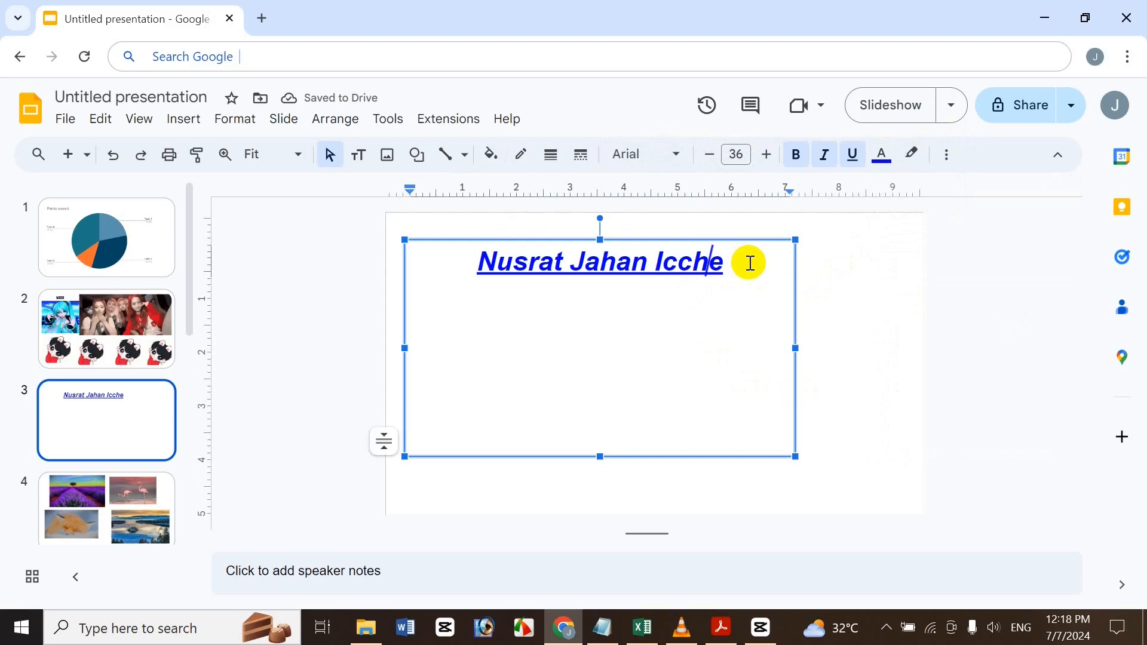
pyautogui.moveTo(749, 263); pyautogui.dragTo(463, 253)
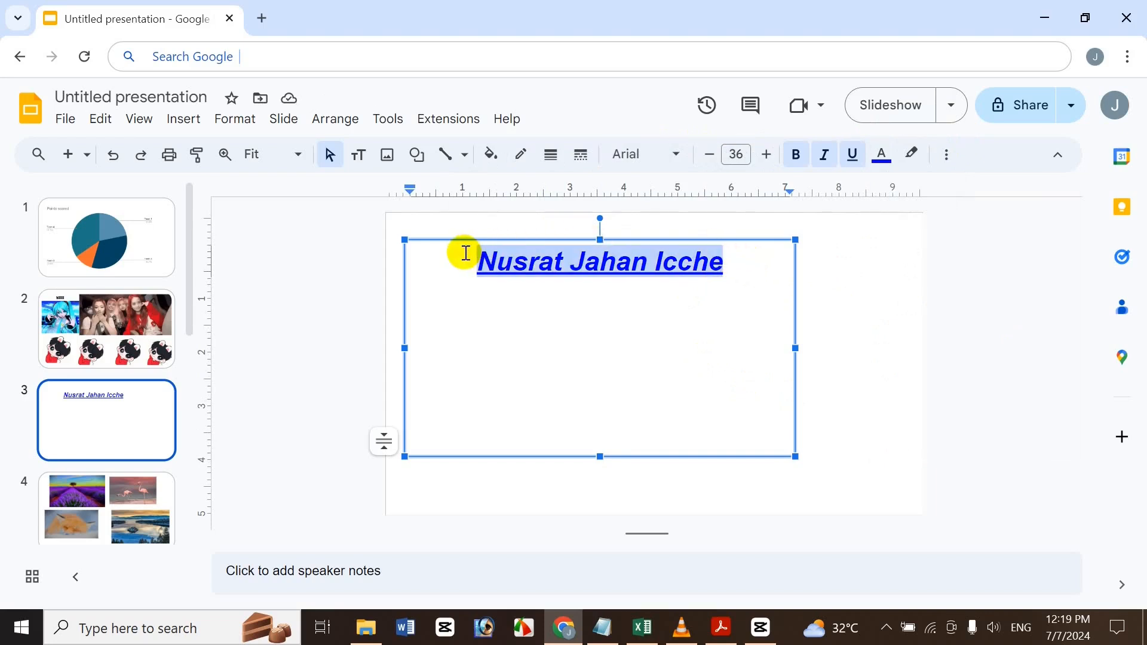
pyautogui.click(642, 627)
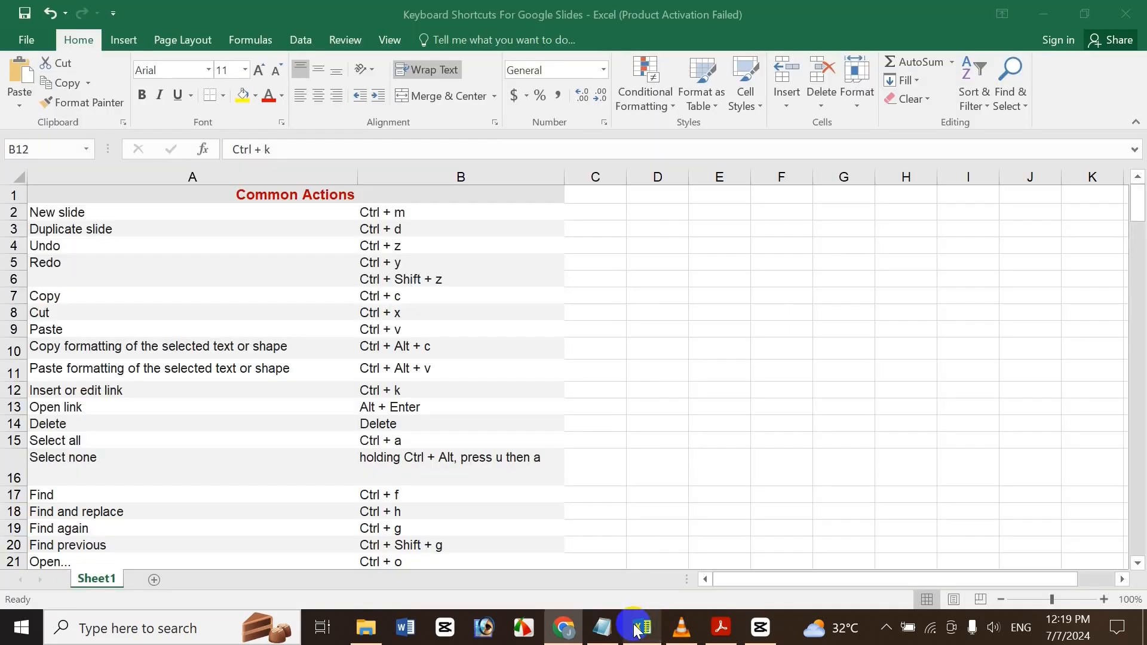
pyautogui.click(461, 350)
pyautogui.click(456, 373)
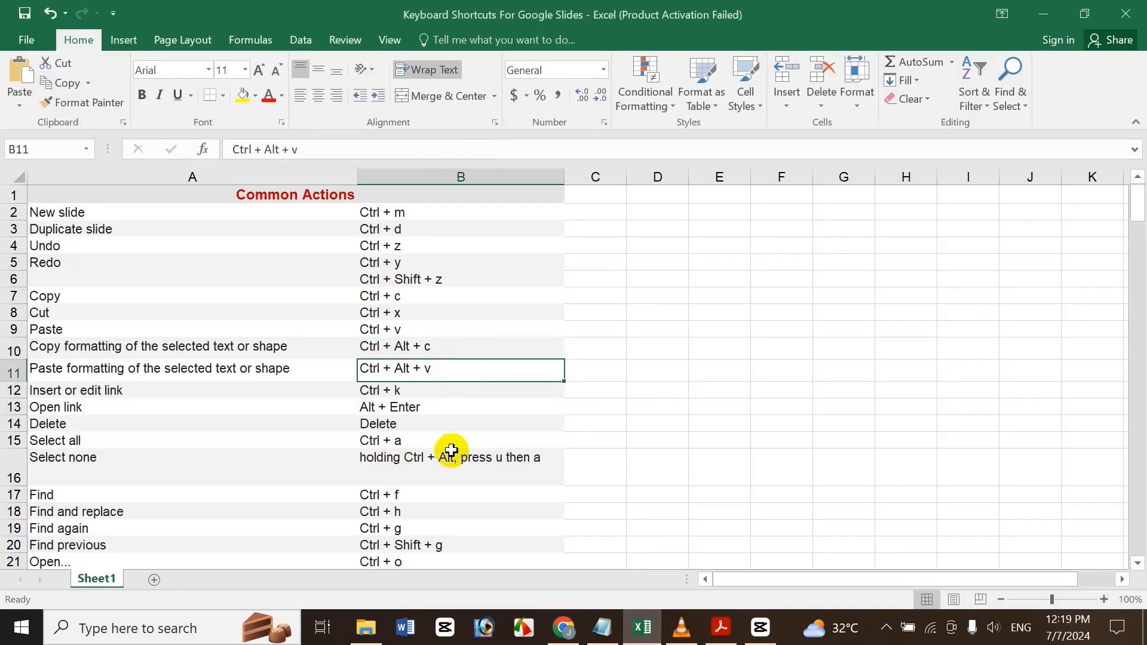
pyautogui.click(563, 628)
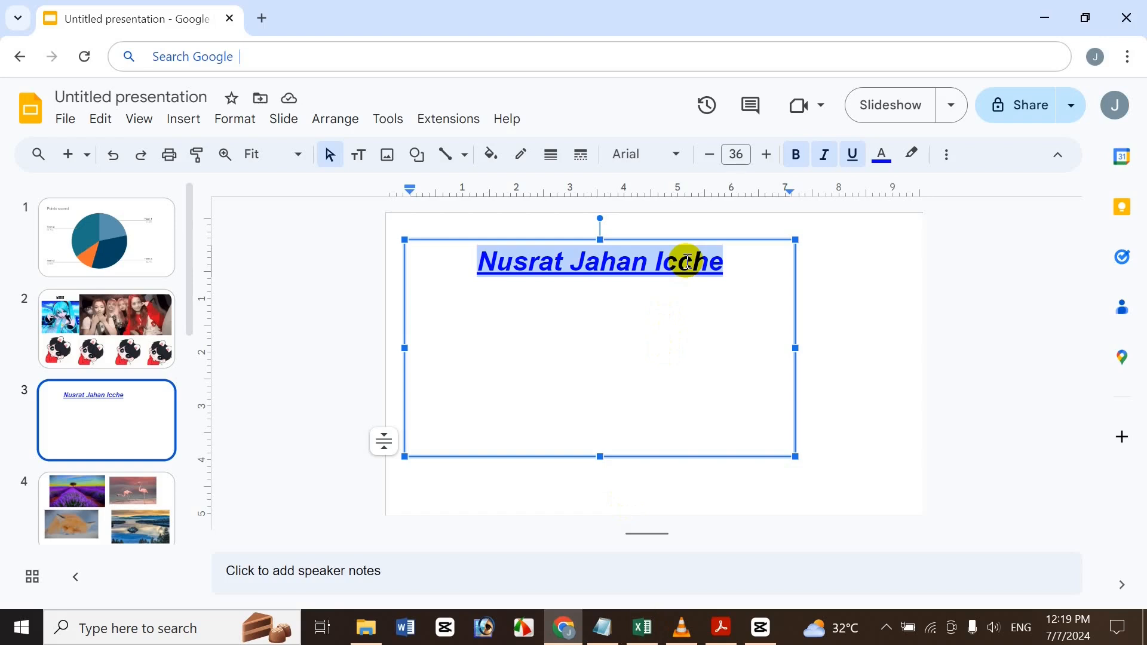
pyautogui.click(134, 340)
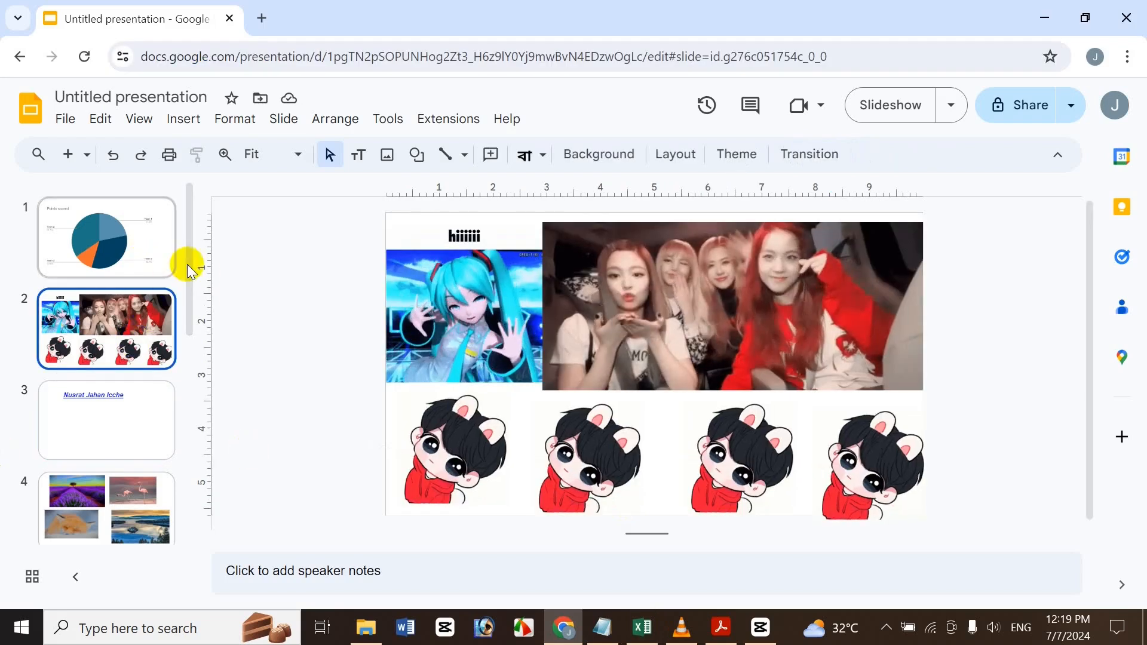
pyautogui.scroll(-2, 189, 287)
pyautogui.scroll(2, 190, 287)
# Step: Insert a text box on slide 3 to the right of the name and enlarge it to reach the slide's right edge
pyautogui.click(115, 425)
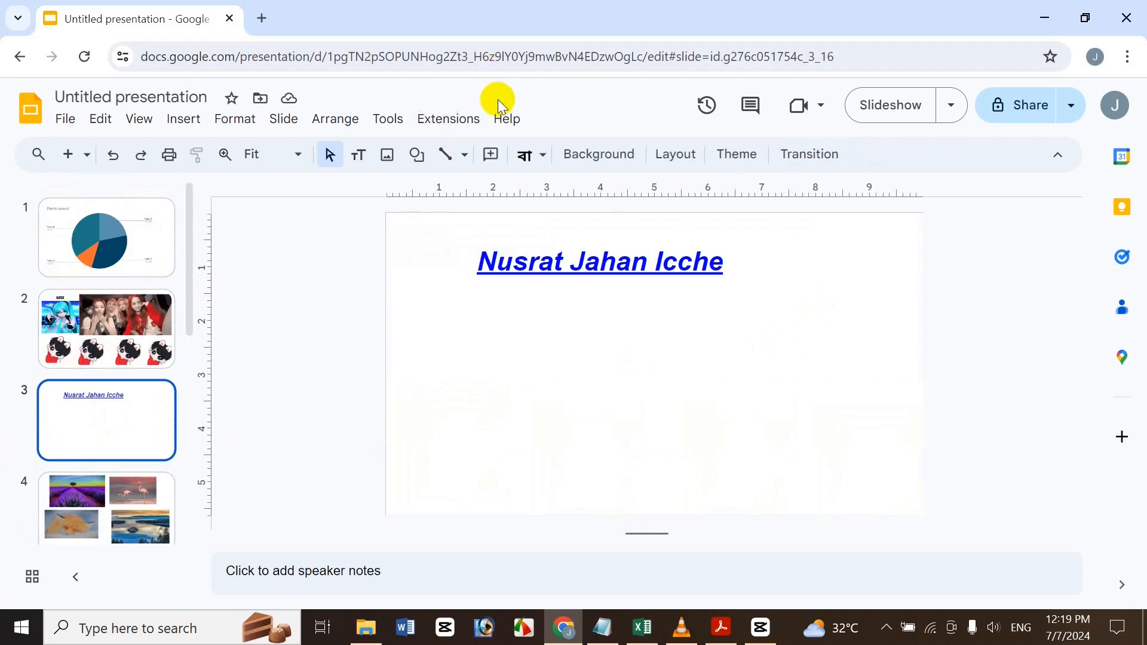
pyautogui.click(358, 154)
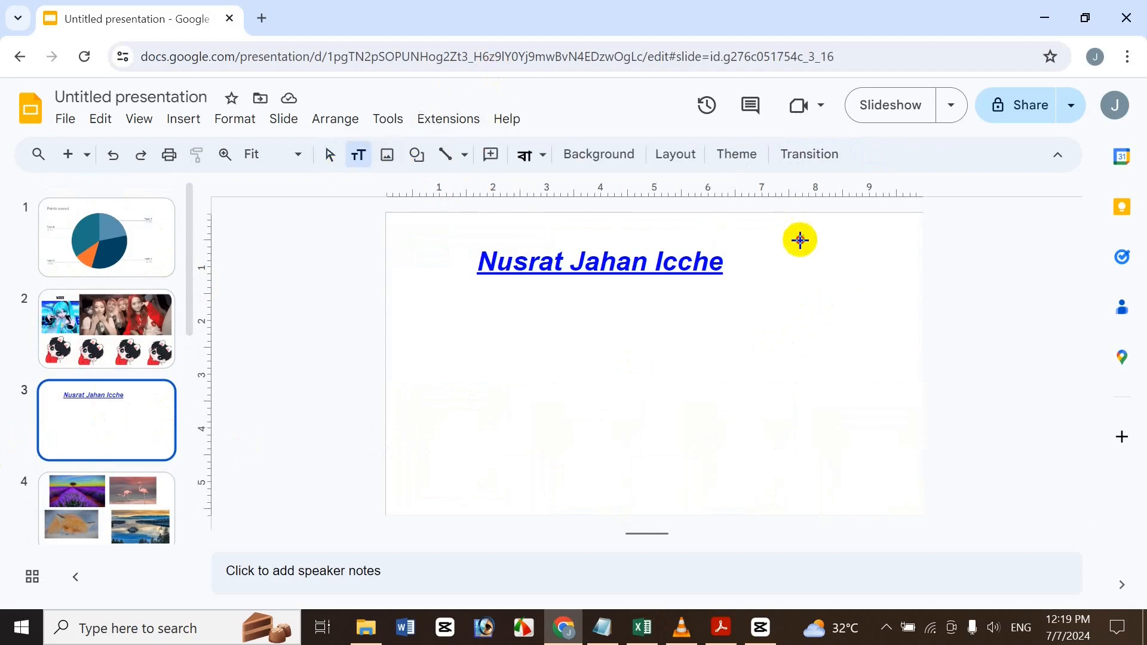
pyautogui.moveTo(800, 240); pyautogui.dragTo(918, 370)
pyautogui.moveTo(798, 365); pyautogui.dragTo(736, 442)
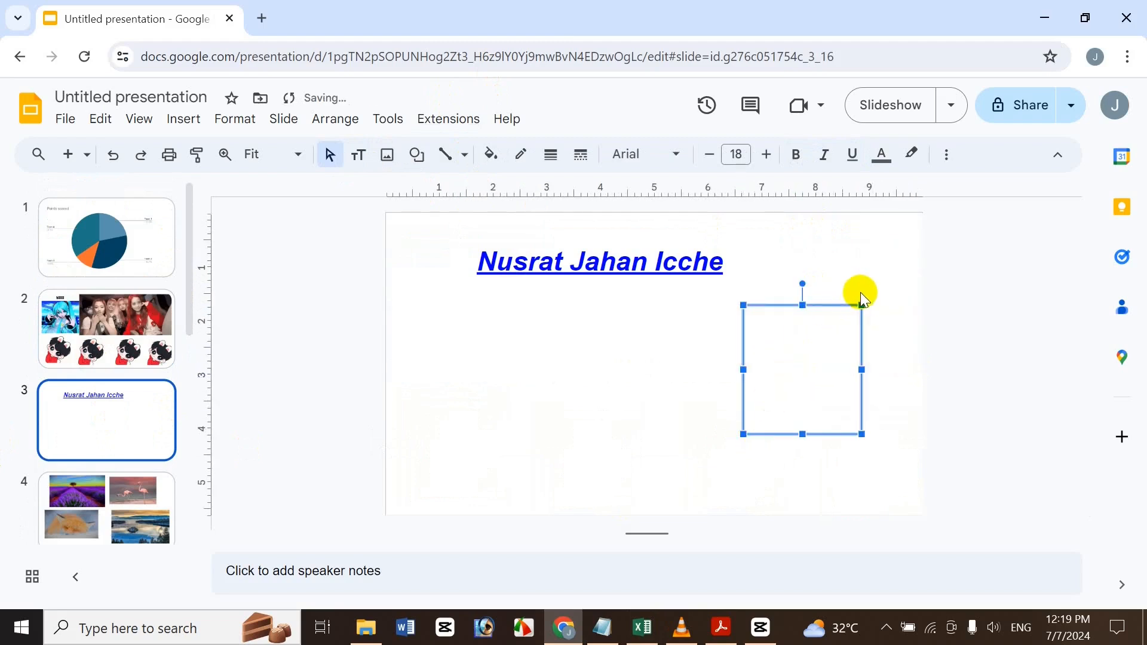
pyautogui.moveTo(861, 306); pyautogui.dragTo(924, 224)
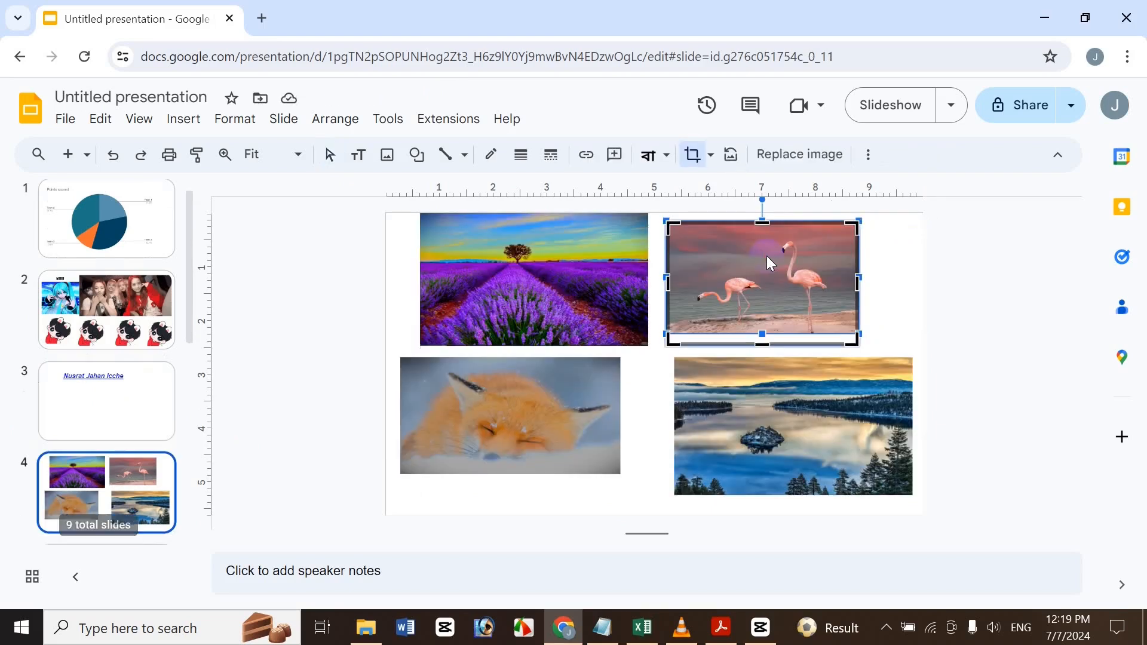
# Step: Enter "Icche Online Shop" in the new text box on slide 3
pyautogui.click(123, 389)
pyautogui.click(859, 291)
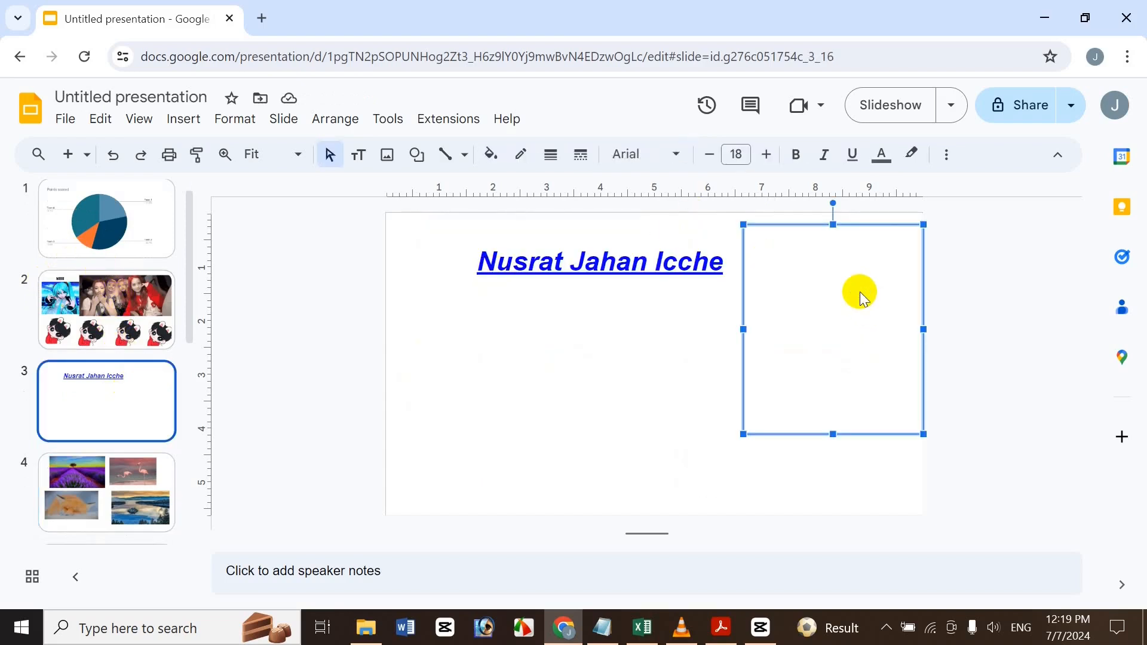
pyautogui.click(859, 292)
pyautogui.write('Icche O')
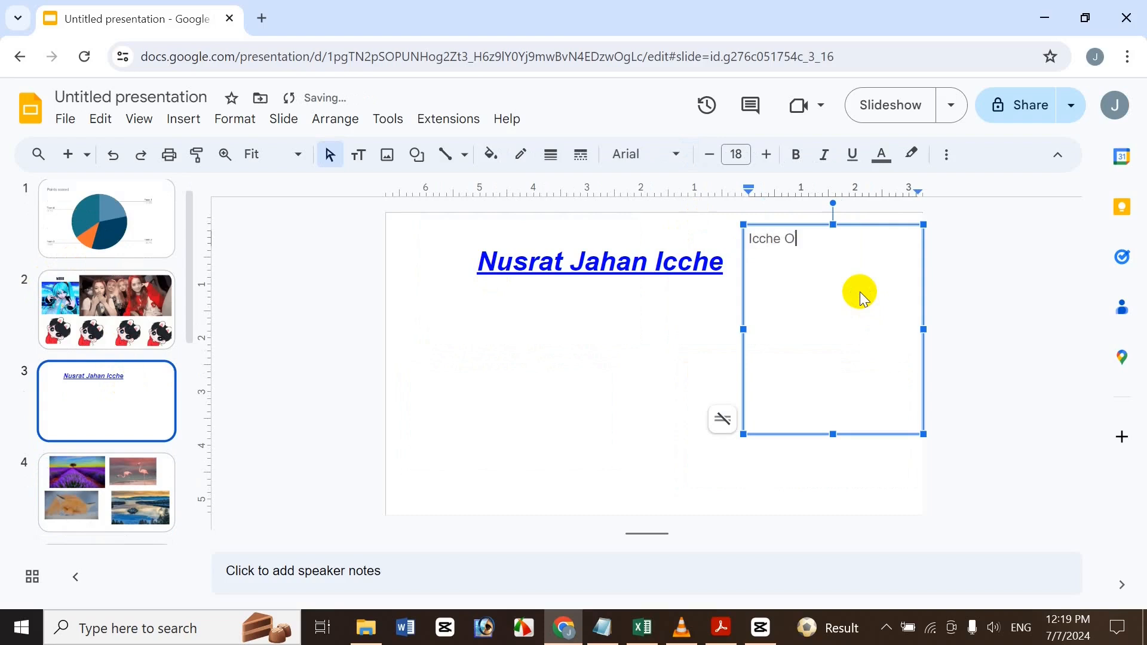
pyautogui.write('nline Shop')
# Step: Check the paste formatting shortcut in the Excel list, and paste the copied title formatting onto "Icche Online Shop" in Google Slides
pyautogui.hotkey('ctrl', 'a')
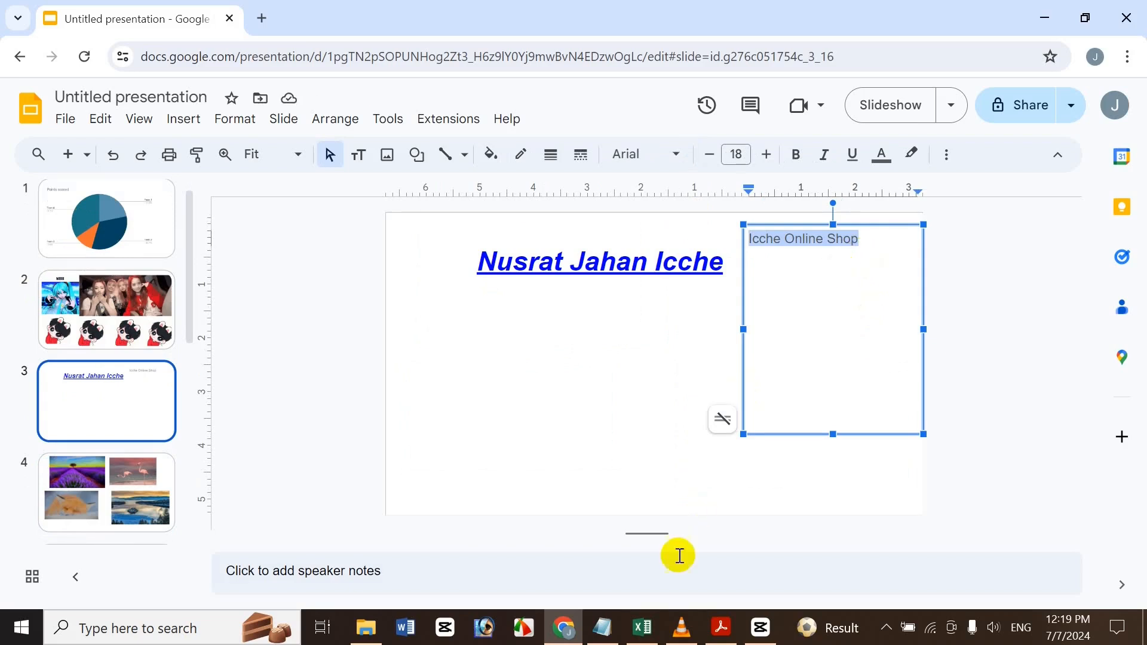
pyautogui.click(642, 628)
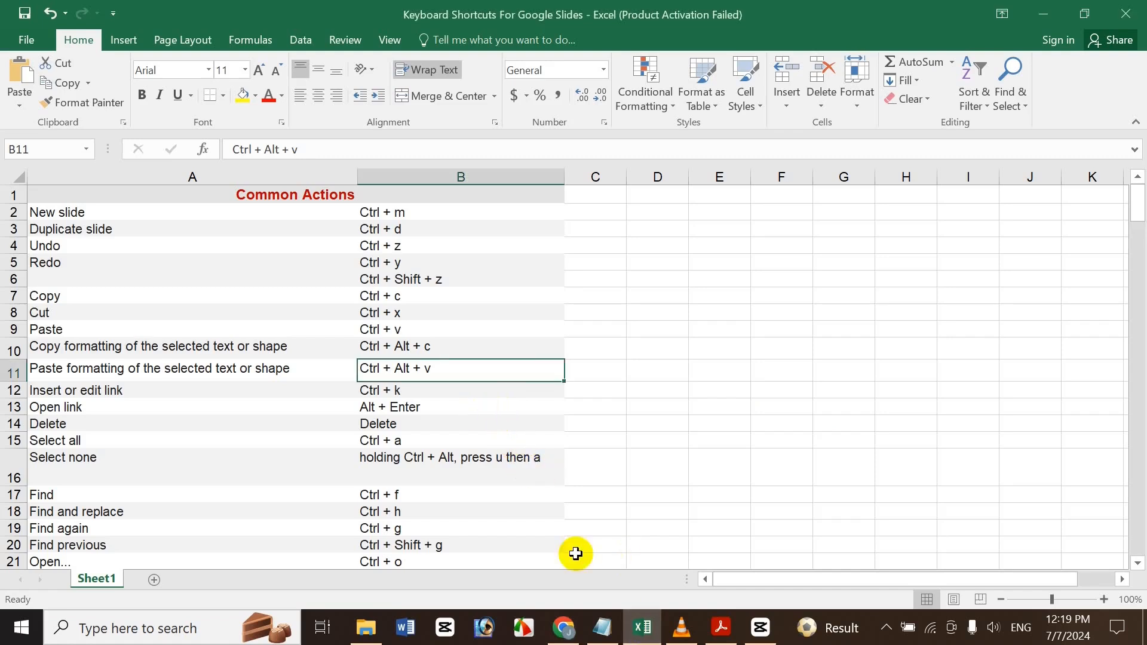
pyautogui.click(567, 639)
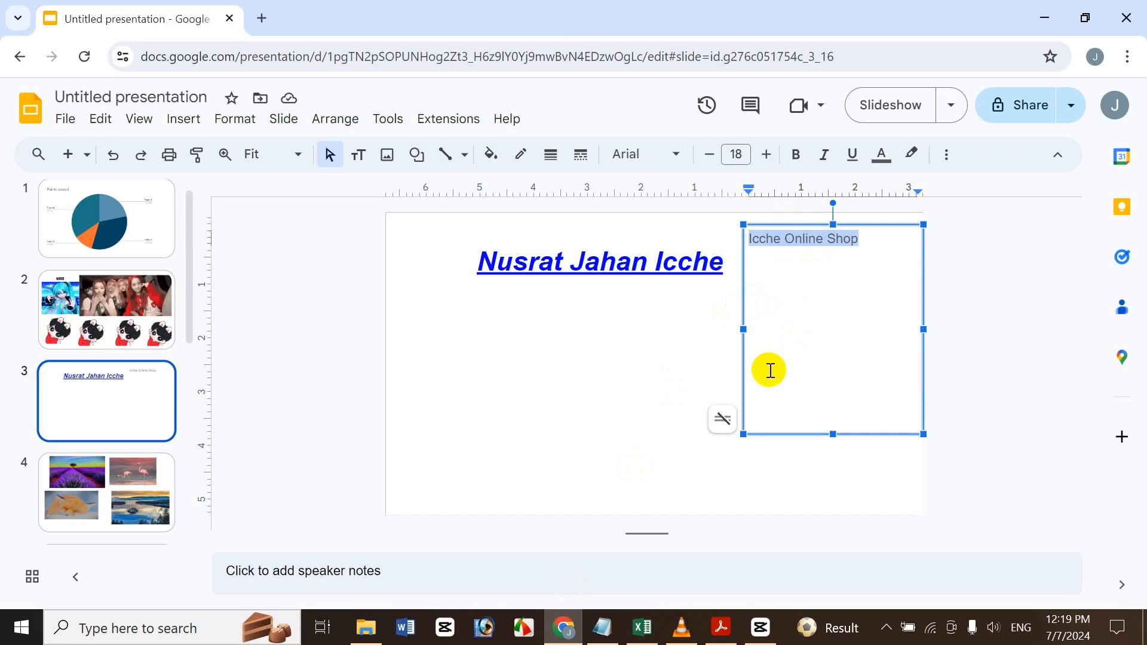
pyautogui.hotkey('ctrl', 'alt', 'v')
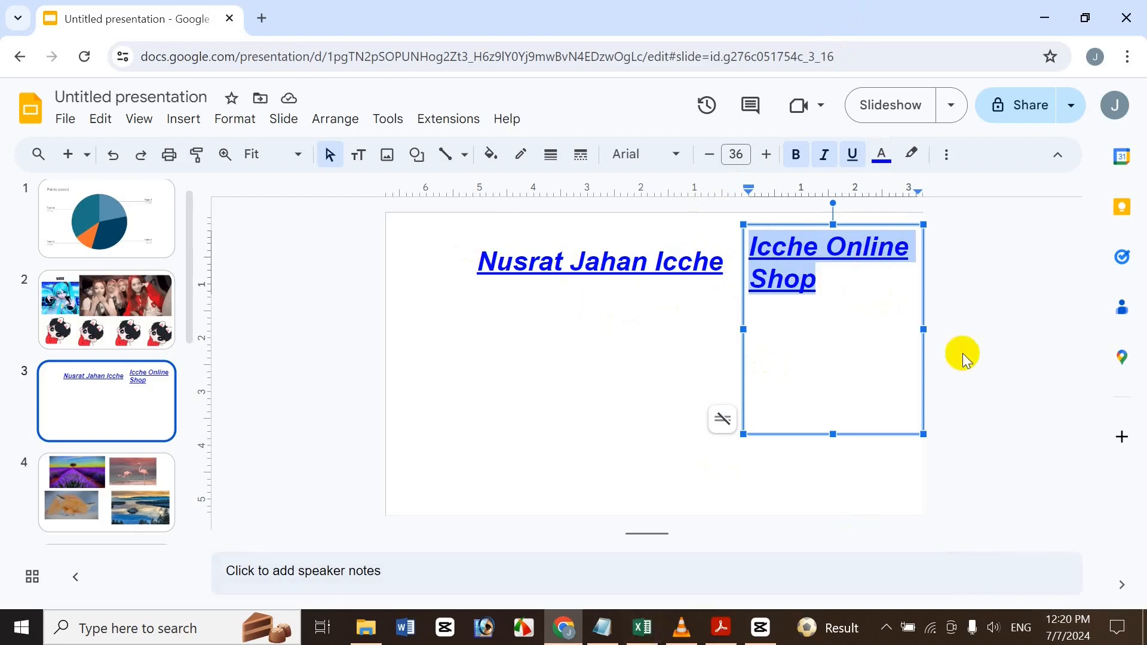
# Step: Insert a heart shape in the middle of slide 3 below the name and enlarge it slightly
pyautogui.click(477, 384)
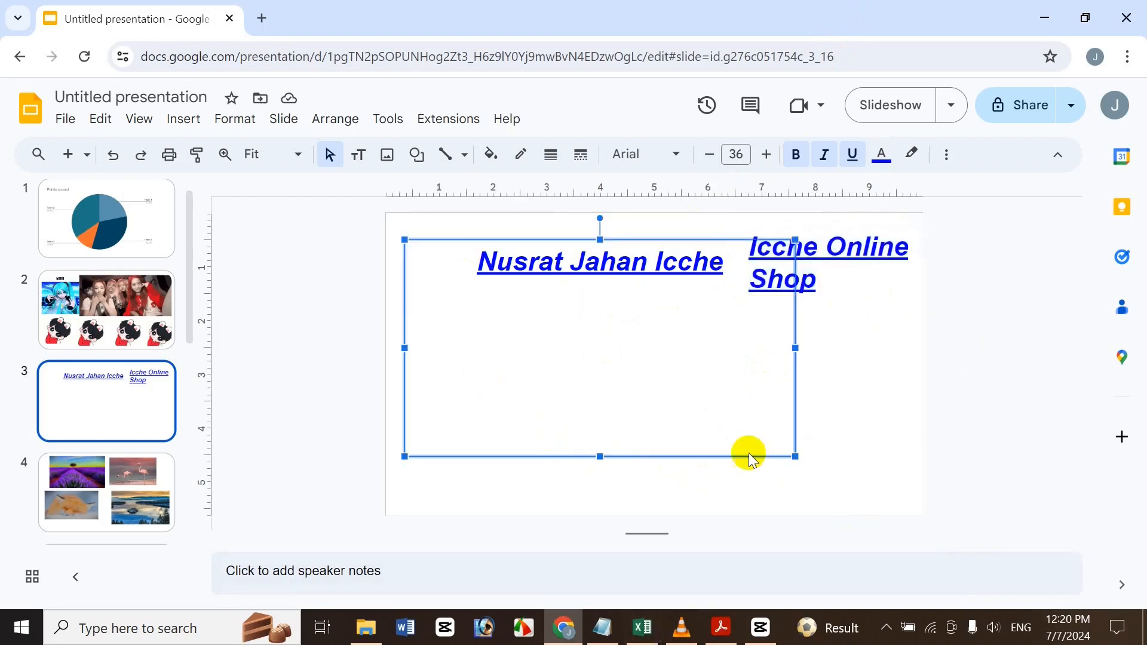
pyautogui.click(279, 432)
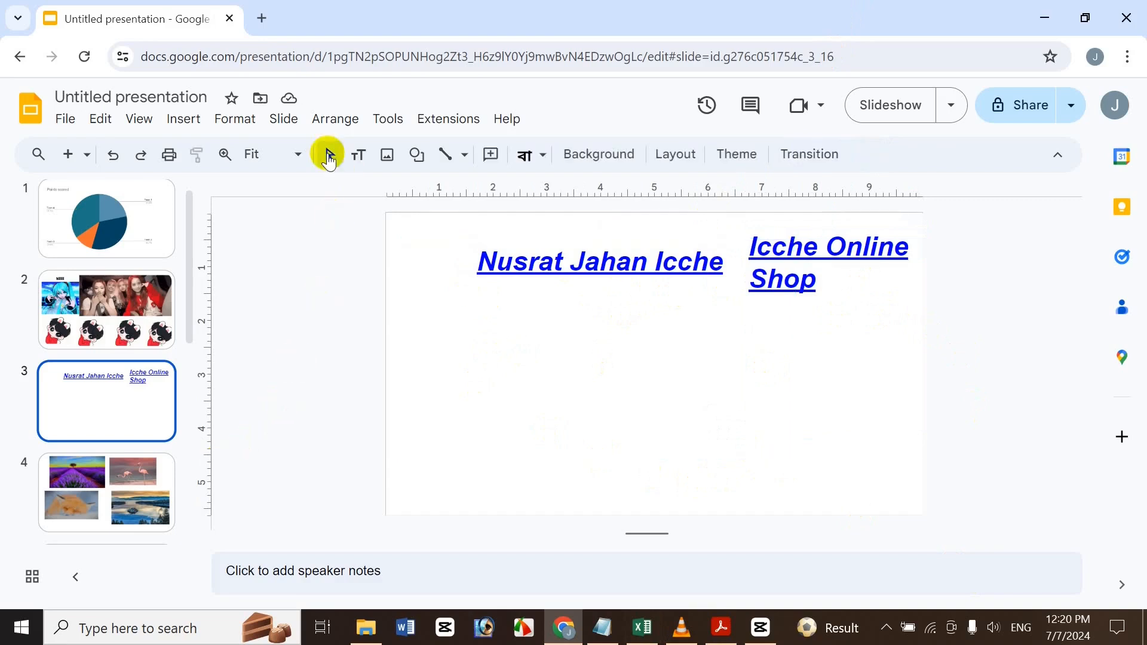
pyautogui.click(417, 154)
pyautogui.moveTo(519, 182)
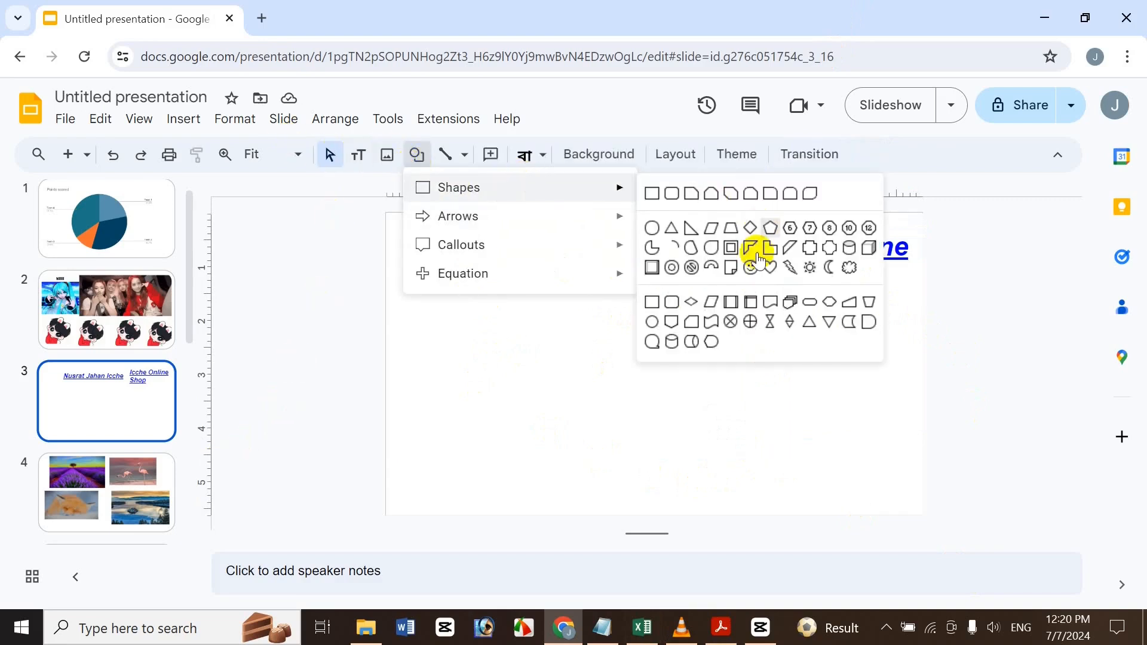
pyautogui.click(771, 270)
pyautogui.click(581, 337)
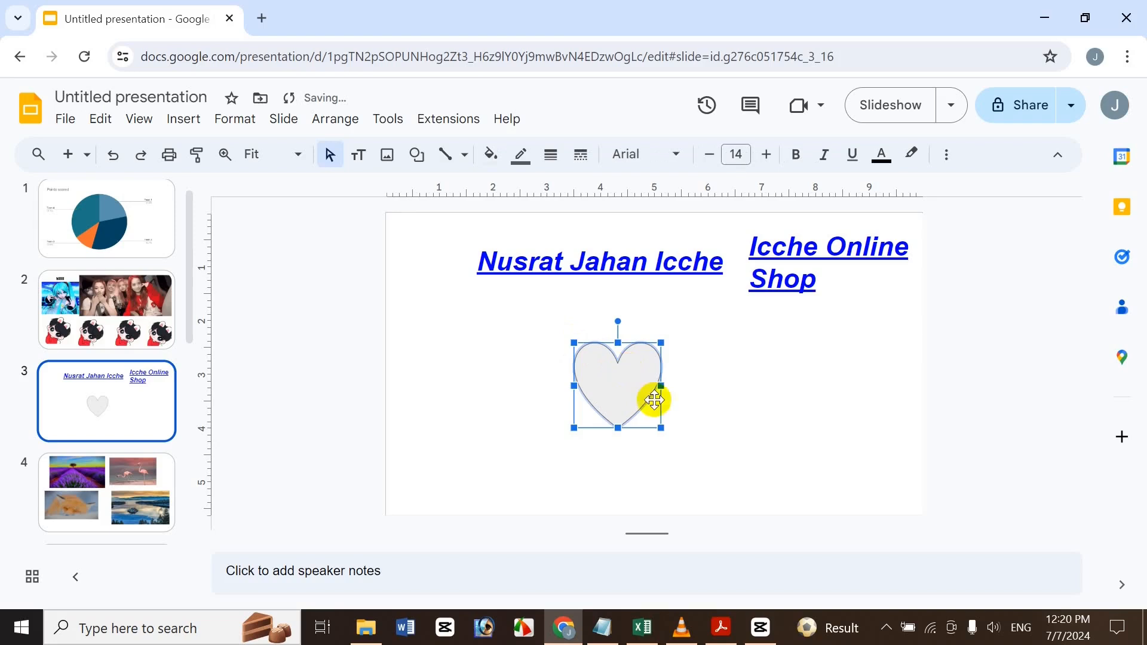
pyautogui.moveTo(662, 430)
pyautogui.mouseDown()
pyautogui.moveTo(691, 441)
pyautogui.moveTo(637, 396)
pyautogui.moveTo(675, 435)
pyautogui.mouseUp()
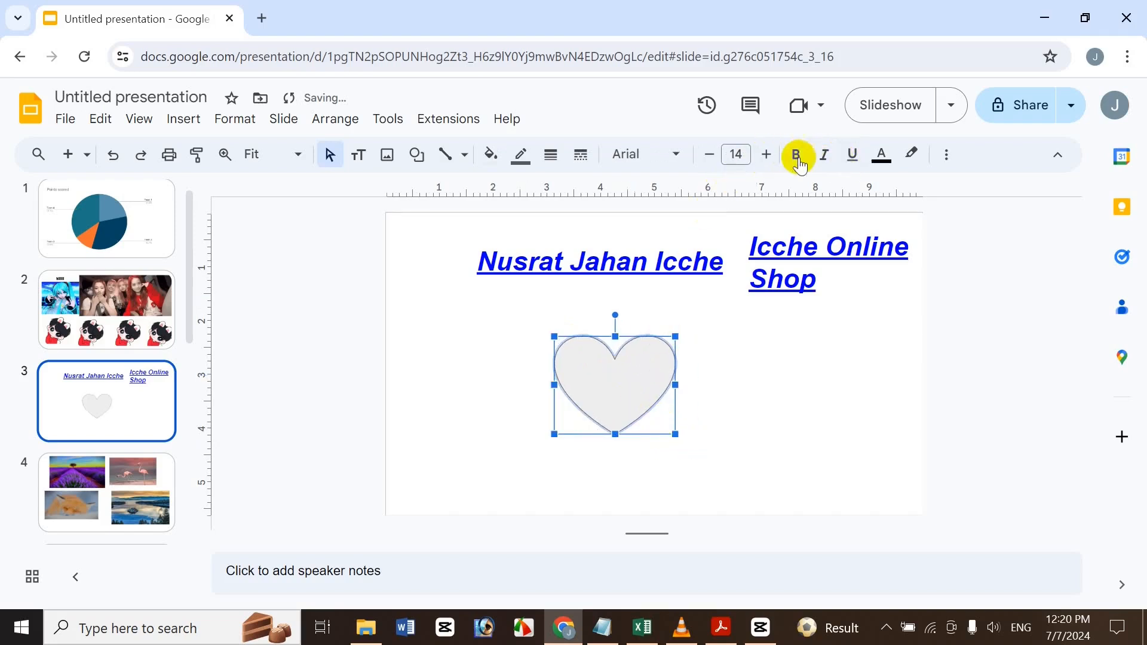
# Step: Fill the heart with red and give it a thick dark red border
pyautogui.click(491, 154)
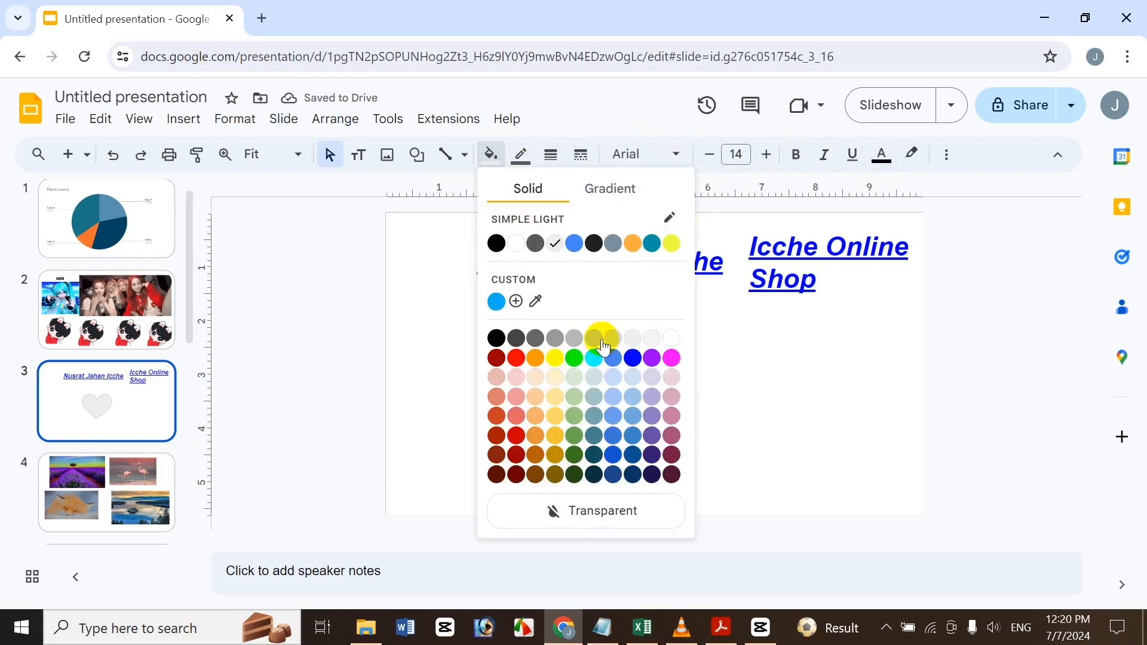
pyautogui.click(516, 357)
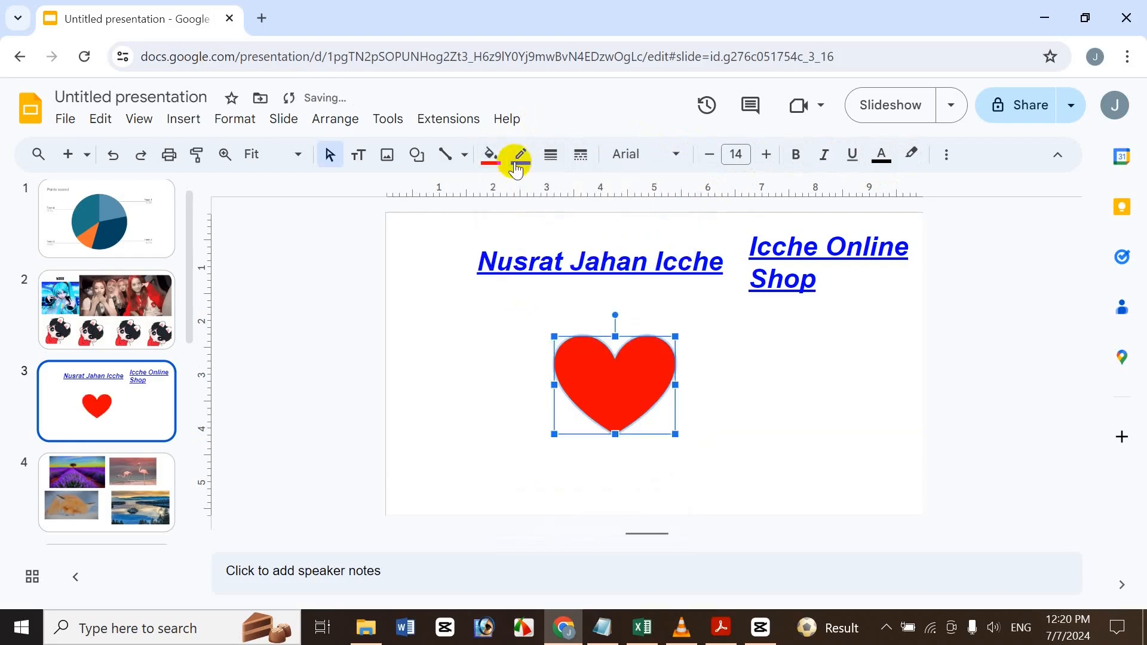
pyautogui.click(518, 157)
pyautogui.click(526, 327)
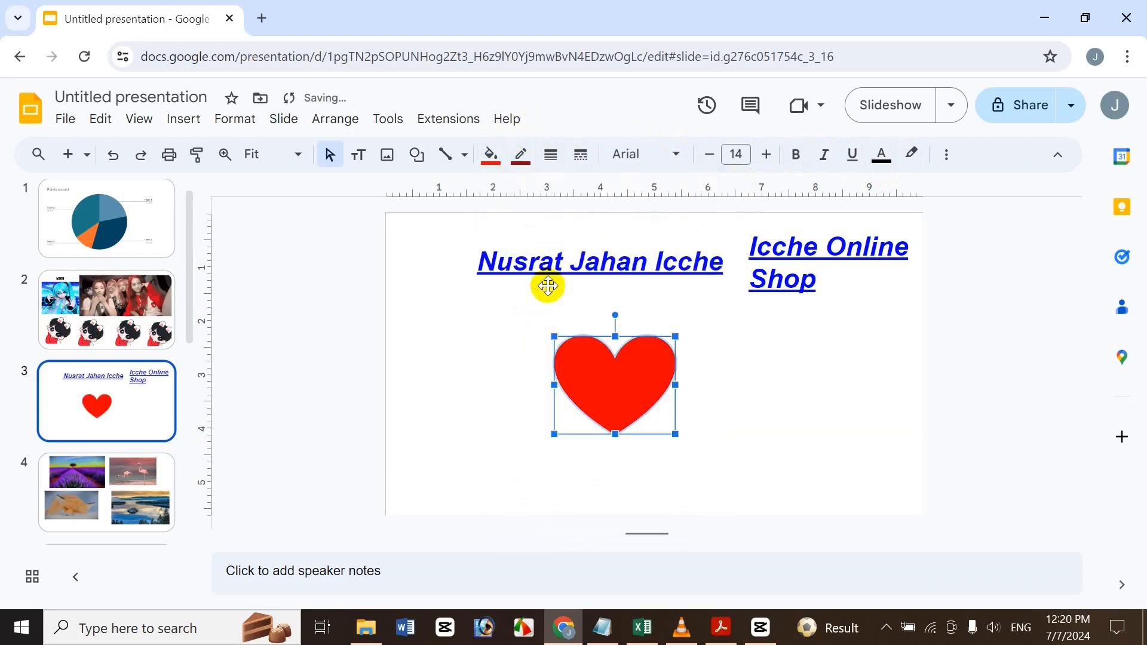
pyautogui.click(550, 154)
pyautogui.click(585, 389)
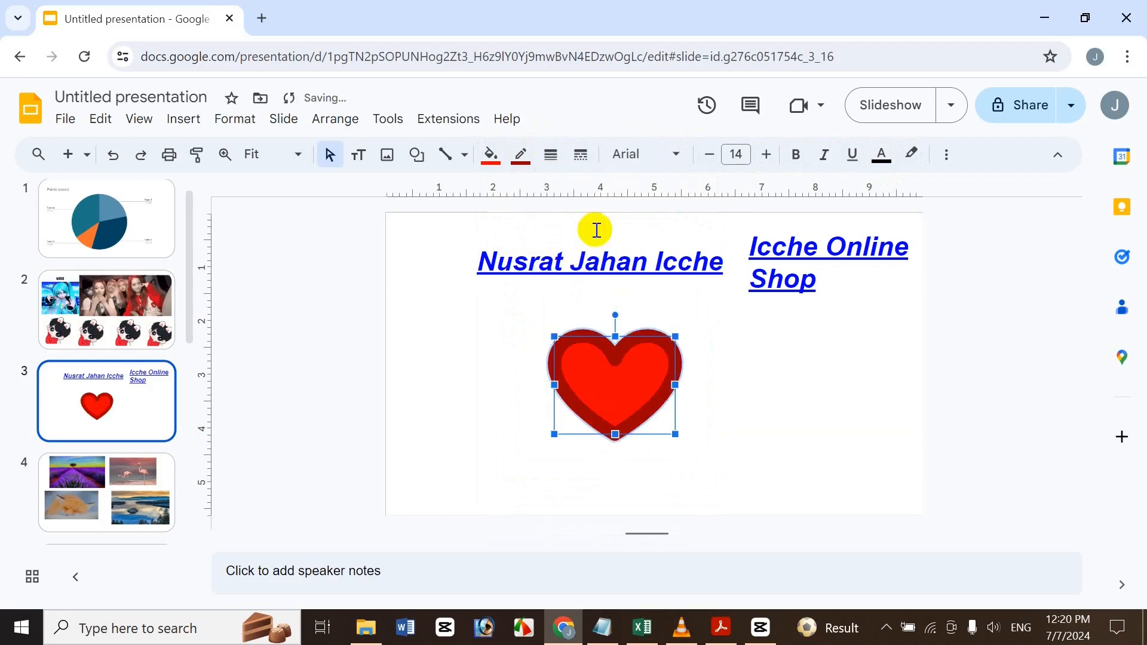
# Step: Try a dotted border on the heart and set it back to a solid line
pyautogui.click(580, 154)
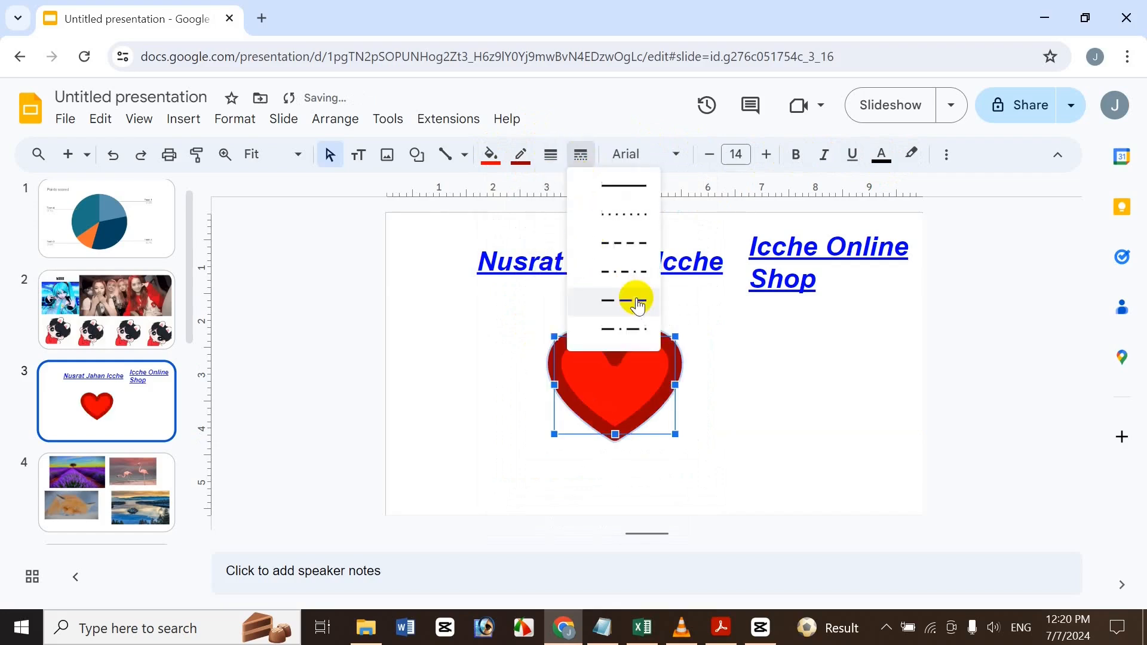
pyautogui.click(633, 214)
pyautogui.click(580, 154)
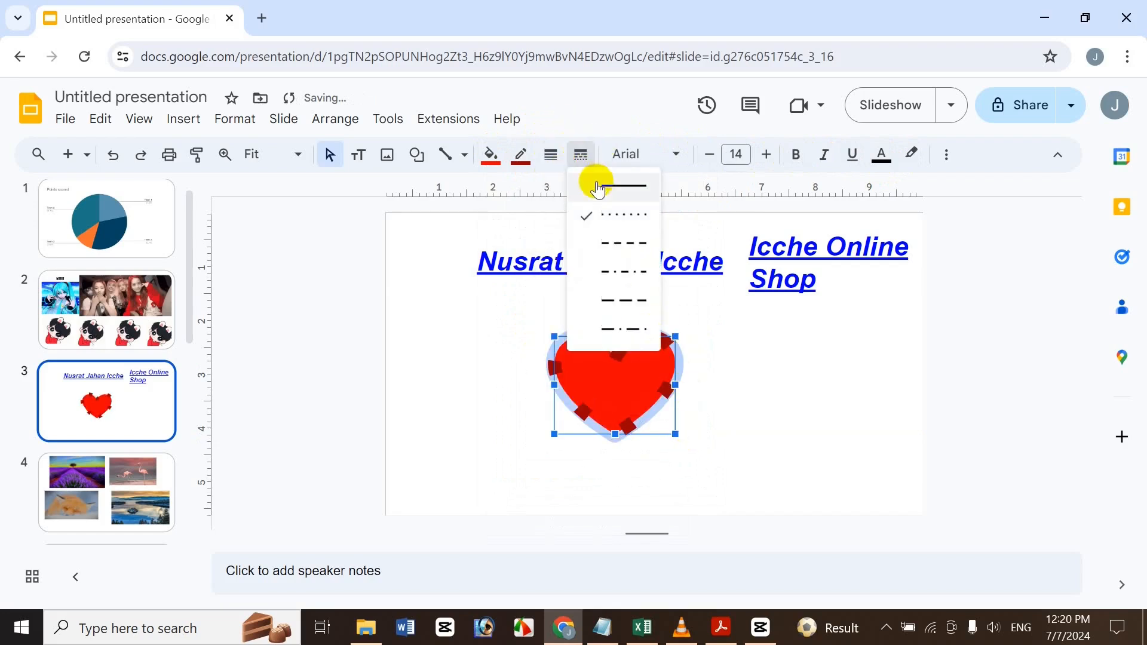
pyautogui.click(597, 188)
# Step: Enlarge the heart and move it to the left half of slide 3
pyautogui.moveTo(682, 441); pyautogui.dragTo(702, 451)
pyautogui.moveTo(622, 389); pyautogui.dragTo(583, 381)
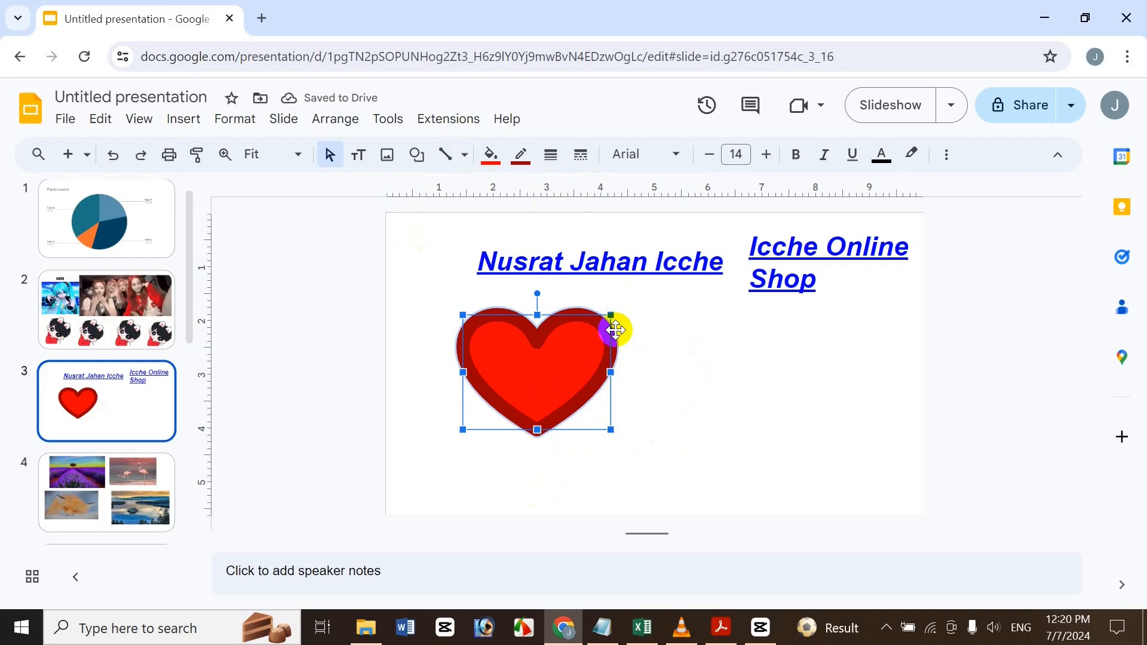
pyautogui.click(335, 266)
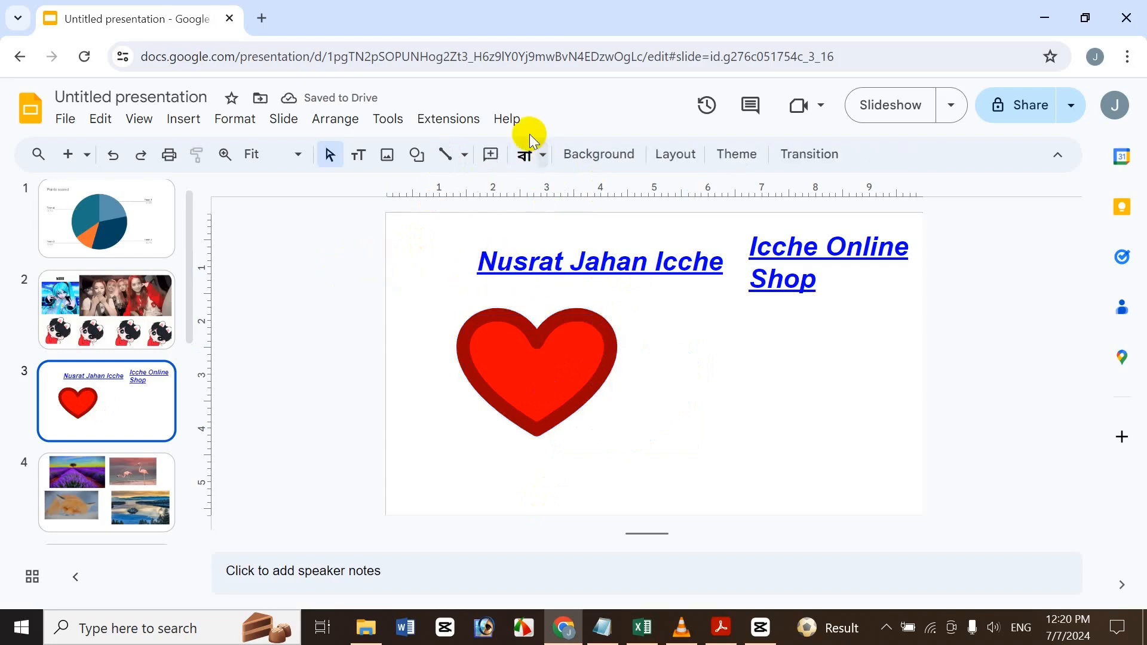
# Step: Insert a frame shape to the right of the heart on slide 3 and enlarge it, keeping the name text box in place
pyautogui.click(417, 154)
pyautogui.moveTo(554, 202)
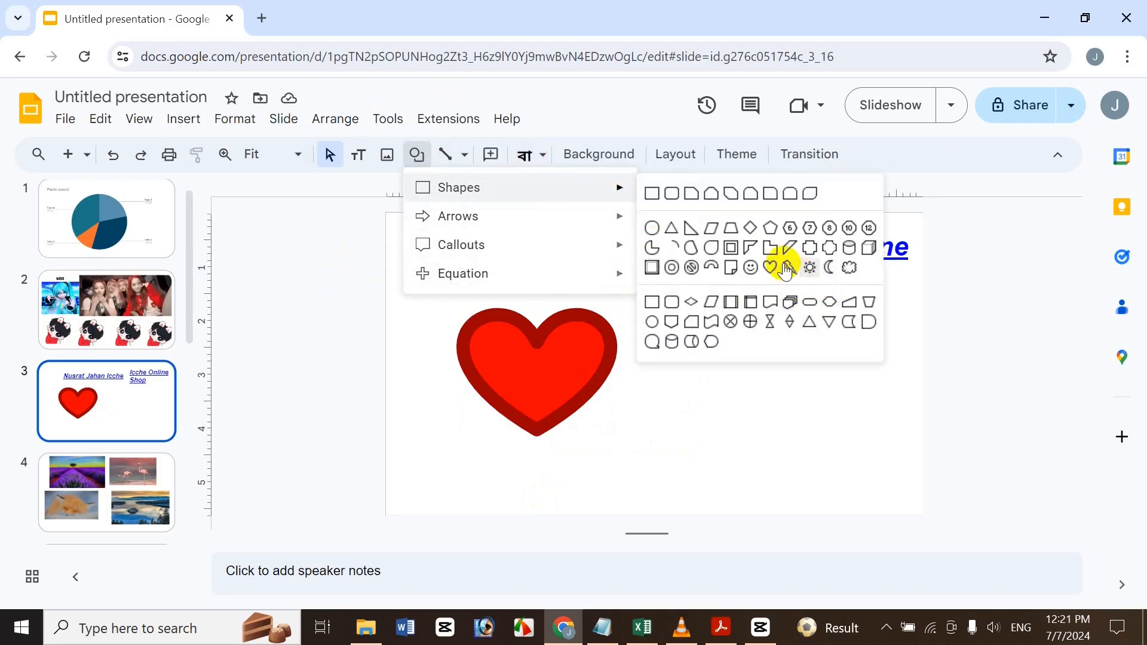
pyautogui.click(730, 249)
pyautogui.moveTo(683, 331); pyautogui.dragTo(725, 375)
pyautogui.moveTo(731, 381); pyautogui.dragTo(778, 405)
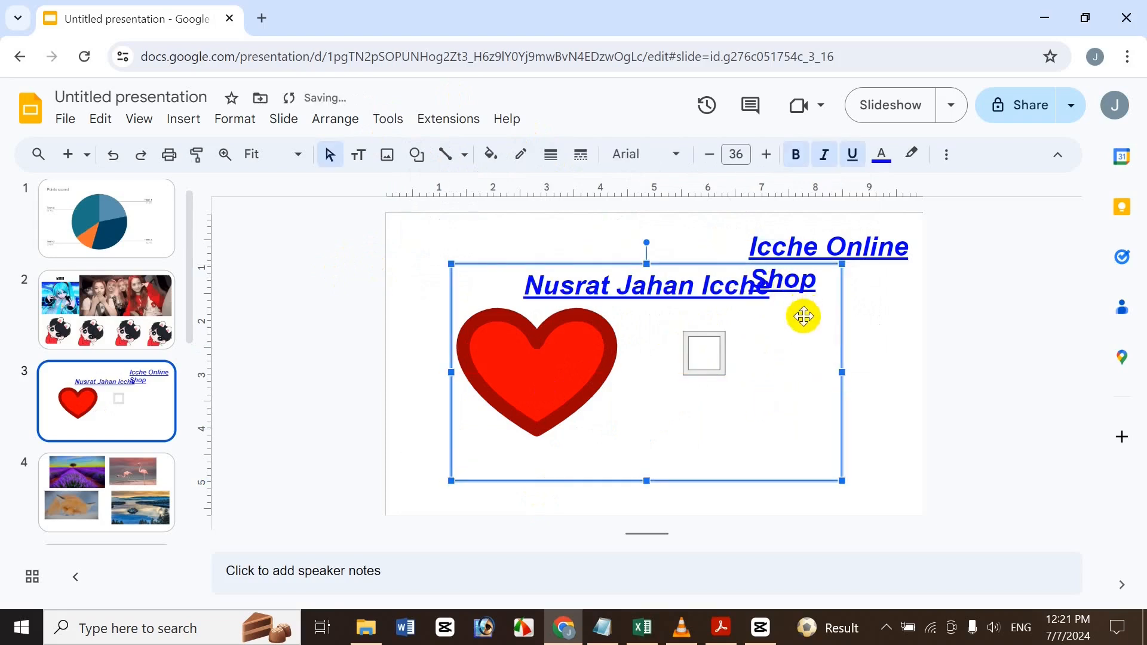
pyautogui.click(724, 347)
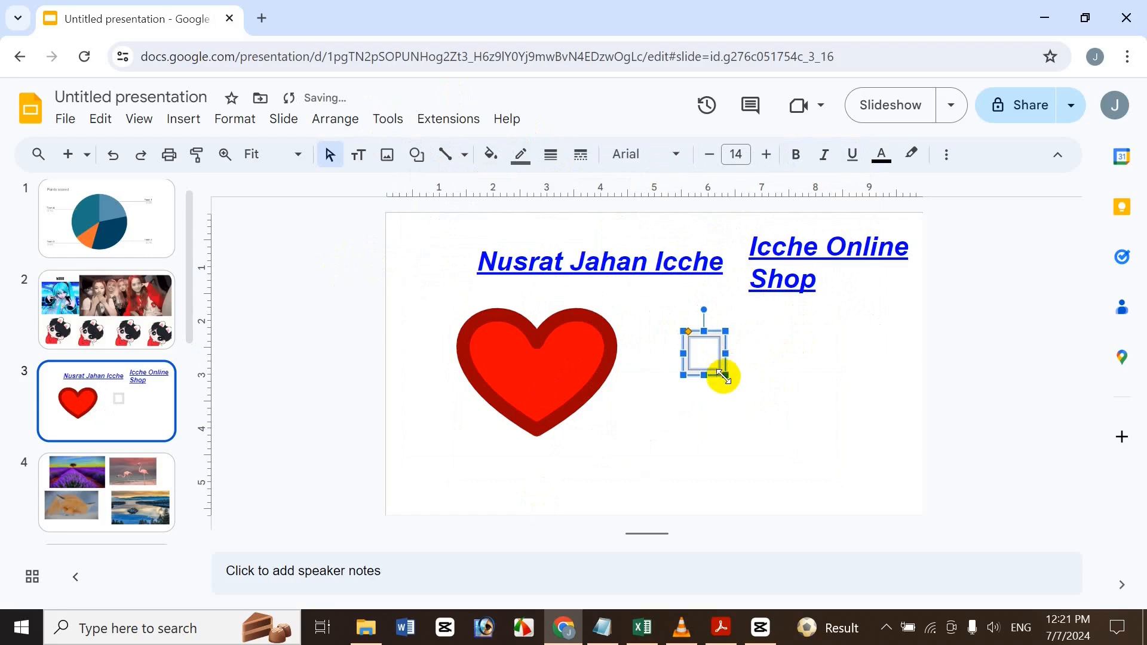
pyautogui.moveTo(725, 373); pyautogui.dragTo(794, 423)
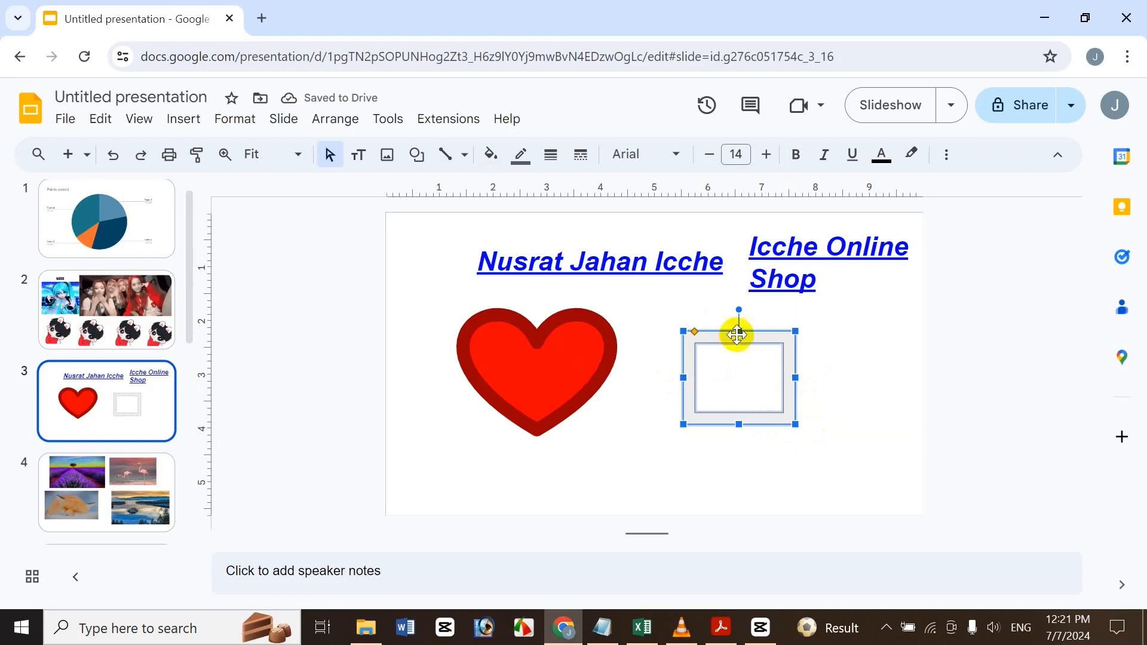
# Step: Copy the heart's formatting onto the frame shape, and enlarge the frame down and to the left until it meets the heart
pyautogui.click(601, 342)
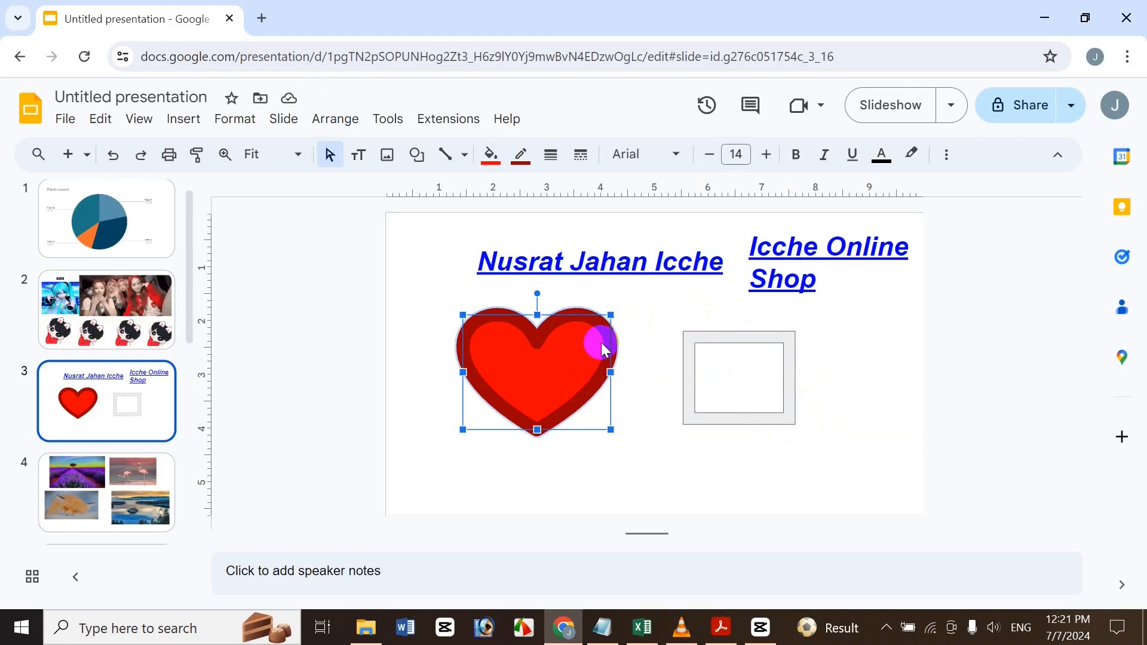
pyautogui.click(694, 339)
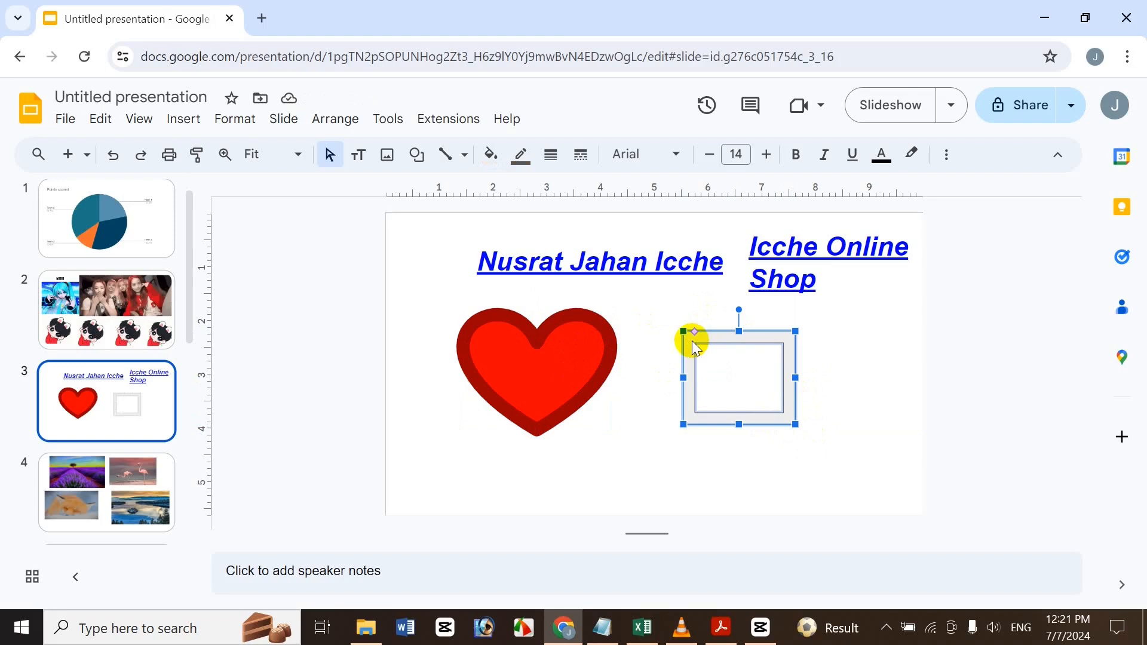
pyautogui.click(692, 341)
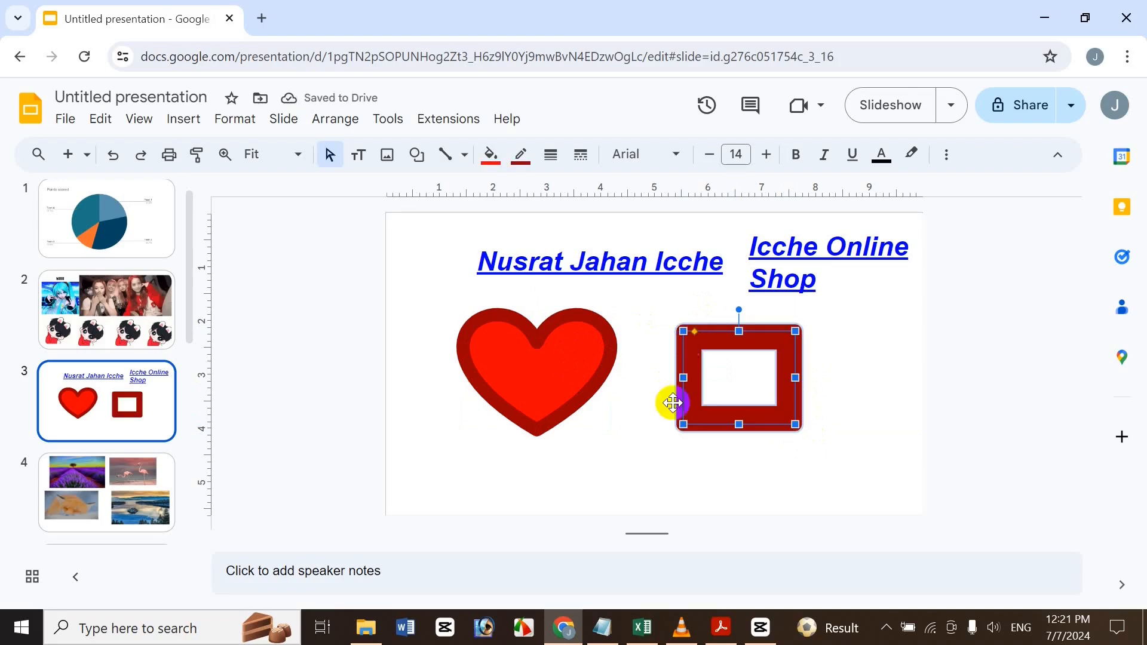
pyautogui.moveTo(683, 425); pyautogui.dragTo(623, 484)
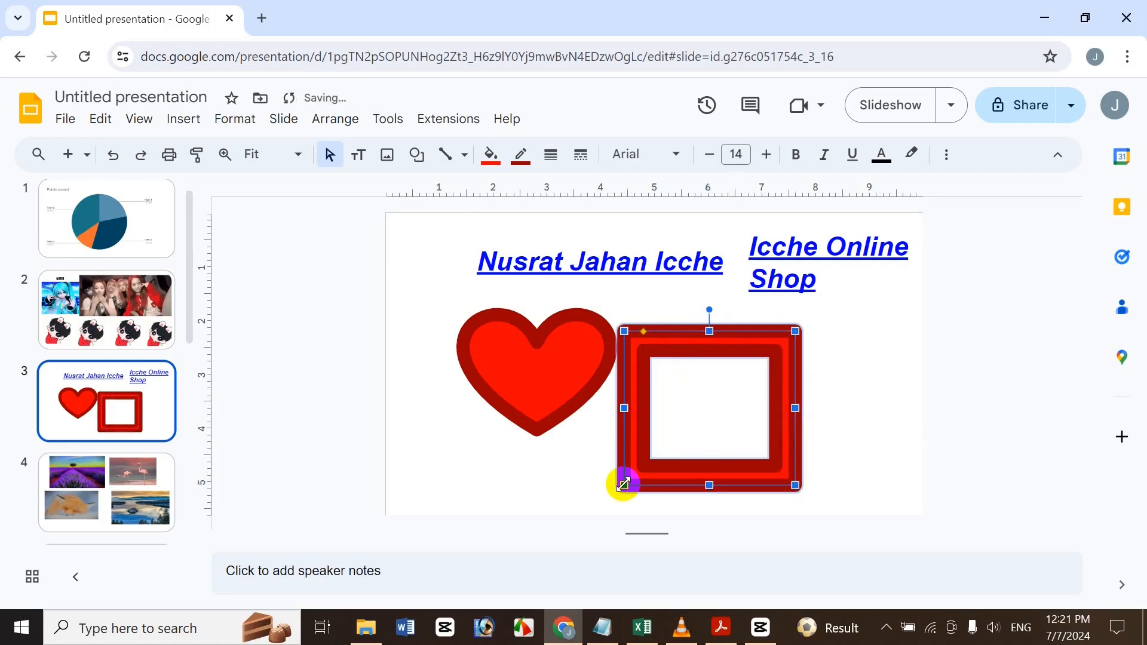
pyautogui.click(577, 471)
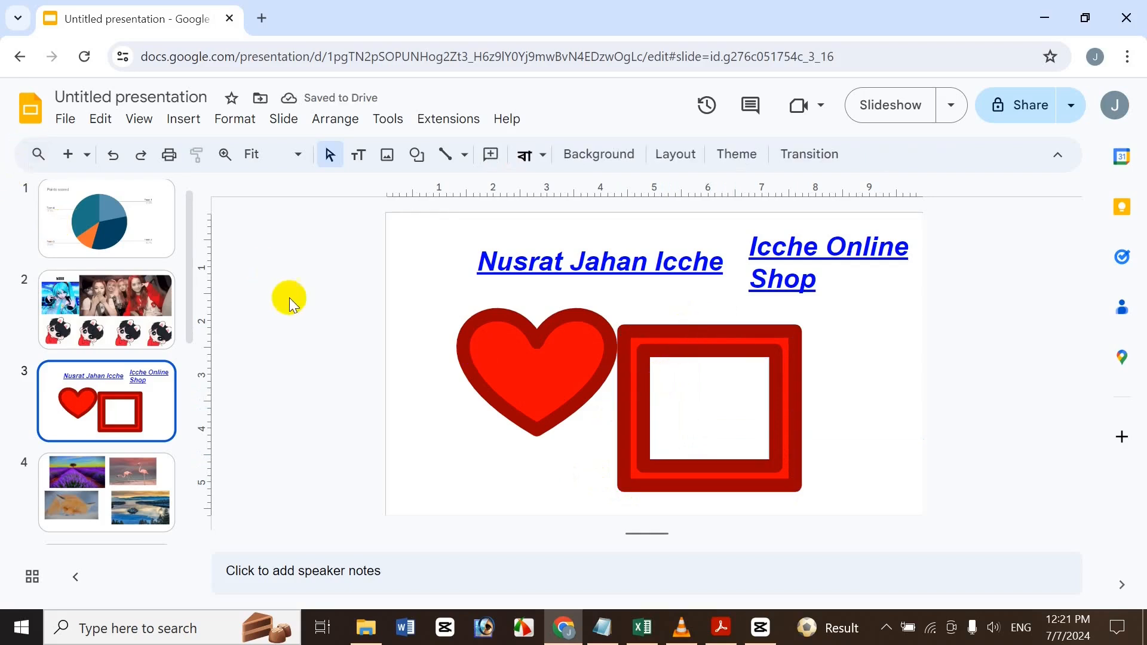
# Step: Check the insert or edit link shortcut in the Excel list and return to the presentation in Google Slides
pyautogui.click(136, 220)
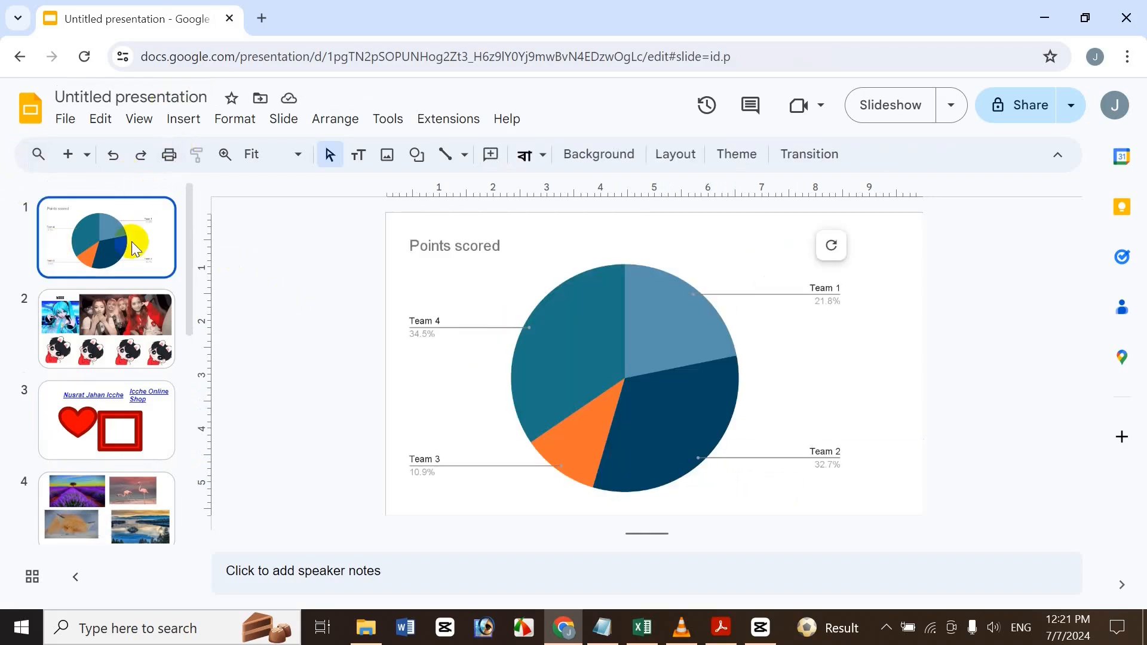
pyautogui.click(85, 317)
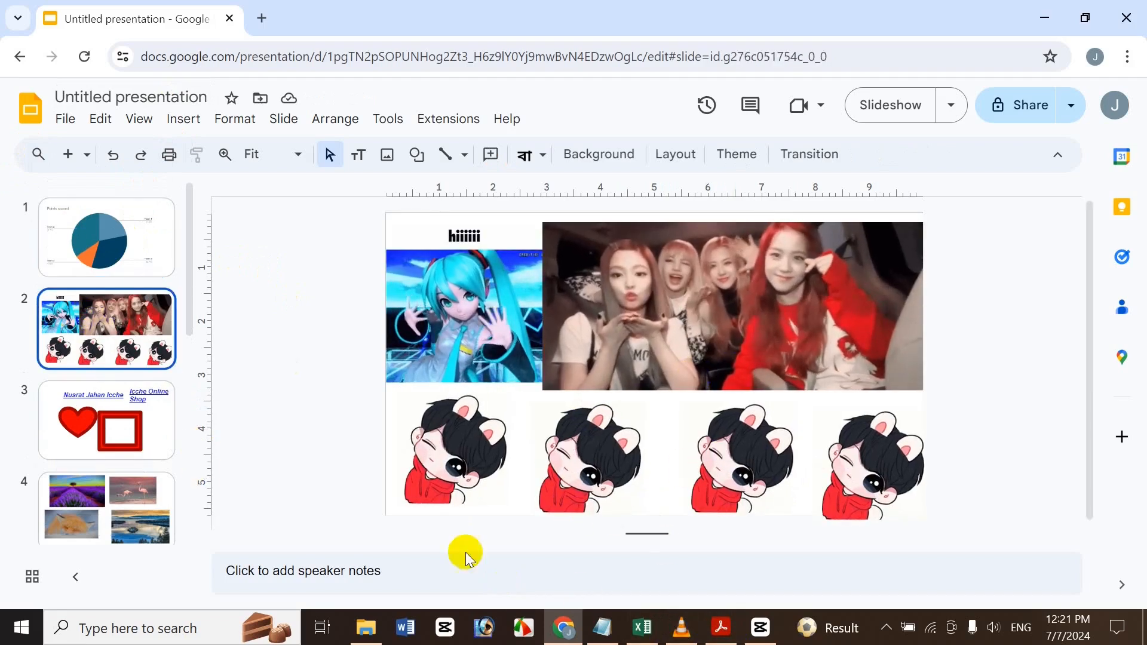
pyautogui.click(646, 626)
pyautogui.click(439, 390)
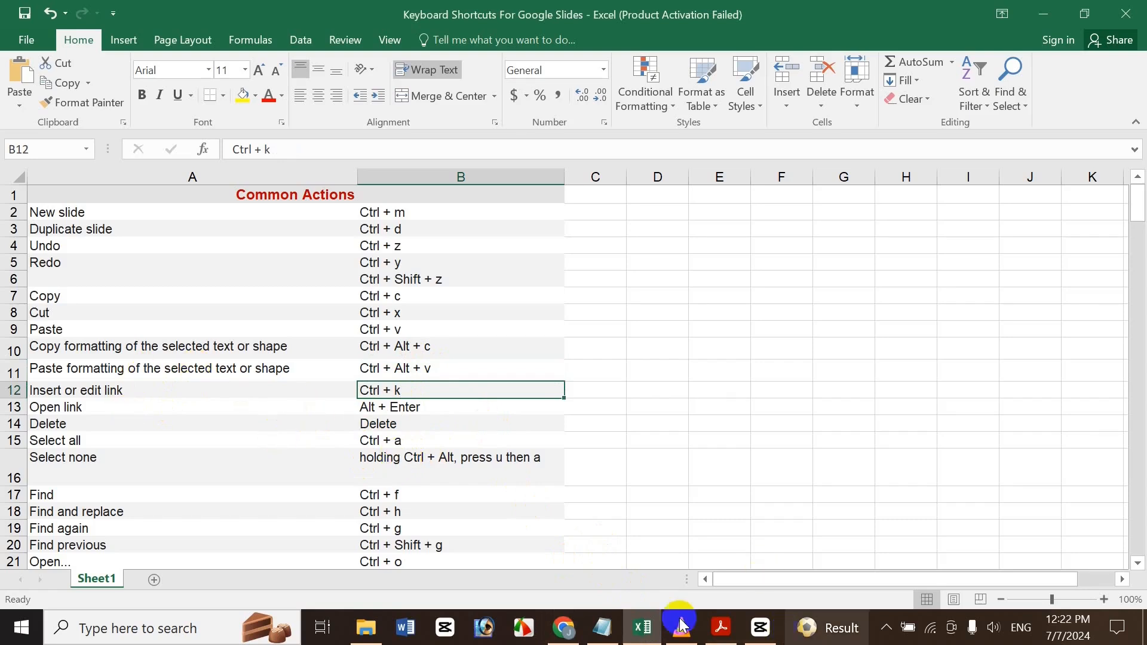
pyautogui.click(563, 627)
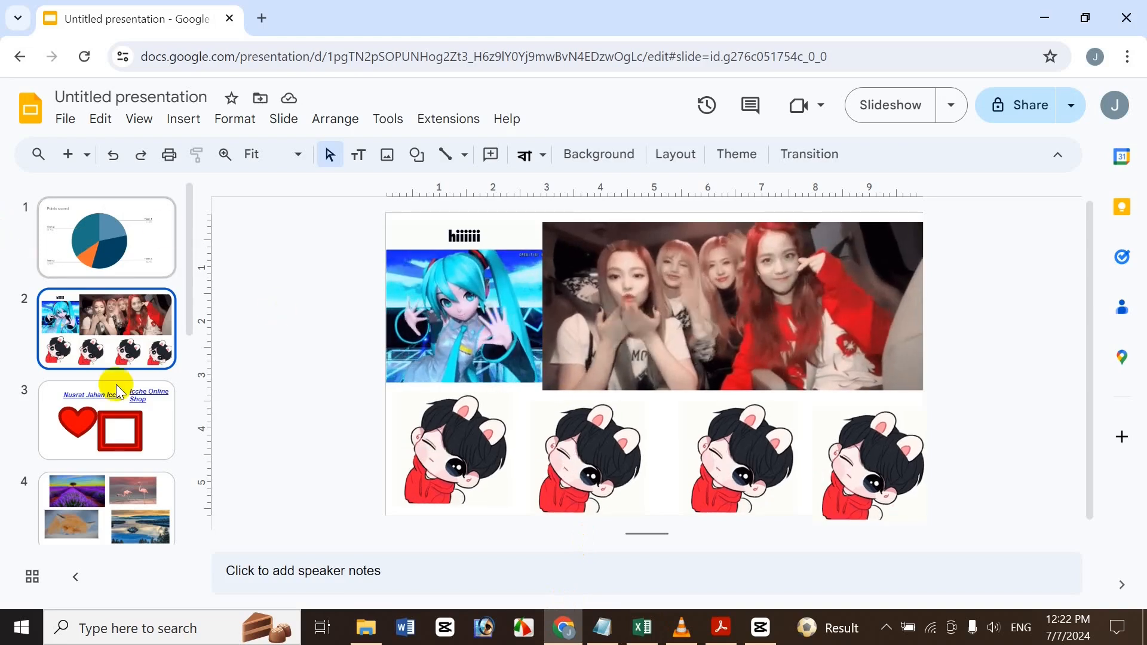
# Step: Look through the slides, including the "ICCHE BD" text on slide 5, for text to link, and return to slide 3
pyautogui.moveTo(193, 274); pyautogui.dragTo(182, 357)
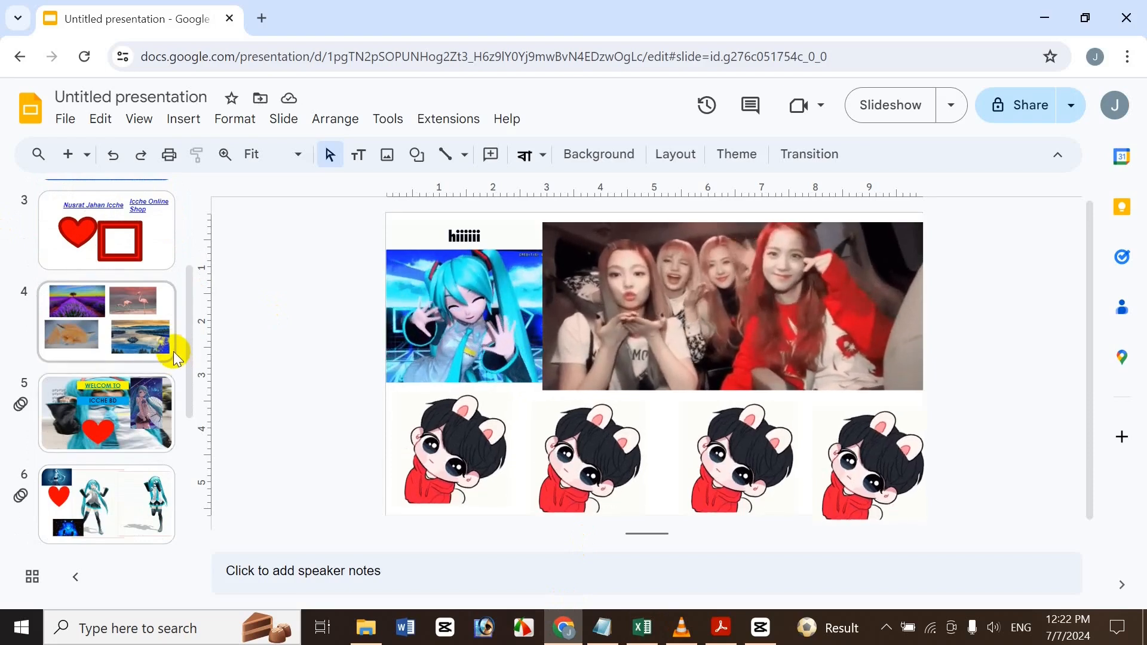
pyautogui.scroll(-1, 173, 412)
pyautogui.scroll(-2, 173, 412)
pyautogui.click(106, 280)
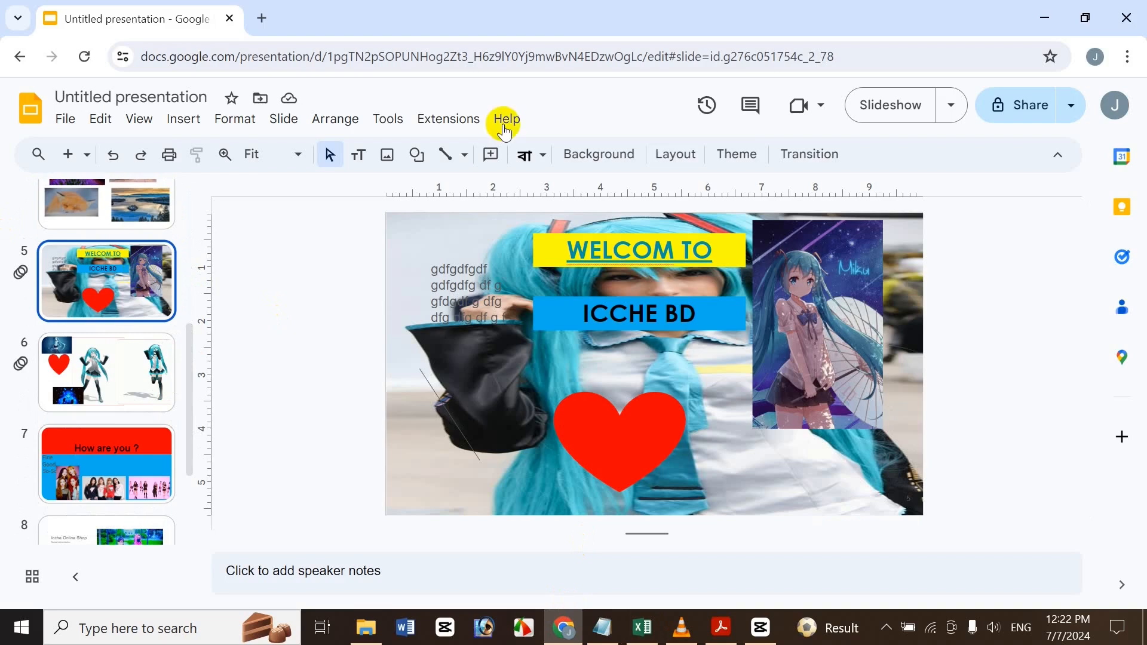
pyautogui.click(706, 314)
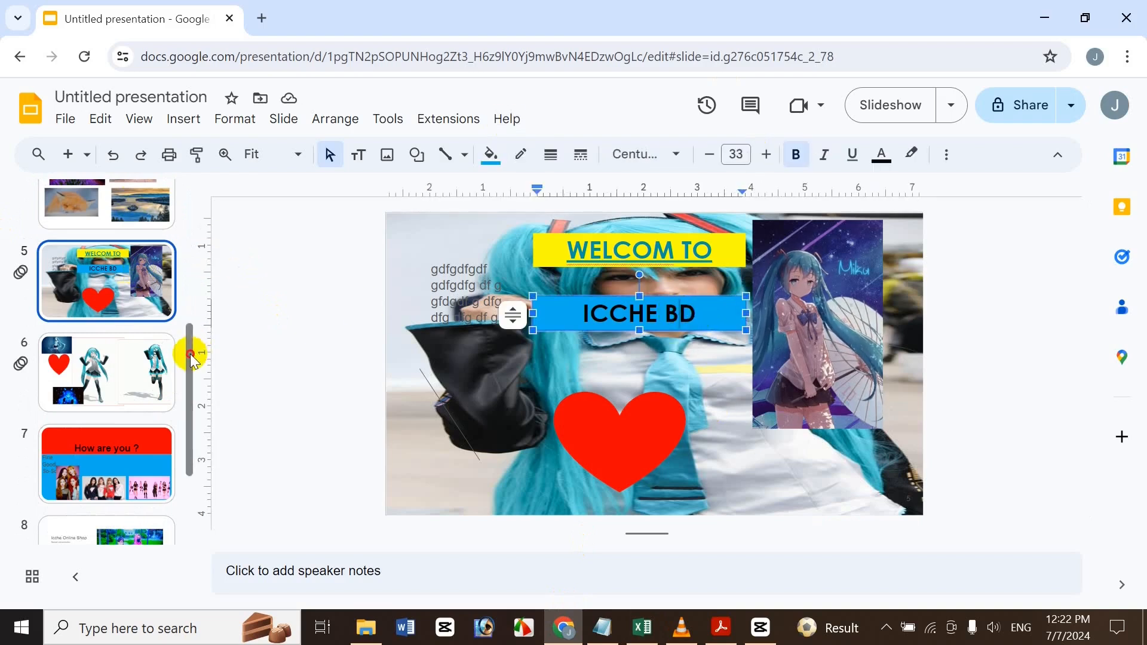
pyautogui.moveTo(190, 353); pyautogui.dragTo(167, 226)
pyautogui.click(137, 374)
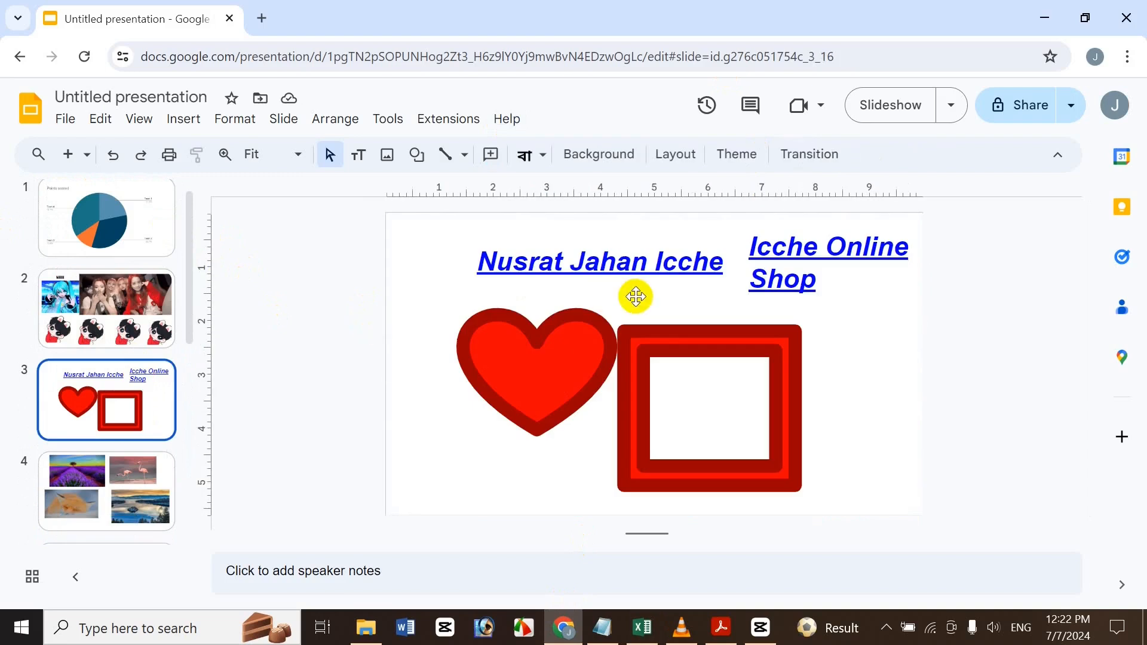
pyautogui.click(617, 264)
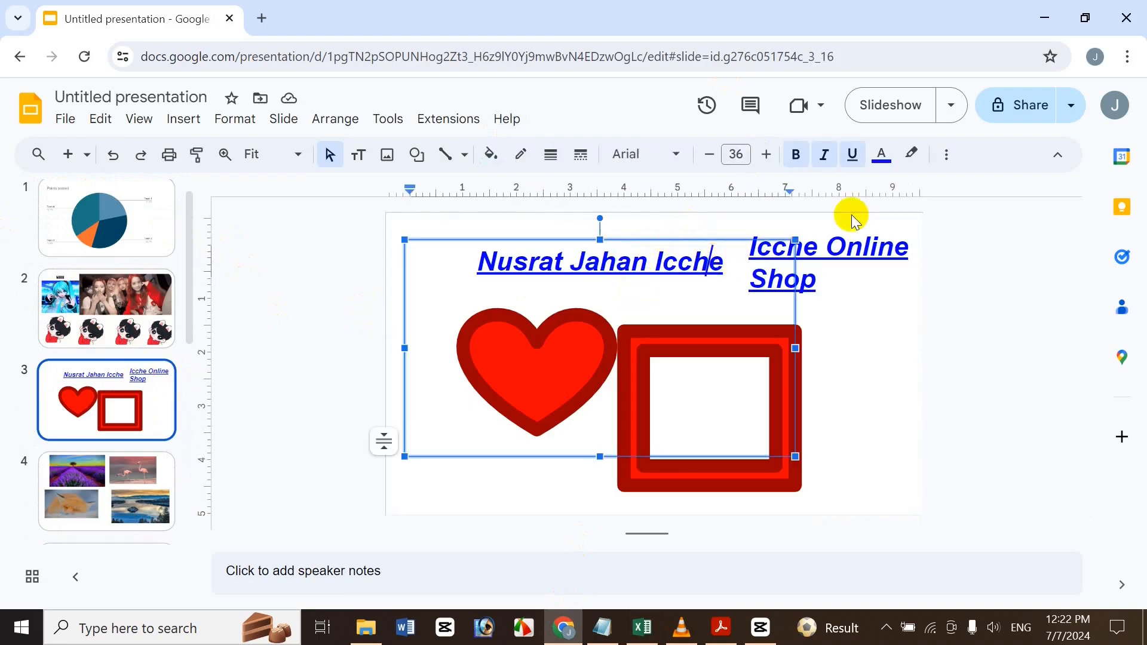
# Step: Shorten the "Icche Online Shop" text box on slide 3 so that it ends just above the frame shape
pyautogui.click(890, 249)
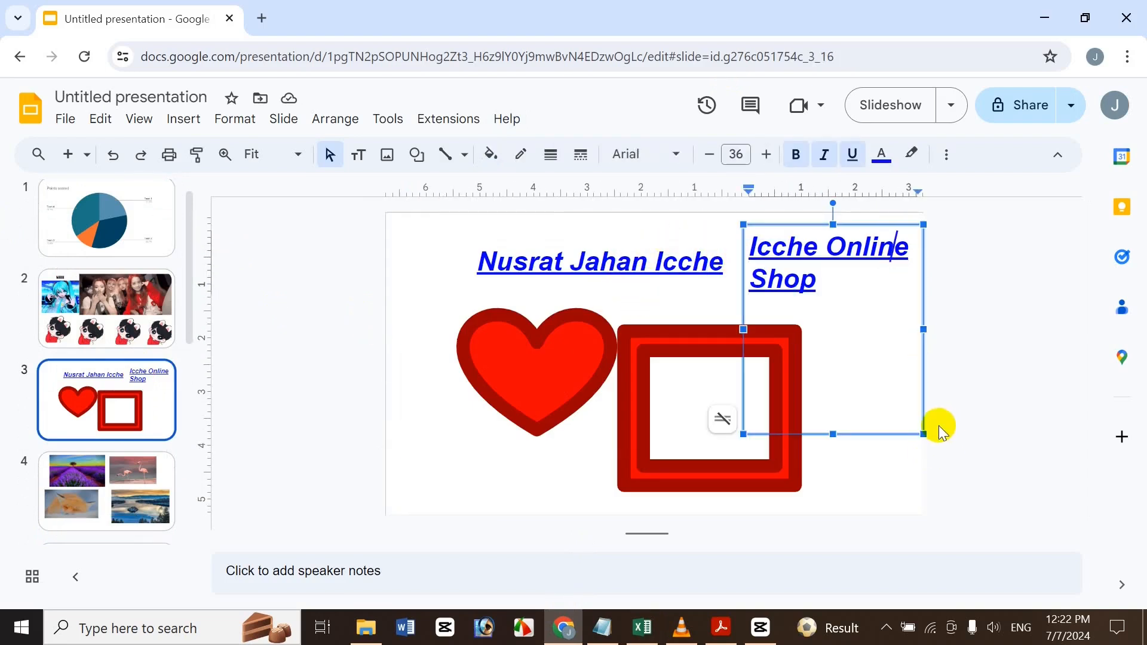
pyautogui.click(920, 435)
pyautogui.moveTo(920, 434); pyautogui.dragTo(917, 315)
pyautogui.click(853, 265)
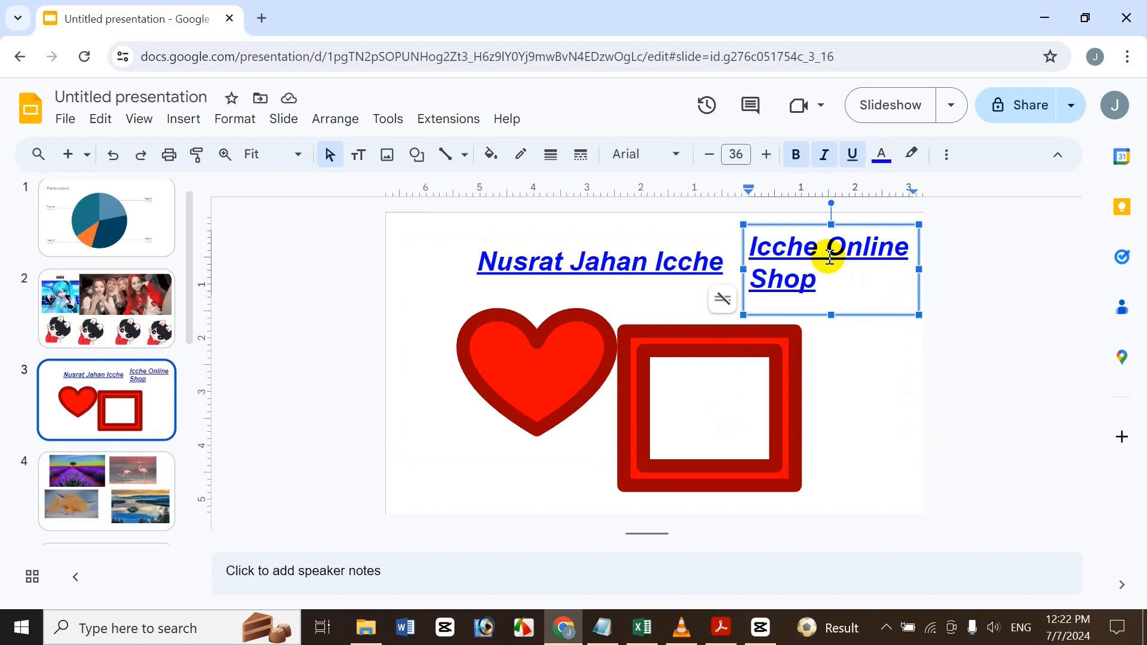
pyautogui.click(836, 257)
pyautogui.moveTo(818, 284); pyautogui.dragTo(746, 239)
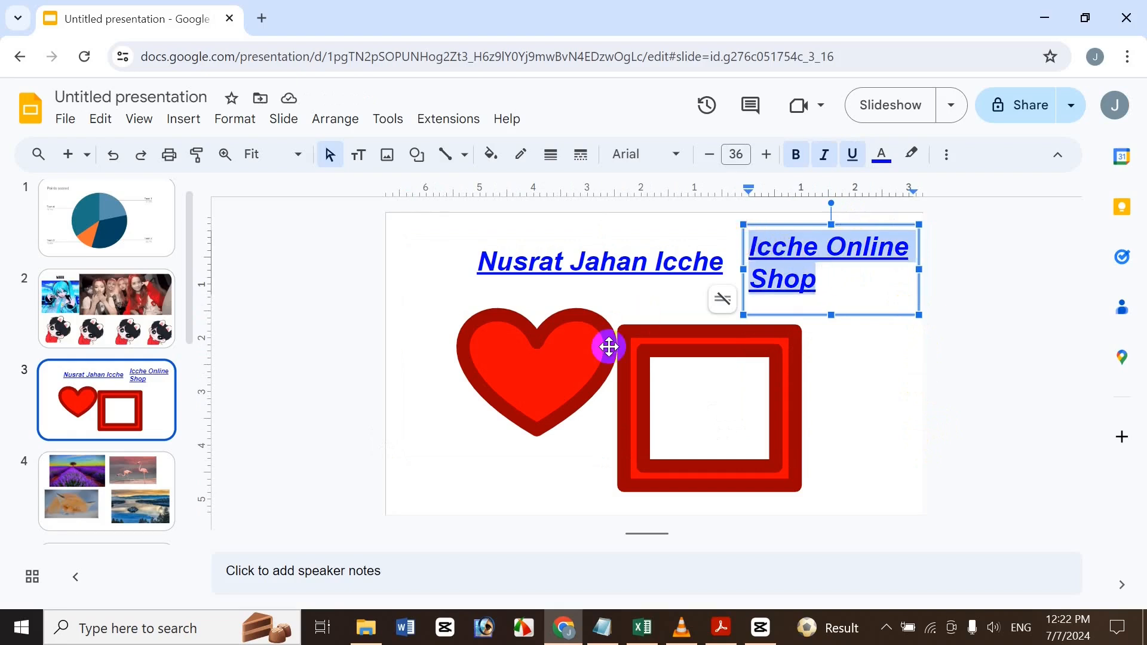
pyautogui.hotkey('ctrl', 'k')
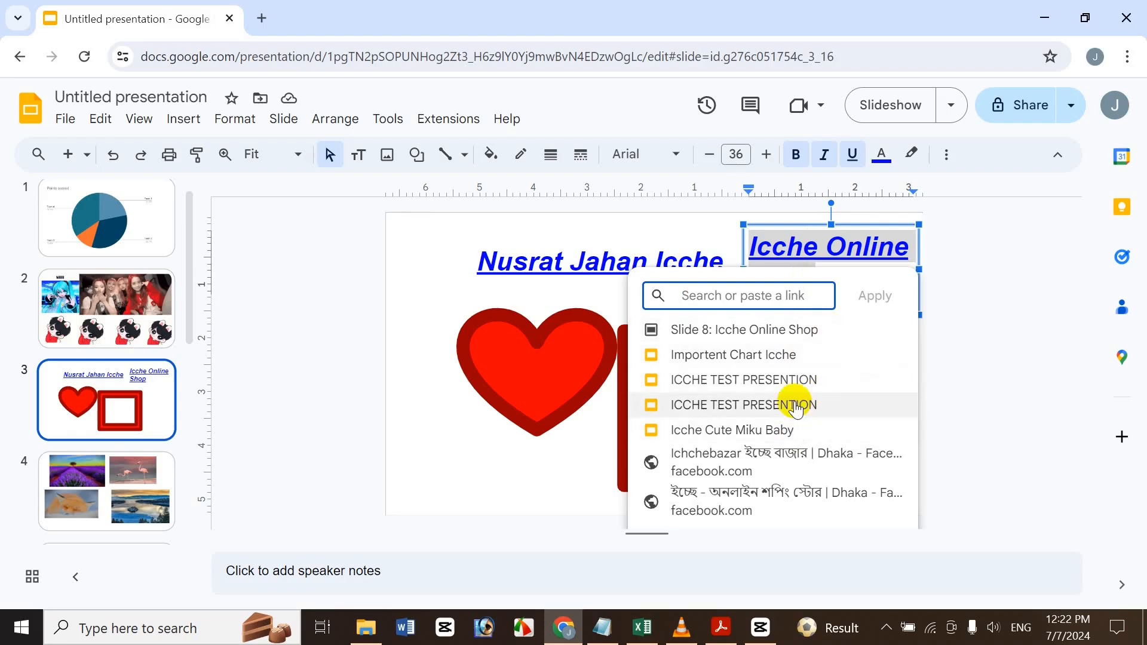
pyautogui.write('www.')
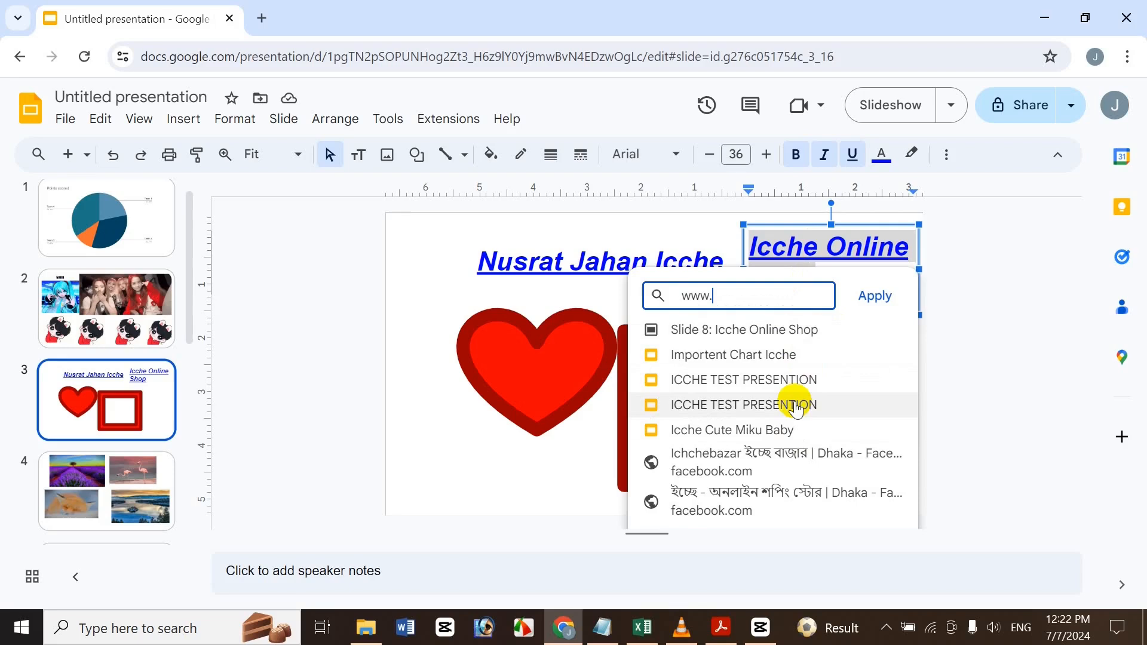
pyautogui.write('tikto')
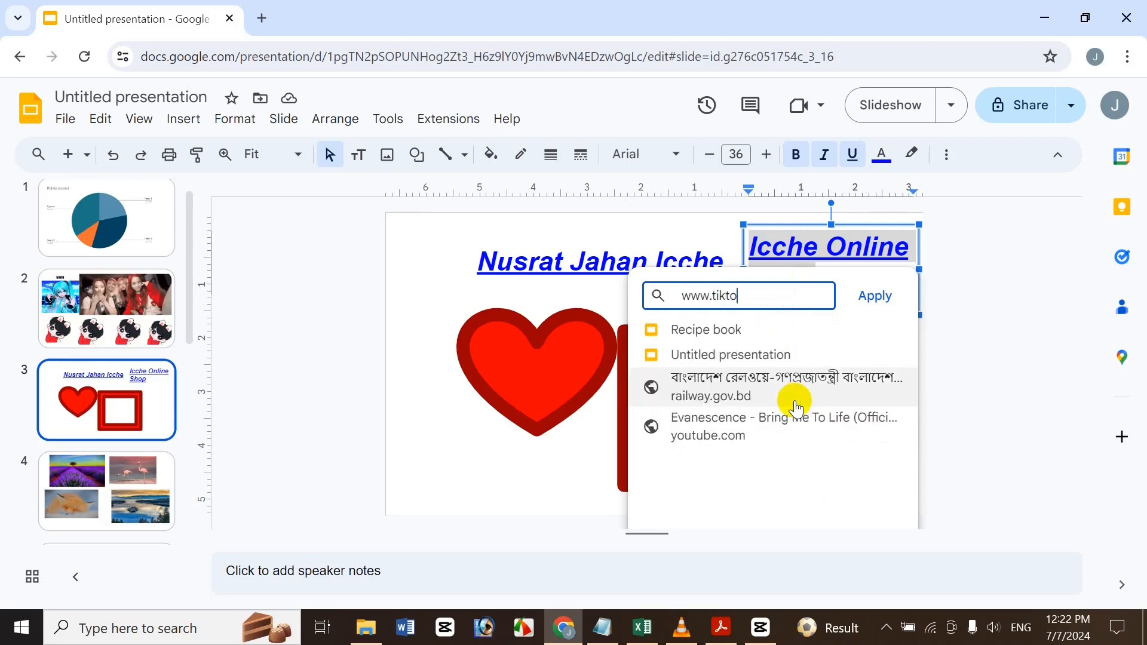
pyautogui.write('k')
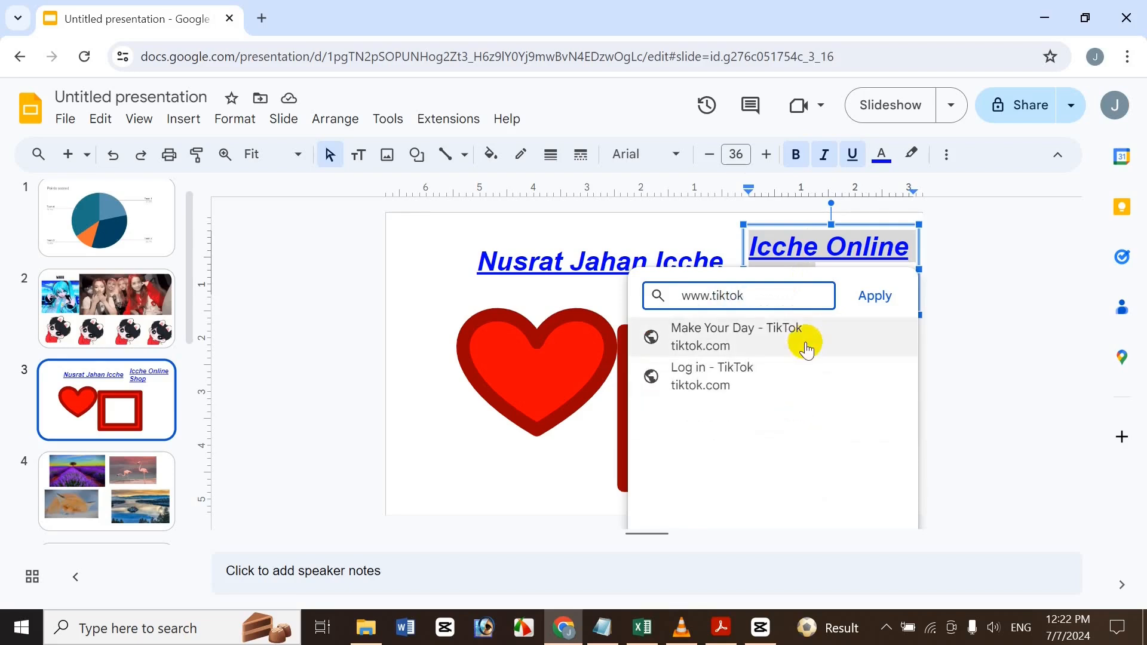
pyautogui.click(805, 348)
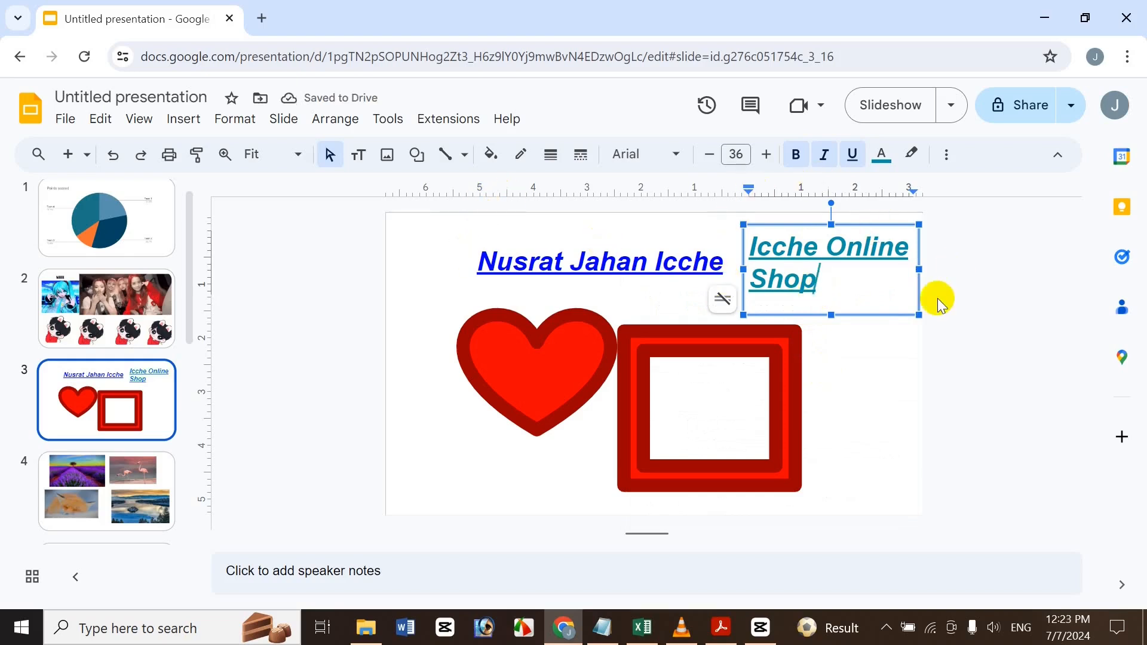
pyautogui.click(783, 249)
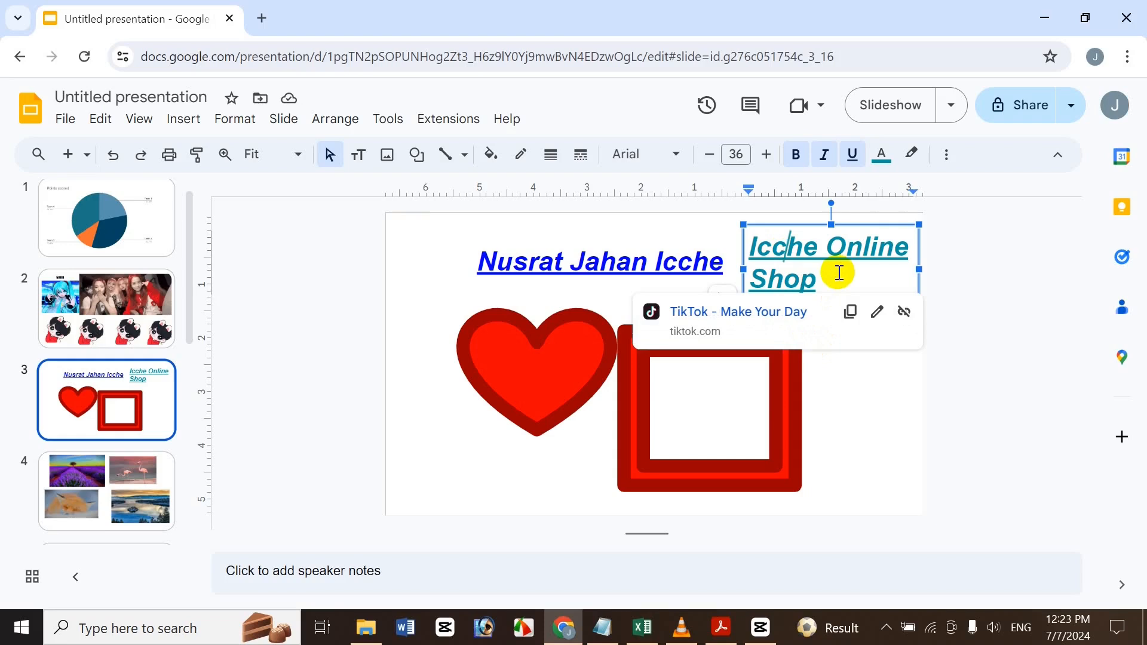
pyautogui.hotkey('ctrl', 'k')
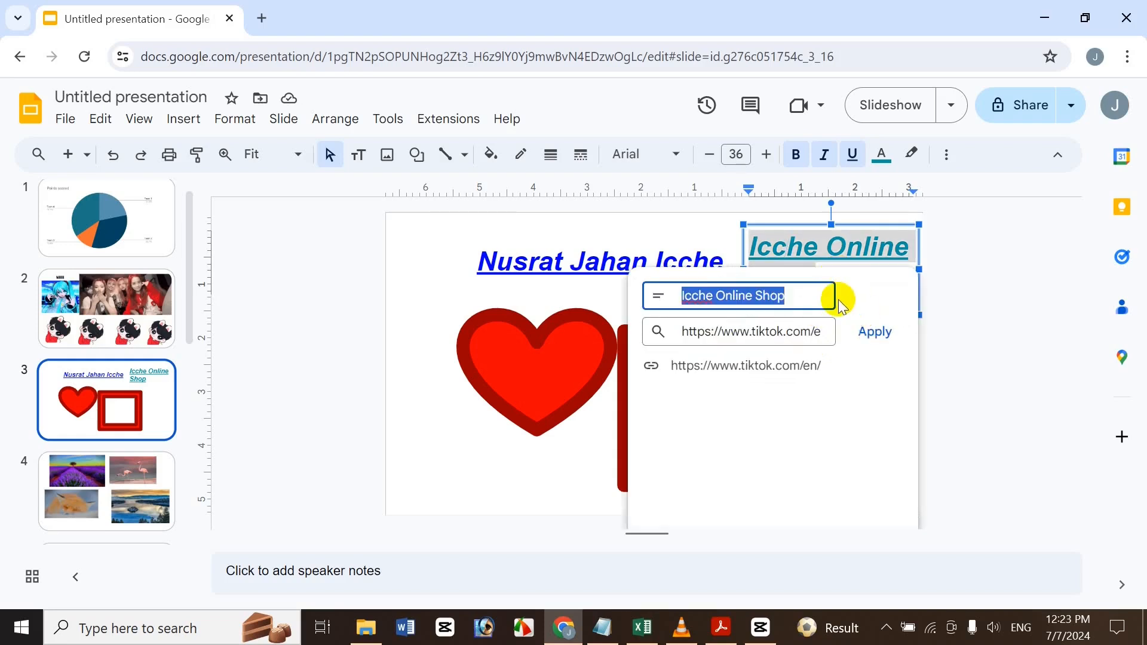
pyautogui.click(396, 259)
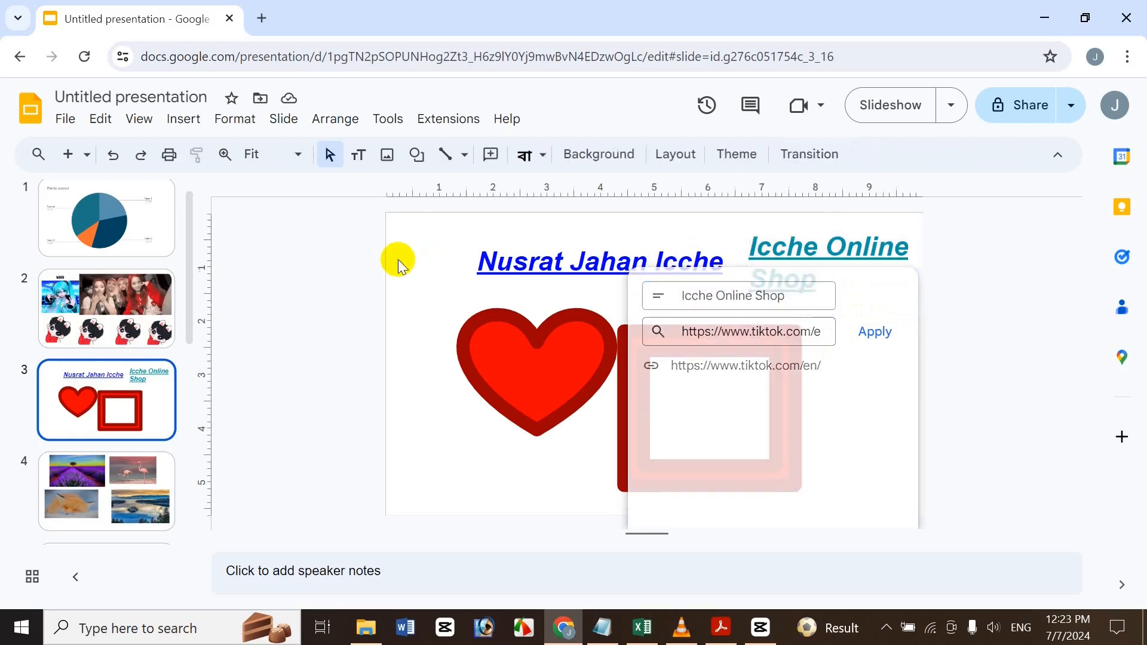
pyautogui.click(785, 239)
pyautogui.hotkey('ctrl', 'k')
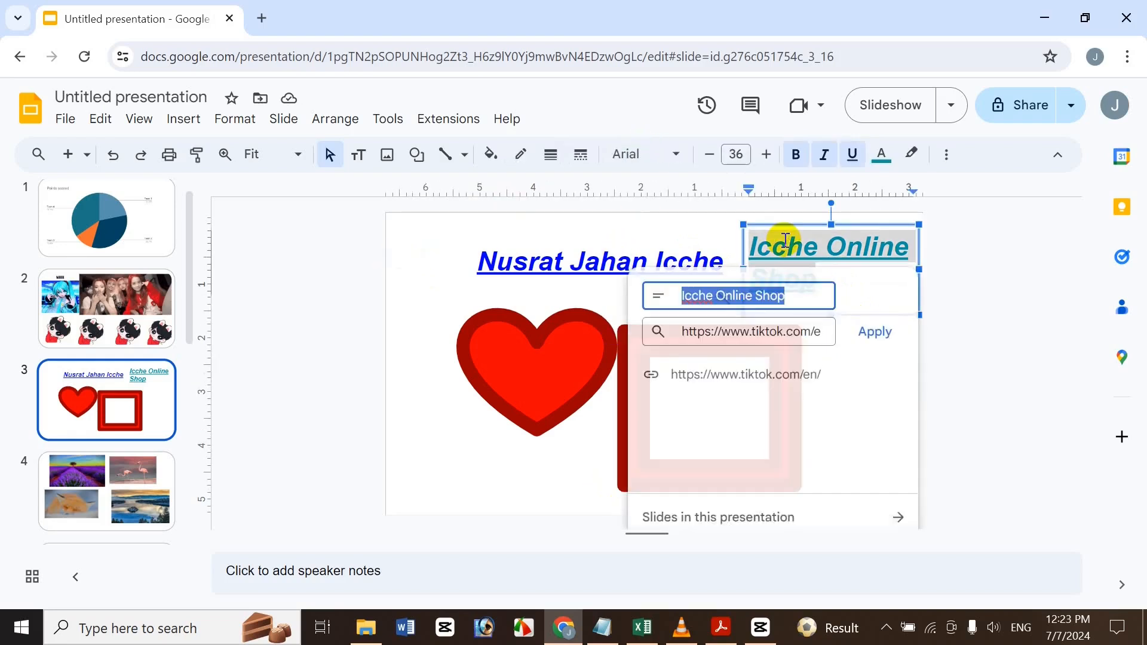
pyautogui.click(789, 338)
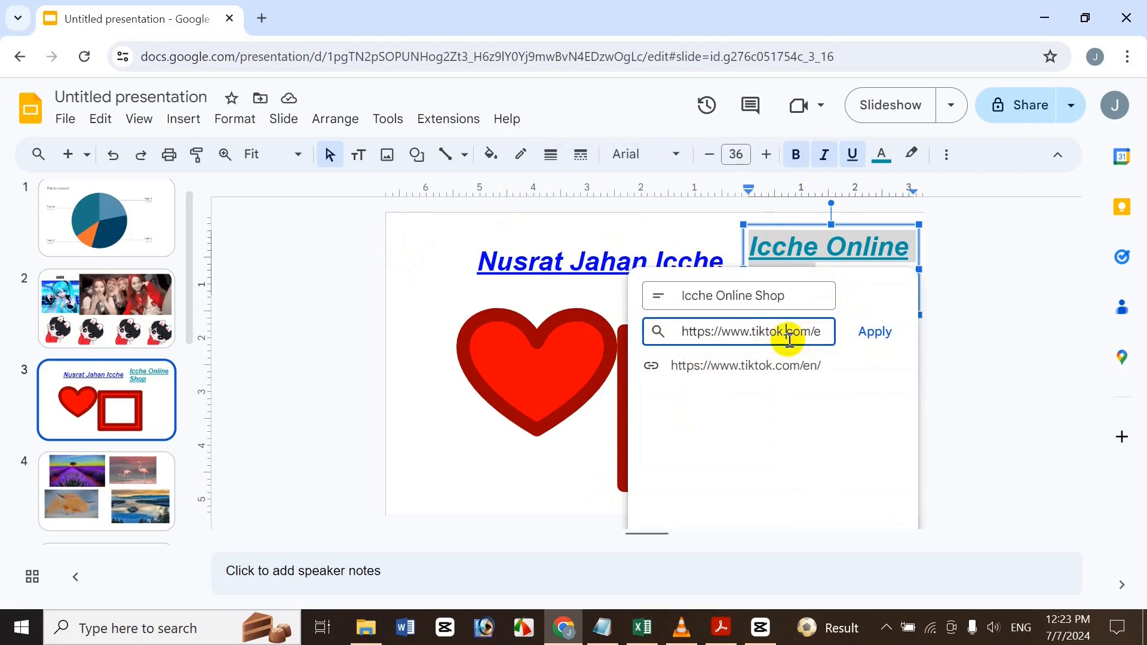
pyautogui.moveTo(754, 331)
pyautogui.mouseDown()
pyautogui.moveTo(782, 345)
pyautogui.moveTo(751, 331)
pyautogui.mouseUp()
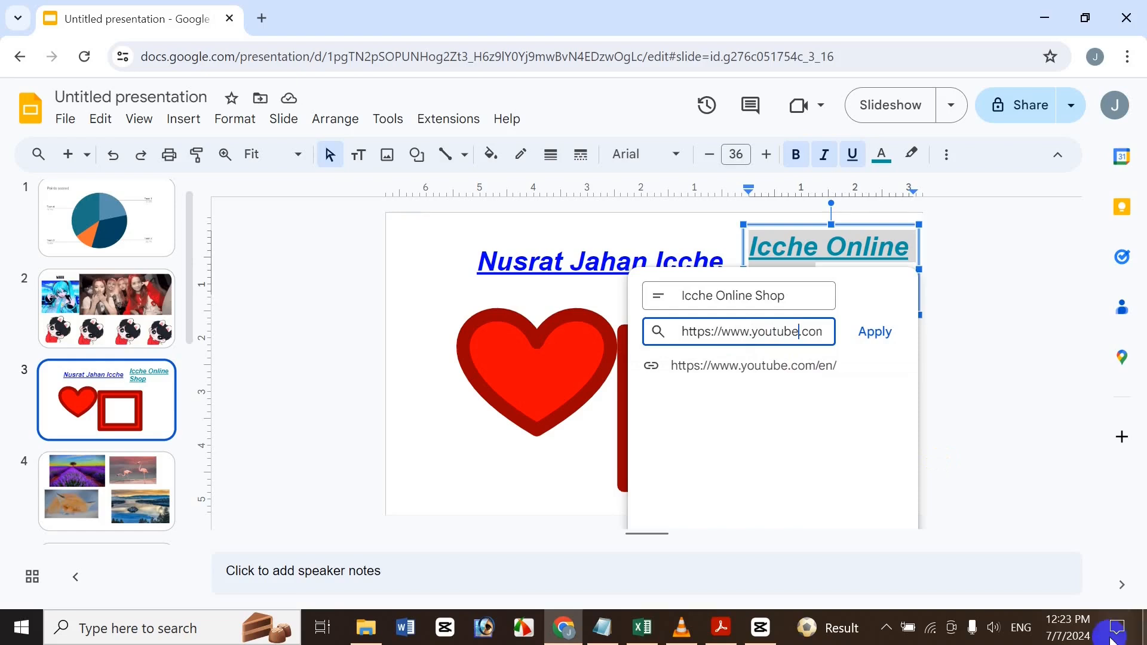
pyautogui.click(876, 331)
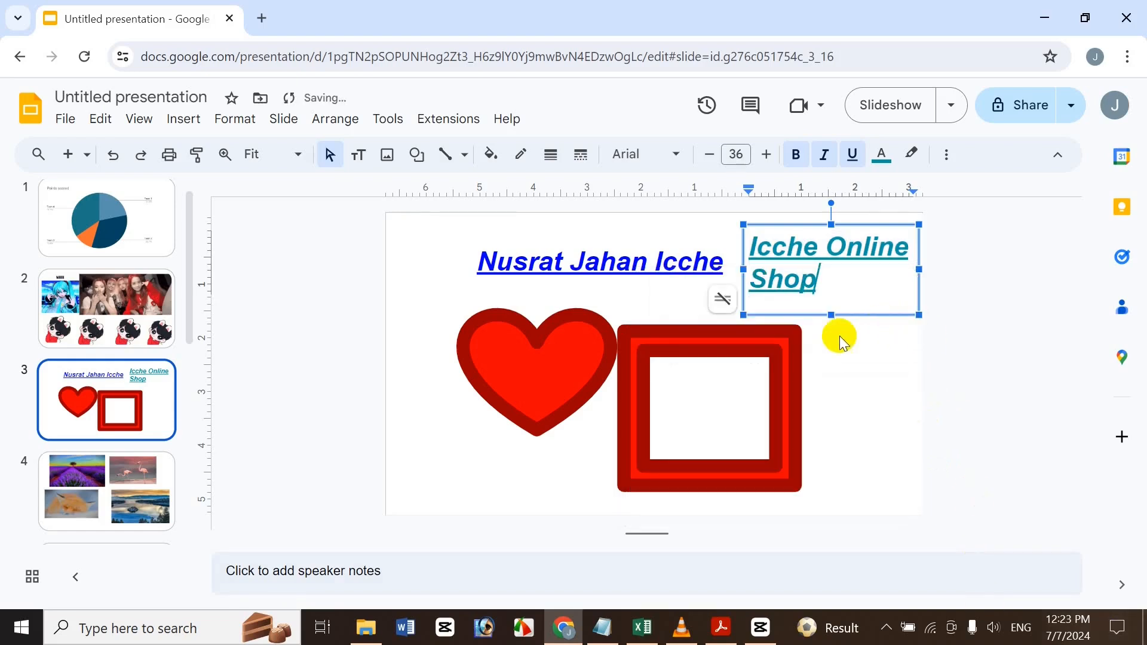
pyautogui.click(785, 247)
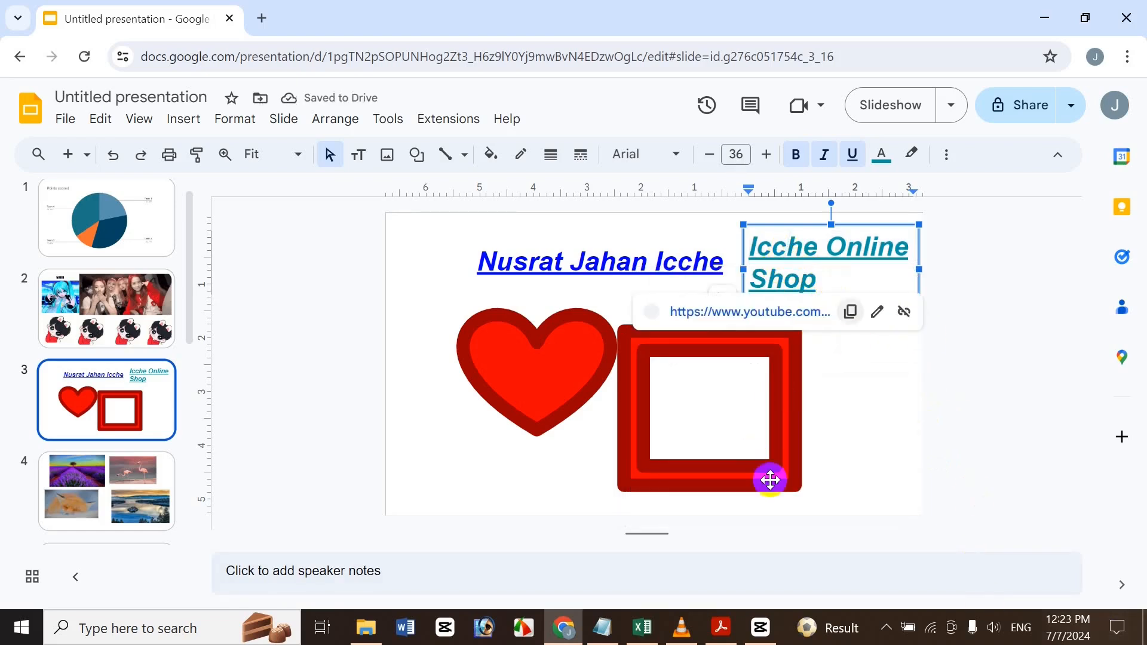
# Step: Check the open link shortcut in the Excel list and return to the presentation in Google Slides
pyautogui.click(642, 626)
pyautogui.click(434, 419)
pyautogui.click(435, 402)
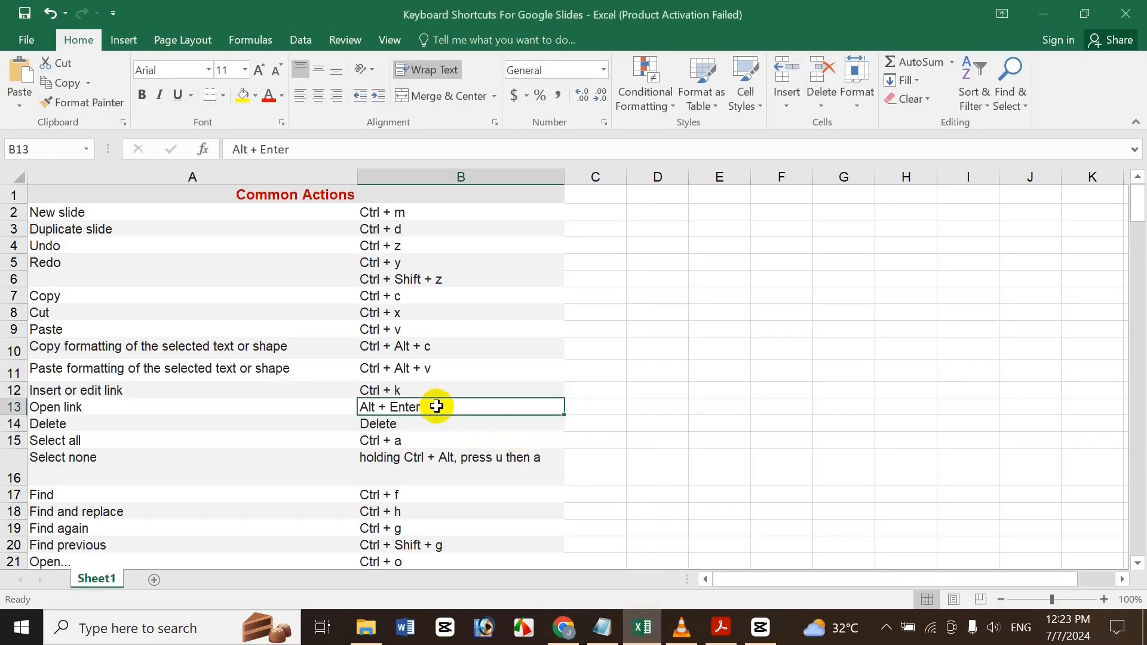
pyautogui.click(563, 627)
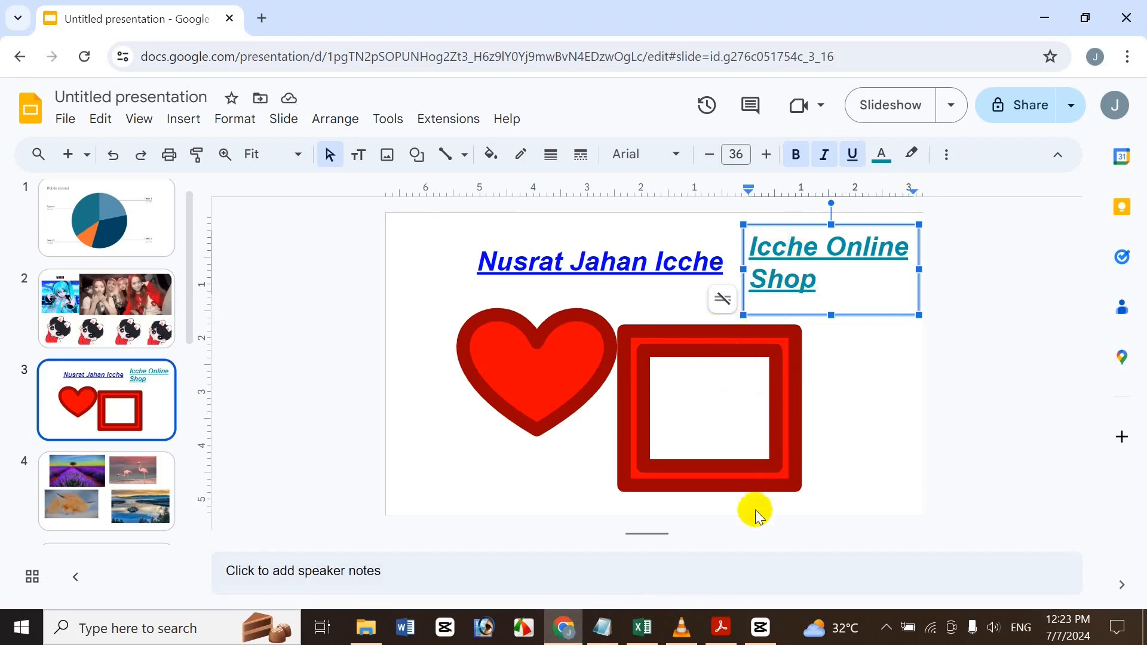
pyautogui.click(565, 630)
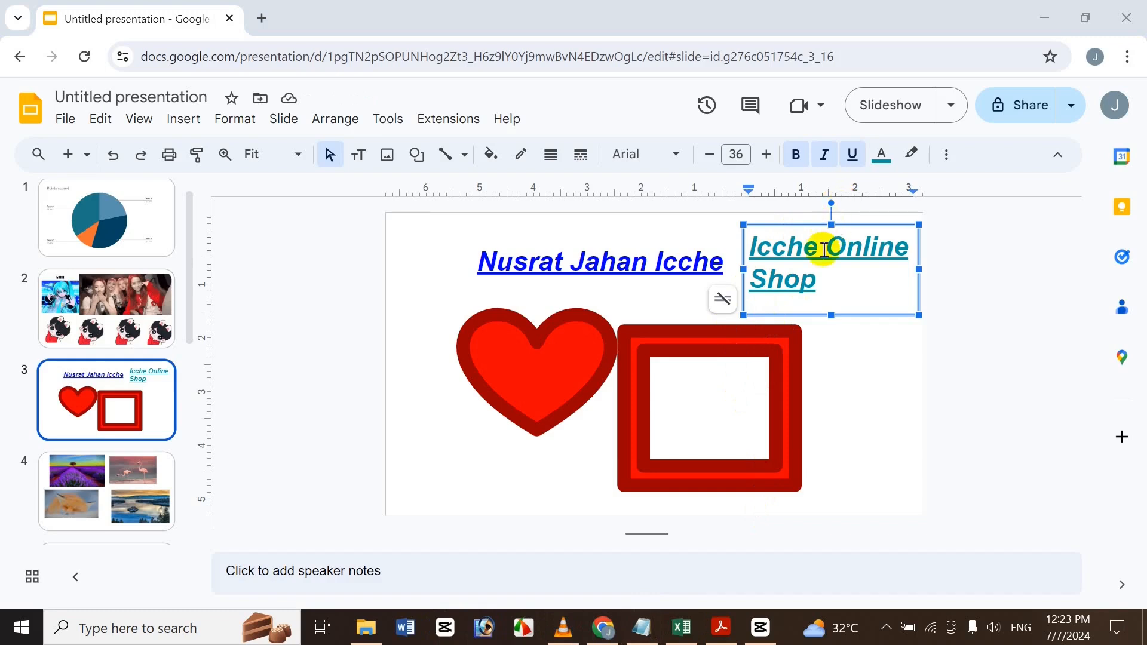
# Step: Open the YouTube link from the "Icche Online Shop" text, look over the linked page and close it
pyautogui.click(799, 245)
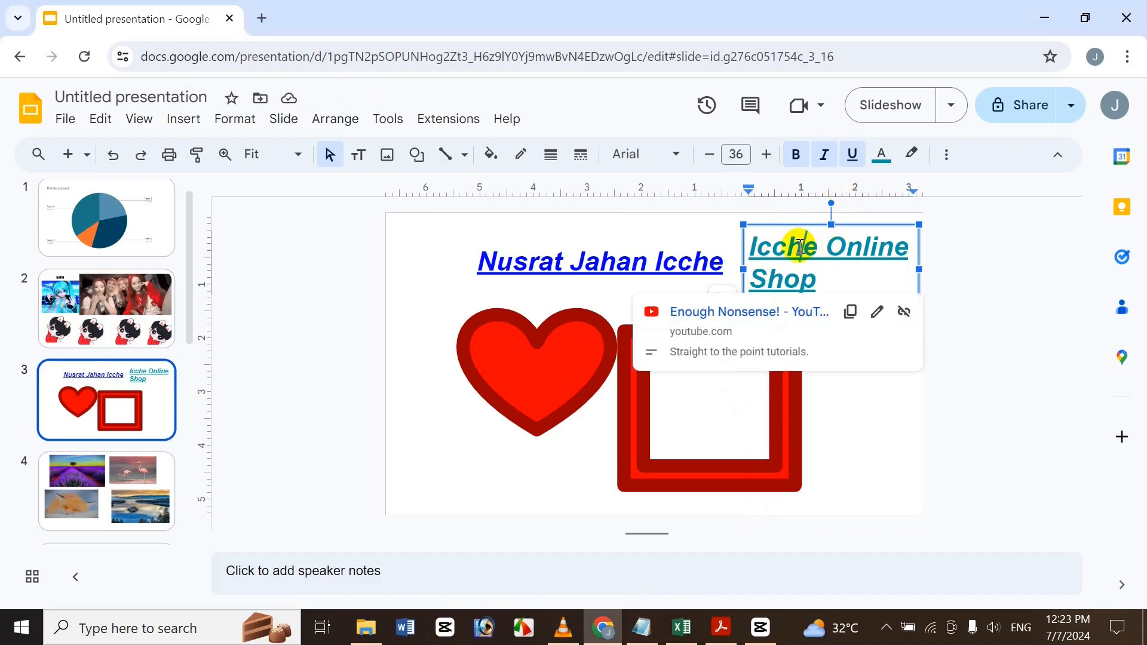
pyautogui.keyDown('ctrl'); pyautogui.click(799, 245); pyautogui.keyUp('ctrl')
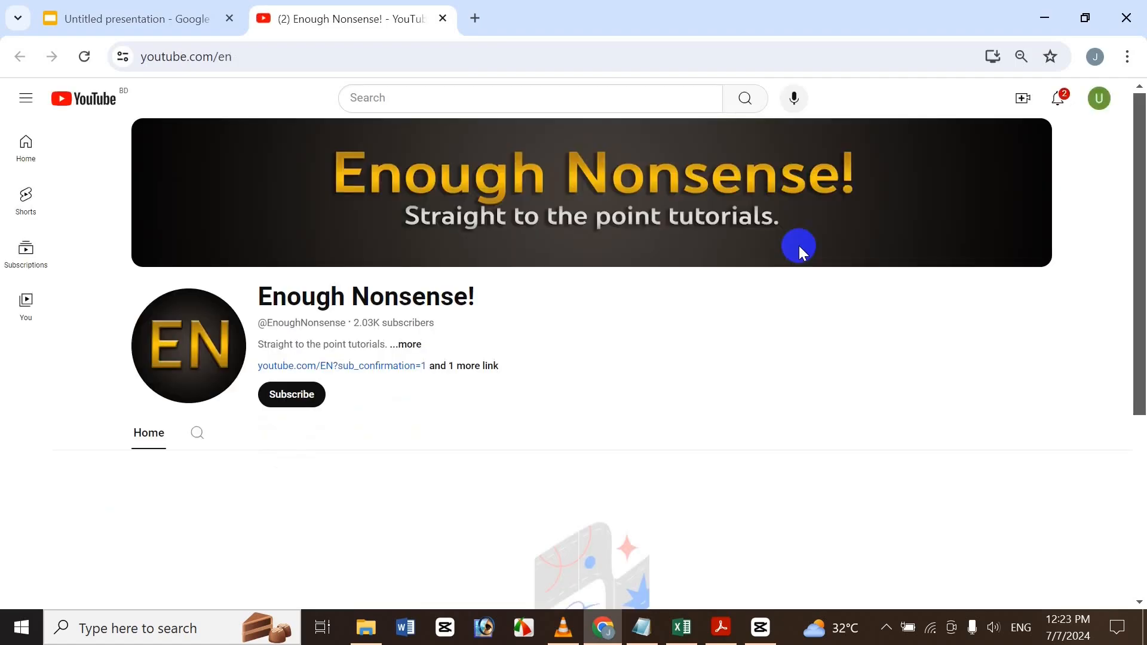
pyautogui.scroll(-5, 1141, 258)
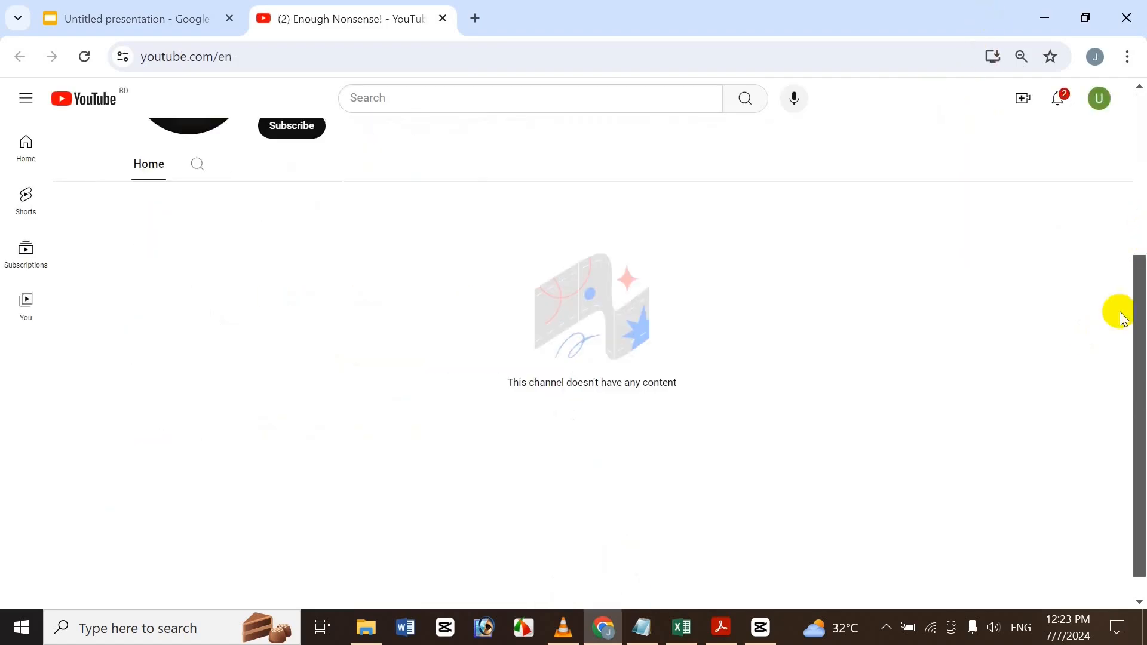
pyautogui.click(442, 19)
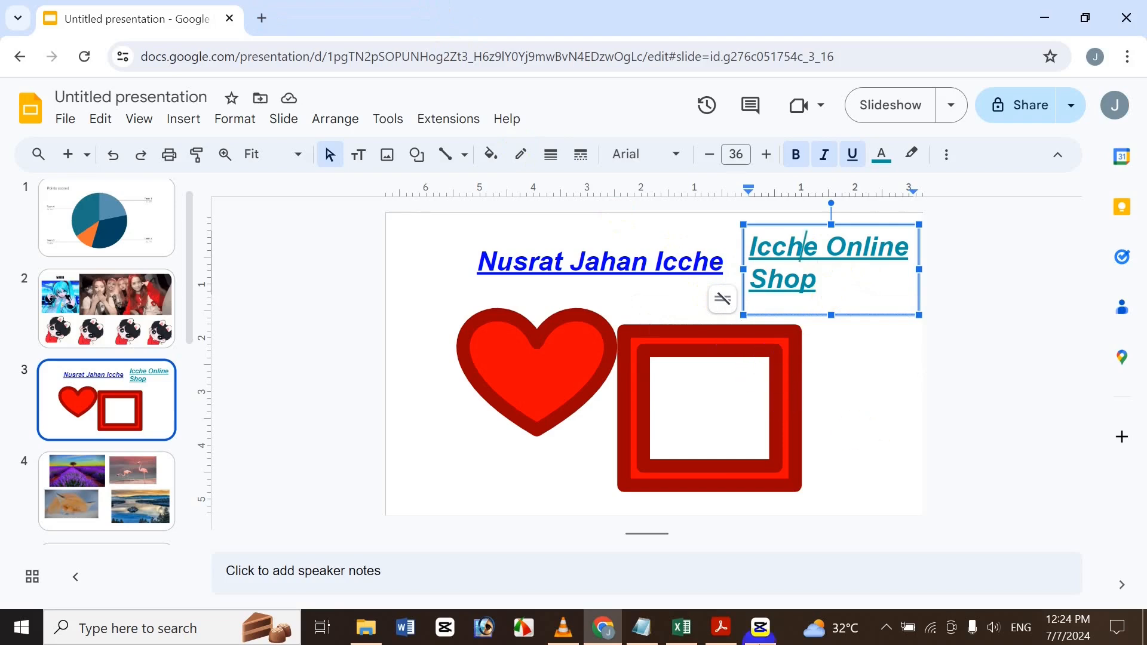
# Step: Check the delete shortcut in the Excel list and switch back to the presentation in Google Slides
pyautogui.click(684, 629)
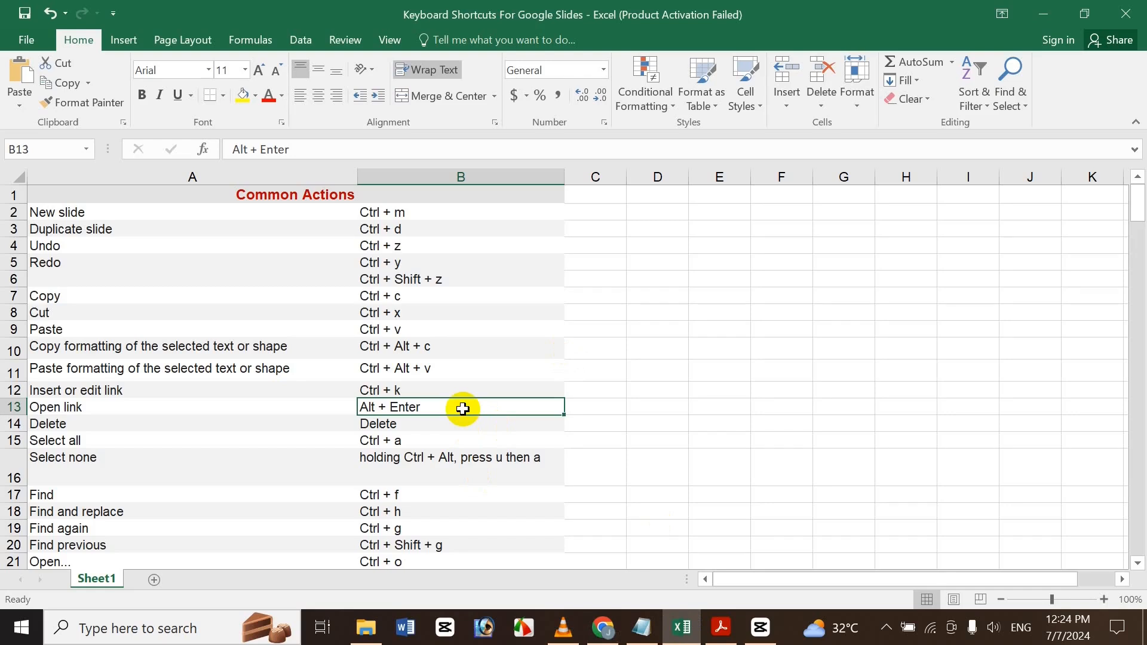
pyautogui.click(377, 427)
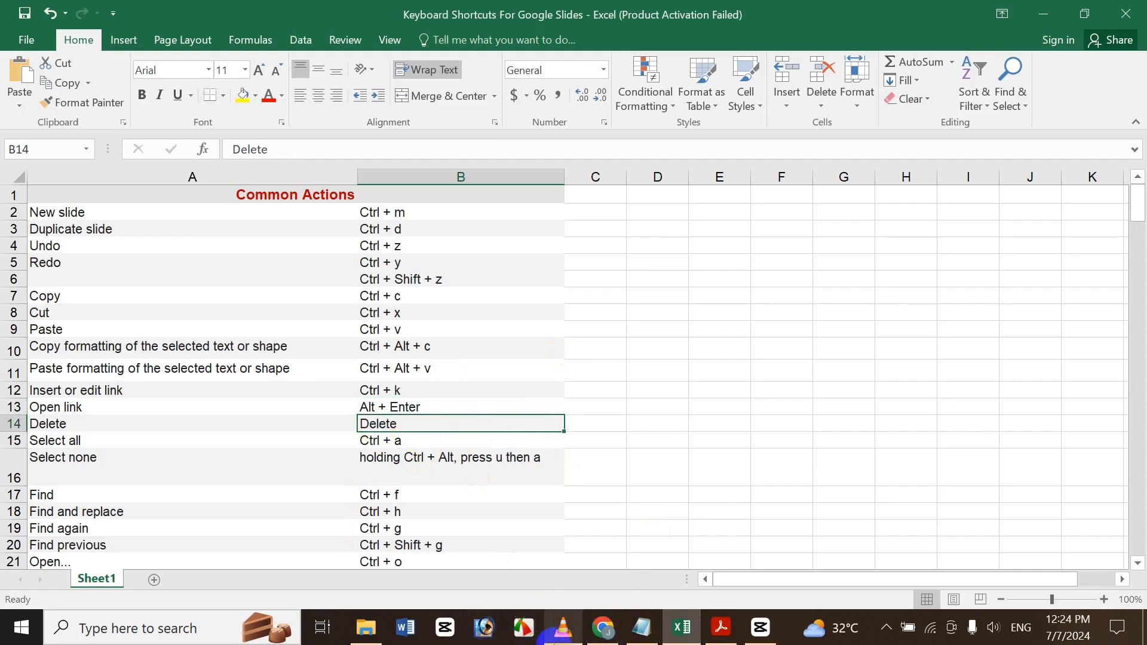
pyautogui.moveTo(562, 642)
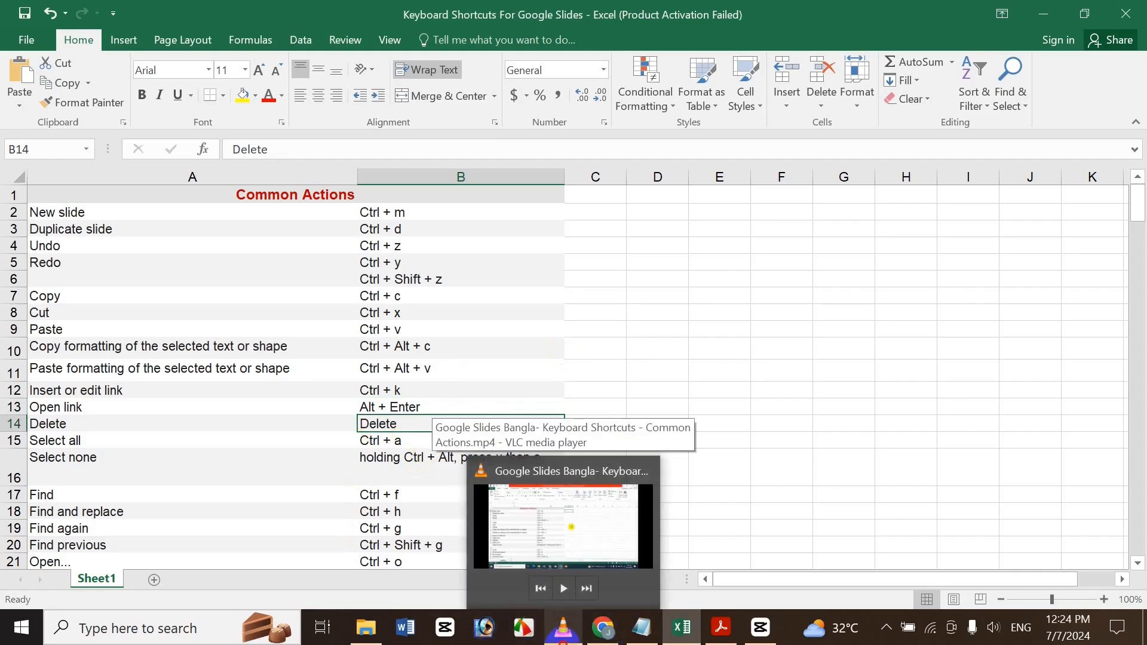
pyautogui.click(563, 525)
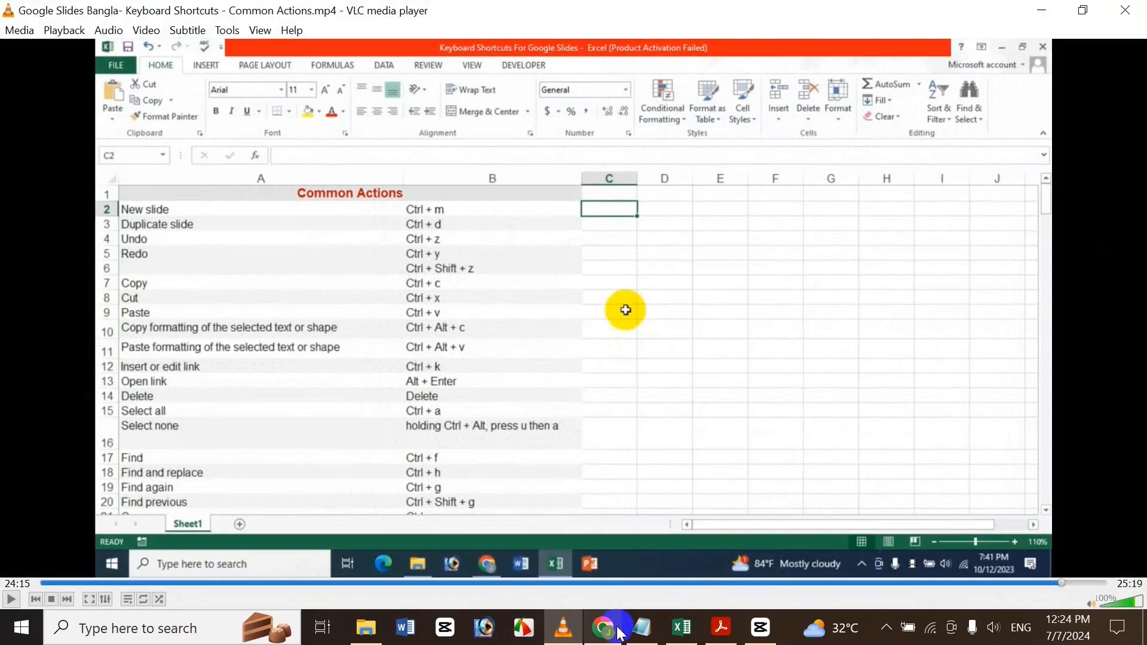
pyautogui.click(620, 634)
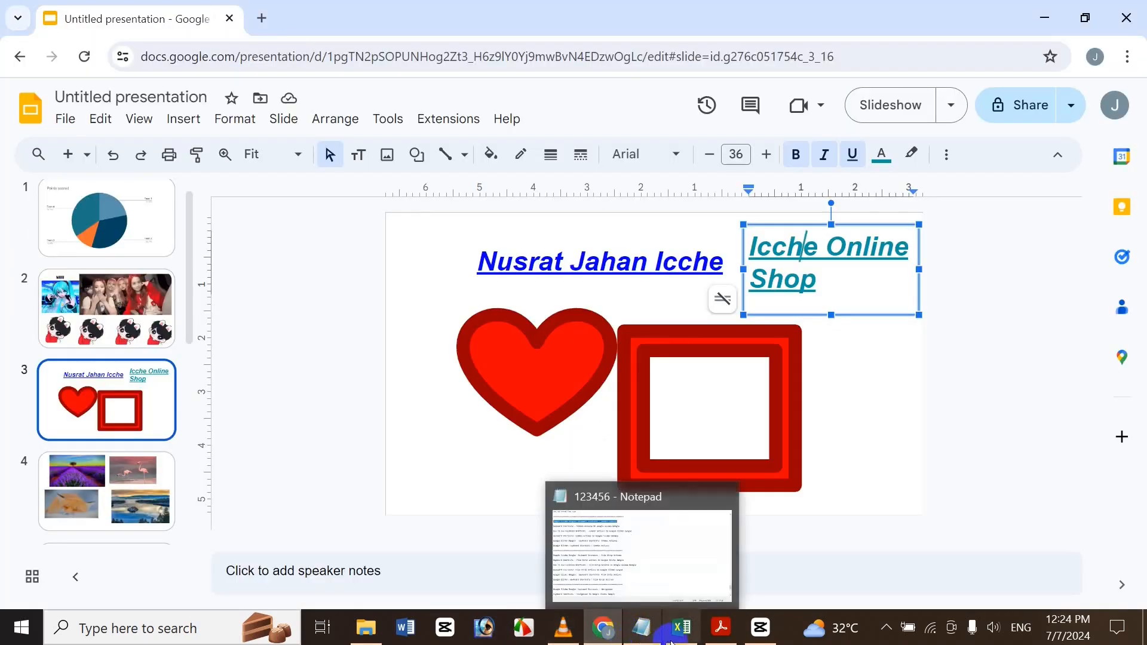
# Step: Delete the linked "Icche Online Shop" text box from slide 3
pyautogui.click(604, 283)
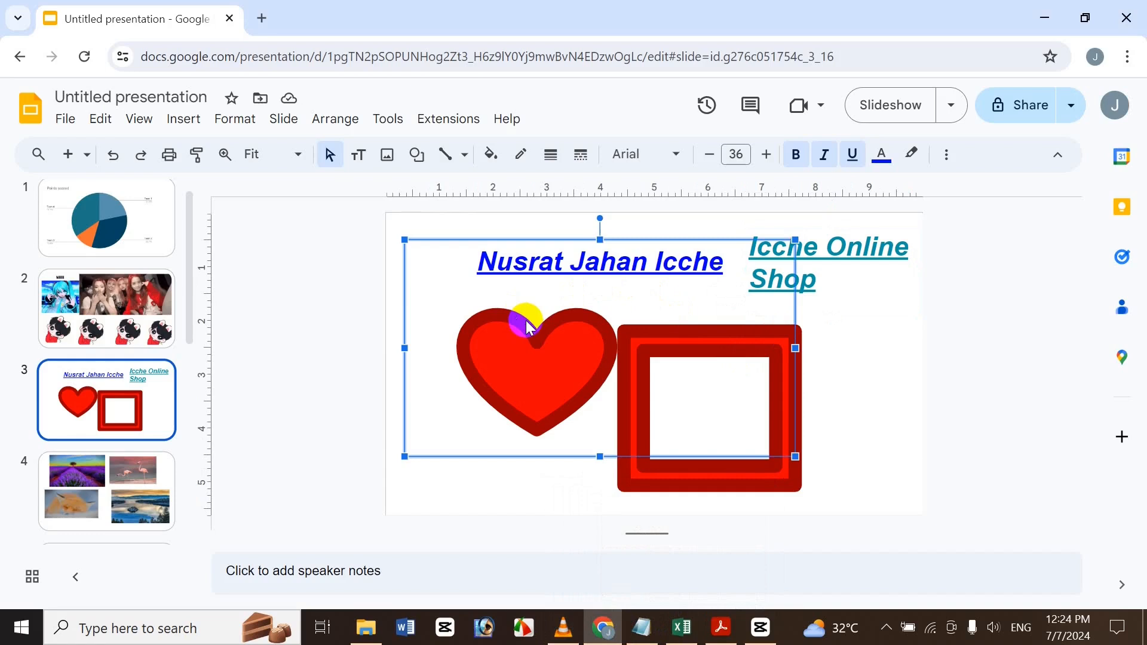
pyautogui.click(334, 335)
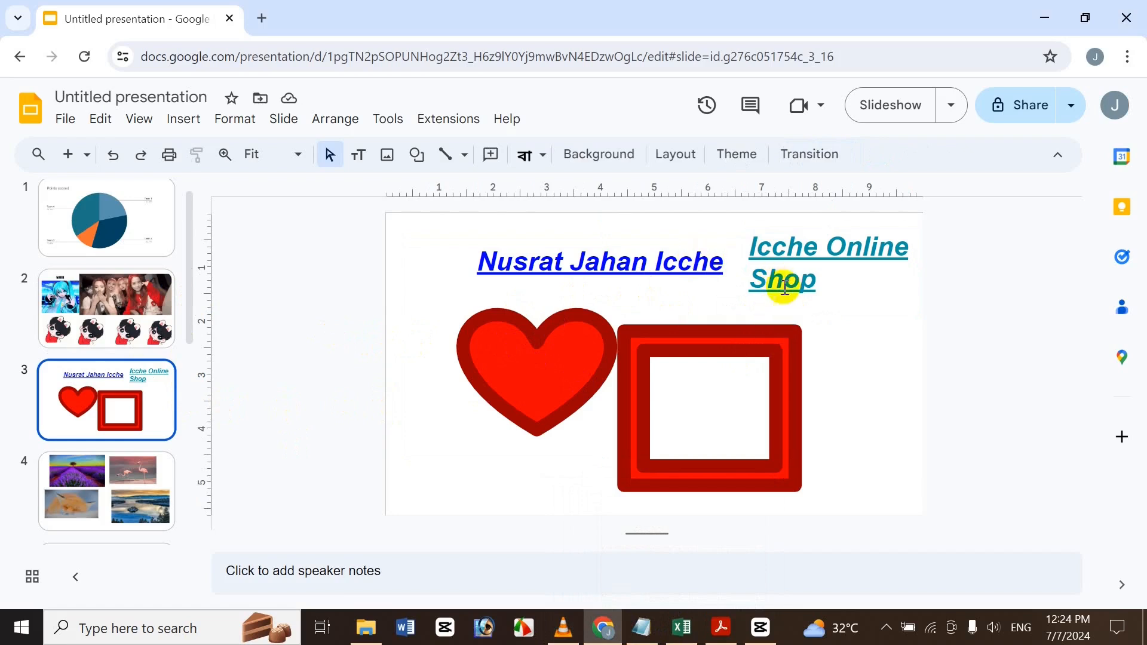
pyautogui.moveTo(189, 295); pyautogui.dragTo(176, 239)
pyautogui.click(119, 238)
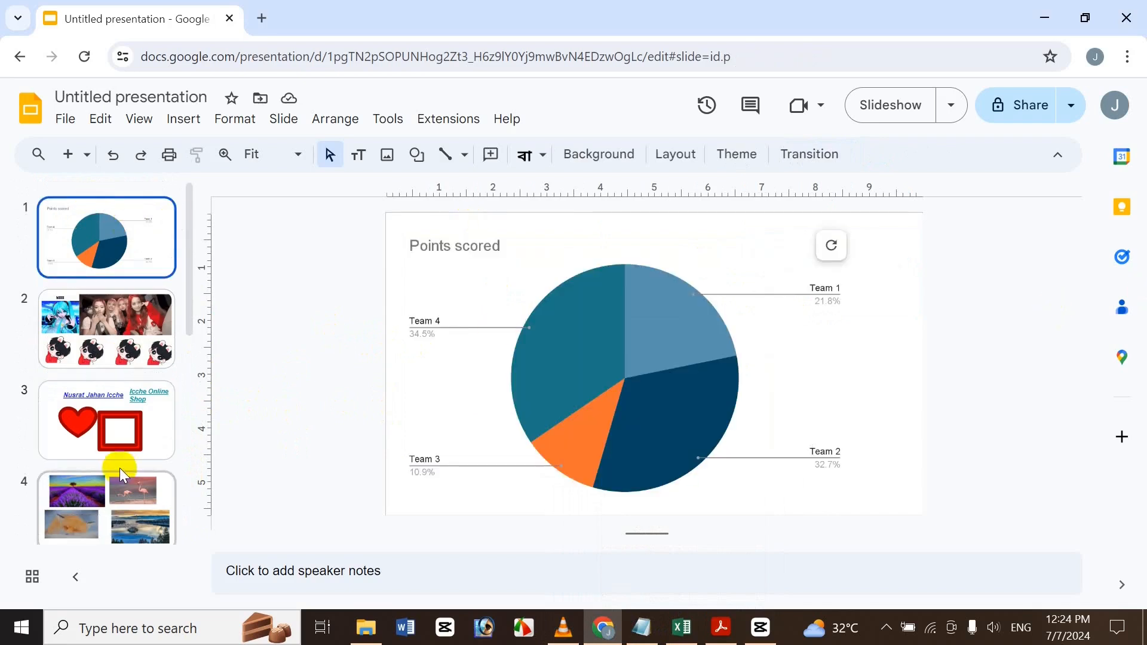
pyautogui.click(119, 412)
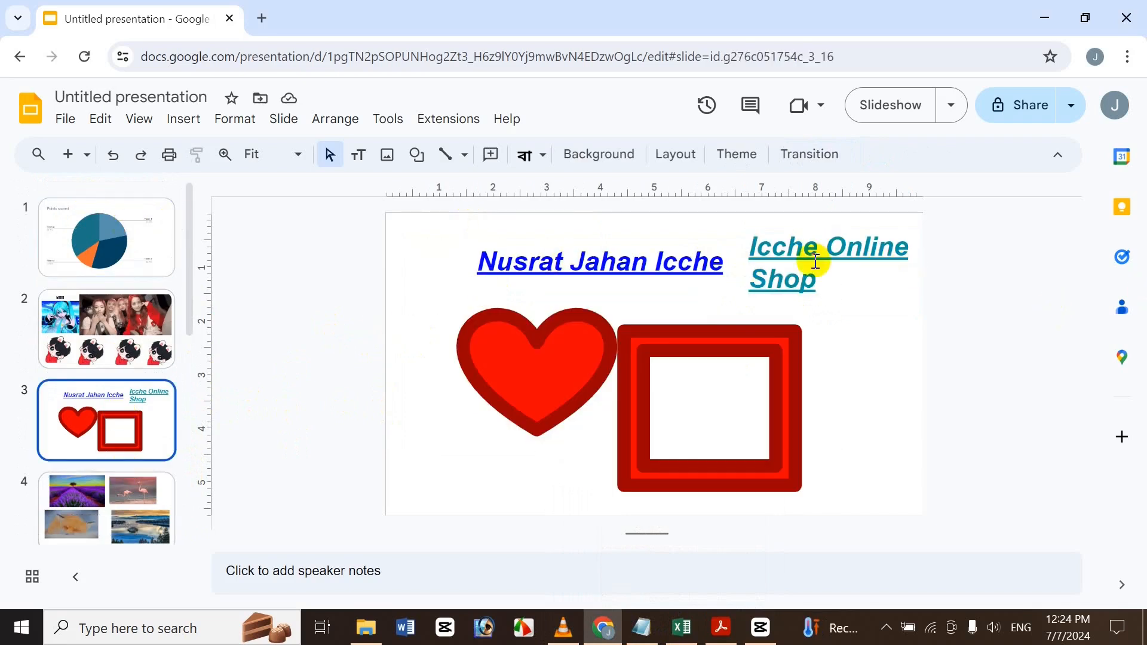
pyautogui.click(804, 251)
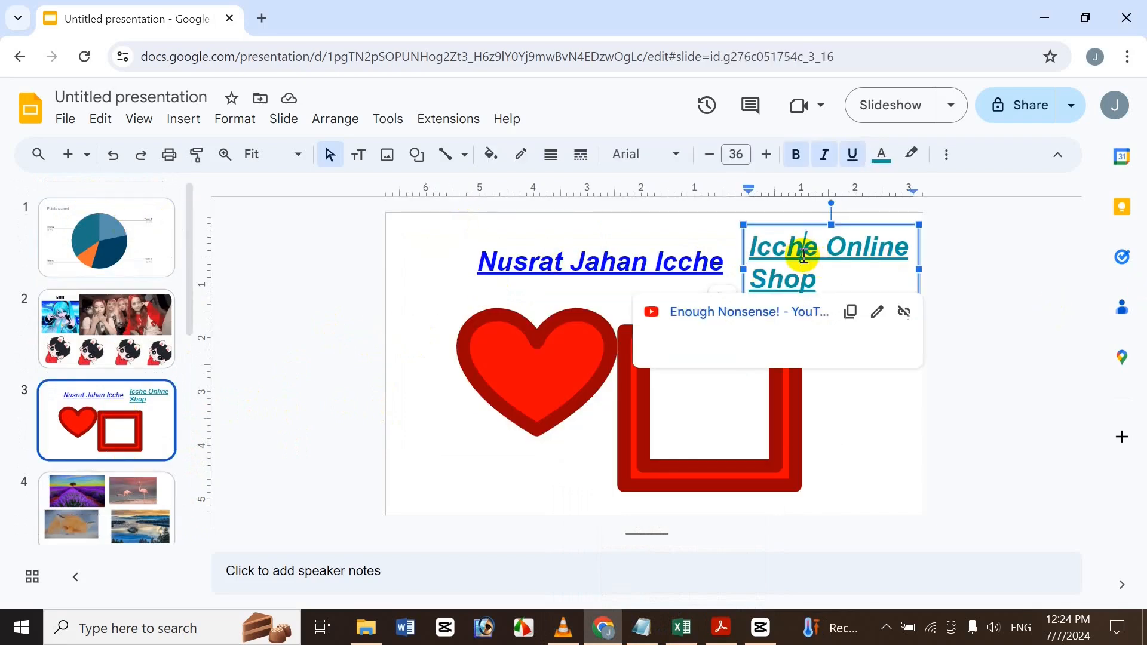
pyautogui.click(811, 223)
pyautogui.press('Delete')
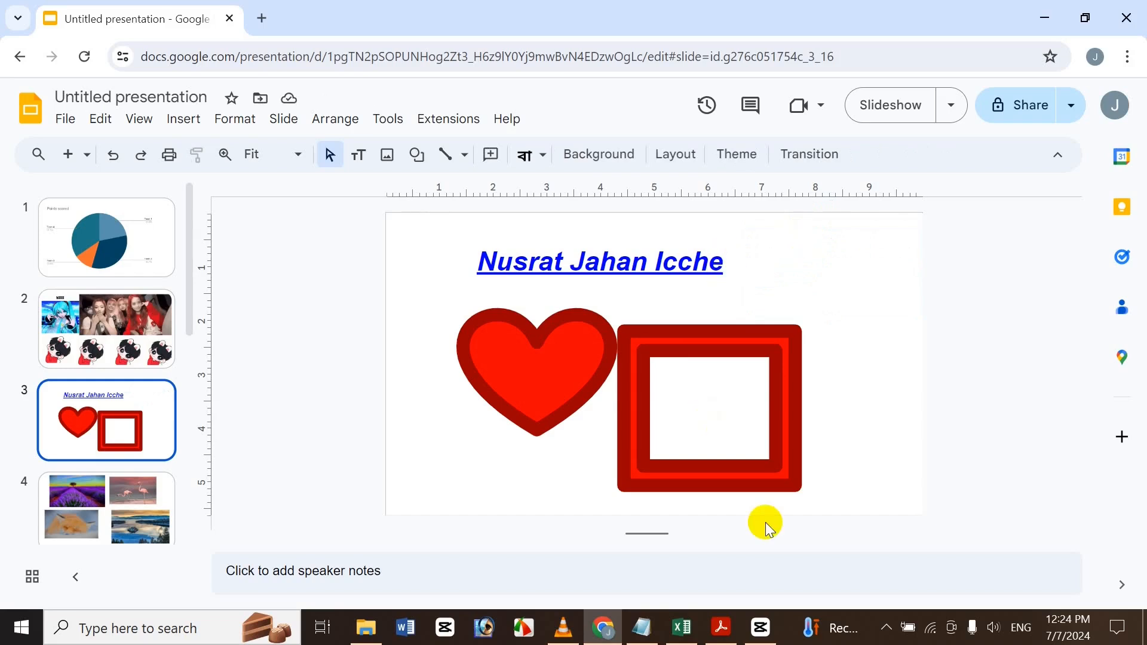
# Step: Consult the Excel list of common actions again and return to slide 3 in Google Slides
pyautogui.click(683, 627)
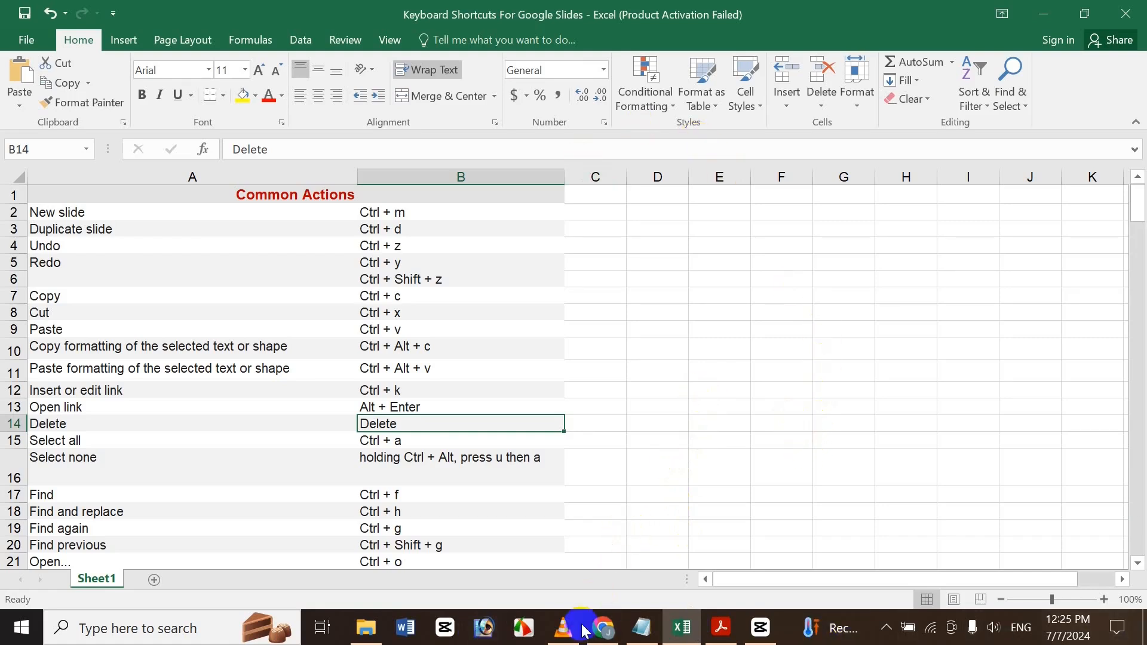
pyautogui.click(596, 633)
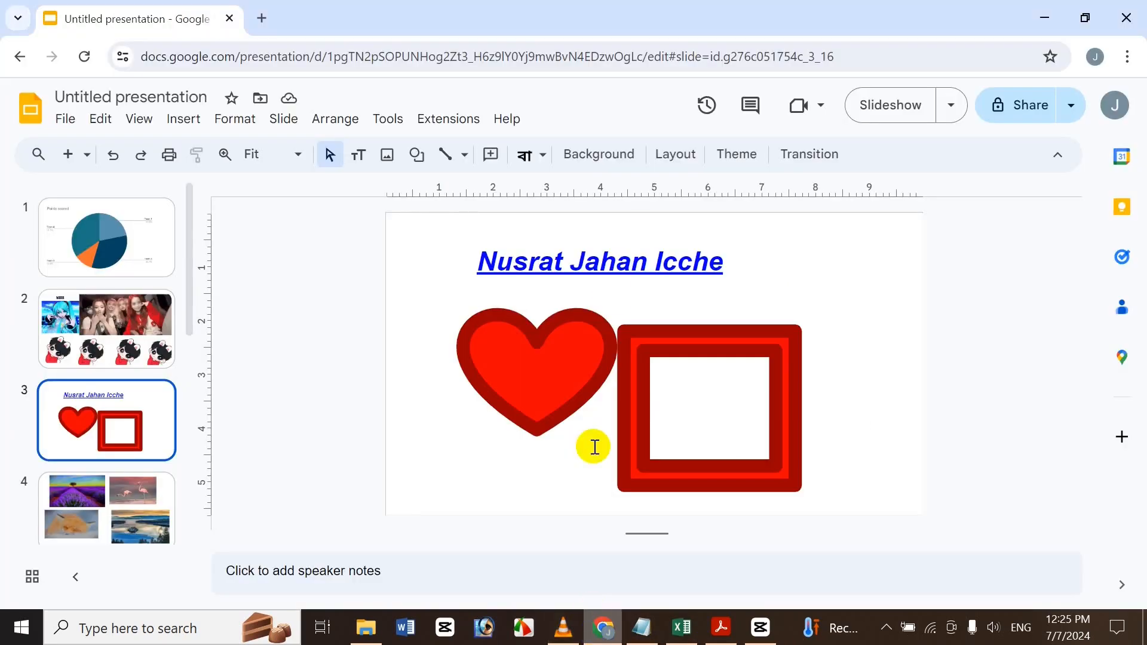
# Step: Select all objects on slide 3 at once and clear the selection
pyautogui.click(789, 243)
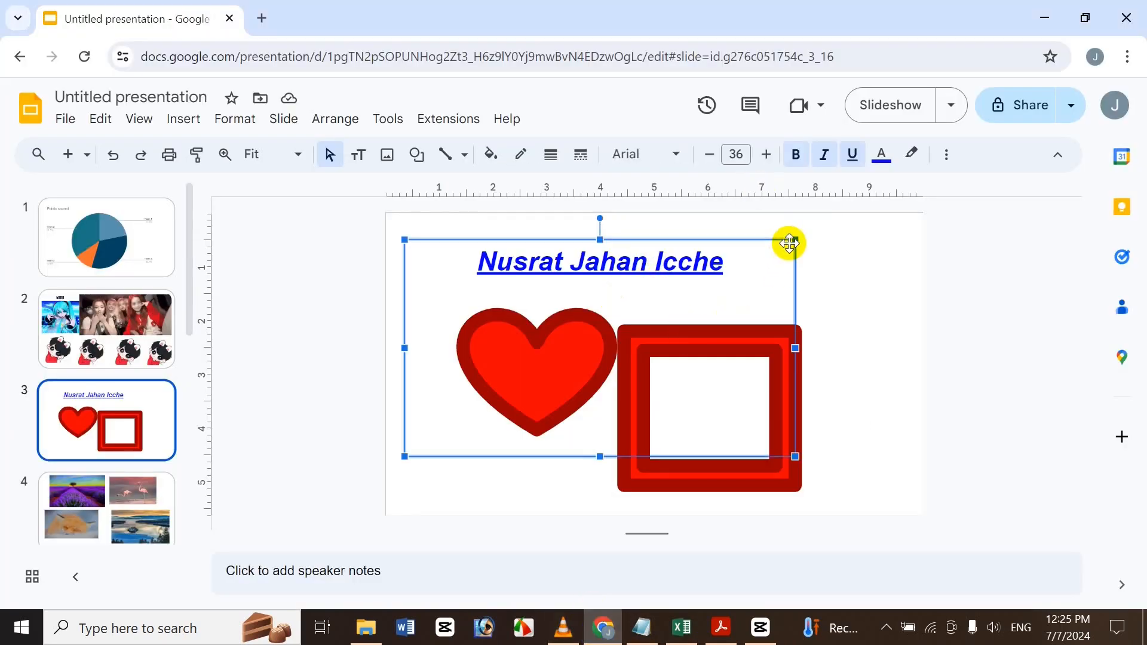
pyautogui.click(836, 221)
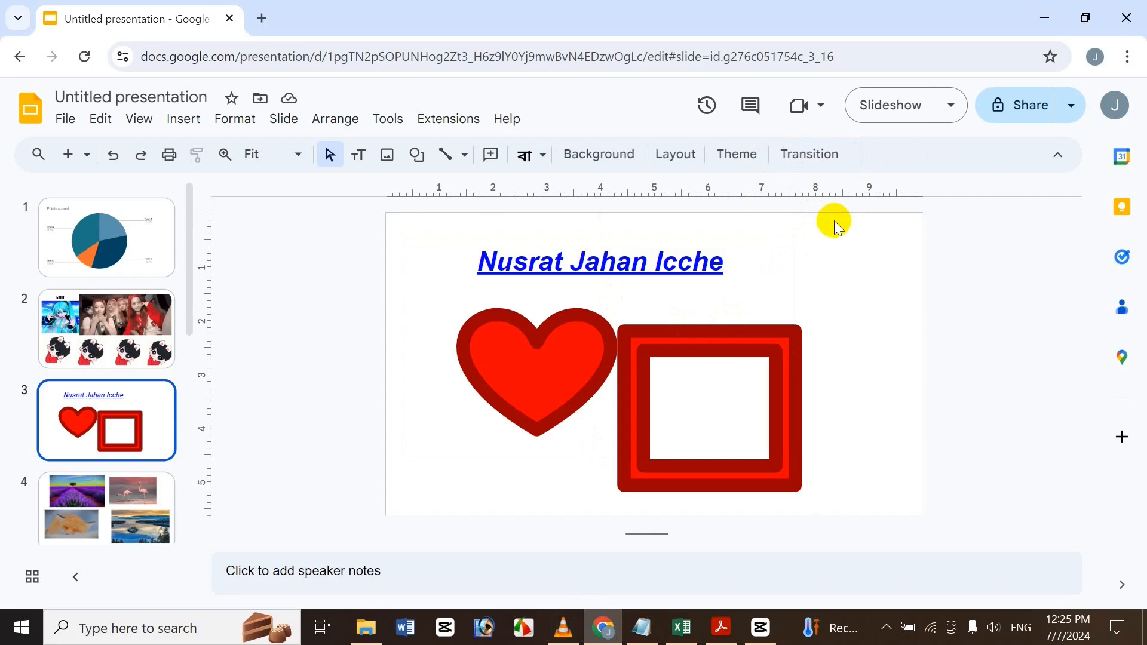
pyautogui.hotkey('ctrl', 'a')
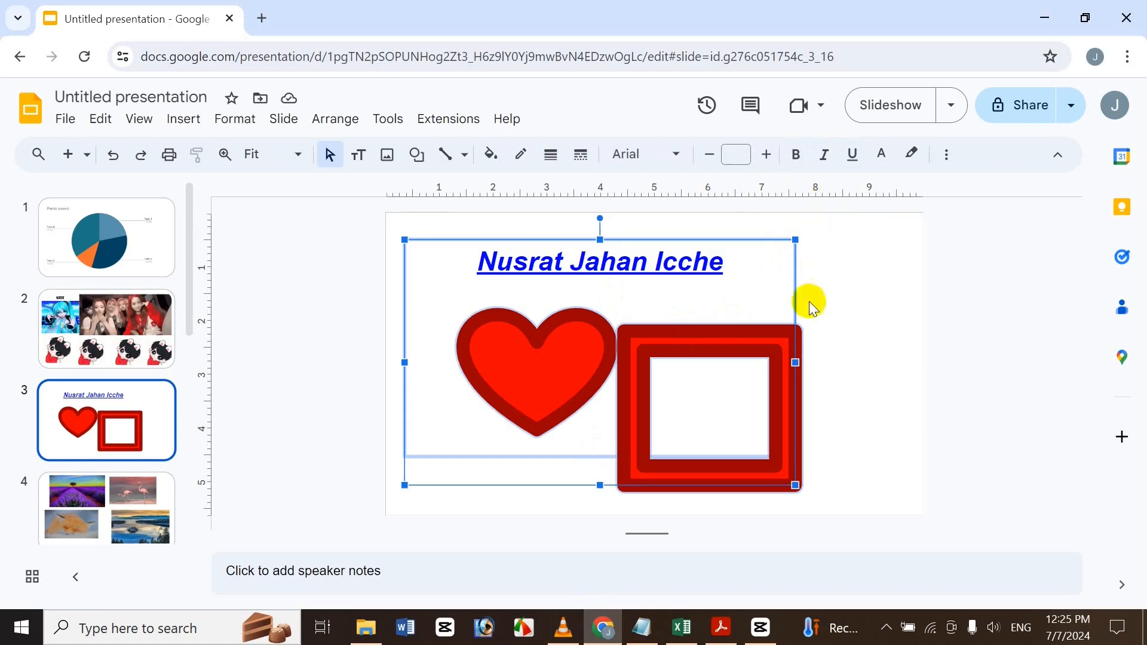
pyautogui.click(894, 325)
pyautogui.moveTo(563, 627); pyautogui.dragTo(290, 618)
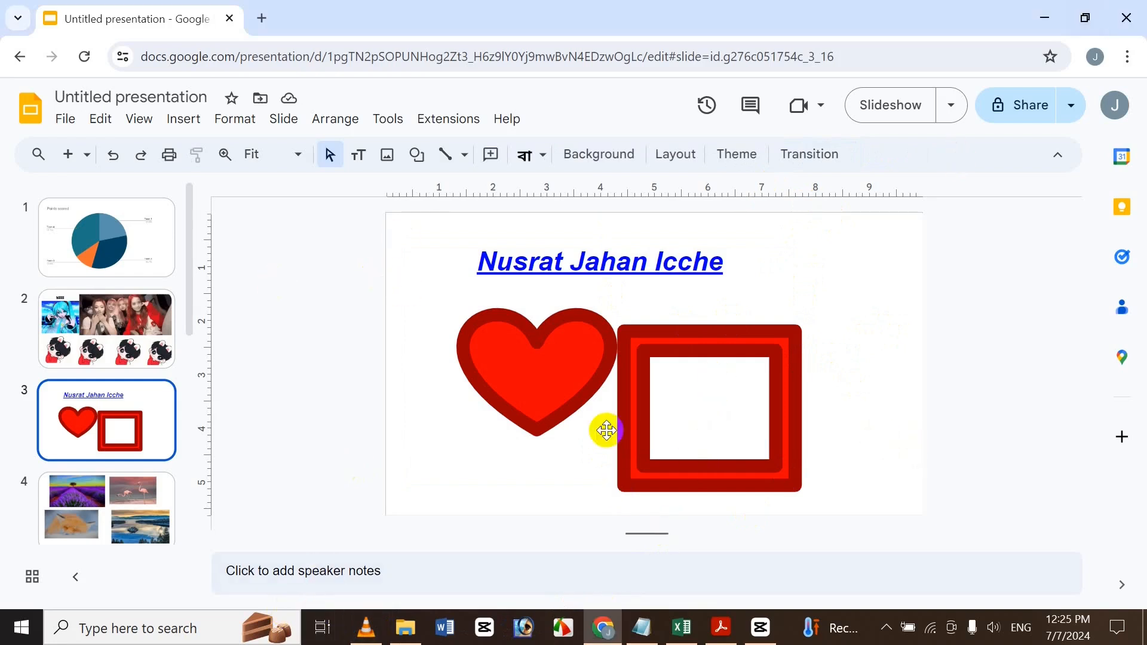
# Step: Go to slide 2, select all of its objects and clear the selection
pyautogui.press('Up')
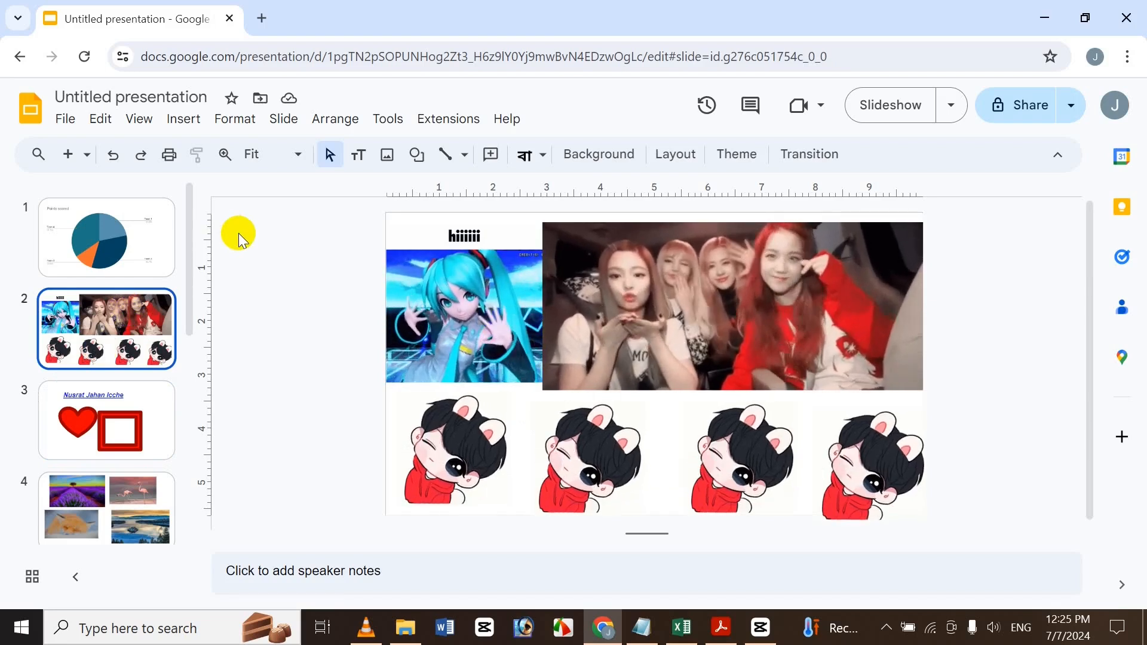
pyautogui.hotkey('ctrl', 'a')
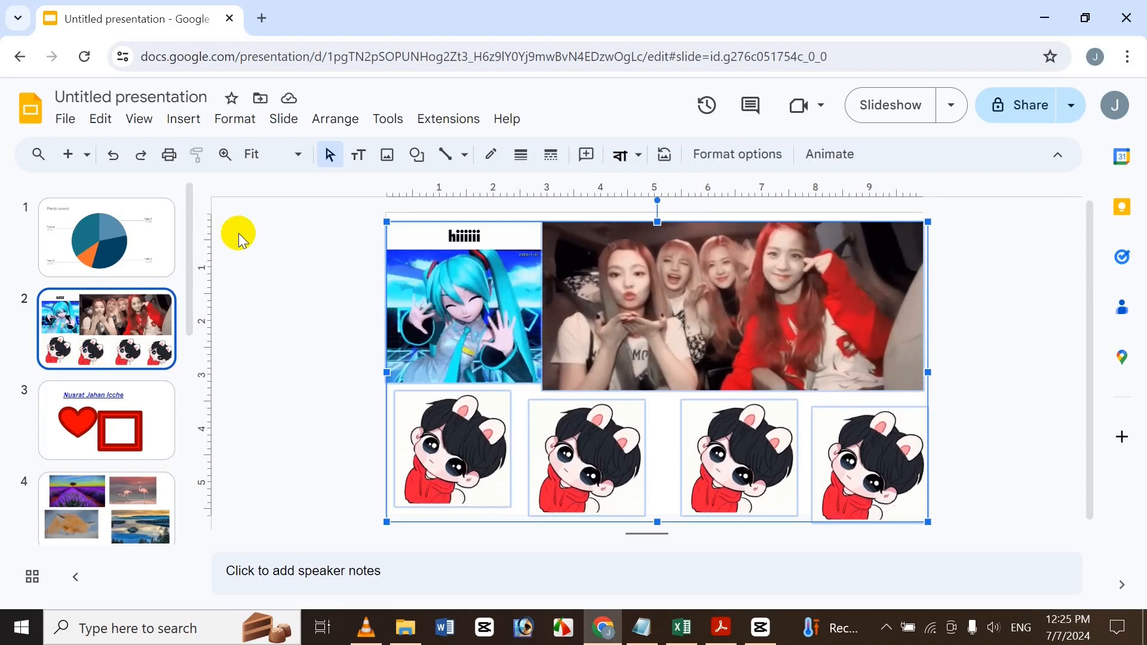
pyautogui.click(239, 233)
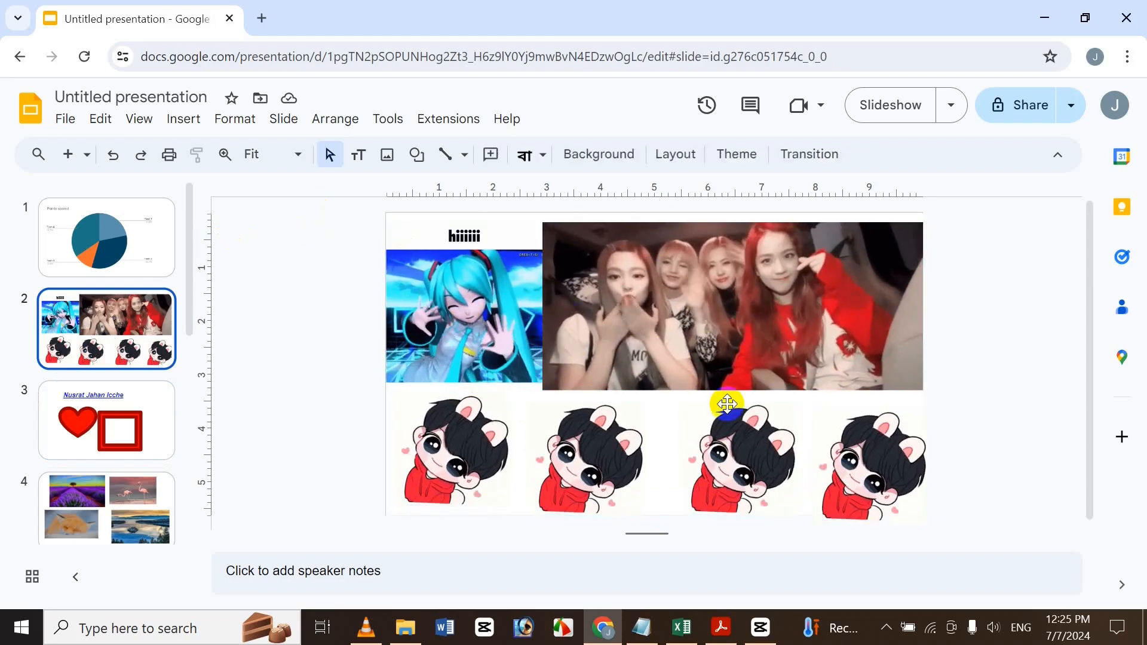
# Step: Check the "Select all" shortcut in the Excel list and switch back to the presentation in Google Slides
pyautogui.click(669, 621)
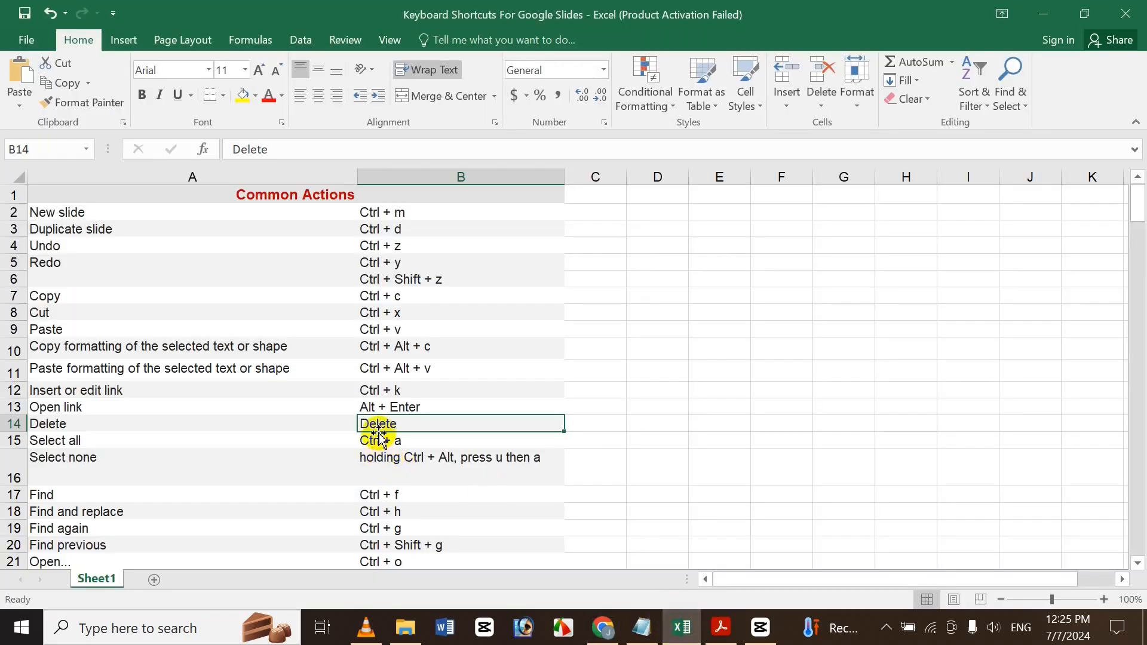
pyautogui.click(412, 443)
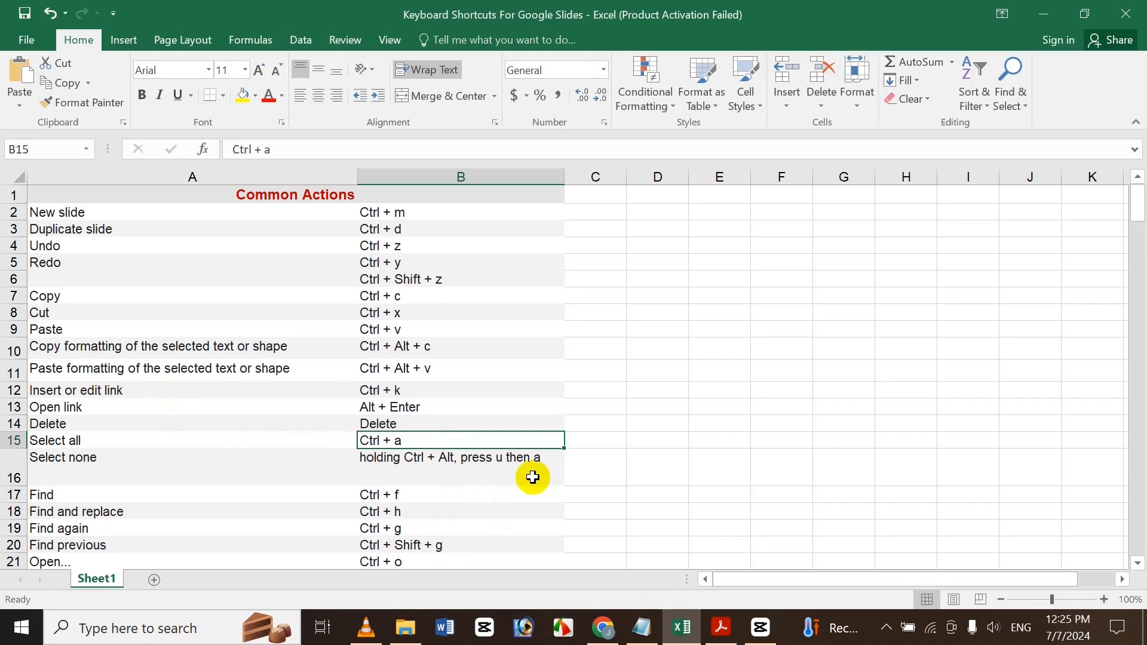
pyautogui.click(604, 627)
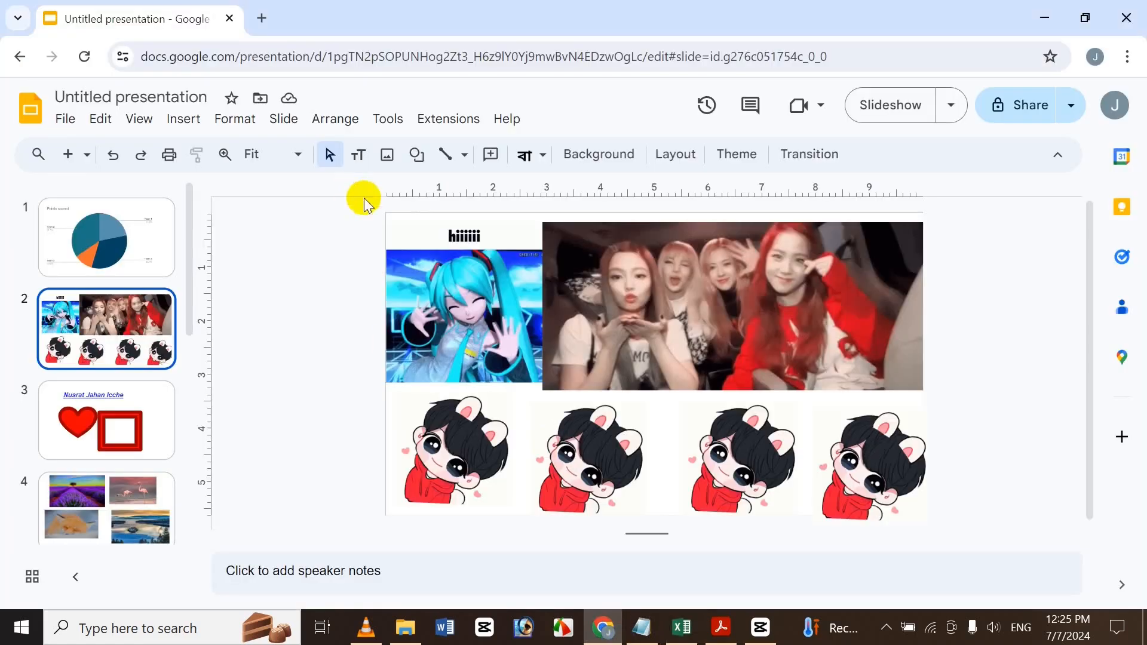
# Step: Select every object on slide 2 and deselect them again, two times in a row
pyautogui.hotkey('ctrl', 'a')
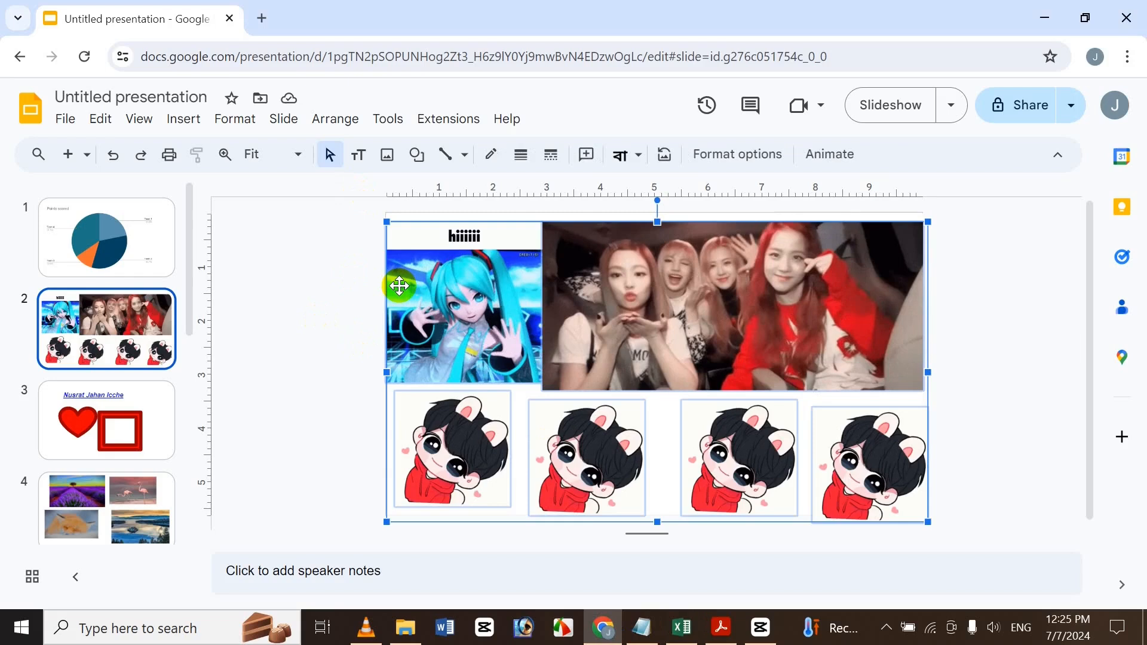
pyautogui.press('Escape')
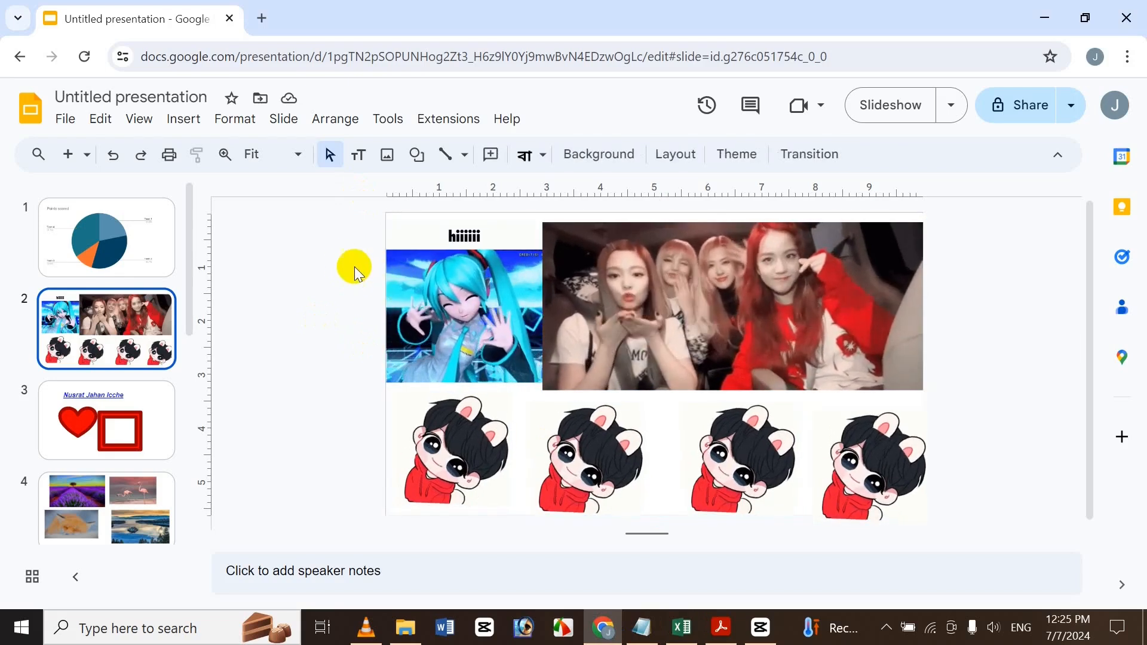
pyautogui.hotkey('ctrl', 'a')
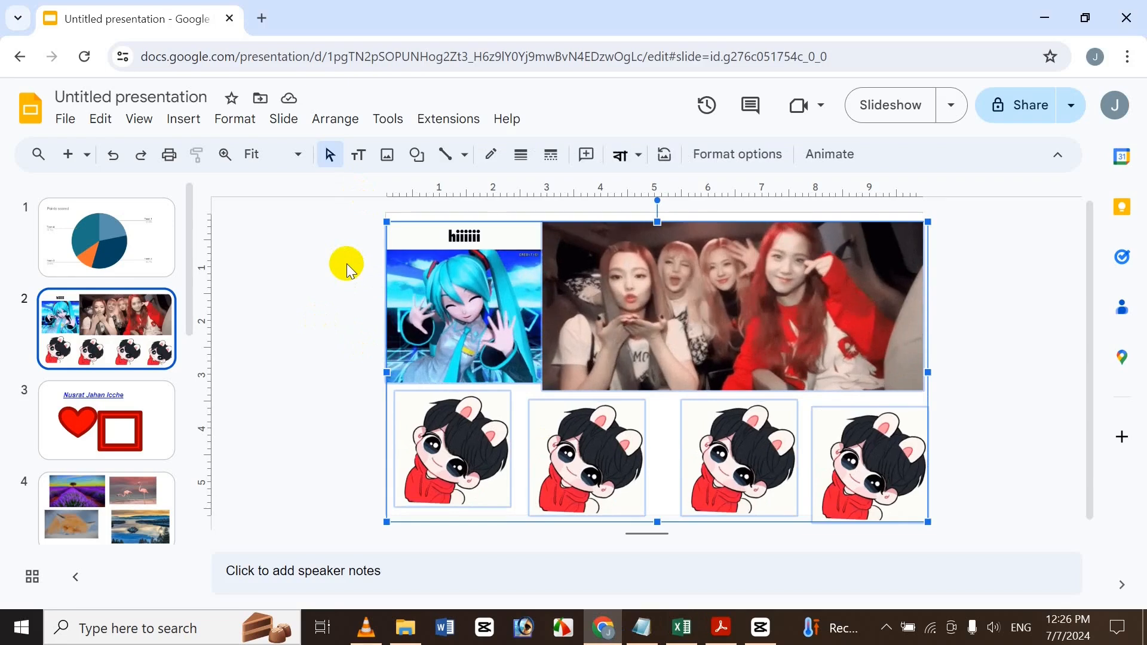
pyautogui.press('Escape')
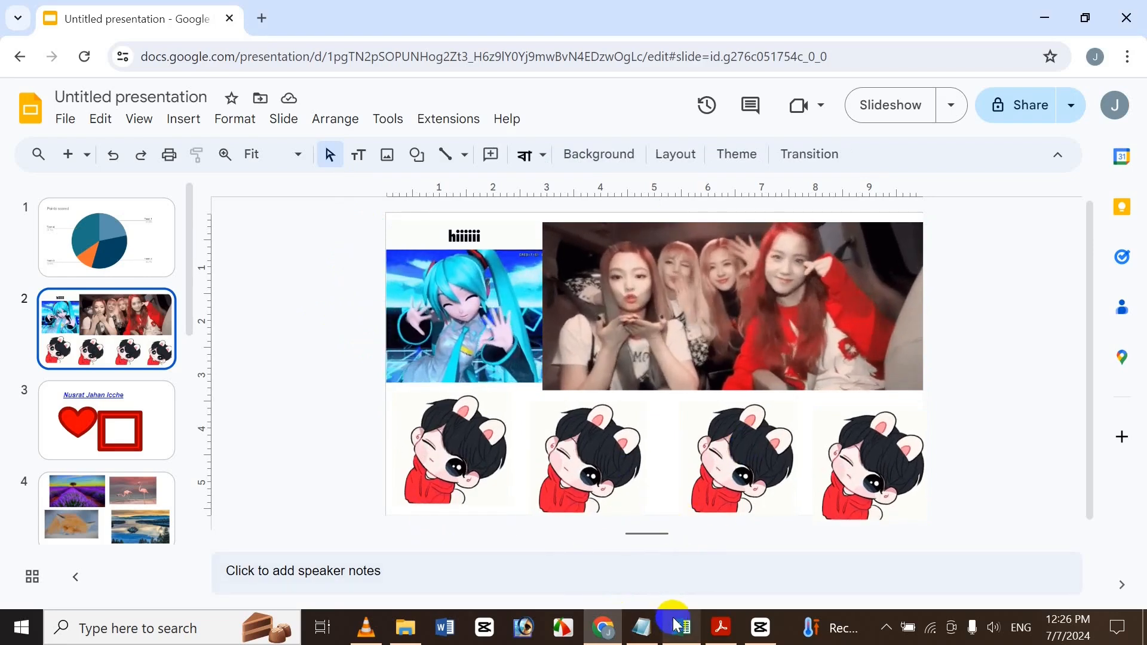
# Step: Consult the Excel shortcut list for the action following "Select all" and return to slide 2 in Google Slides
pyautogui.moveTo(684, 625)
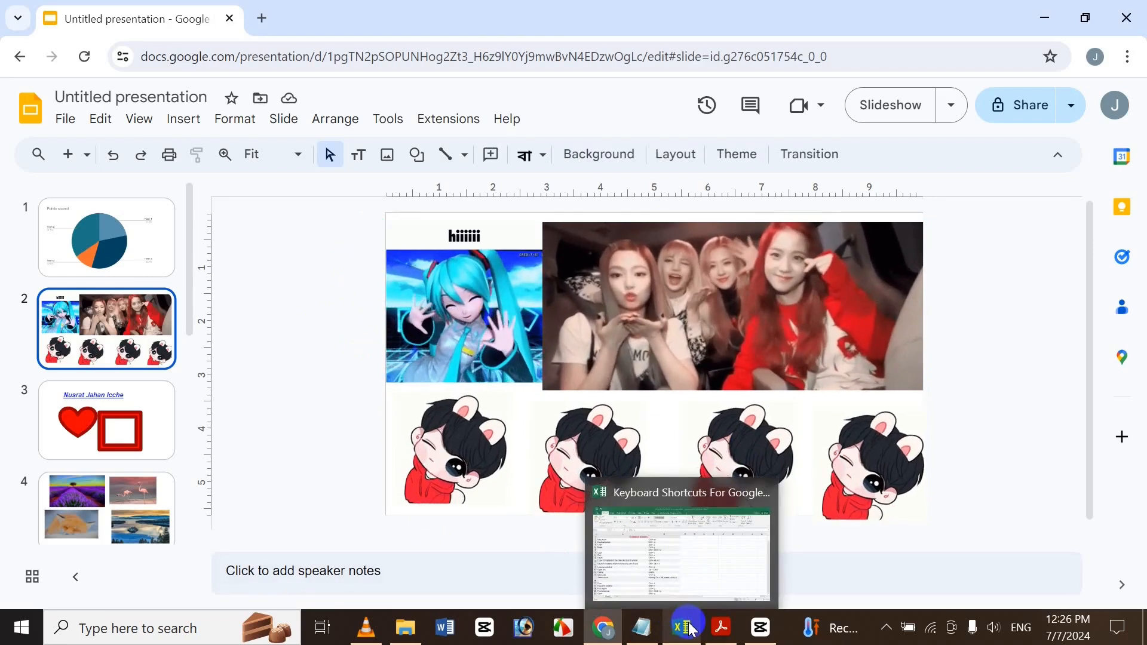
pyautogui.click(682, 625)
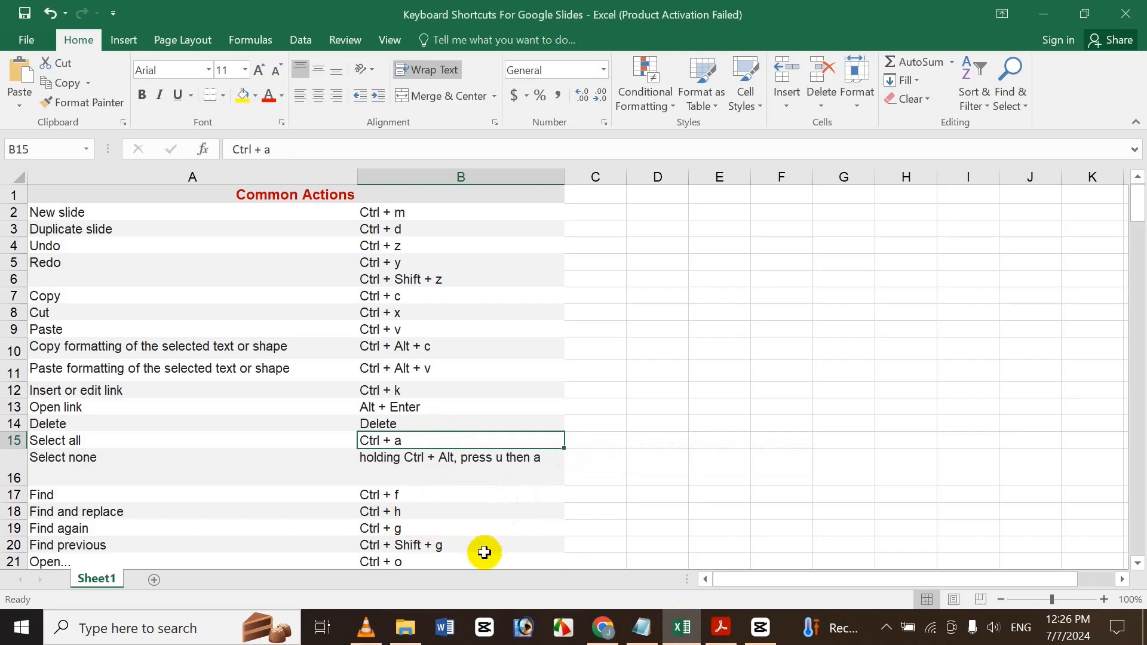
pyautogui.click(604, 624)
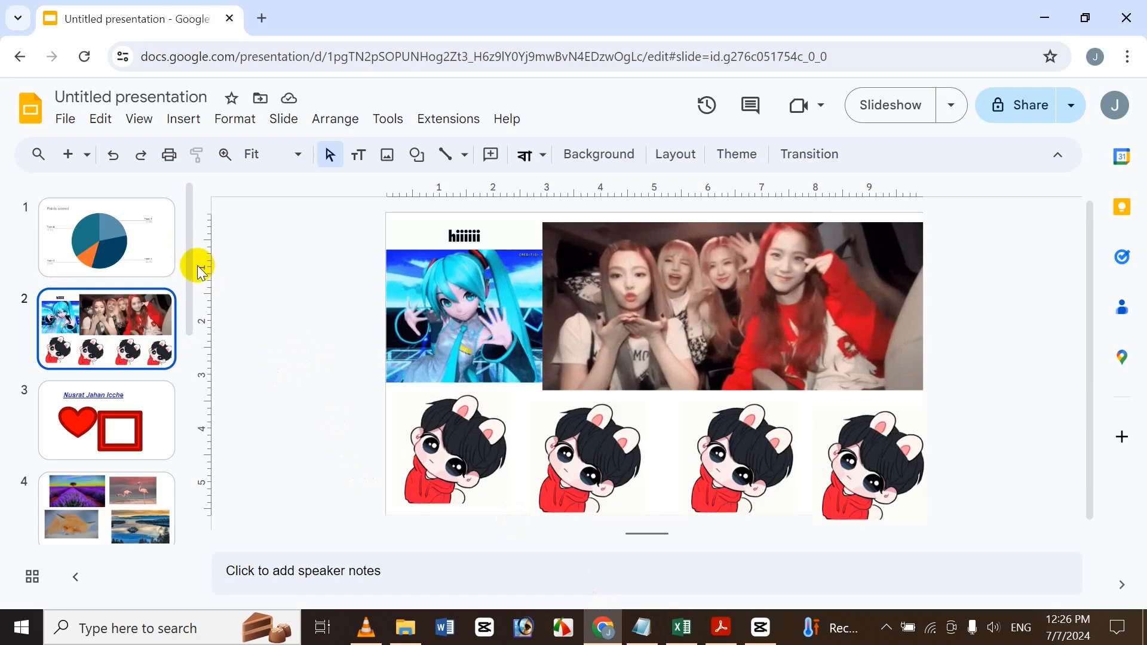
# Step: Search the presentation for the brand name "Icche" and step backward and forward through the matches
pyautogui.click(154, 243)
pyautogui.click(143, 317)
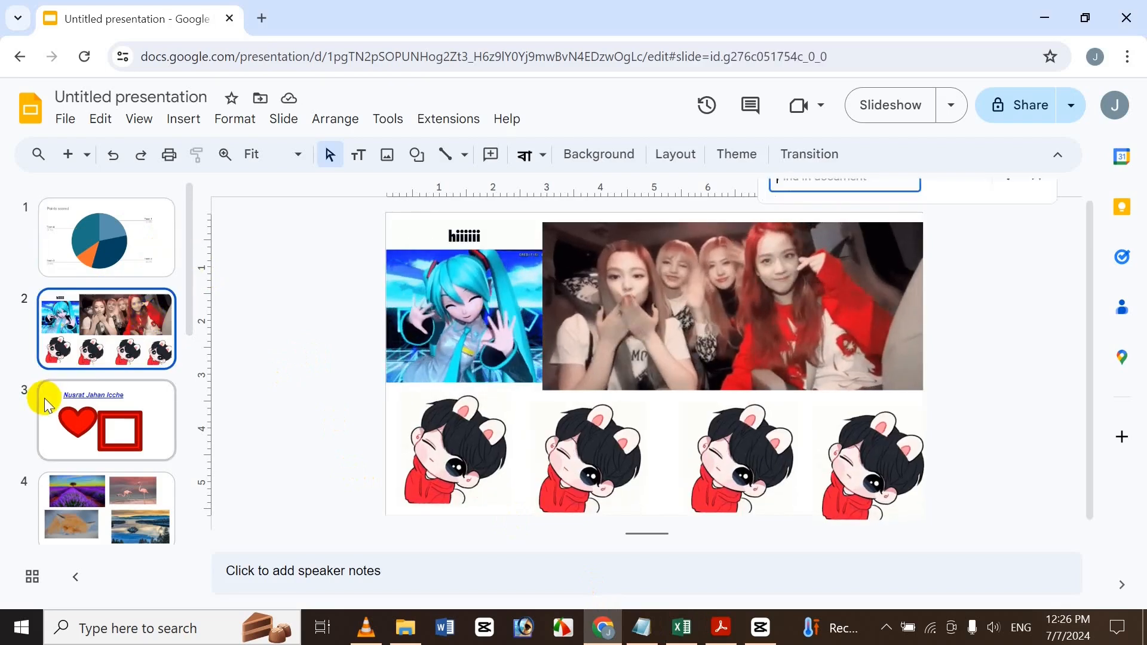
pyautogui.hotkey('ctrl', 'f')
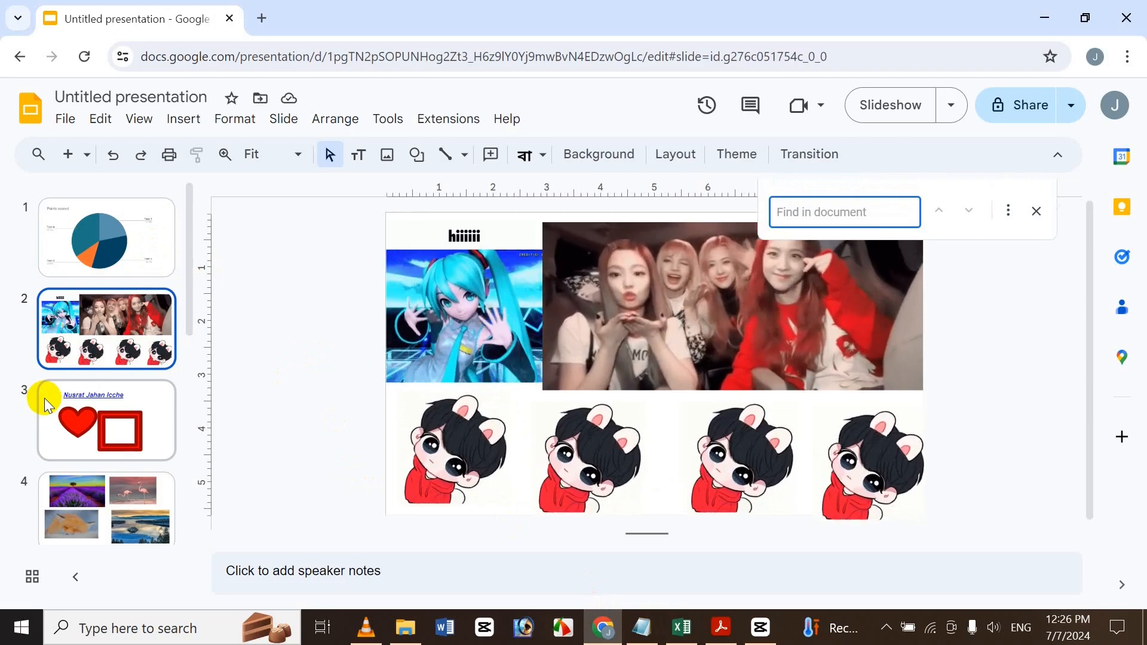
pyautogui.write('Icche')
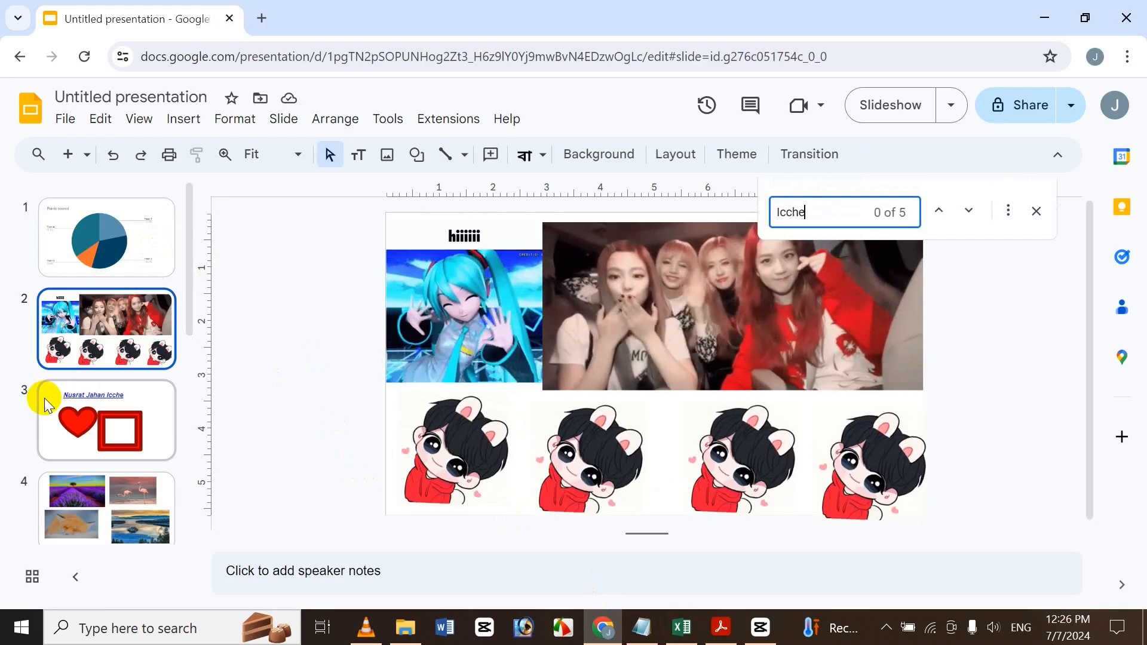
pyautogui.click(943, 210)
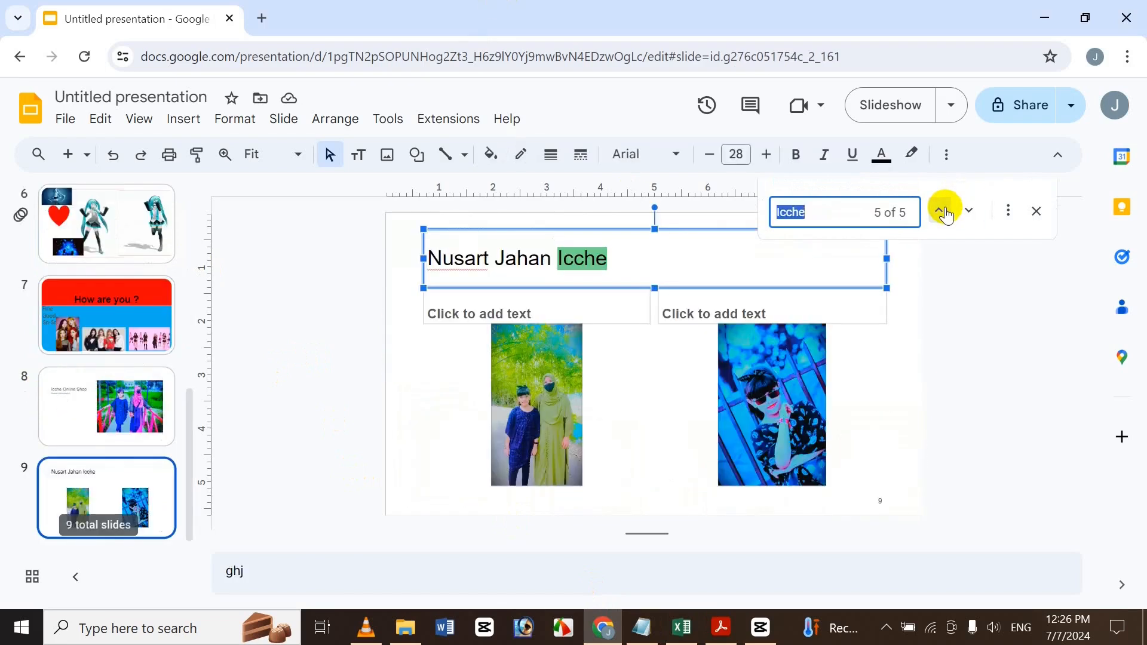
pyautogui.click(948, 214)
pyautogui.click(948, 214)
pyautogui.click(963, 221)
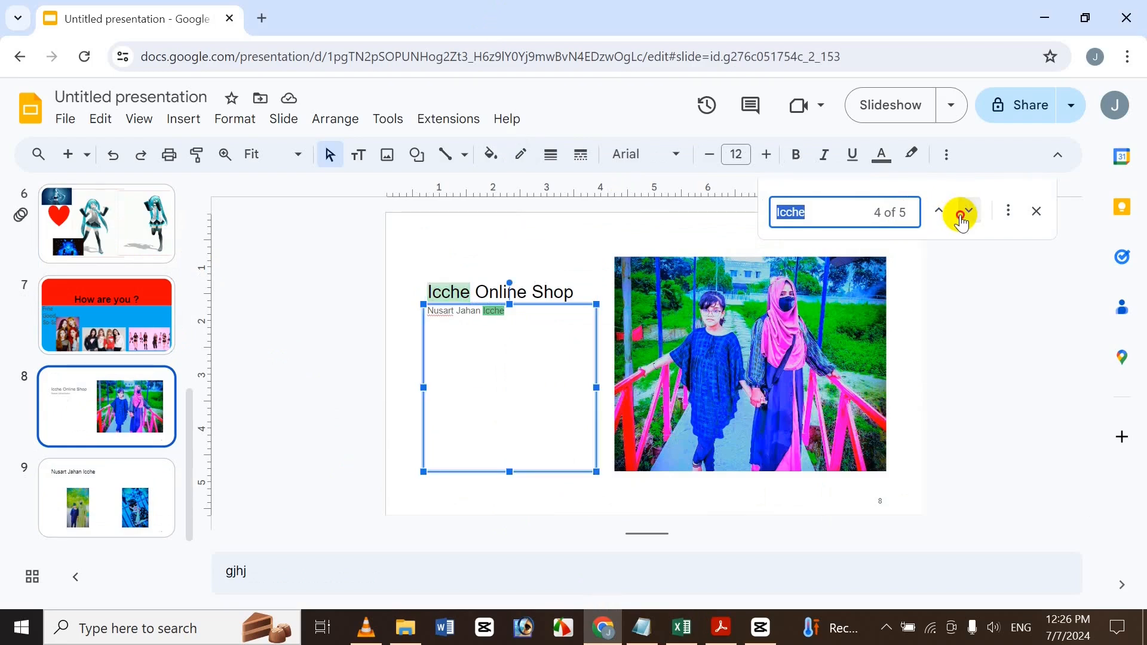
pyautogui.click(963, 221)
pyautogui.click(968, 212)
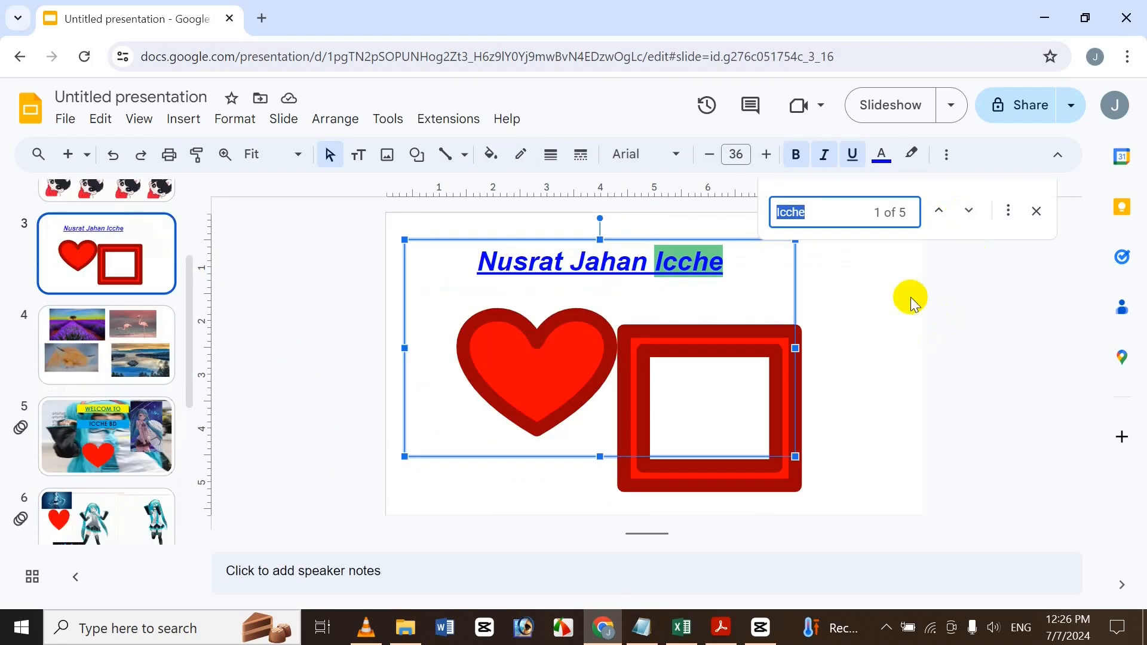
# Step: Check the "Find again" and "Find previous" shortcuts in the Excel list and return to the presentation in Google Slides
pyautogui.moveTo(677, 642)
pyautogui.click(681, 572)
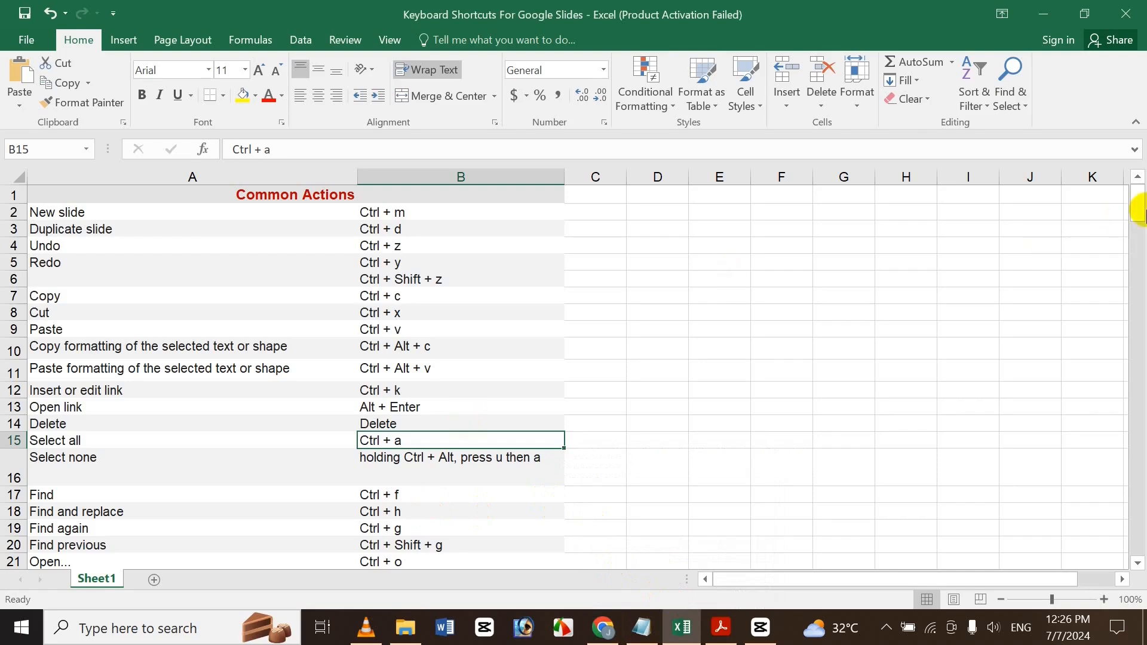
pyautogui.moveTo(1138, 206); pyautogui.dragTo(1134, 217)
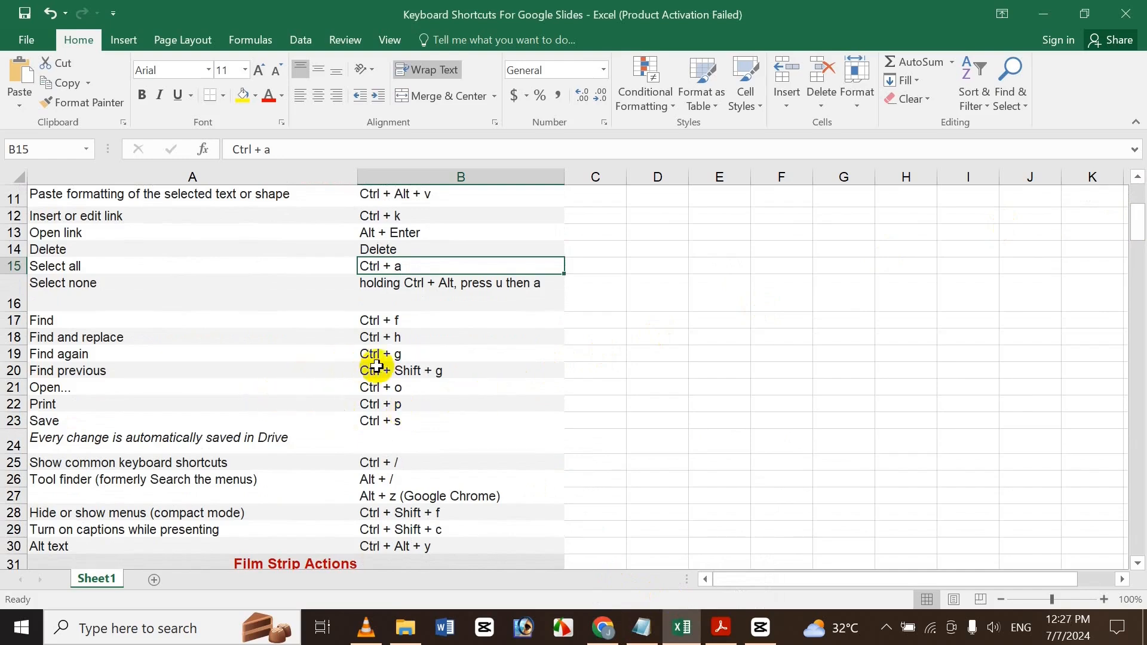
pyautogui.click(407, 353)
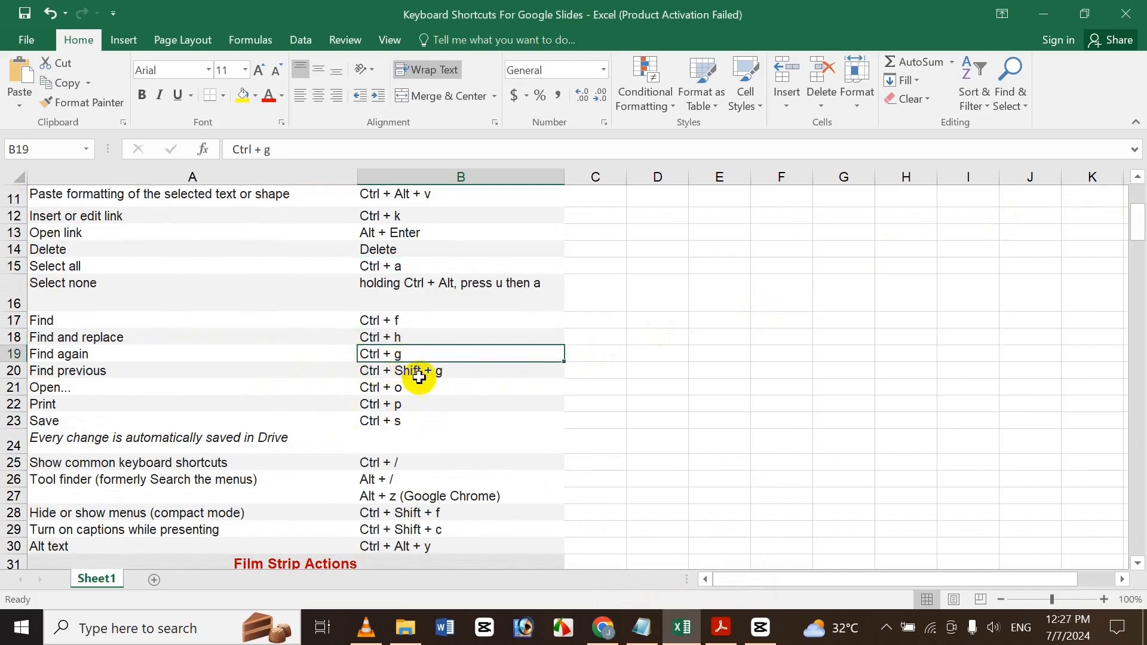
pyautogui.click(423, 371)
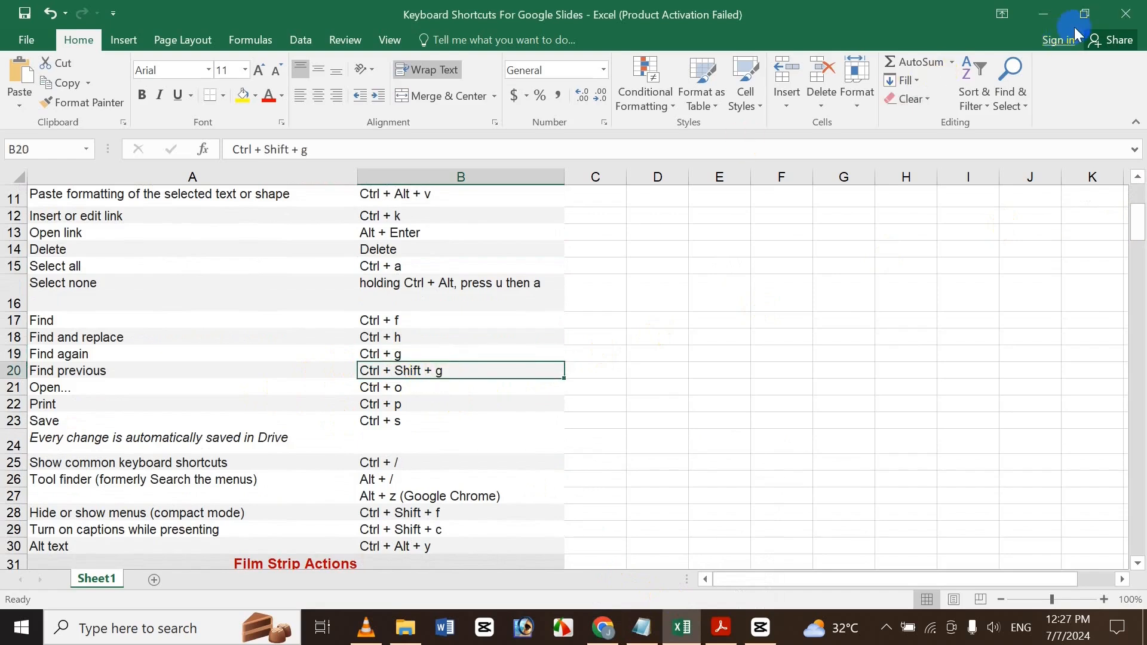
pyautogui.click(1043, 13)
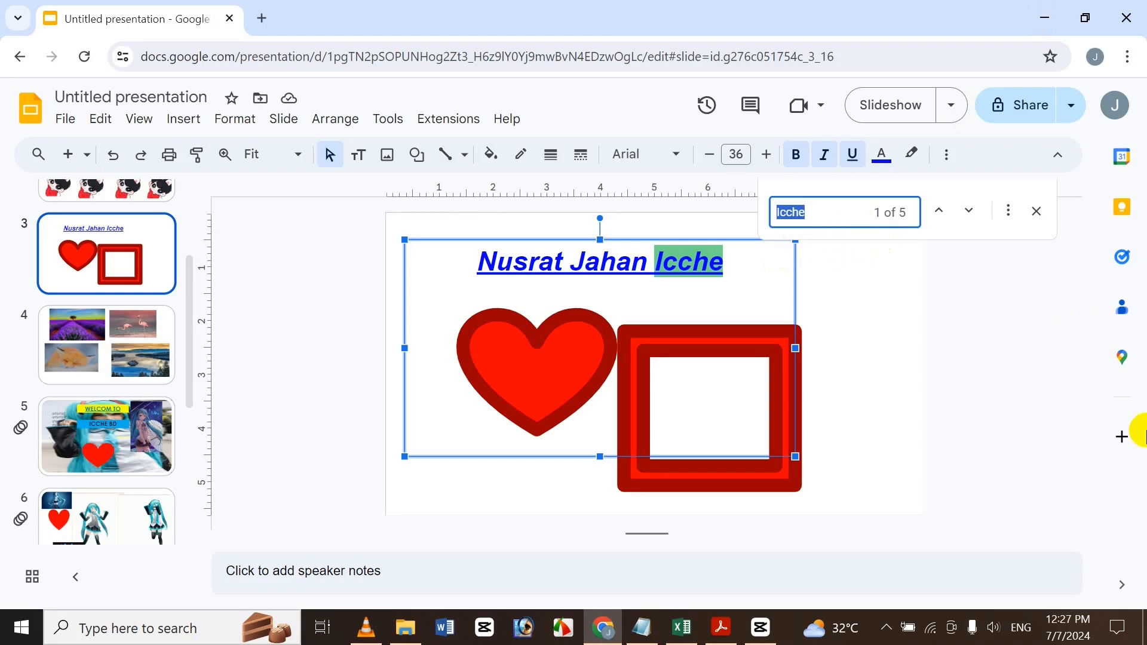
# Step: Open the Find and replace dialog and dismiss it without entering anything
pyautogui.hotkey('ctrl', 'shift', 'h')
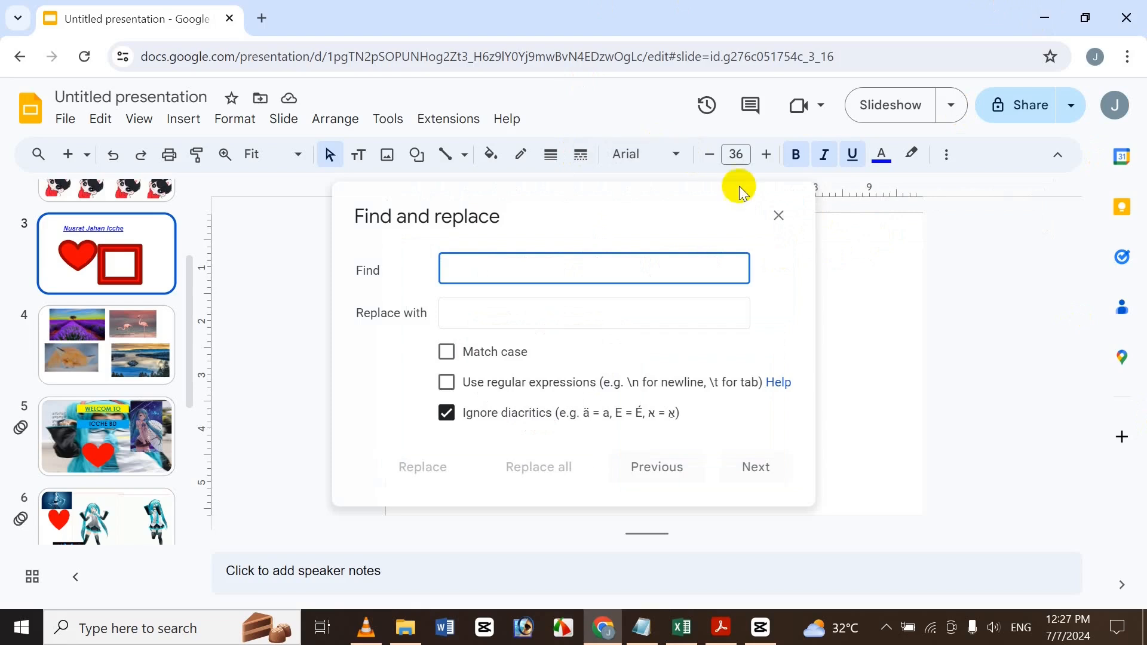
pyautogui.click(773, 209)
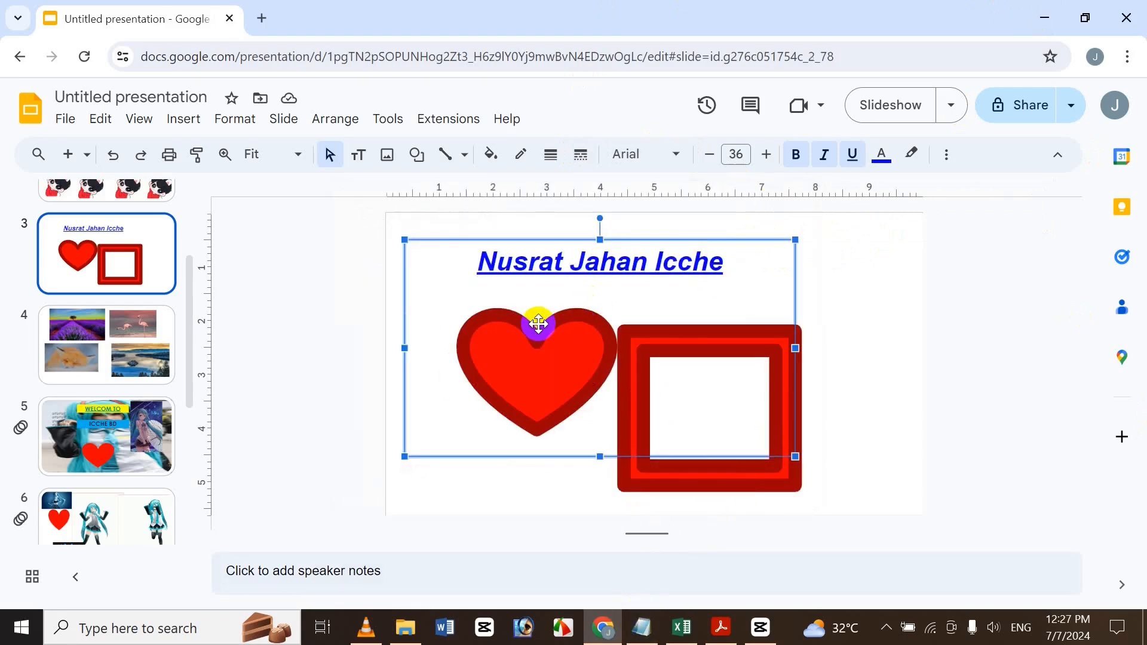
# Step: Find "Icche" again, step forward and back through its matches, then close the search and go to slide 6
pyautogui.hotkey('ctrl', 'f')
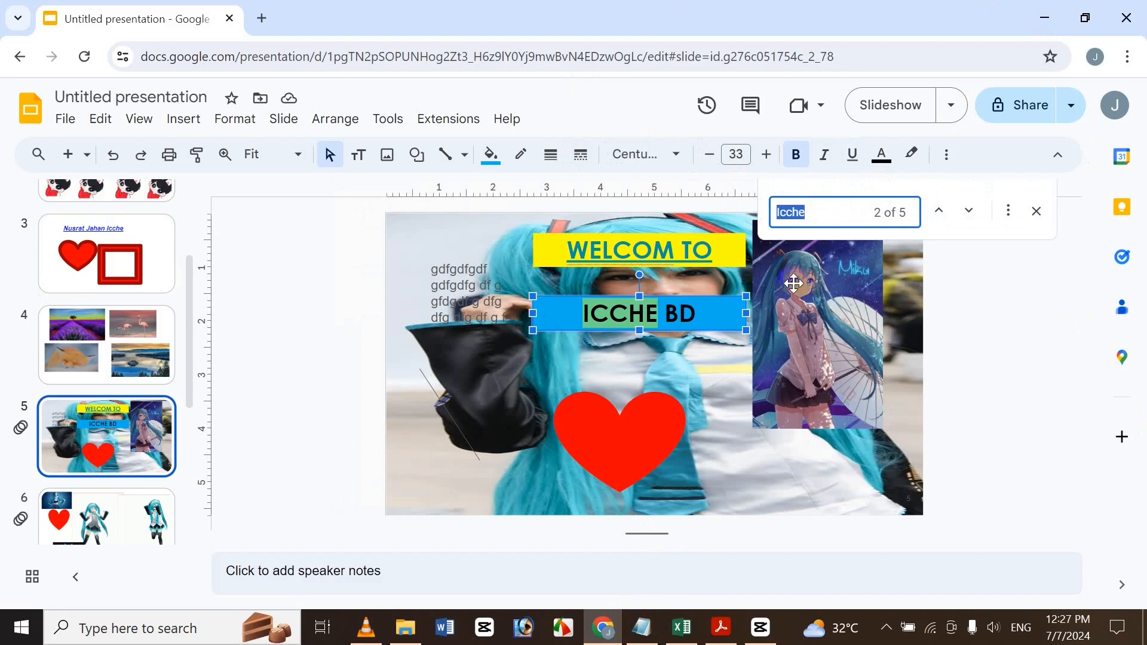
pyautogui.click(969, 210)
pyautogui.click(968, 209)
pyautogui.click(967, 209)
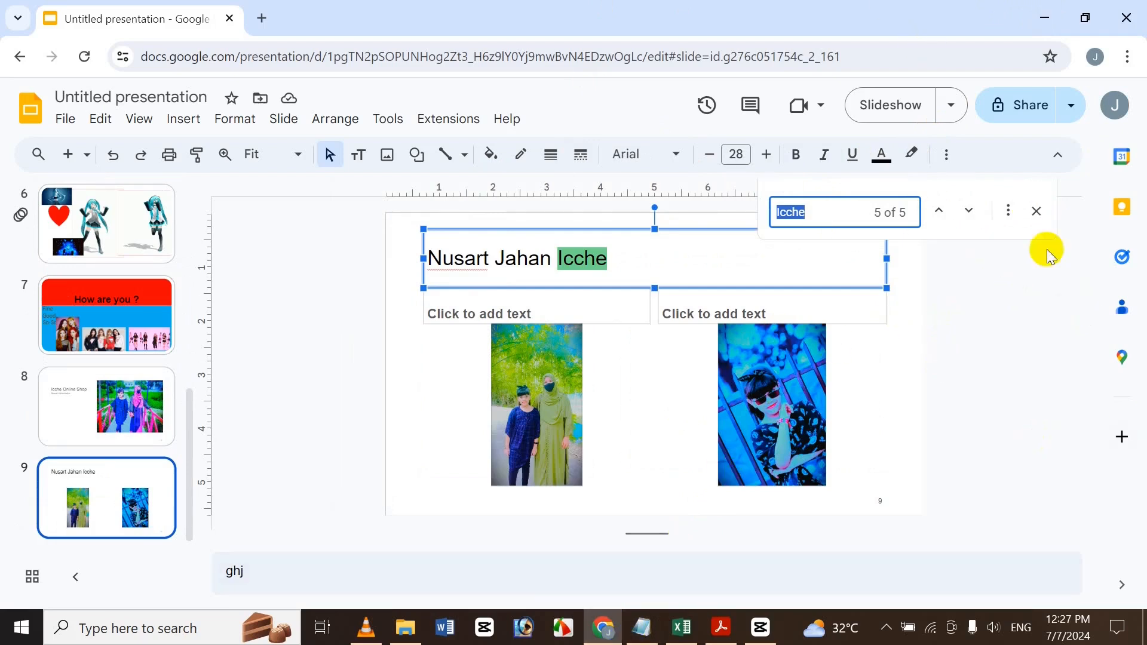
pyautogui.click(943, 218)
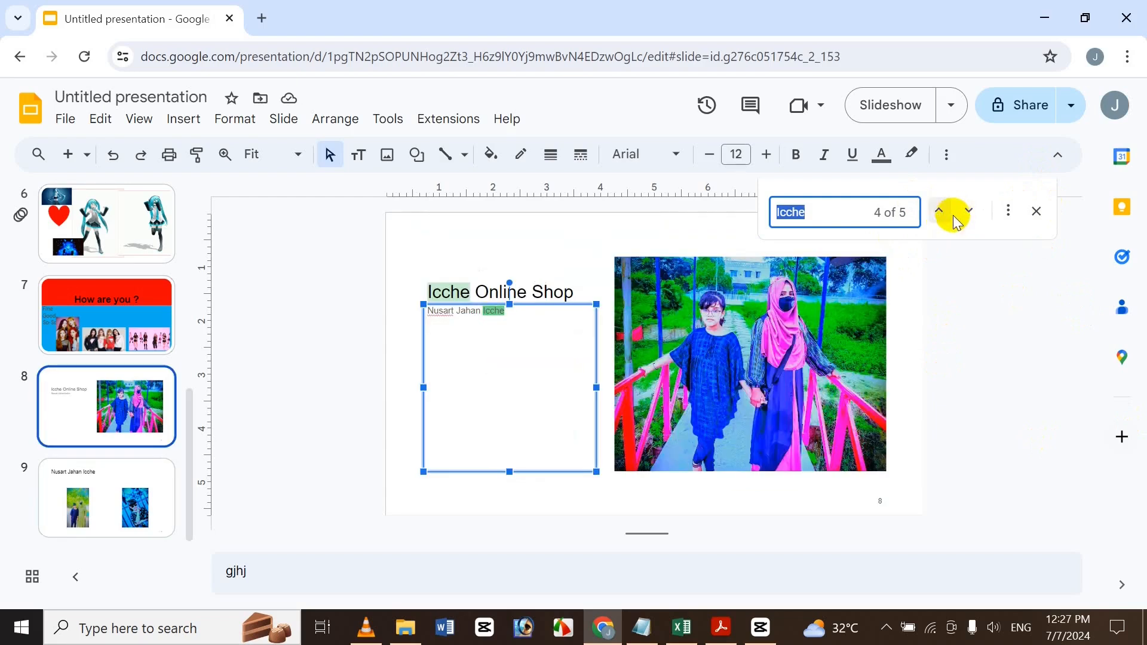
pyautogui.click(1038, 218)
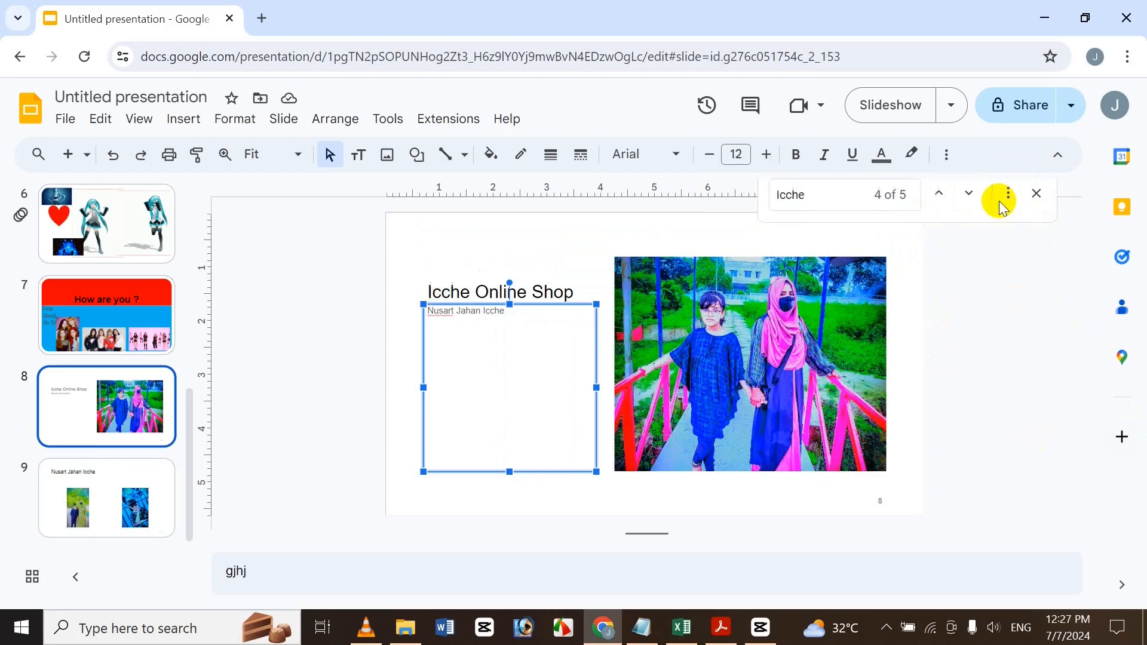
pyautogui.click(130, 239)
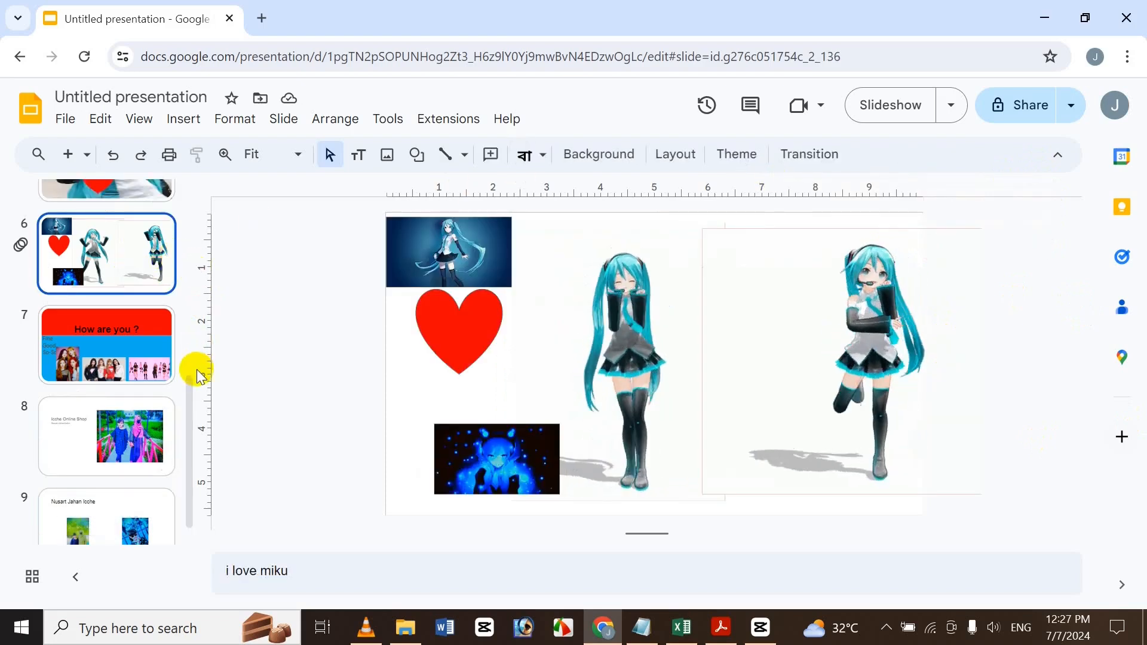
# Step: Go to slide 1, then check the "Find and replace" shortcut in the Excel list and return to the presentation in Google Slides
pyautogui.moveTo(190, 380); pyautogui.dragTo(219, 152)
pyautogui.click(129, 239)
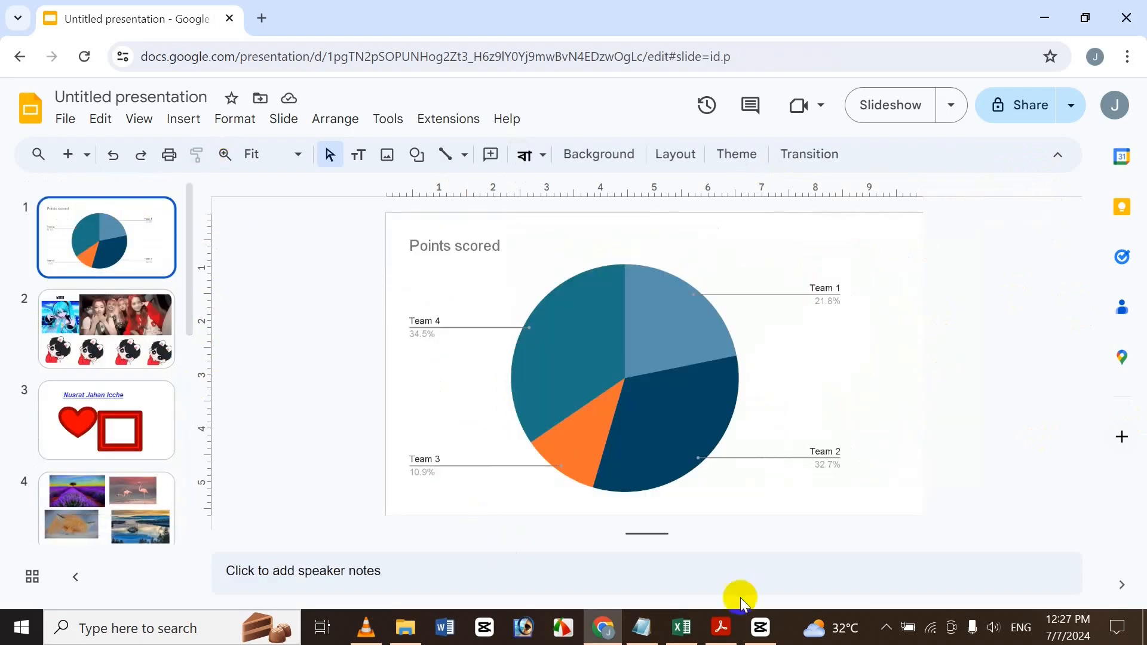
pyautogui.click(681, 640)
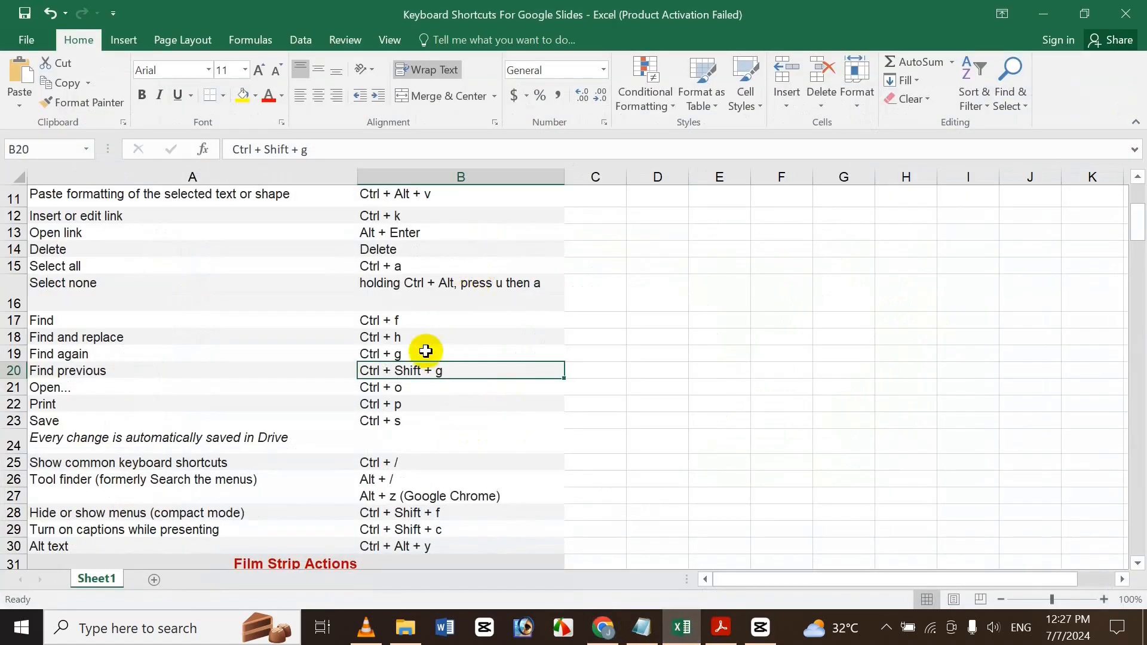
pyautogui.click(404, 339)
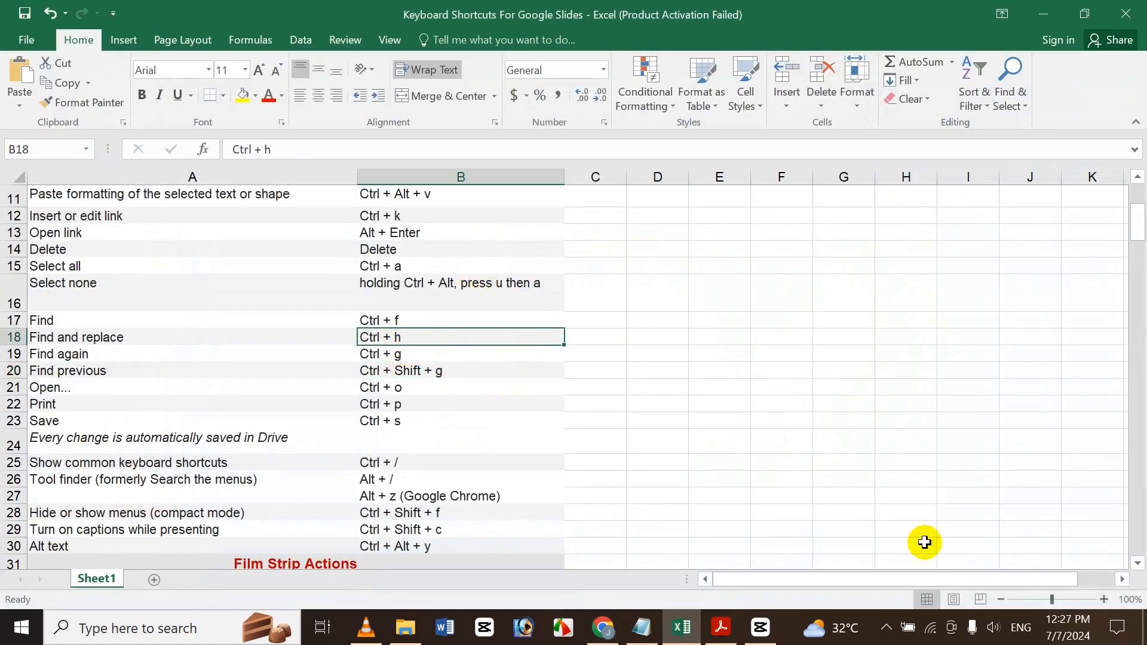
pyautogui.click(611, 620)
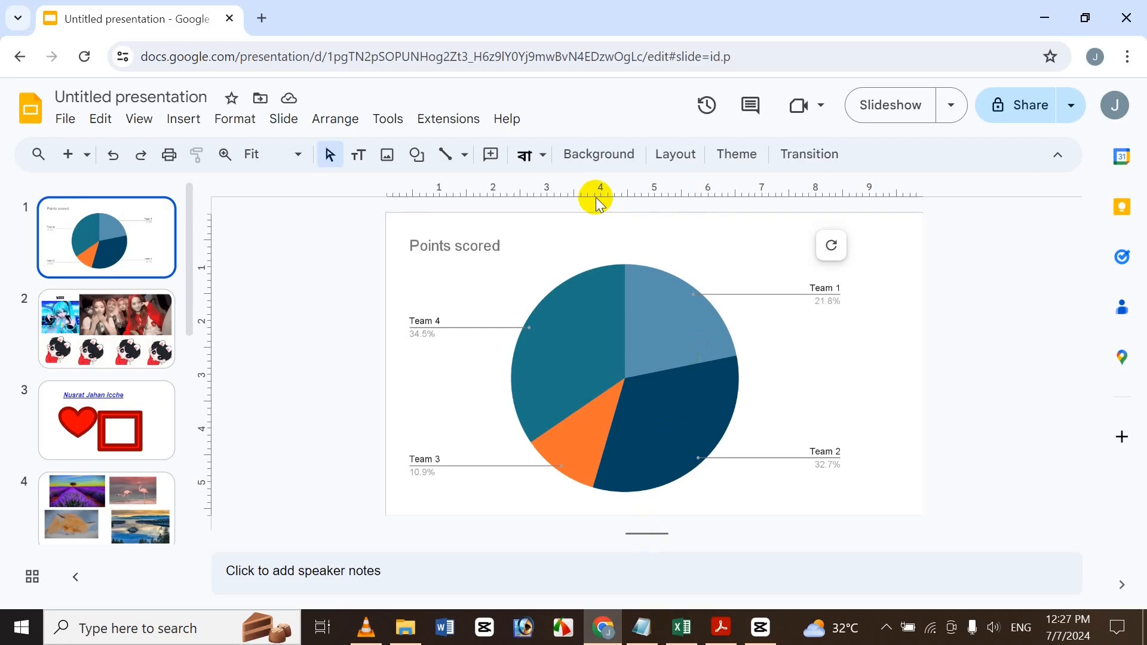
# Step: Open the Find and replace dialog and enter "Icche" as the text to find
pyautogui.hotkey('ctrl', 'h')
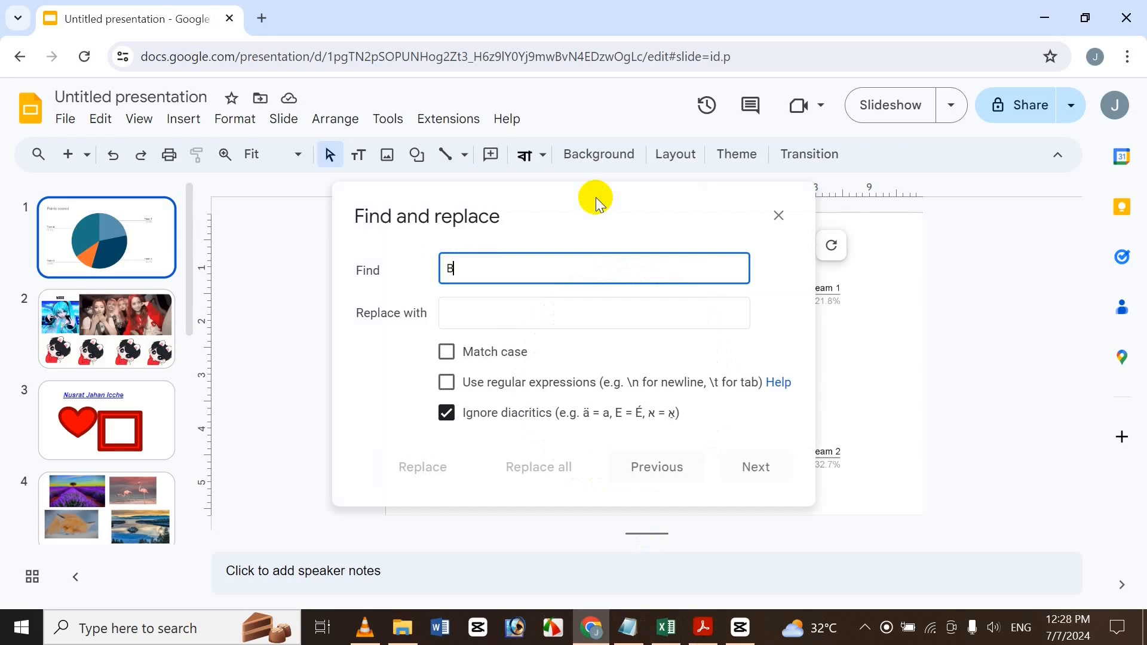
pyautogui.write('D')
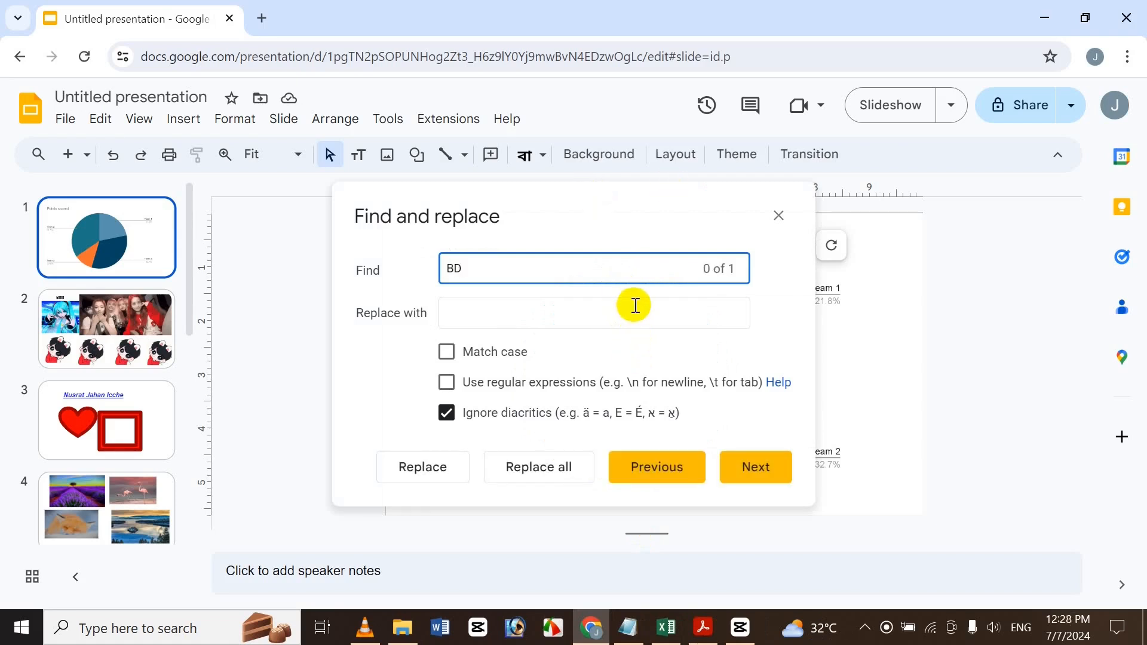
pyautogui.press('BackSpace')
pyautogui.press('BackSpace')
pyautogui.press('BackSpace')
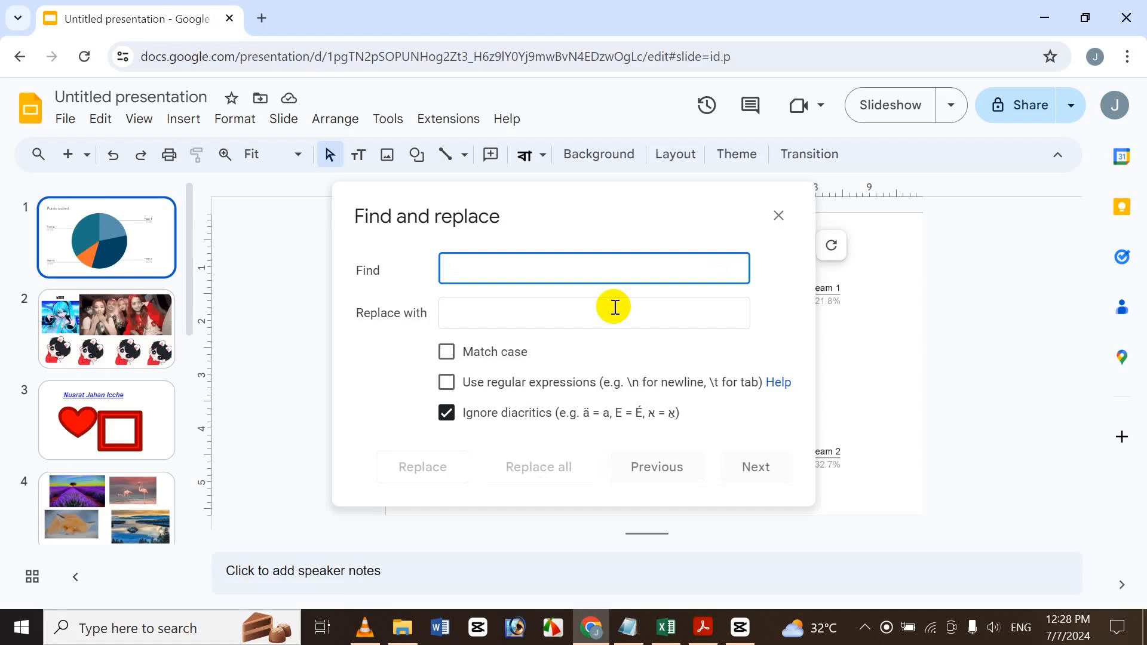
pyautogui.write('Icche')
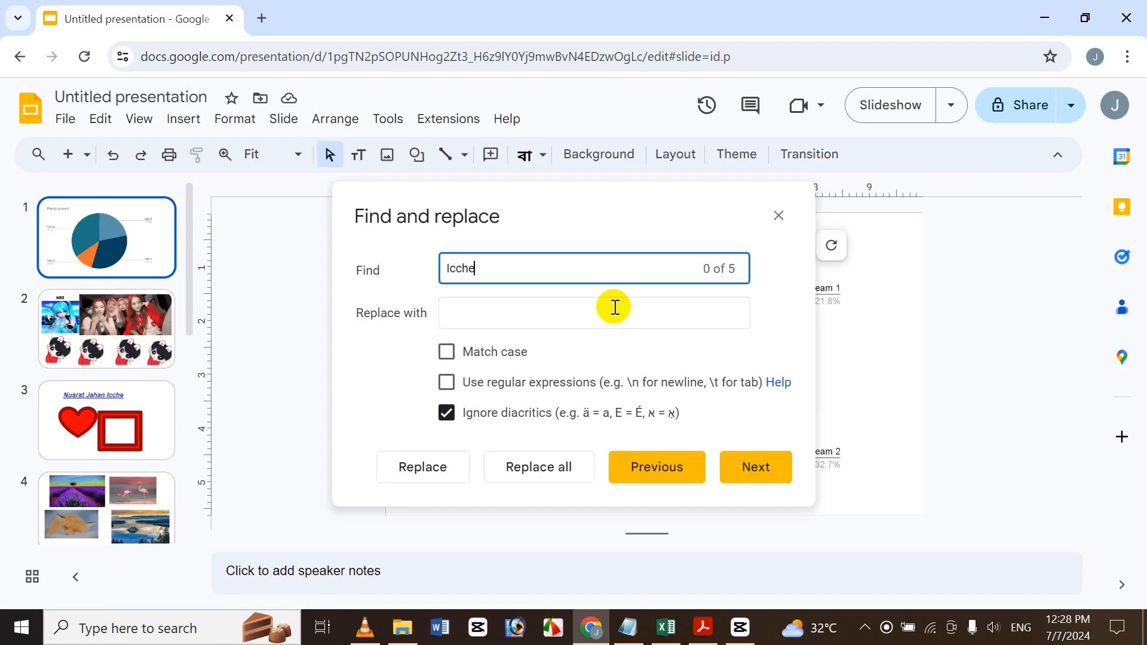
# Step: Move the Find and replace dialog off the slide content and step backward and forward through the "Icche" matches
pyautogui.moveTo(704, 209); pyautogui.dragTo(1000, 239)
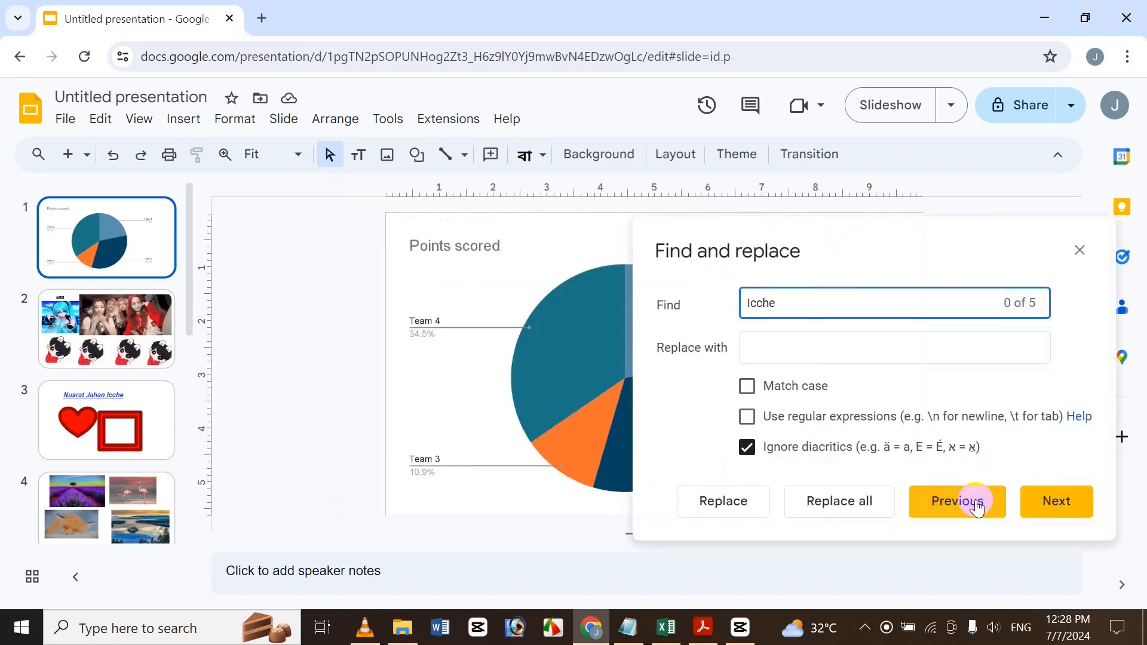
pyautogui.click(976, 507)
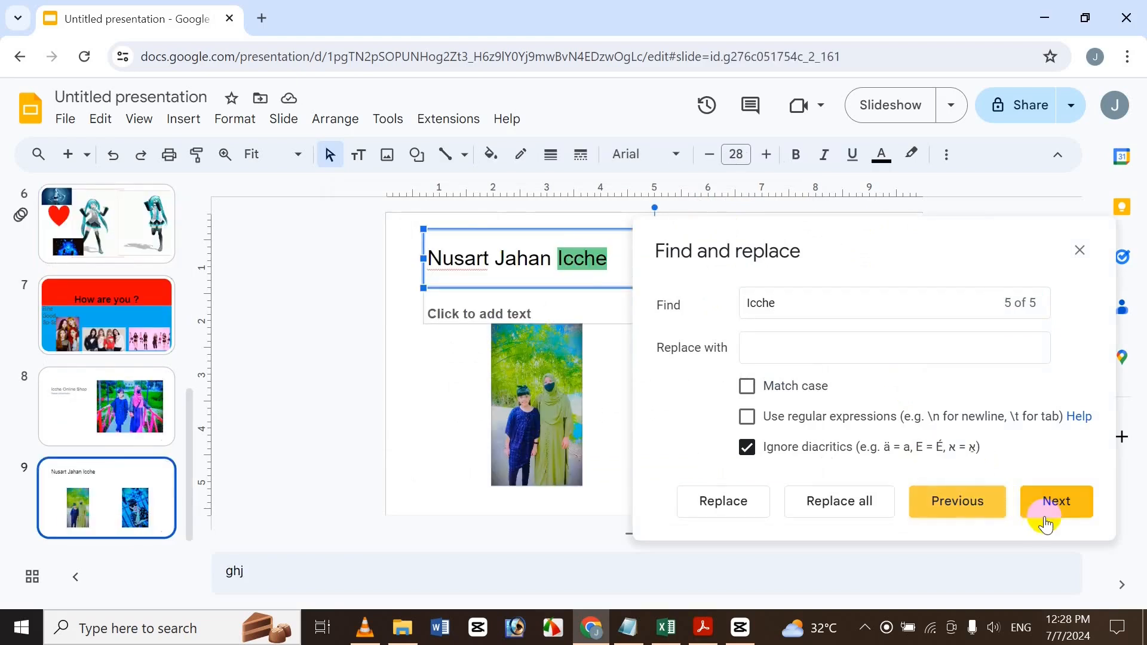
pyautogui.click(1046, 524)
pyautogui.click(1054, 521)
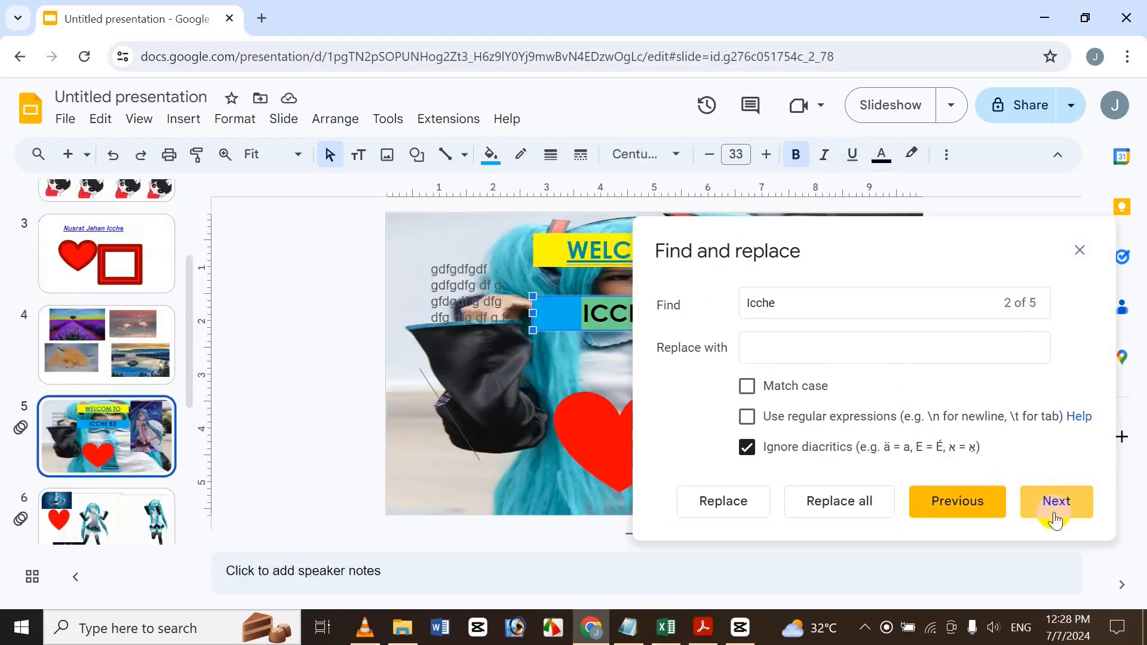
pyautogui.click(1056, 518)
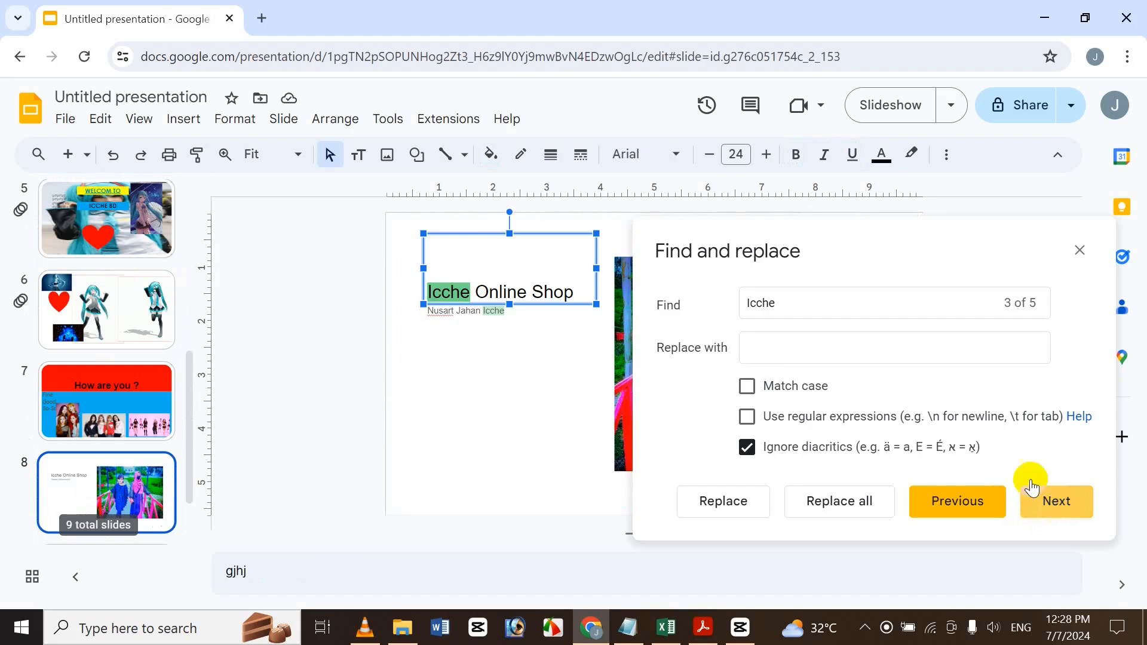
pyautogui.click(990, 511)
pyautogui.click(990, 511)
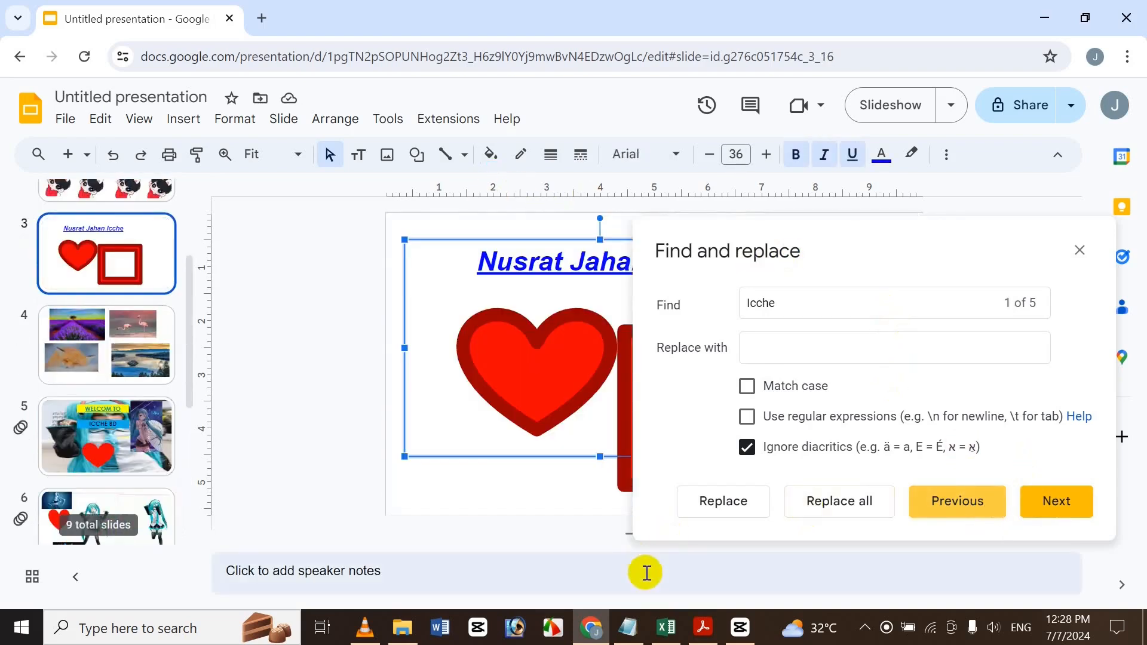
# Step: Check the "Find again" shortcut in the Excel list and return to the presentation in Google Slides
pyautogui.click(666, 627)
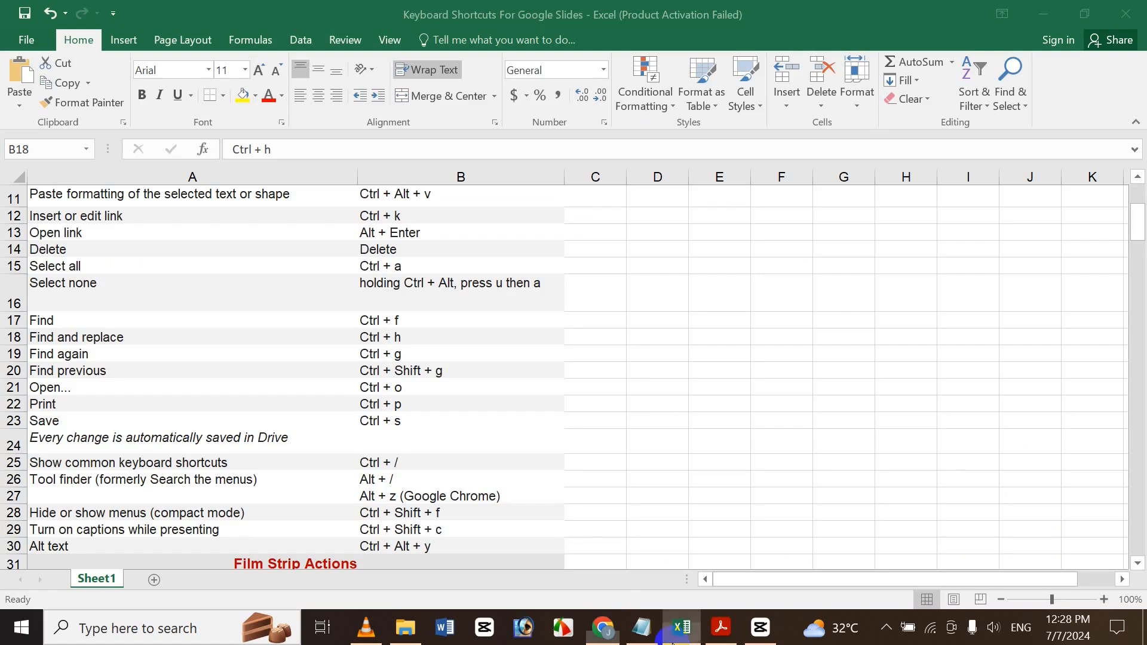
pyautogui.click(421, 355)
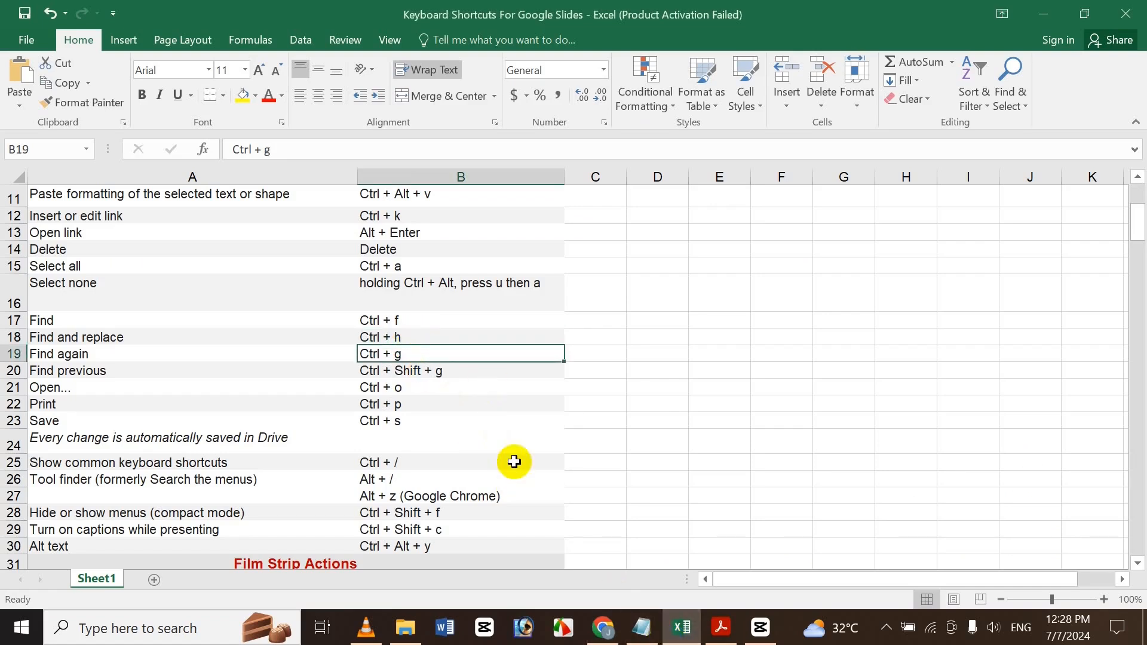
pyautogui.click(603, 627)
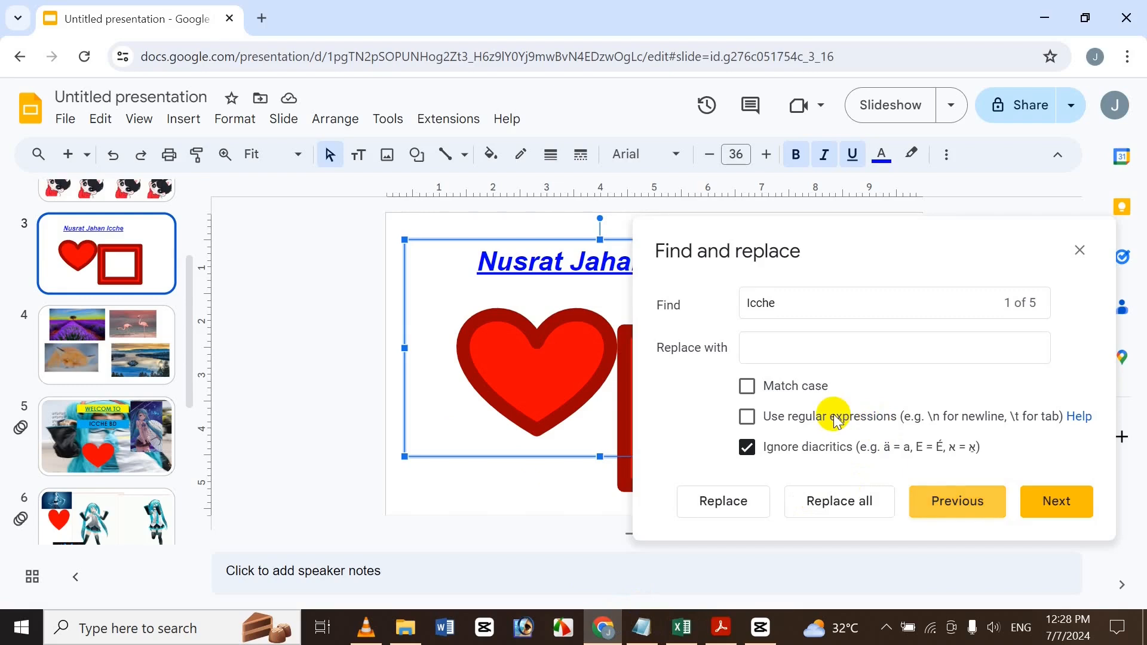
# Step: Open the browser's find bar, then step back and forward through the "Icche" matches using the Find and replace dialog
pyautogui.click(843, 311)
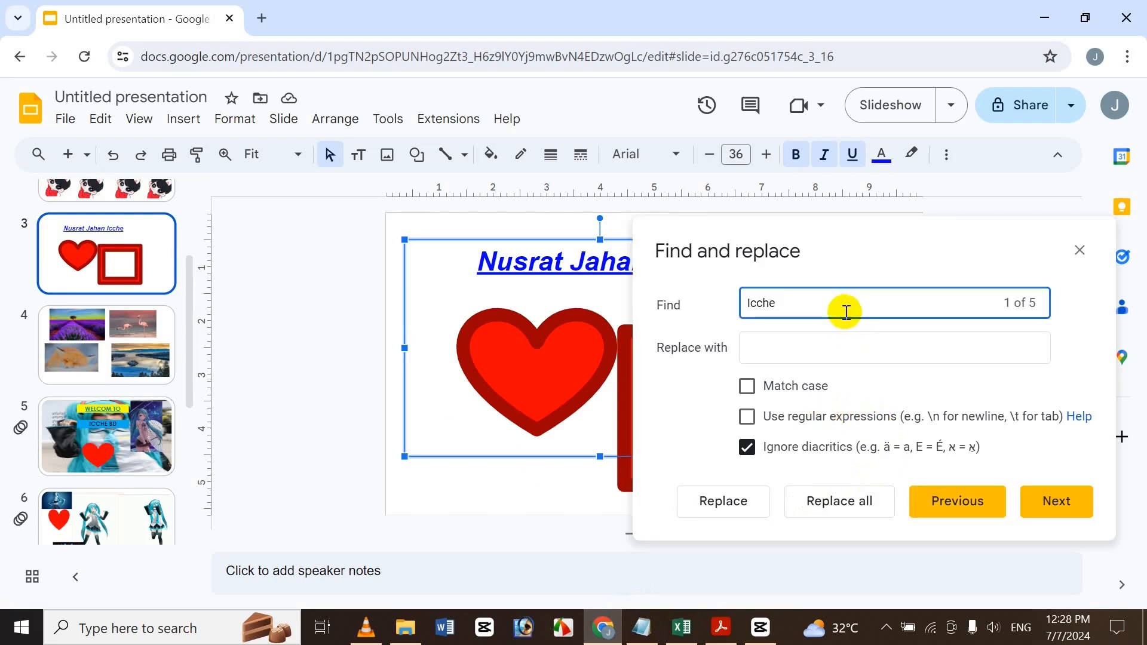
pyautogui.hotkey('ctrl', 'f')
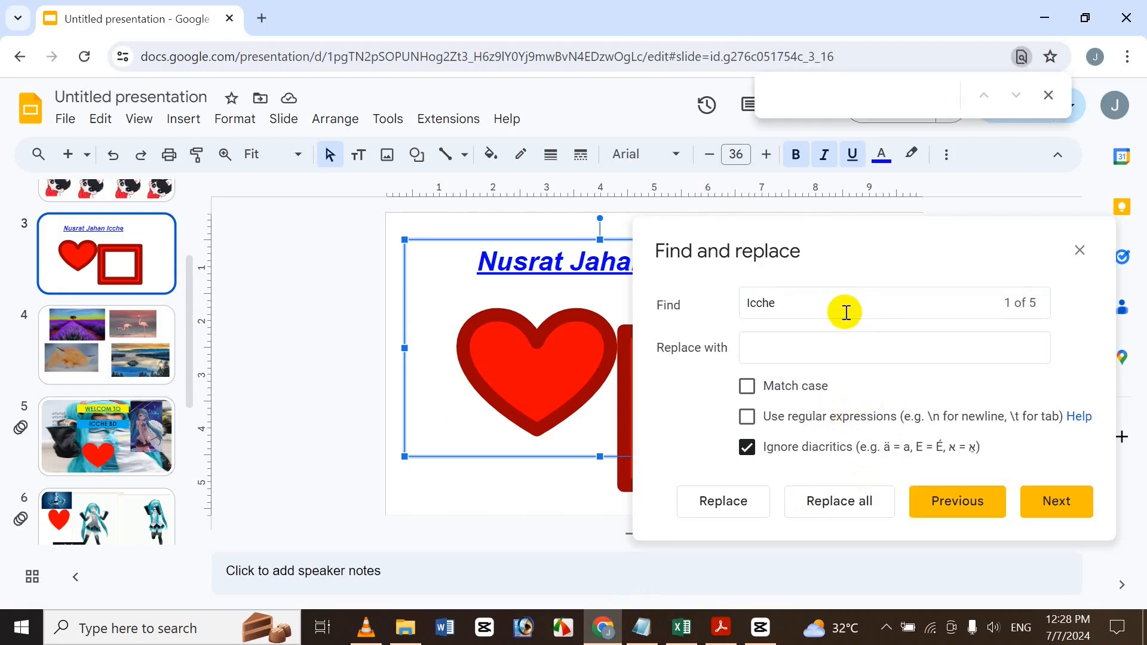
pyautogui.click(871, 307)
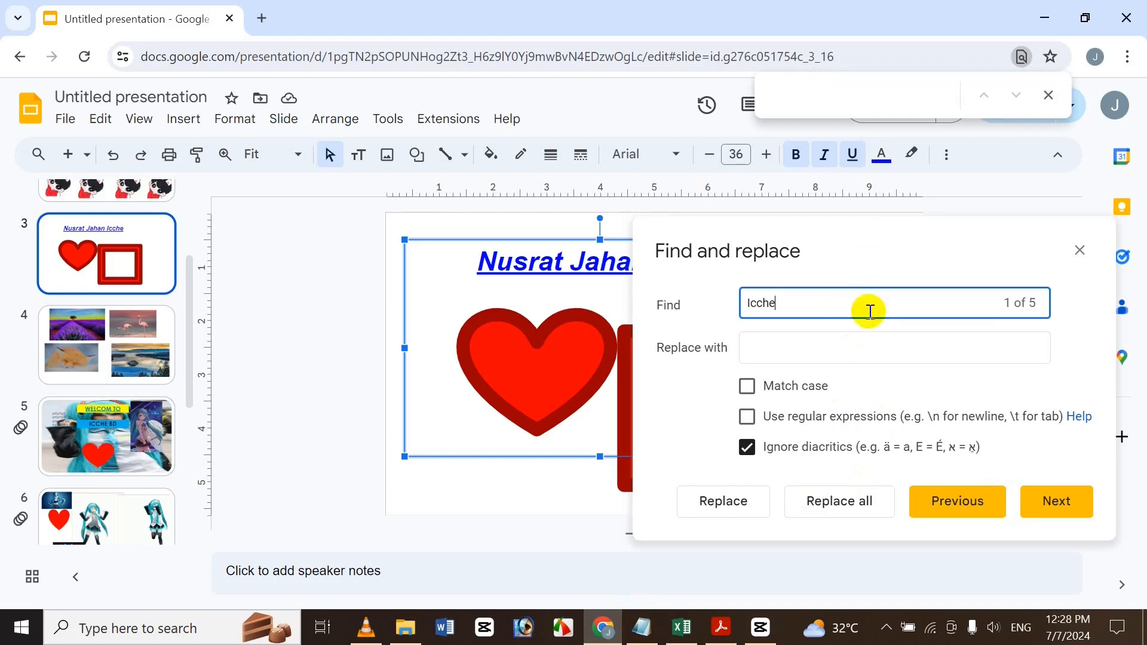
pyautogui.click(988, 514)
pyautogui.click(988, 514)
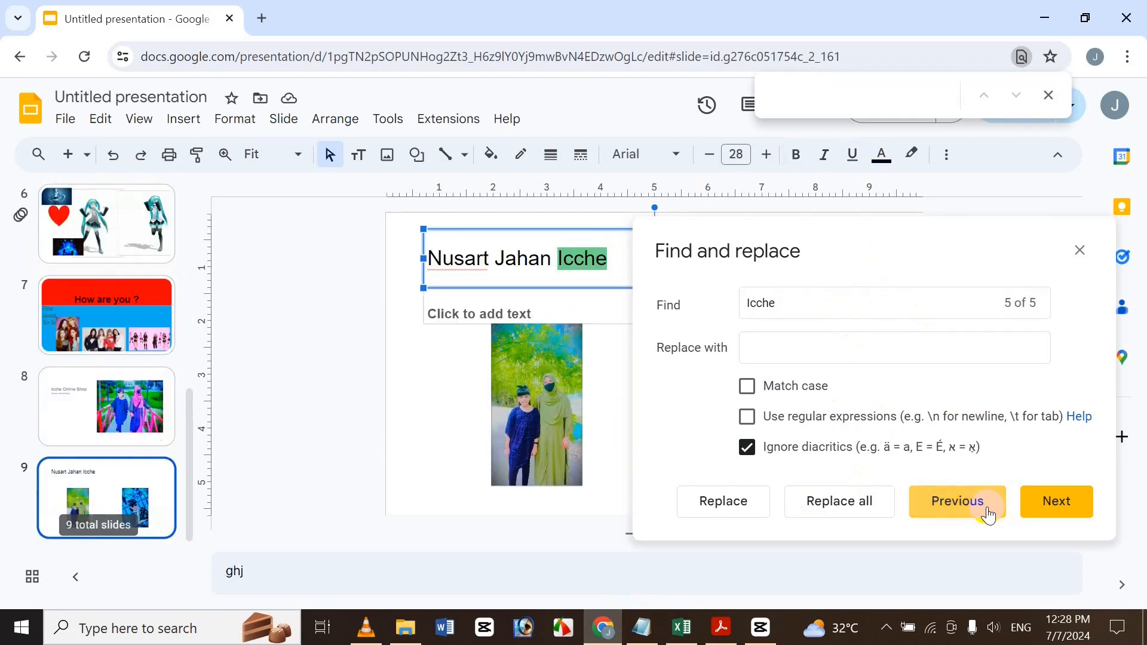
pyautogui.click(1074, 508)
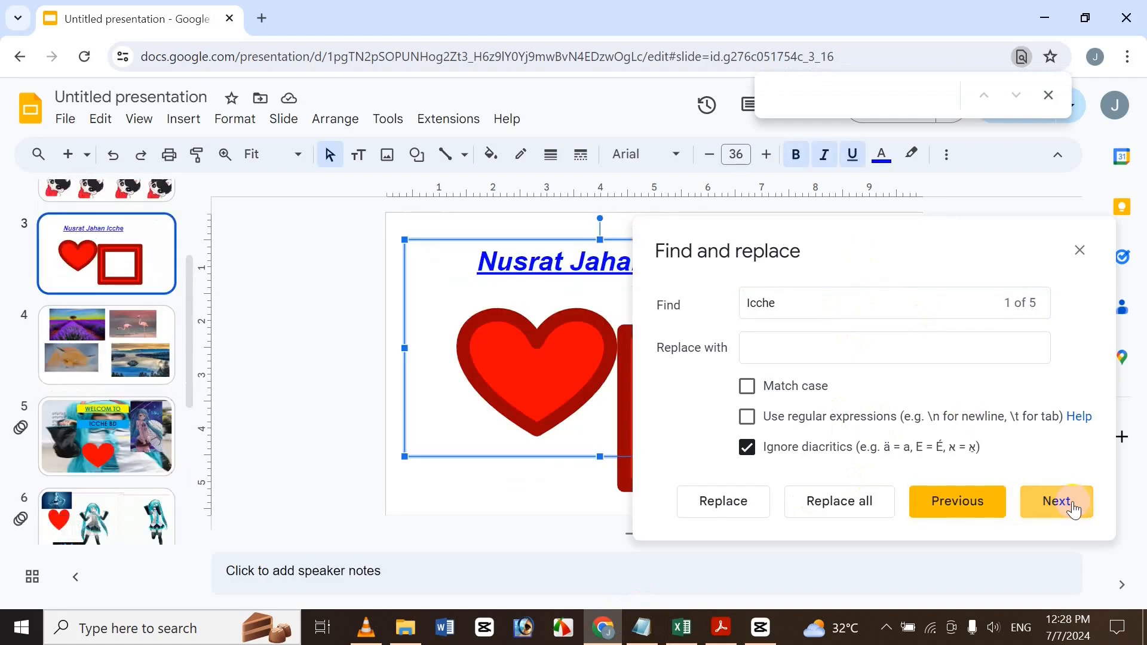
# Step: Review the find shortcuts in the Excel list again, return to Google Slides and close the browser's find bar
pyautogui.click(682, 626)
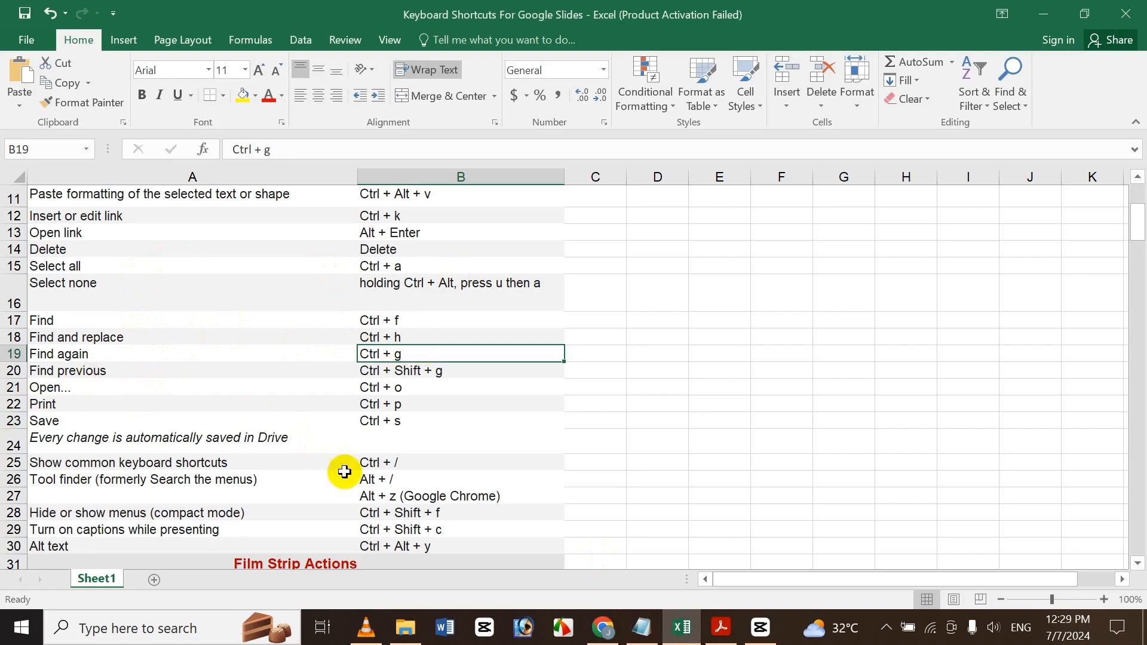
pyautogui.click(604, 626)
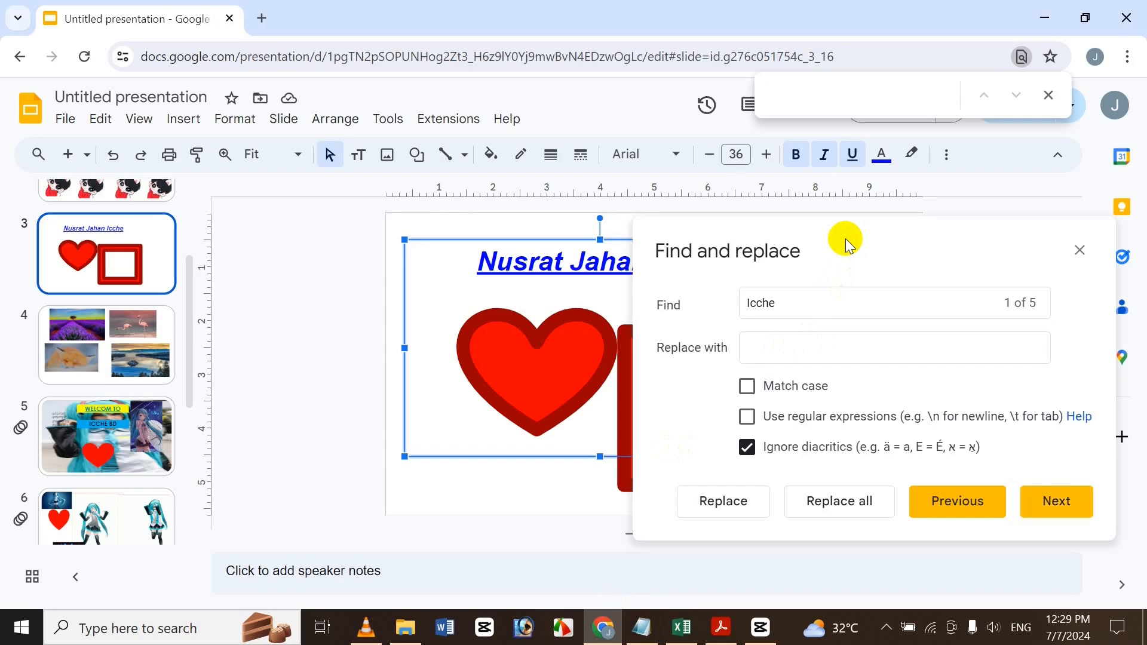
pyautogui.click(1050, 95)
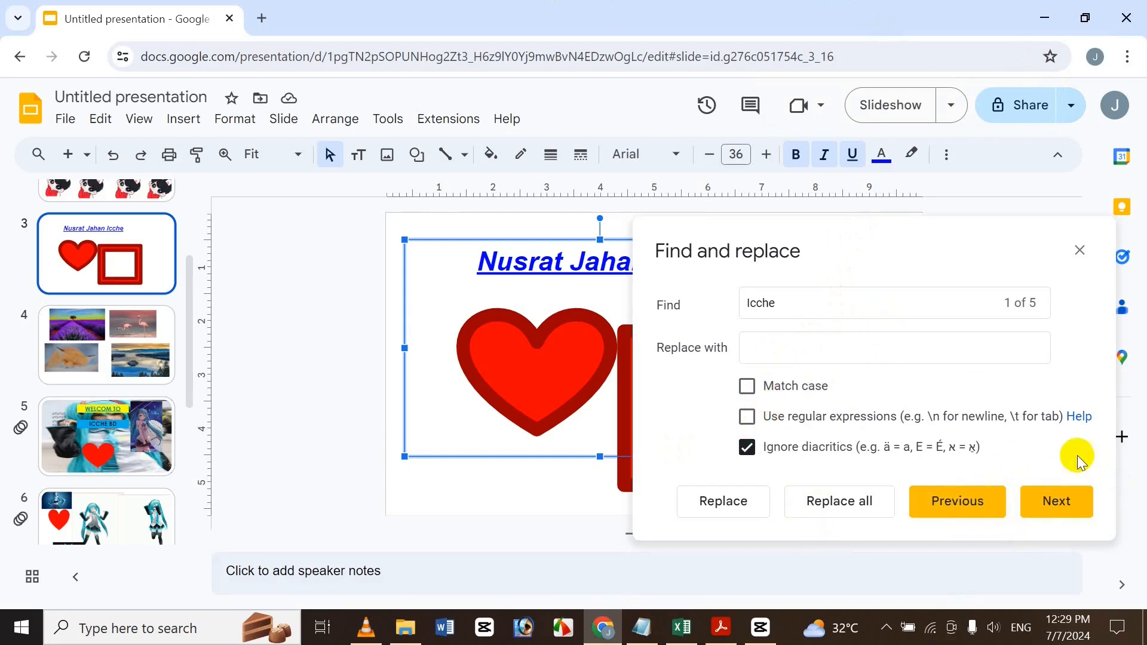
# Step: Replace all occurrences of "Icche" in the presentation with "Rakhi"
pyautogui.click(944, 354)
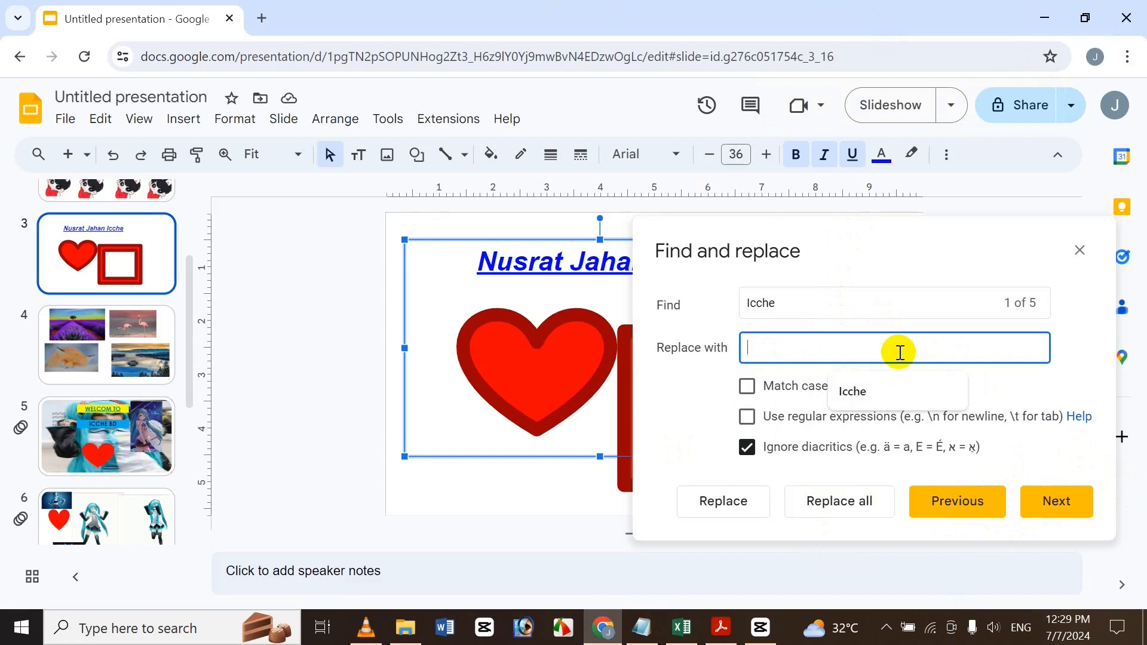
pyautogui.write('Rakhi')
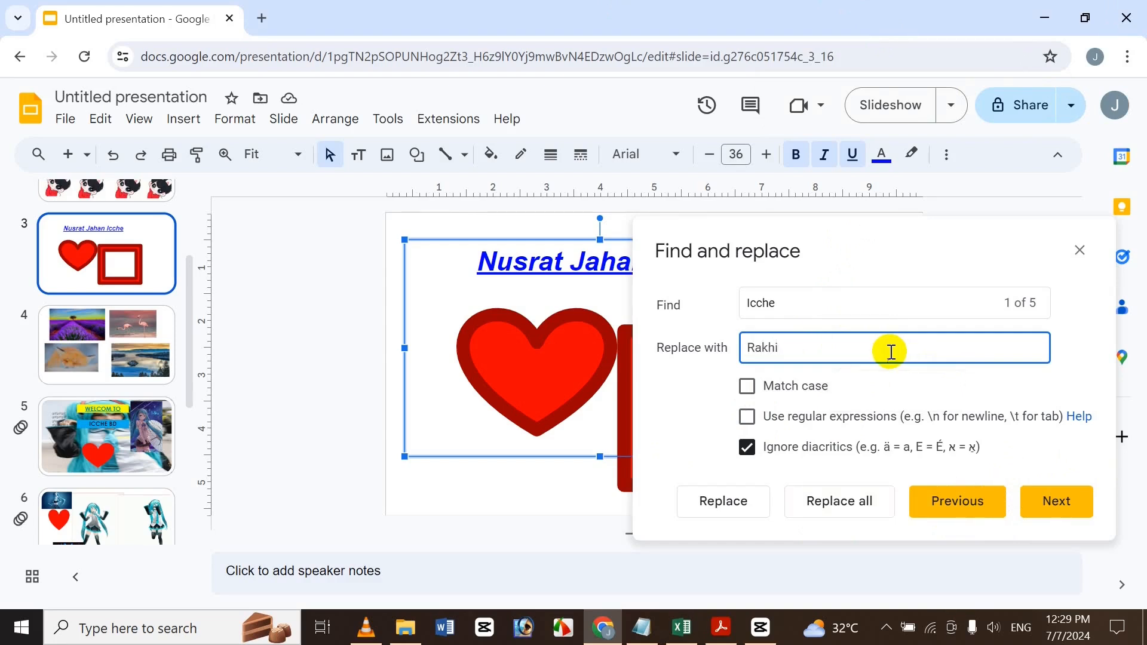
pyautogui.click(836, 502)
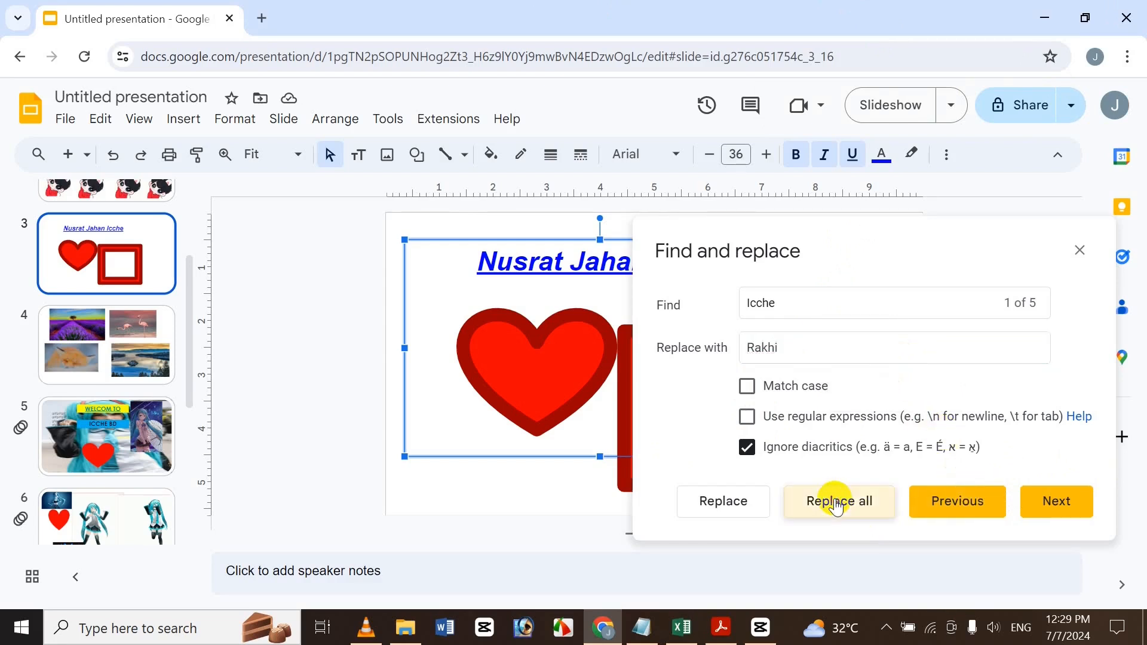
# Step: Replace all occurrences of "Rakhi" with "Icche" to restore the original wording, then close the Find and replace dialog
pyautogui.doubleClick(796, 314)
pyautogui.write('Rakhi')
pyautogui.doubleClick(806, 347)
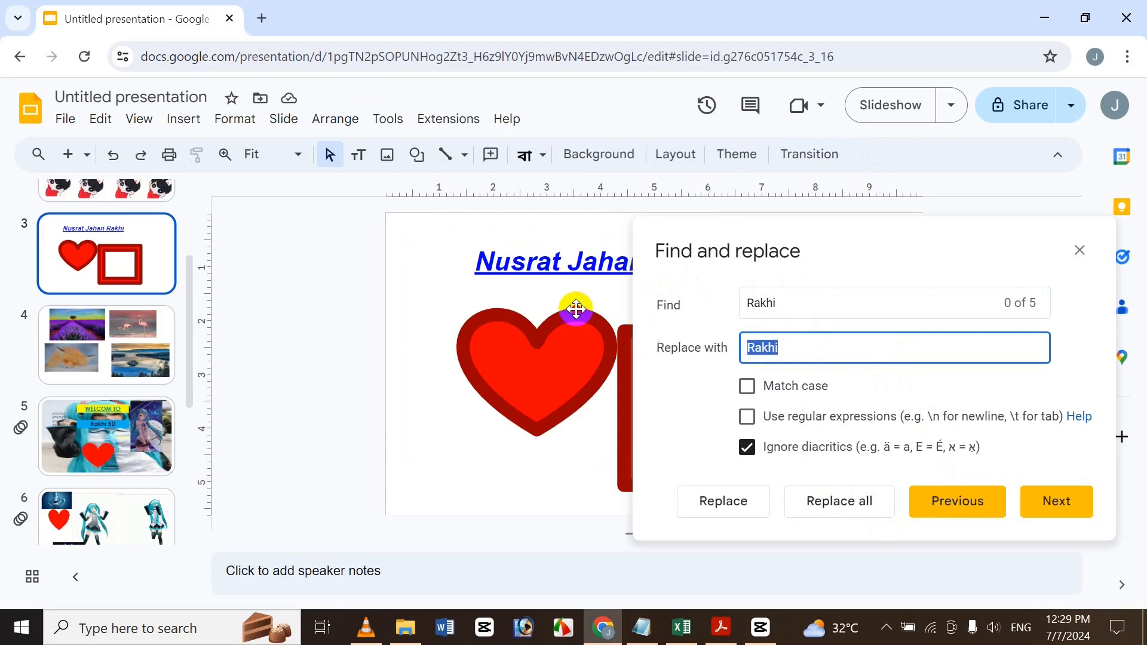
pyautogui.write('Icche')
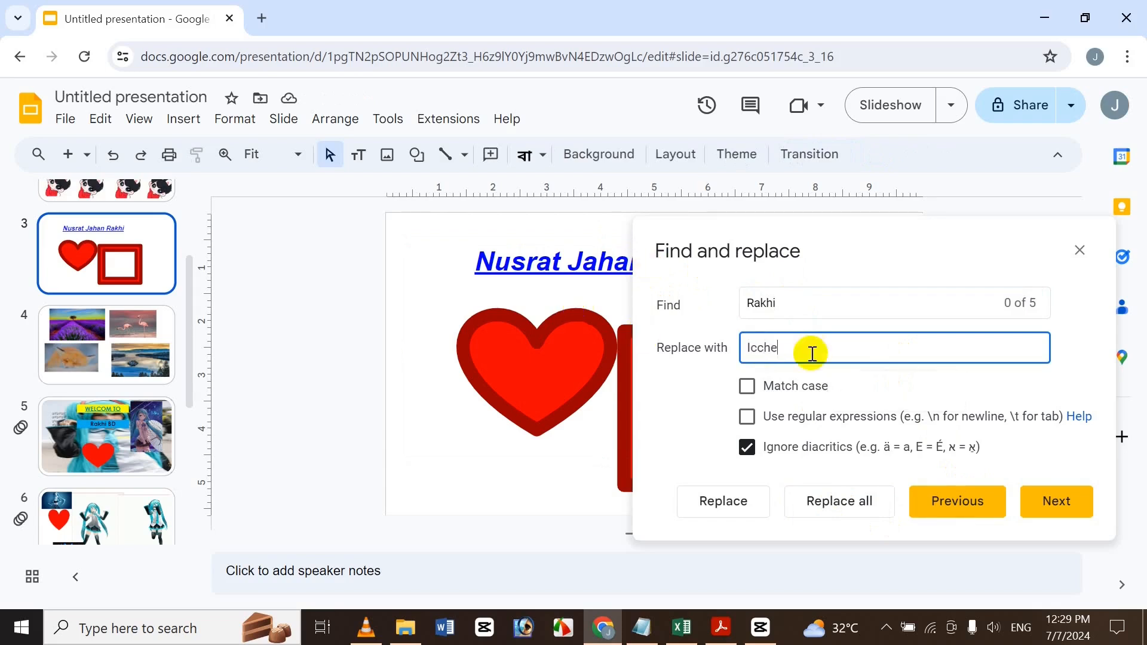
pyautogui.click(962, 501)
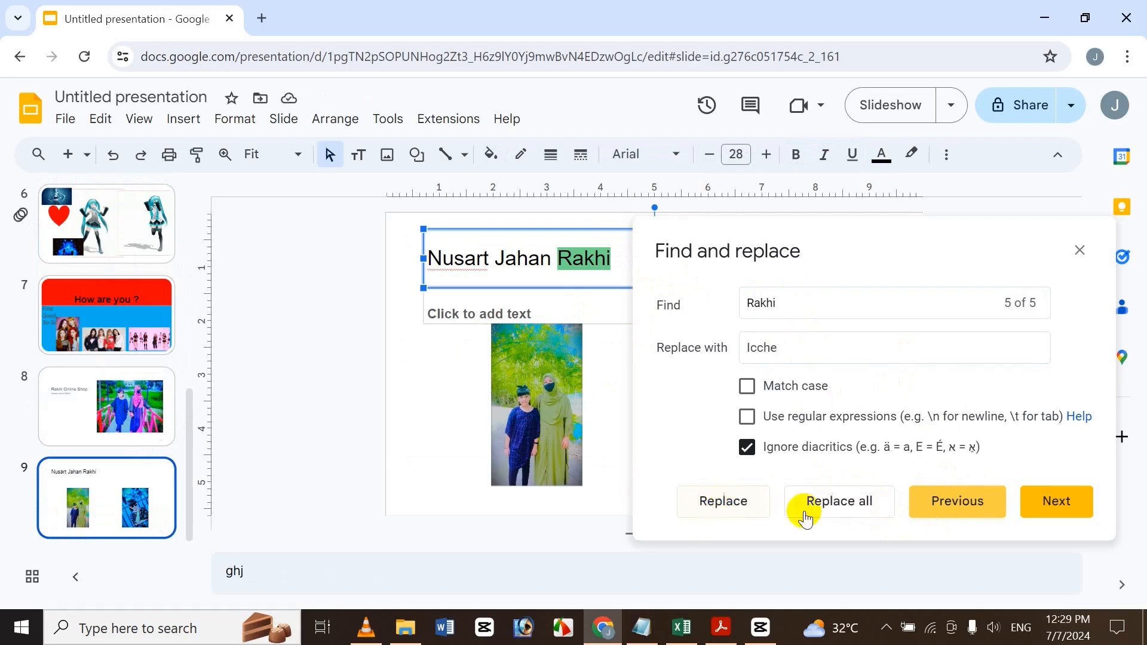
pyautogui.click(839, 517)
pyautogui.click(841, 517)
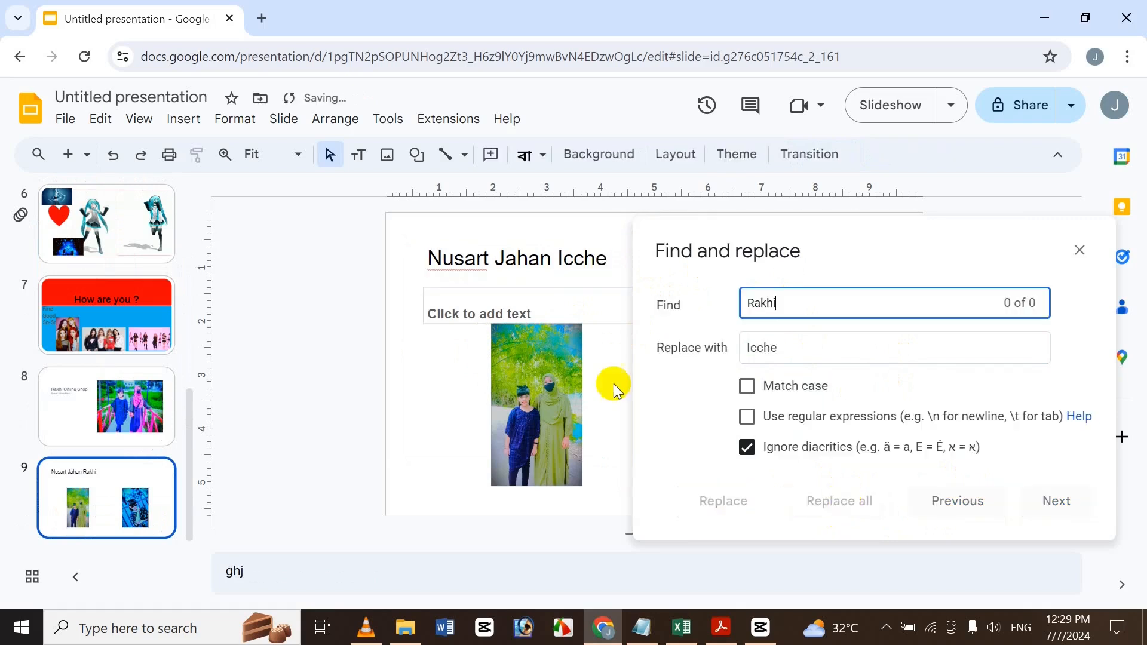
pyautogui.click(1082, 251)
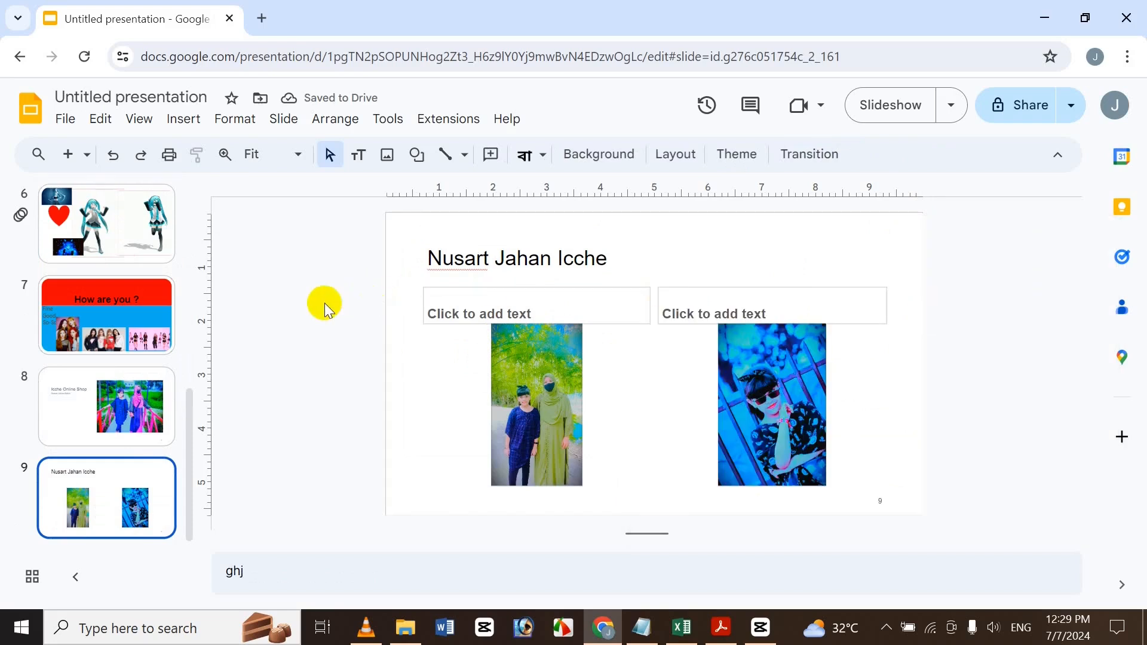
# Step: Return to slide 1, then switch to the Excel list and check the "Find previous" shortcut
pyautogui.moveTo(187, 422); pyautogui.dragTo(197, 221)
pyautogui.click(142, 242)
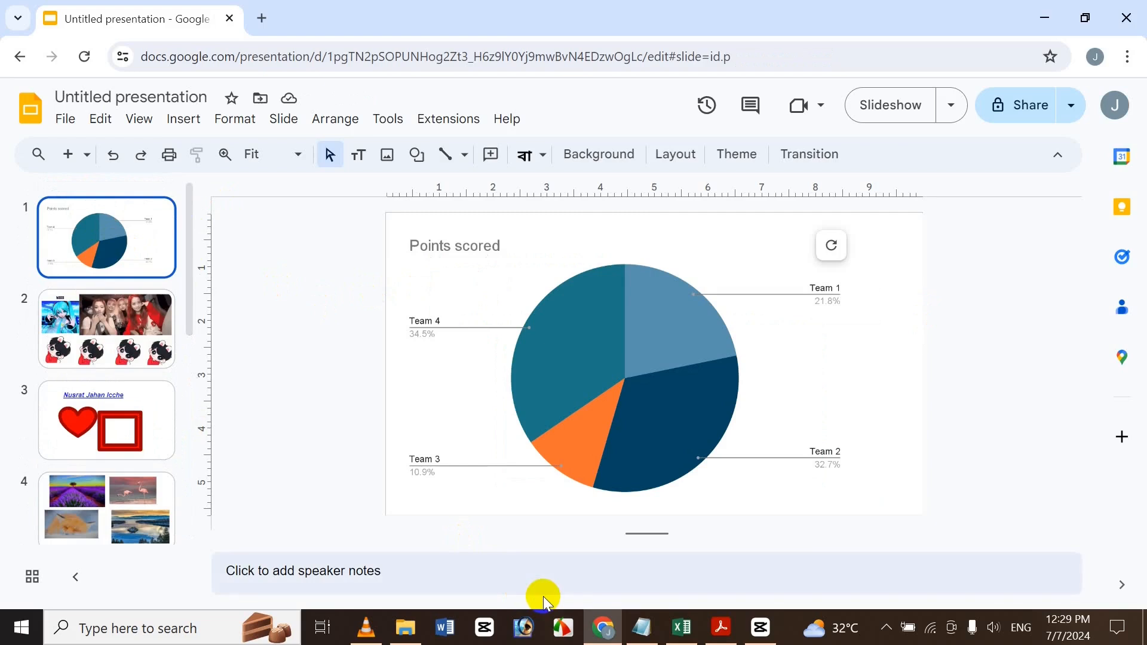
pyautogui.click(681, 627)
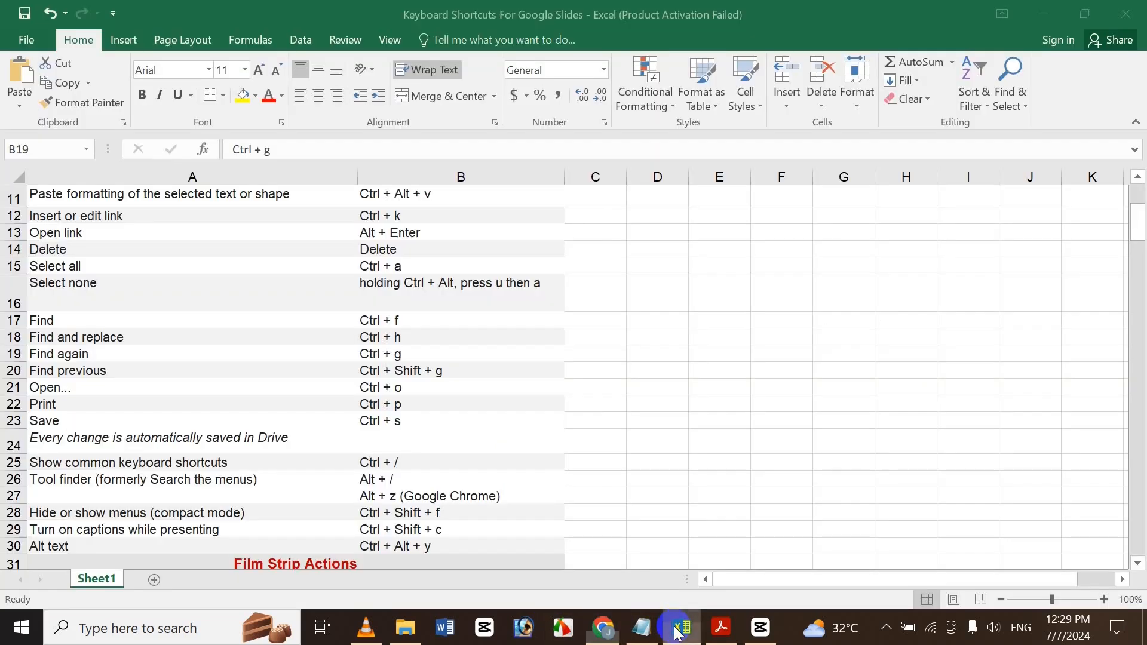
pyautogui.click(448, 372)
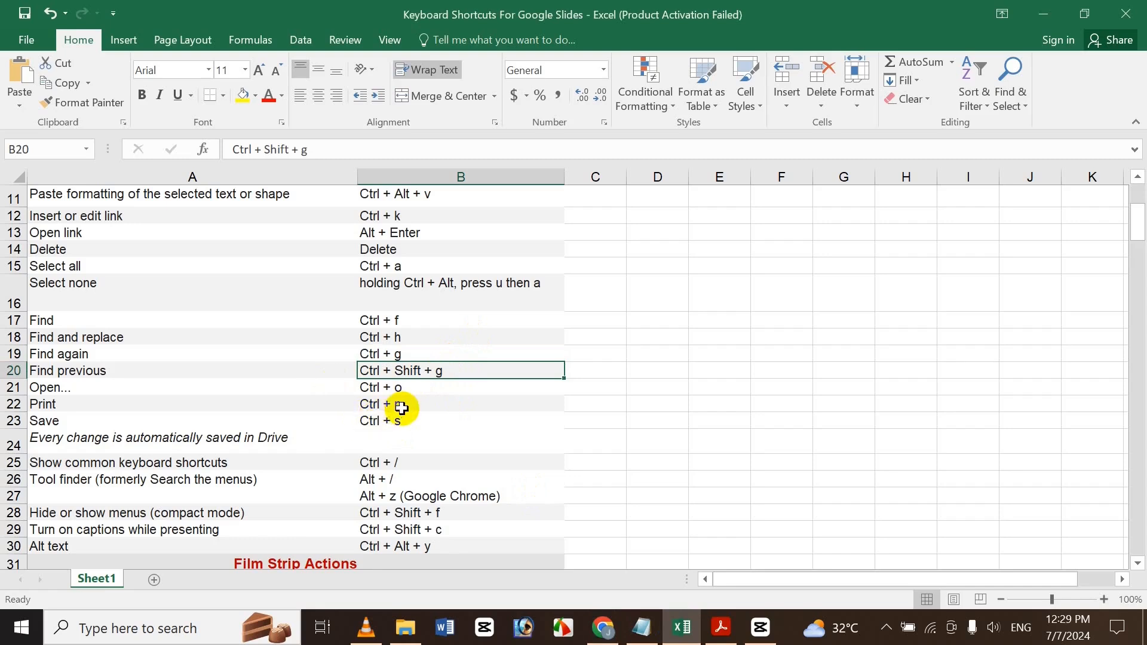
# Step: Switch to Google Slides, open the recent presentation showing a red line with a diamond end, and close it again
pyautogui.click(399, 402)
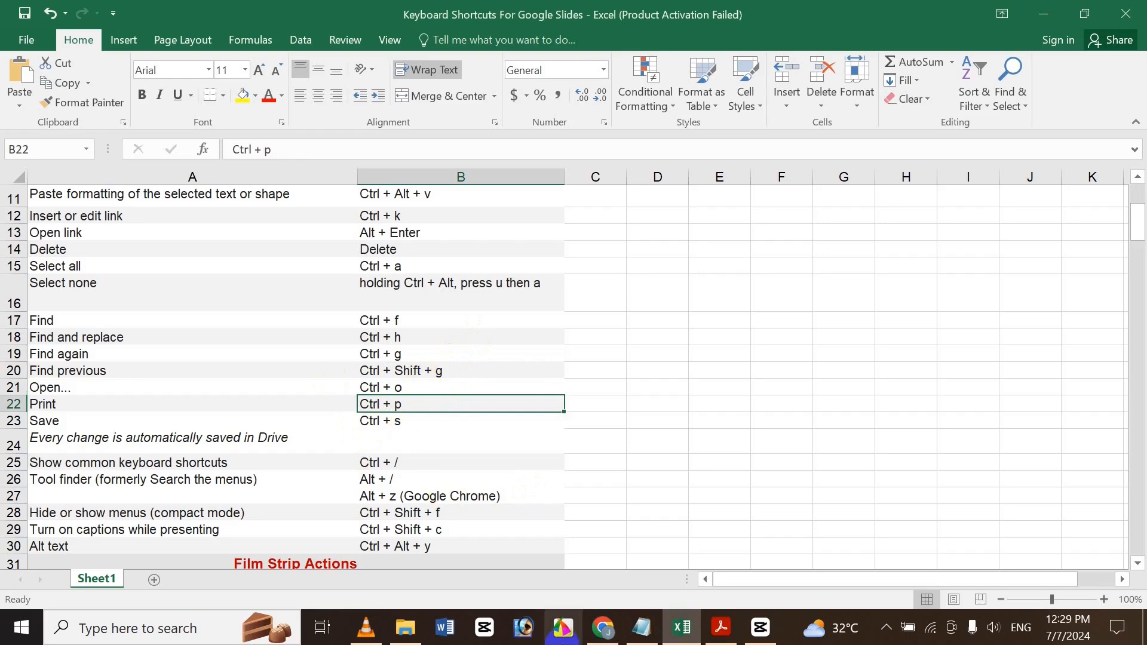
pyautogui.click(602, 628)
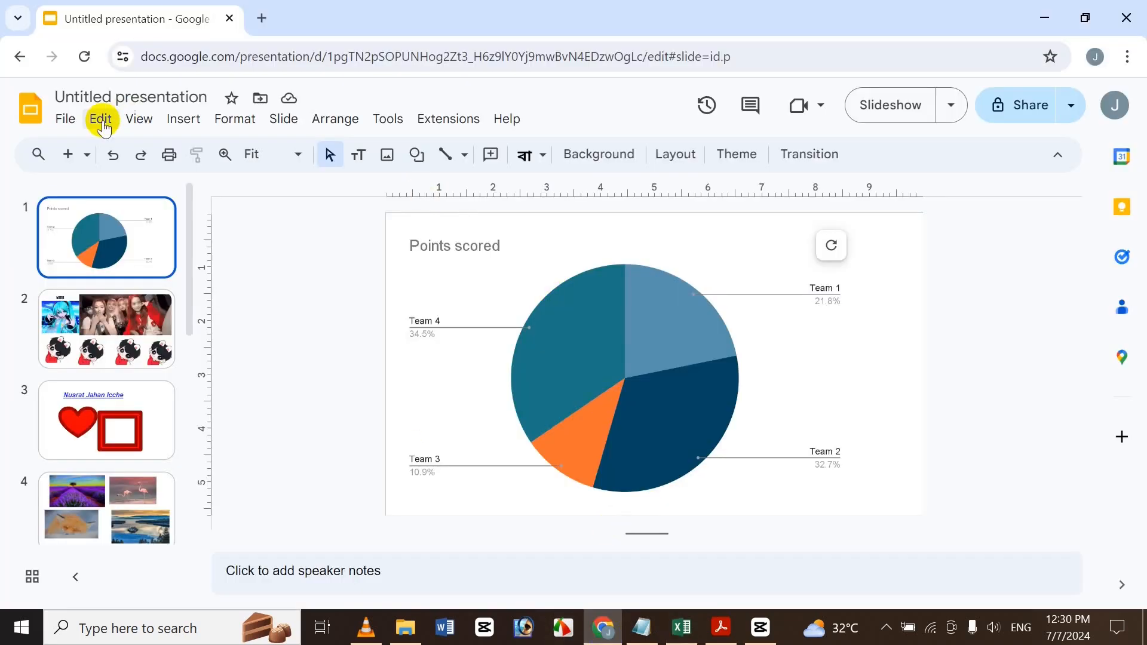
pyautogui.hotkey('ctrl', 'o')
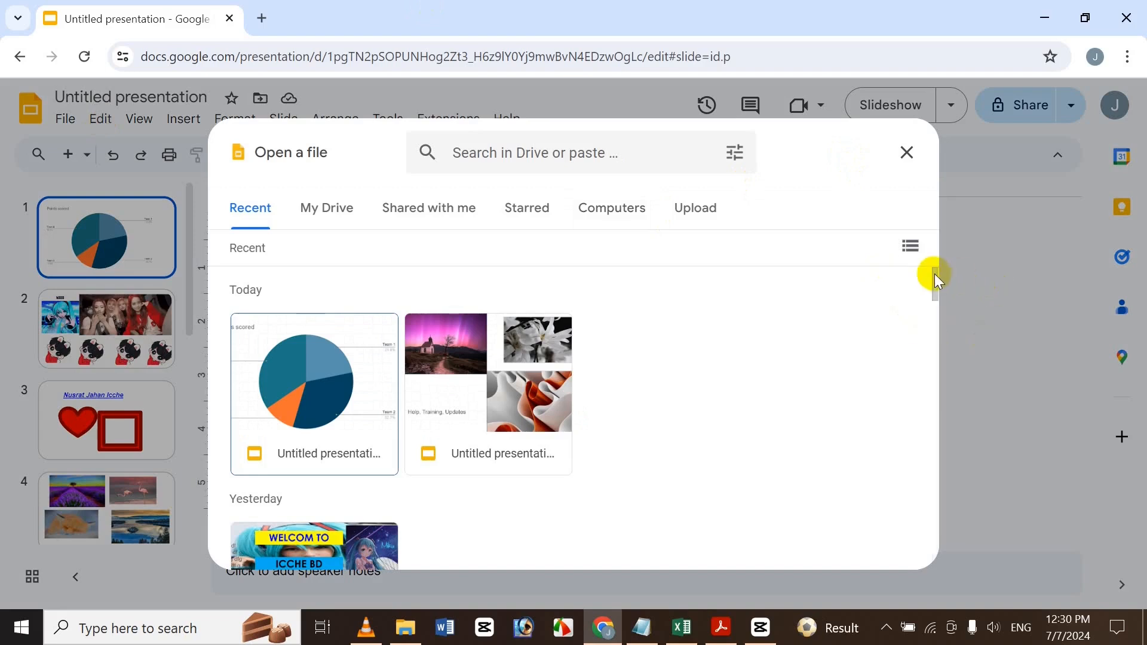
pyautogui.moveTo(940, 282); pyautogui.dragTo(941, 431)
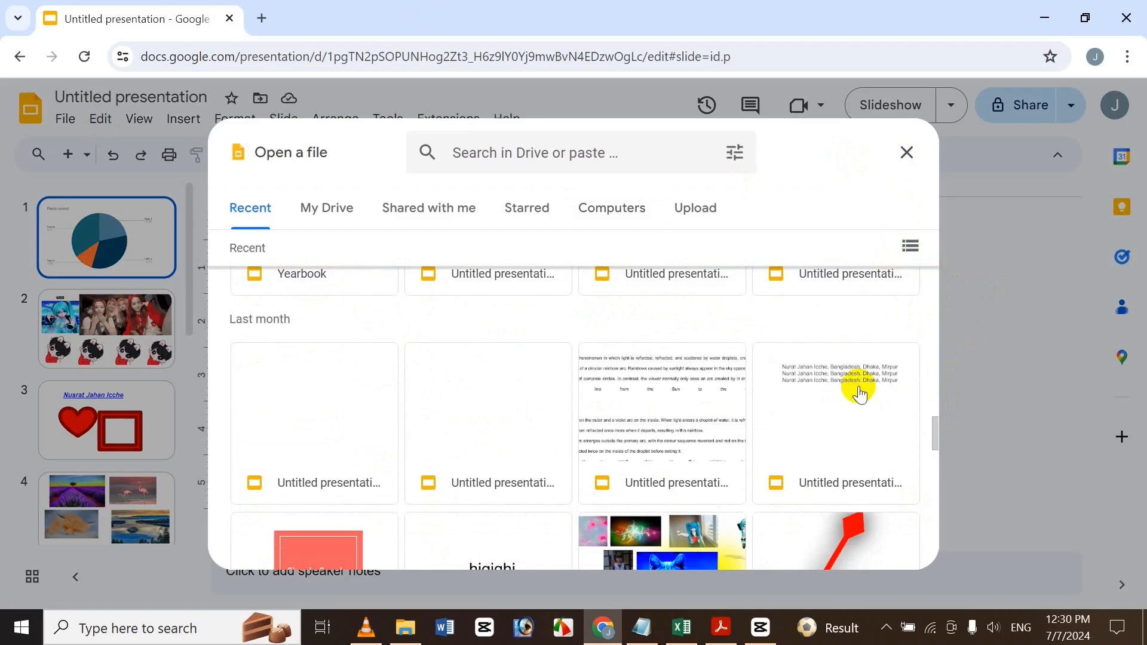
pyautogui.scroll(-2, 848, 540)
pyautogui.click(851, 544)
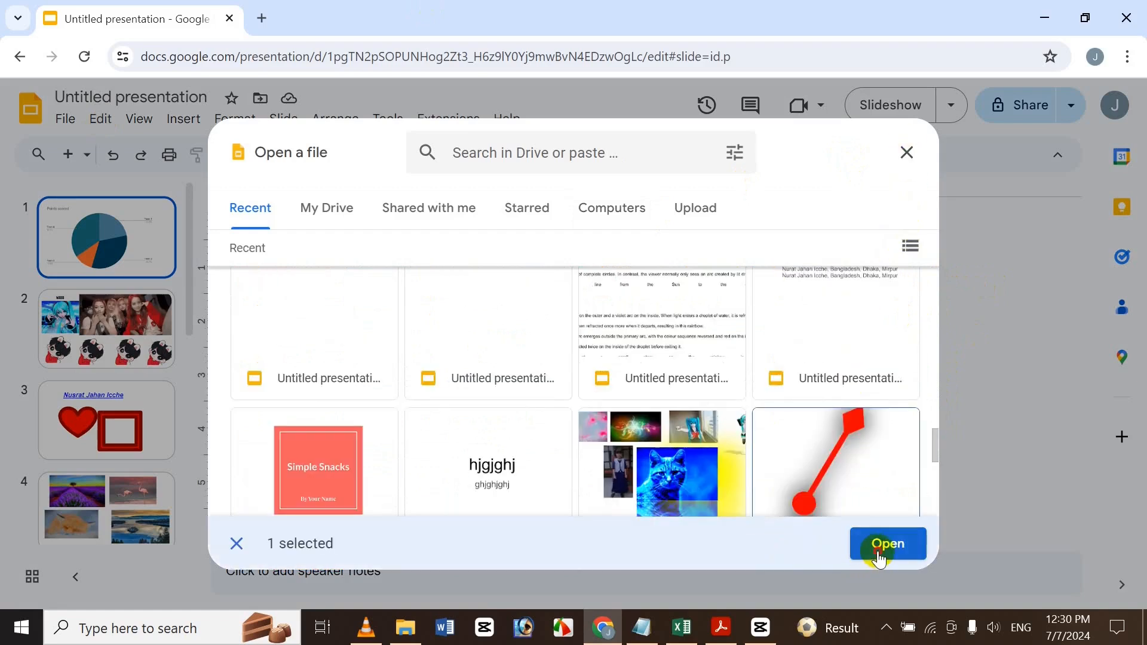
pyautogui.click(879, 557)
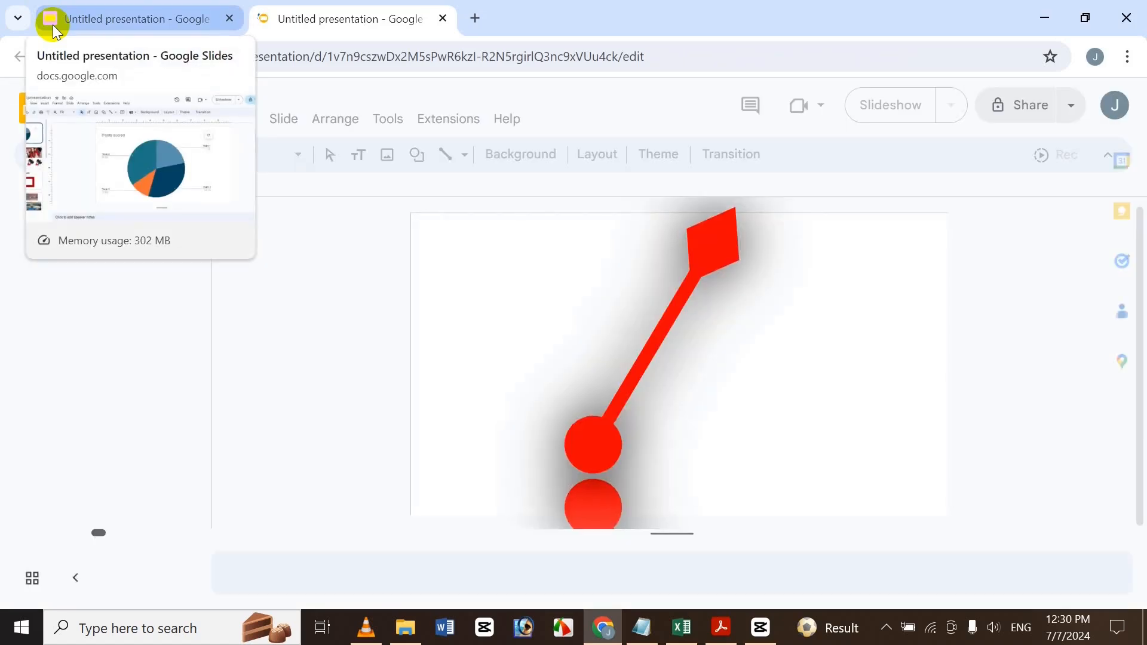
pyautogui.click(442, 19)
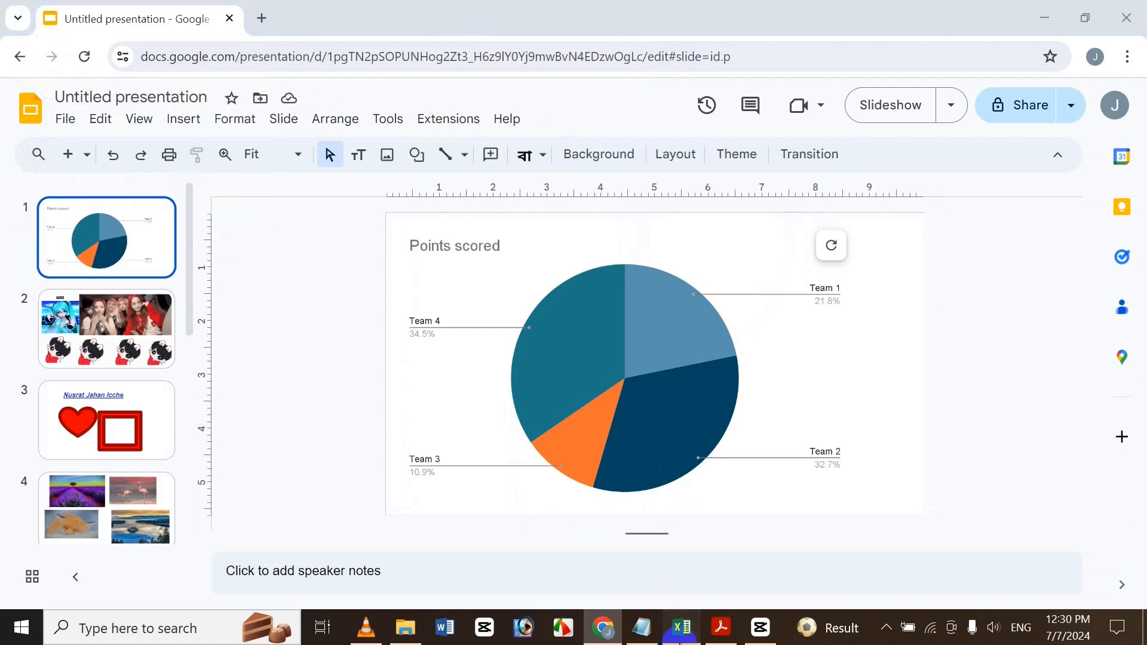
# Step: Open the print preview of the presentation, look over the sheets, and cancel without printing
pyautogui.click(681, 628)
pyautogui.click(600, 624)
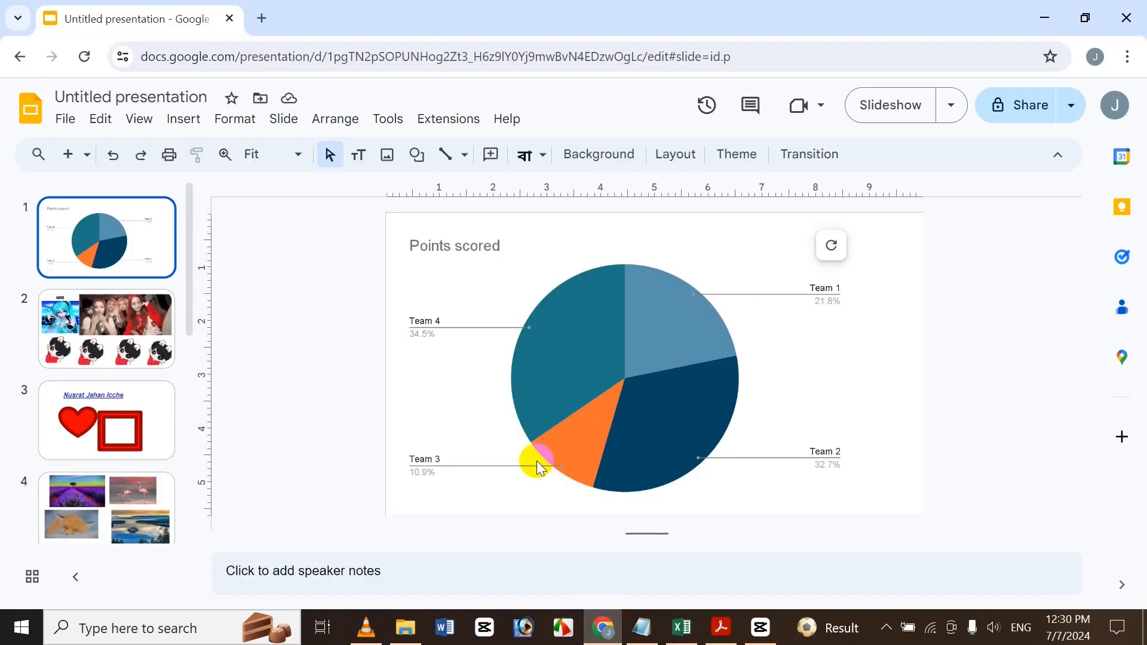
pyautogui.hotkey('ctrl', 'p')
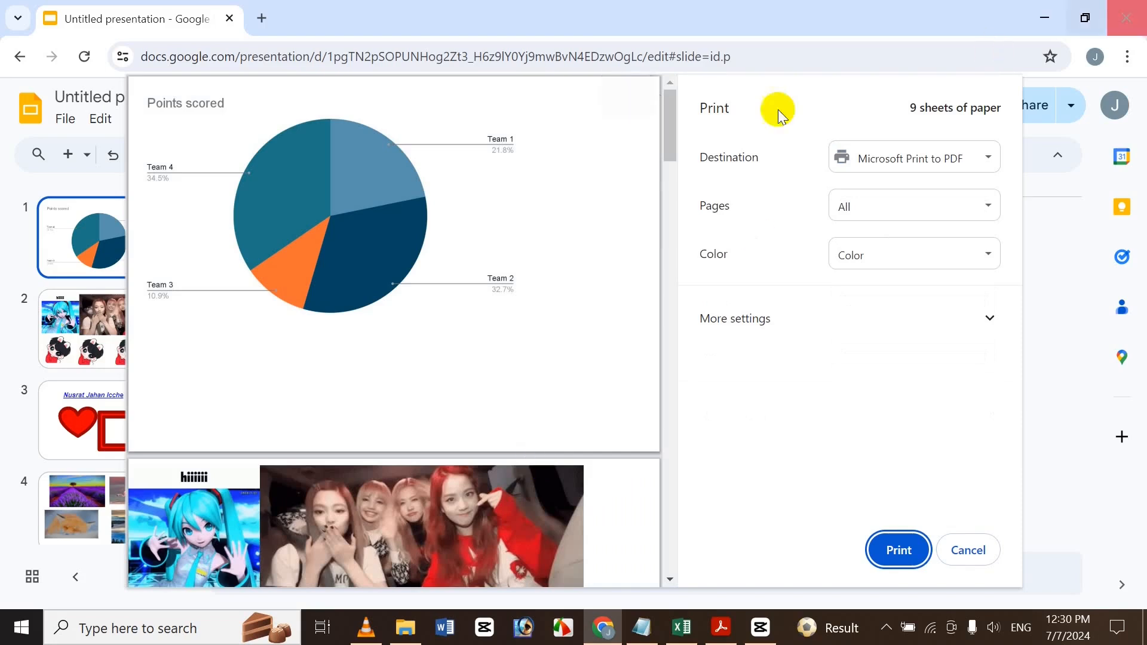
pyautogui.moveTo(665, 148)
pyautogui.mouseDown()
pyautogui.moveTo(660, 449)
pyautogui.moveTo(639, 180)
pyautogui.moveTo(664, 137)
pyautogui.mouseUp()
pyautogui.click(966, 547)
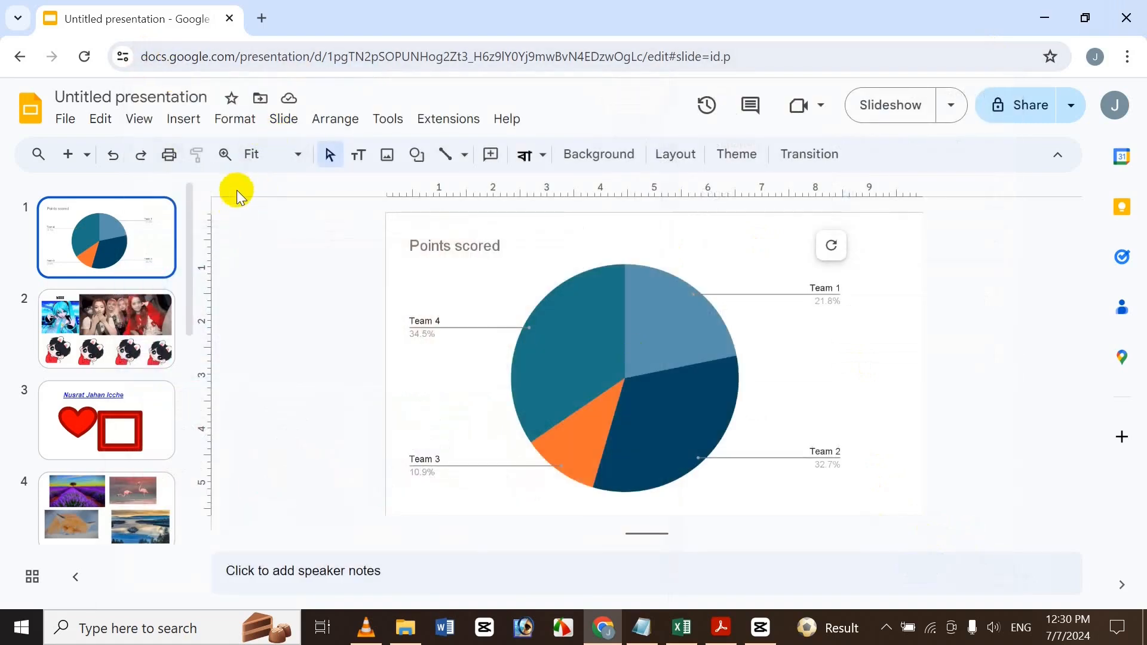
# Step: Glance at the Excel list, return to Google Slides, view slide 2 and its large group photo, and go back to slide 1
pyautogui.click(722, 629)
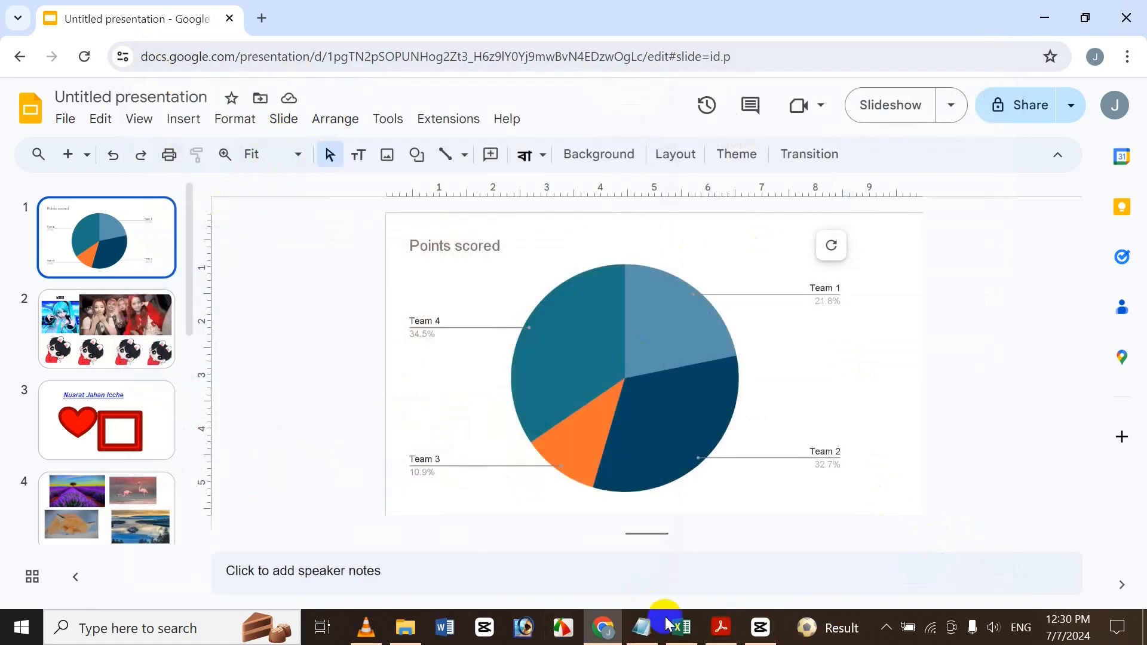
pyautogui.click(681, 627)
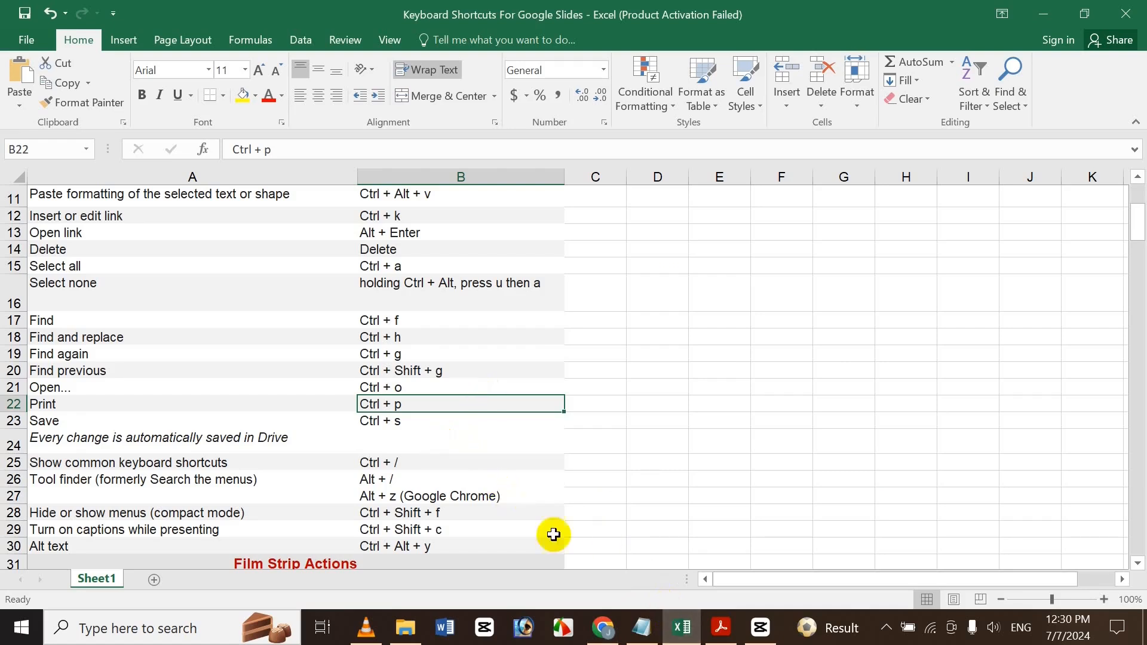
pyautogui.click(616, 637)
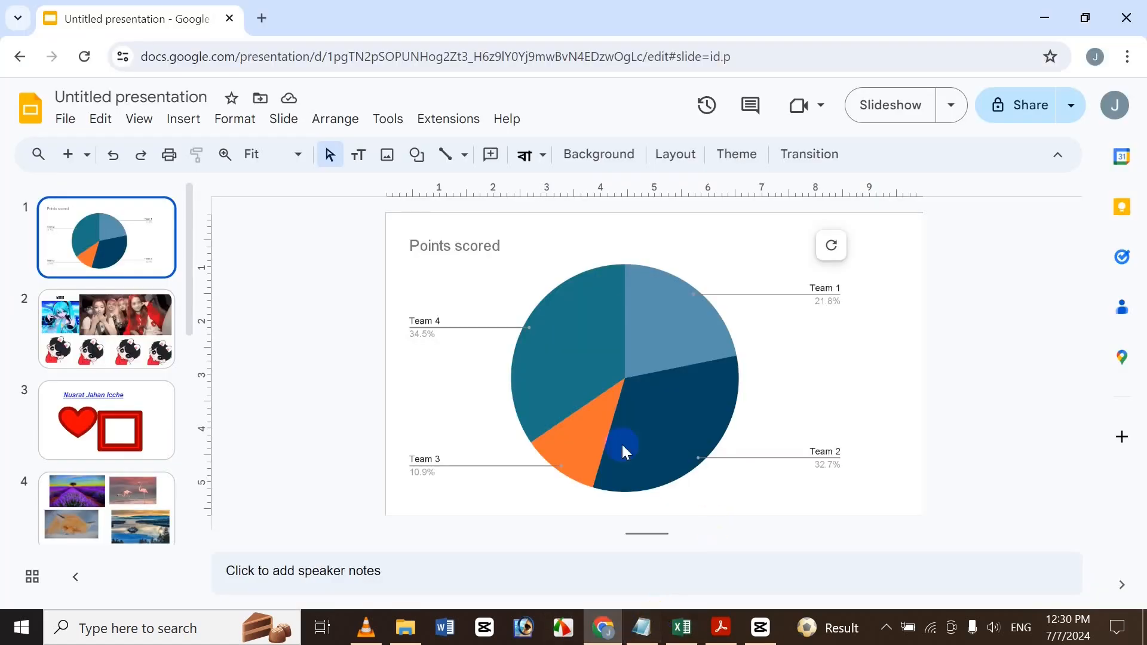
pyautogui.click(139, 322)
pyautogui.click(707, 315)
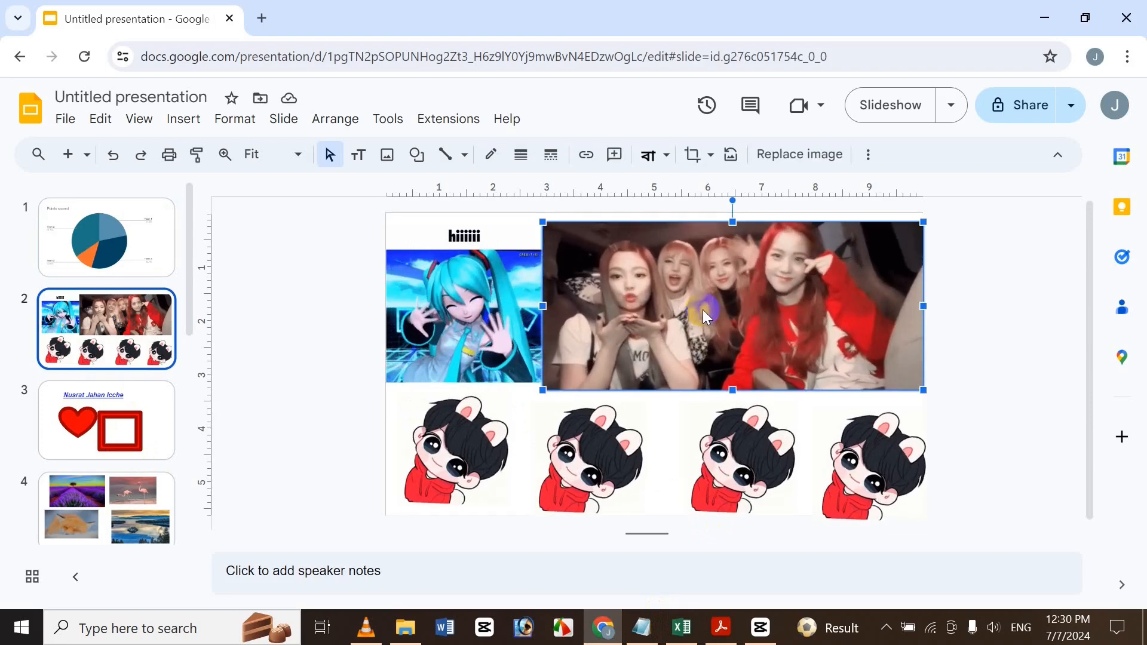
pyautogui.click(334, 307)
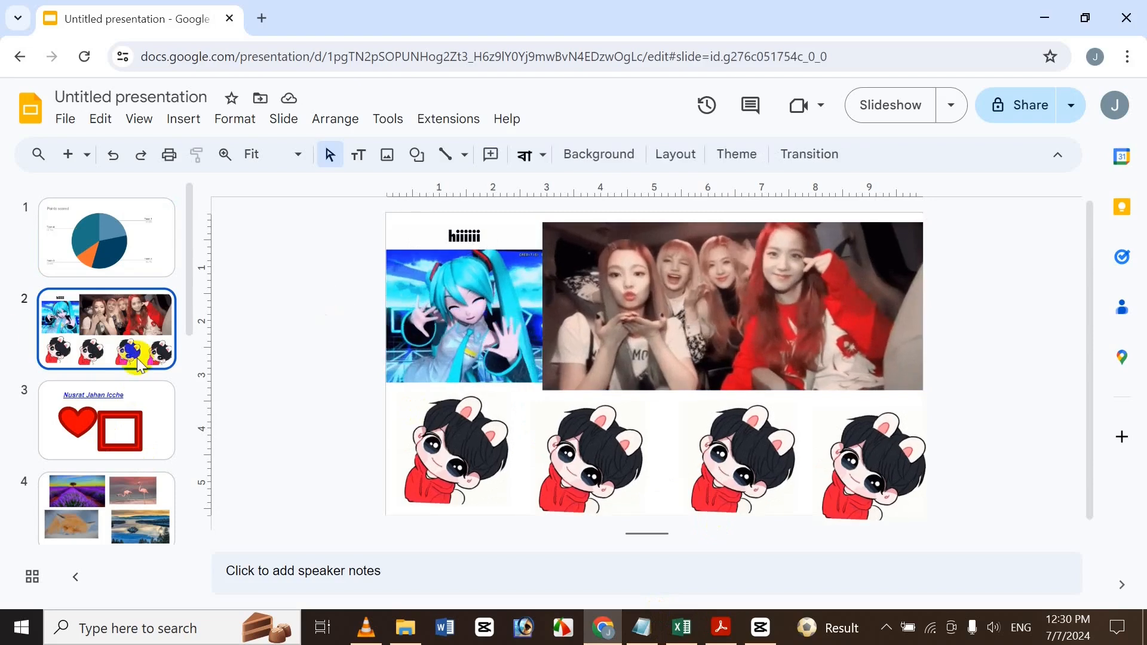
pyautogui.click(98, 251)
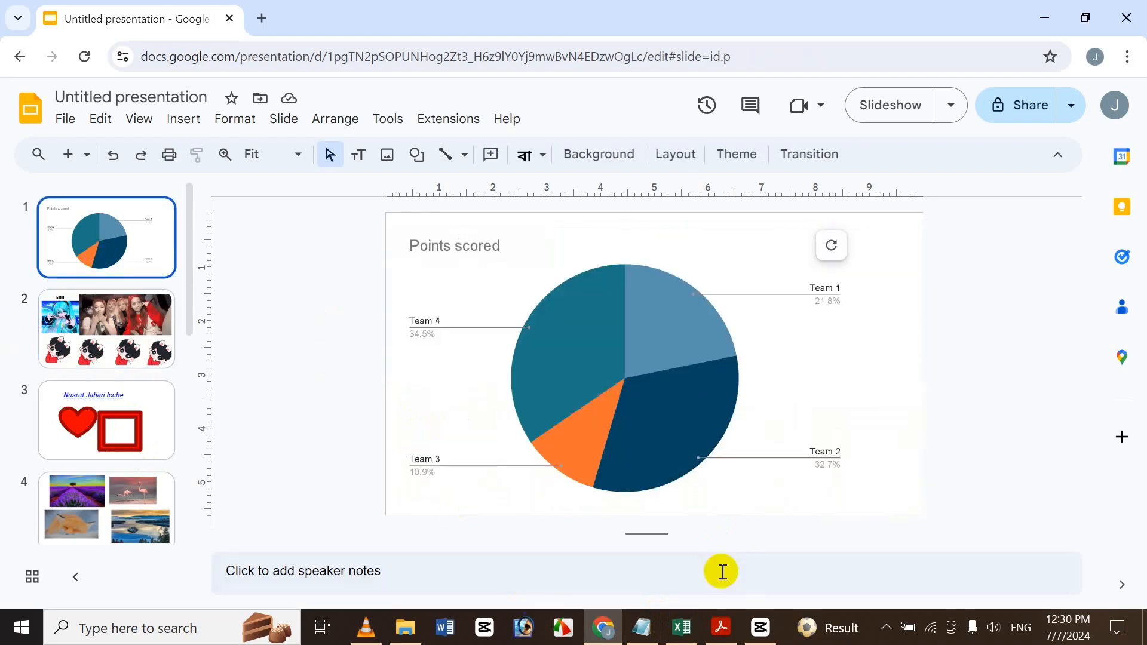
# Step: Switch to the Excel list and review the entries for Save, automatic saving in Drive, and "Show common keyboard shortcuts"
pyautogui.click(681, 628)
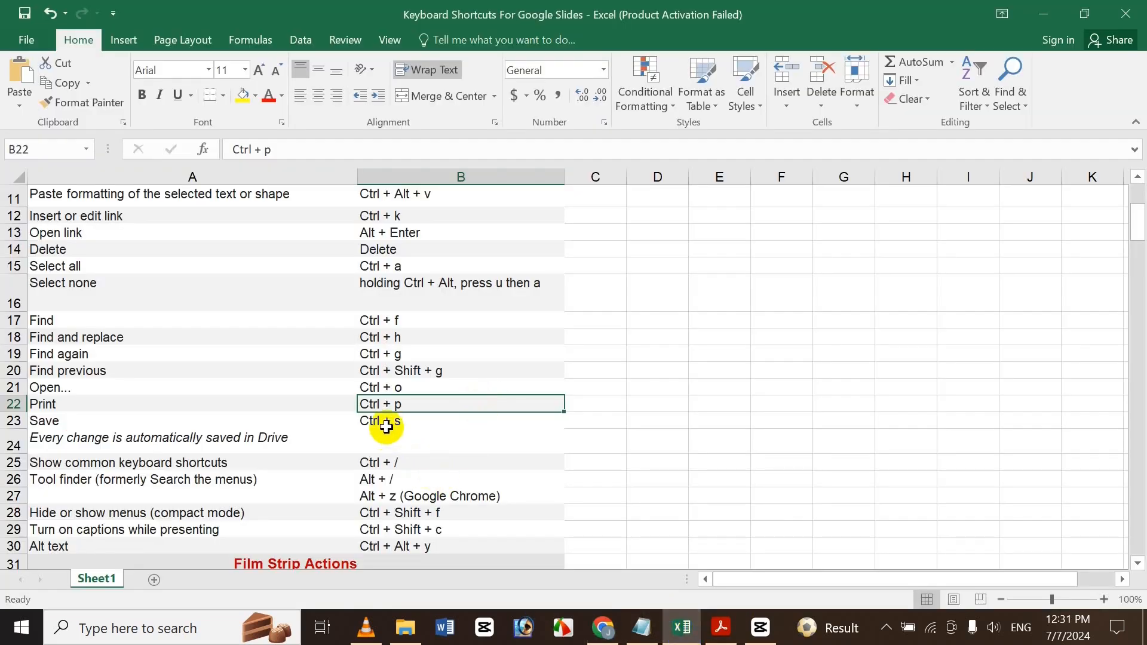
pyautogui.click(197, 447)
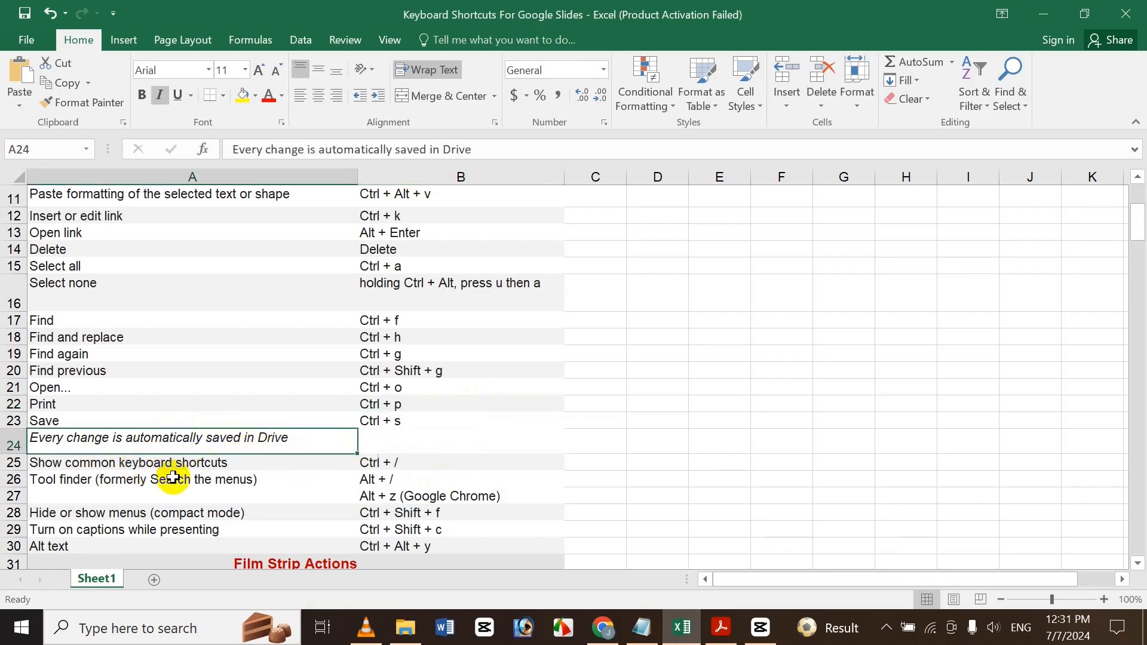
pyautogui.click(158, 417)
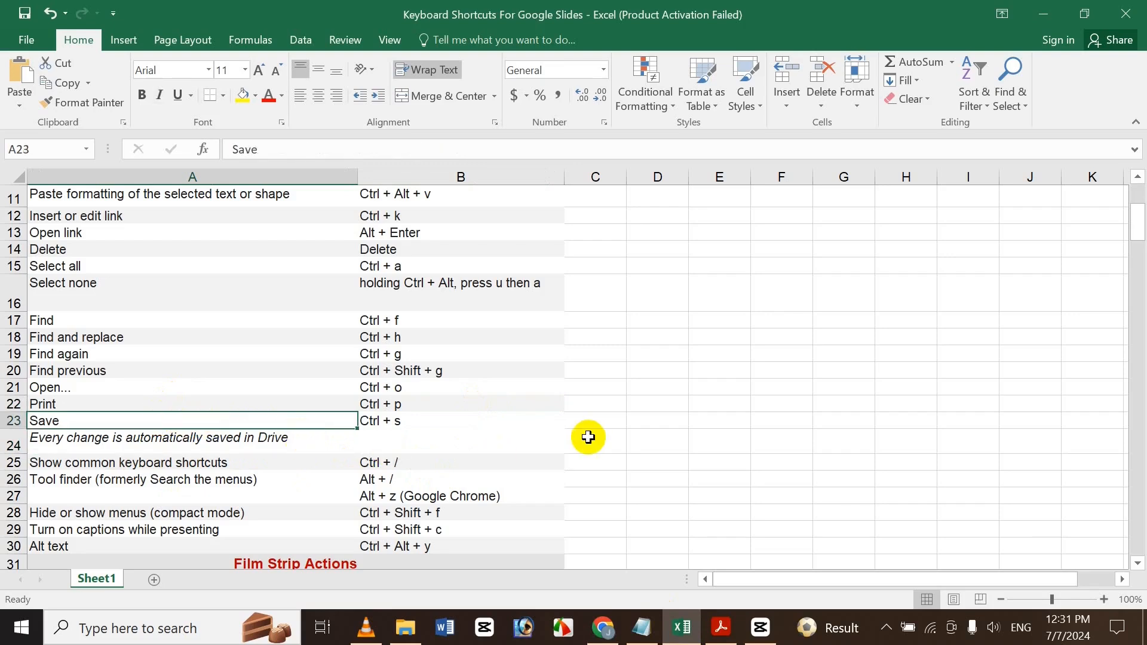
pyautogui.press('Down')
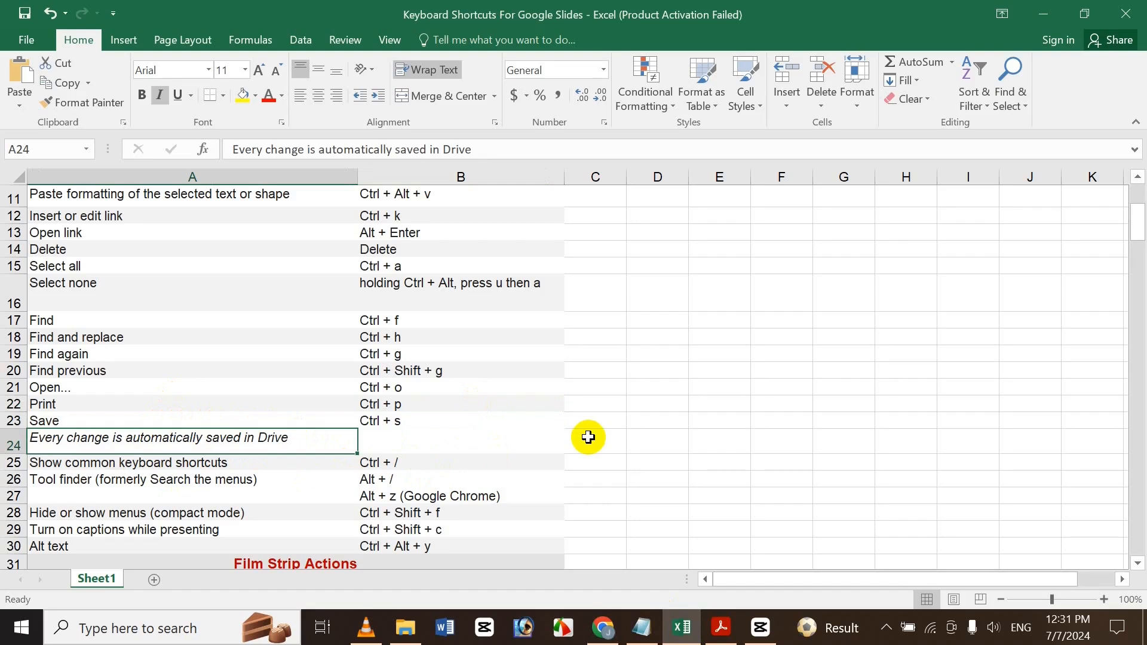
pyautogui.press('Down')
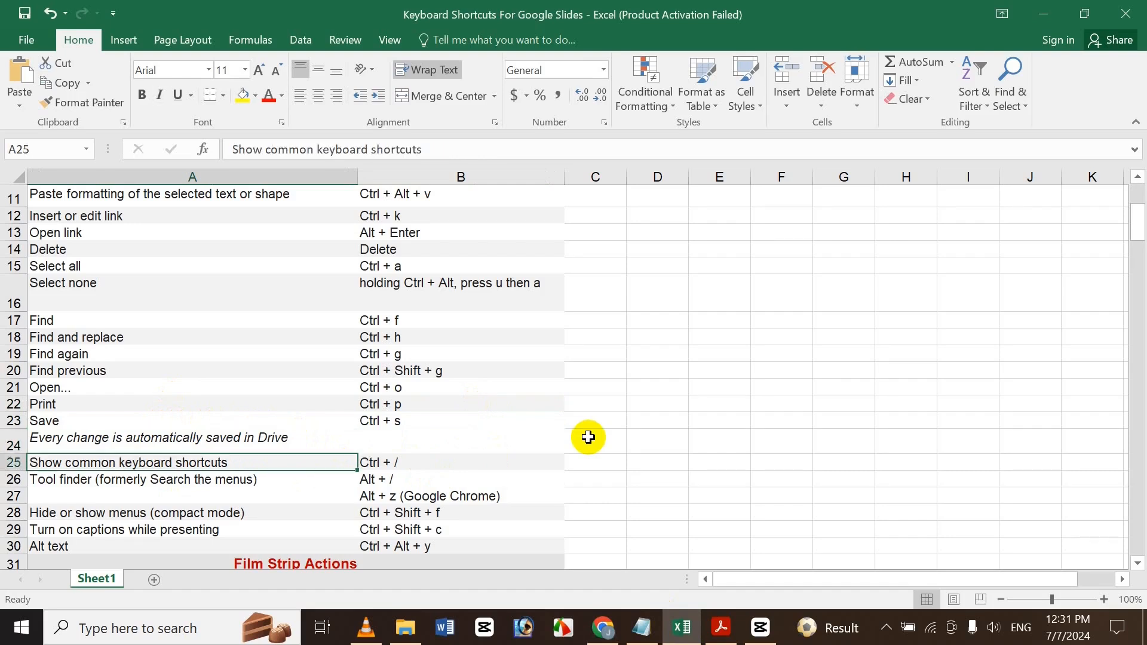
pyautogui.press('Right')
pyautogui.press('Left')
pyautogui.press('Right')
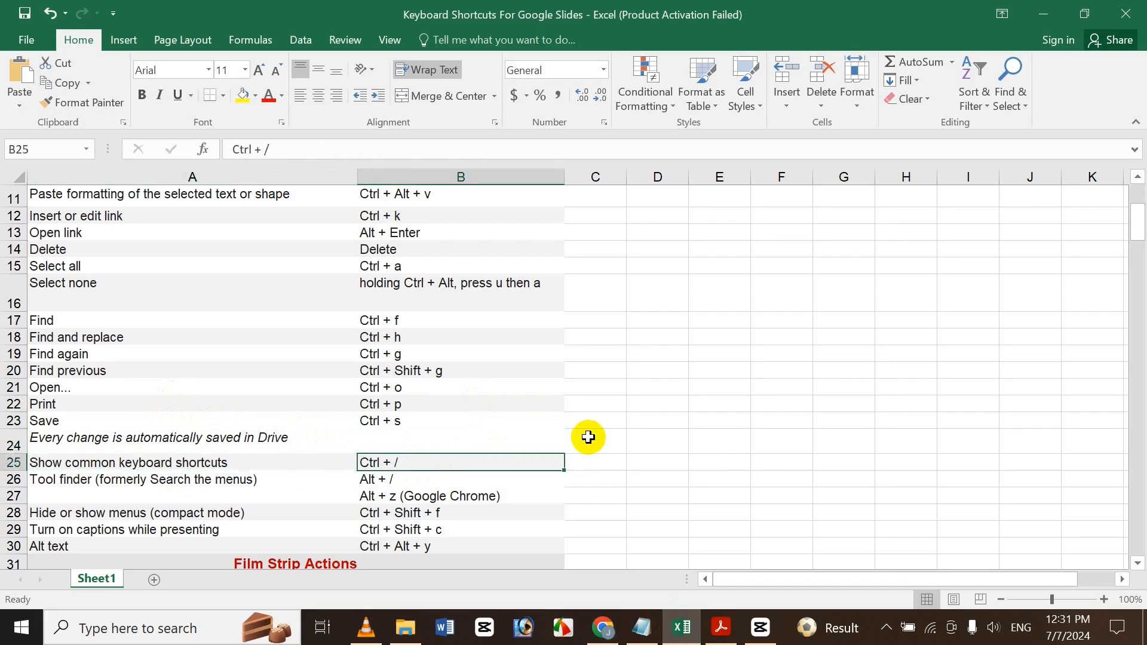
# Step: Return to Google Slides, look through the Keyboard shortcuts reference to the end of its Comments section, and close it
pyautogui.click(1045, 11)
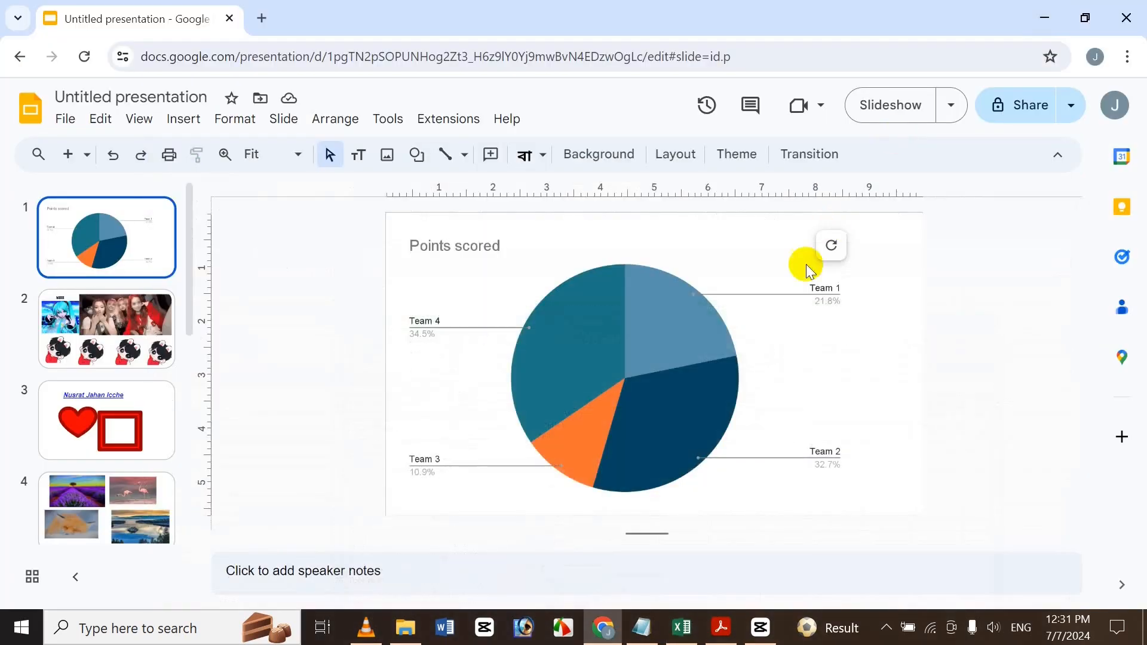
pyautogui.hotkey('ctrl', '/')
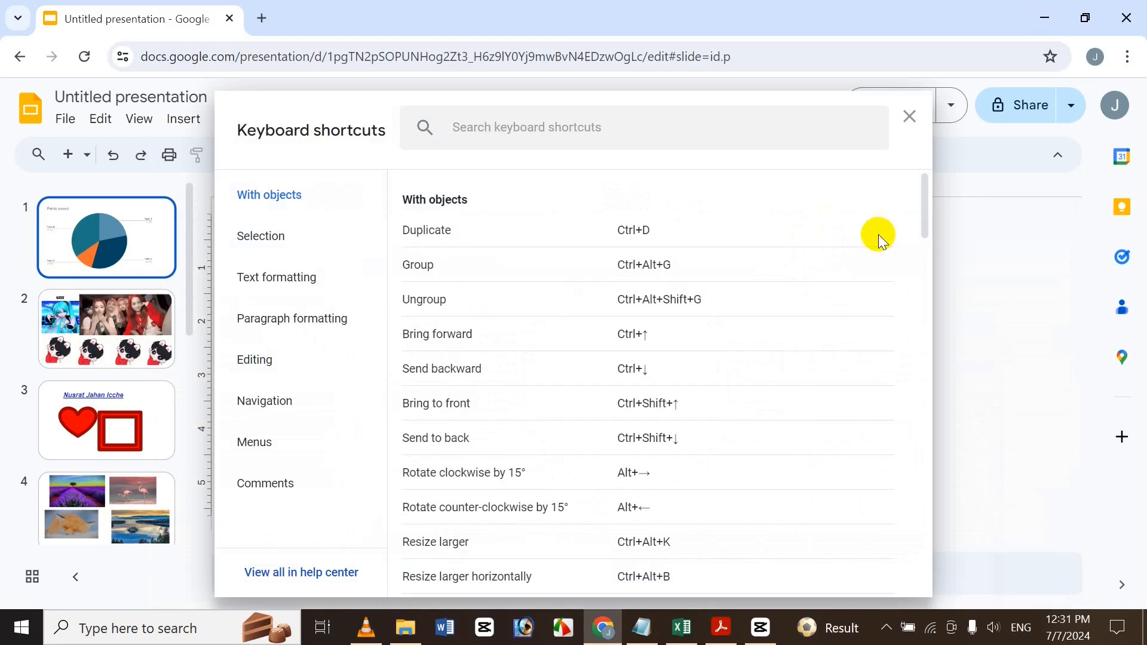
pyautogui.moveTo(925, 206); pyautogui.dragTo(842, 622)
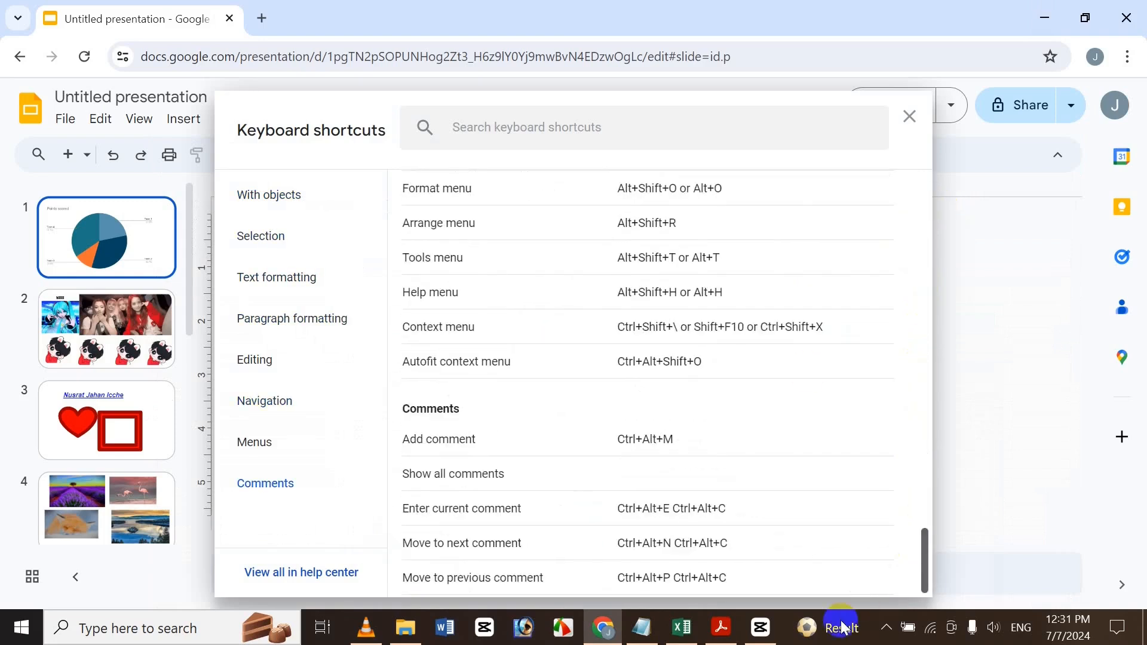
pyautogui.click(910, 116)
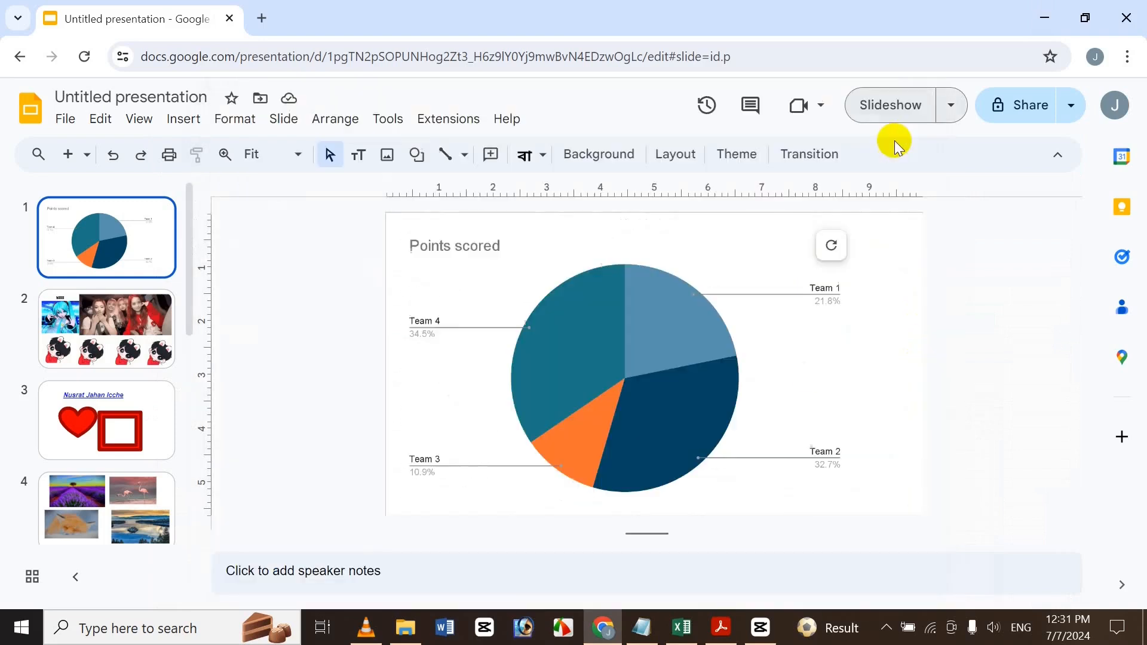
# Step: Check the "Tool finder" shortcut in the Excel list, then return to Google Slides and briefly open and dismiss the menu search
pyautogui.click(688, 632)
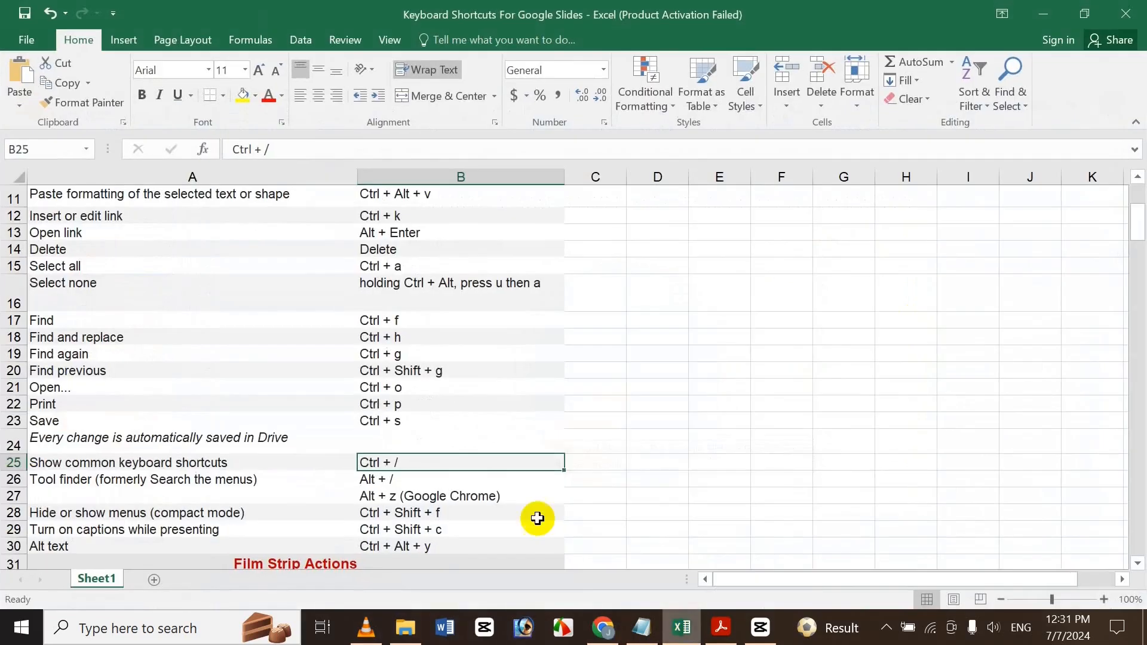
pyautogui.click(398, 484)
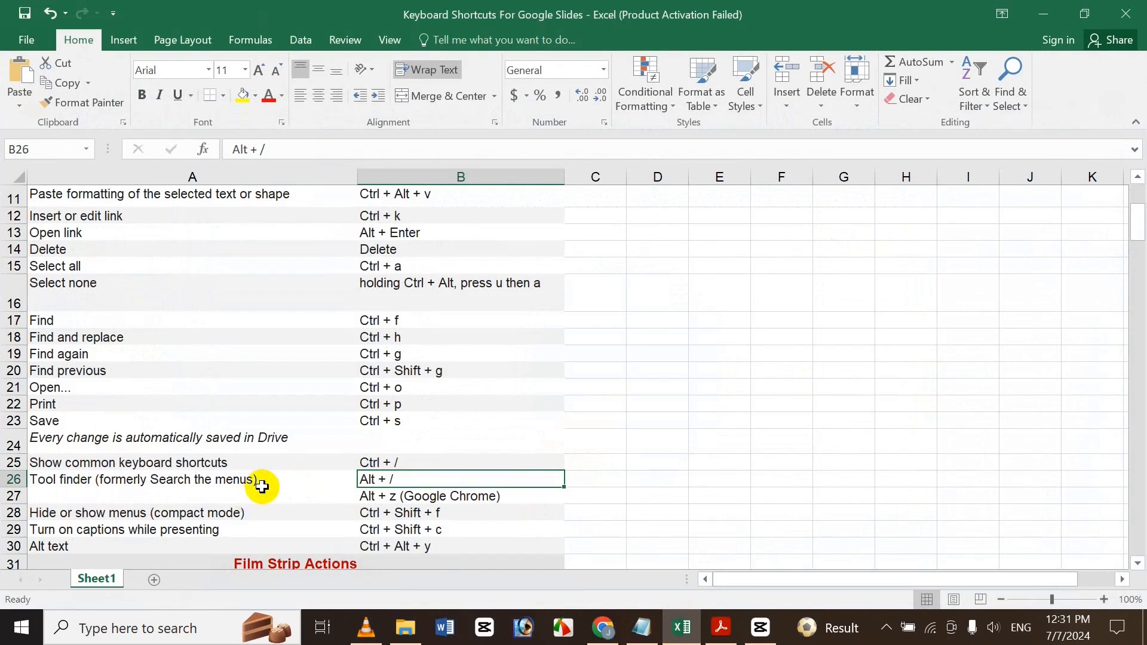
pyautogui.click(603, 627)
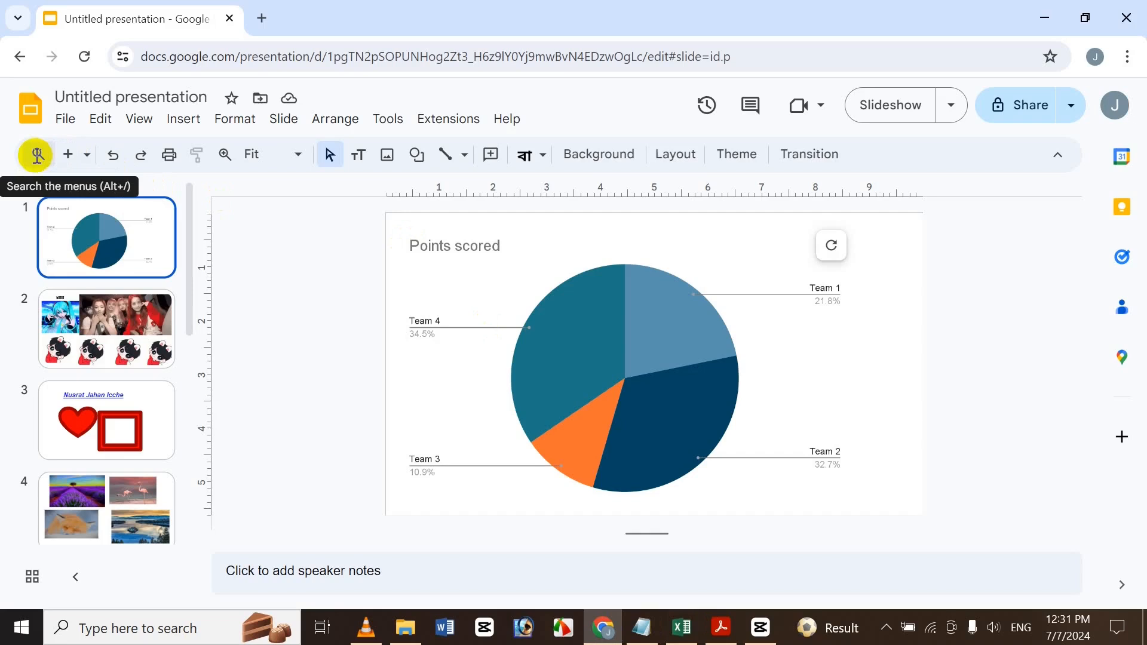
pyautogui.click(37, 154)
pyautogui.click(276, 411)
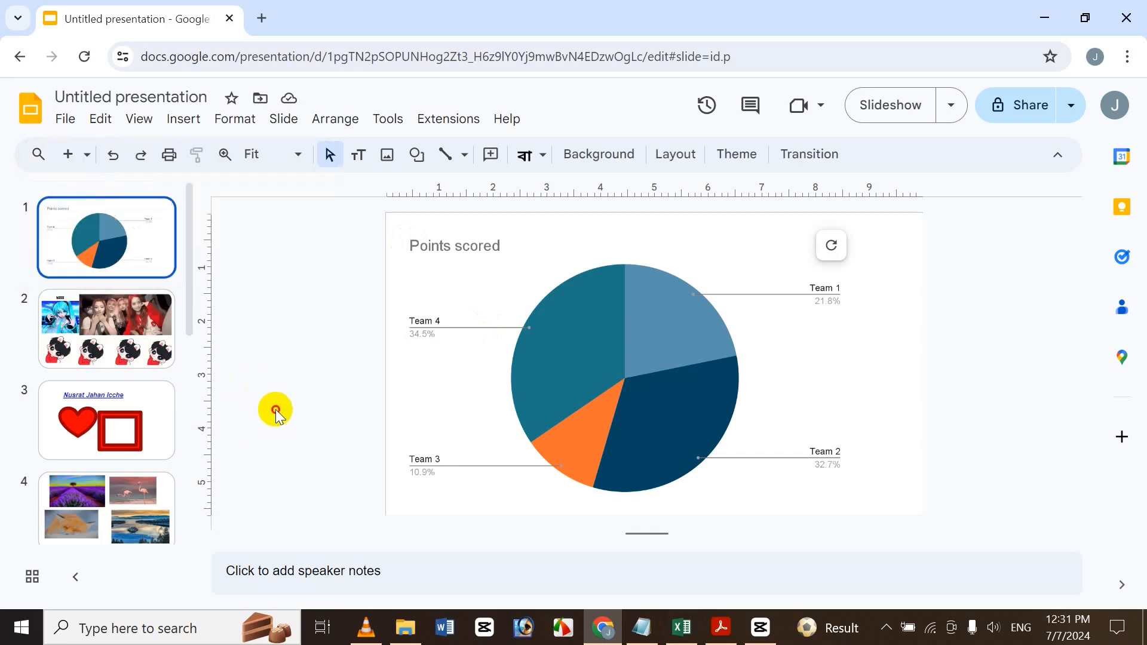
# Step: Insert a small Frame shape on slide 1 using the tool finder and place it above the pie chart, beside the "Points scored" title
pyautogui.hotkey('alt', '/')
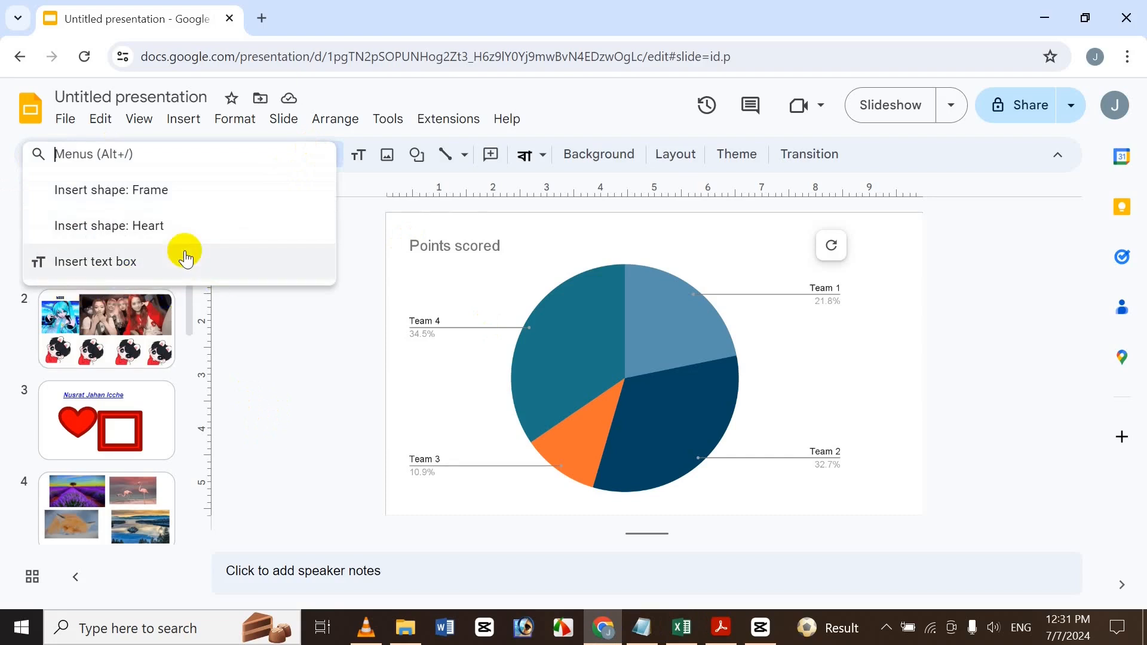
pyautogui.click(217, 198)
pyautogui.moveTo(333, 310)
pyautogui.mouseDown()
pyautogui.moveTo(394, 357)
pyautogui.moveTo(398, 333)
pyautogui.moveTo(441, 294)
pyautogui.moveTo(394, 320)
pyautogui.mouseUp()
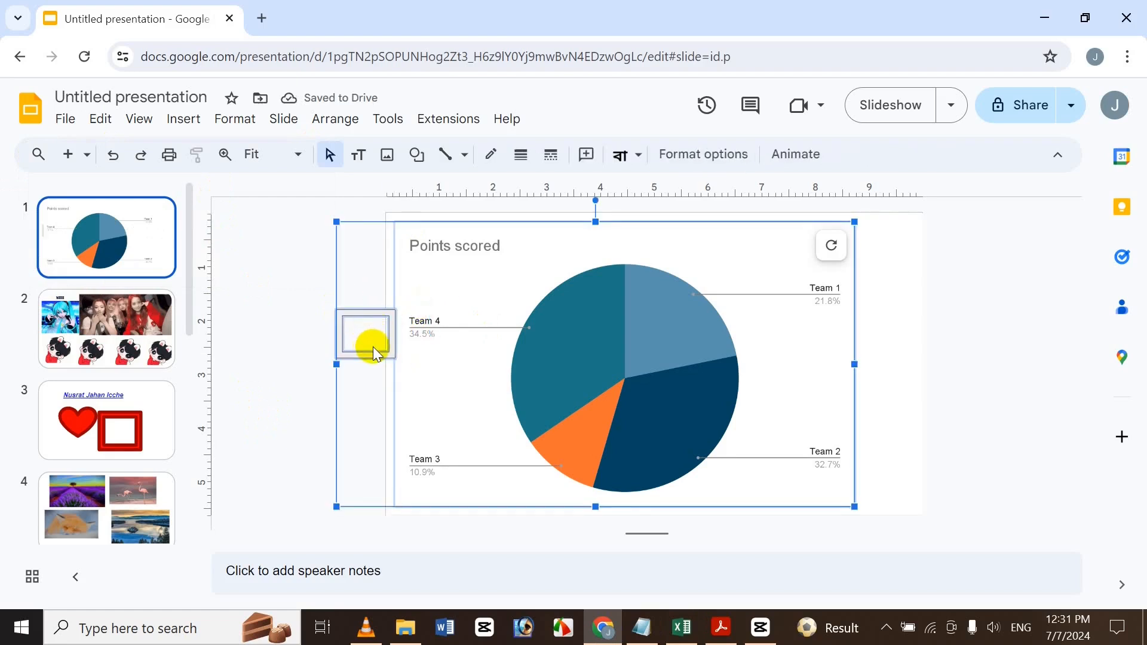
pyautogui.click(341, 363)
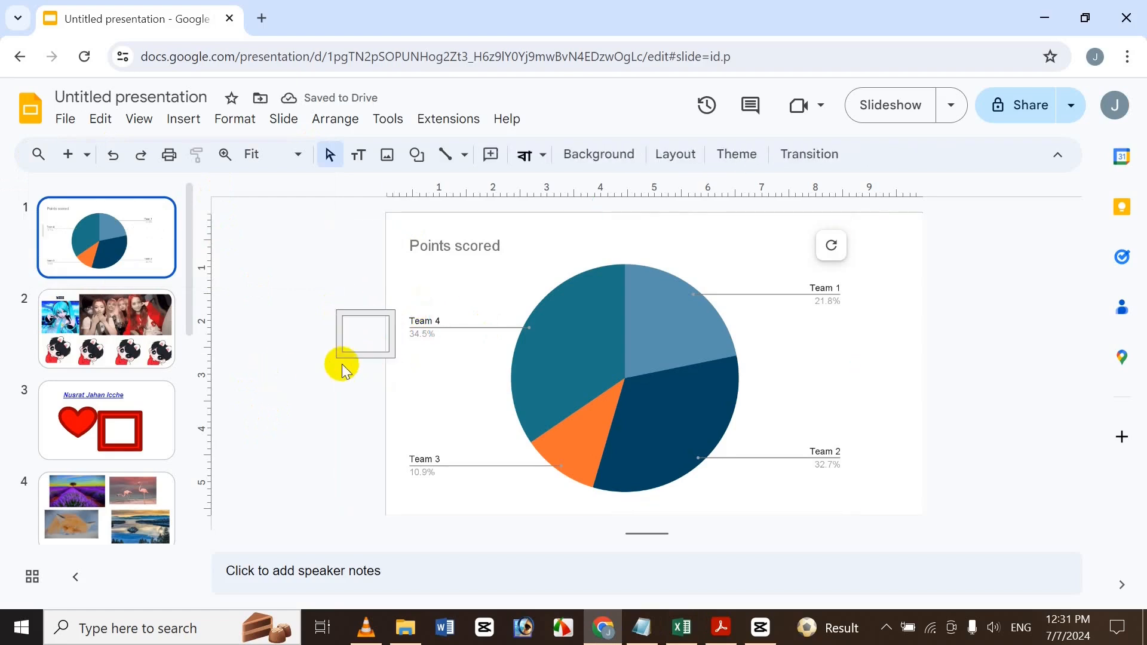
pyautogui.click(380, 351)
pyautogui.moveTo(380, 351); pyautogui.dragTo(592, 258)
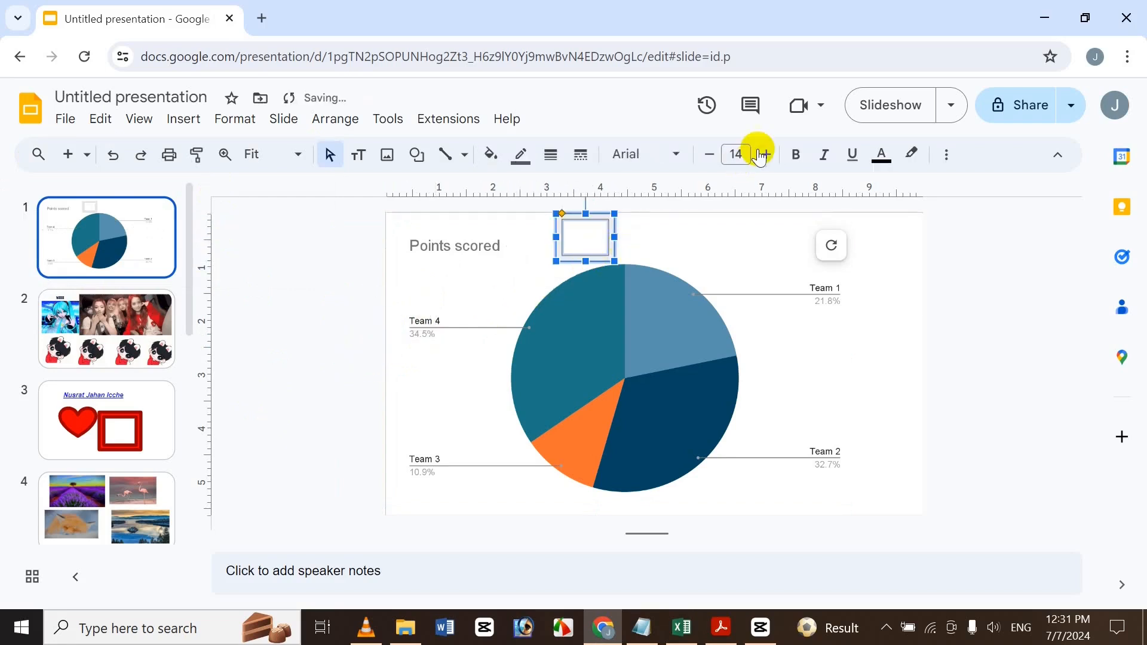
# Step: Fill the small Frame shape above the pie chart on slide 1 with solid blue and deselect it
pyautogui.click(491, 154)
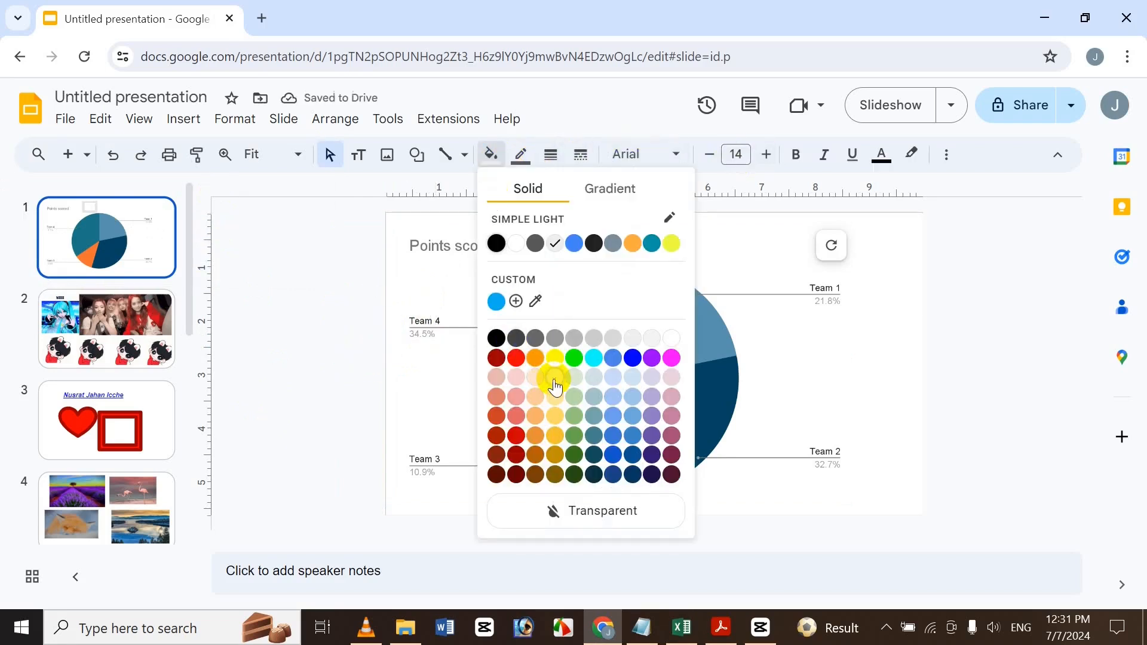
pyautogui.click(634, 361)
pyautogui.click(310, 317)
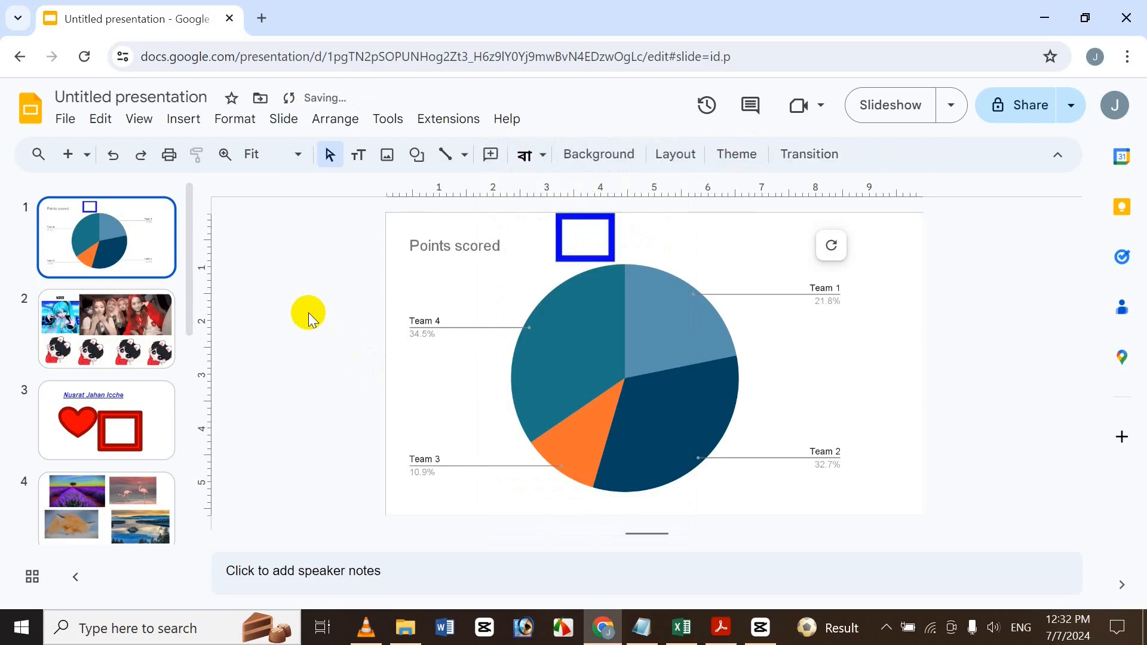
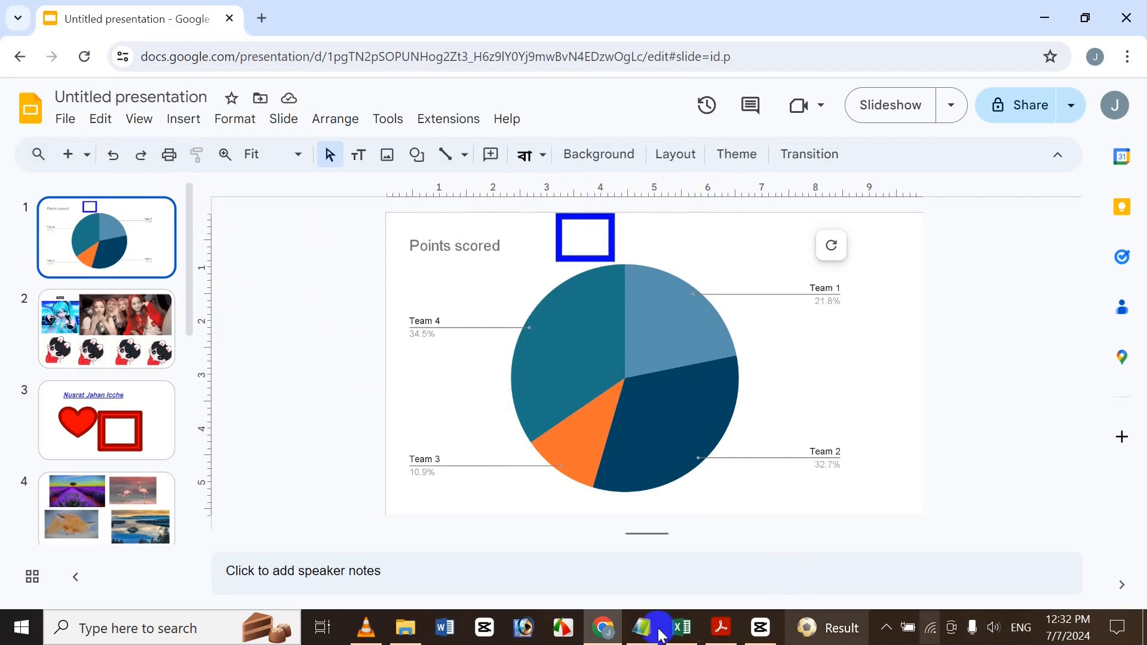
# Step: Check the "Alt + z (Google Chrome)" entry in the Excel list, then open and dismiss the tool finder in Google Slides
pyautogui.click(681, 627)
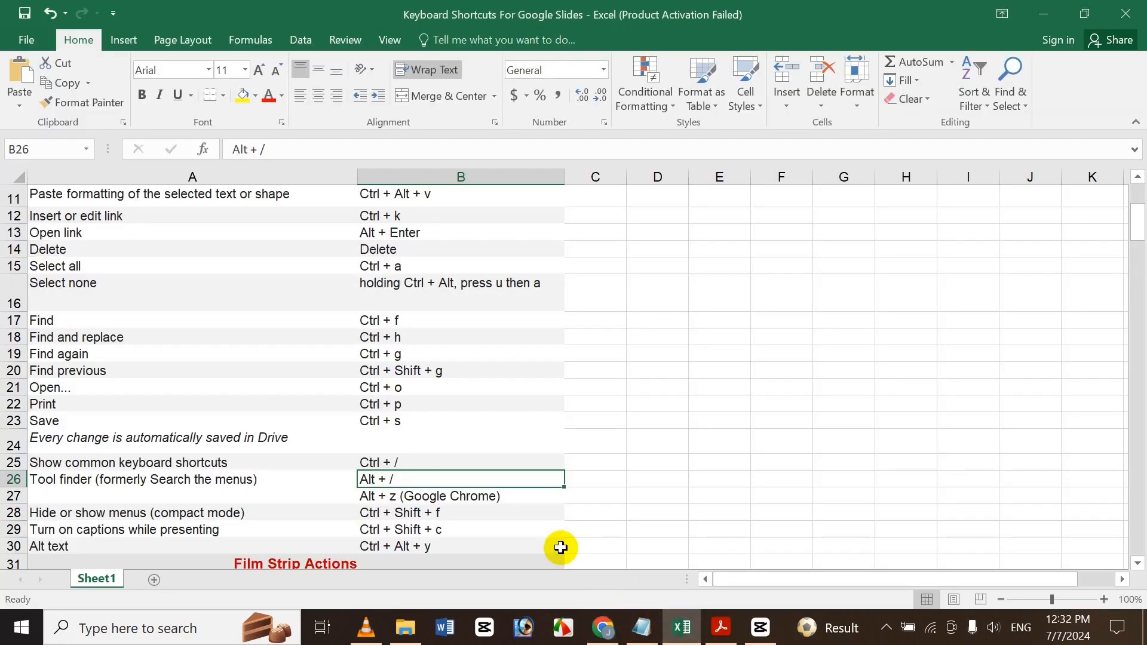
pyautogui.click(496, 501)
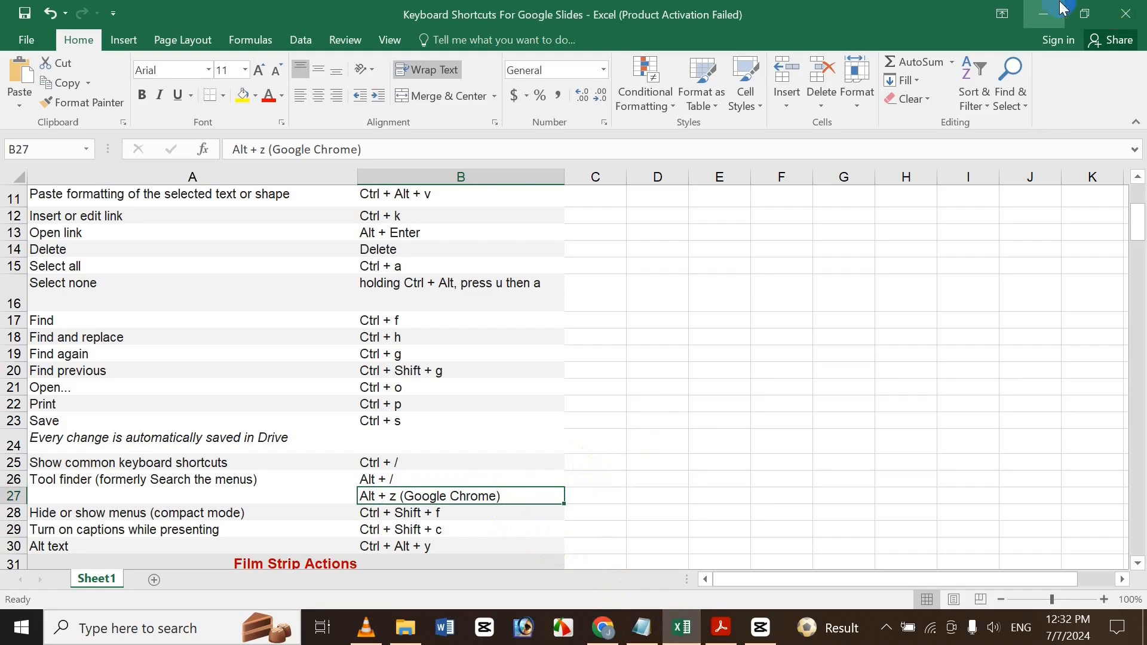
pyautogui.click(1046, 20)
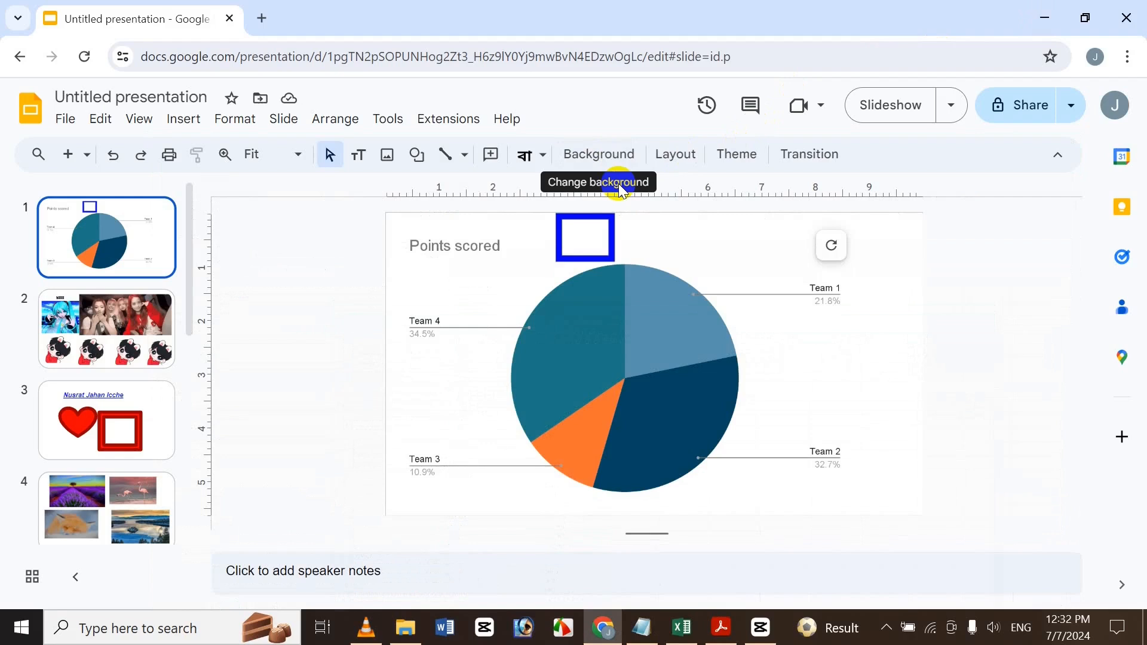
pyautogui.hotkey('alt', '/')
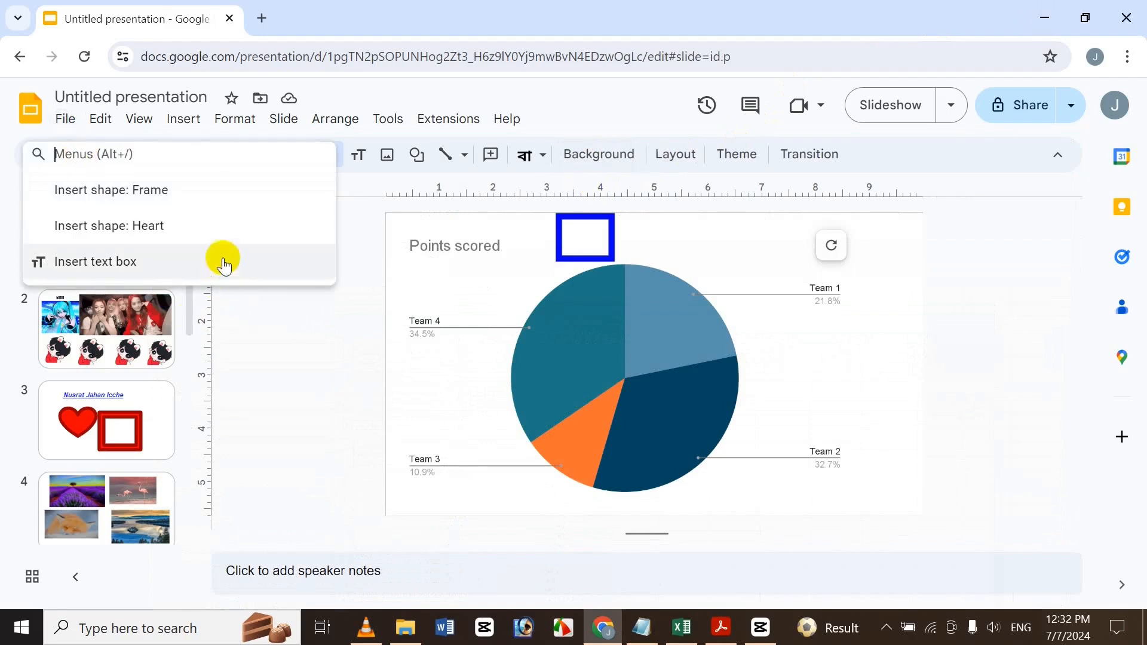
pyautogui.click(335, 443)
# Step: Switch to the Excel list and check the "Hide or show menus (compact mode)" entry and its shortcut in row 28
pyautogui.moveTo(663, 621)
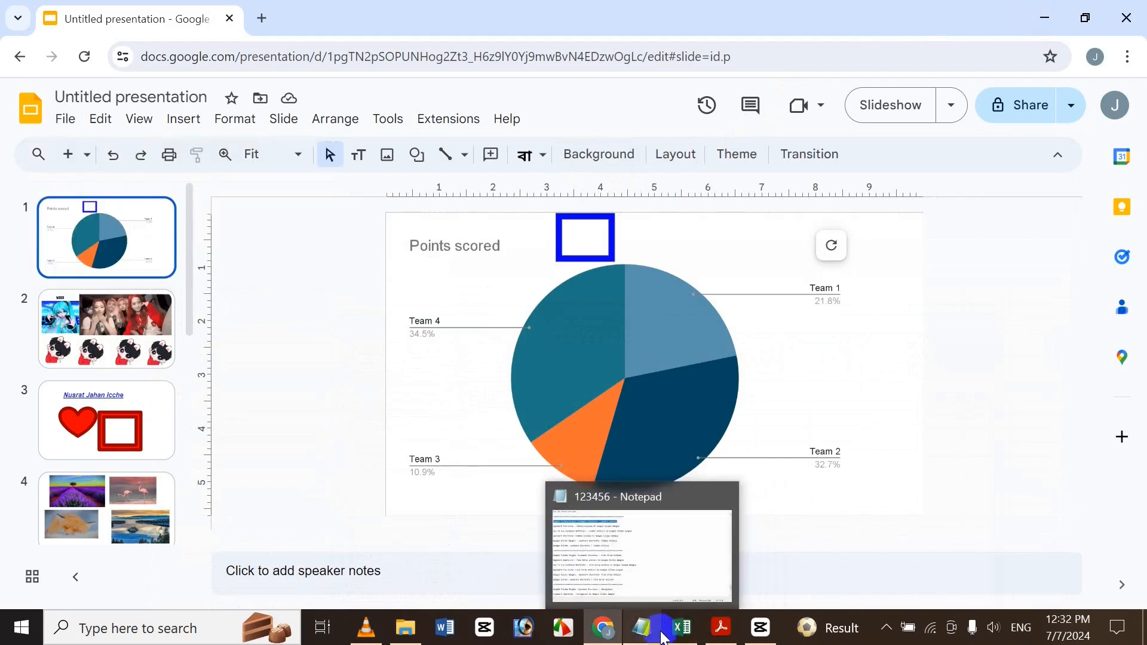
pyautogui.click(640, 576)
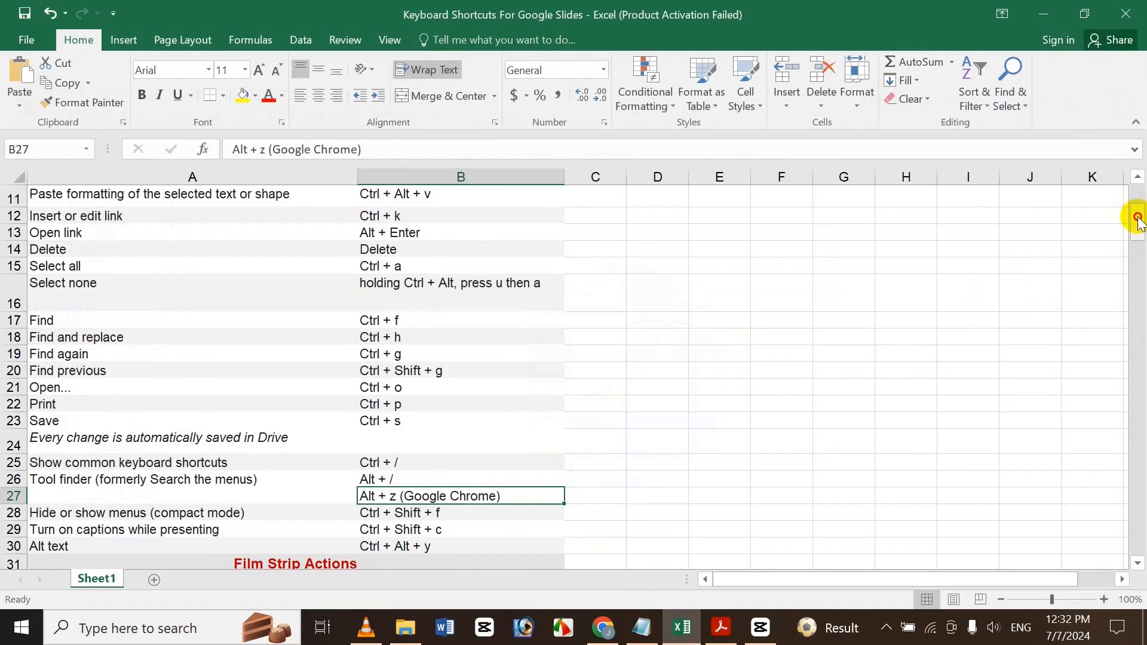
pyautogui.moveTo(1138, 219); pyautogui.dragTo(1134, 248)
pyautogui.click(412, 246)
pyautogui.press('Left')
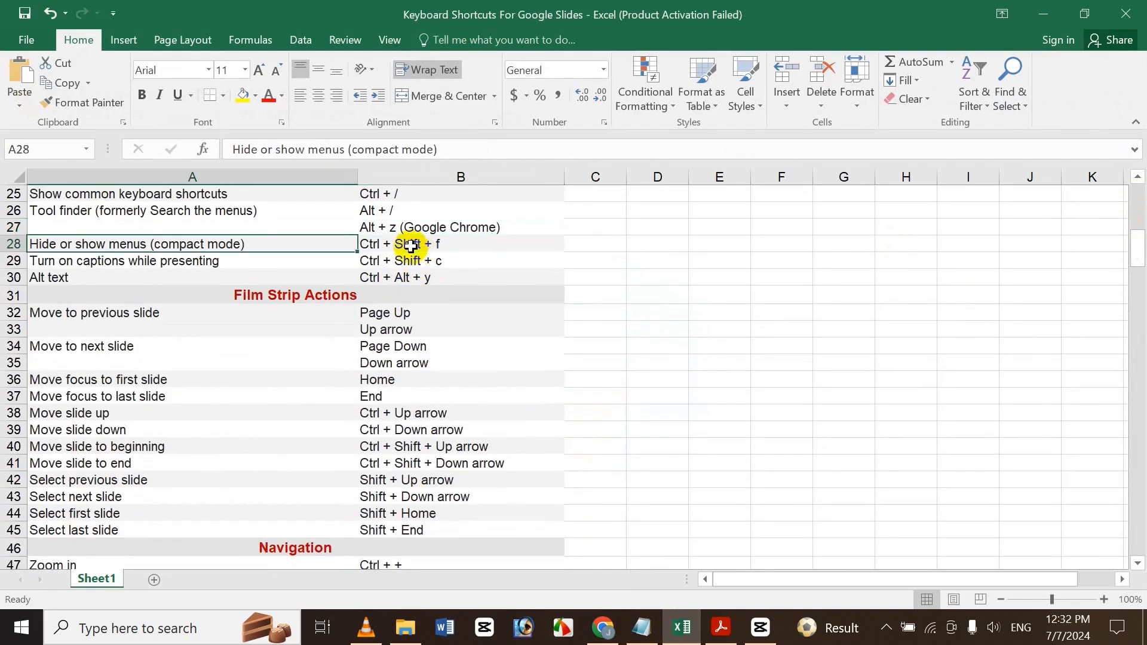
pyautogui.click(411, 246)
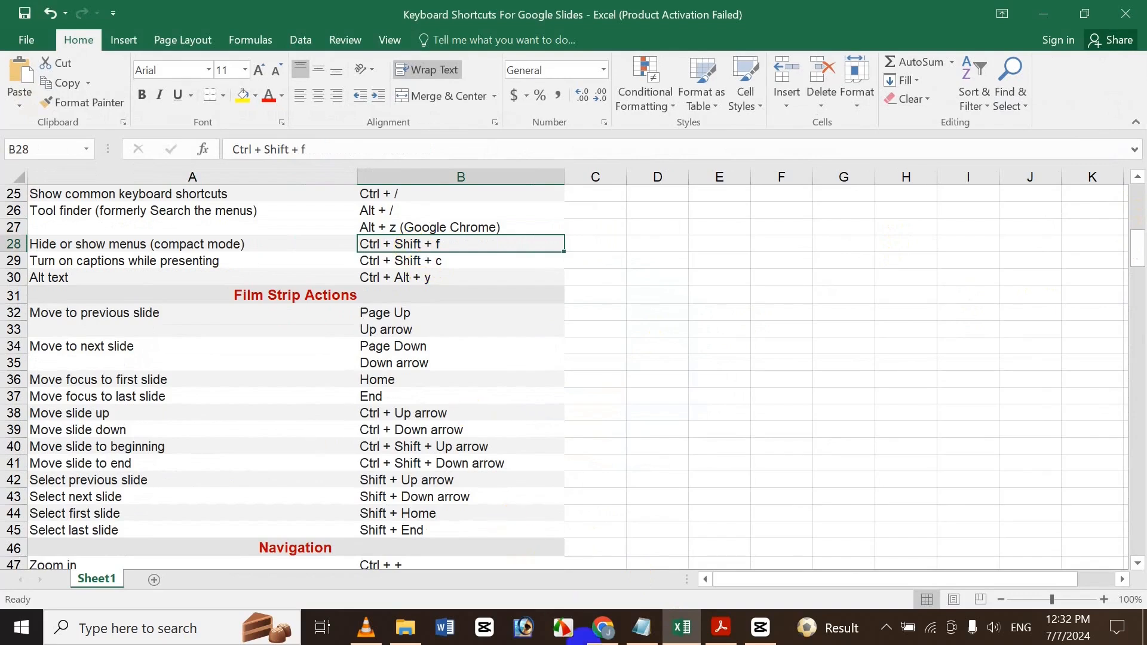
# Step: Return to Google Slides, hide the menus in compact mode, and show them again
pyautogui.click(602, 627)
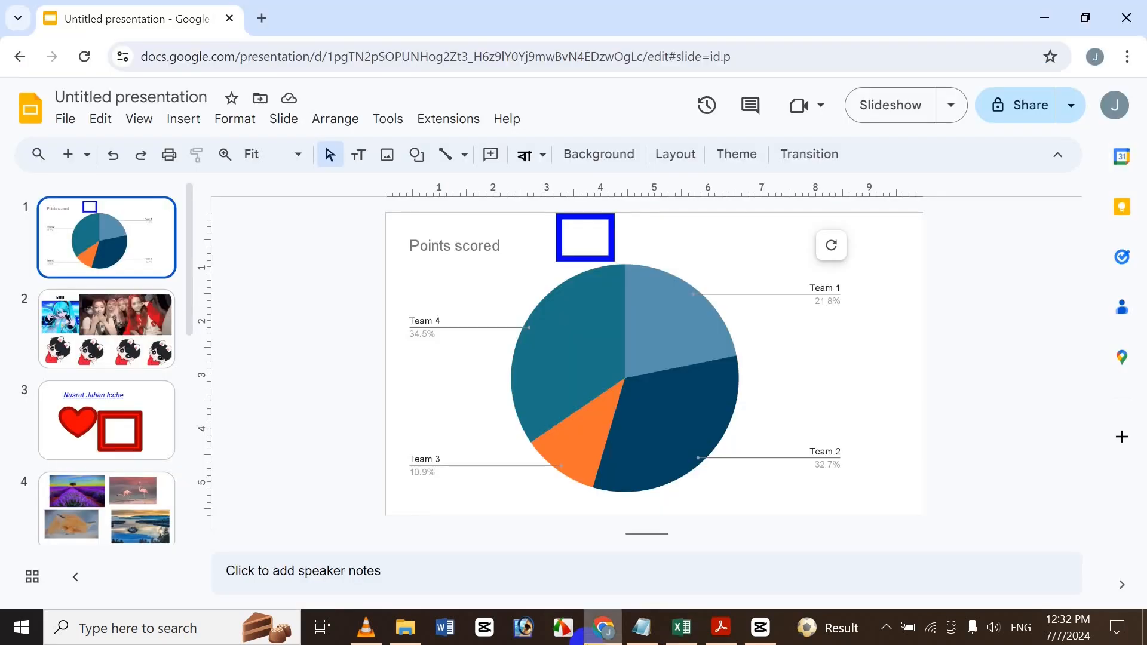
pyautogui.hotkey('ctrl', 'shift', 'f')
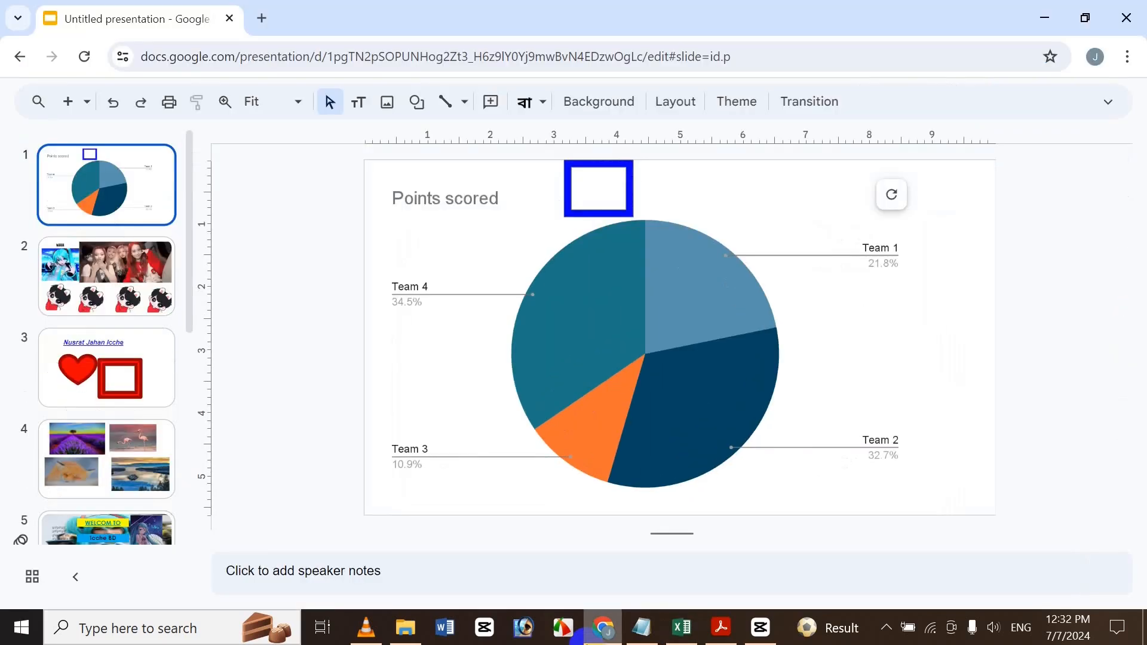
pyautogui.hotkey('ctrl', 'shift', 'f')
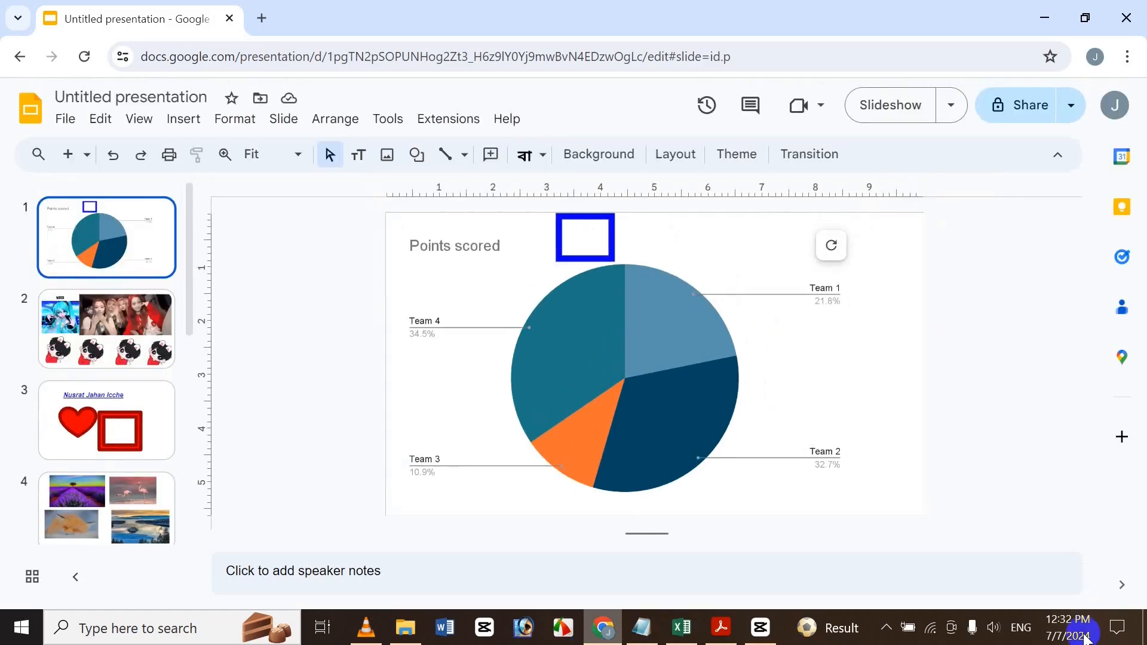
# Step: Check "Turn on captions while presenting" in the Excel list, try its shortcut in Google Slides, and close the developer tools
pyautogui.click(679, 641)
pyautogui.click(450, 260)
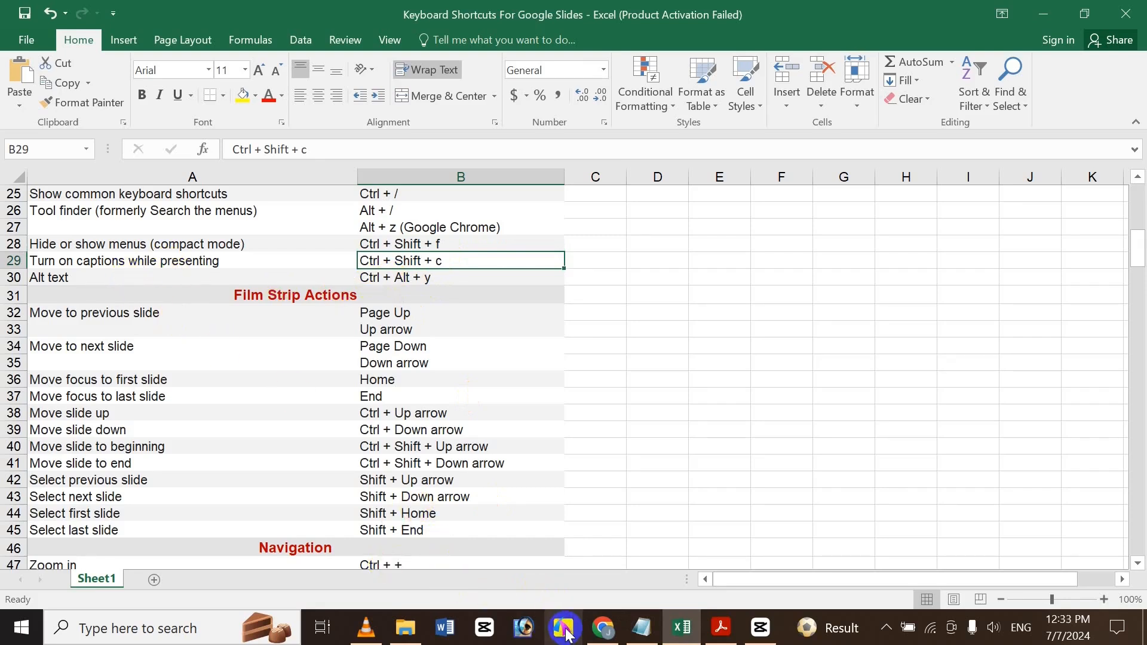
pyautogui.click(617, 635)
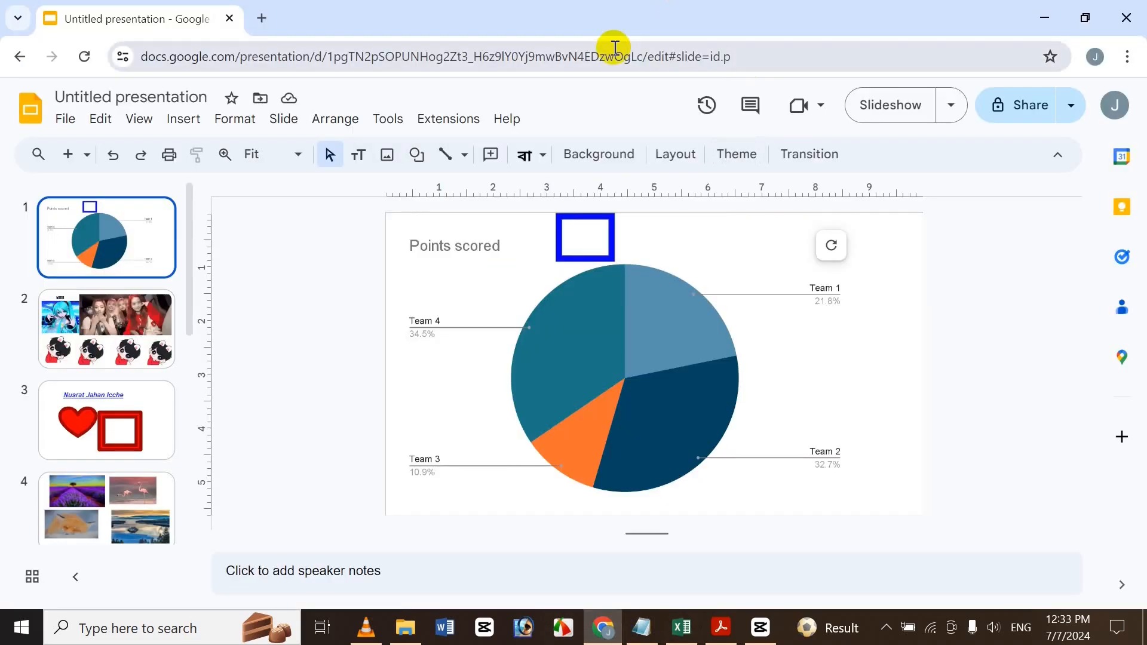
pyautogui.hotkey('ctrl', 'shift', 'i')
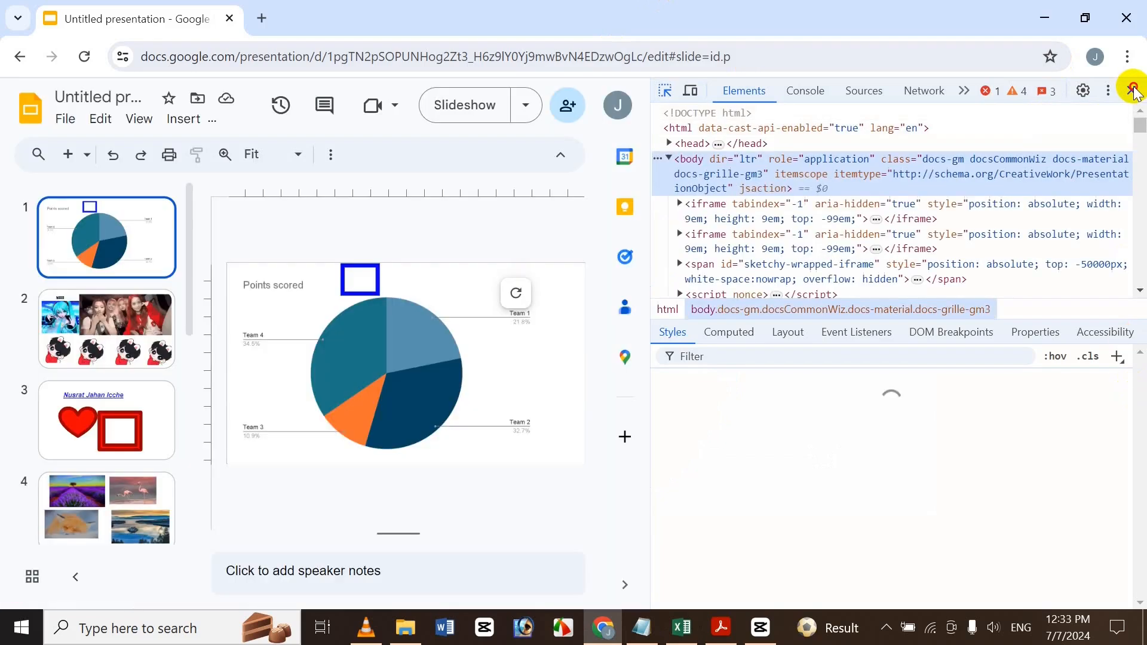
pyautogui.click(1131, 90)
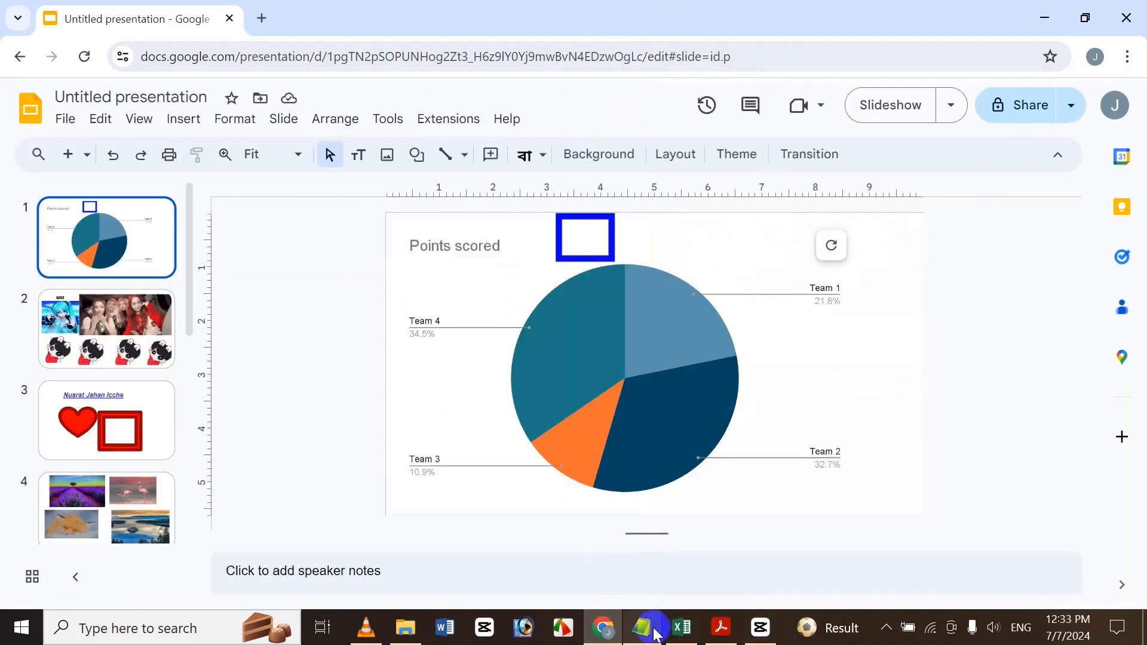
# Step: Recheck the captions entry in Excel, try its shortcut in Google Slides again, and dismiss the developer tools after scrolling through the elements
pyautogui.click(682, 627)
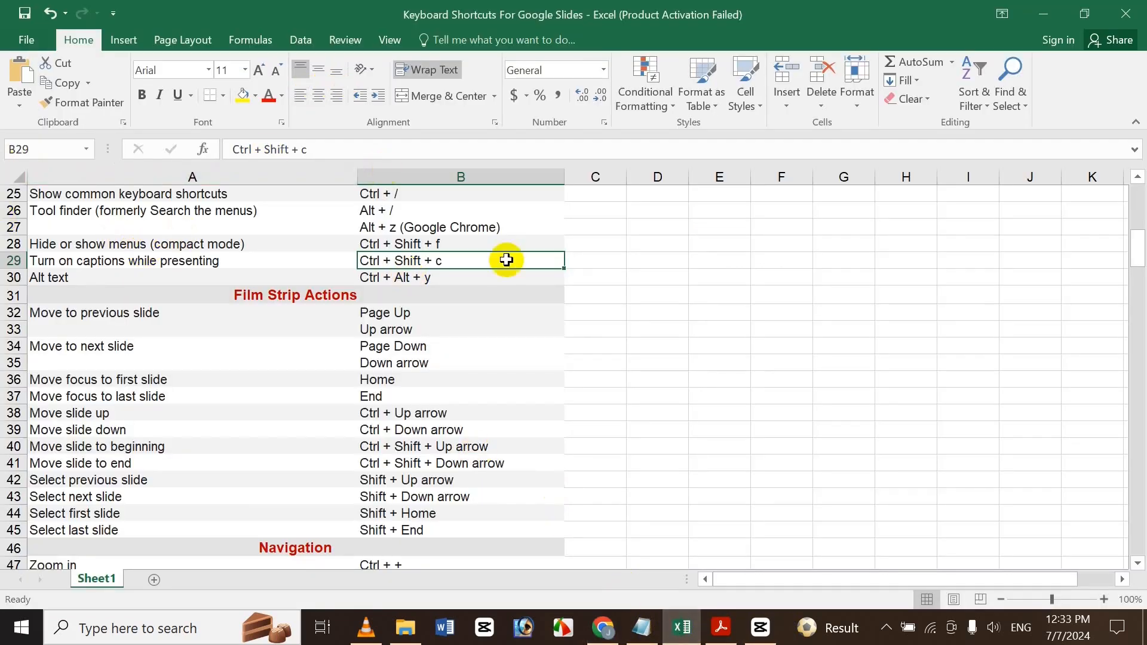
pyautogui.click(615, 628)
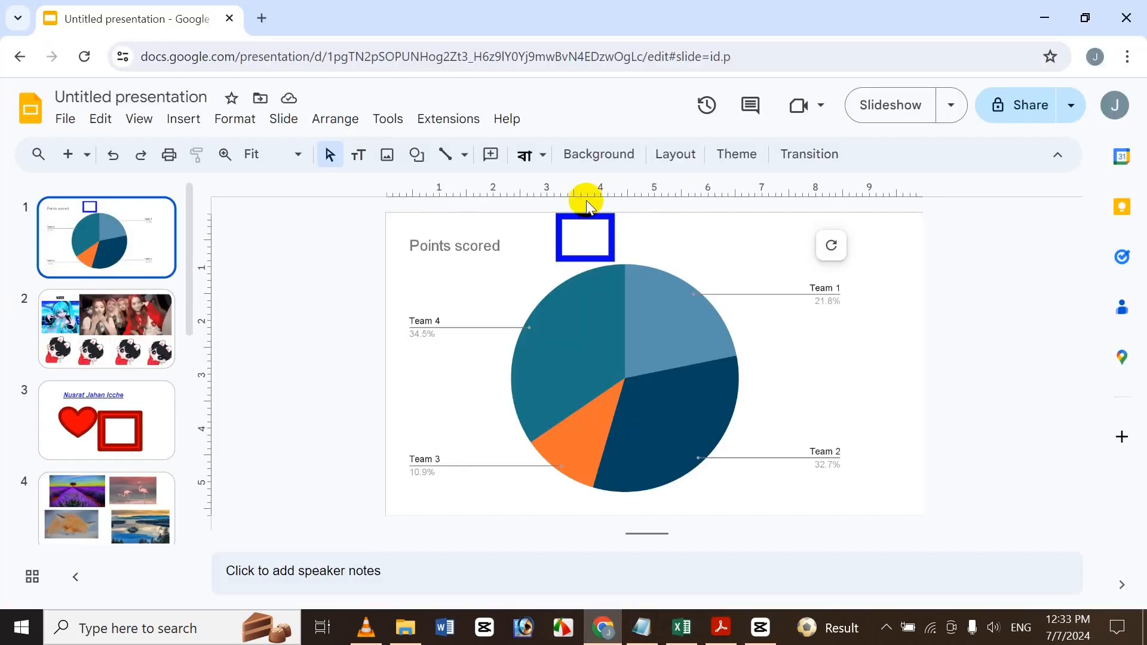
pyautogui.hotkey('ctrl', 'shift', 'i')
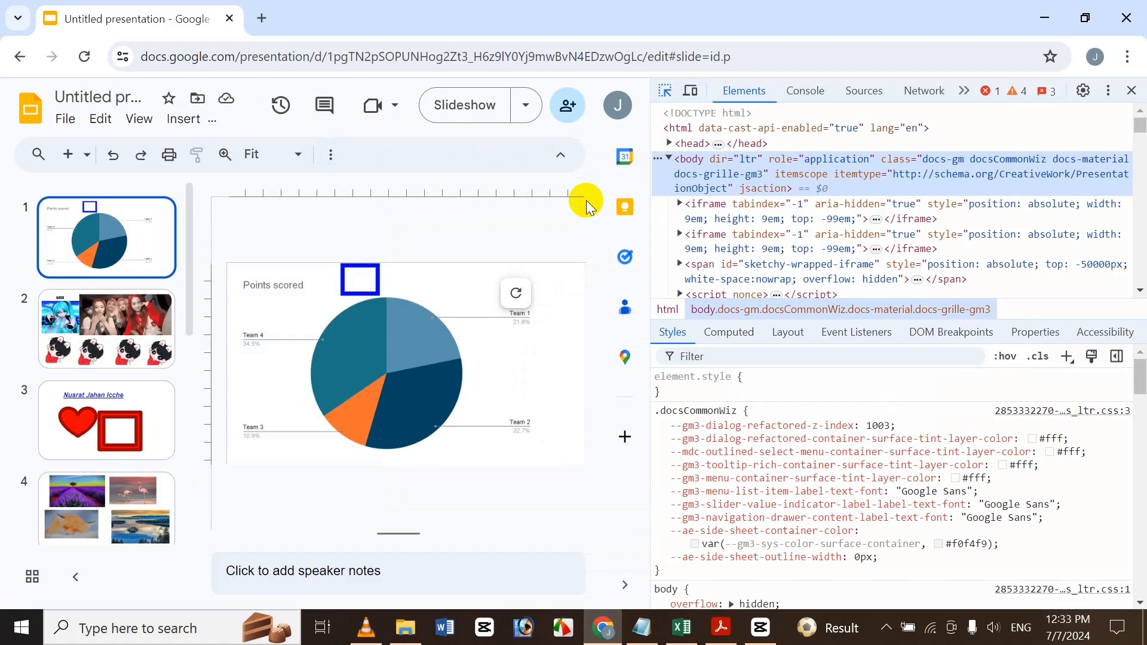
pyautogui.scroll(-5, 773, 234)
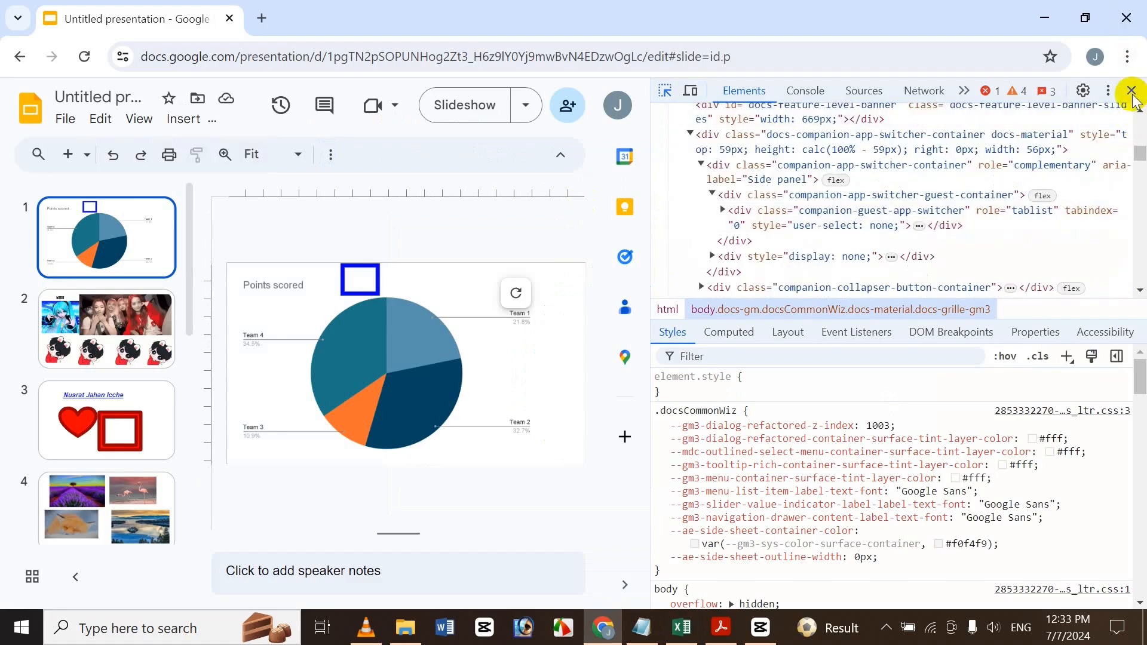
pyautogui.click(1131, 93)
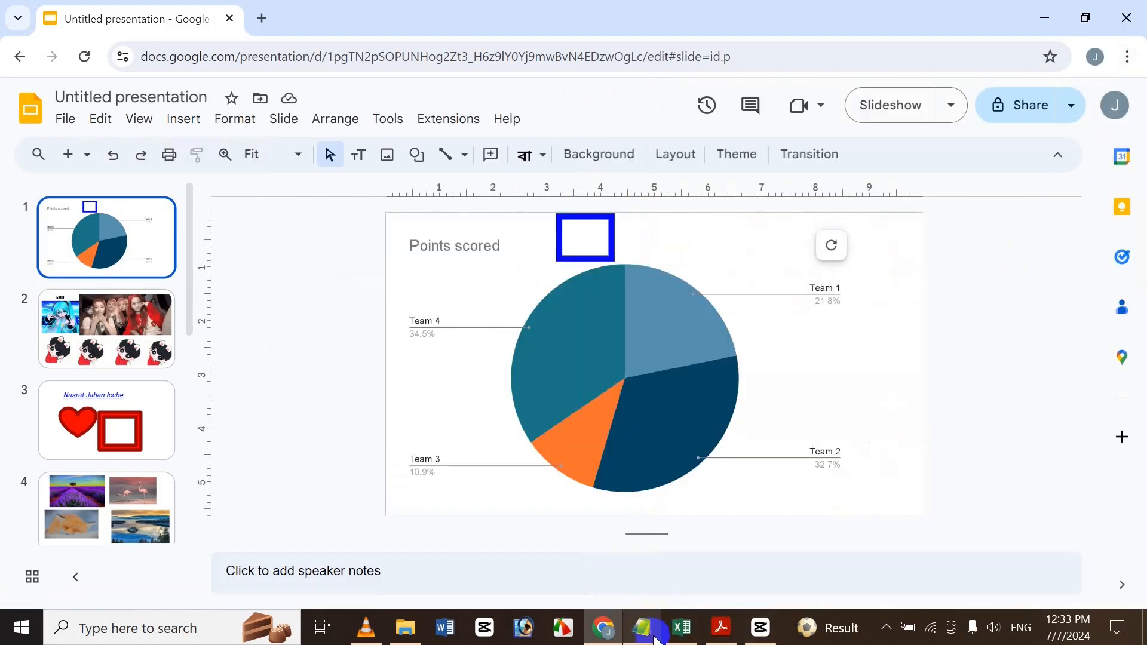
# Step: Check the "Alt text" shortcut in the Excel list and return to Google Slides
pyautogui.click(680, 633)
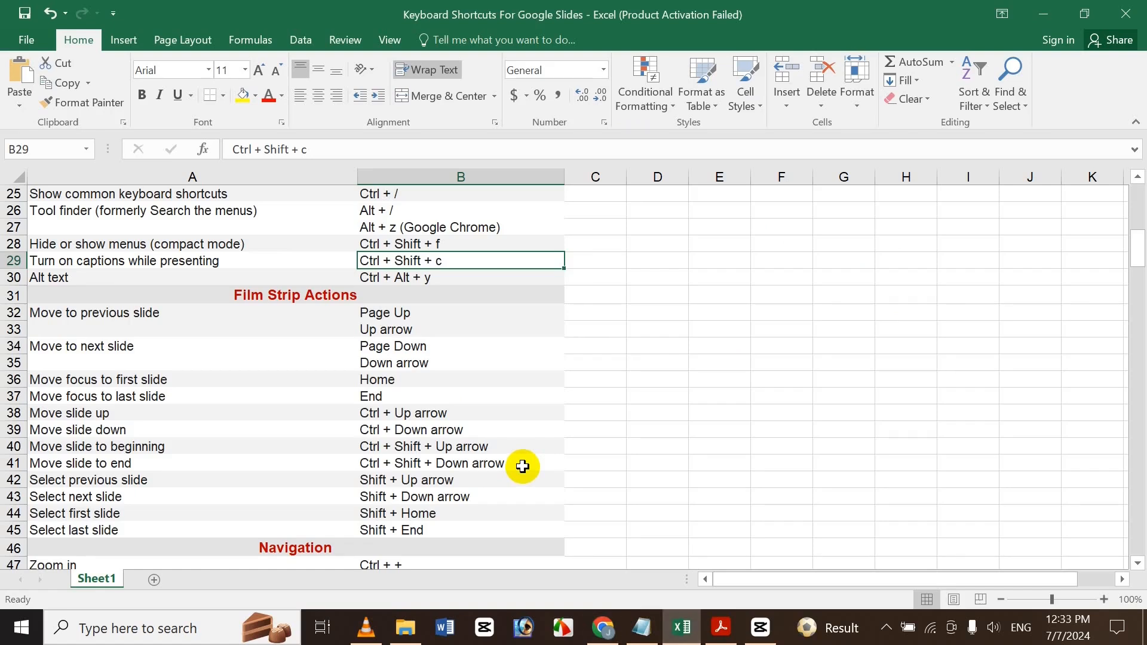
pyautogui.press('Down')
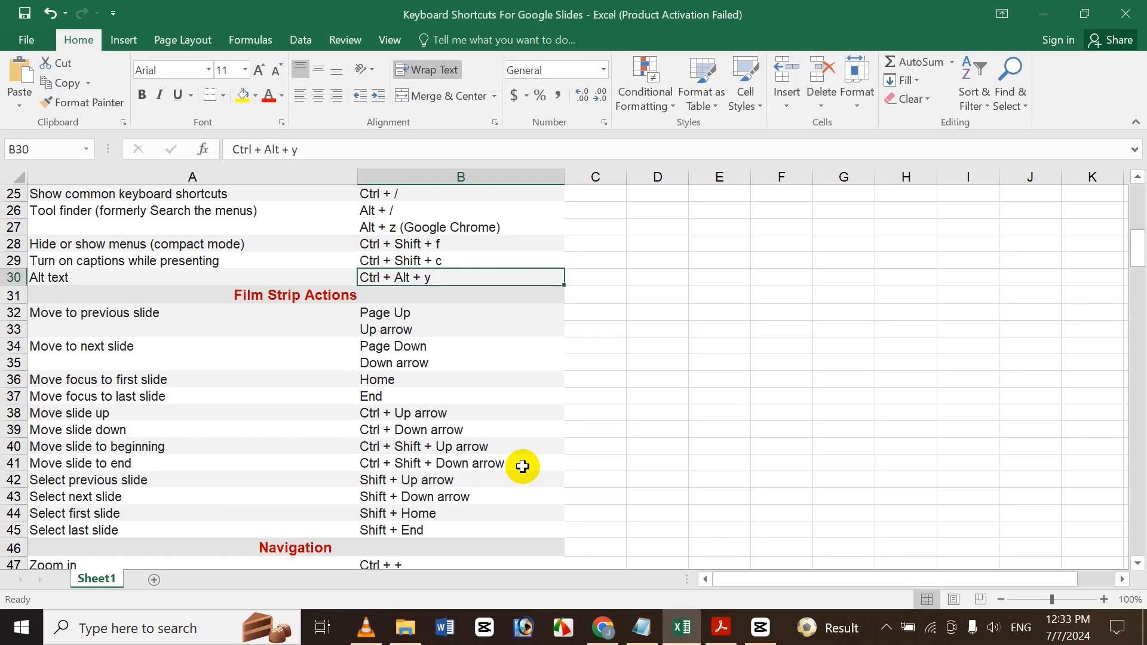
pyautogui.click(603, 627)
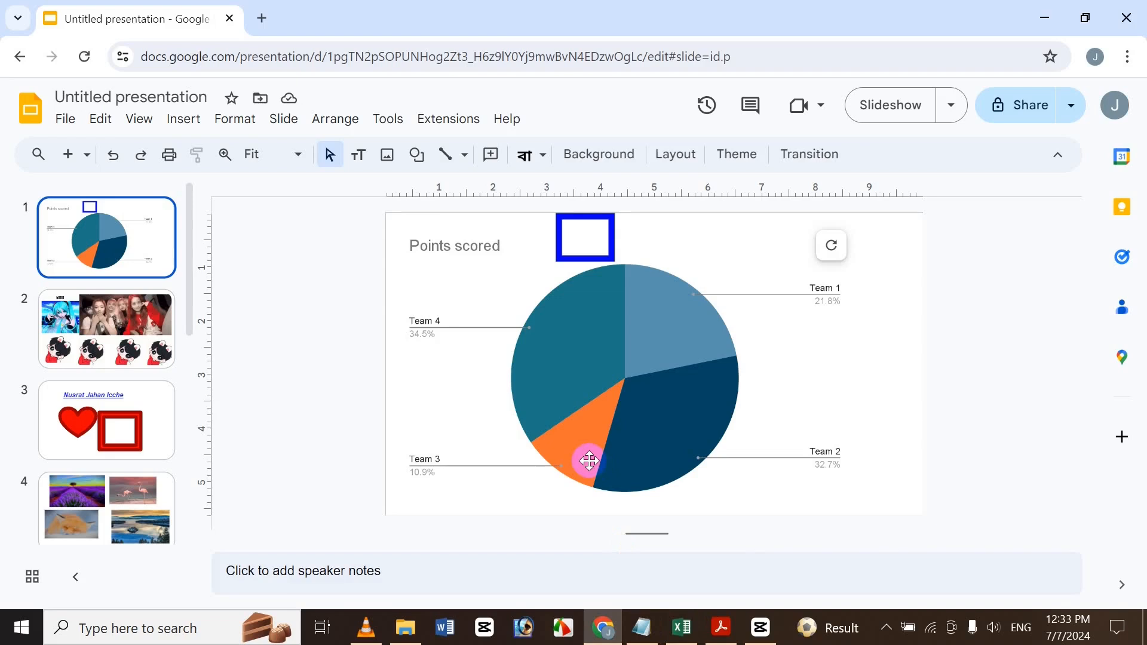
# Step: View the Alt Text description field for the "hiiiiii" image on slide 2, then close the format options and deselect the image
pyautogui.click(143, 330)
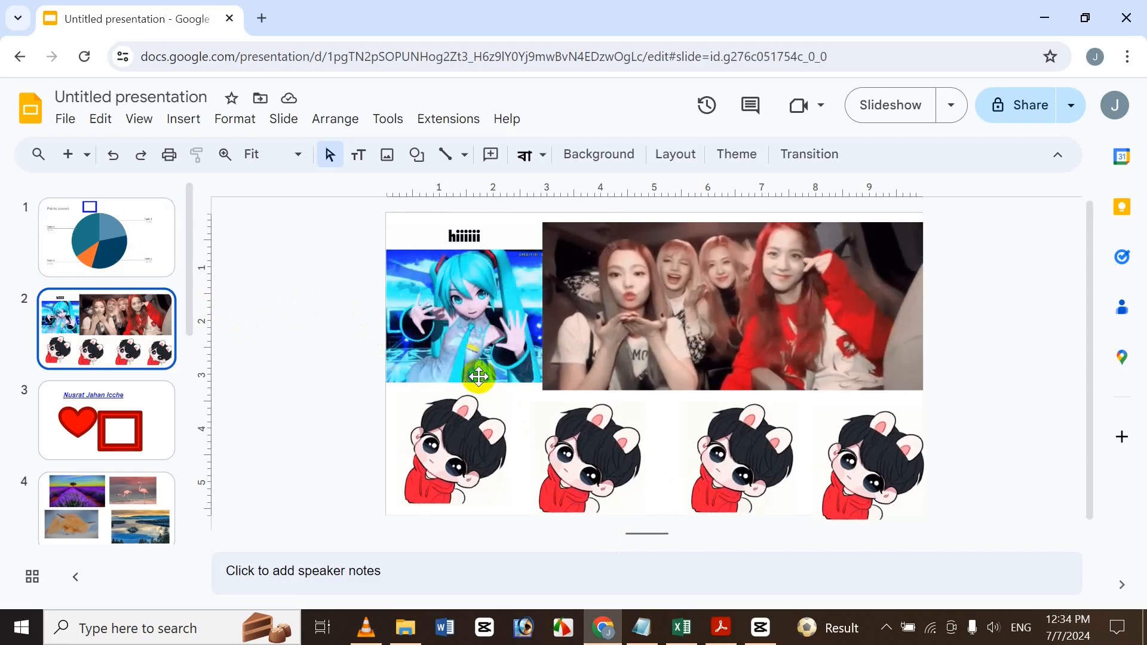
pyautogui.click(480, 271)
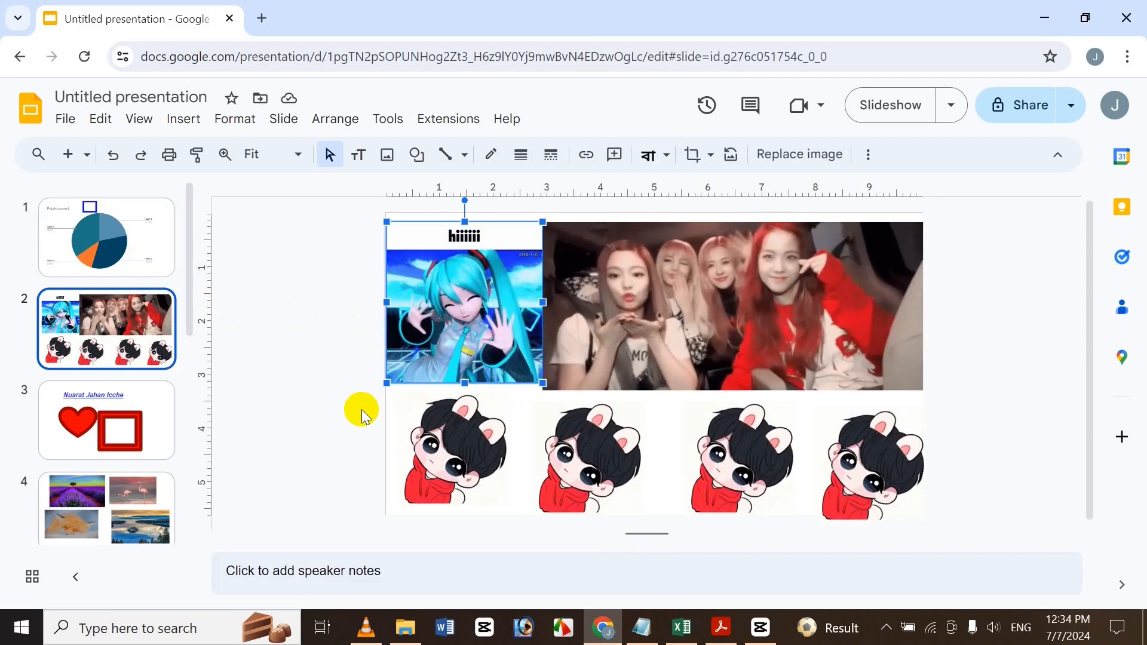
pyautogui.hotkey('ctrl', 'alt', 'y')
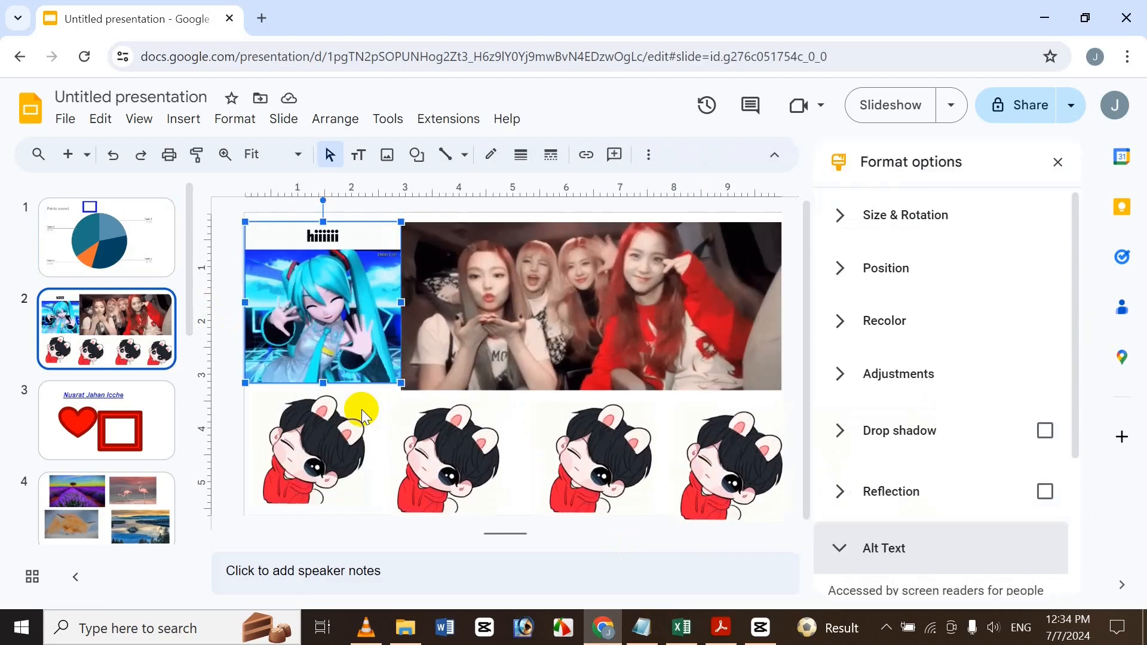
pyautogui.moveTo(1075, 281); pyautogui.dragTo(1023, 463)
pyautogui.click(954, 484)
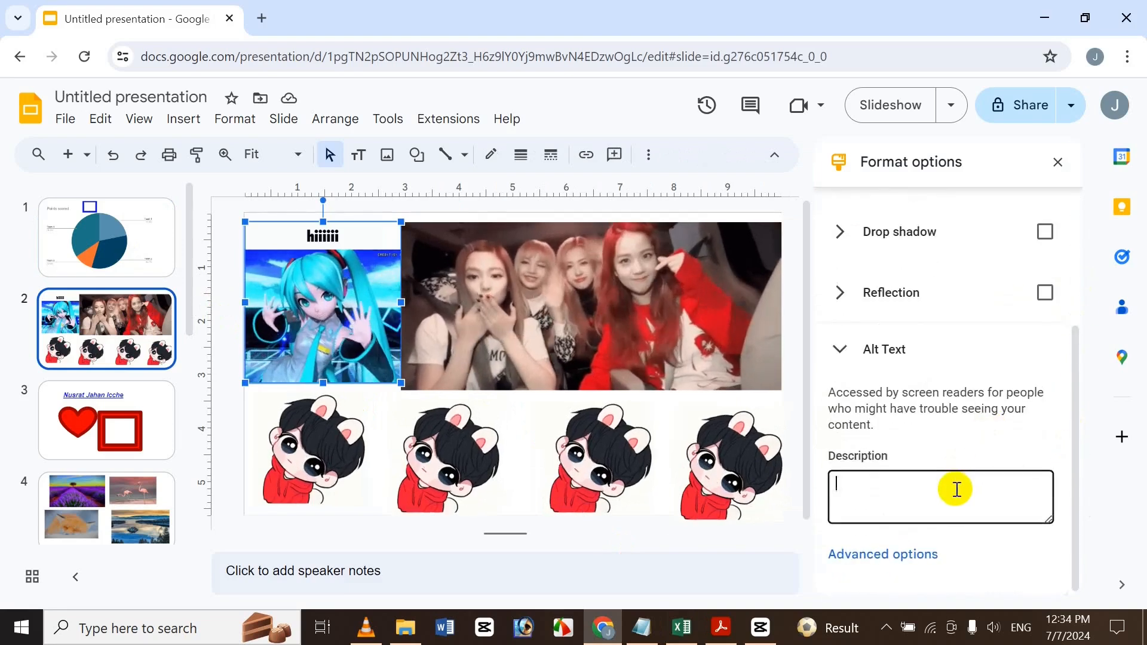
pyautogui.click(1057, 162)
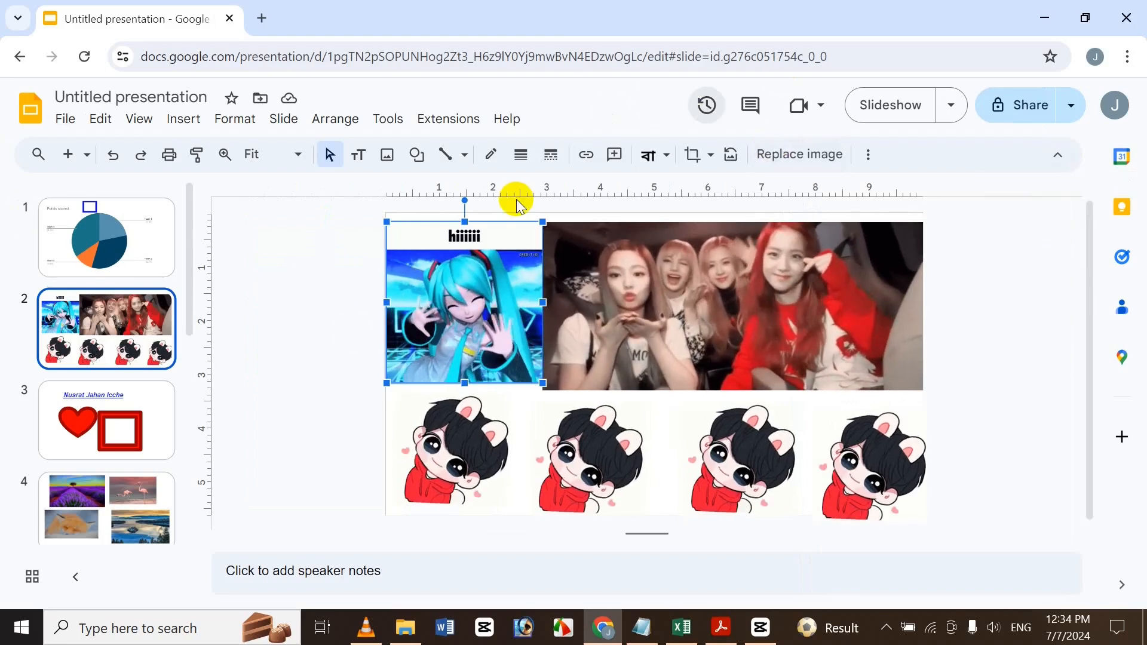
pyautogui.click(346, 278)
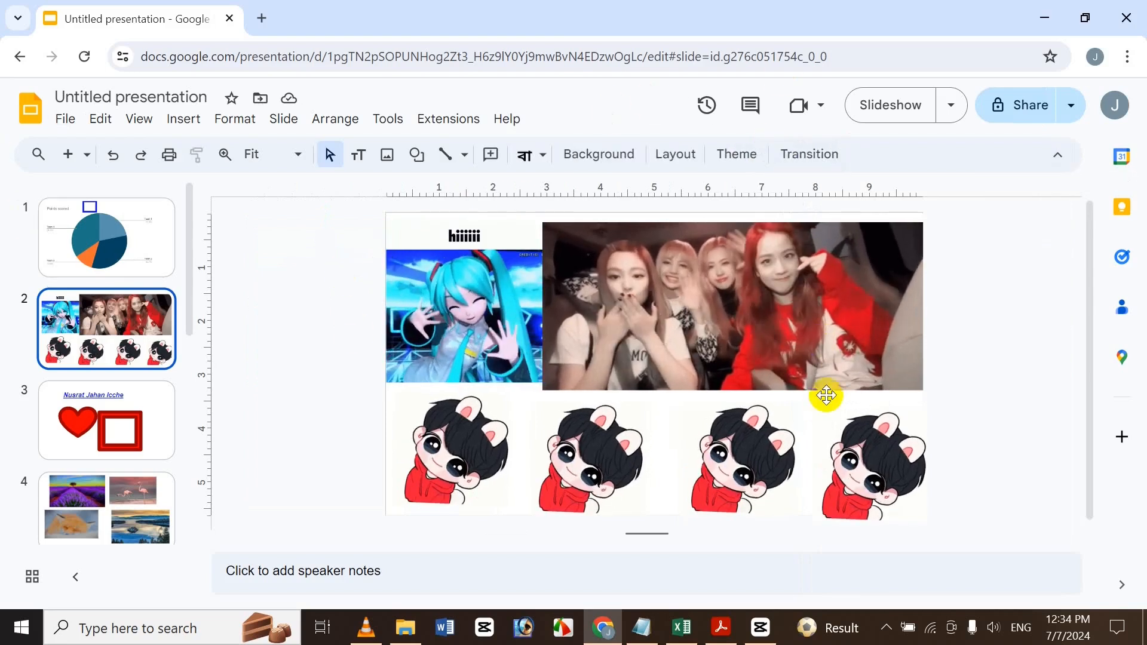
# Step: Review the start of the Common Actions list in Excel, then switch to the "Keyboard Shortcuts - Film Strip Actions" PDF in Acrobat
pyautogui.click(682, 627)
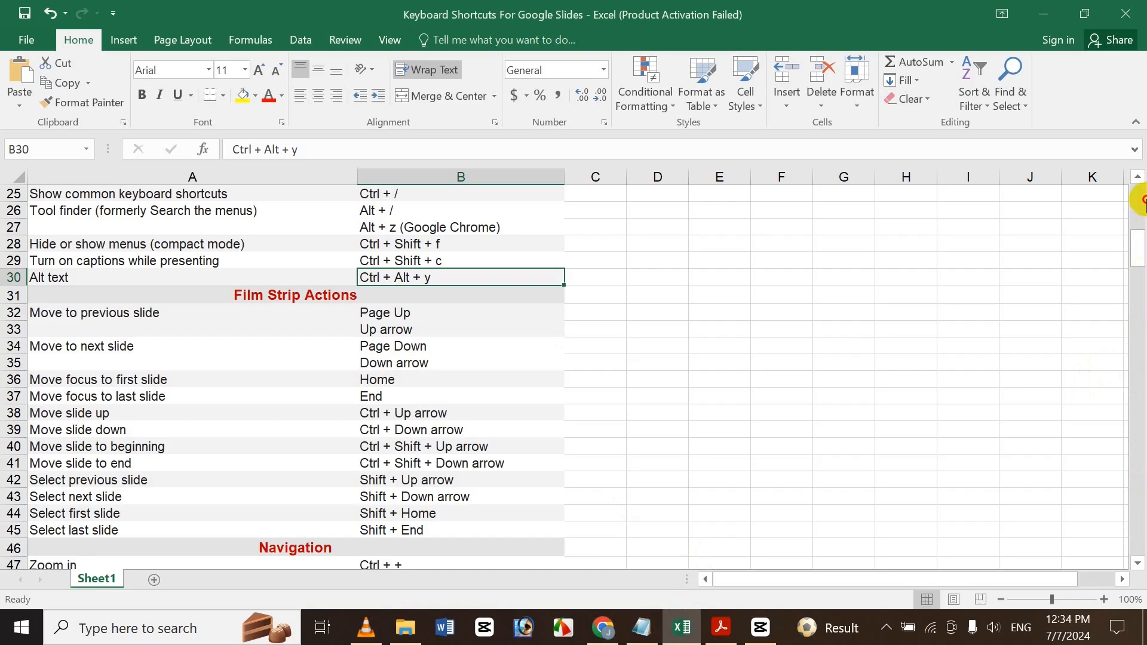
pyautogui.moveTo(1138, 246); pyautogui.dragTo(1142, 191)
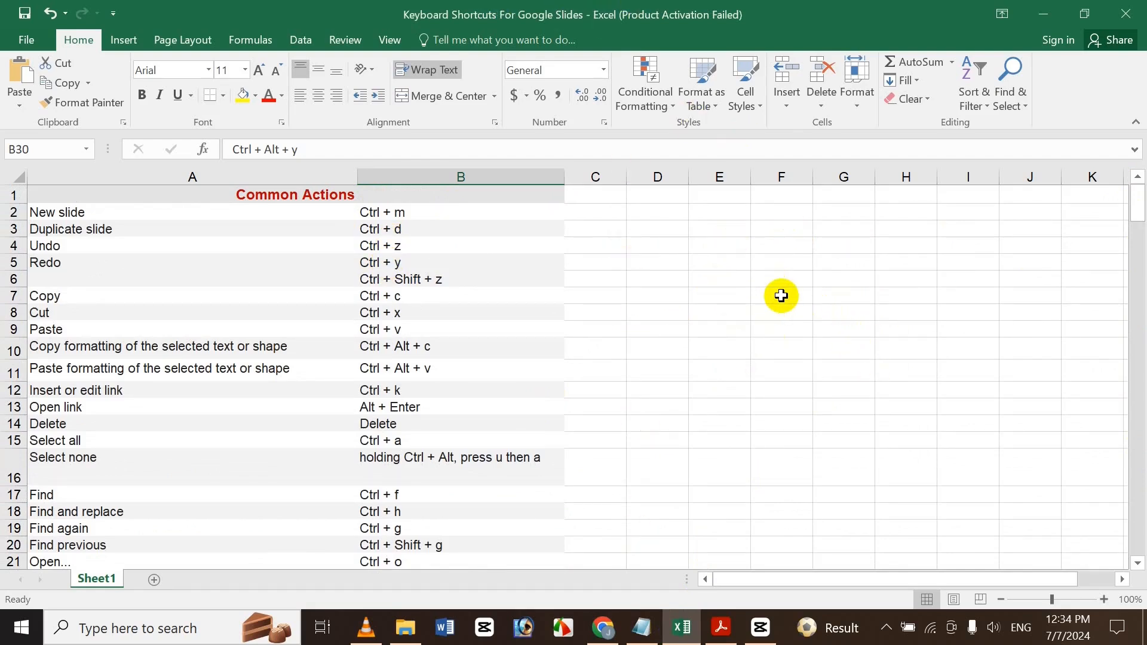
pyautogui.click(707, 638)
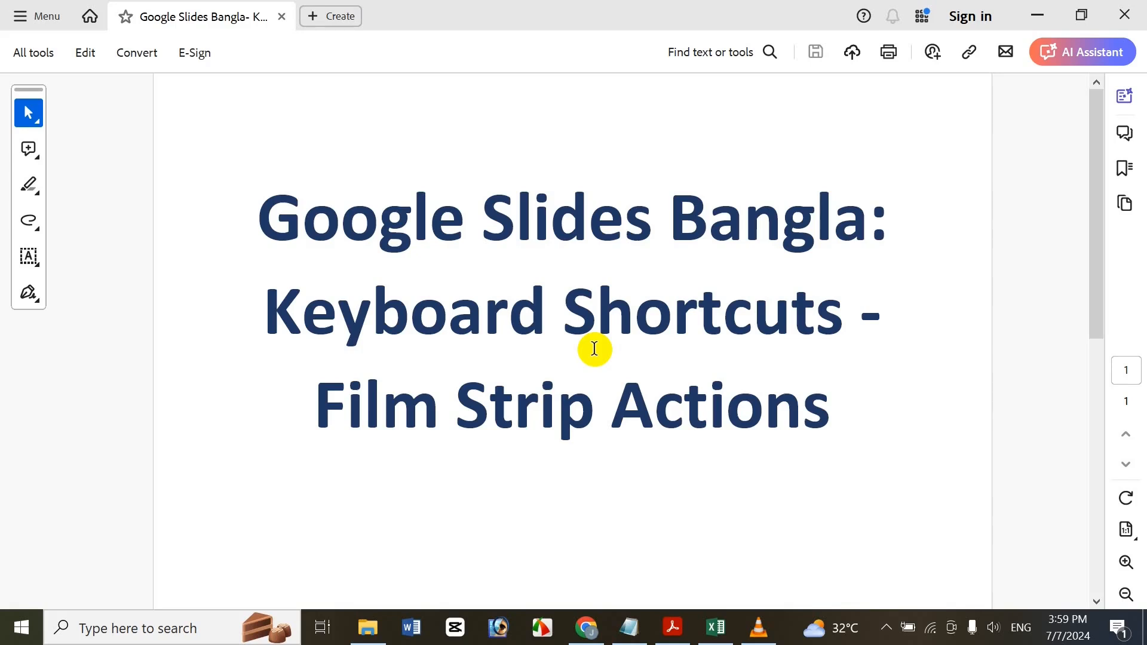
# Step: Switch to the Excel shortcut list and review the Film Strip Actions entries for moving to the previous and next slide
pyautogui.click(1035, 12)
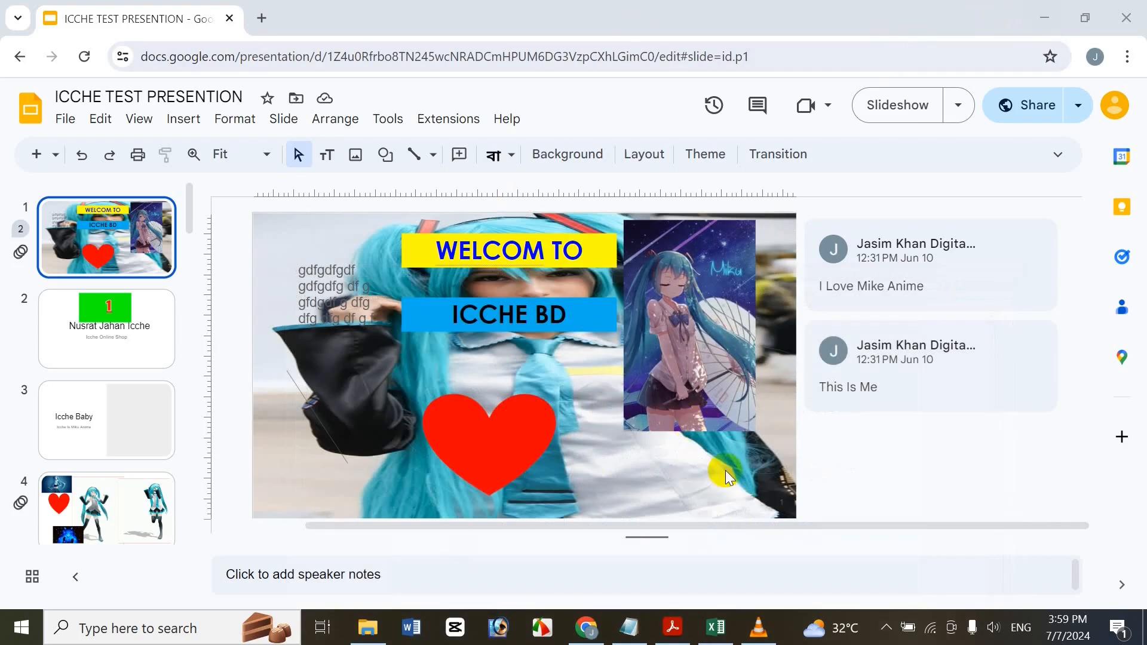
pyautogui.click(721, 626)
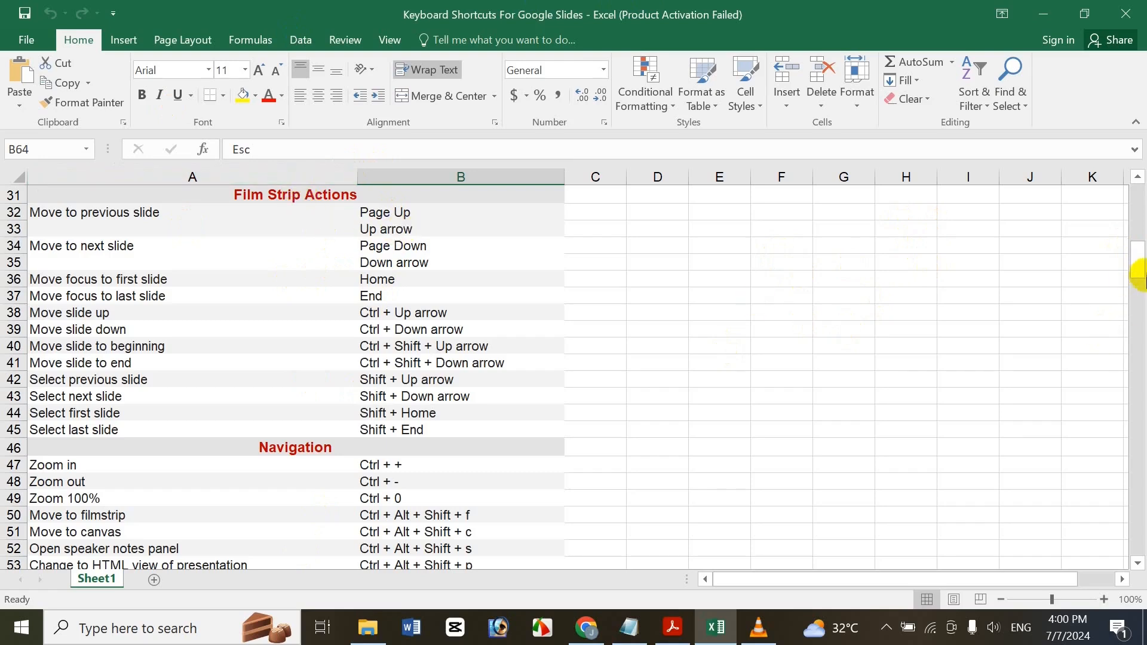
pyautogui.moveTo(1134, 269)
pyautogui.mouseDown()
pyautogui.moveTo(1135, 197)
pyautogui.moveTo(1142, 267)
pyautogui.mouseUp()
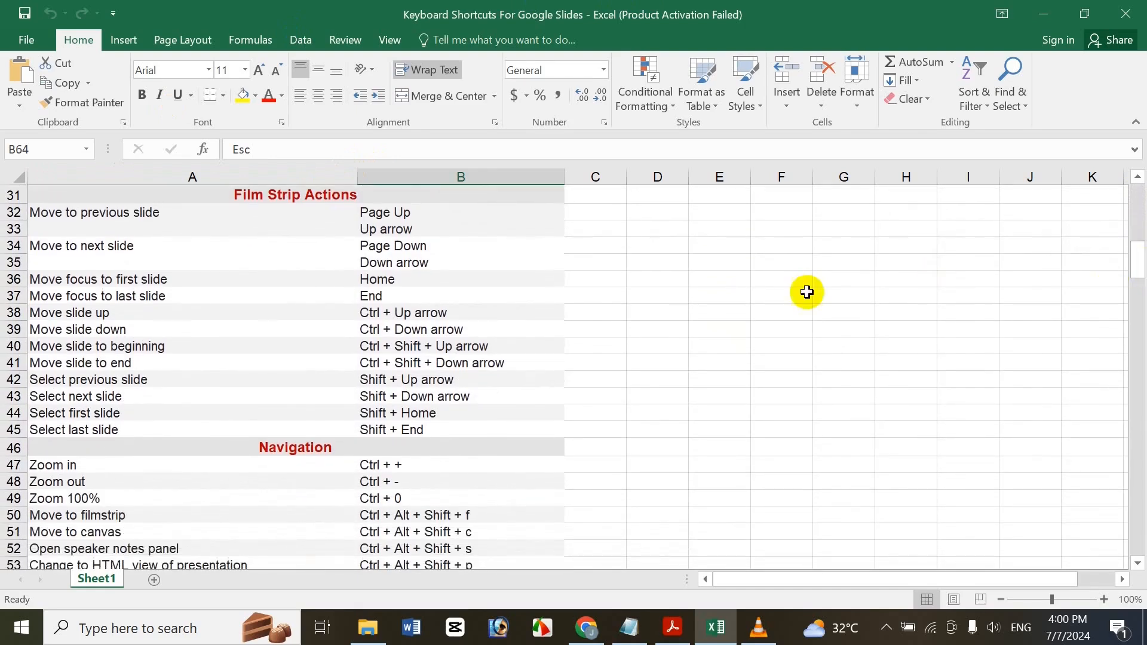
pyautogui.click(502, 301)
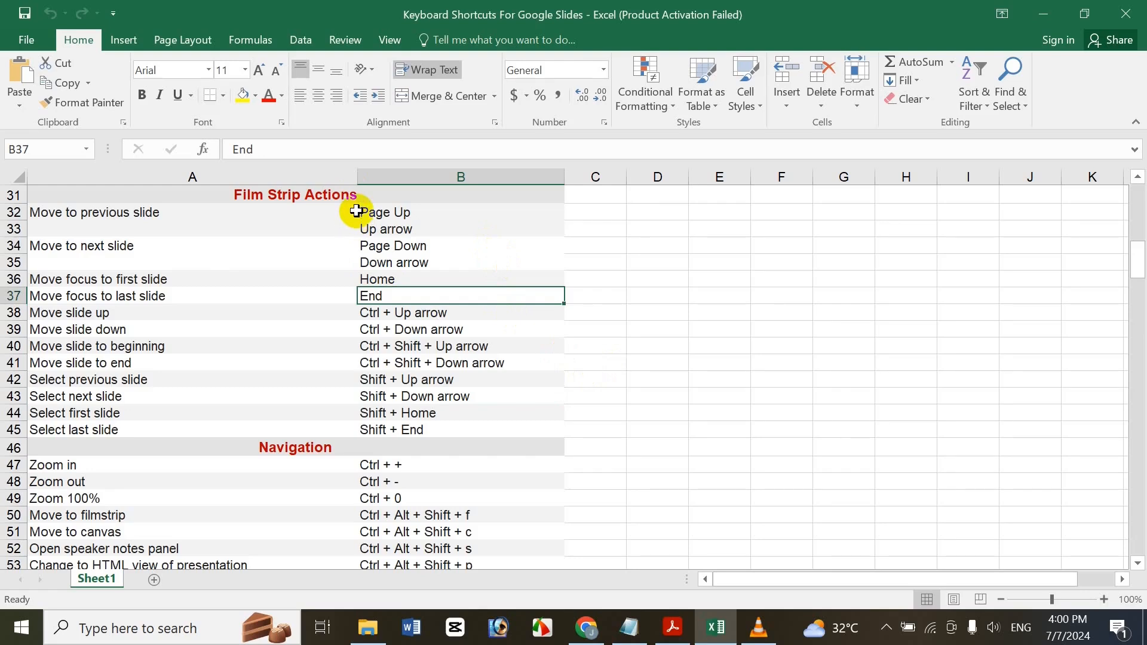
pyautogui.click(383, 228)
pyautogui.click(339, 227)
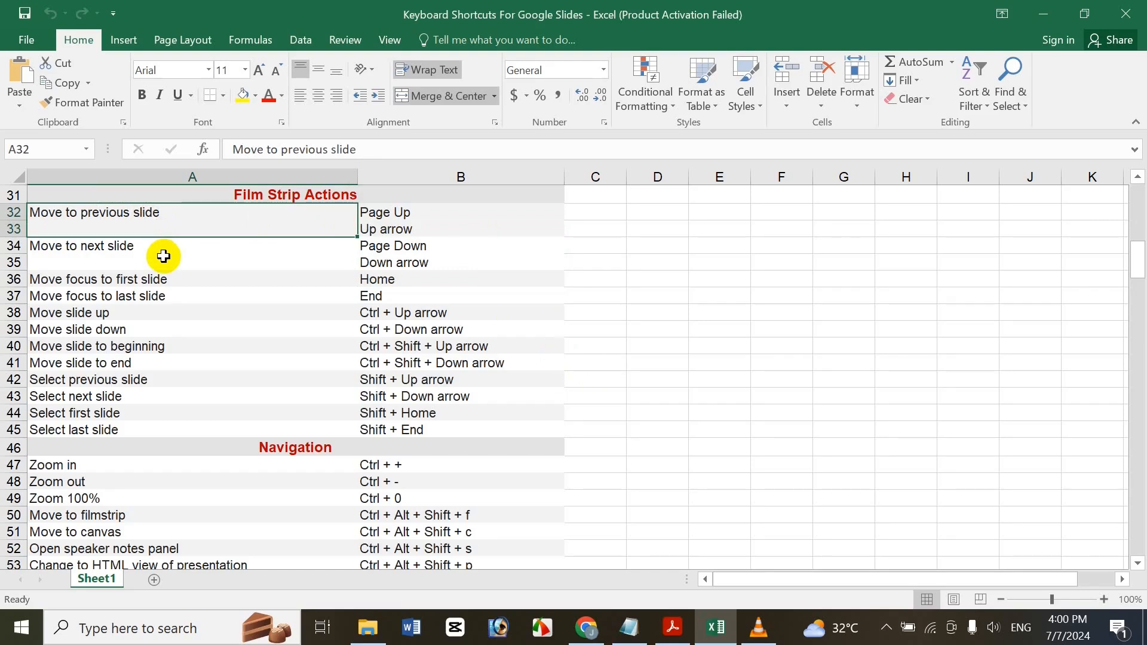
pyautogui.click(163, 257)
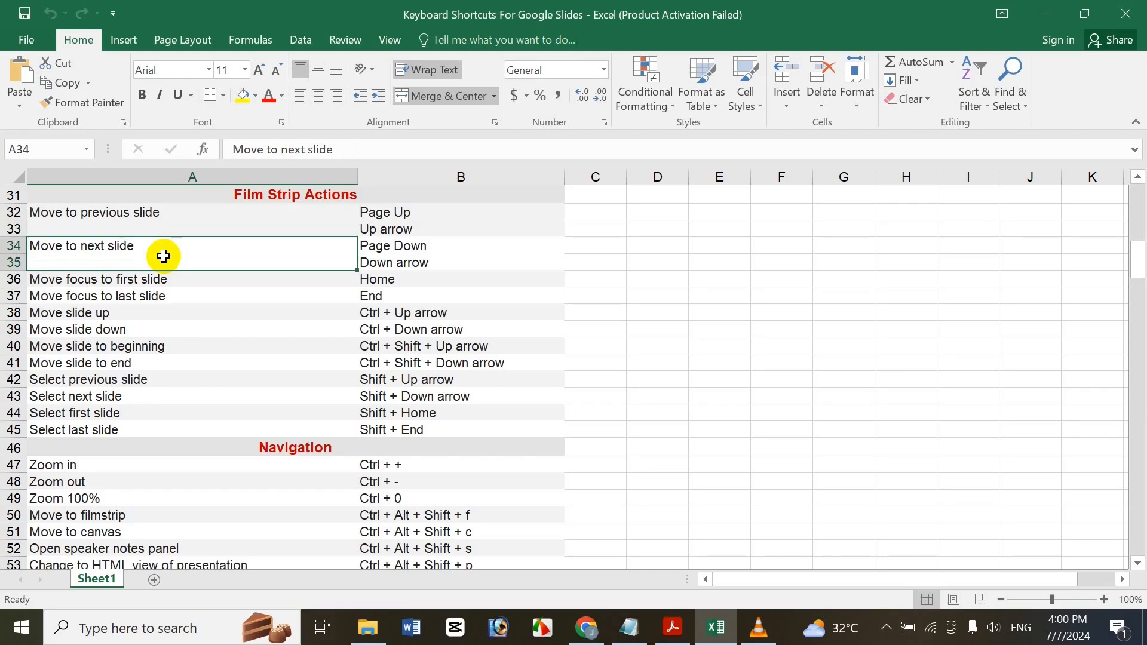
pyautogui.click(426, 262)
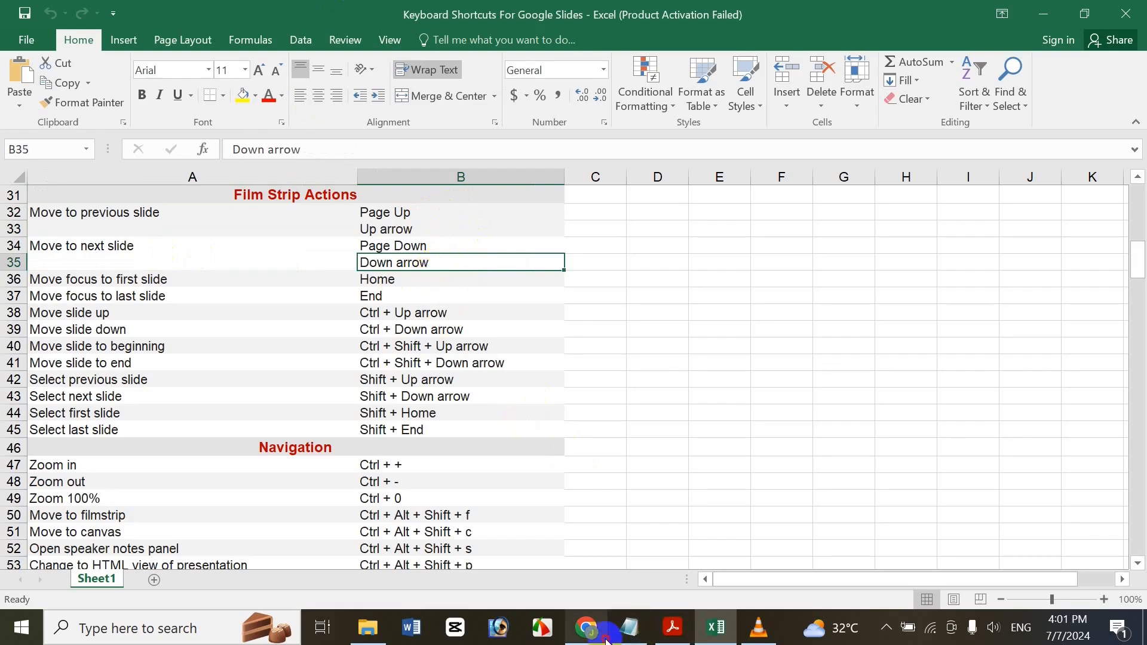
# Step: Return to Google Slides and step backward through the filmstrip to slide 1, first from slide 3 and again from slide 4
pyautogui.click(586, 627)
pyautogui.click(134, 427)
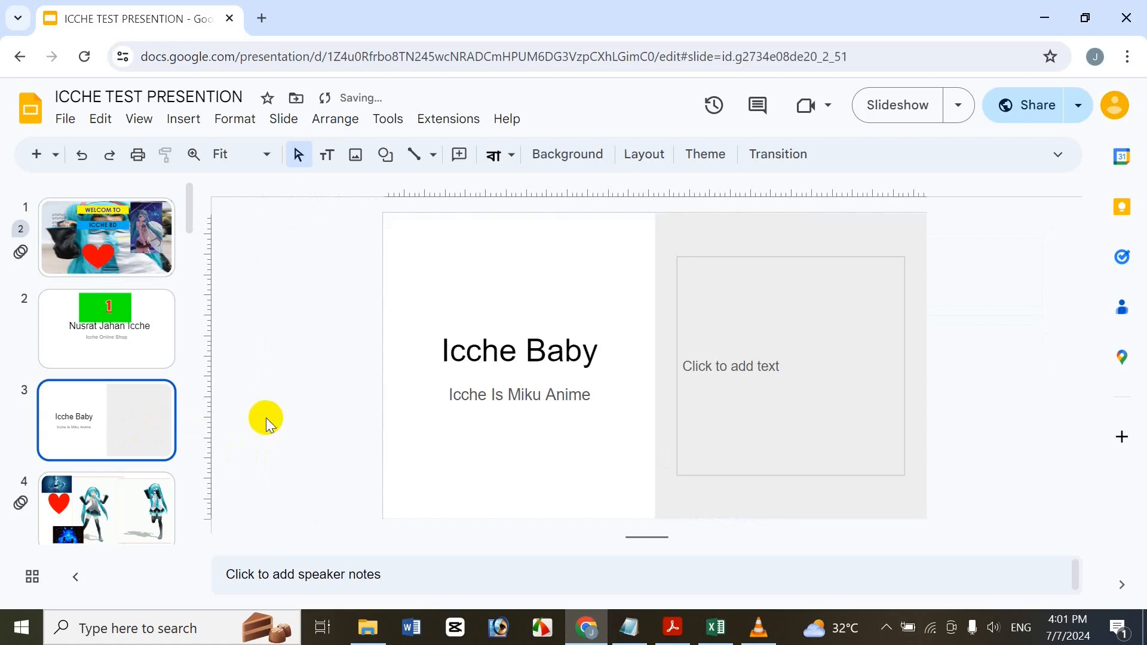
pyautogui.press('Up')
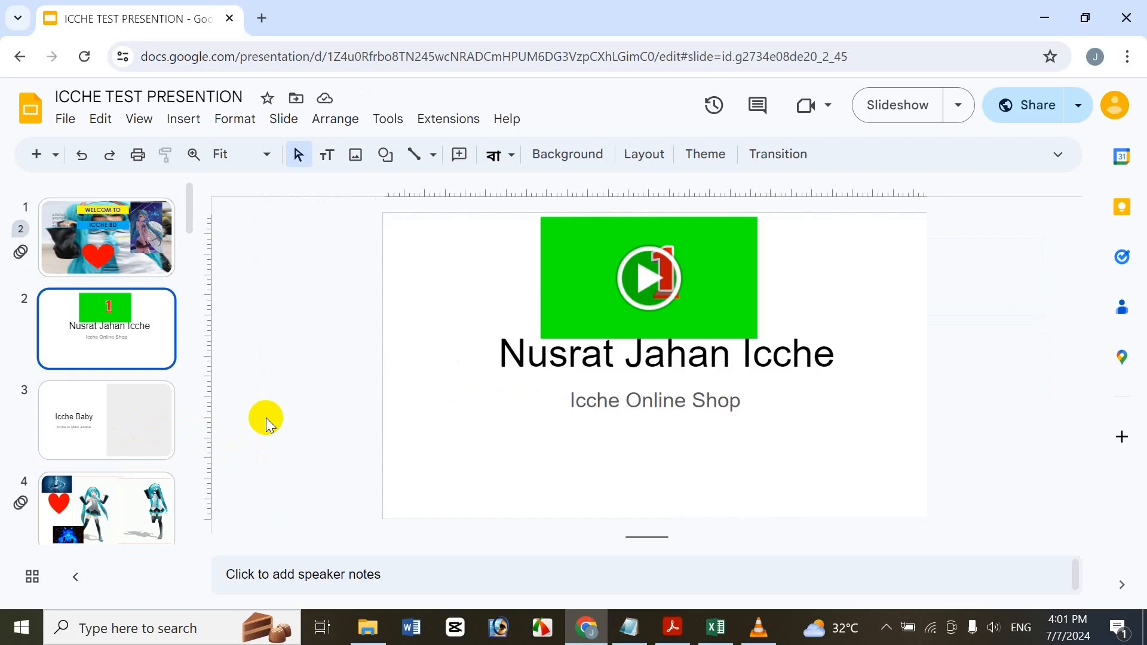
pyautogui.press('Up')
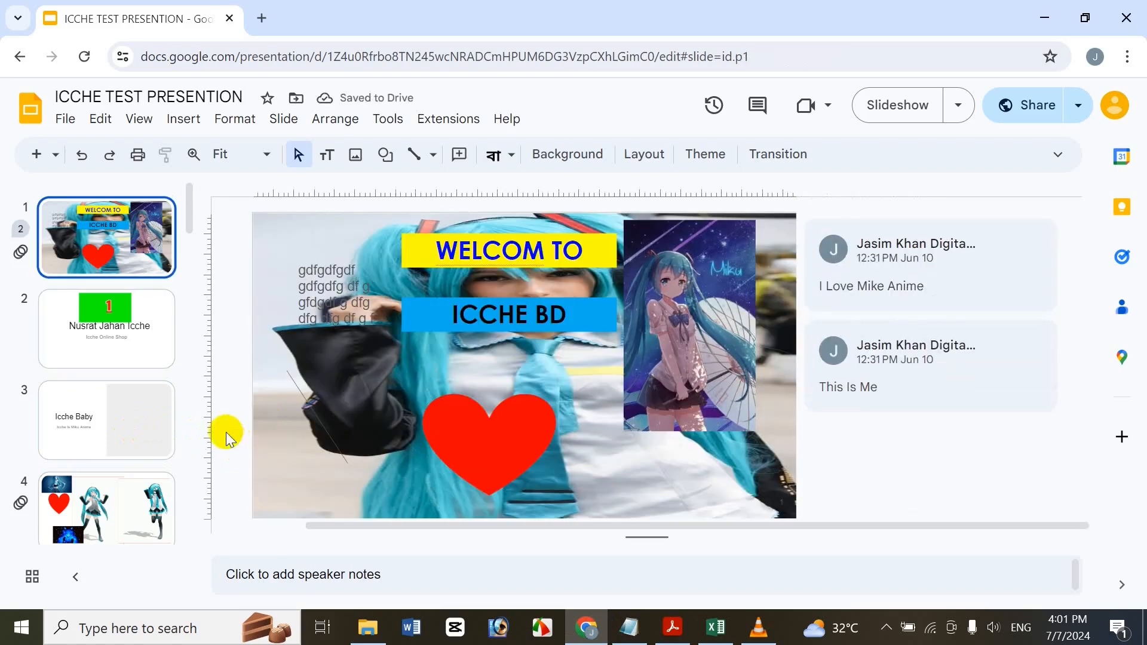
pyautogui.click(97, 514)
pyautogui.press('Up')
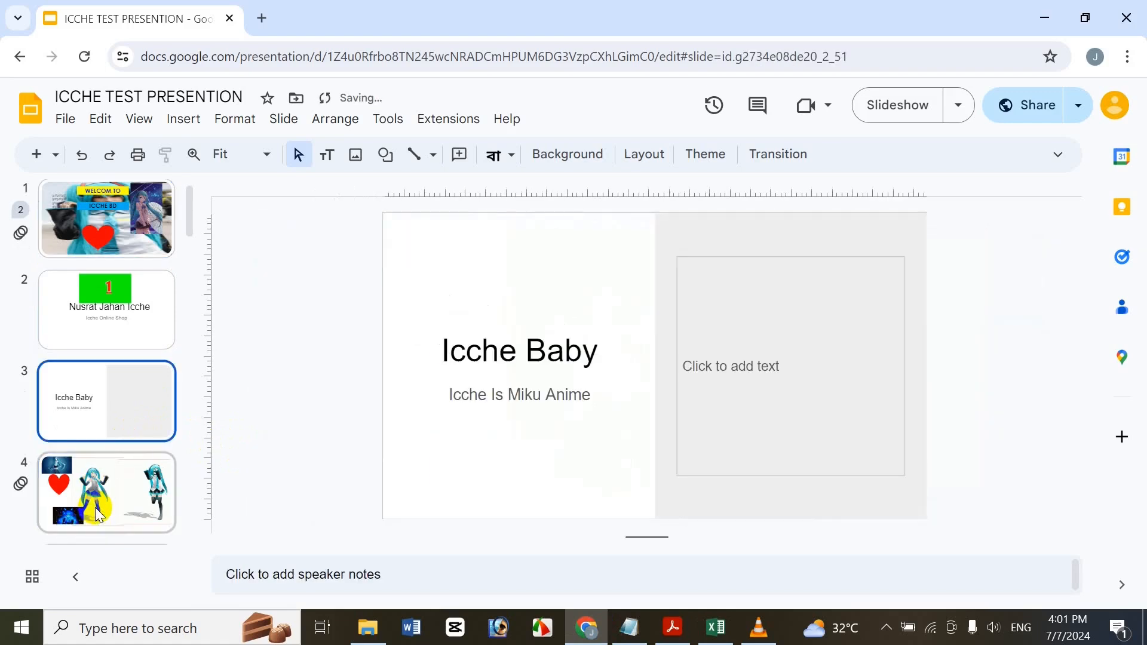
pyautogui.press('Up')
pyautogui.press('Up')
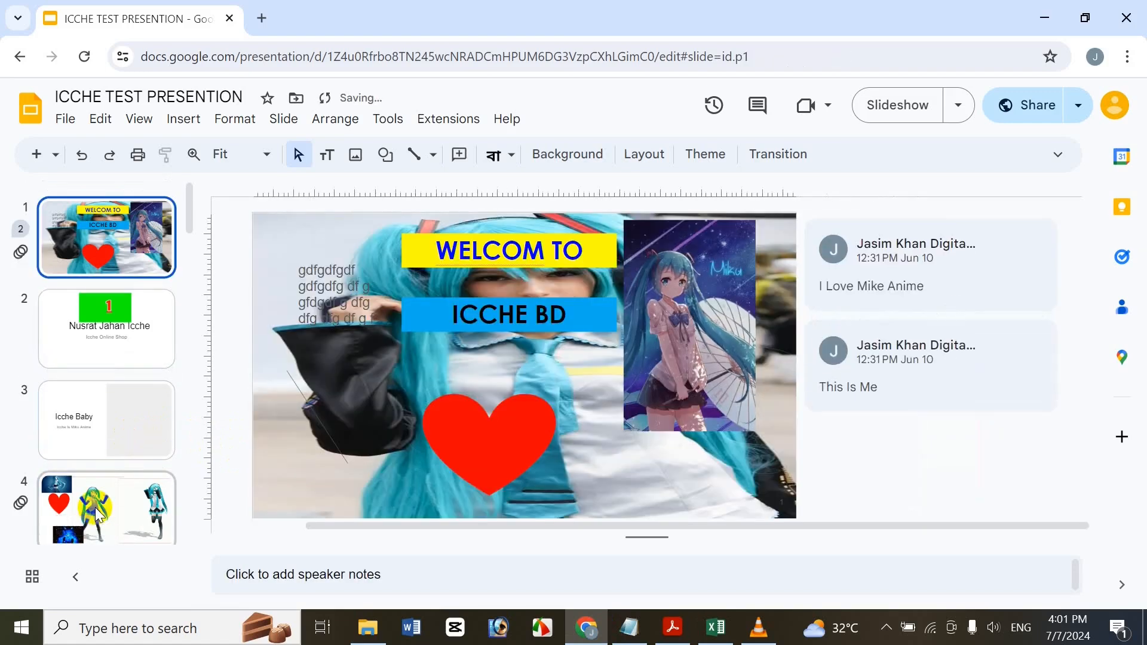
# Step: Step forward through the filmstrip from slide 1 to slide 6, and jump back to the first slide
pyautogui.press('Down')
pyautogui.press('Down')
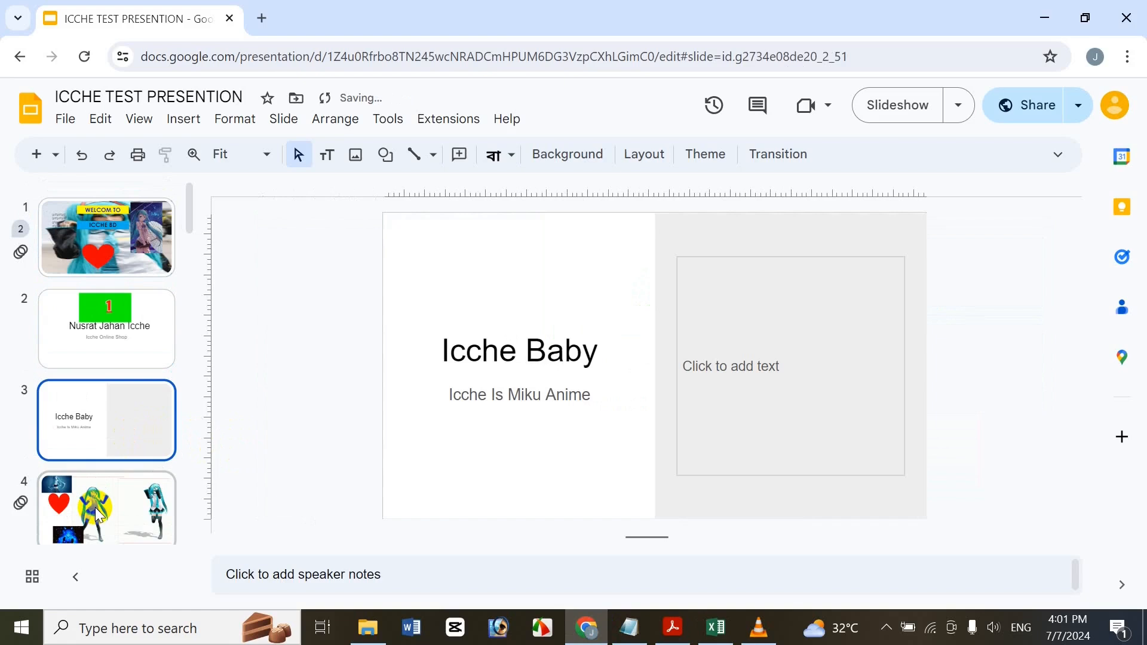
pyautogui.press('Down')
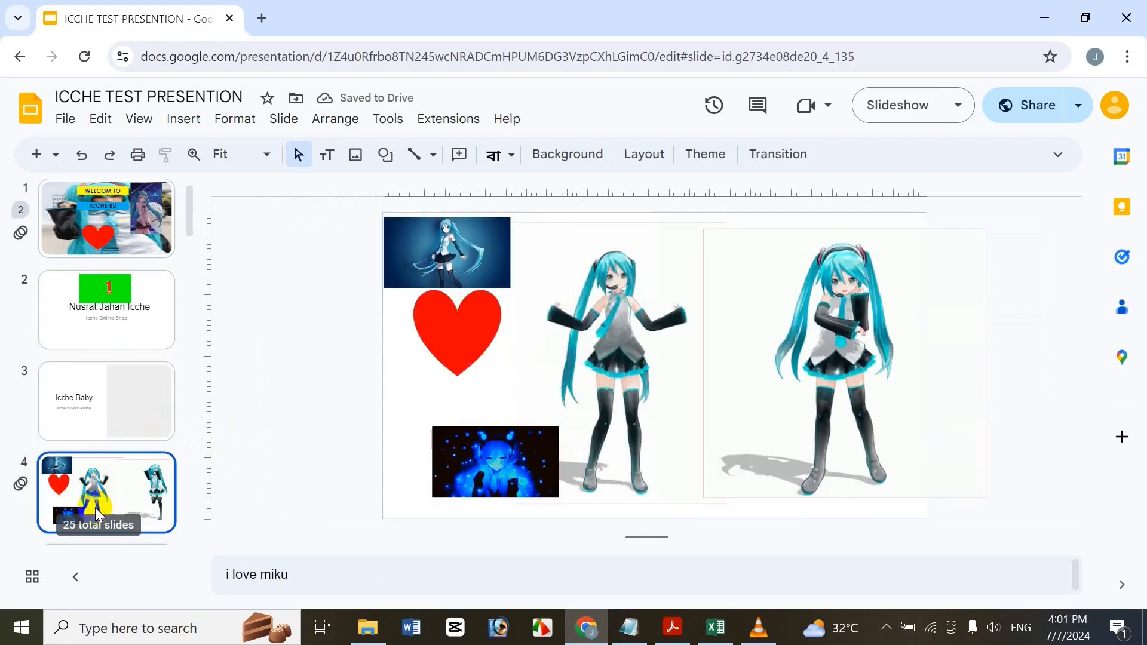
pyautogui.press('Down')
pyautogui.press('Down')
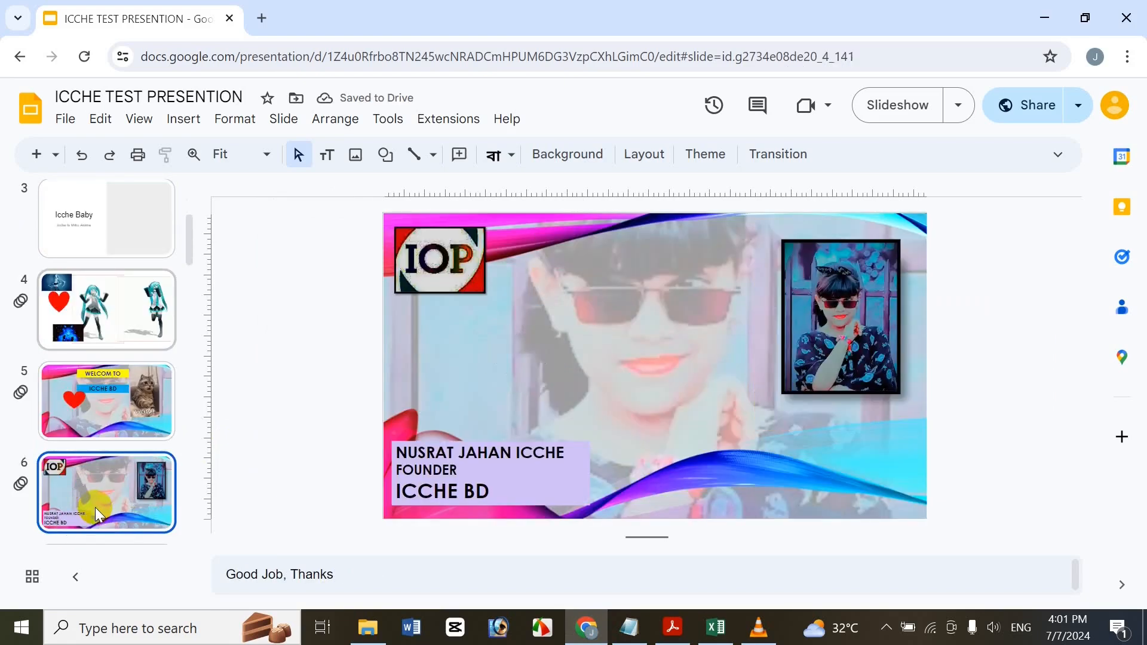
pyautogui.press('Home')
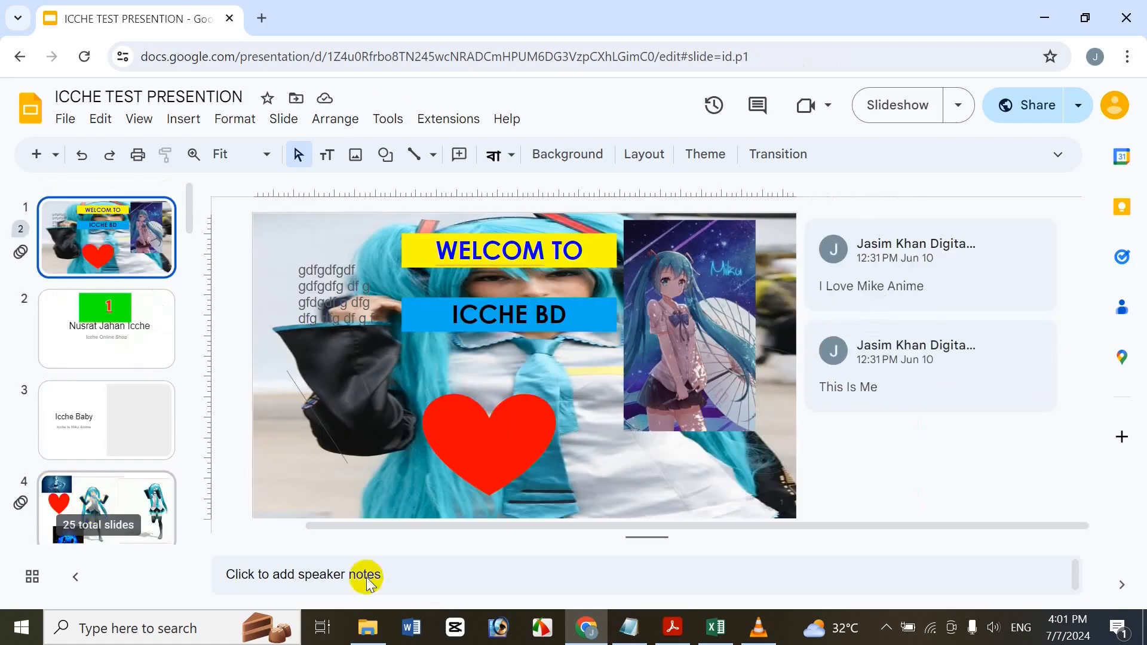
# Step: Check the "Move focus to first slide" and "Move focus to last slide" entries in the Excel list
pyautogui.click(716, 628)
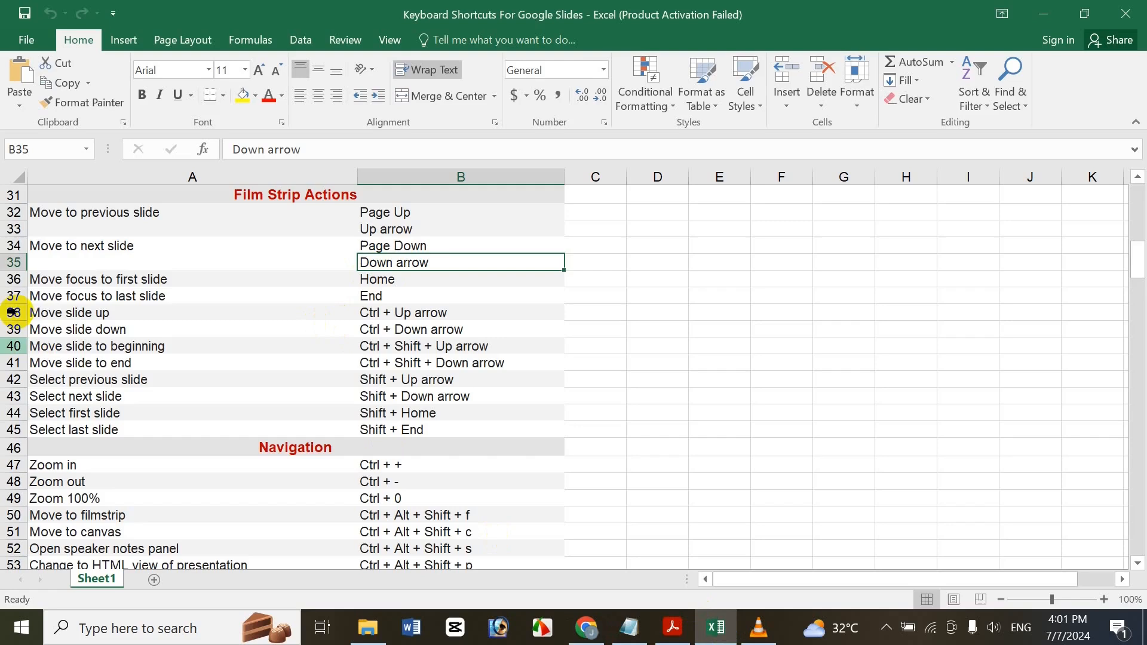
pyautogui.click(254, 280)
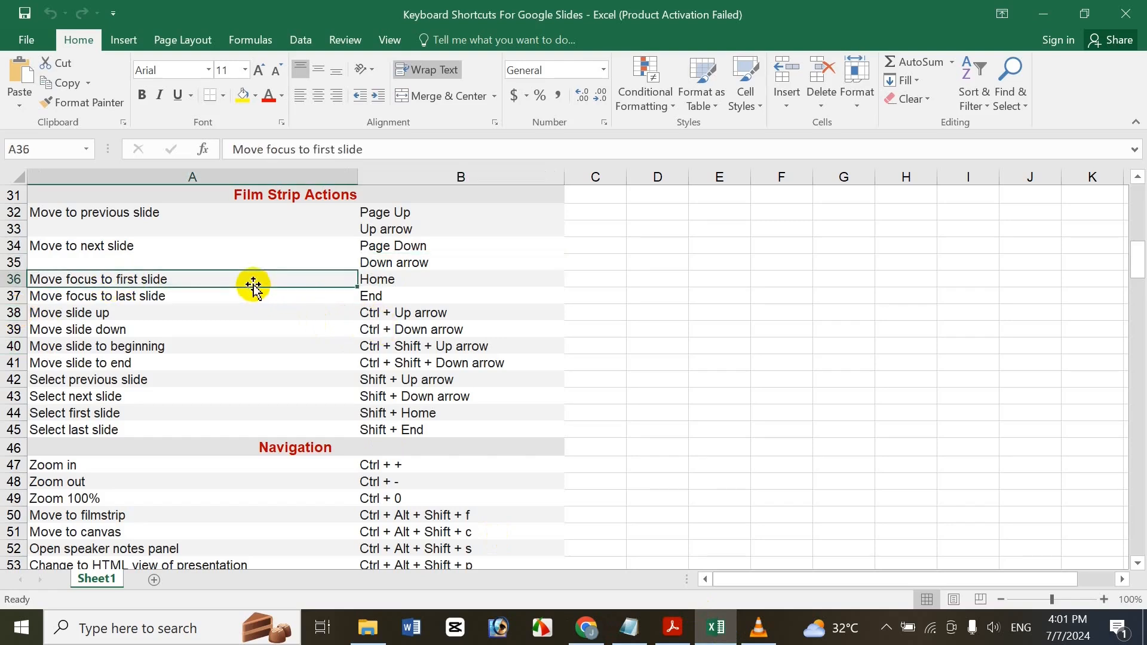
pyautogui.click(281, 299)
pyautogui.click(315, 278)
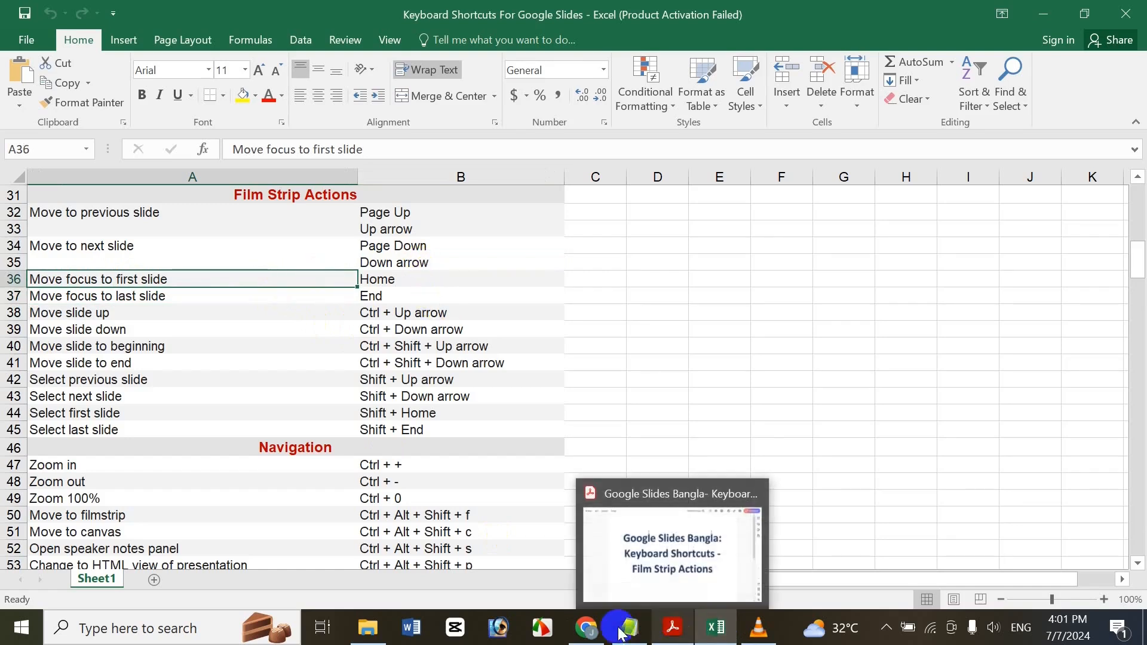
# Step: Return to Google Slides, select slide 5 in the filmstrip and jump to the first slide
pyautogui.click(590, 630)
pyautogui.moveTo(189, 225); pyautogui.dragTo(202, 259)
pyautogui.click(148, 278)
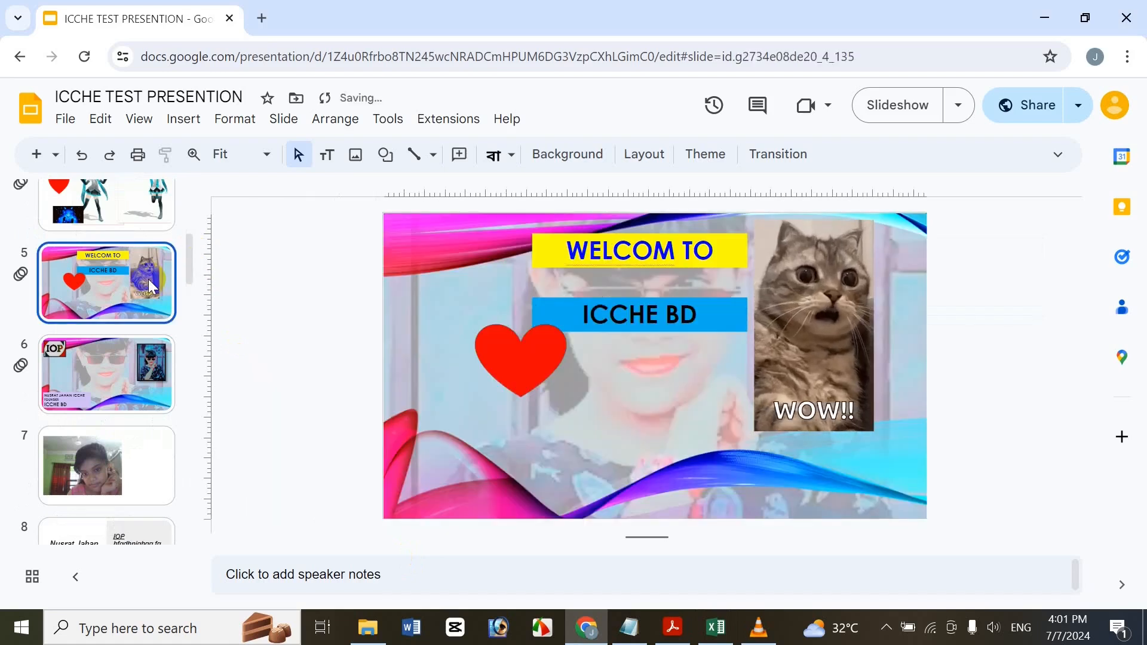
pyautogui.press('Home')
# Step: Select slide 12 in the filmstrip, jump to the last slide, and go back to the first slide
pyautogui.scroll(-12, 153, 312)
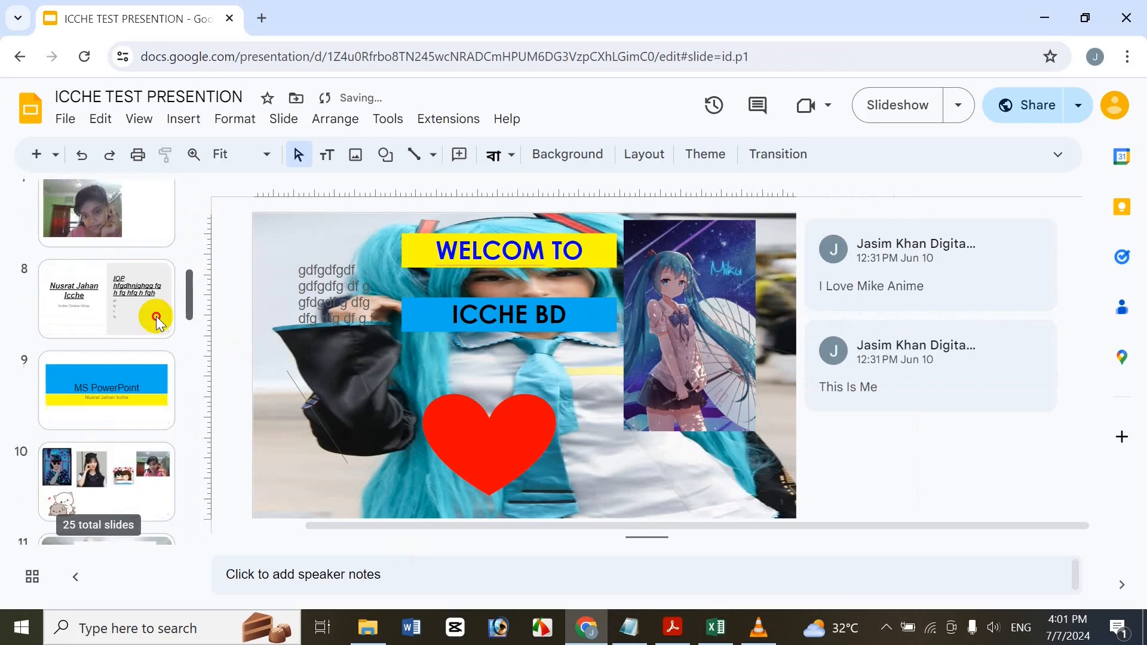
pyautogui.click(102, 342)
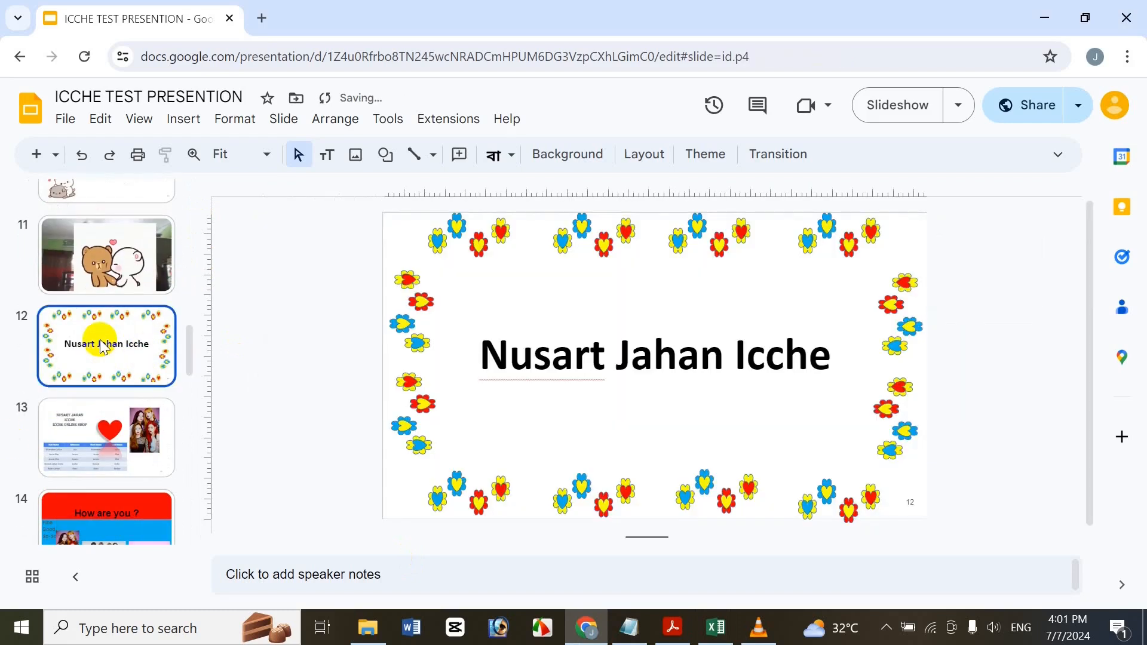
pyautogui.press('End')
pyautogui.press('Home')
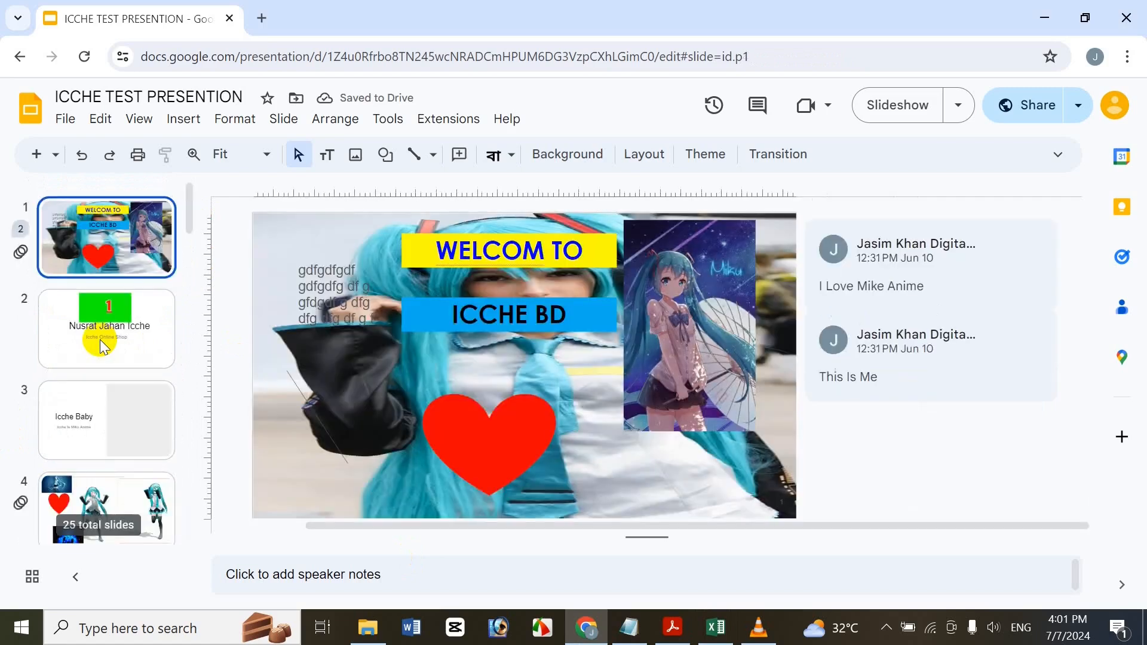
# Step: Check the "Move slide up" and "Move slide down" entries in Excel and return to Google Slides
pyautogui.click(705, 632)
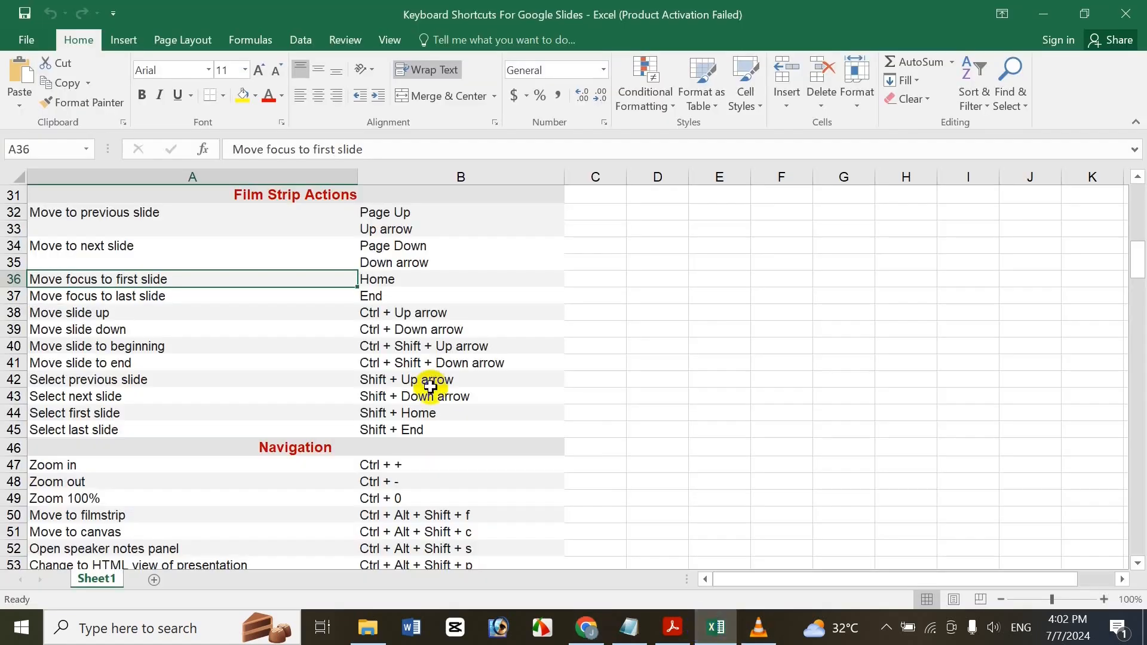
pyautogui.click(300, 318)
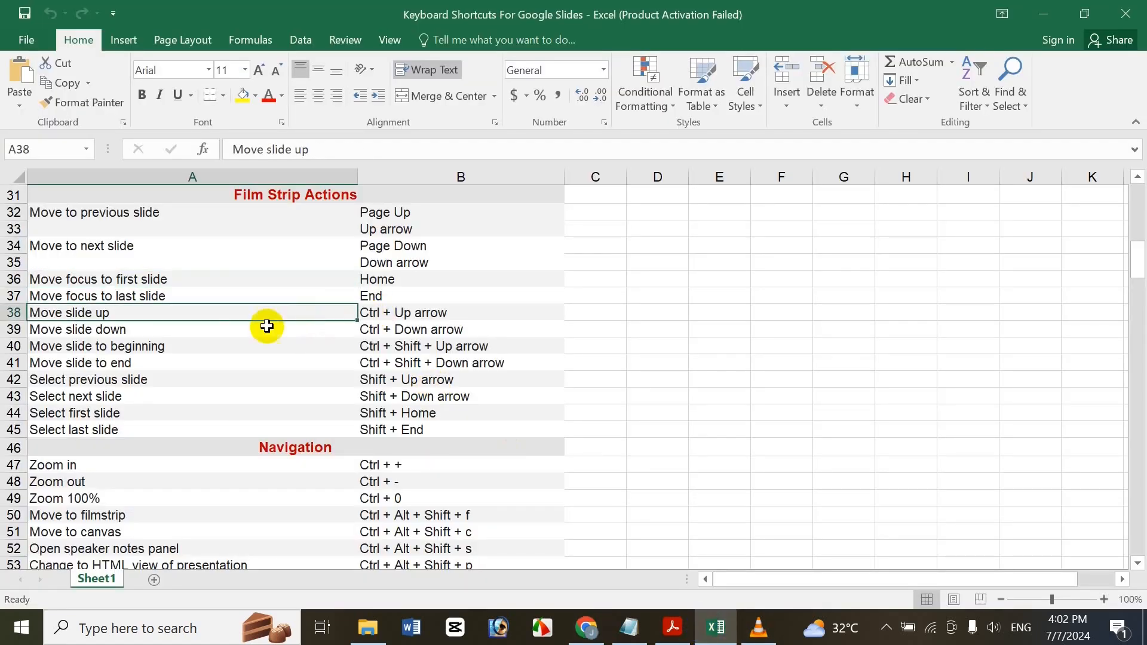
pyautogui.click(188, 329)
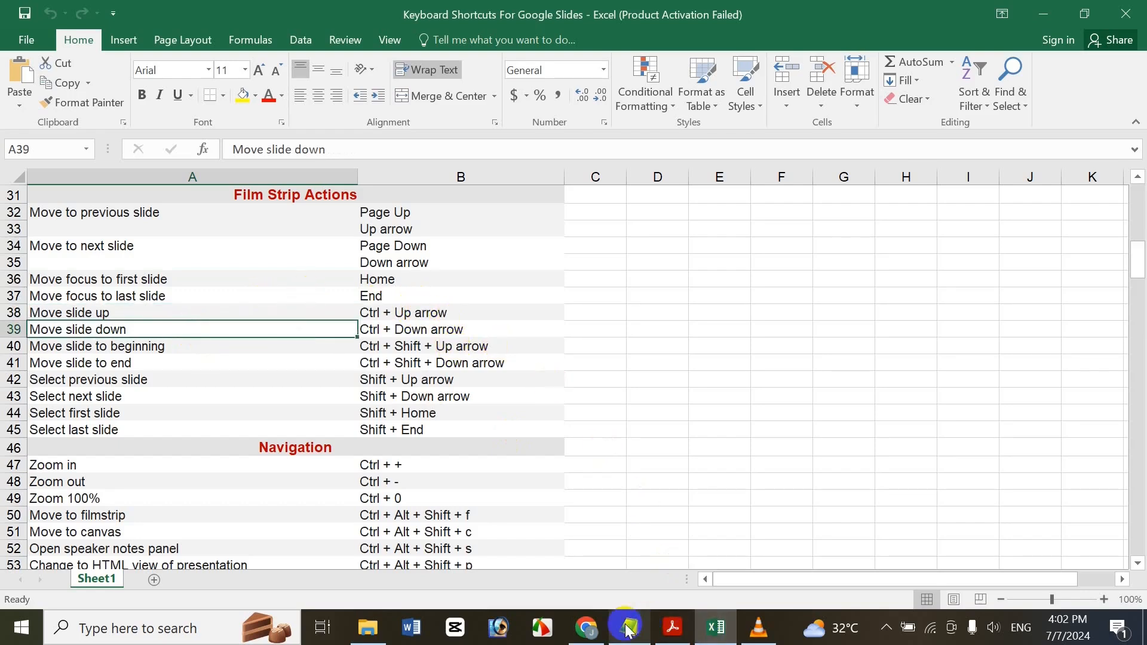
pyautogui.click(586, 628)
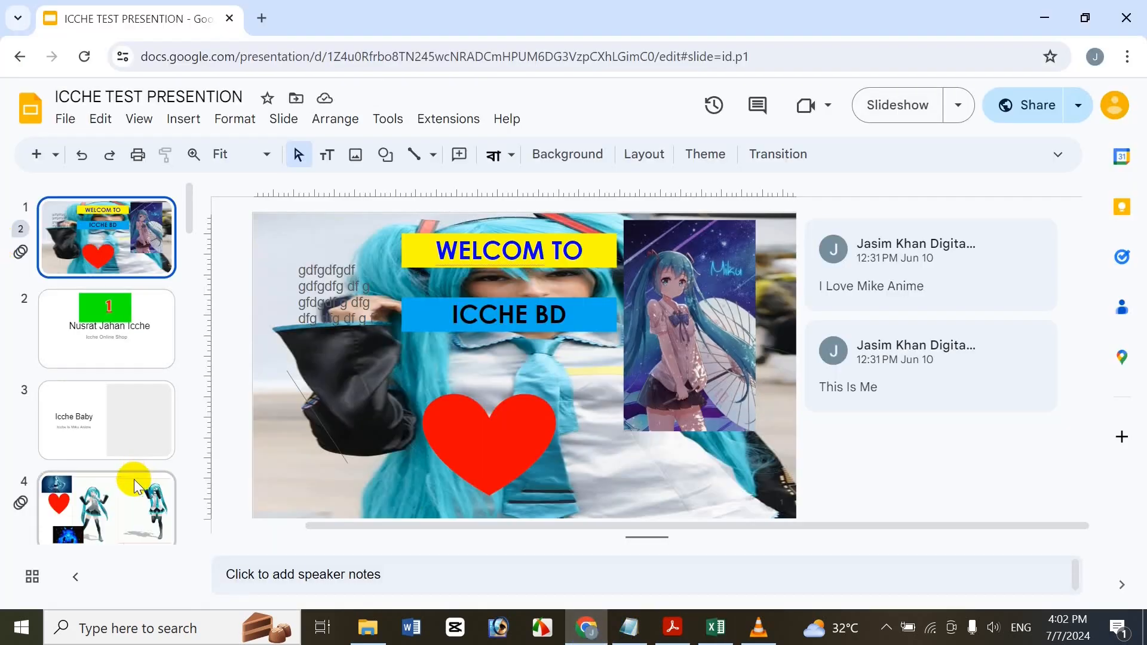
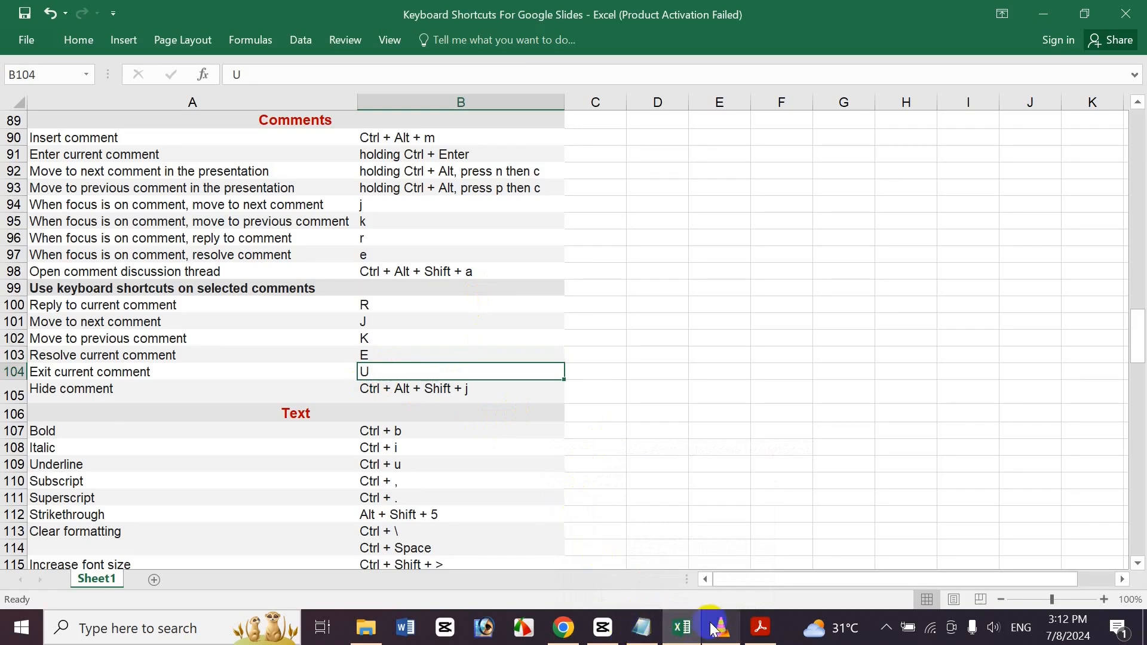
# Step: Switch to Google Slides, open the "So Beautiful" comment thread on slide 4 and exit it
pyautogui.click(563, 627)
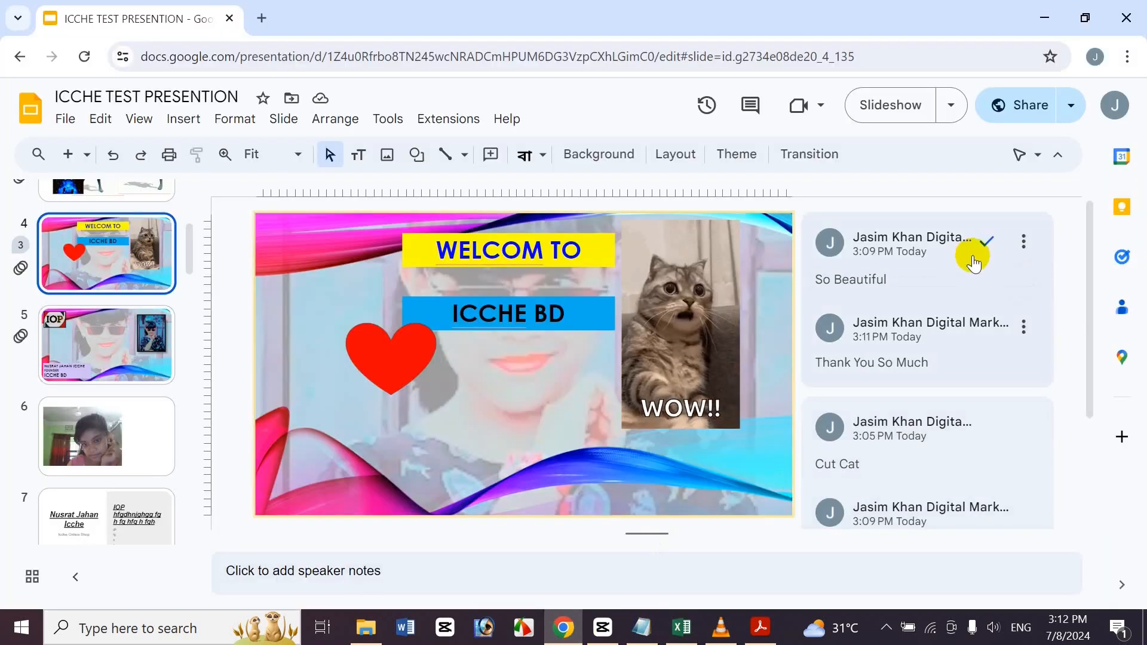
pyautogui.click(1033, 228)
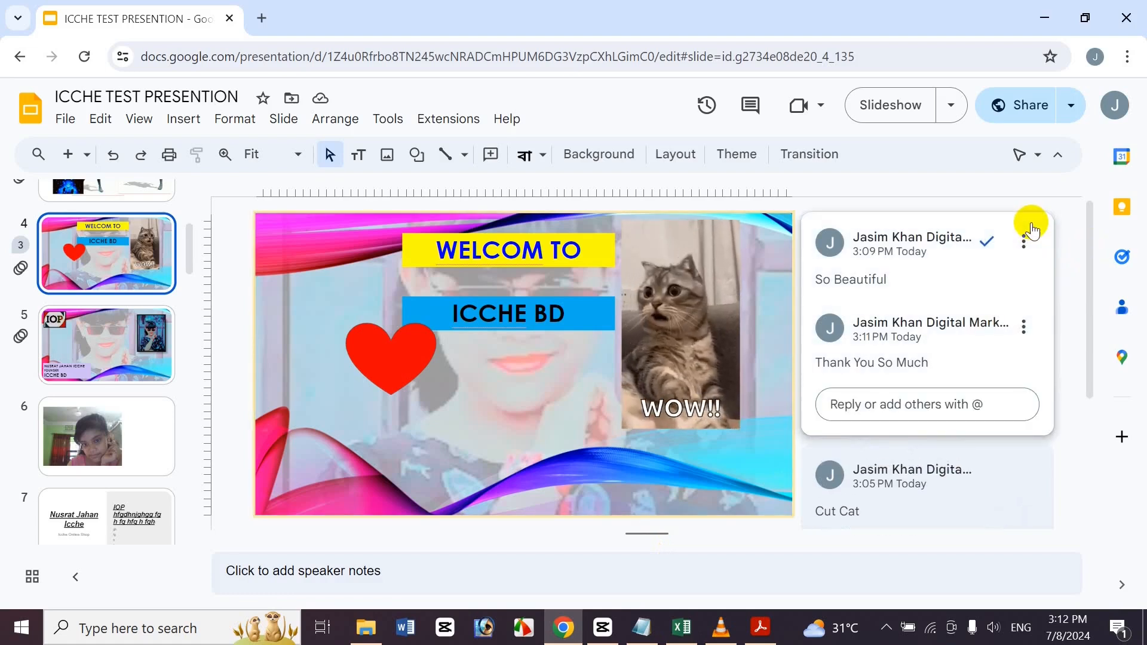
pyautogui.click(1031, 223)
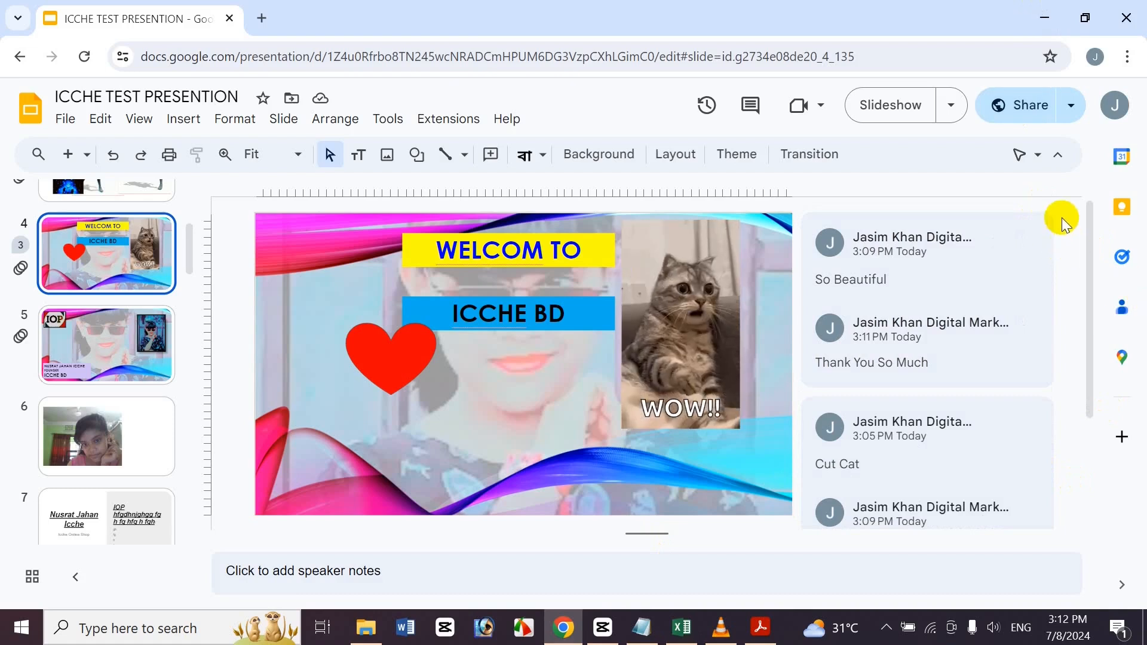
# Step: Open the "I Love The Shap" comment attached to the heart shape on slide 4
pyautogui.moveTo(1090, 216); pyautogui.dragTo(1093, 387)
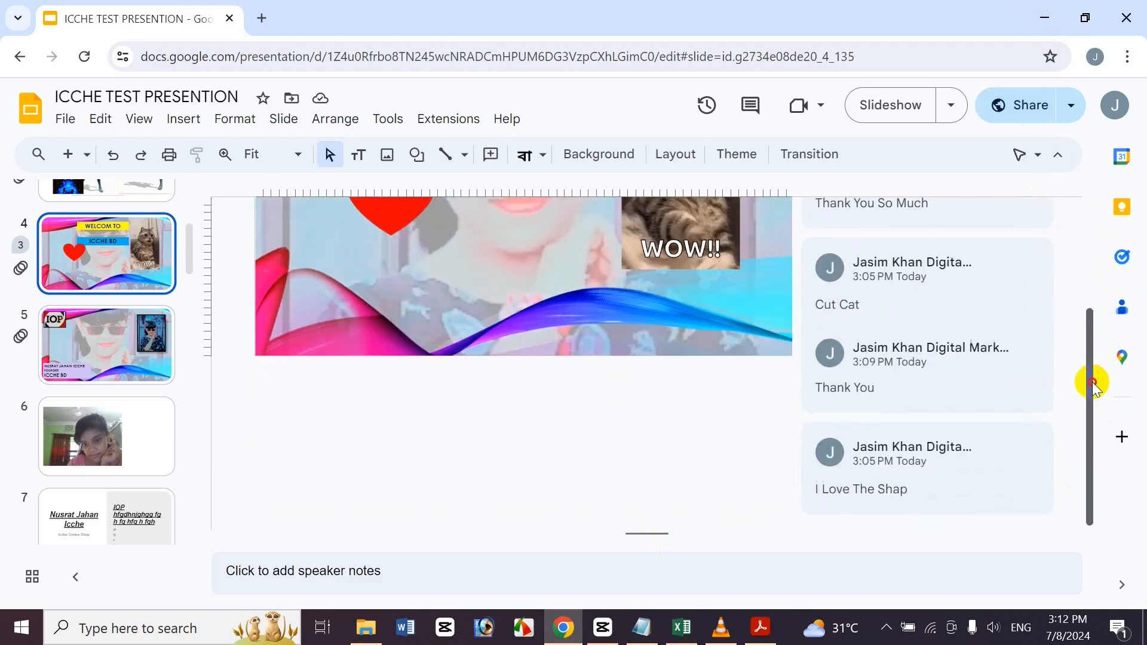
pyautogui.click(1022, 451)
pyautogui.click(1040, 460)
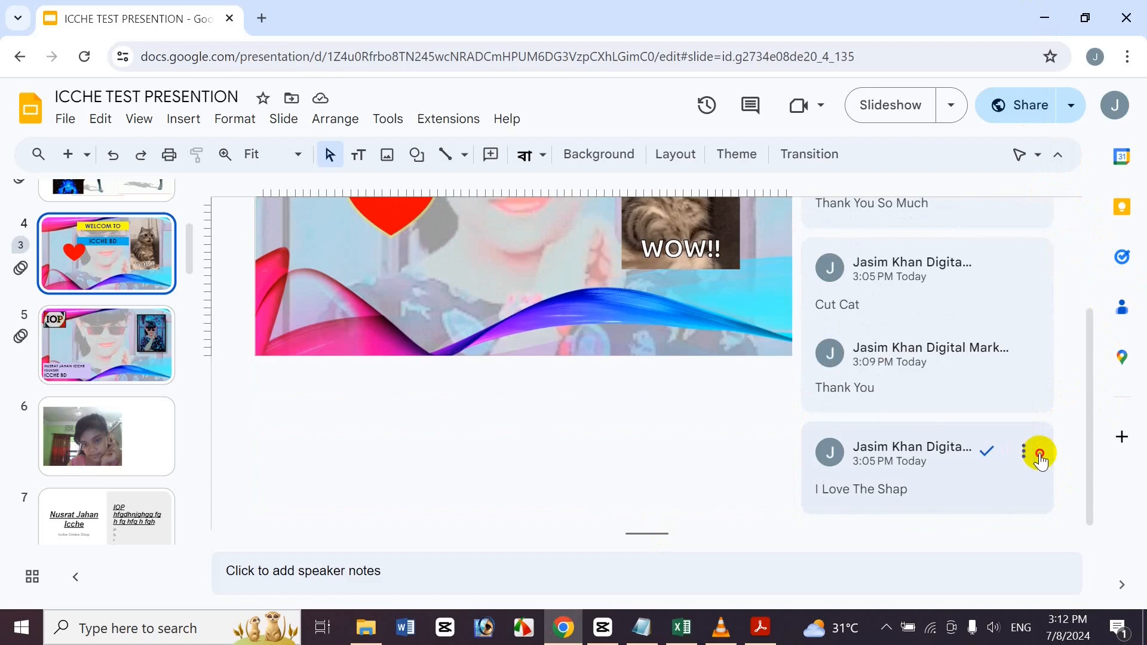
pyautogui.click(1040, 460)
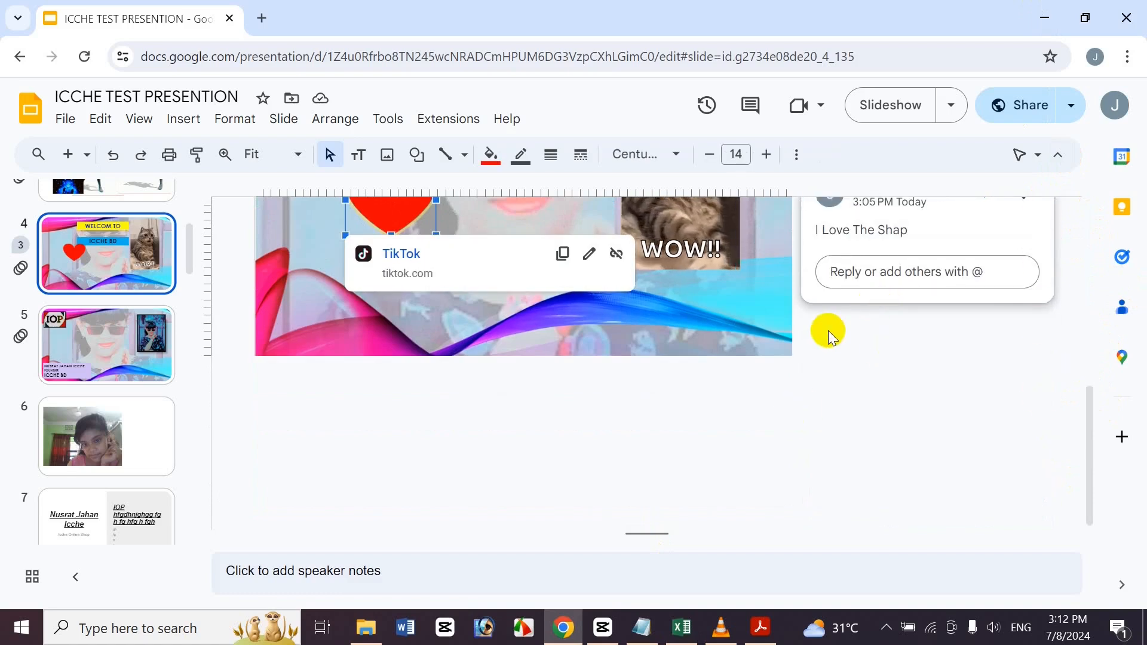
pyautogui.scroll(2, 1089, 383)
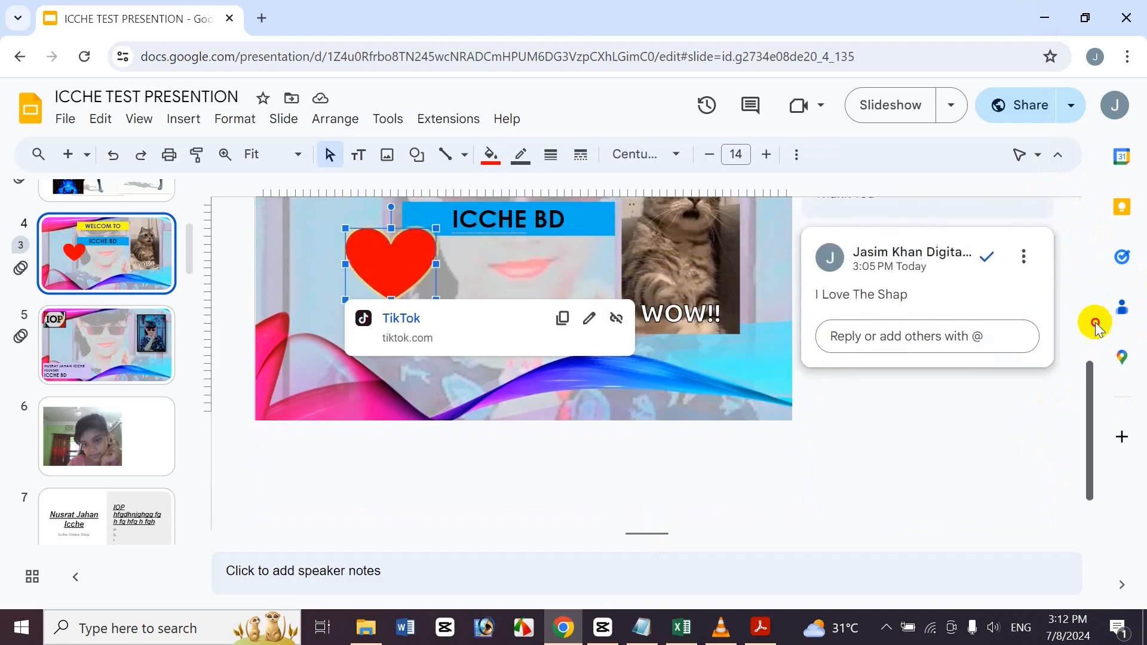
# Step: Open the "So Beautiful" comment thread on slide 4 and look through the threads below it
pyautogui.scroll(4, 1096, 325)
pyautogui.click(1031, 260)
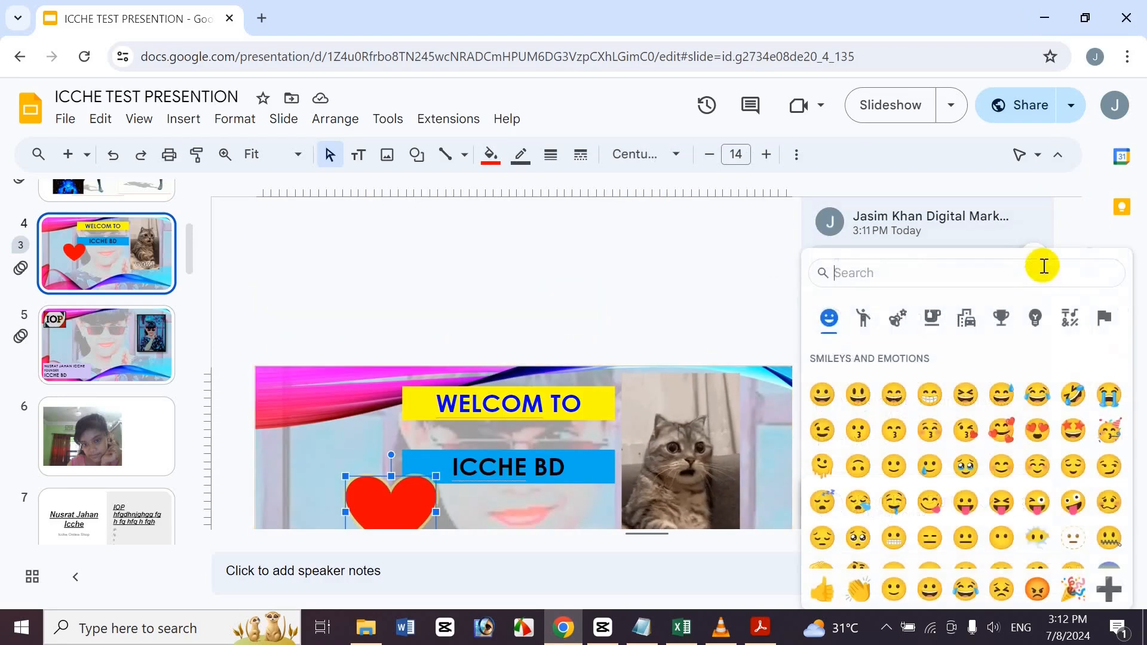
pyautogui.click(699, 251)
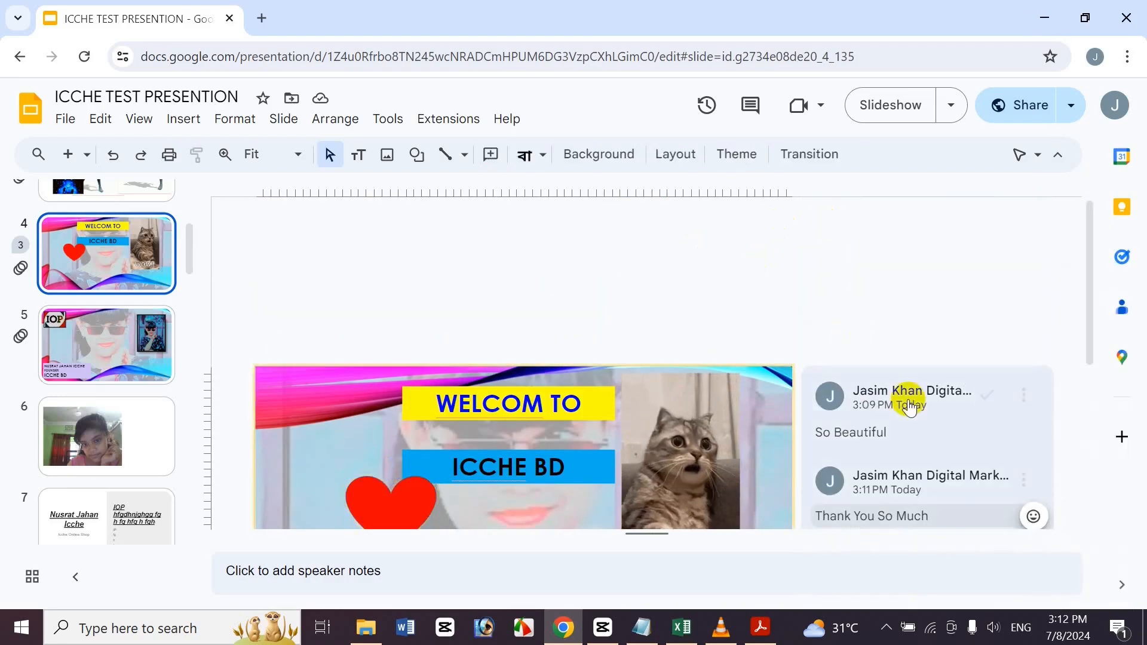
pyautogui.click(974, 372)
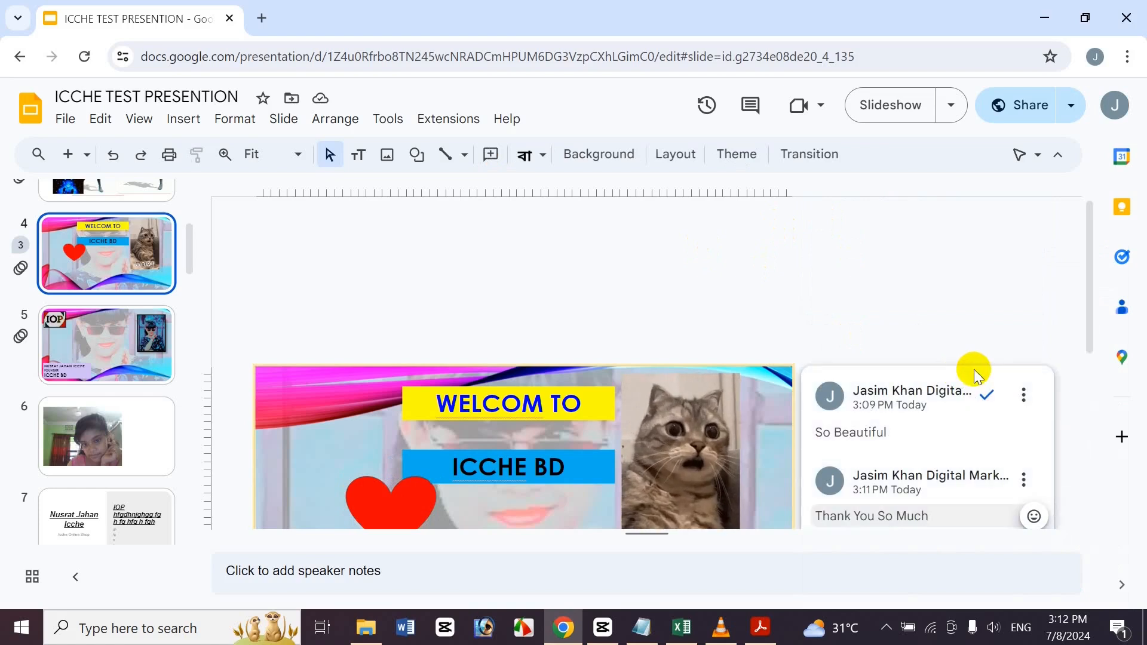
pyautogui.scroll(-3, 973, 372)
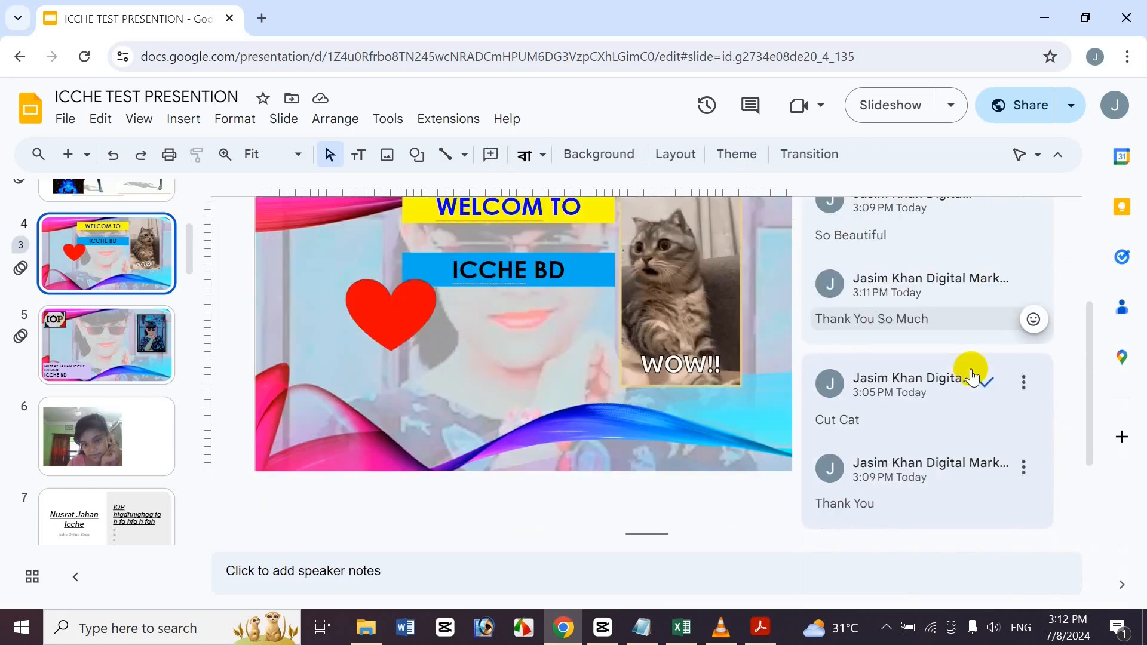
pyautogui.moveTo(1095, 314)
pyautogui.mouseDown()
pyautogui.moveTo(1094, 249)
pyautogui.moveTo(1106, 328)
pyautogui.moveTo(1108, 307)
pyautogui.mouseUp()
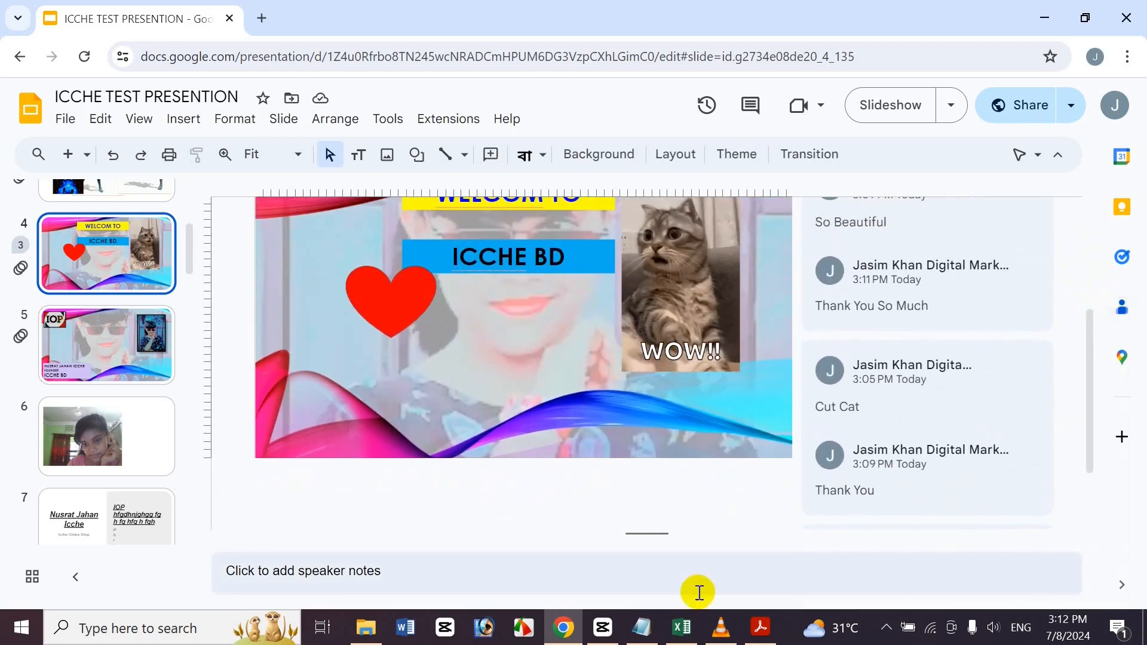
# Step: Check the "Hide comment" entry in Excel, hide the comments in Google Slides and undo the hiding
pyautogui.hotkey('alt', 'Tab')
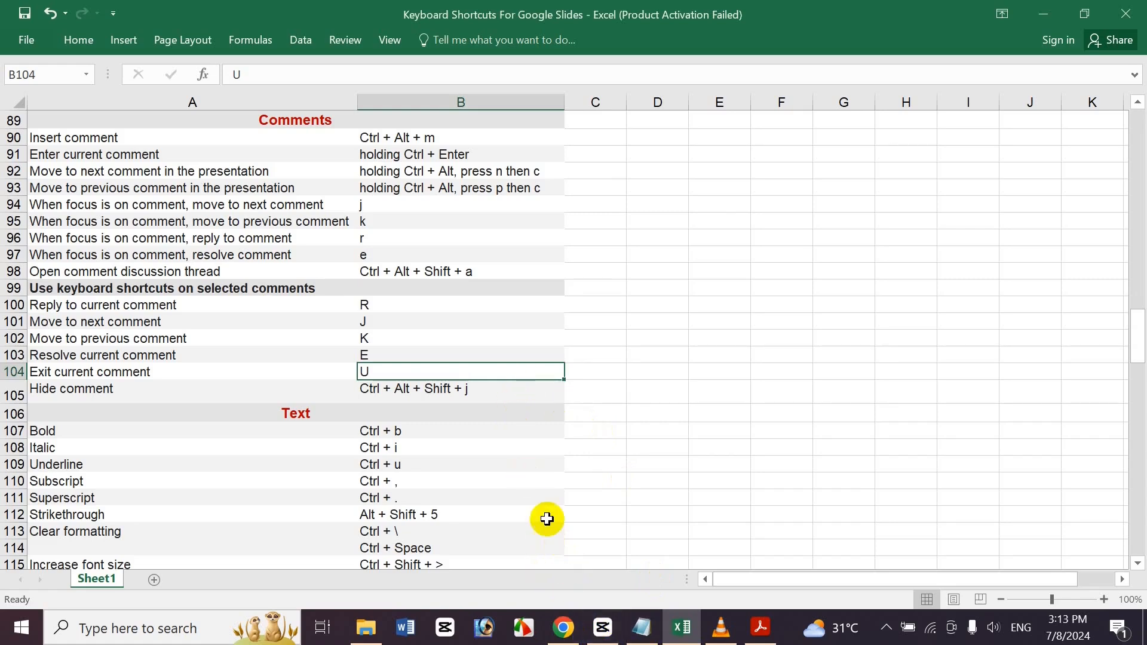
pyautogui.click(563, 627)
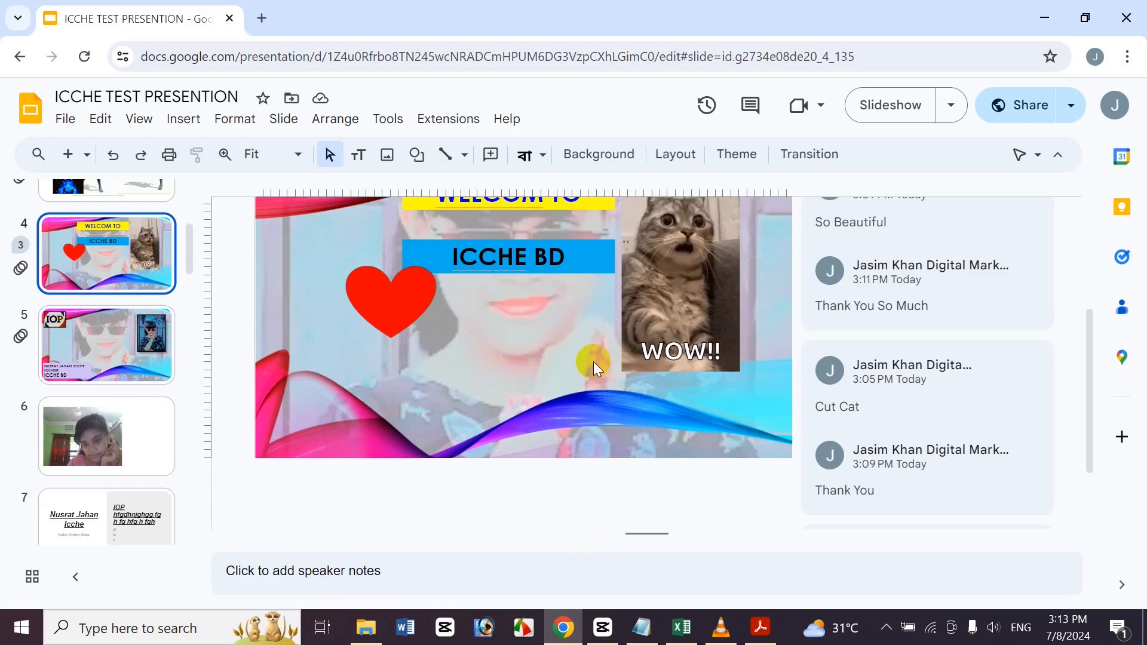
pyautogui.hotkey('ctrl', 'alt', 'shift', 'j')
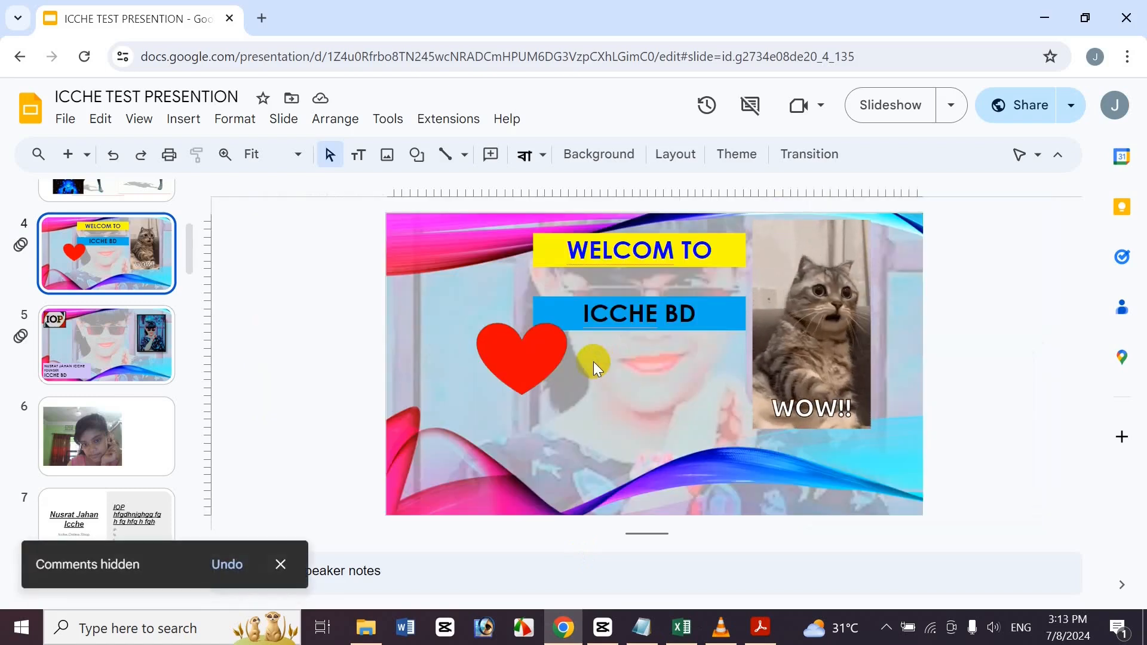
pyautogui.click(208, 549)
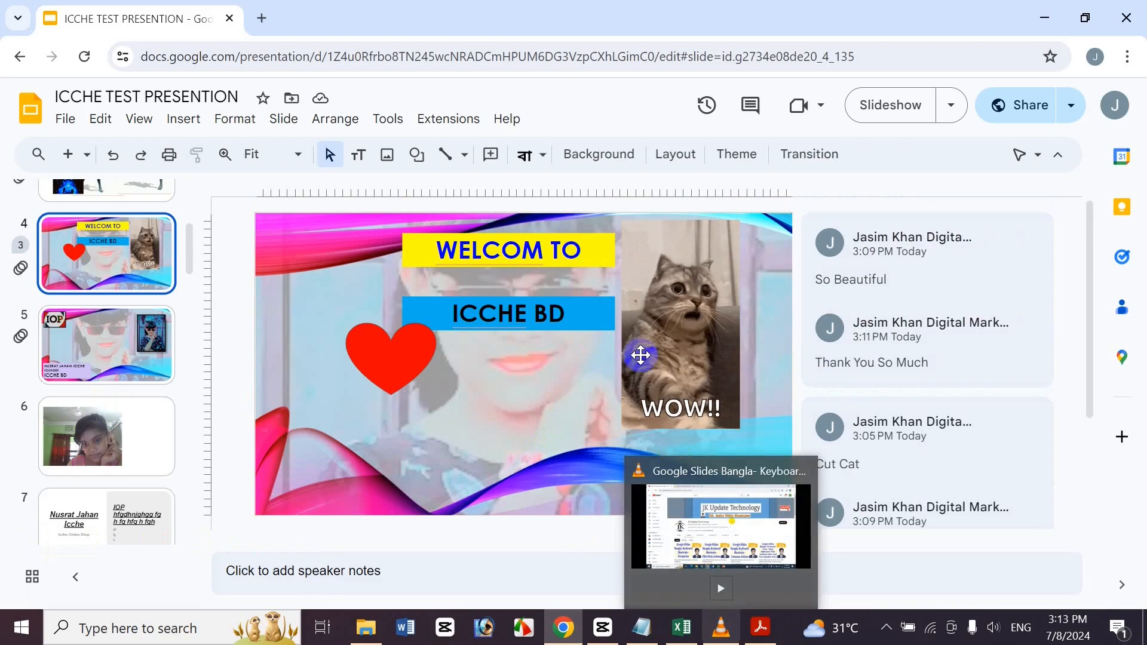
# Step: Review the Comments shortcuts in Excel and bring up the "Google Slides Bangla: Keyboard Shortcuts - Text" PDF
pyautogui.click(682, 627)
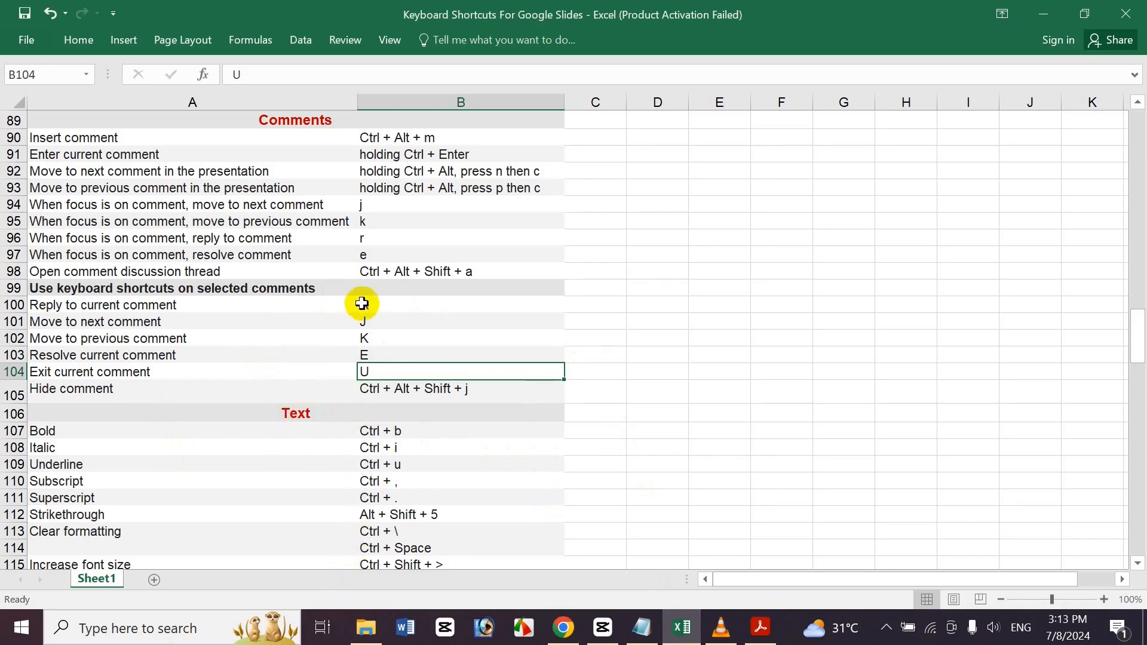
pyautogui.click(733, 632)
pyautogui.click(760, 628)
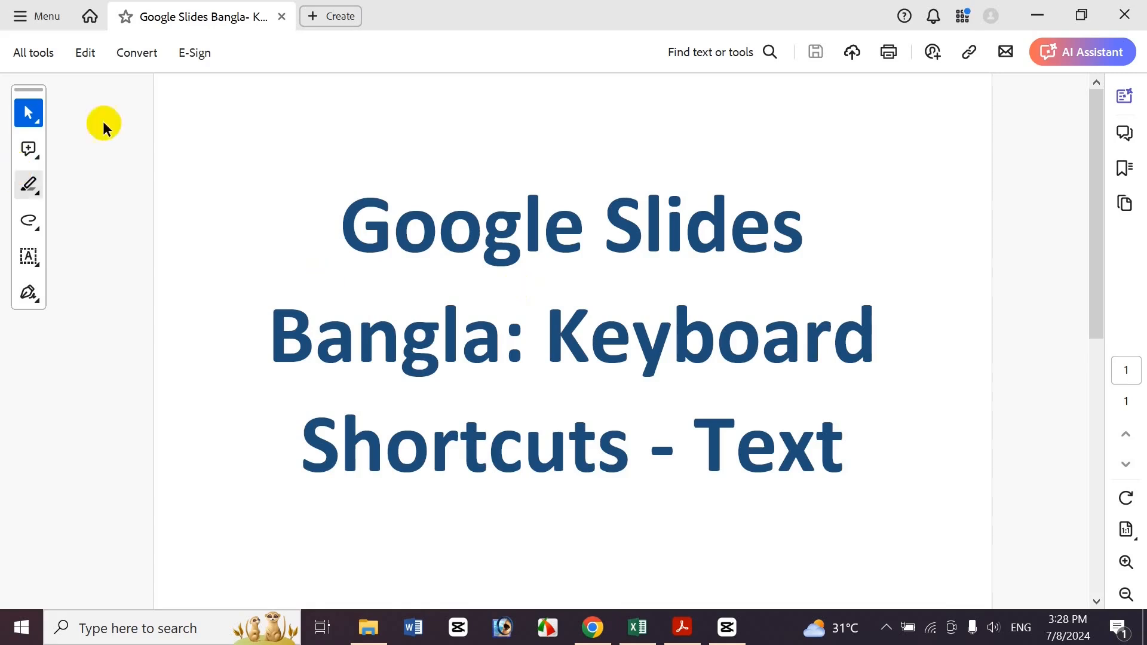
# Step: Minimize the PDF and view slides 2, 3 and 1 of the untitled rainbow presentation in Google Slides
pyautogui.click(1025, 7)
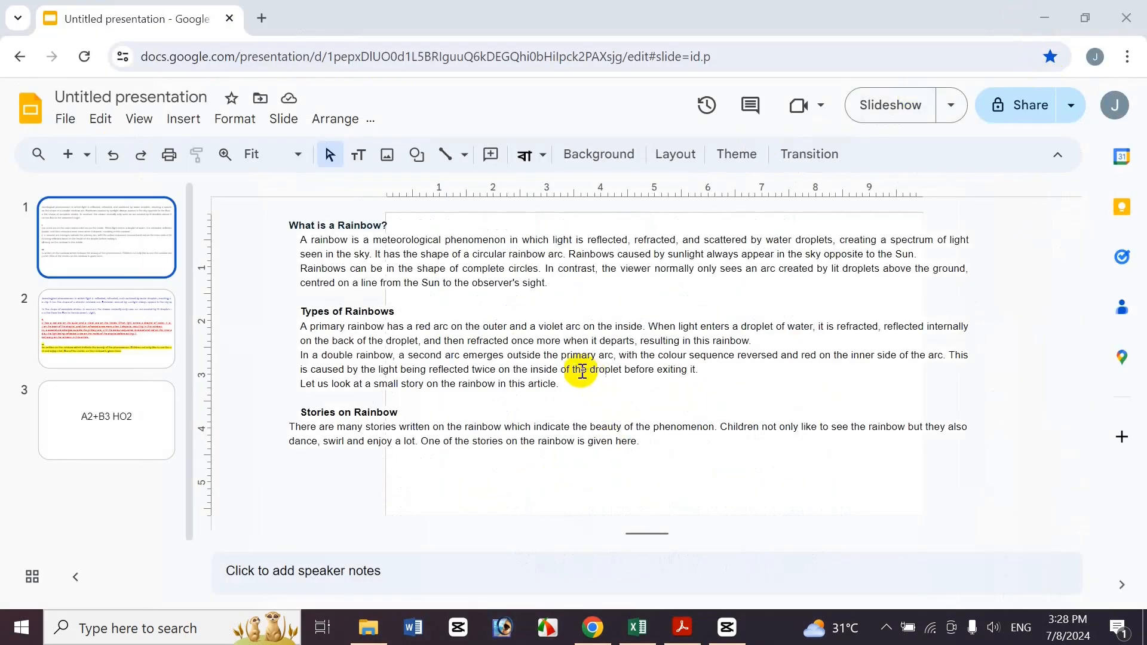
pyautogui.click(101, 331)
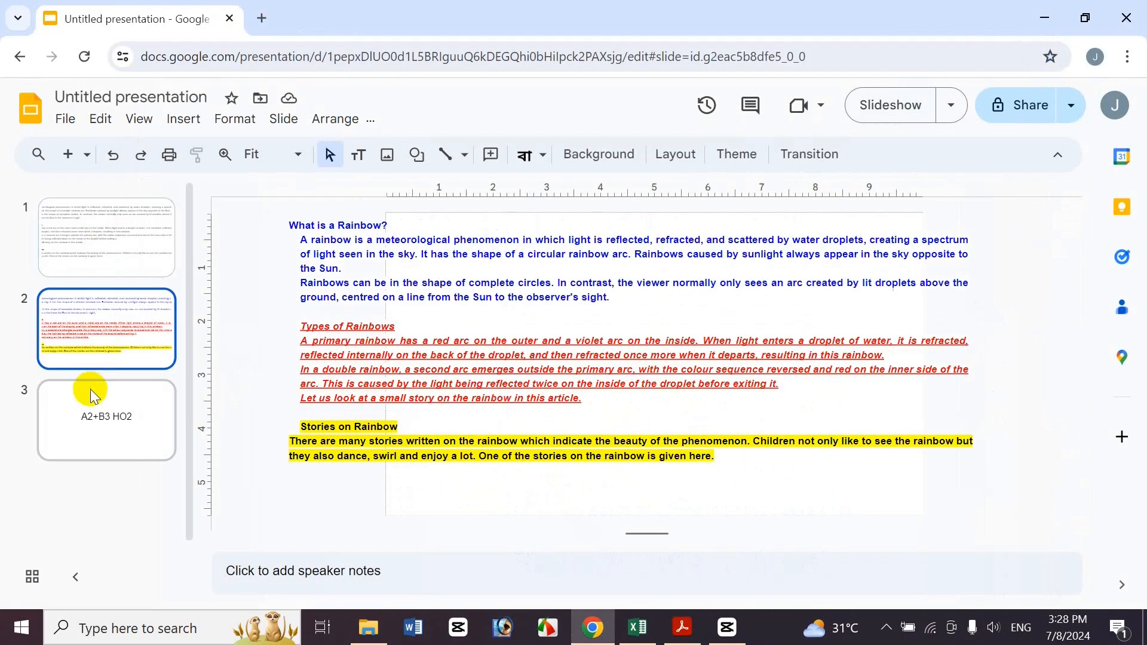
pyautogui.click(91, 389)
pyautogui.click(96, 244)
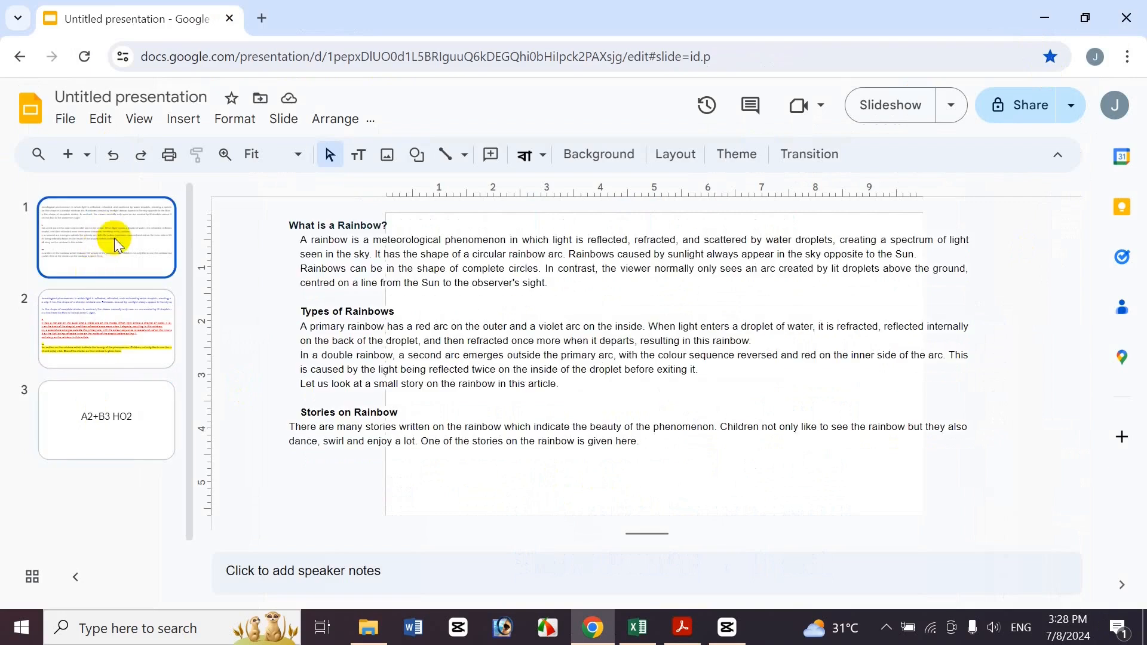
# Step: Switch to Excel and go through the Bold, Italic and Underline entries under the Text heading
pyautogui.click(638, 629)
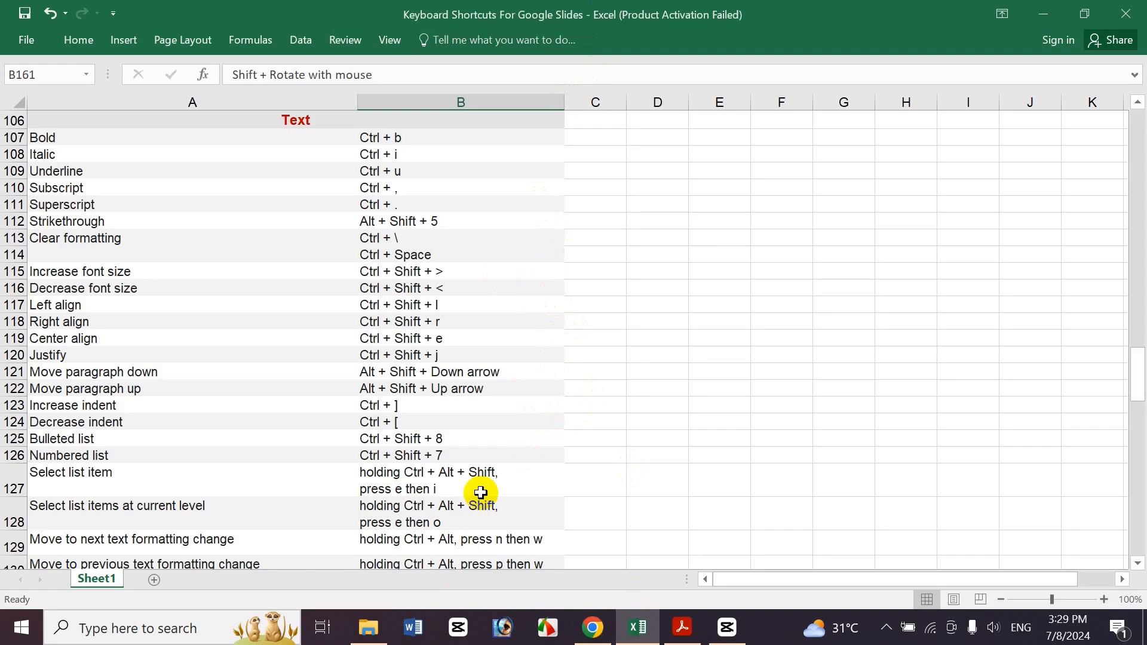
pyautogui.moveTo(1133, 382)
pyautogui.mouseDown()
pyautogui.moveTo(1106, 225)
pyautogui.moveTo(1118, 152)
pyautogui.moveTo(1137, 206)
pyautogui.moveTo(1138, 389)
pyautogui.mouseUp()
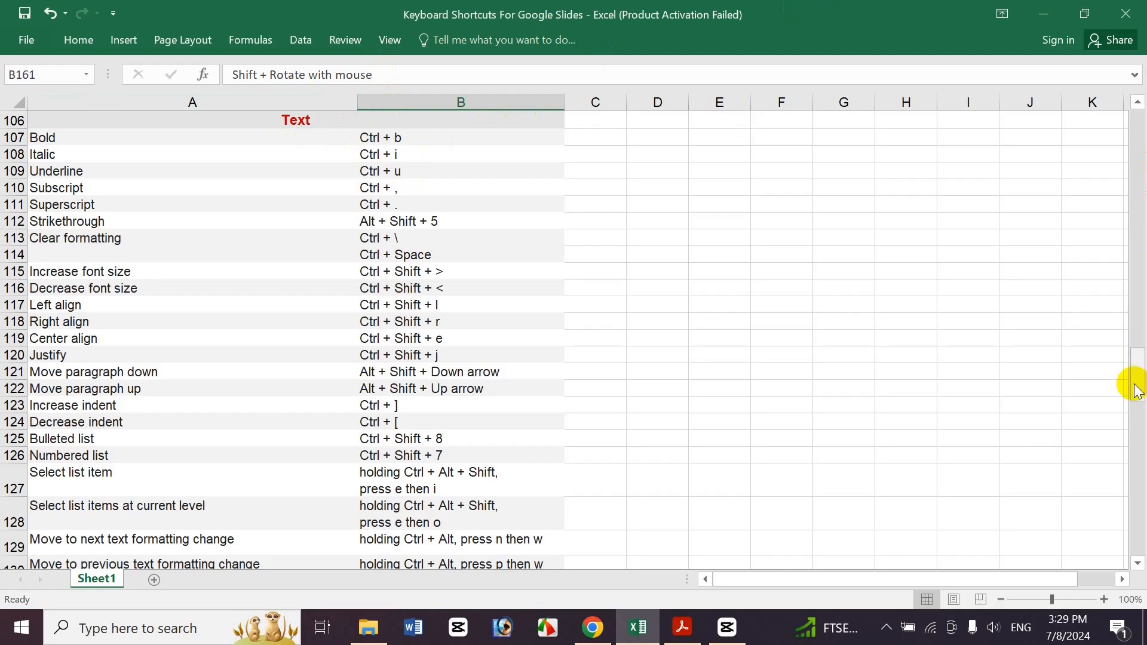
pyautogui.moveTo(1133, 387)
pyautogui.mouseDown()
pyautogui.moveTo(1135, 358)
pyautogui.moveTo(1141, 383)
pyautogui.mouseUp()
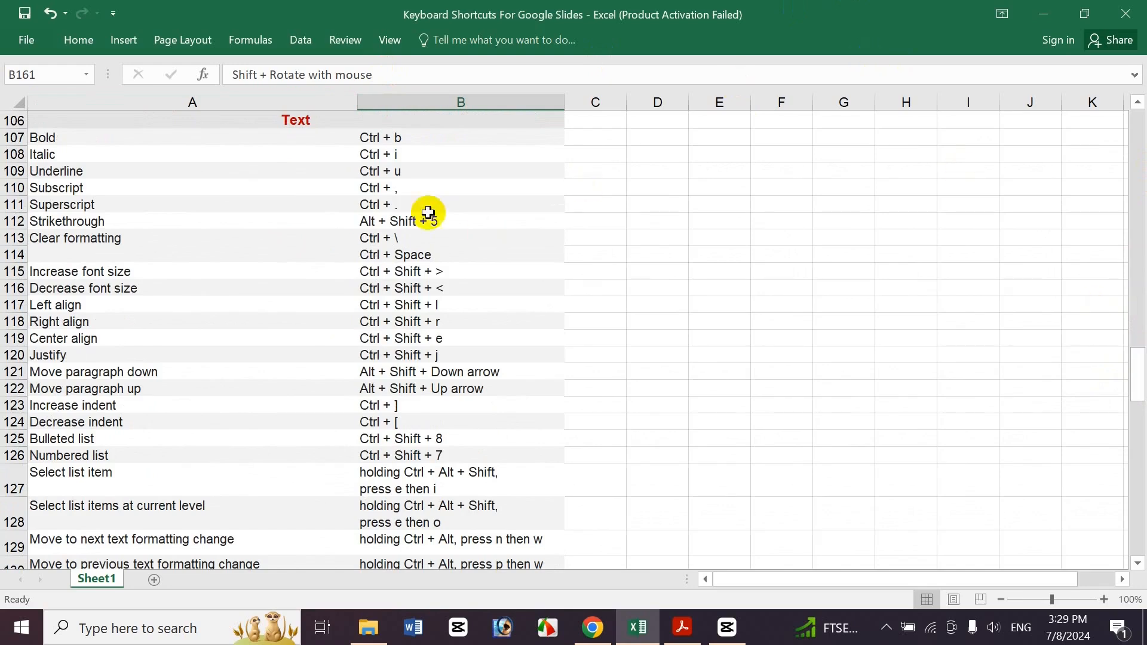
pyautogui.click(427, 141)
pyautogui.press('Down')
pyautogui.press('Down')
pyautogui.press('Down')
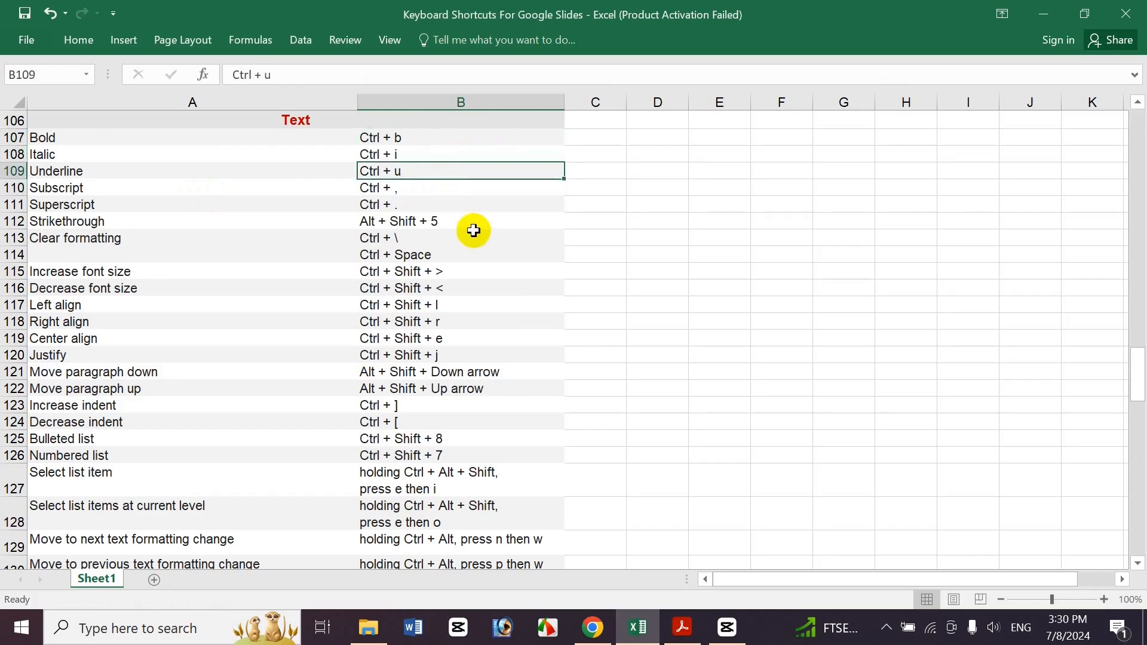
# Step: In Google Slides, make "A rainbow is a meteorological phenomenon in which light is reflected" on slide 1 bold, italic and underlined
pyautogui.click(591, 629)
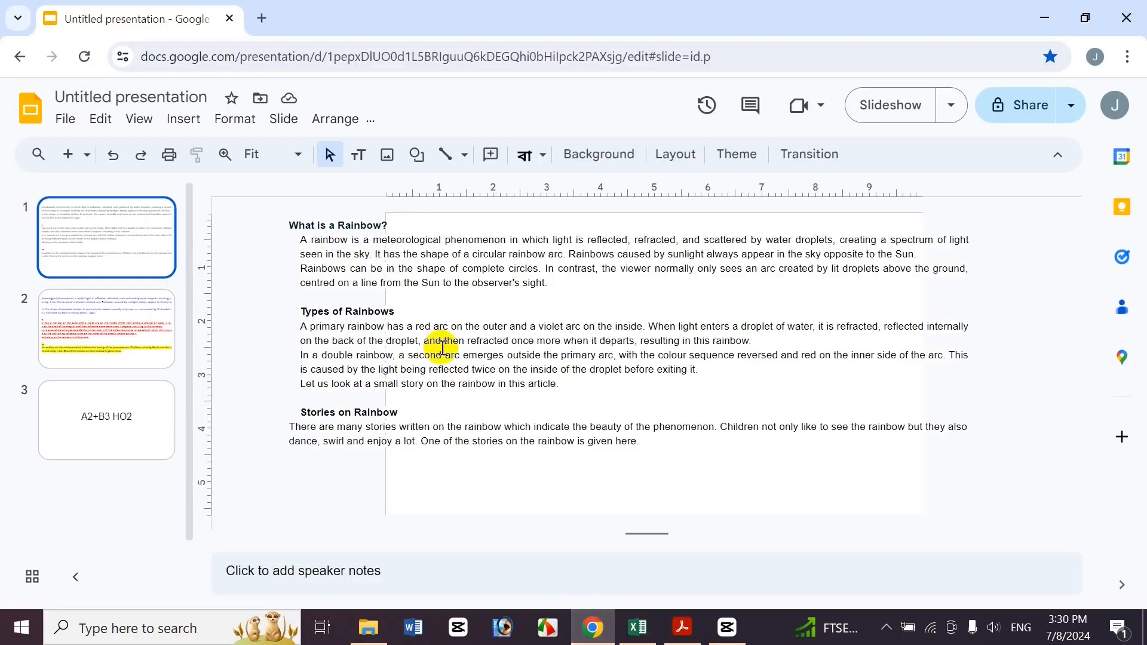
pyautogui.click(368, 269)
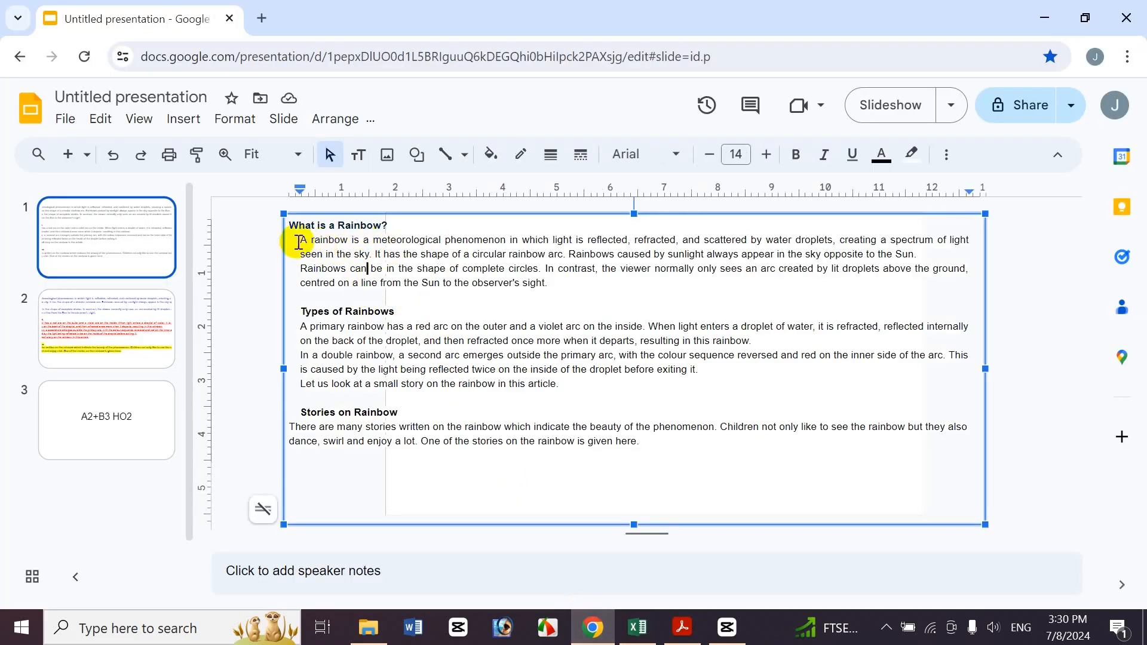
pyautogui.moveTo(302, 244)
pyautogui.mouseDown()
pyautogui.moveTo(609, 239)
pyautogui.moveTo(618, 251)
pyautogui.moveTo(617, 237)
pyautogui.moveTo(351, 251)
pyautogui.moveTo(303, 241)
pyautogui.mouseUp()
pyautogui.click(628, 241)
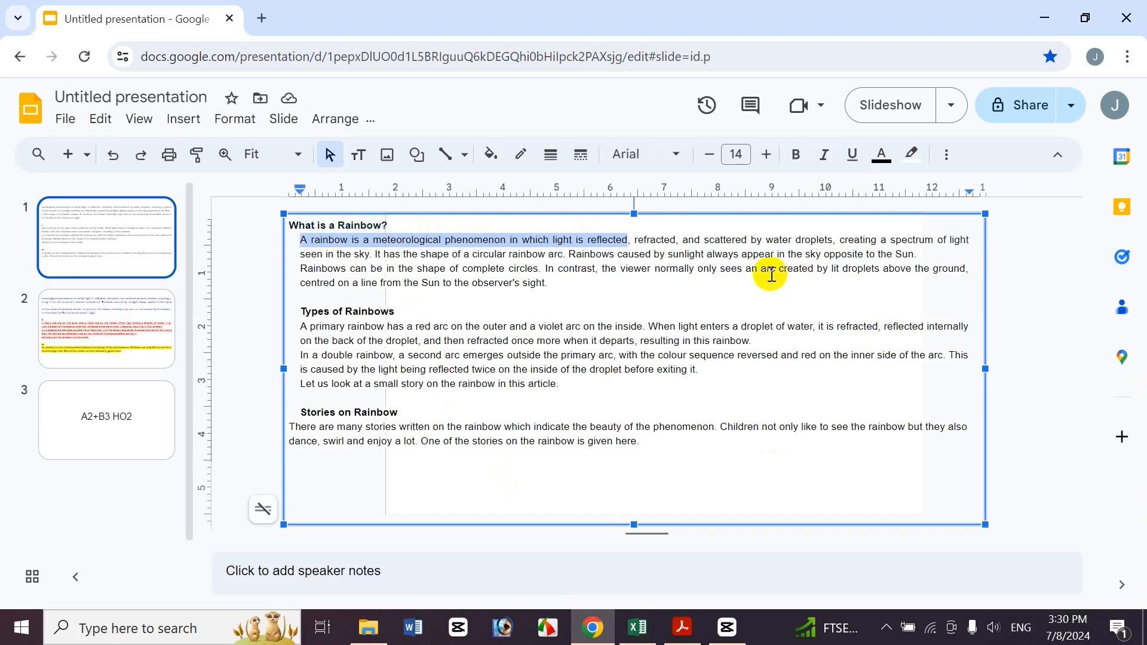
pyautogui.hotkey('ctrl', 'b')
pyautogui.hotkey('ctrl', 'i')
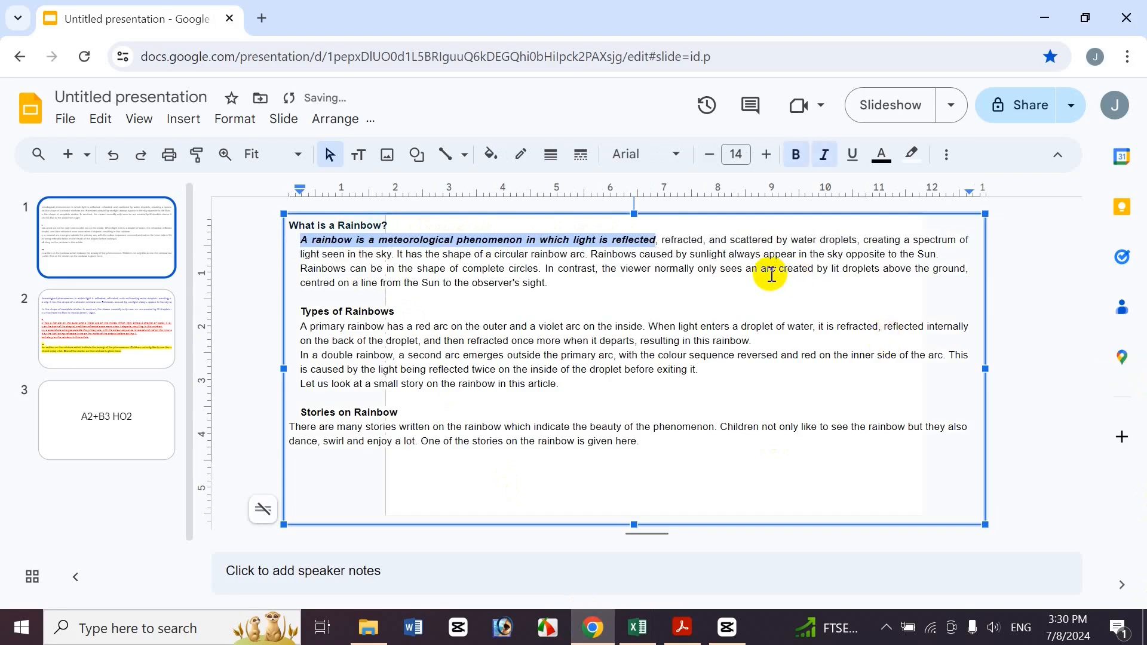
pyautogui.hotkey('ctrl', 'u')
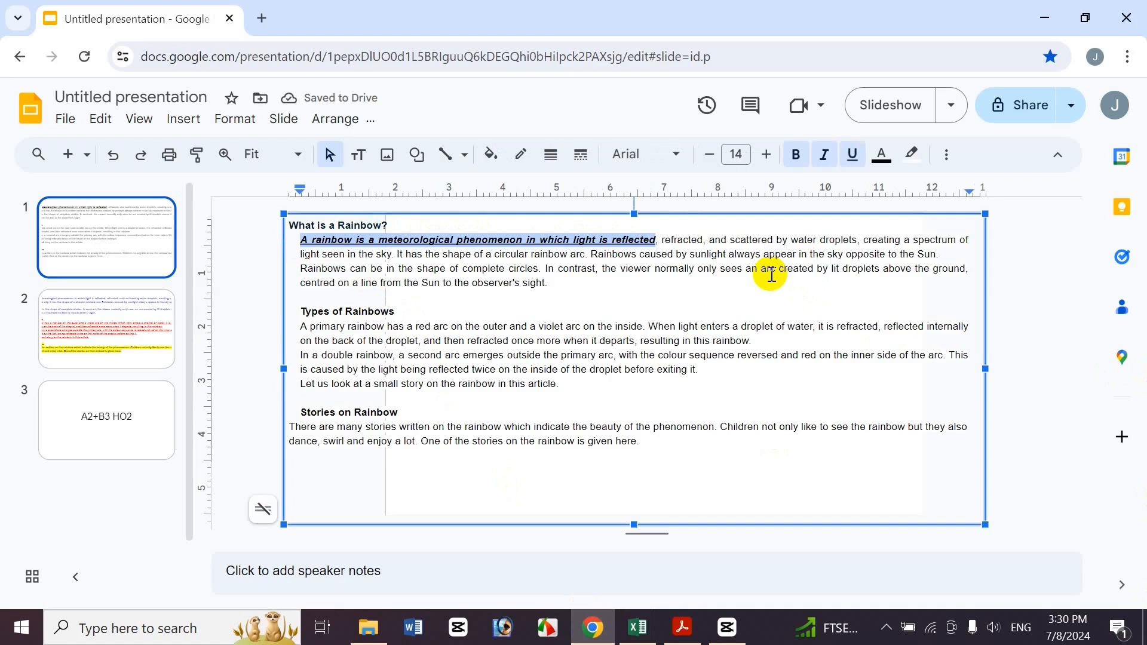
# Step: Remove the italic, underline and bold formatting from the selected rainbow phrase
pyautogui.hotkey('ctrl', 'i')
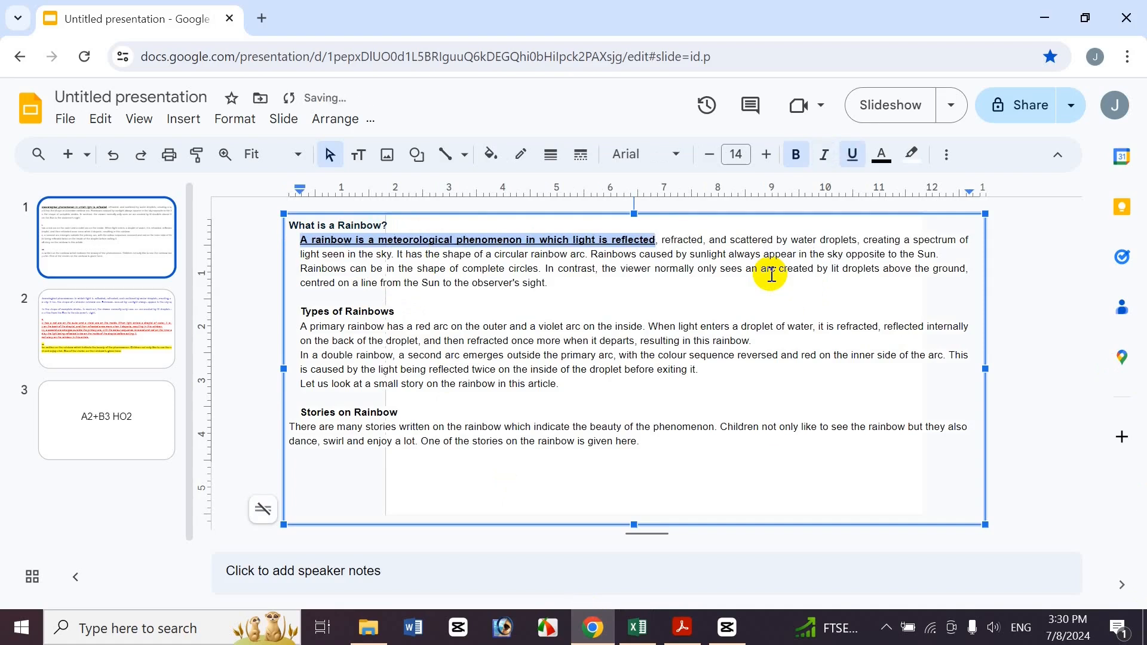
pyautogui.hotkey('ctrl', 'u')
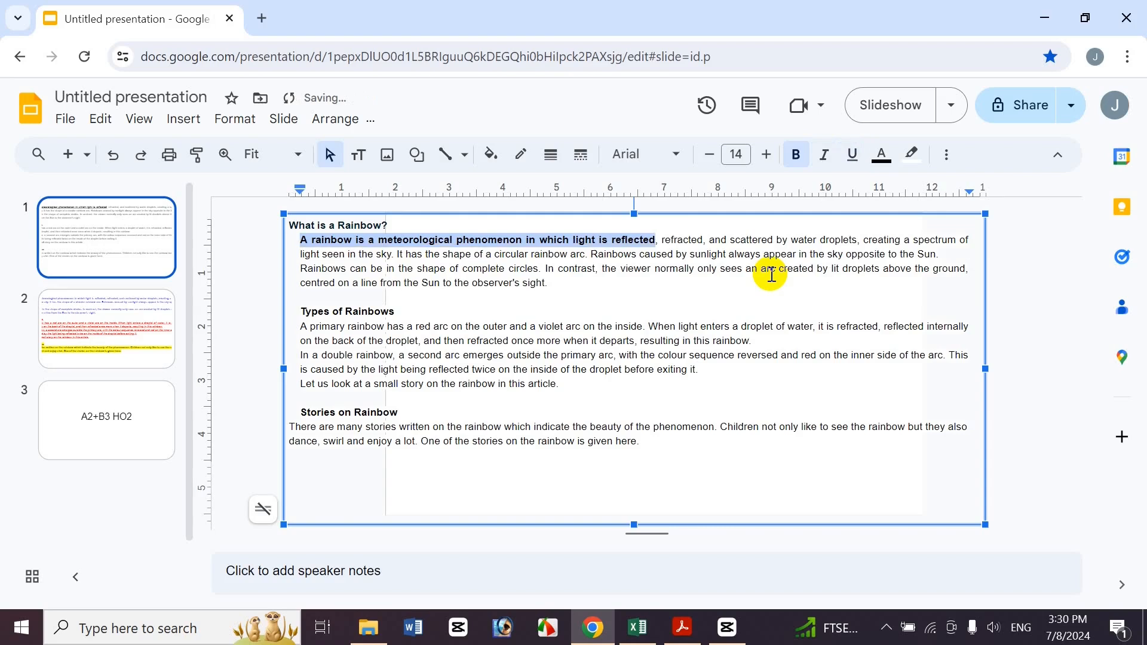
pyautogui.hotkey('ctrl', 'b')
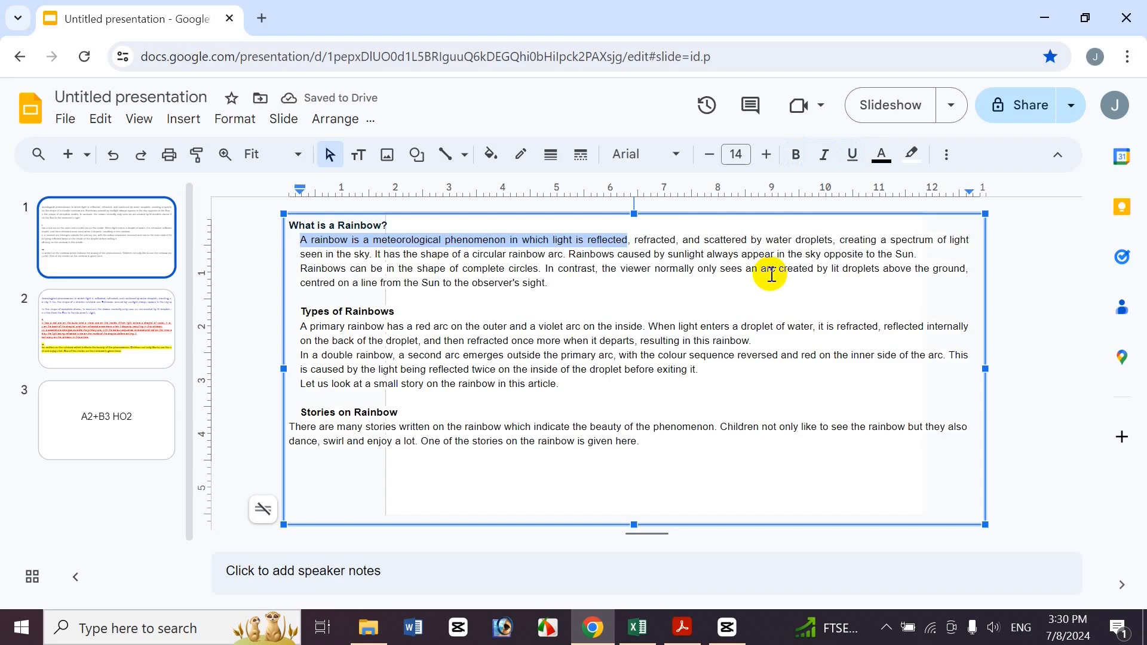
pyautogui.hotkey('ctrl', 'b')
pyautogui.hotkey('ctrl', 'l')
pyautogui.hotkey('ctrl', 'u')
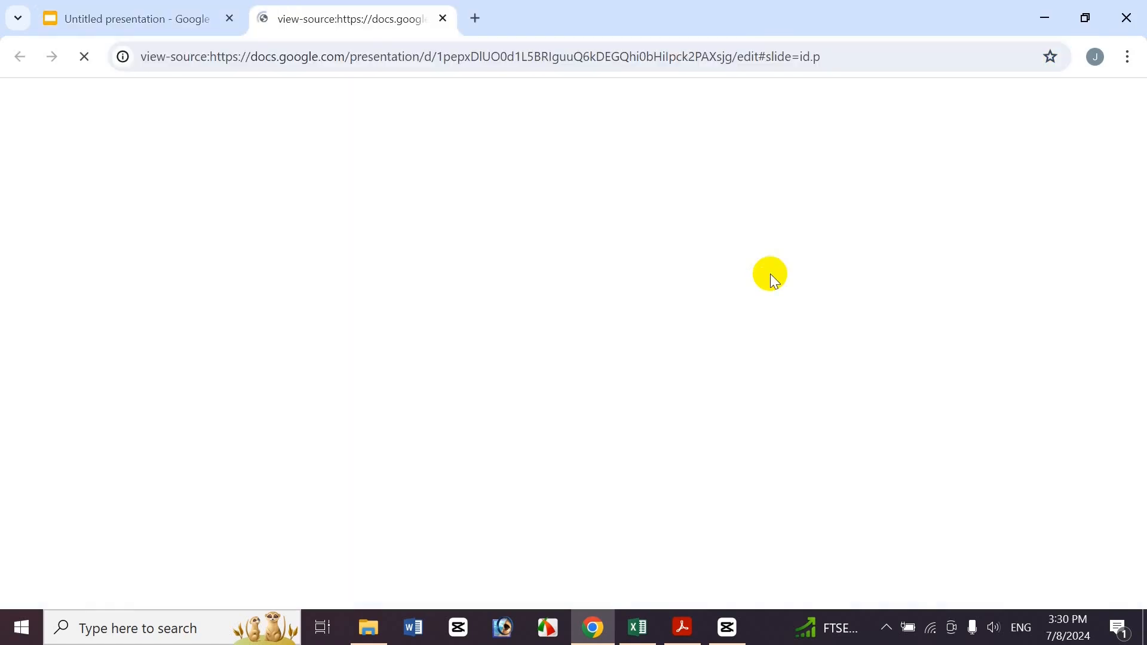
pyautogui.click(444, 20)
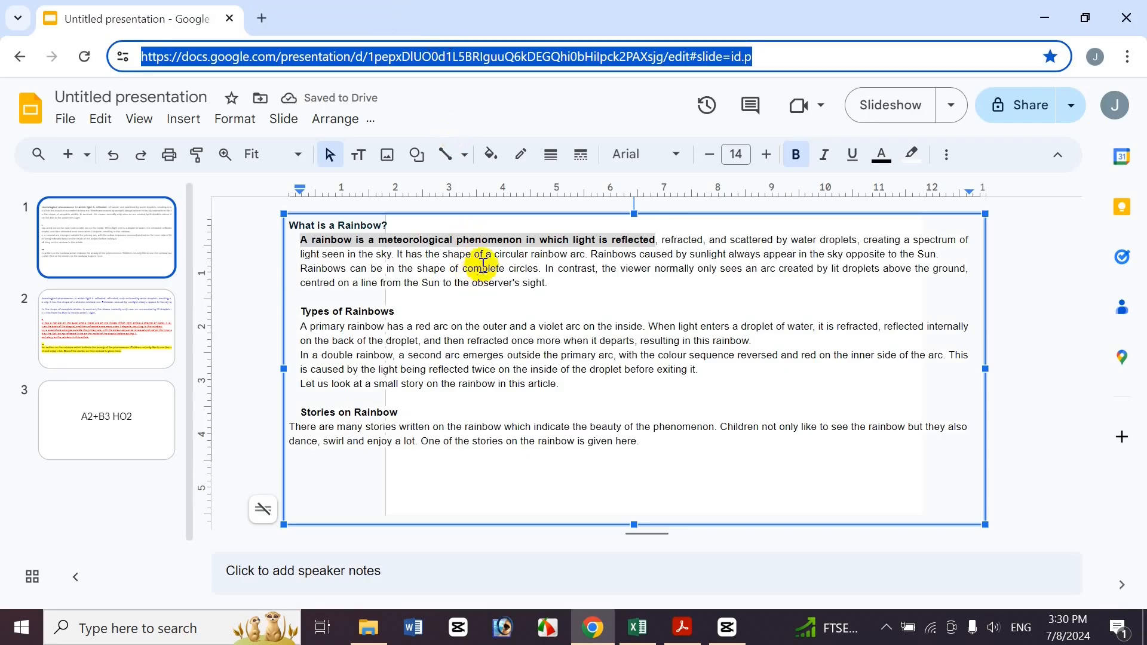
# Step: Reselect "A rainbow is a meteorological phenomenon in which light is reflected," including the comma, and make it bold, italic and underlined
pyautogui.click(496, 241)
pyautogui.moveTo(657, 239); pyautogui.dragTo(303, 243)
pyautogui.hotkey('ctrl', 'b')
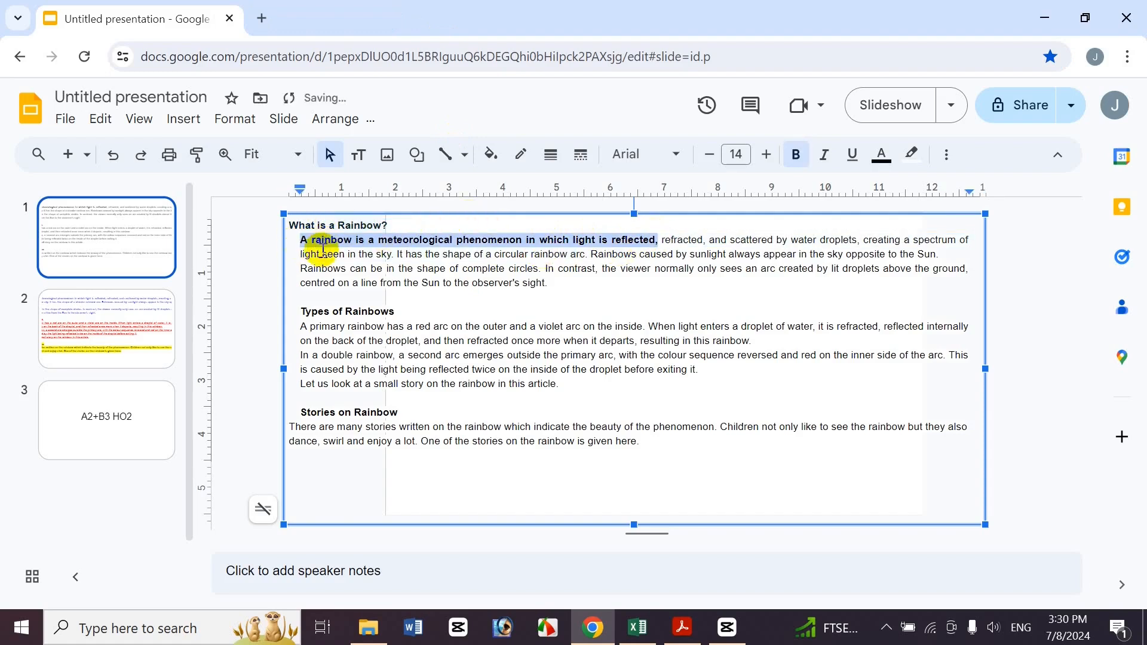
pyautogui.hotkey('ctrl', 'i')
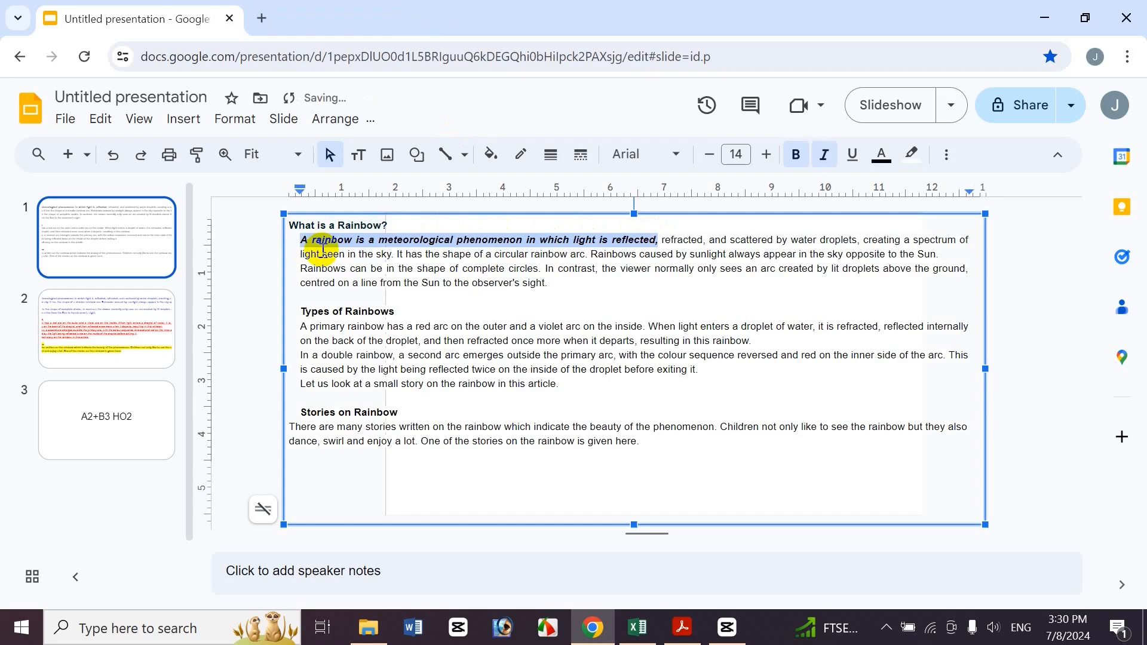
pyautogui.hotkey('ctrl', 'u')
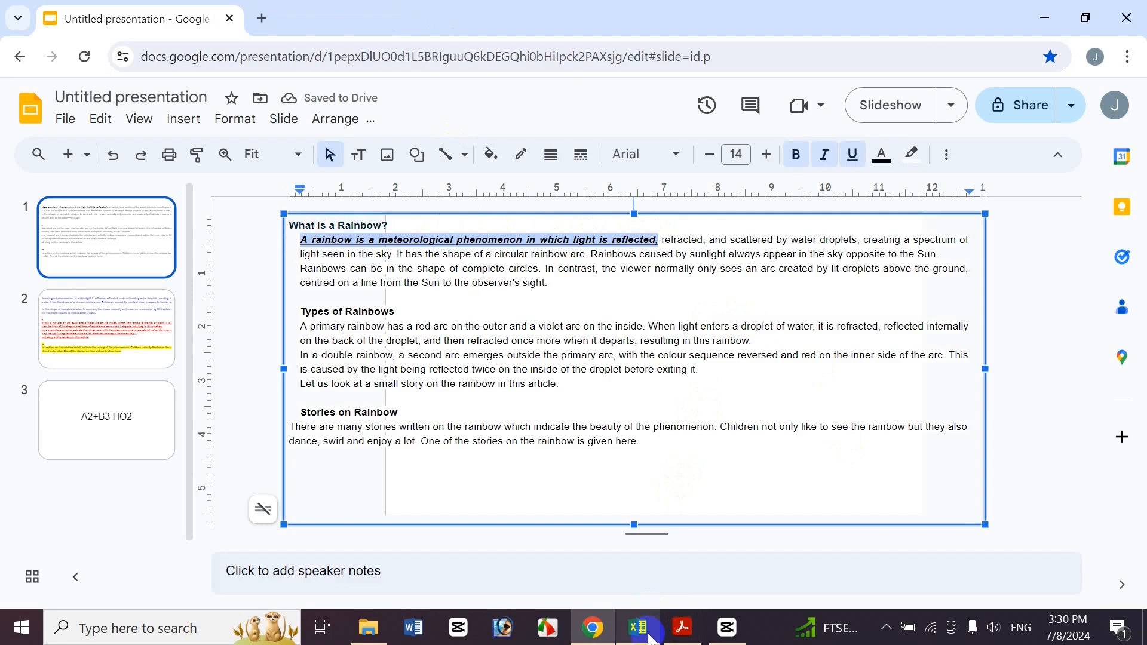
pyautogui.click(572, 384)
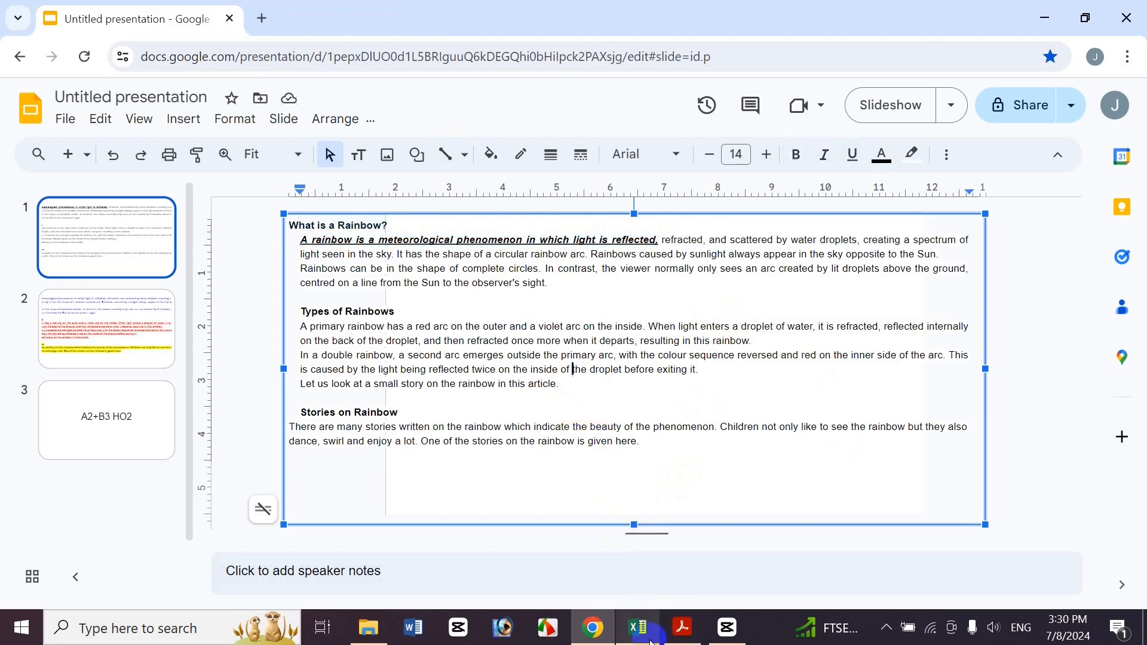
# Step: Switch to Excel and check the Subscript and Superscript shortcut entries
pyautogui.click(638, 627)
pyautogui.click(381, 188)
pyautogui.click(210, 202)
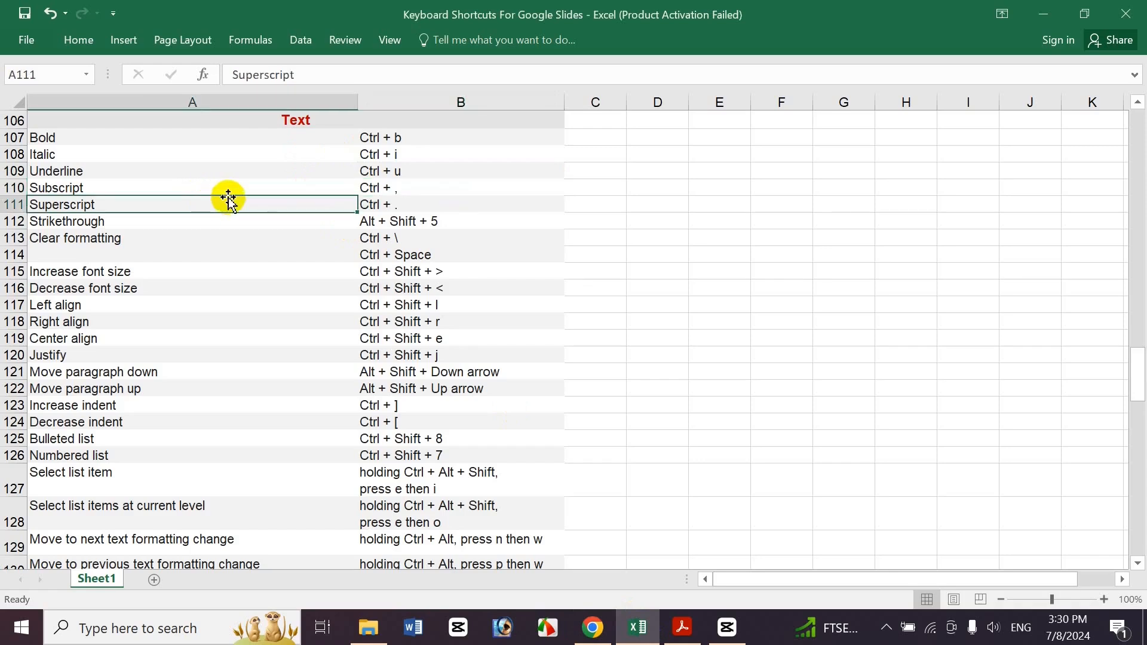
pyautogui.click(439, 190)
pyautogui.click(440, 203)
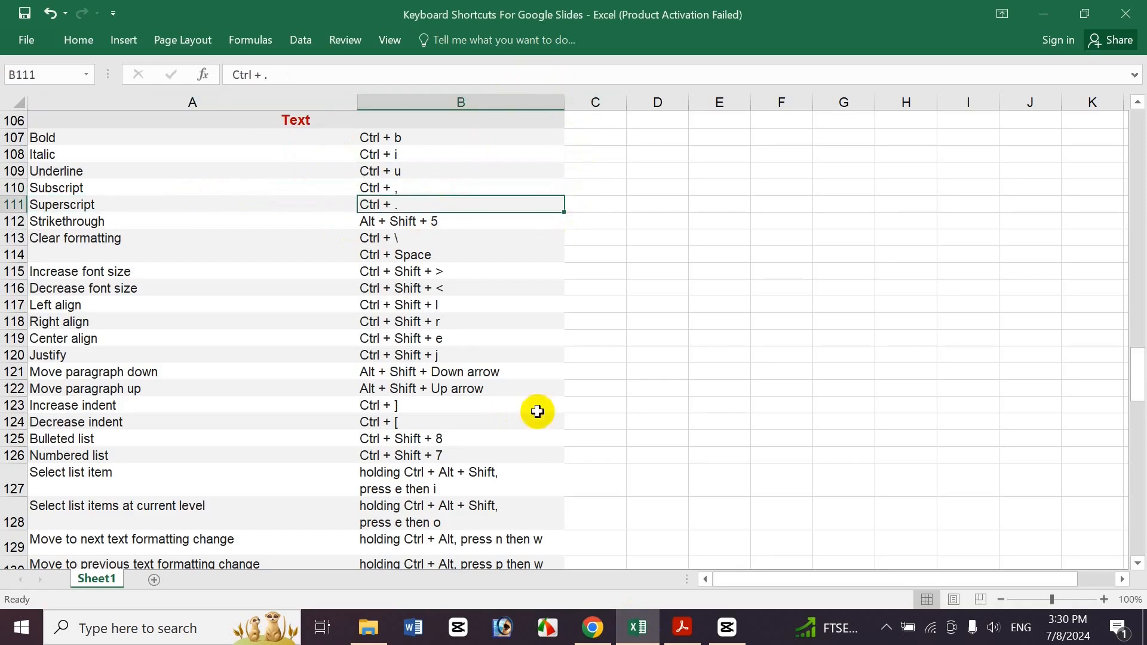
# Step: Switch to Google Slides, open slide 3 and start editing the "A2+B3 HO2" title
pyautogui.click(592, 627)
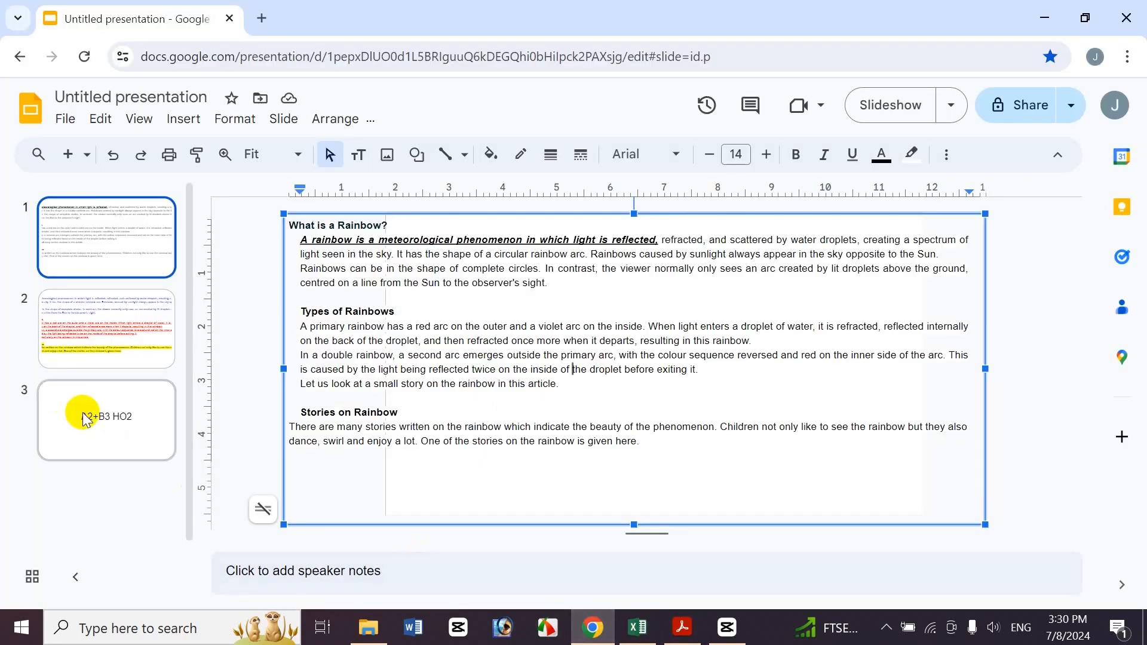
pyautogui.click(141, 418)
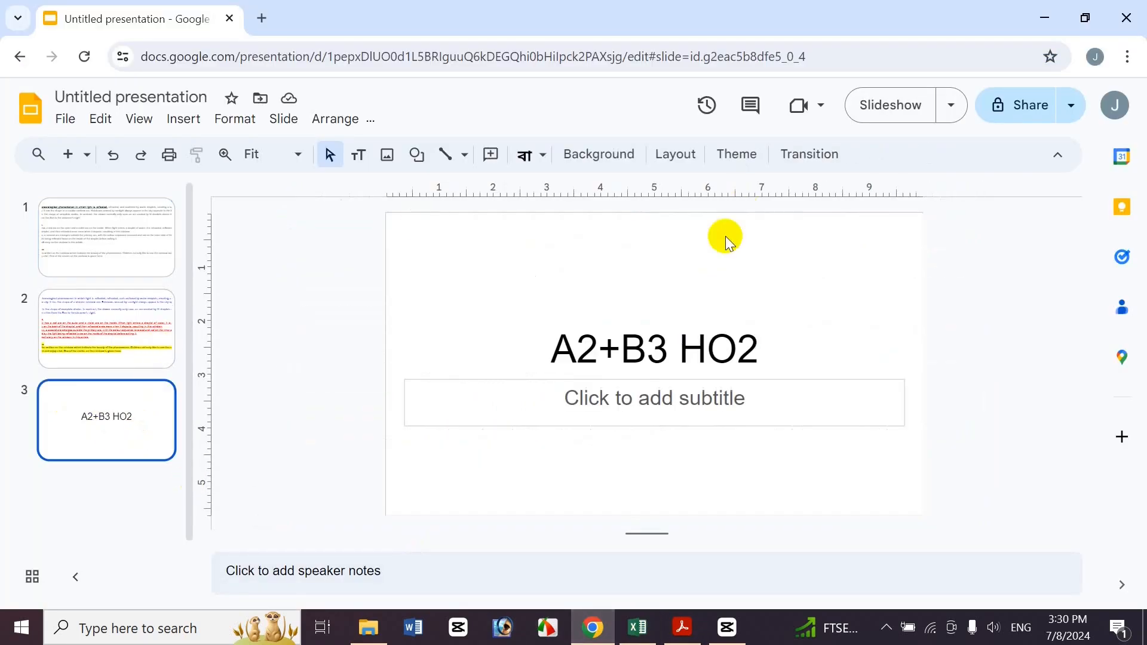
pyautogui.click(632, 352)
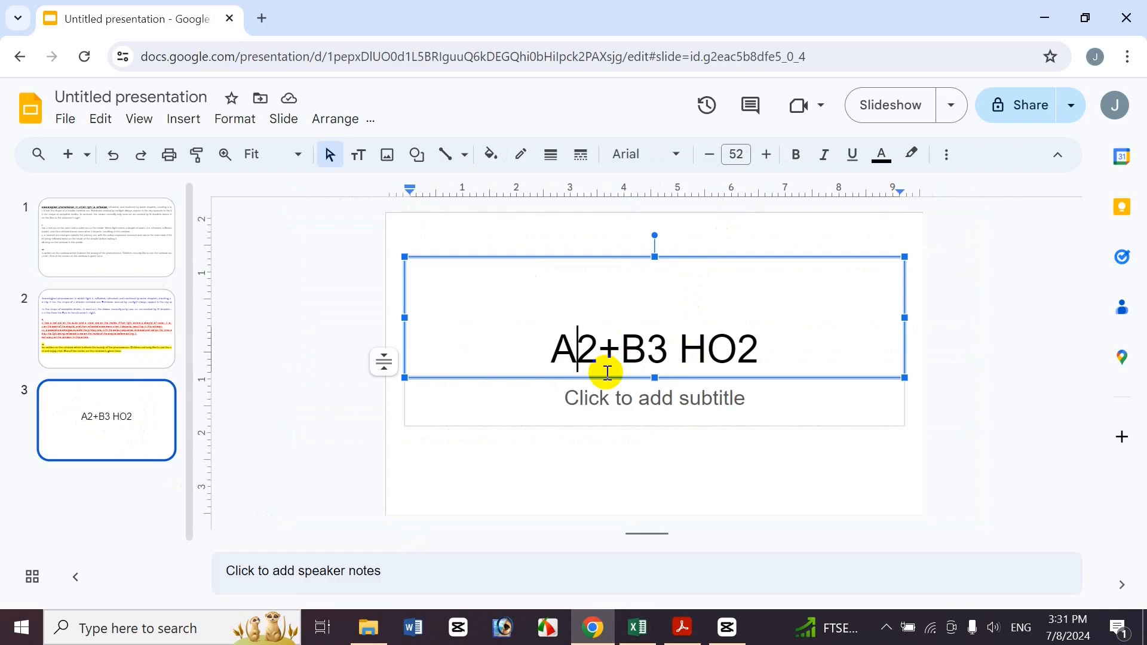
# Step: Format the 2 after A in slide 3's title as superscript and check the Superscript entry in the Excel shortcut list
pyautogui.hotkey('shift', 'Right')
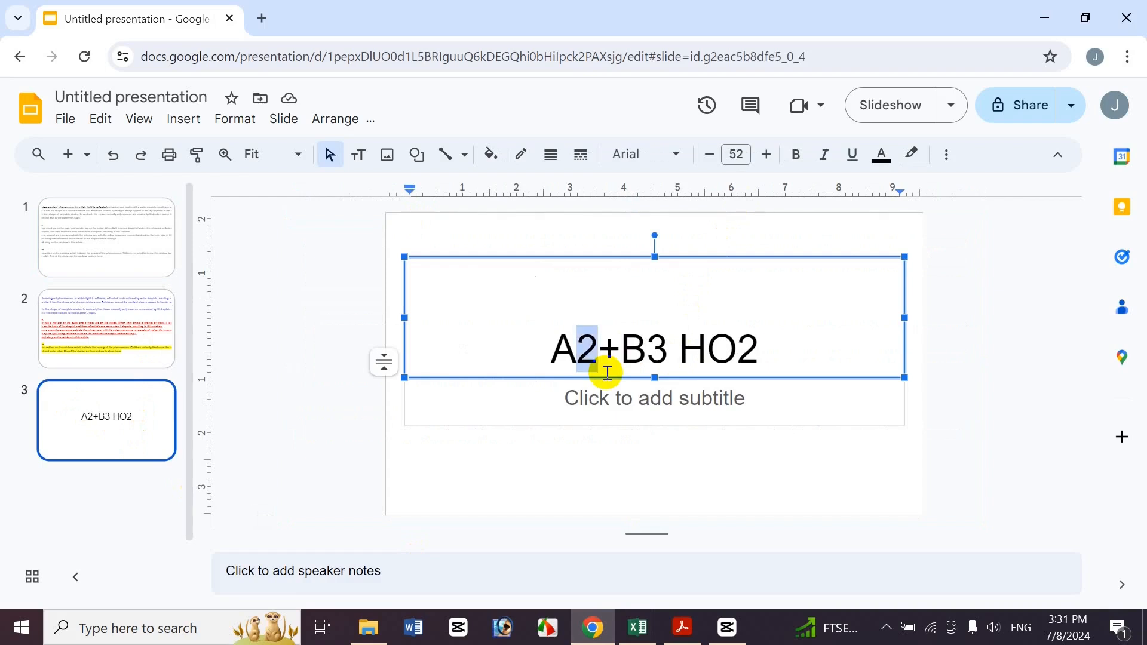
pyautogui.hotkey('ctrl', '.')
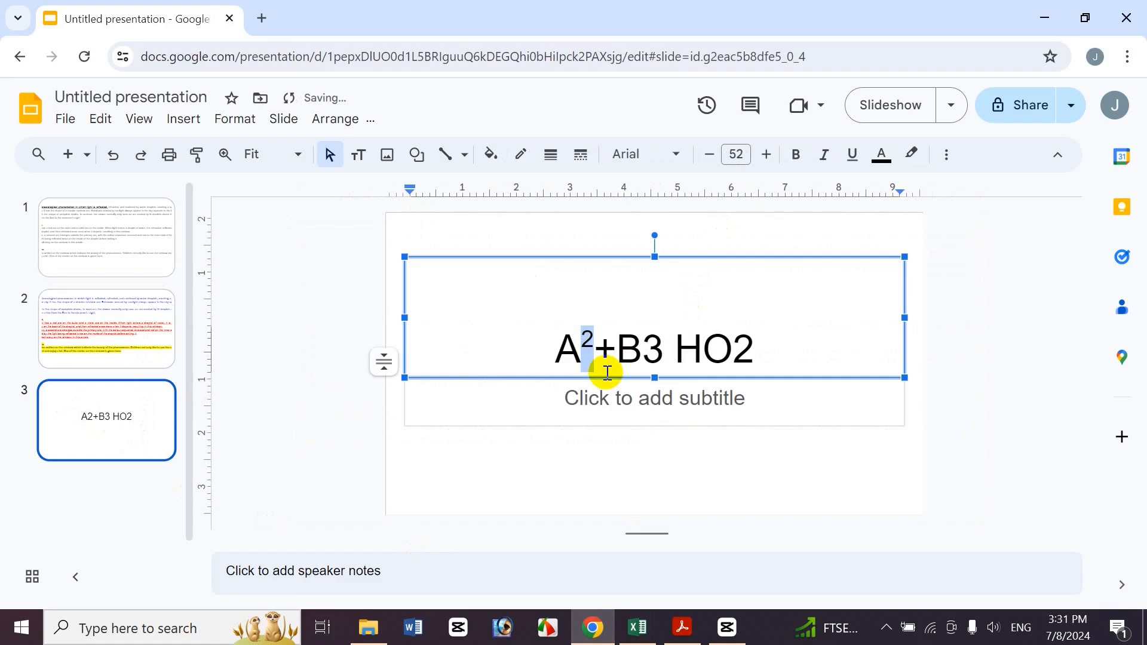
pyautogui.click(636, 630)
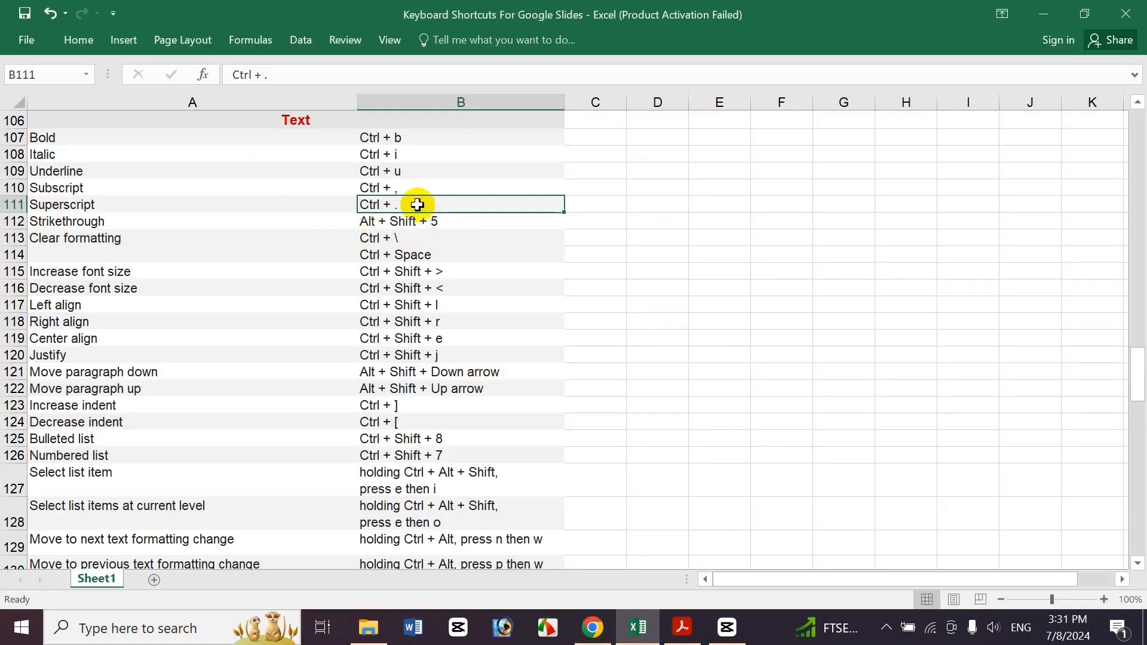
pyautogui.click(313, 199)
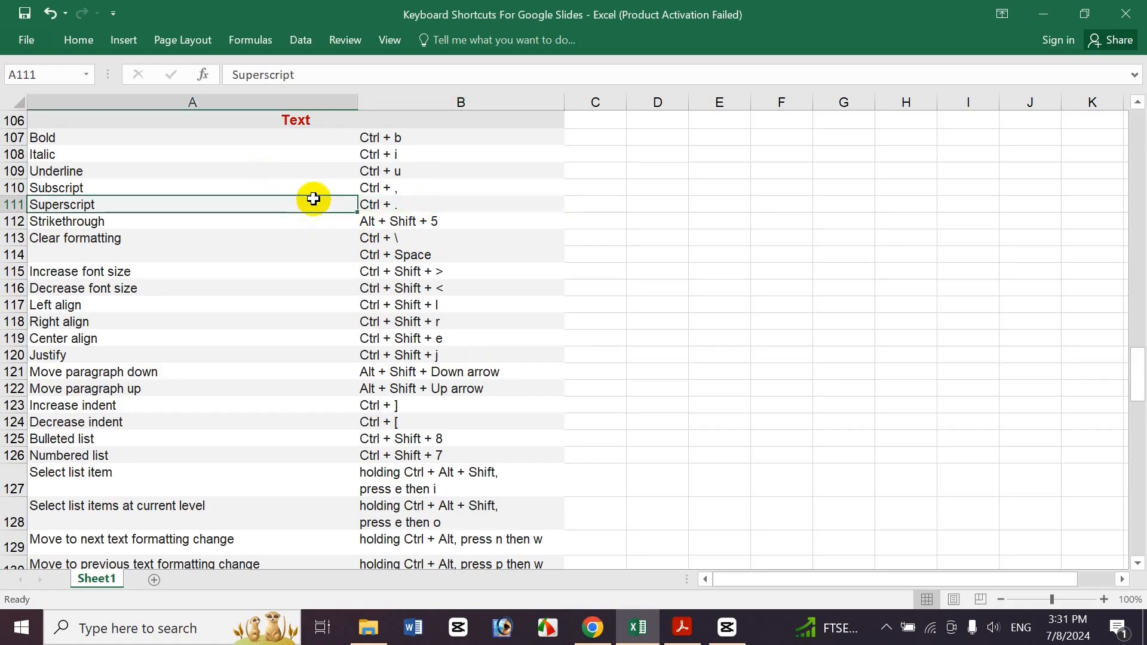
pyautogui.press('Right')
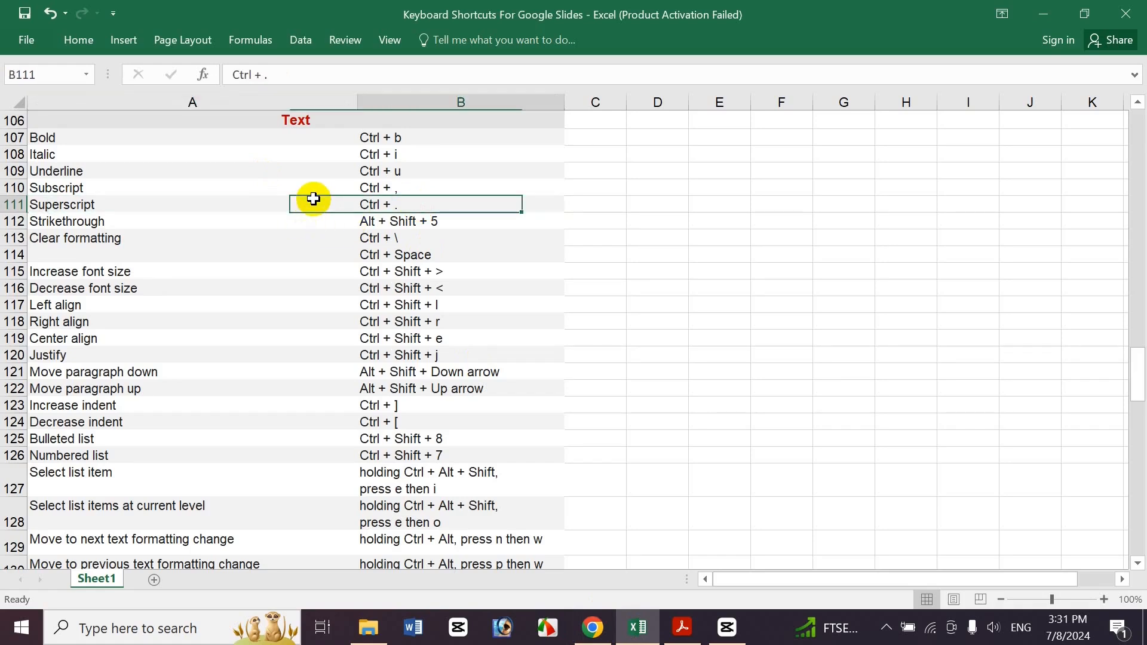
# Step: Switch back to Google Slides and format the 3 after B in the title as subscript
pyautogui.click(592, 626)
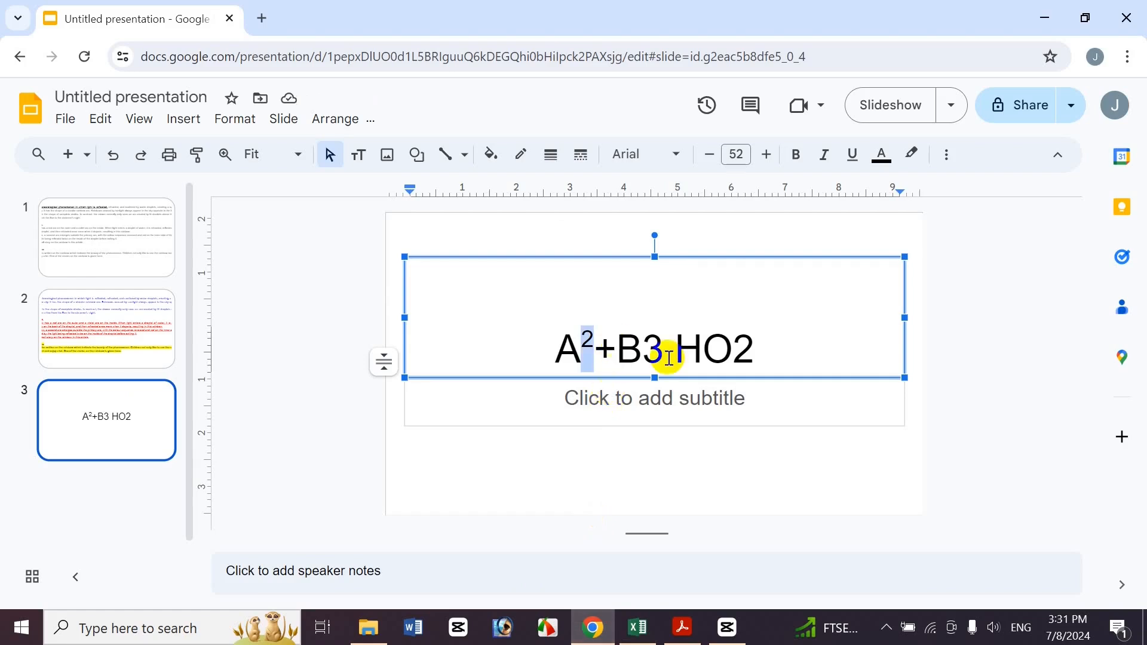
pyautogui.moveTo(643, 347); pyautogui.dragTo(662, 348)
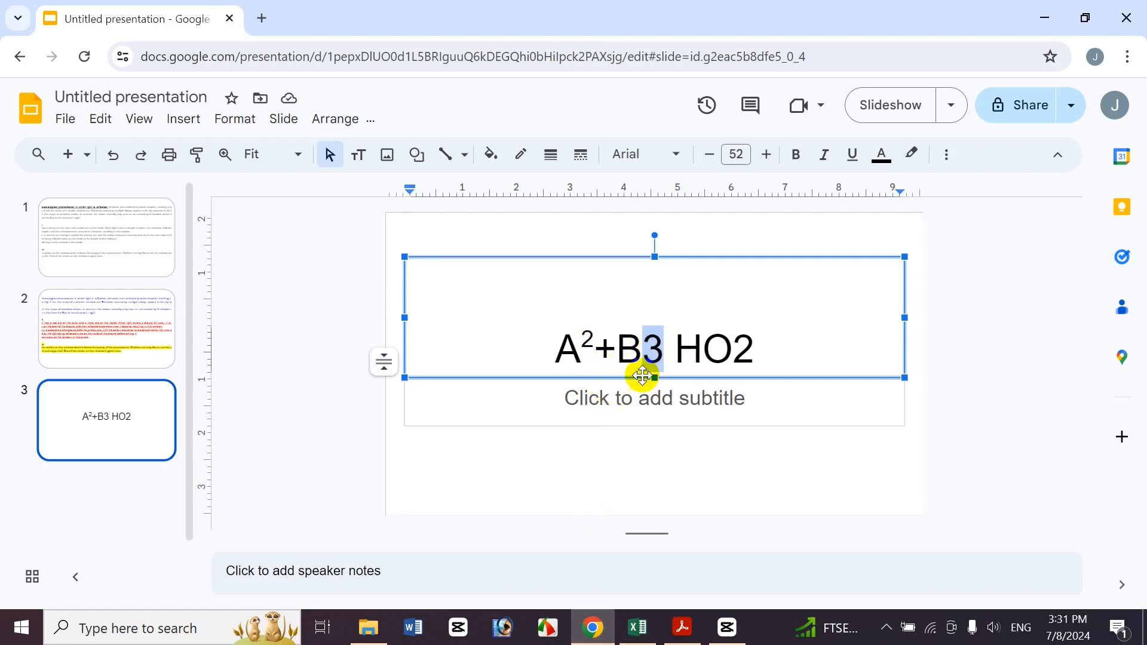
pyautogui.hotkey('ctrl', ',')
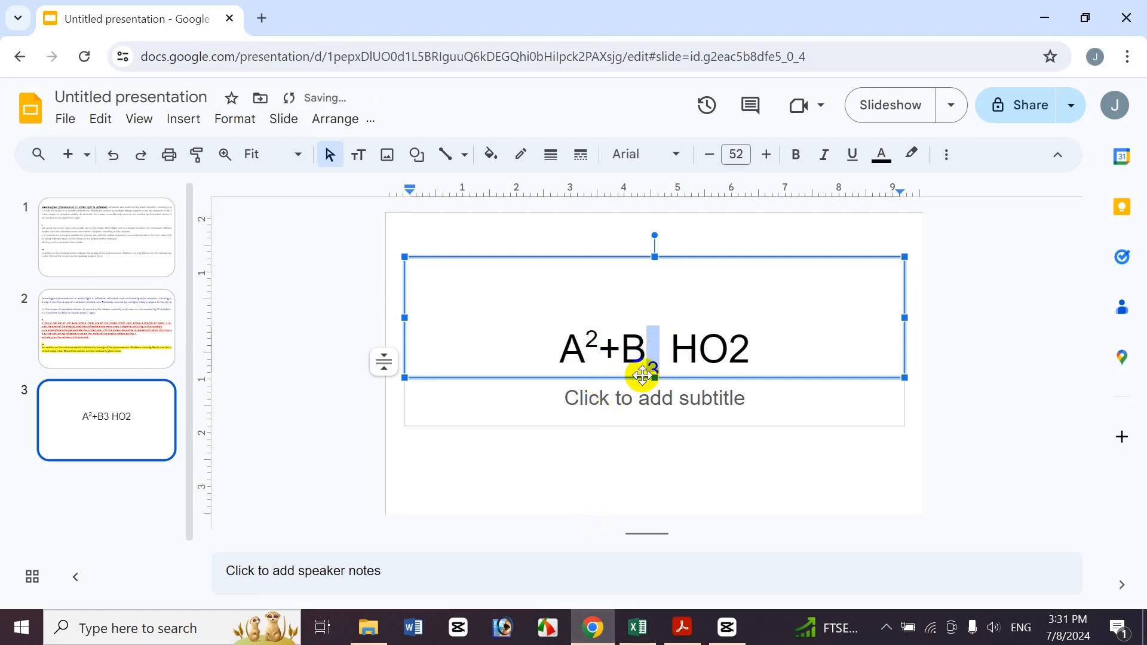
# Step: Correct the end of the title on slide 3 from HO2 to H2O
pyautogui.click(708, 346)
pyautogui.moveTo(709, 345); pyautogui.dragTo(722, 345)
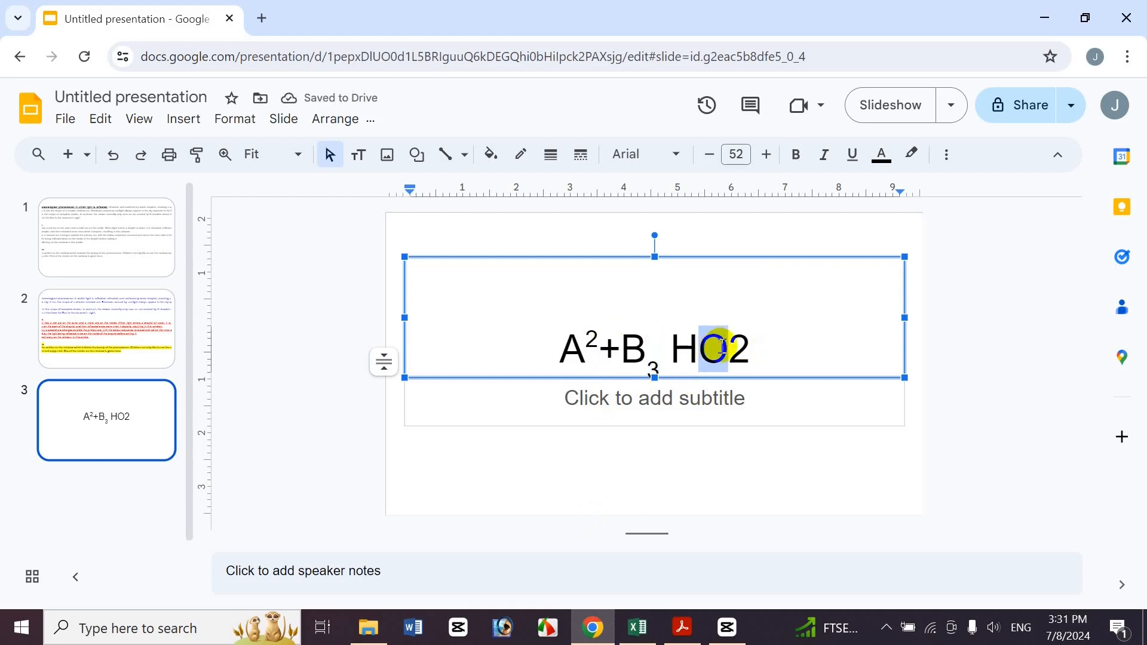
pyautogui.click(755, 342)
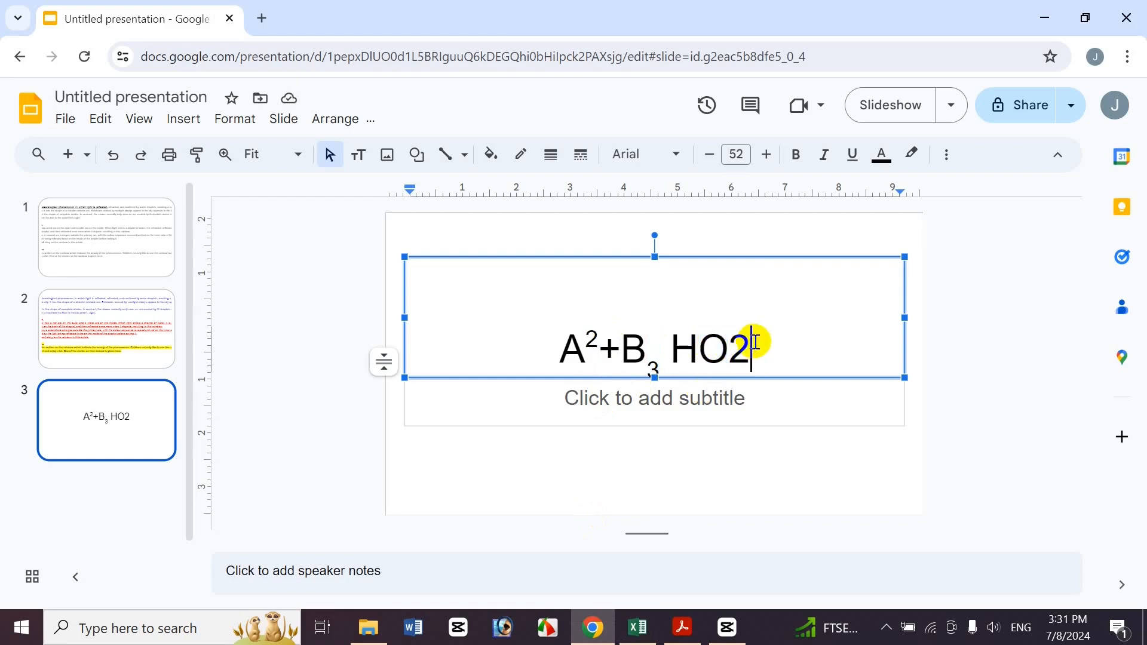
pyautogui.press('BackSpace')
pyautogui.press('BackSpace')
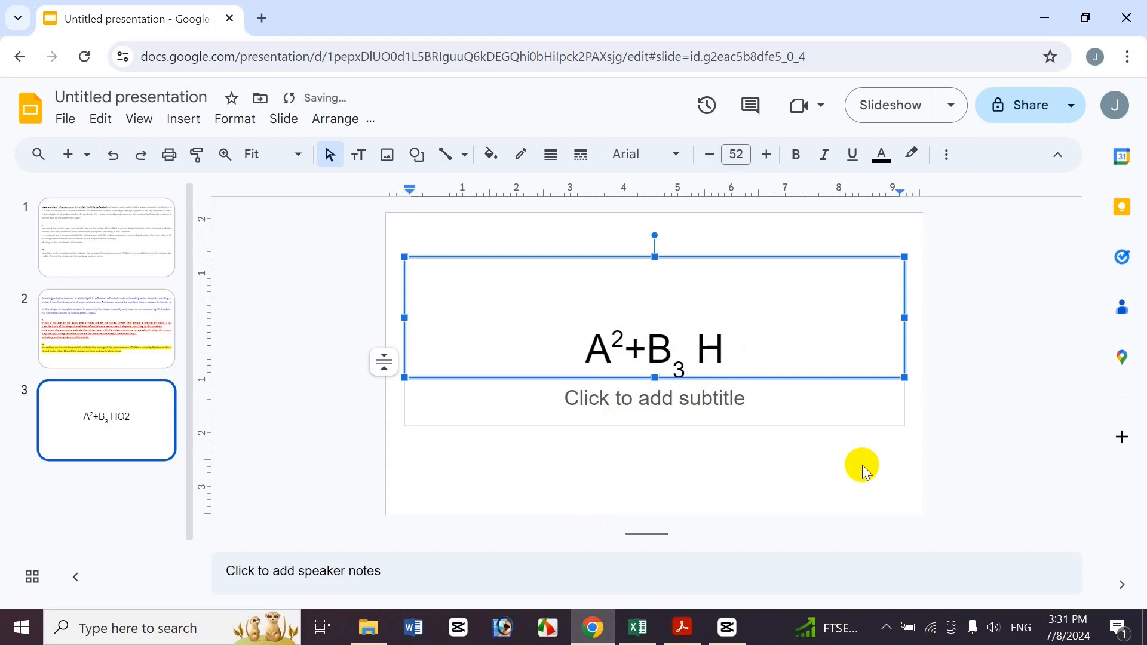
pyautogui.write('2O')
# Step: Format the 2 in H2O as superscript, trying subscript on it in between
pyautogui.press('Left')
pyautogui.hotkey('shift', 'Left')
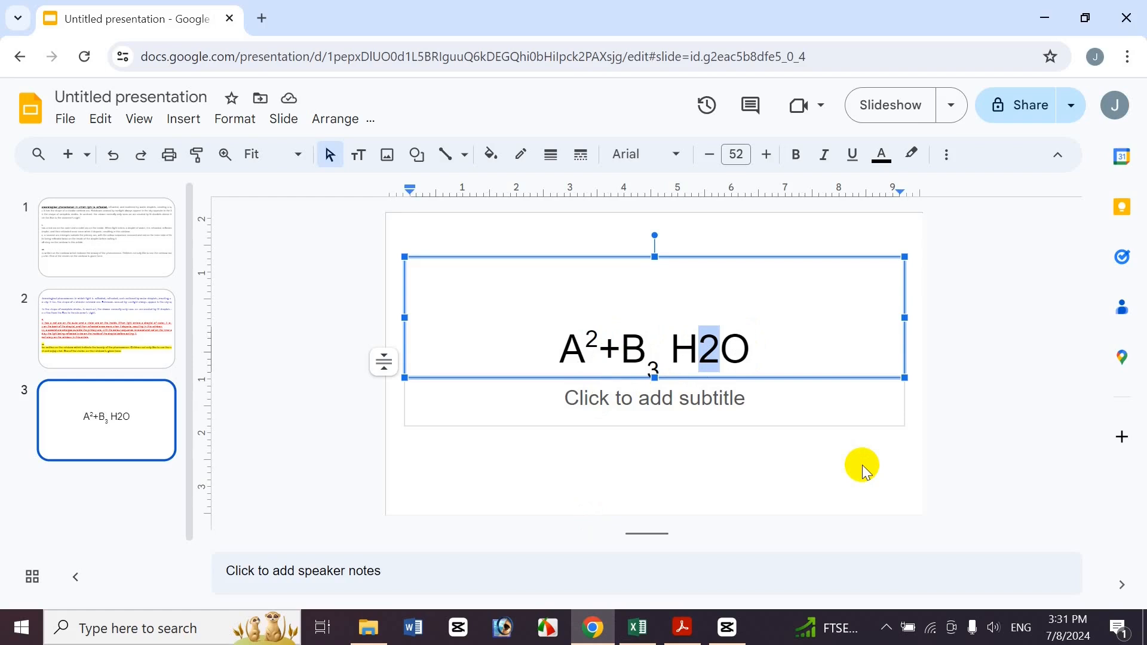
pyautogui.hotkey('ctrl', '.')
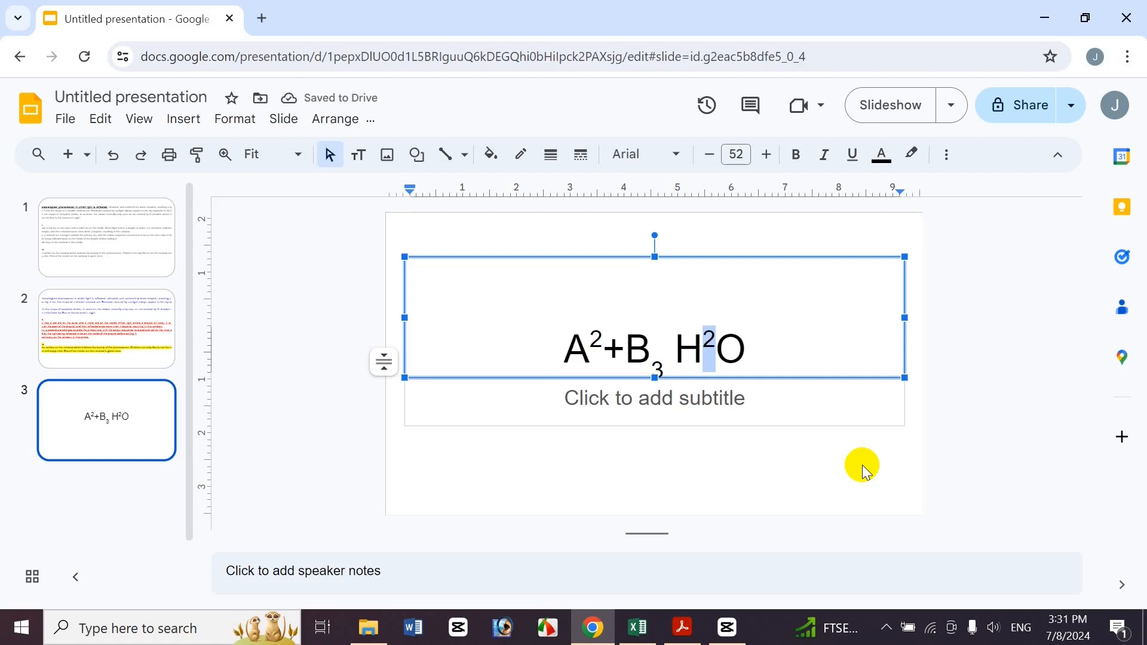
pyautogui.hotkey('ctrl', ',')
pyautogui.hotkey('ctrl', '.')
pyautogui.click(717, 348)
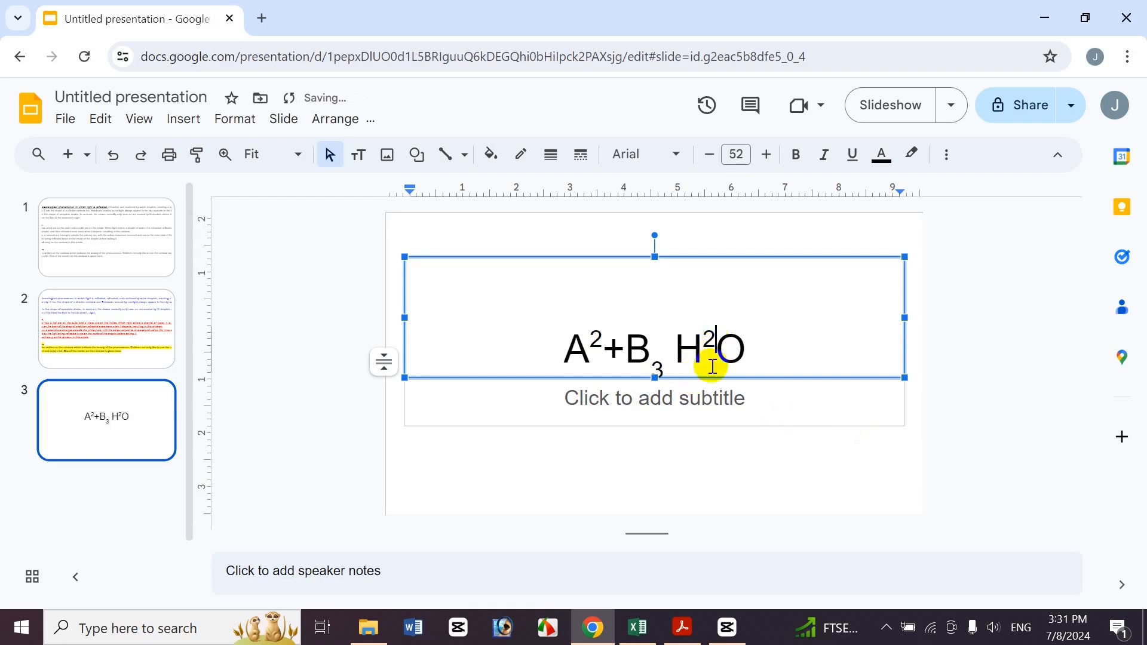
# Step: Open slide 1 and look up the Strikethrough shortcut in the Excel shortcut list
pyautogui.click(106, 251)
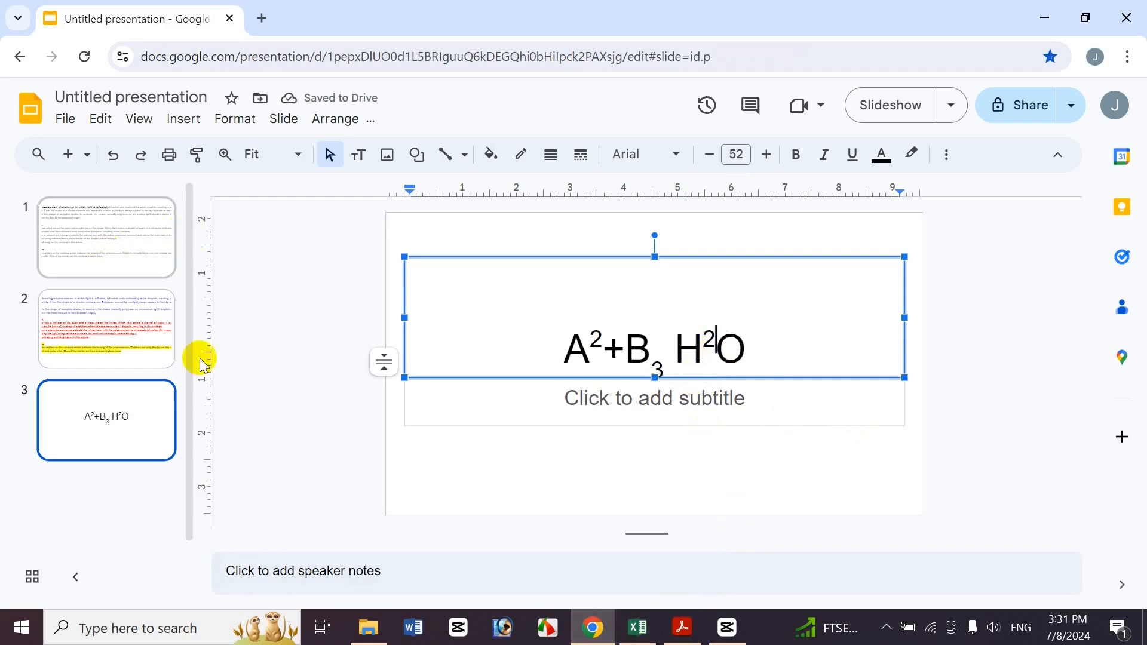
pyautogui.click(638, 627)
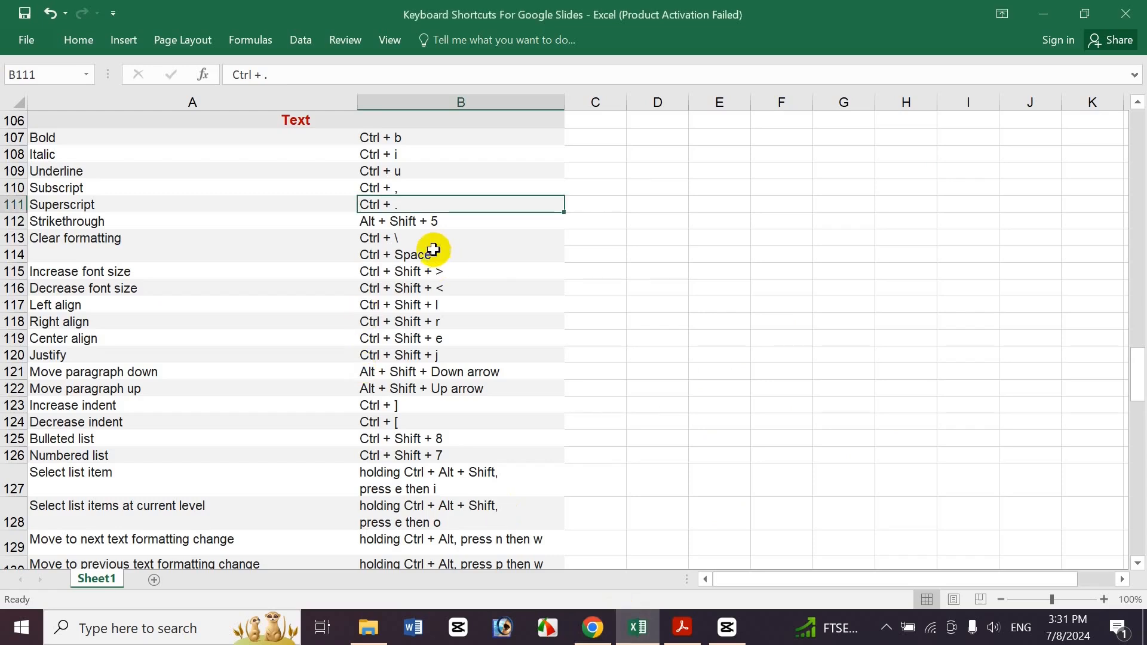
pyautogui.click(420, 222)
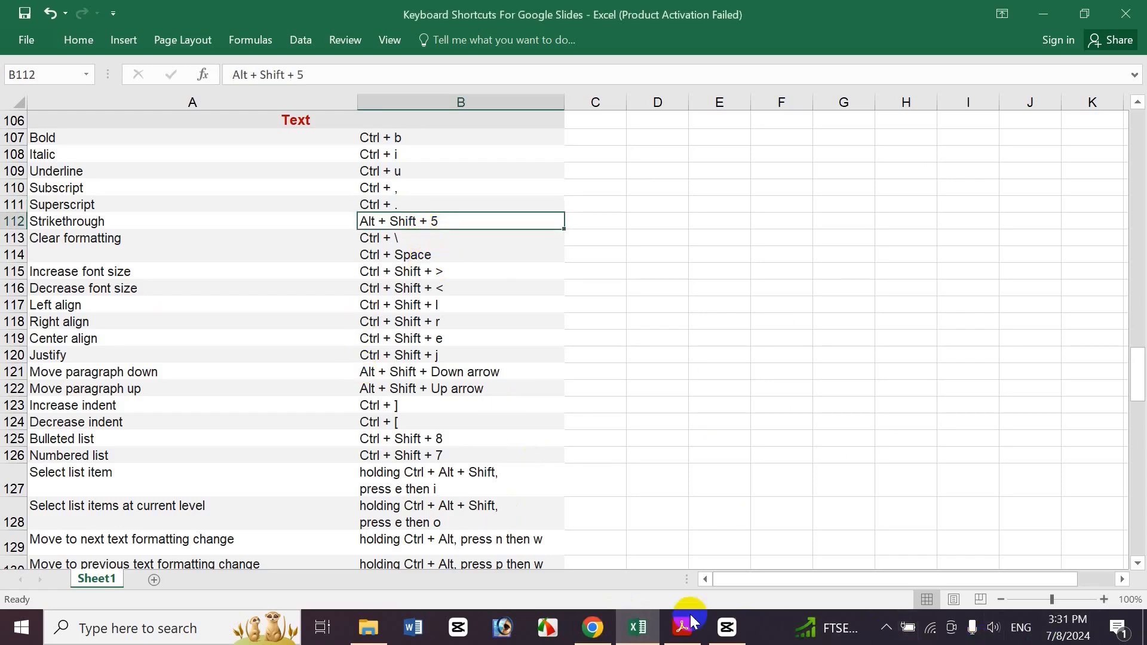
# Step: Back in Google Slides, try to strike through "A rainbow is a meteorological phenomenon in which light is reflected," and recheck the shortcut in Excel
pyautogui.click(592, 627)
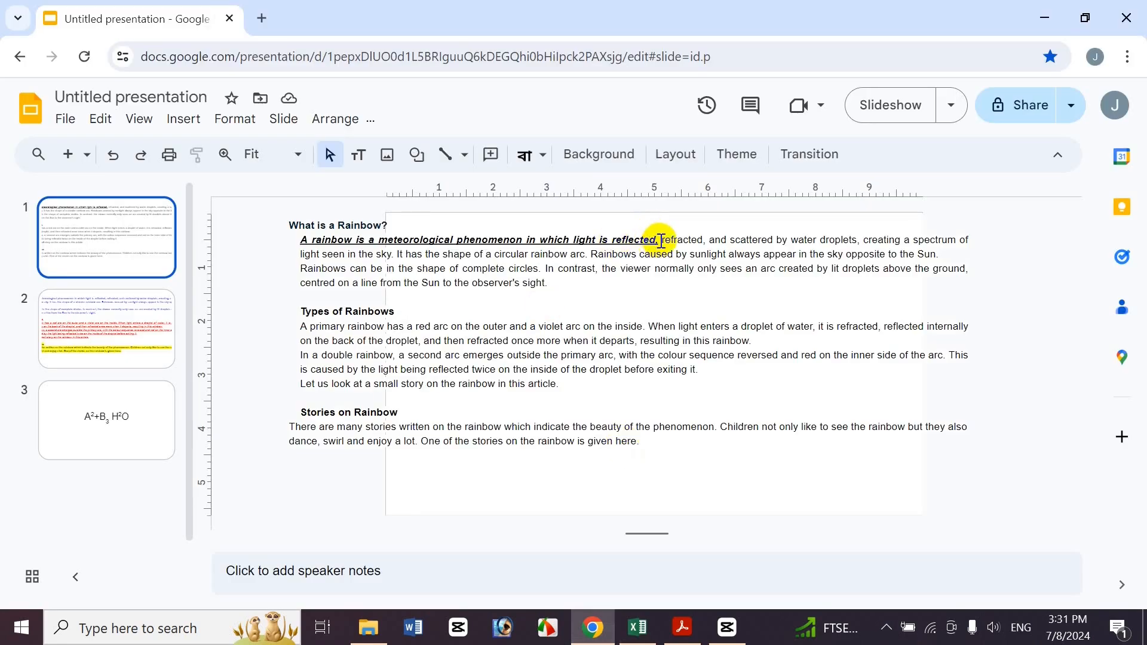
pyautogui.moveTo(657, 240); pyautogui.dragTo(302, 240)
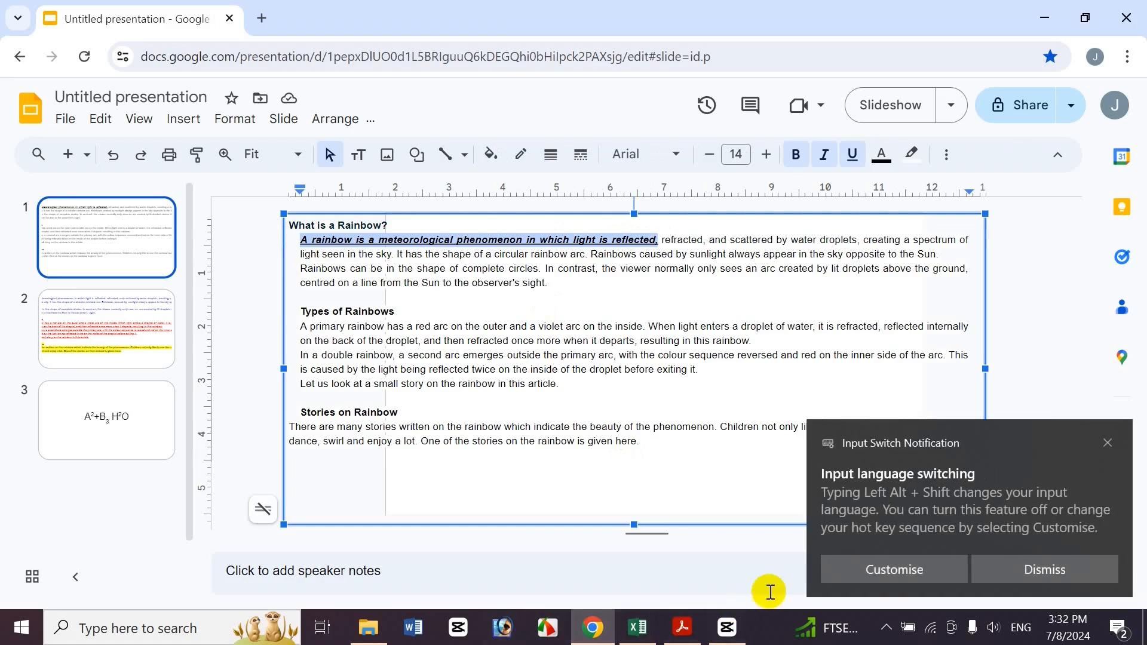
pyautogui.click(1108, 443)
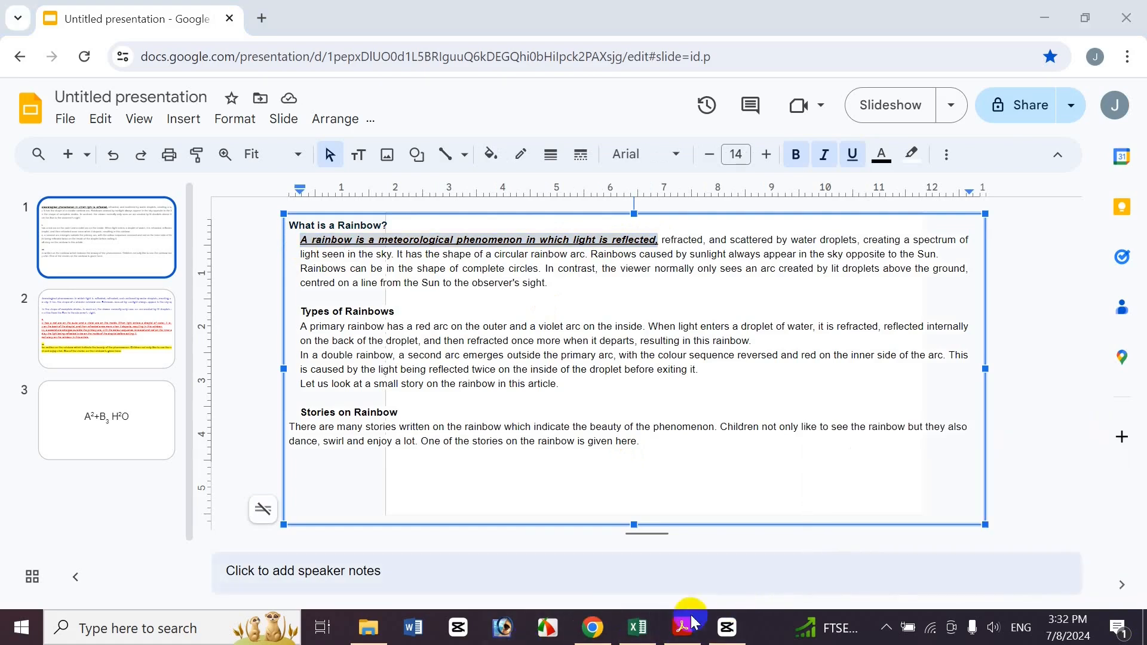
pyautogui.click(655, 630)
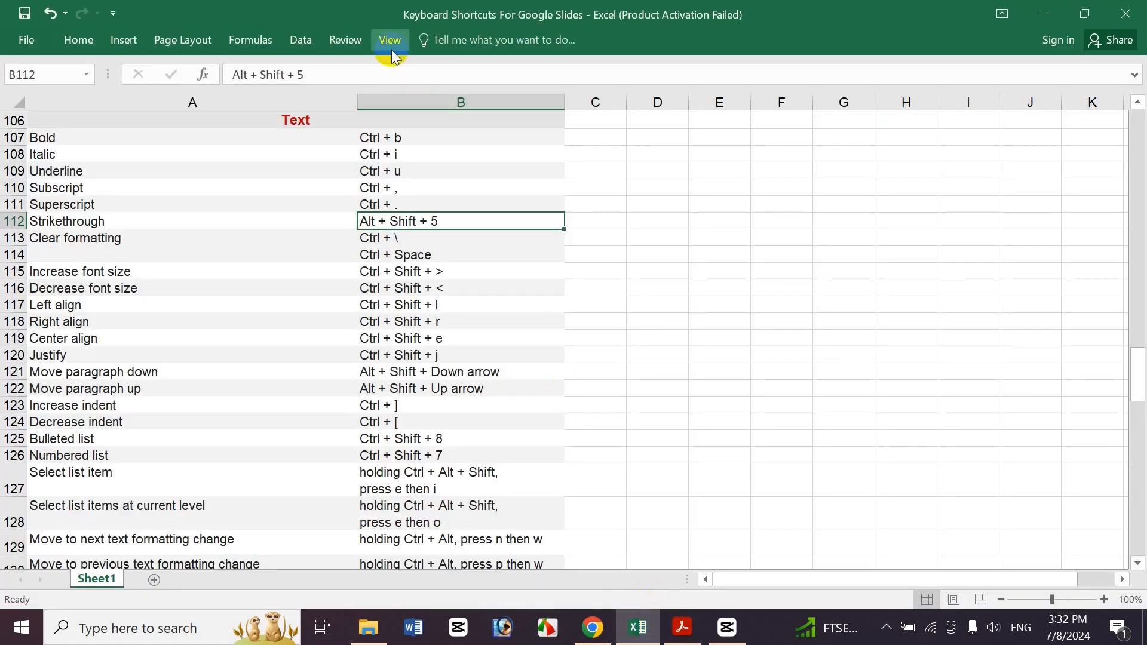
pyautogui.click(591, 628)
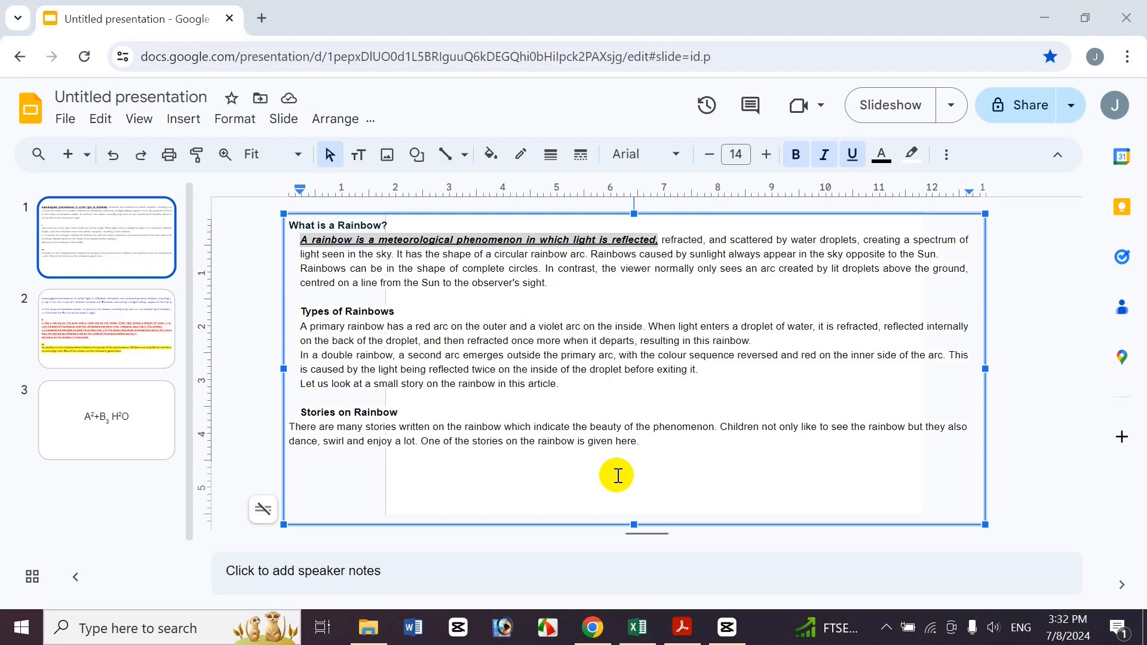
pyautogui.click(540, 341)
# Step: Strike through the text under Types of Rainbows from "A primary rainbow" to "before exiting it." and undo the strikethrough
pyautogui.click(637, 627)
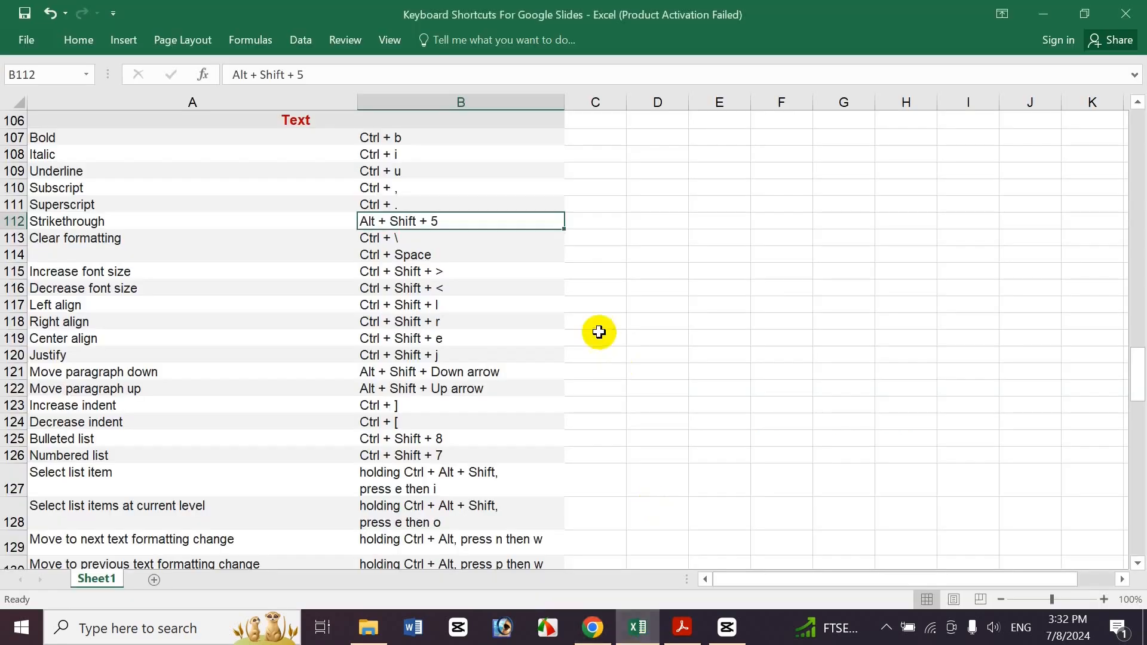
pyautogui.click(593, 627)
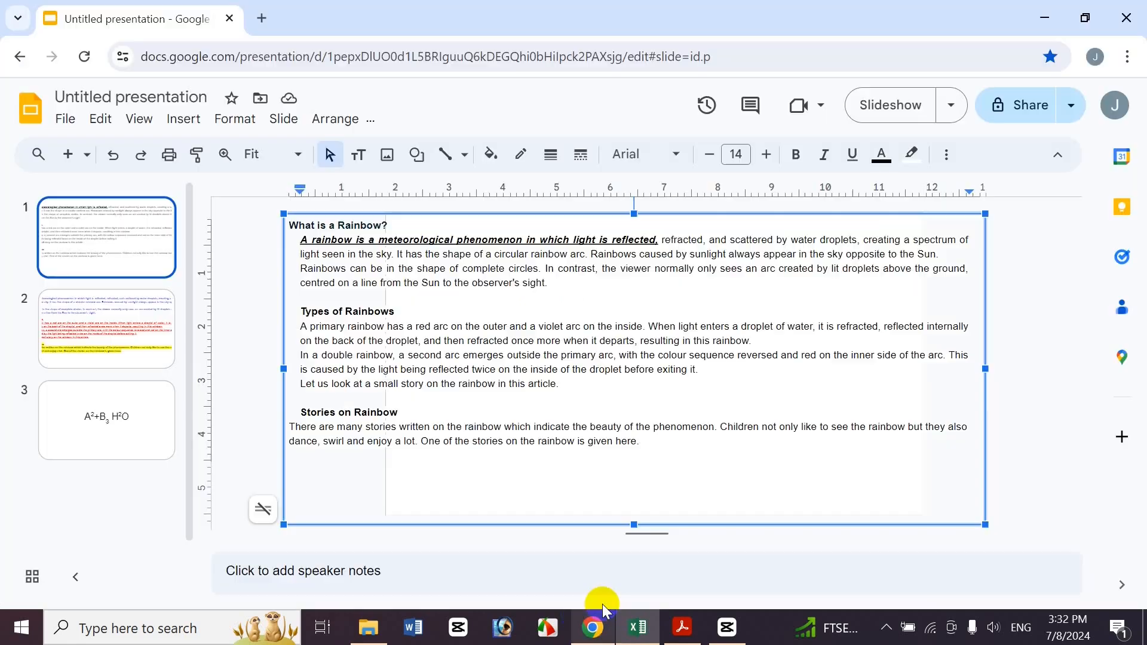
pyautogui.moveTo(700, 370); pyautogui.dragTo(293, 331)
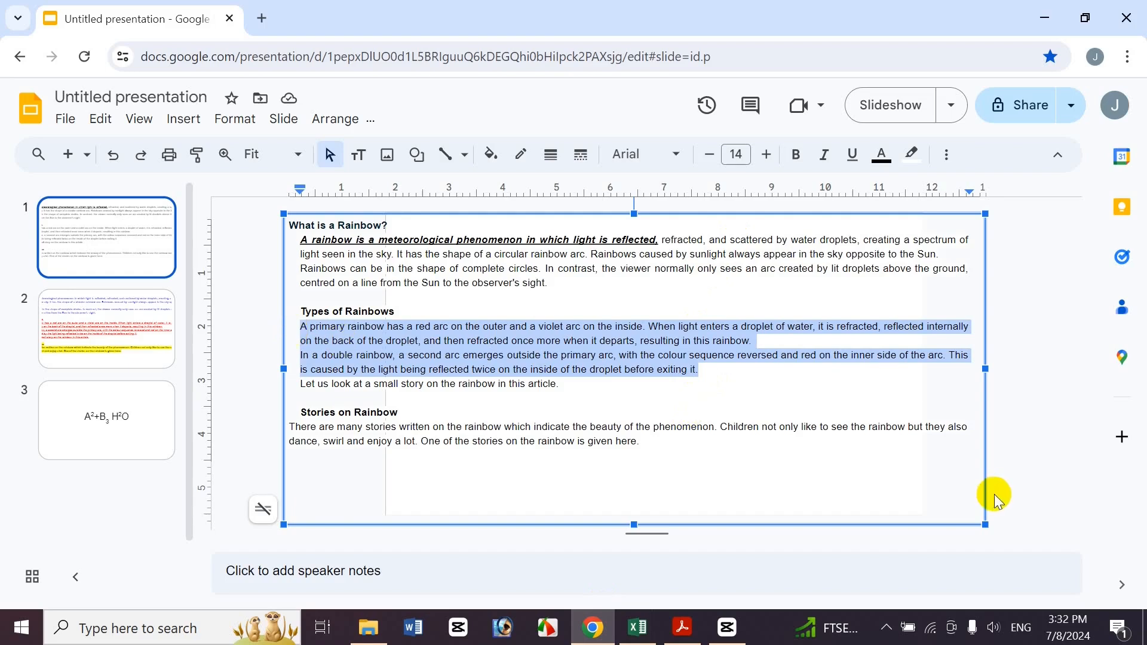
pyautogui.hotkey('alt', 'shift')
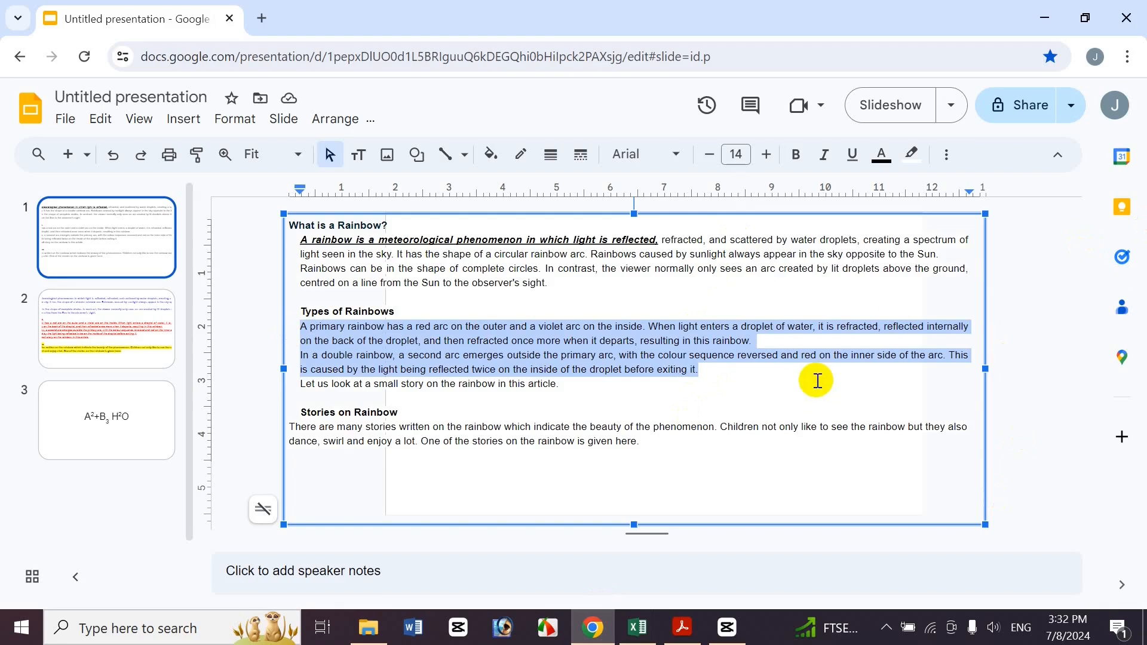
pyautogui.hotkey('alt', 'shift', '5')
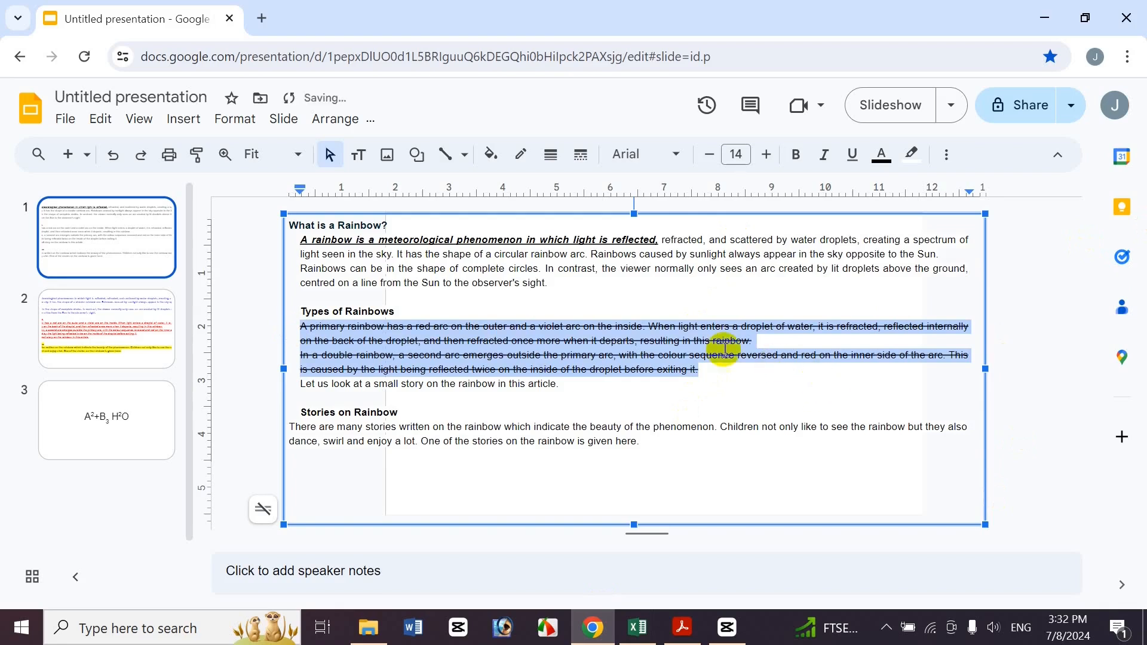
pyautogui.click(715, 374)
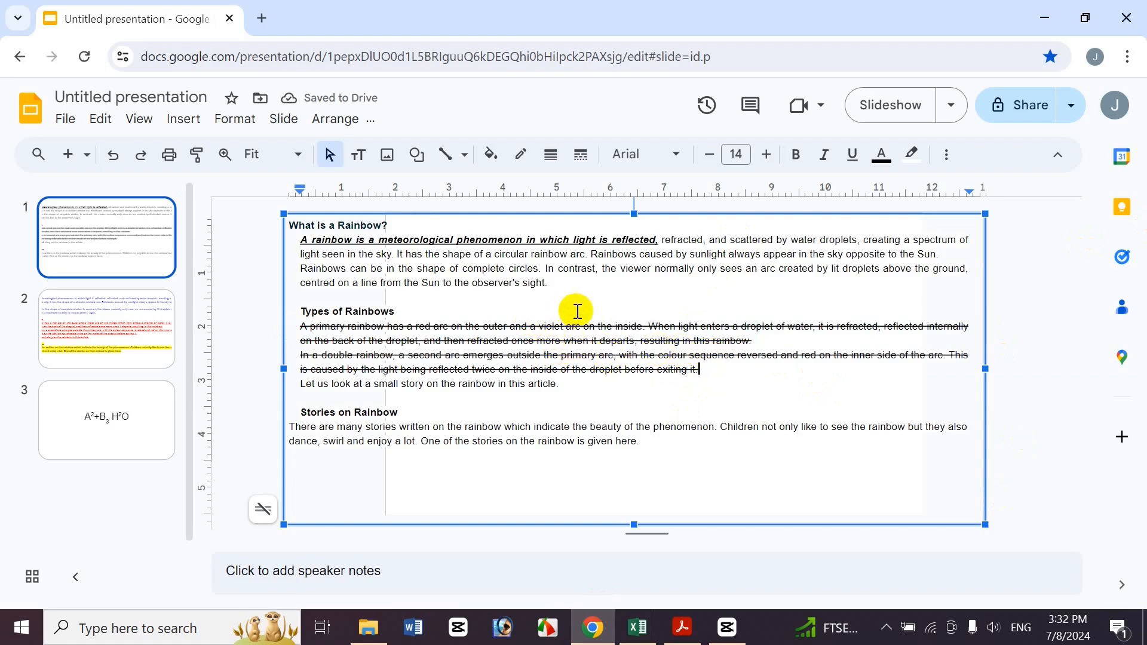
pyautogui.hotkey('ctrl', 'z')
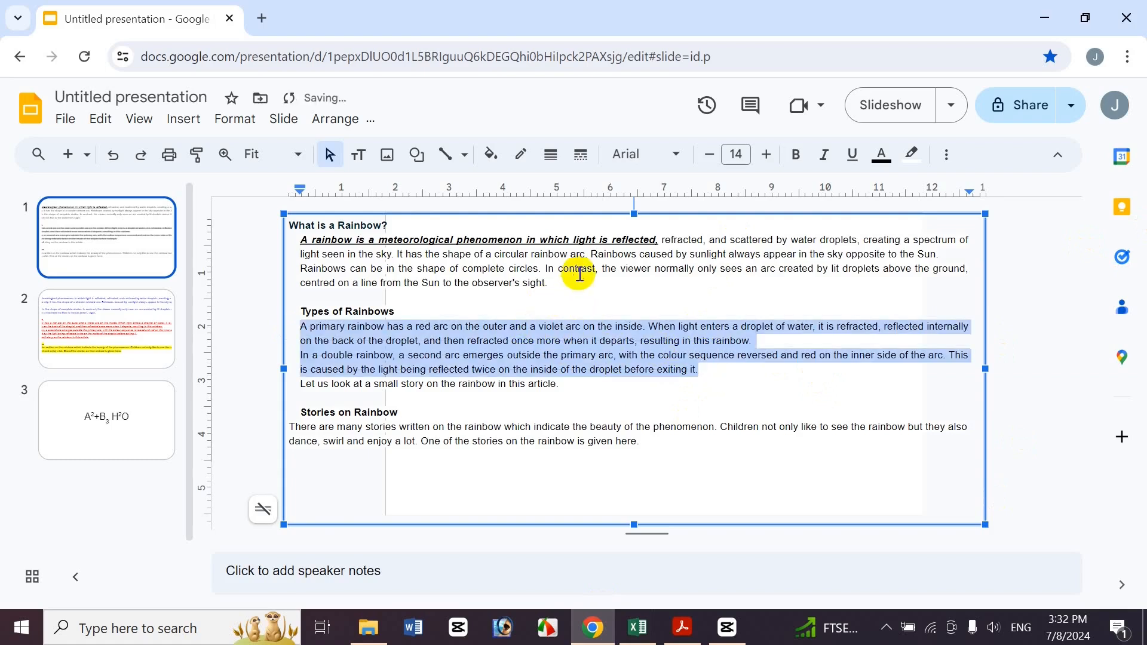
# Step: Select the bold, italic, underlined opening text on slide 1 and look up the Clear formatting shortcut in the Excel list
pyautogui.click(612, 249)
pyautogui.moveTo(657, 239); pyautogui.dragTo(259, 243)
pyautogui.click(639, 627)
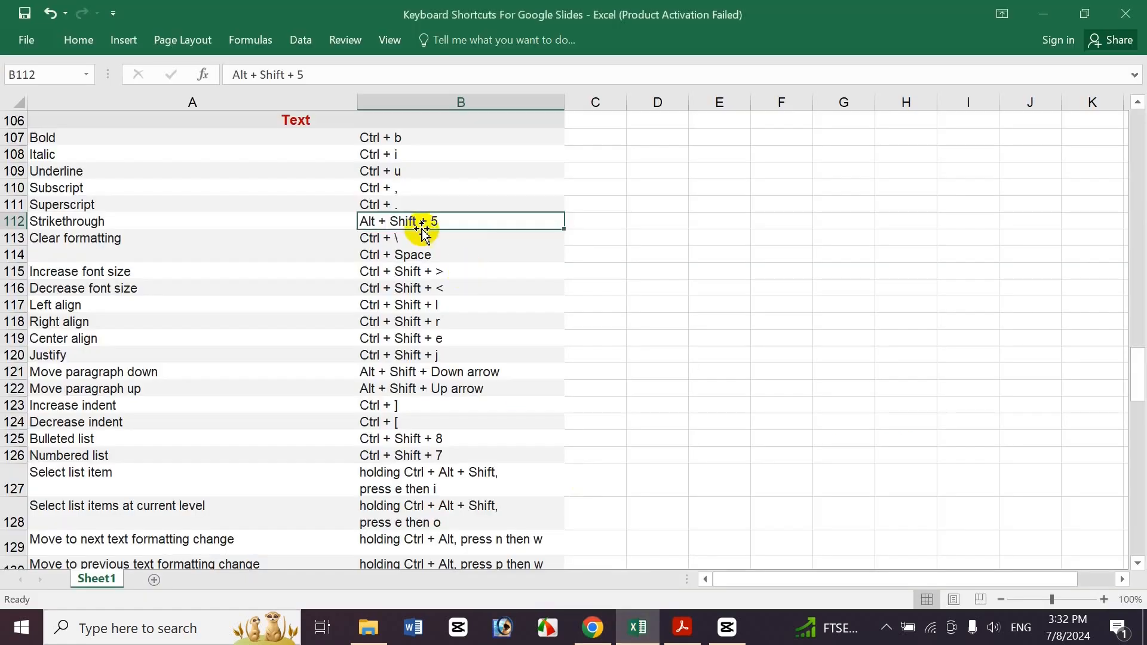
pyautogui.click(417, 242)
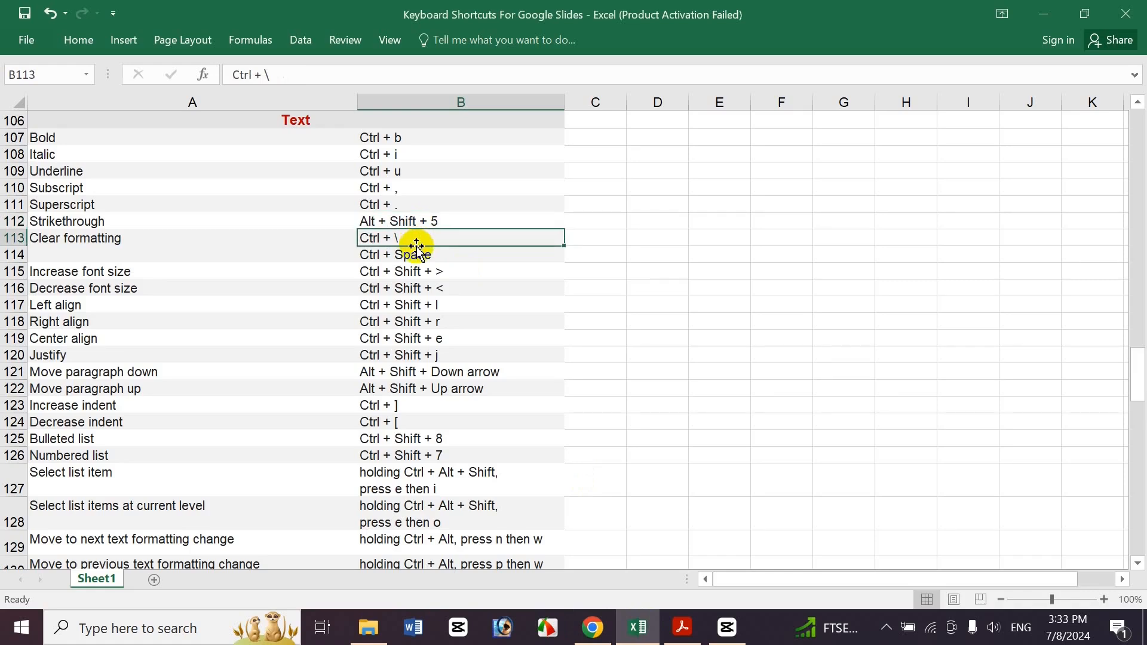
# Step: Switch back to Google Slides and give the selected opening text a blue font colour and a yellow highlight
pyautogui.click(592, 627)
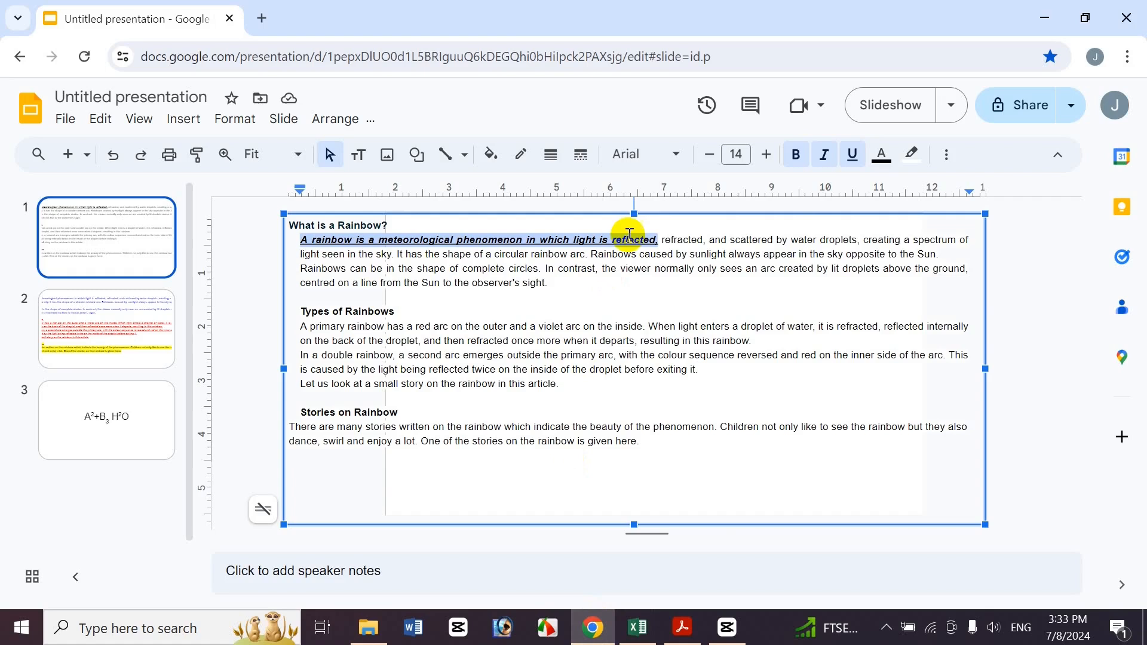
pyautogui.click(881, 155)
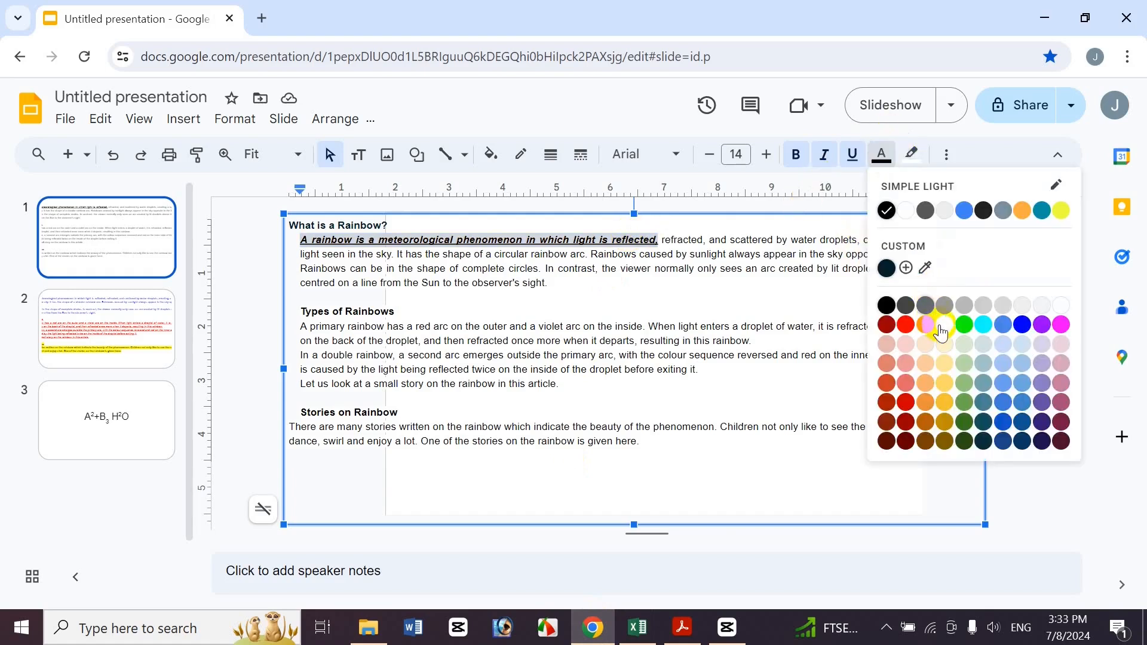
pyautogui.click(1023, 325)
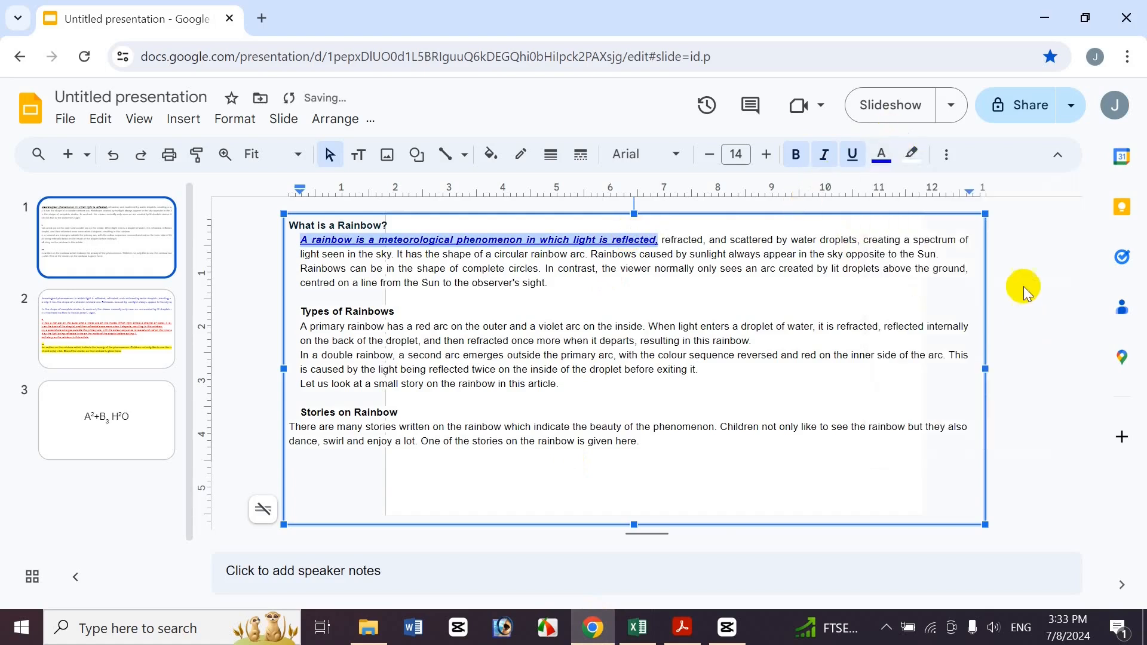
pyautogui.click(914, 153)
pyautogui.click(977, 325)
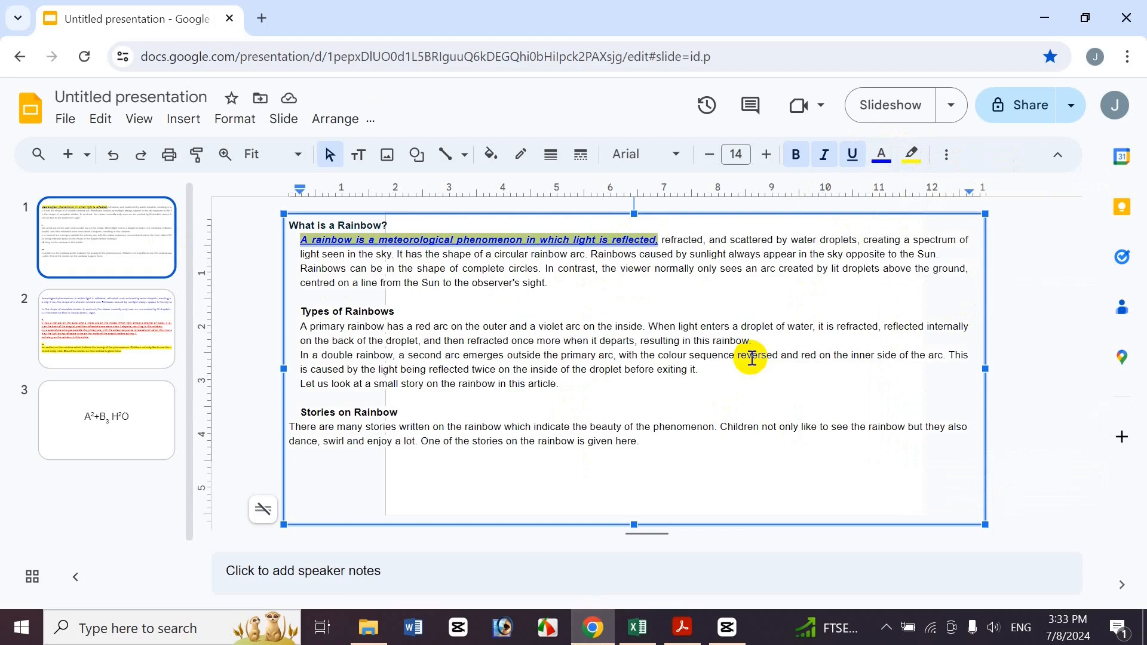
pyautogui.hotkey('ctrl', '/')
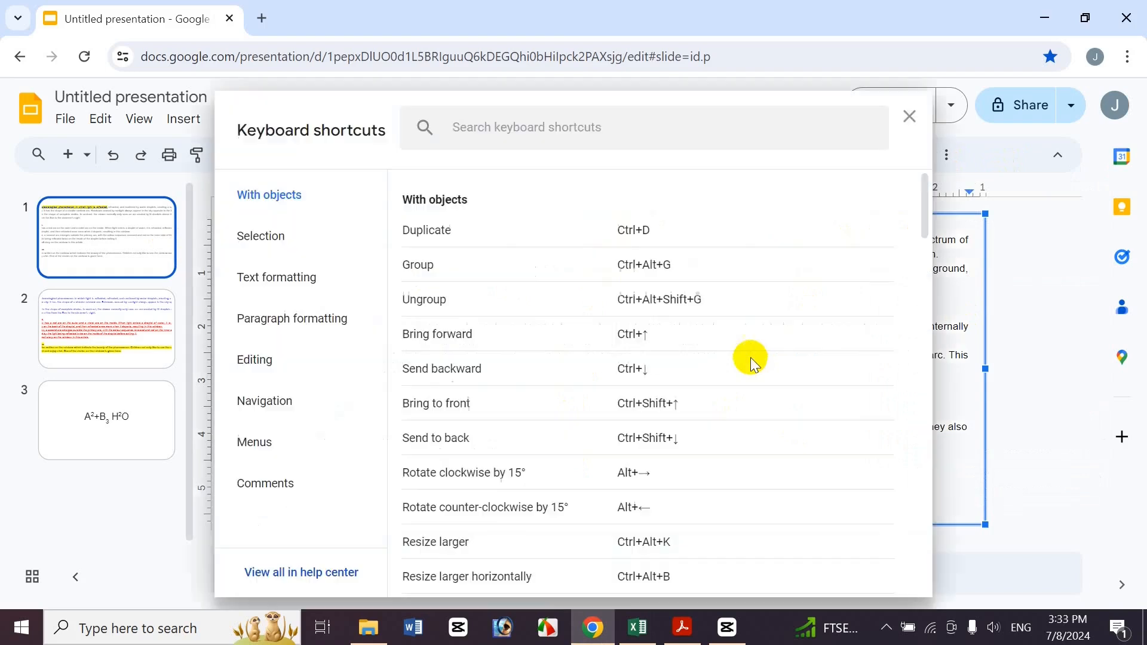
pyautogui.click(906, 120)
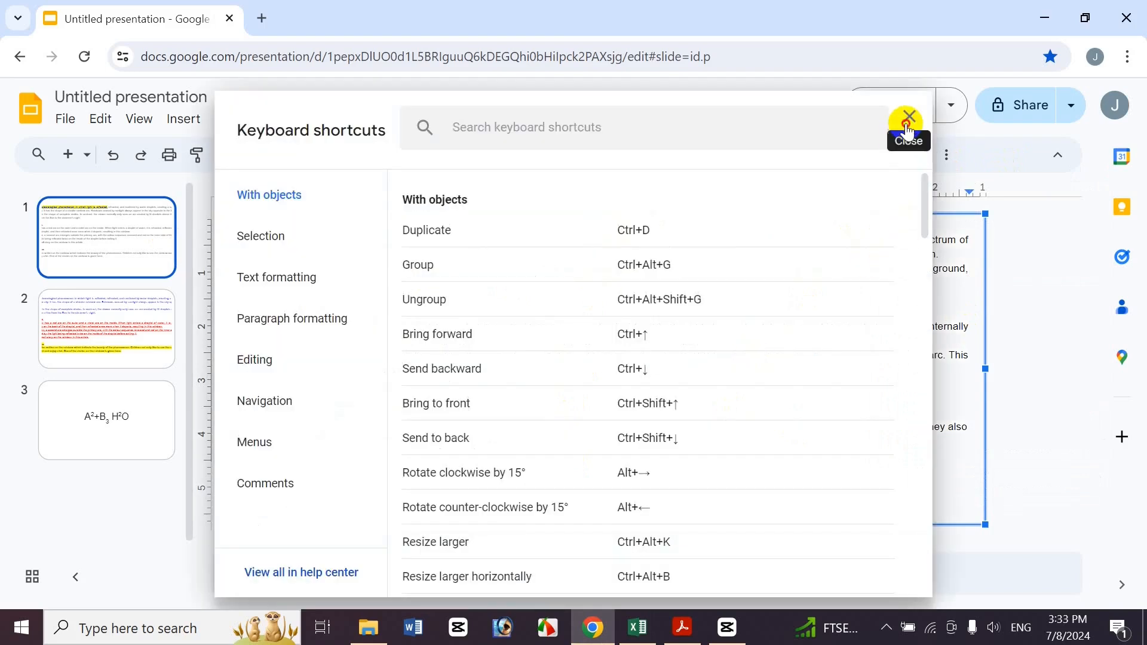
pyautogui.click(635, 630)
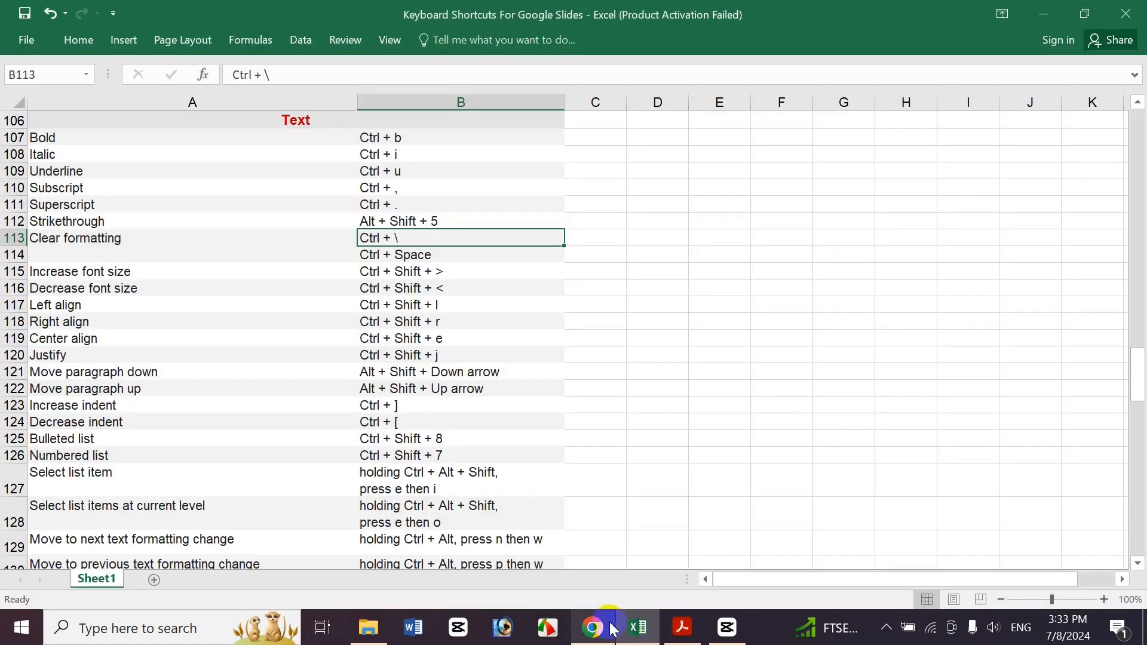
pyautogui.click(605, 629)
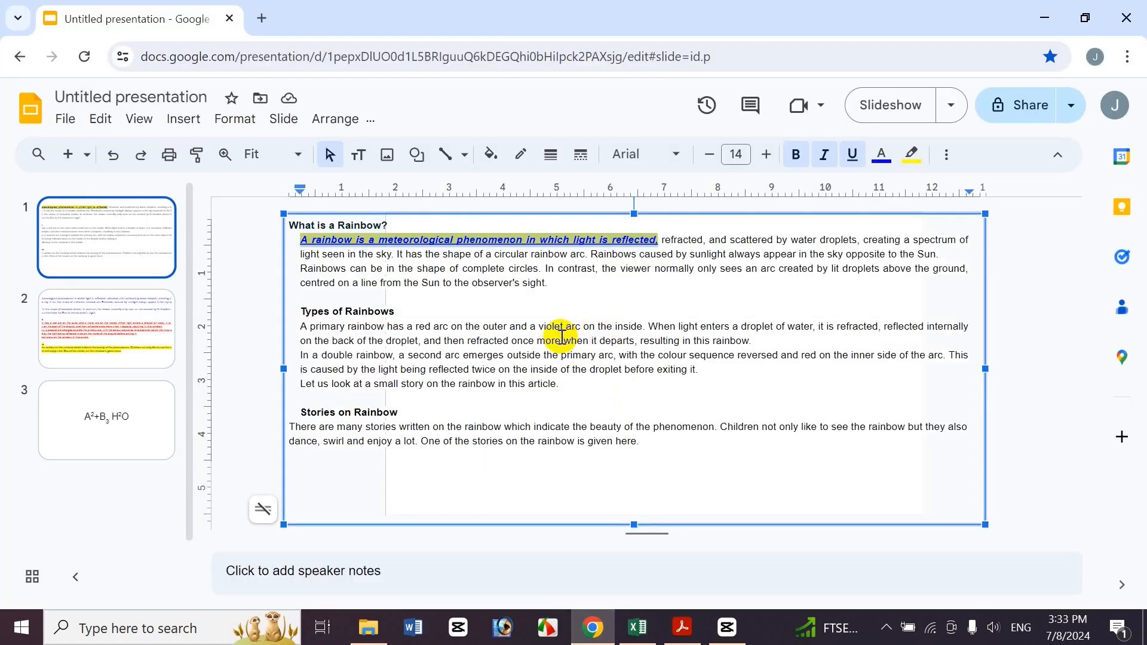
pyautogui.hotkey('ctrl', '/')
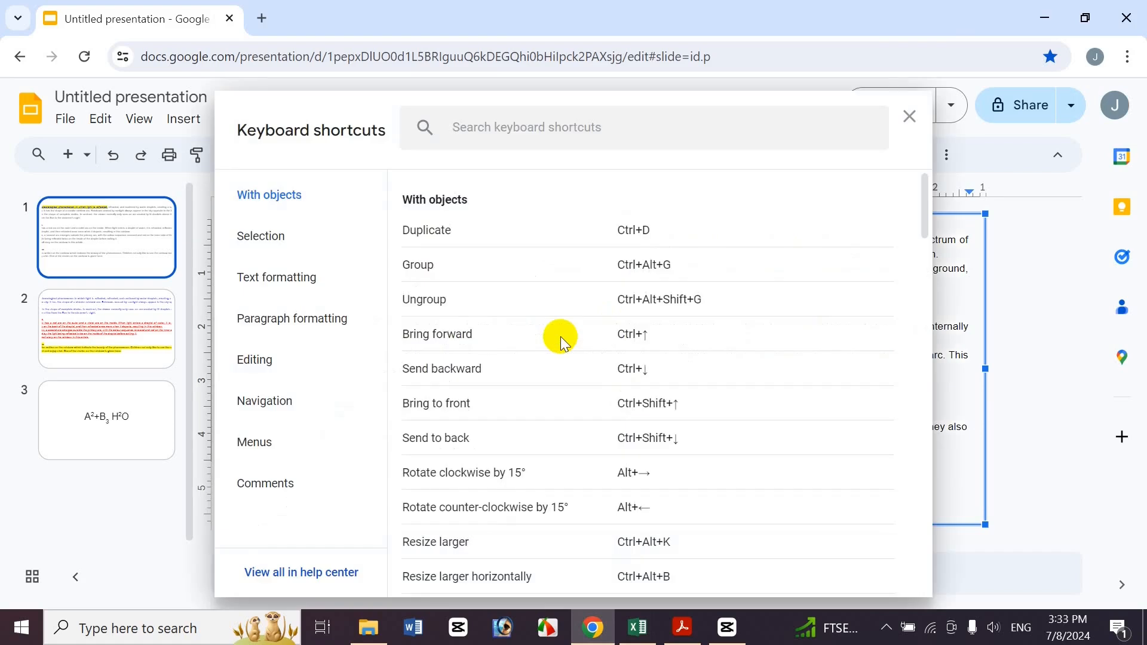
pyautogui.click(909, 115)
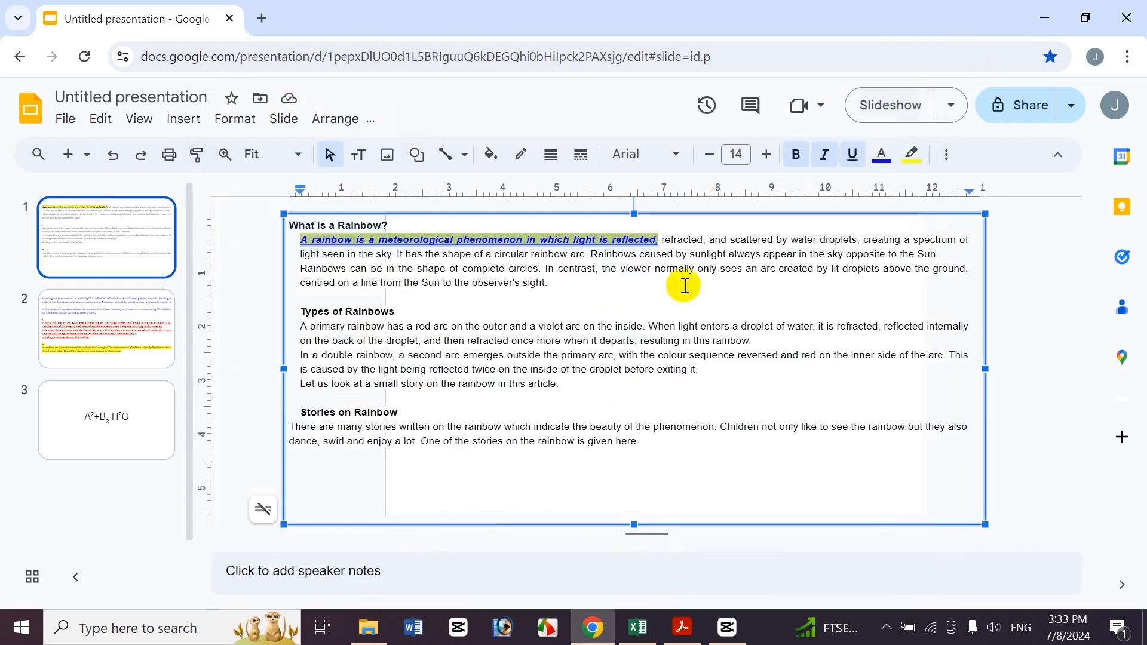
# Step: Recheck the Clear formatting shortcut in the Excel list, and clear the formatting of the selected opening text in Google Slides
pyautogui.click(643, 632)
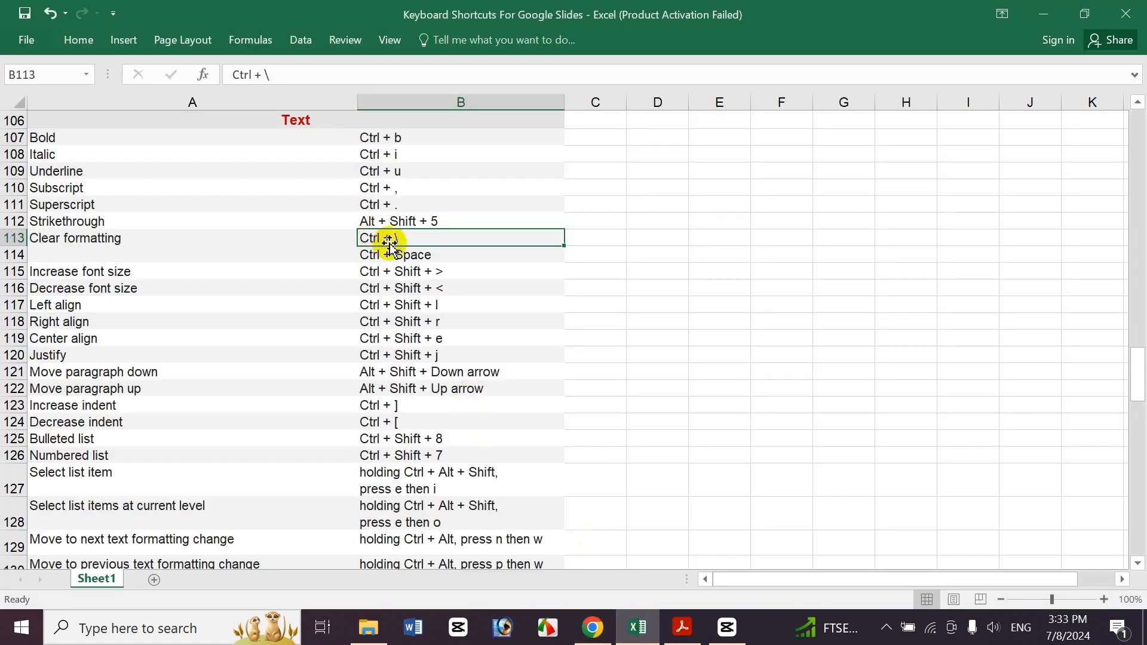
pyautogui.click(594, 632)
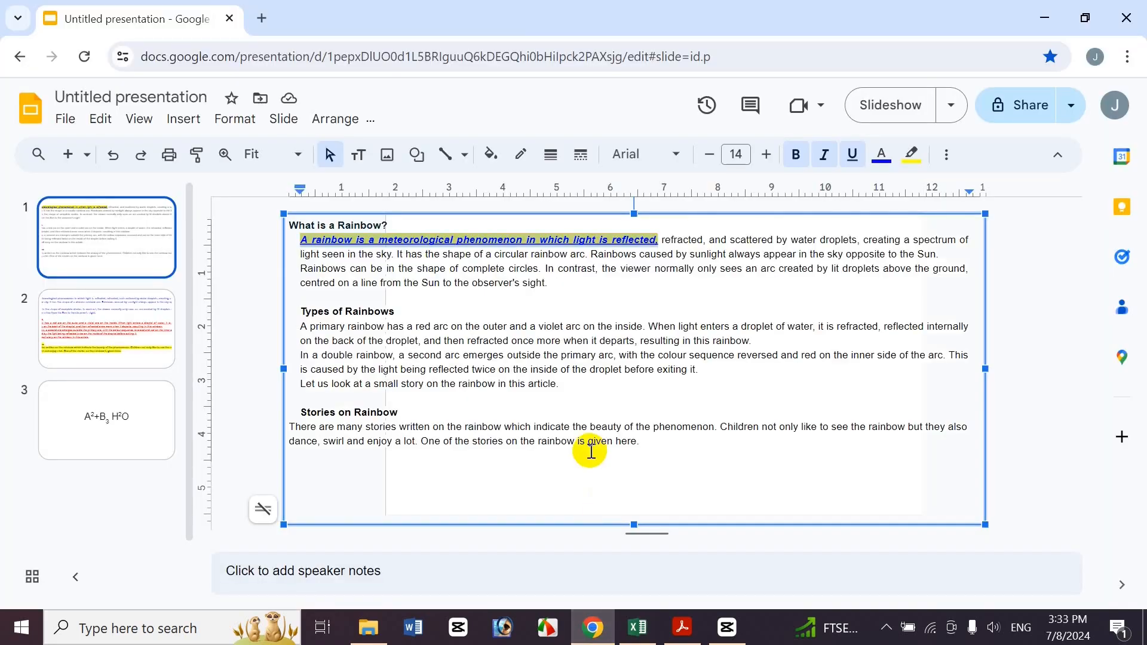
pyautogui.hotkey('ctrl', '\\')
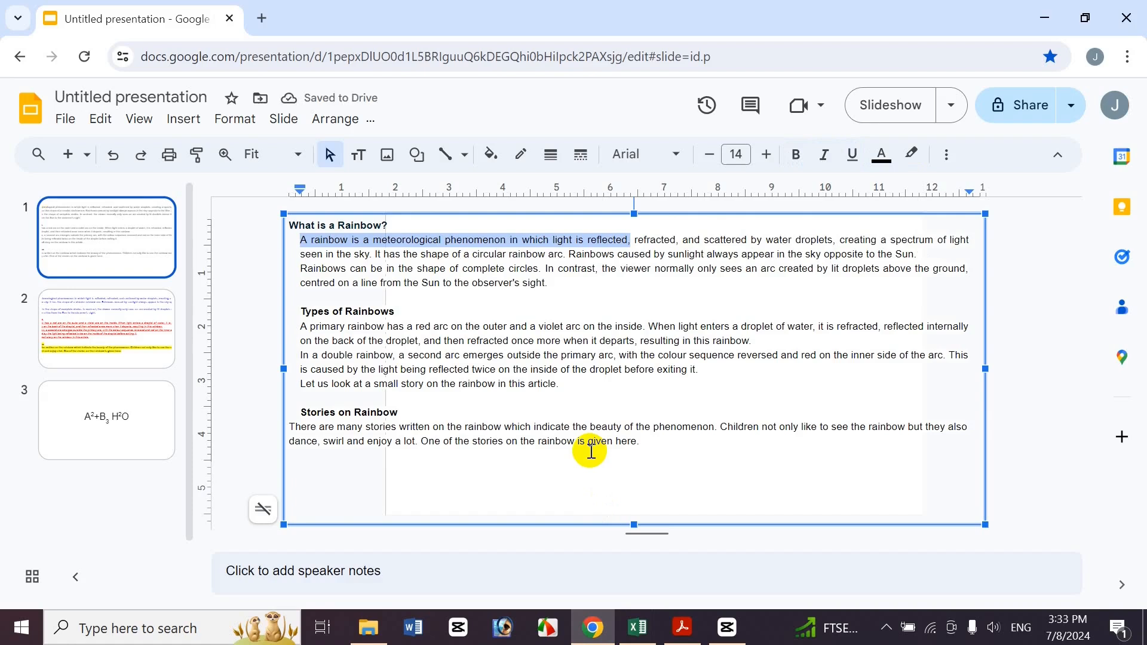
pyautogui.click(553, 377)
# Step: Look up the alternative Clear formatting shortcut in cell B114 of the Excel list
pyautogui.click(637, 632)
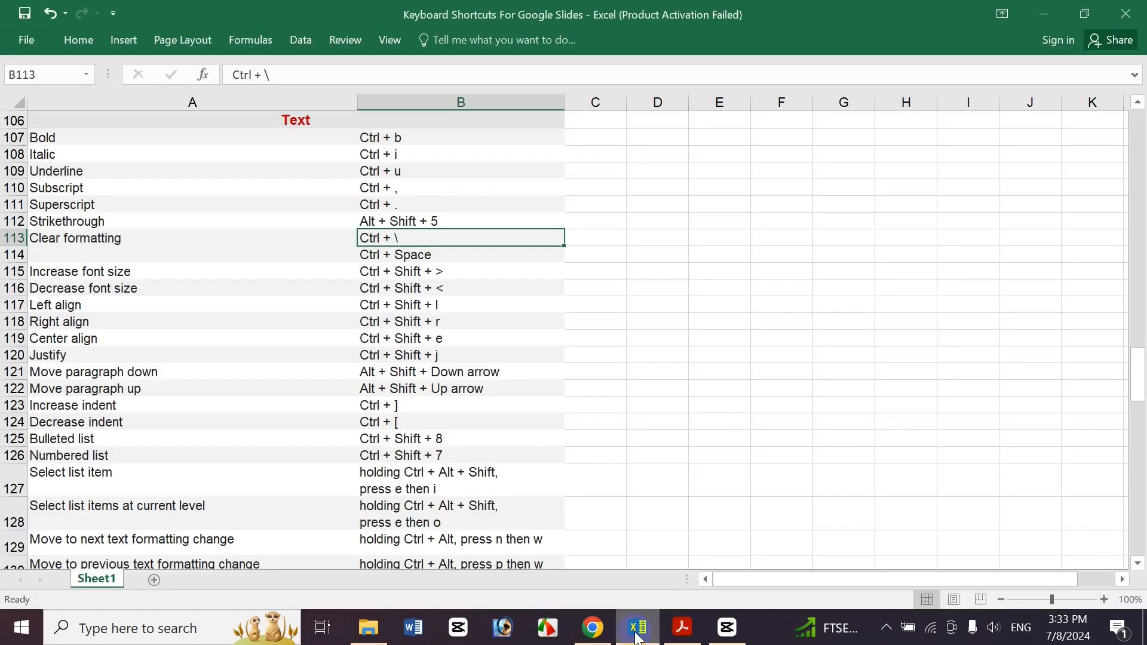
pyautogui.click(417, 256)
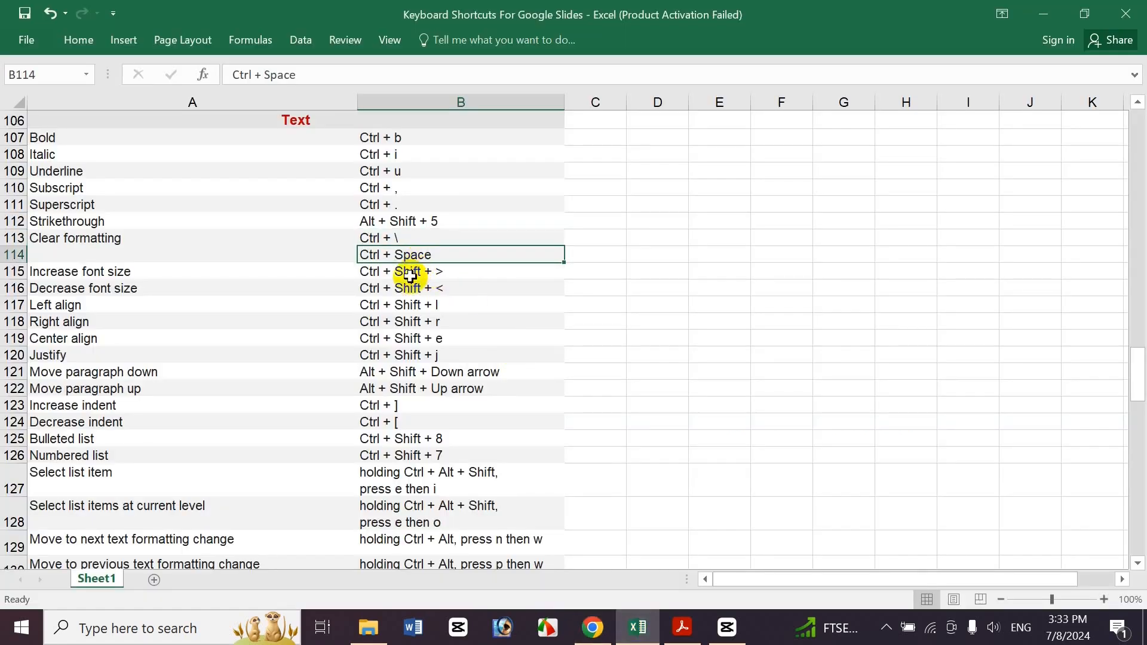
pyautogui.press('Left')
pyautogui.press('Right')
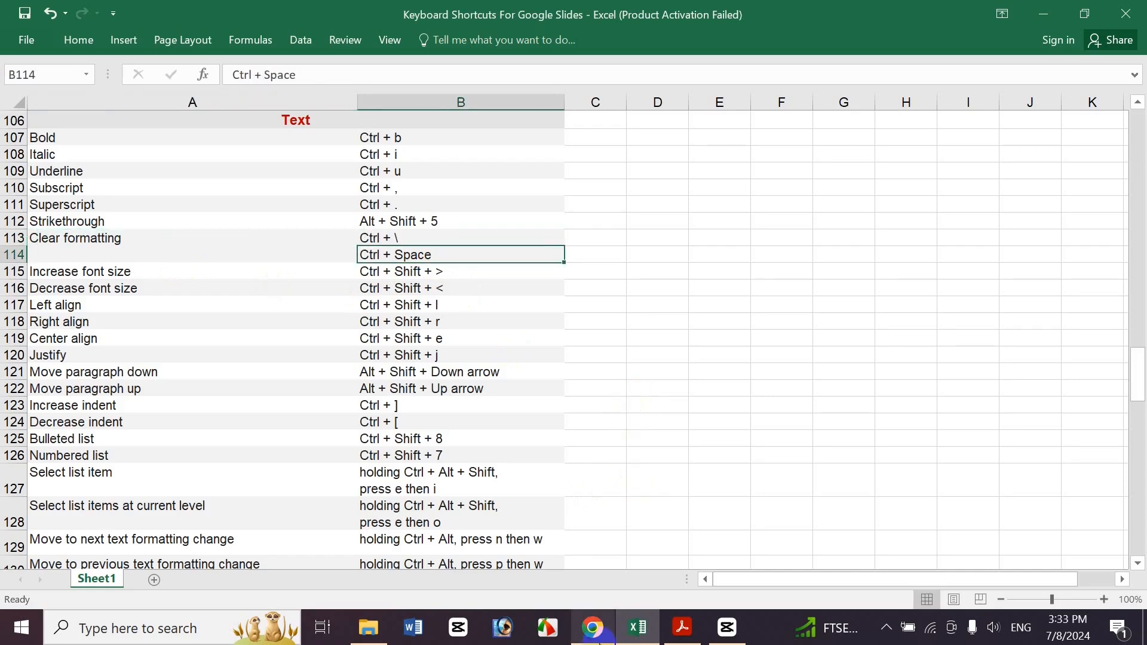
# Step: Switch back to Google Slides, undo the last formatting removal and clear the opening text's formatting again
pyautogui.hotkey('alt', 'Tab')
pyautogui.hotkey('ctrl', 'z')
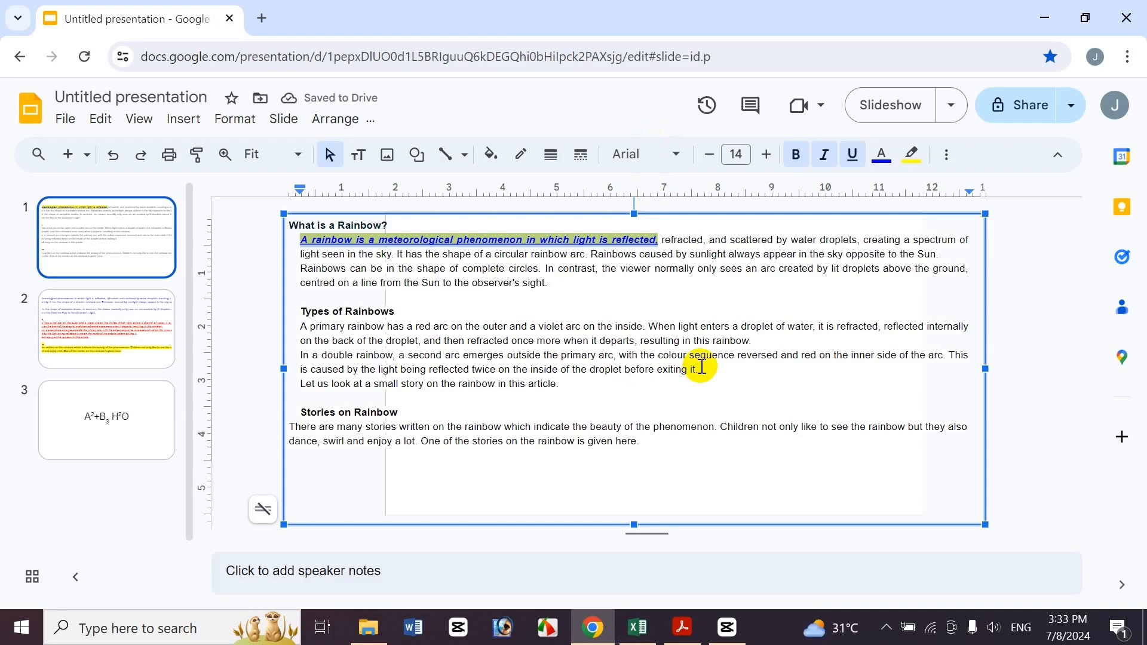
pyautogui.hotkey('ctrl', '\\')
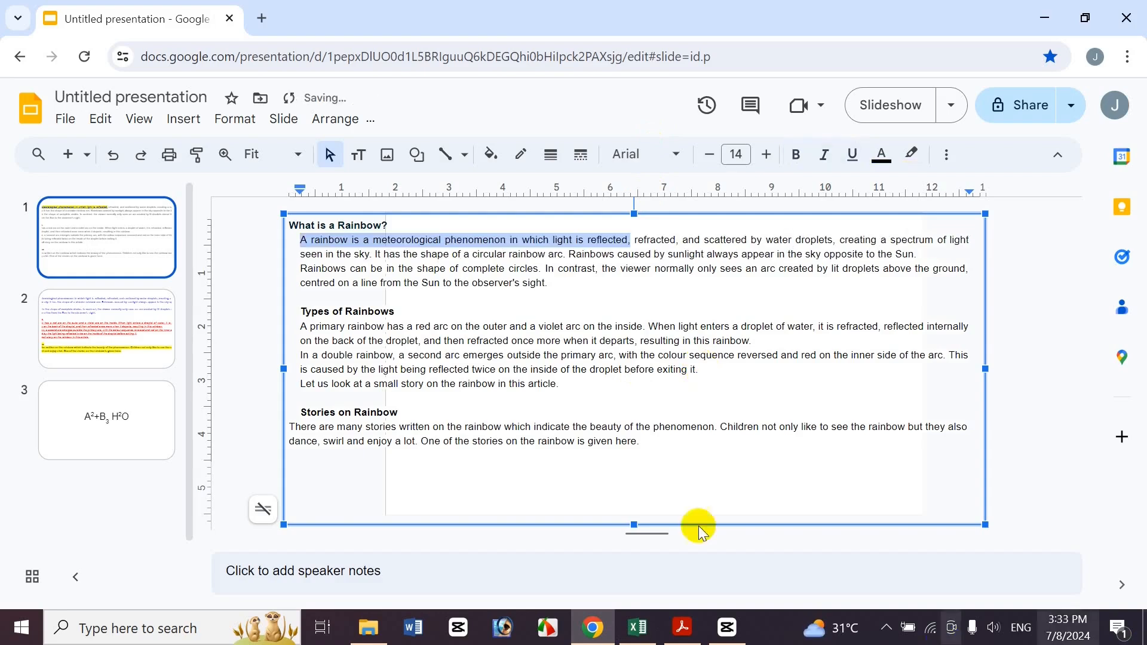
# Step: Check the font size shortcuts in Excel, and reduce the first rainbow paragraph on slide 1 in Google Slides to size 11
pyautogui.click(638, 627)
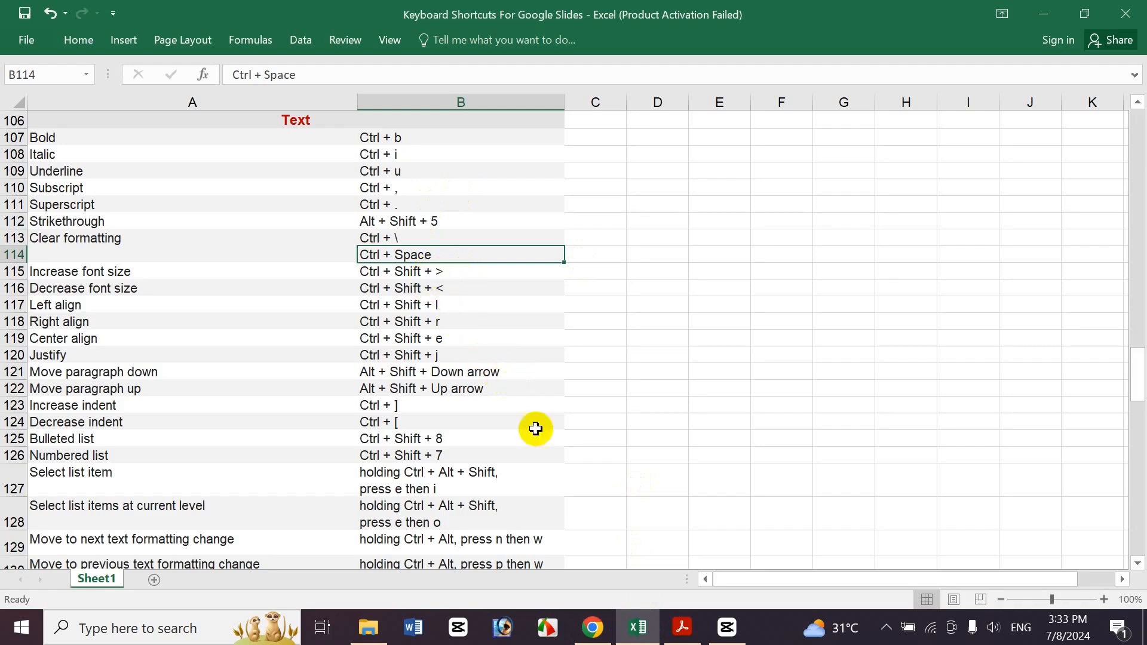
pyautogui.click(592, 633)
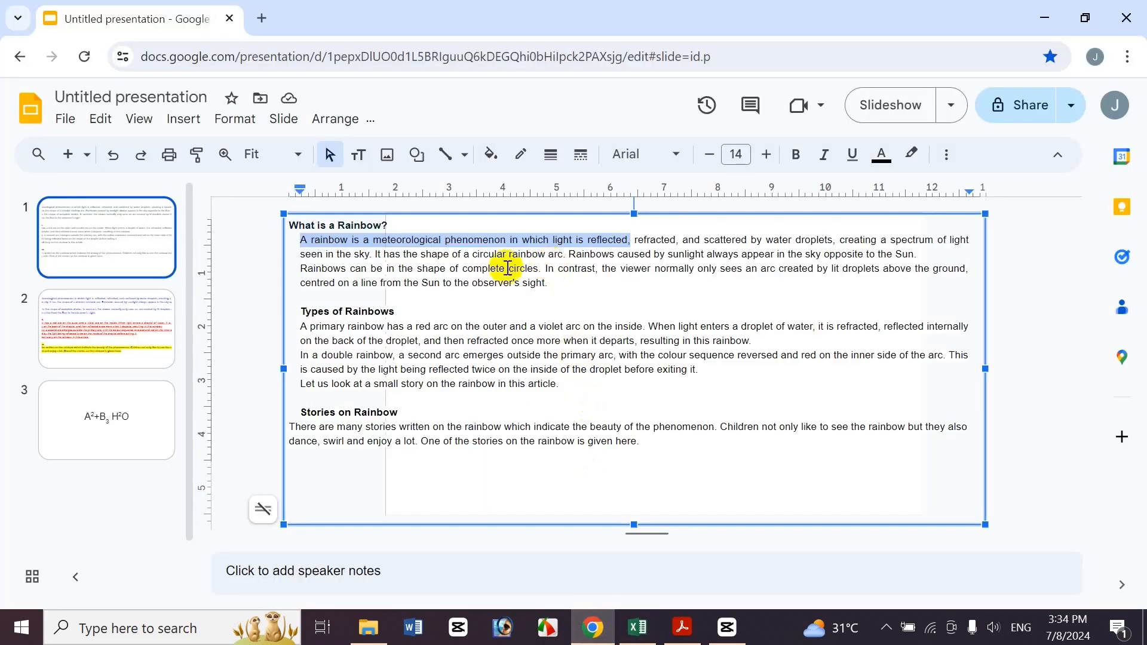
pyautogui.click(463, 269)
pyautogui.moveTo(298, 239); pyautogui.dragTo(968, 256)
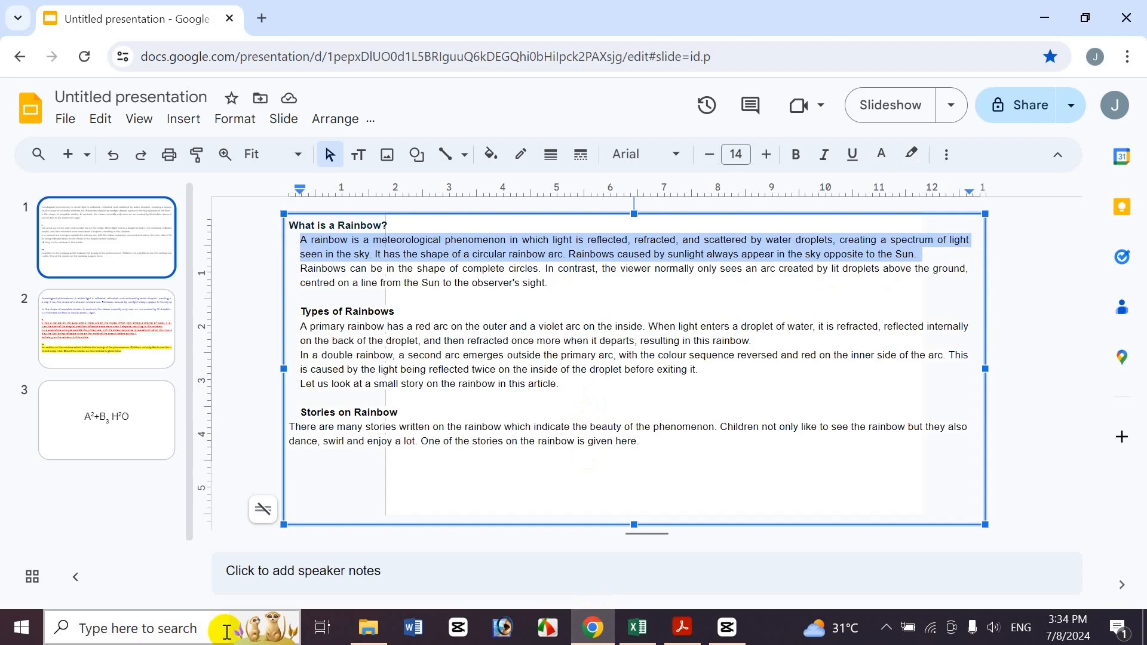
pyautogui.hotkey('ctrl', 'shift', ',')
pyautogui.hotkey('ctrl', 'shift', ',')
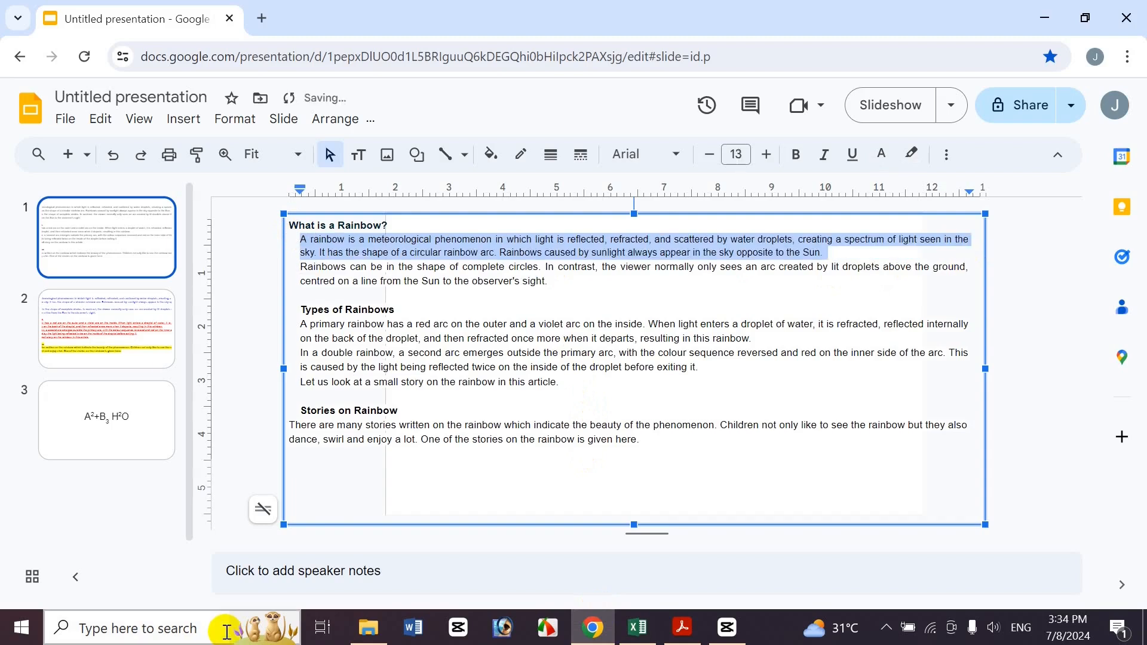
pyautogui.hotkey('ctrl', 'shift', ',')
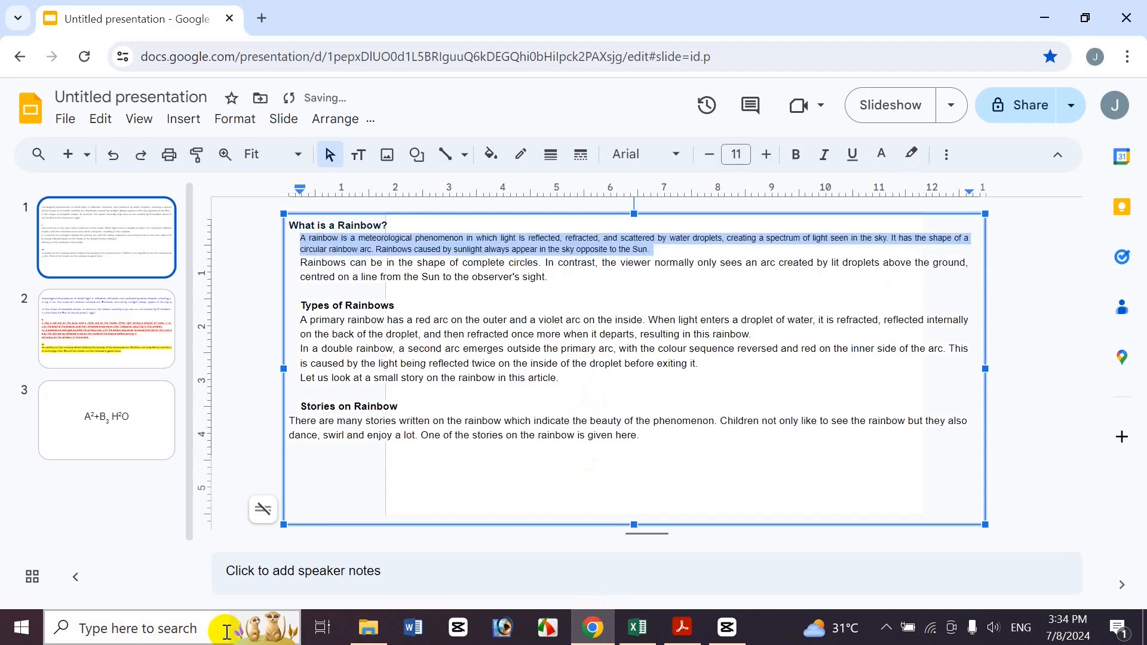
# Step: Increase the selected paragraph's font size stepwise to 17, reduce it to 16 and deselect the text
pyautogui.hotkey('ctrl', 'shift', '.')
pyautogui.hotkey('ctrl', 'shift', '.')
pyautogui.hotkey('ctrl', 'shift', '.')
pyautogui.hotkey('ctrl', 'shift', '.')
pyautogui.hotkey('ctrl', 'shift', '.')
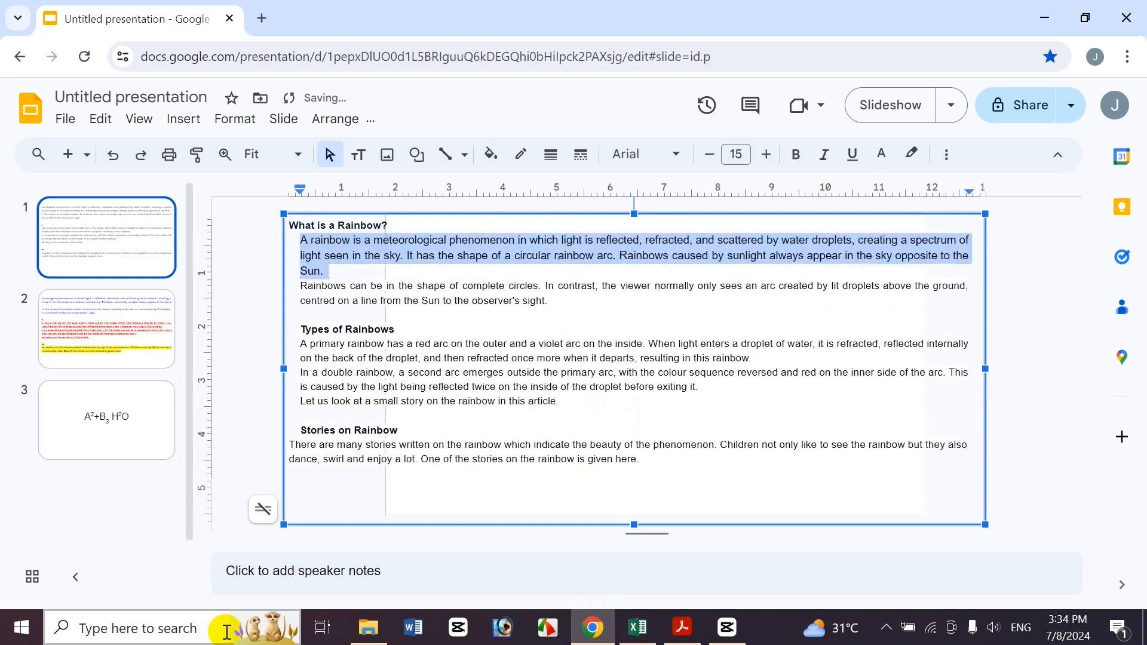
pyautogui.hotkey('ctrl', 'shift', '.')
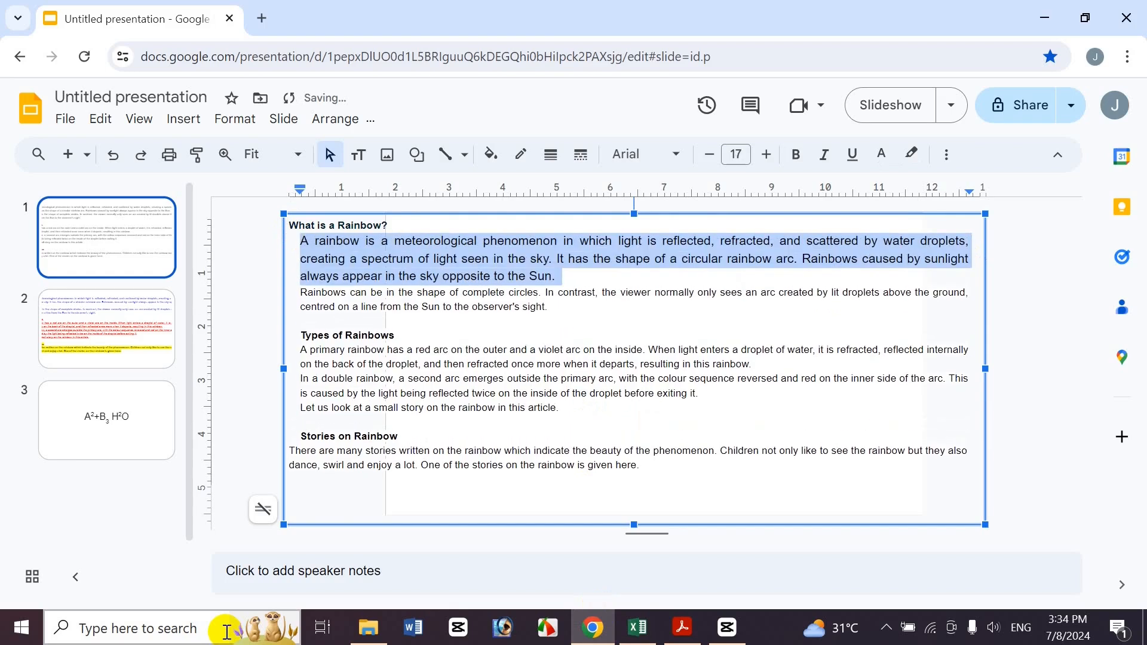
pyautogui.hotkey('ctrl', 'shift', ',')
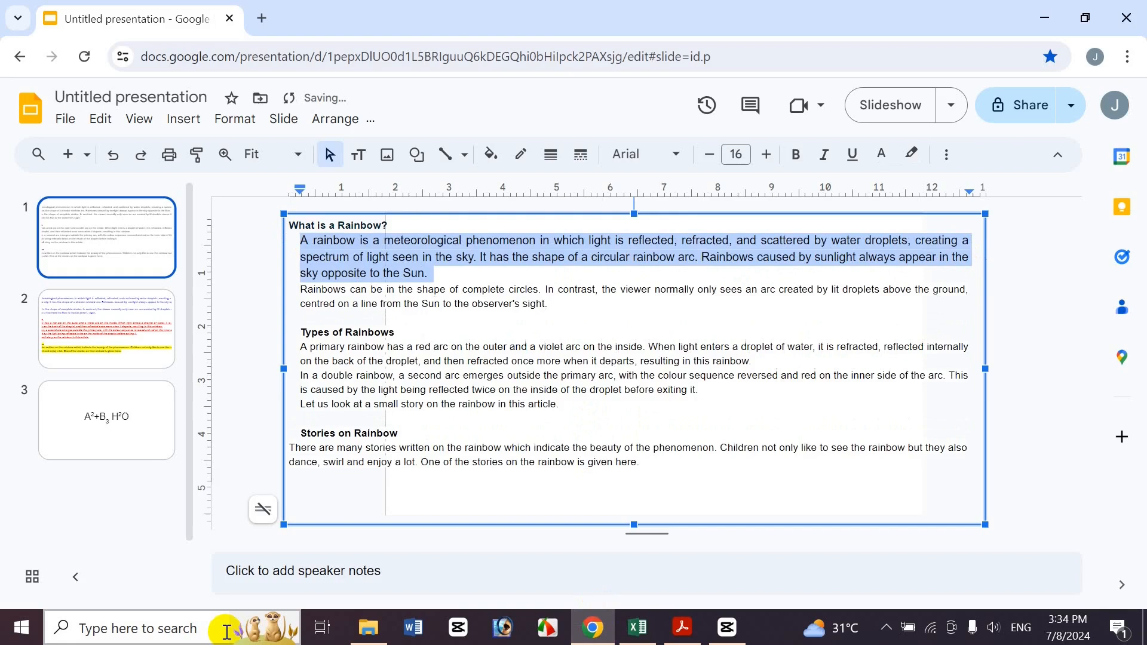
pyautogui.click(426, 390)
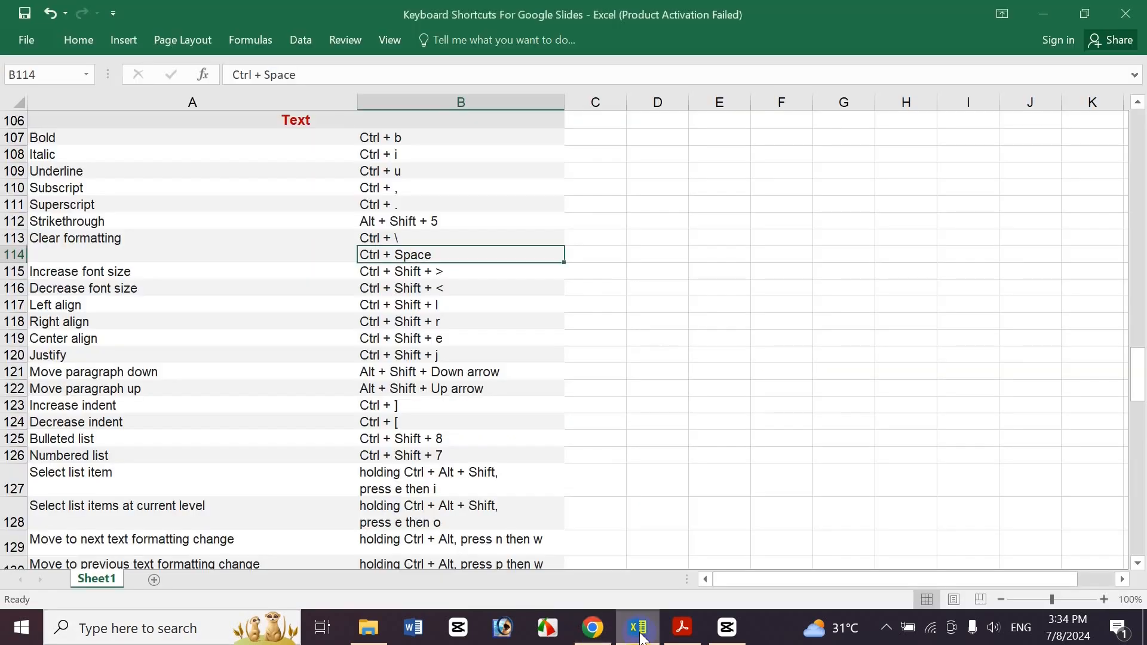
# Step: Switch to the Excel list and look up the Left align, Right align, Center align and Justify shortcuts
pyautogui.click(637, 628)
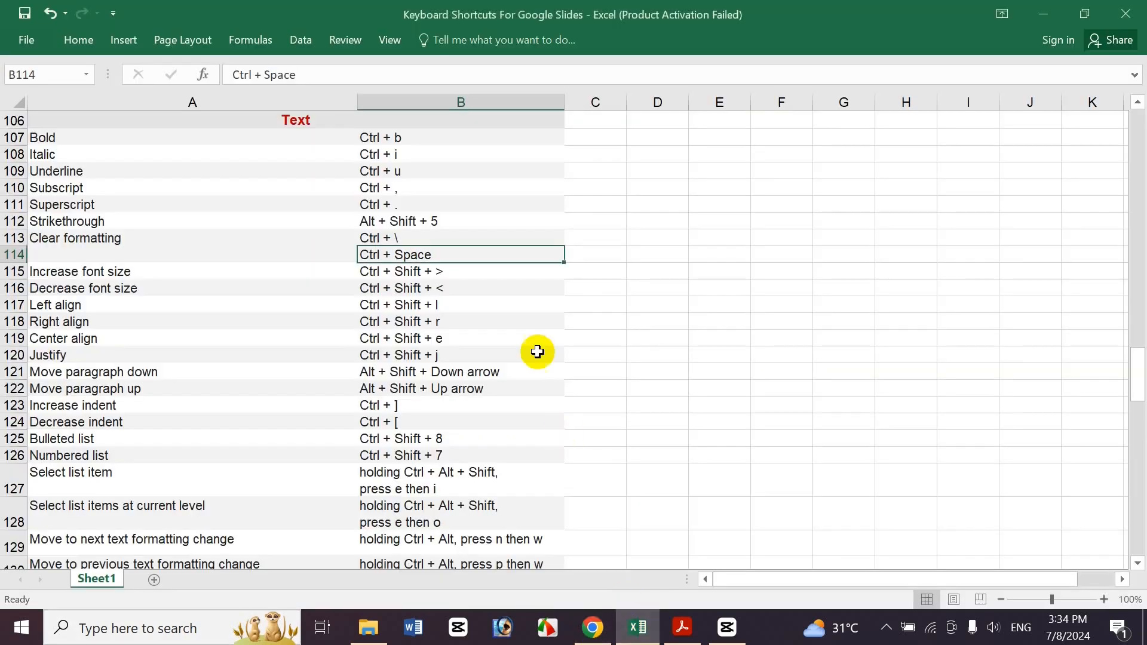
pyautogui.click(459, 311)
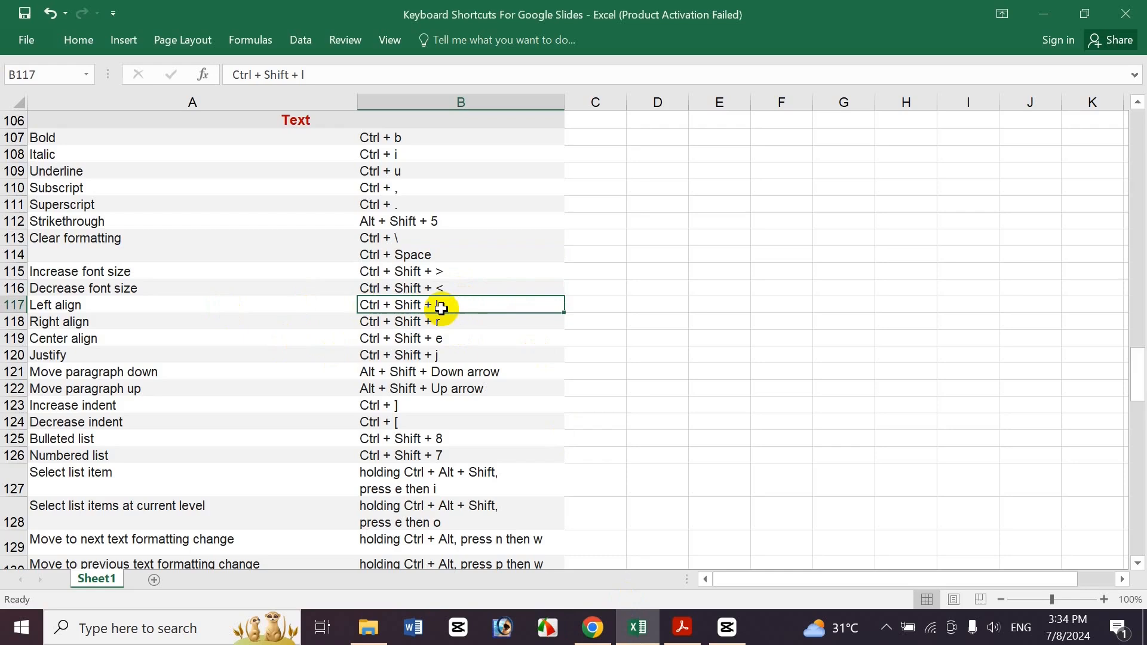
pyautogui.click(466, 333)
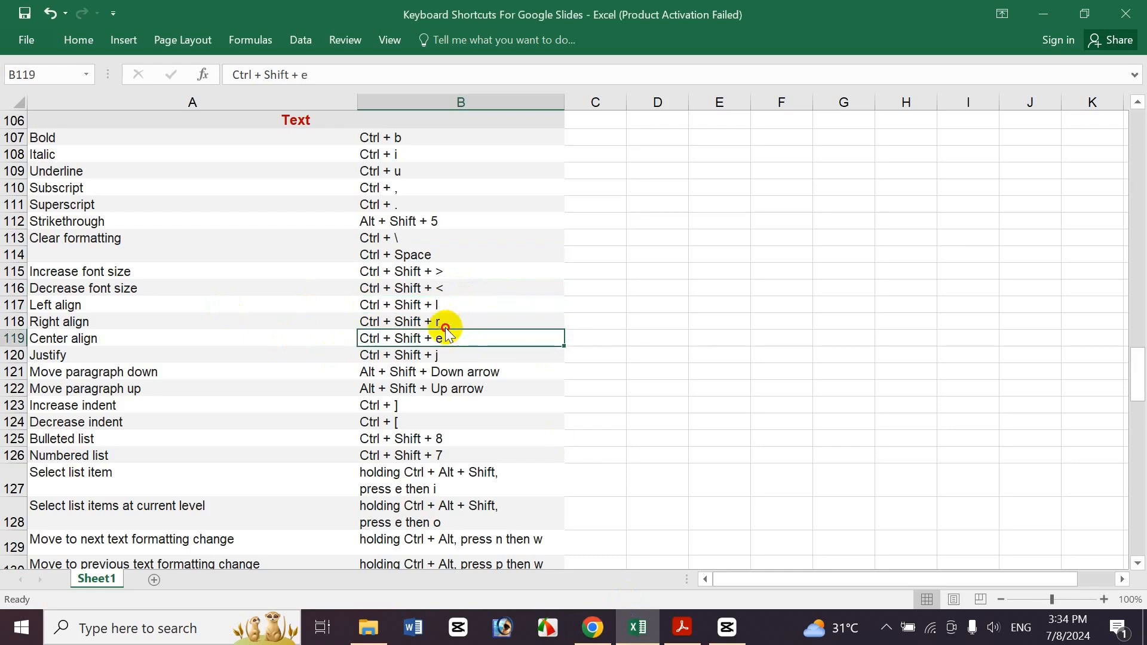
pyautogui.click(443, 324)
pyautogui.click(430, 356)
# Step: Back in Google Slides, align all the text on slide 1 left, right and centre in turn, ending with justified alignment
pyautogui.click(593, 627)
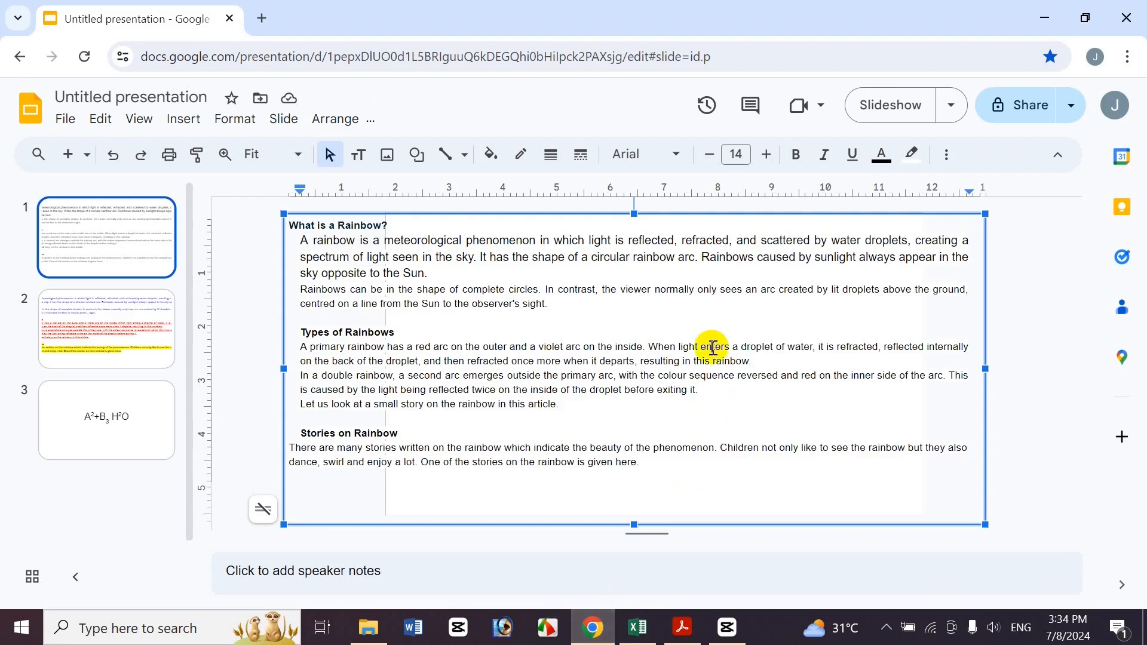
pyautogui.moveTo(658, 468); pyautogui.dragTo(287, 225)
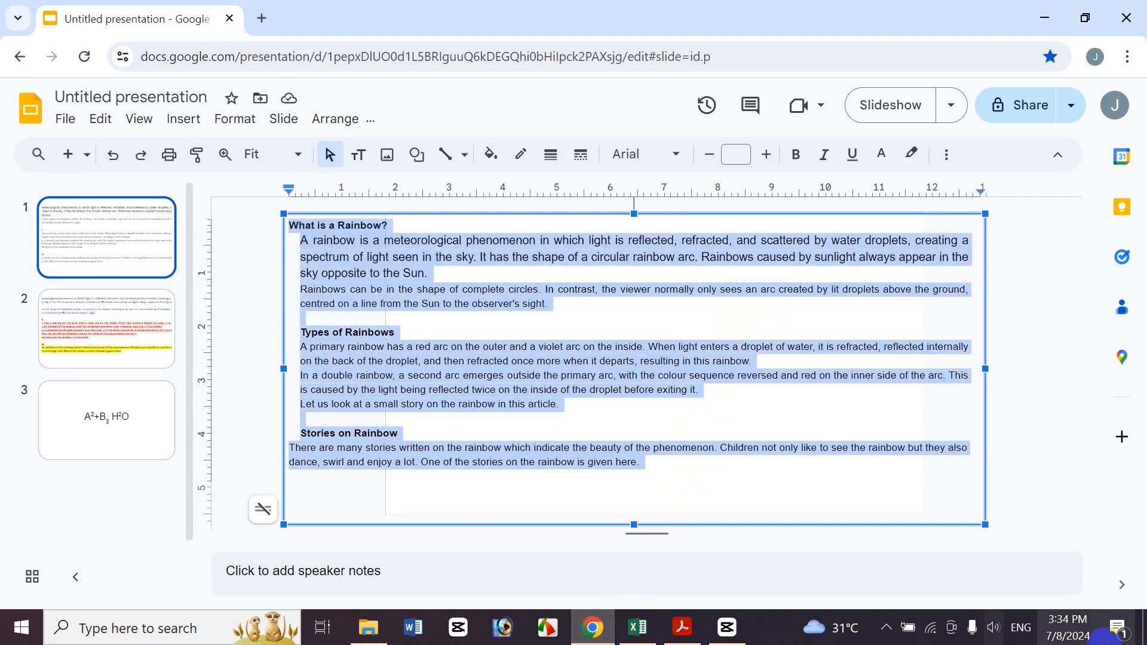
pyautogui.hotkey('ctrl', 'shift', 'l')
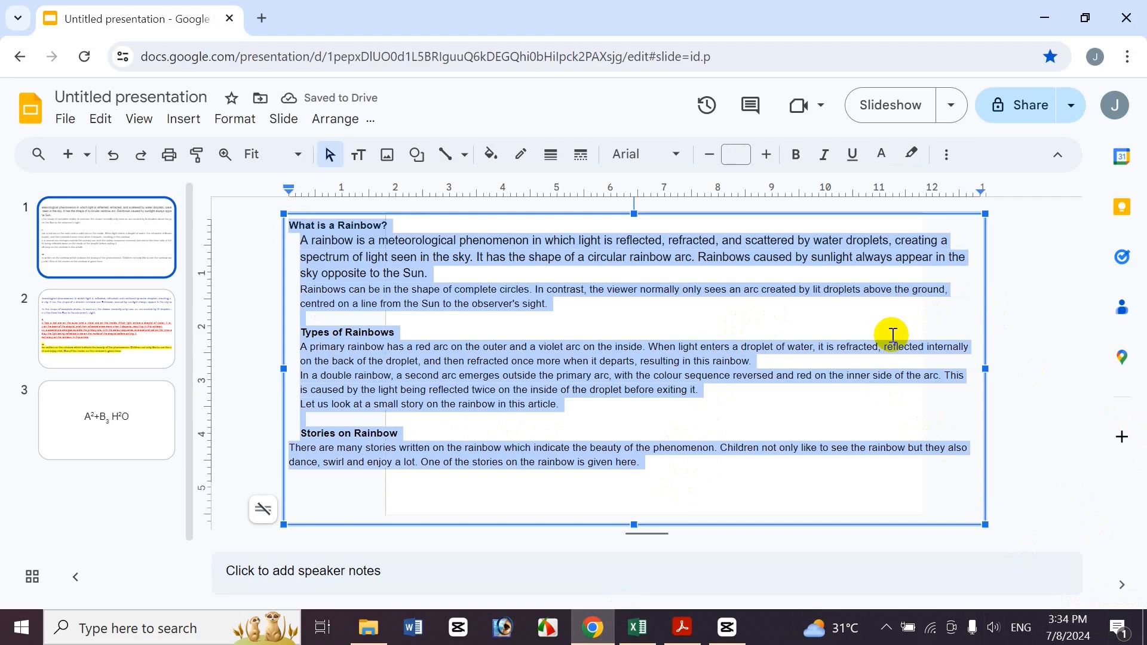
pyautogui.hotkey('ctrl', 'shift', 'r')
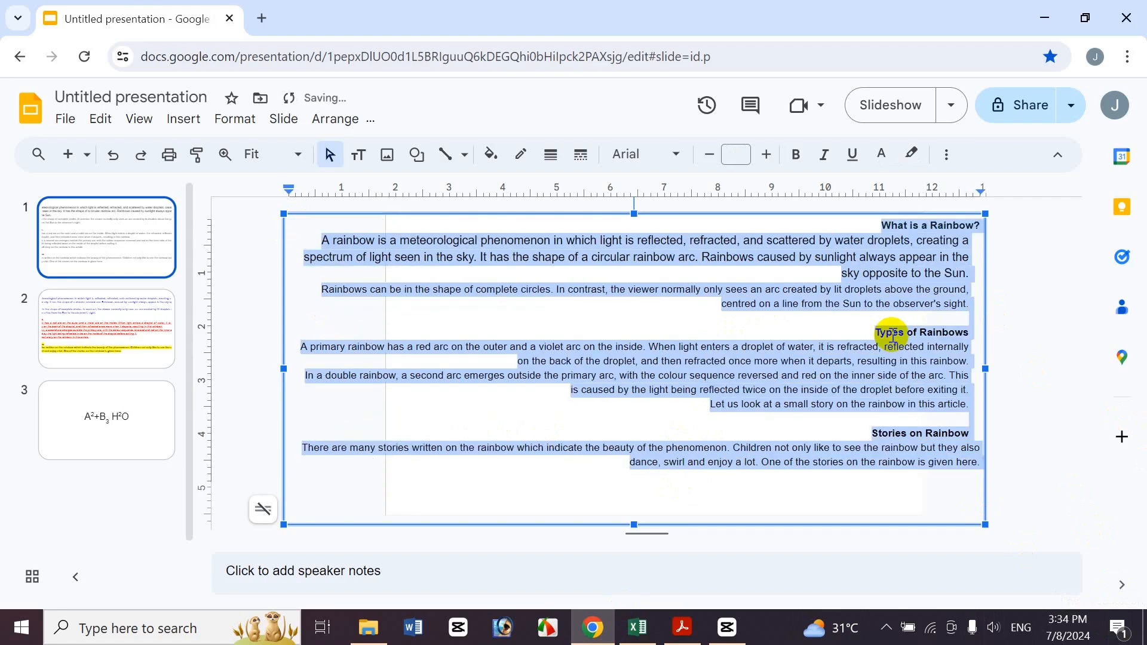
pyautogui.hotkey('ctrl', 'shift', 'e')
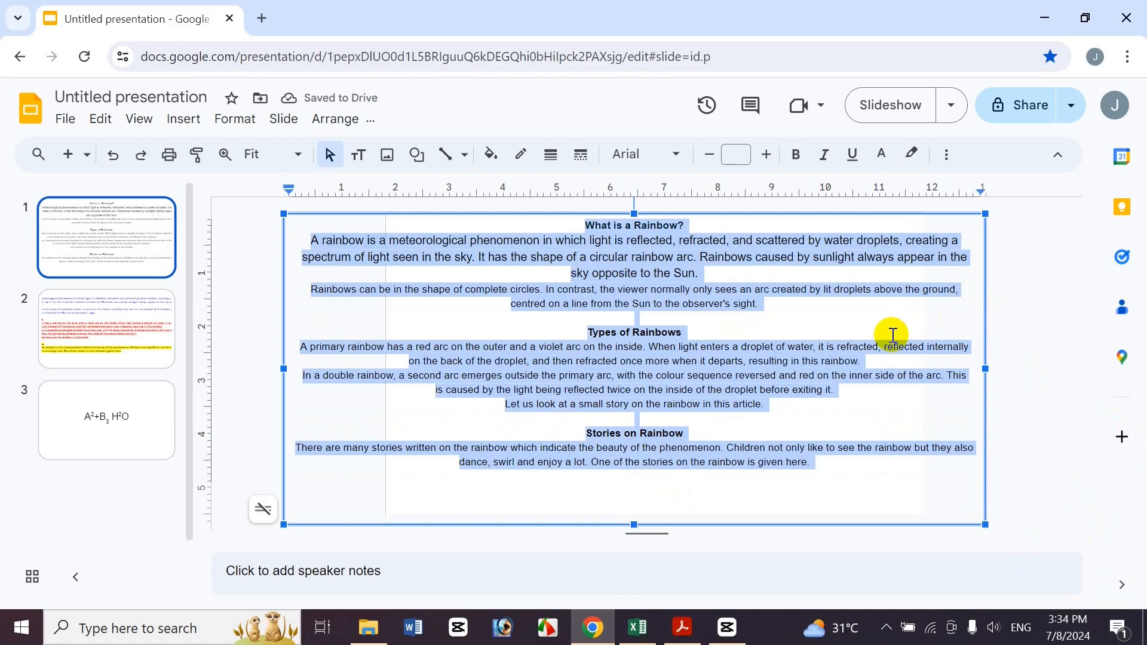
pyautogui.hotkey('ctrl', 'shift', 'j')
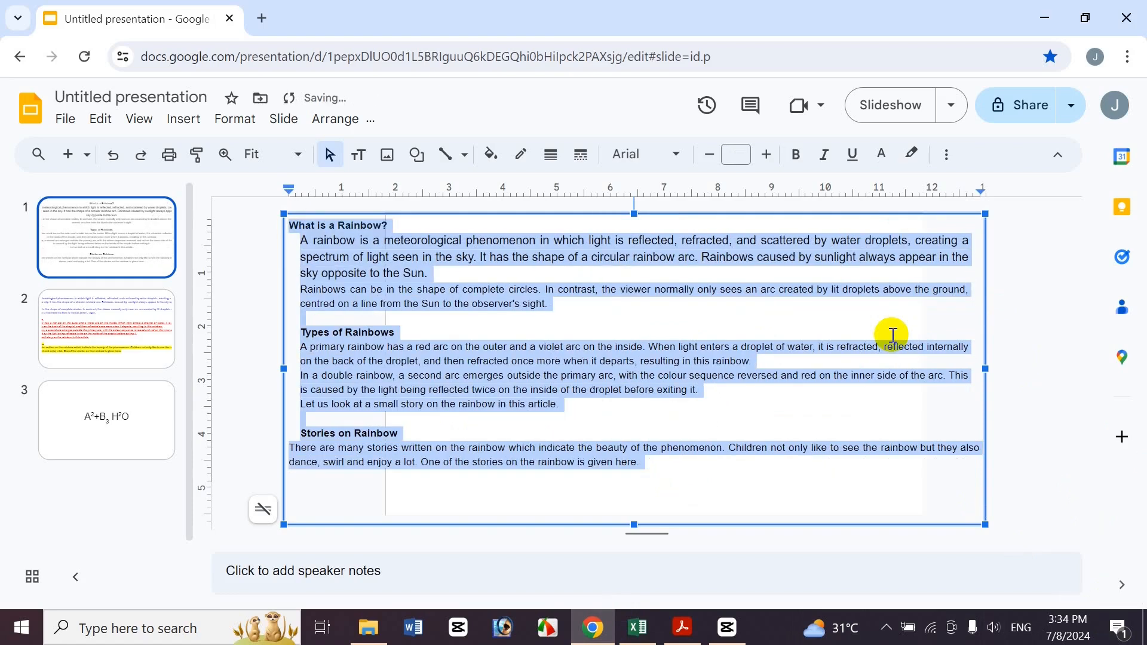
pyautogui.click(440, 279)
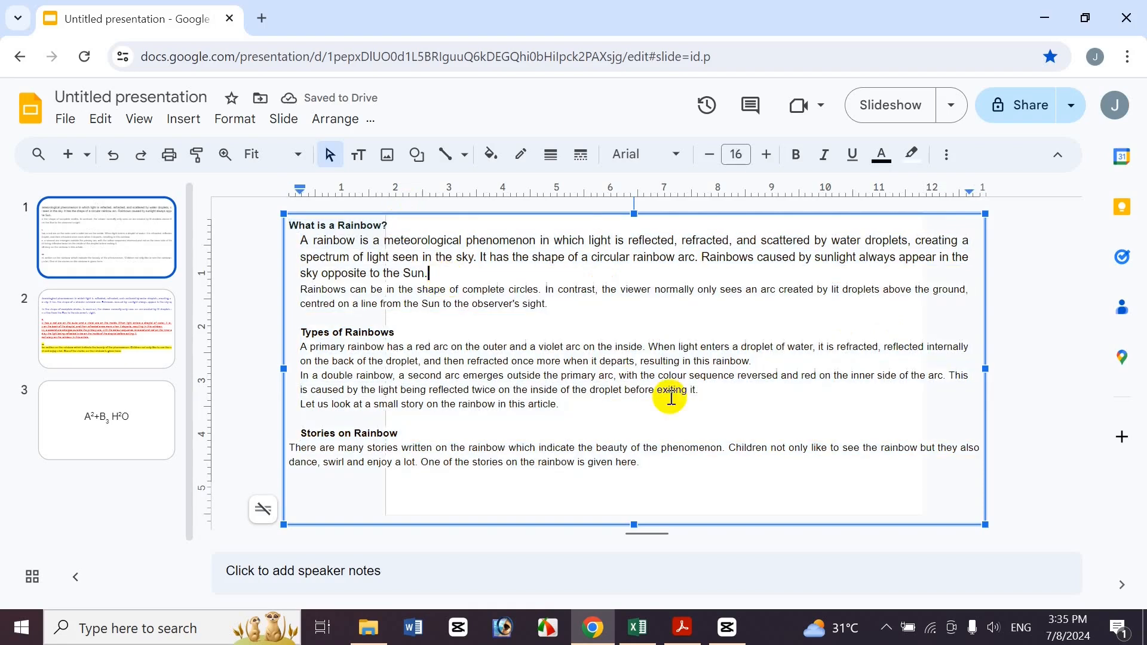
# Step: Switch to the Excel list, review the text alignment shortcuts and look up Move paragraph down and Move paragraph up
pyautogui.click(637, 627)
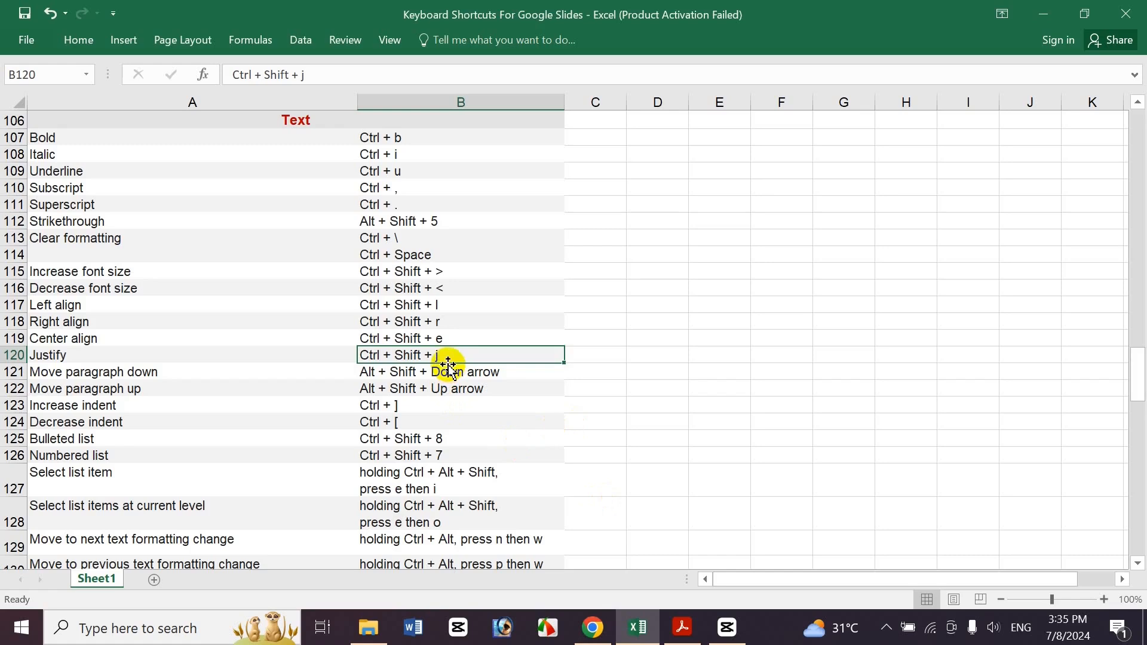
pyautogui.click(449, 337)
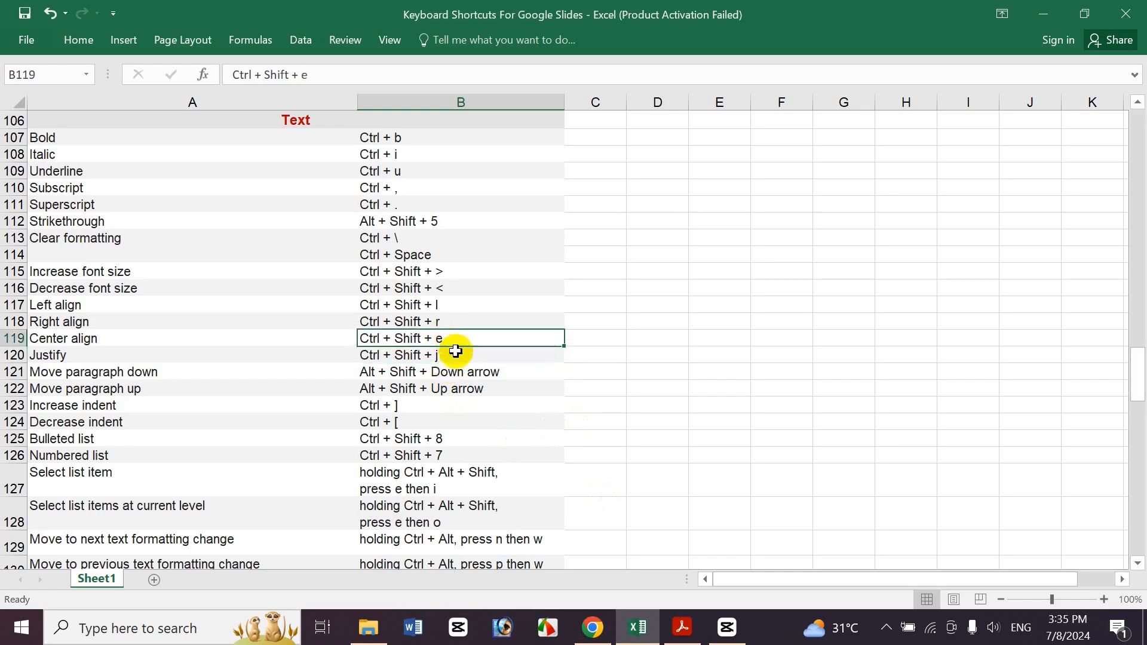
pyautogui.click(457, 321)
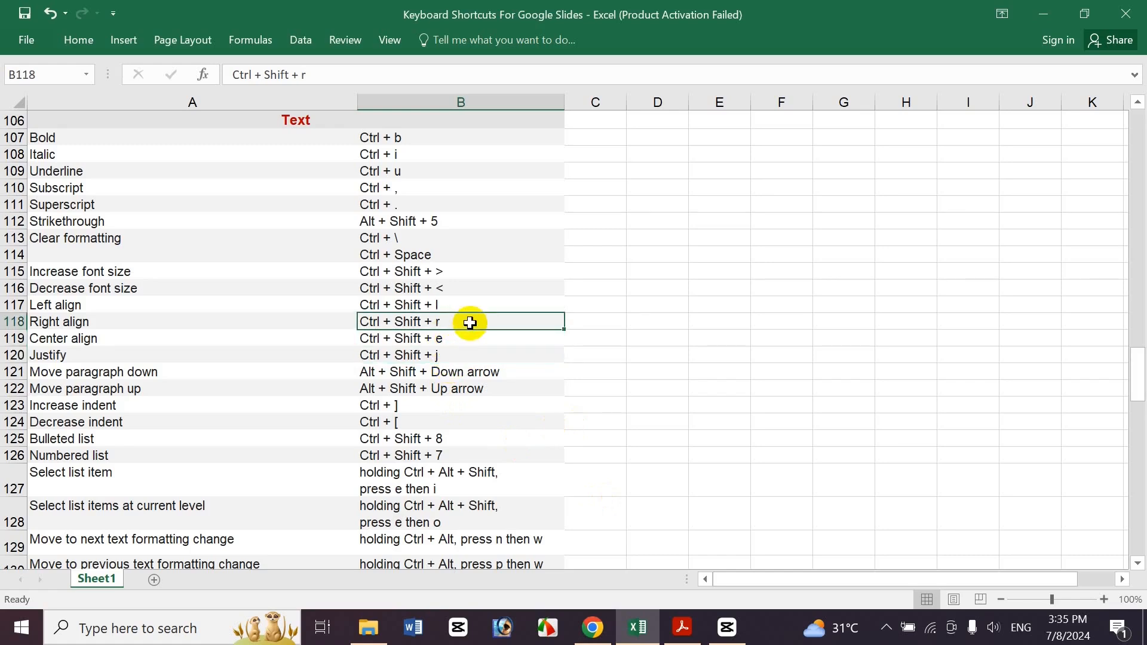
pyautogui.click(471, 307)
pyautogui.click(472, 358)
pyautogui.click(479, 384)
pyautogui.click(471, 373)
pyautogui.click(476, 399)
pyautogui.click(474, 374)
pyautogui.click(473, 395)
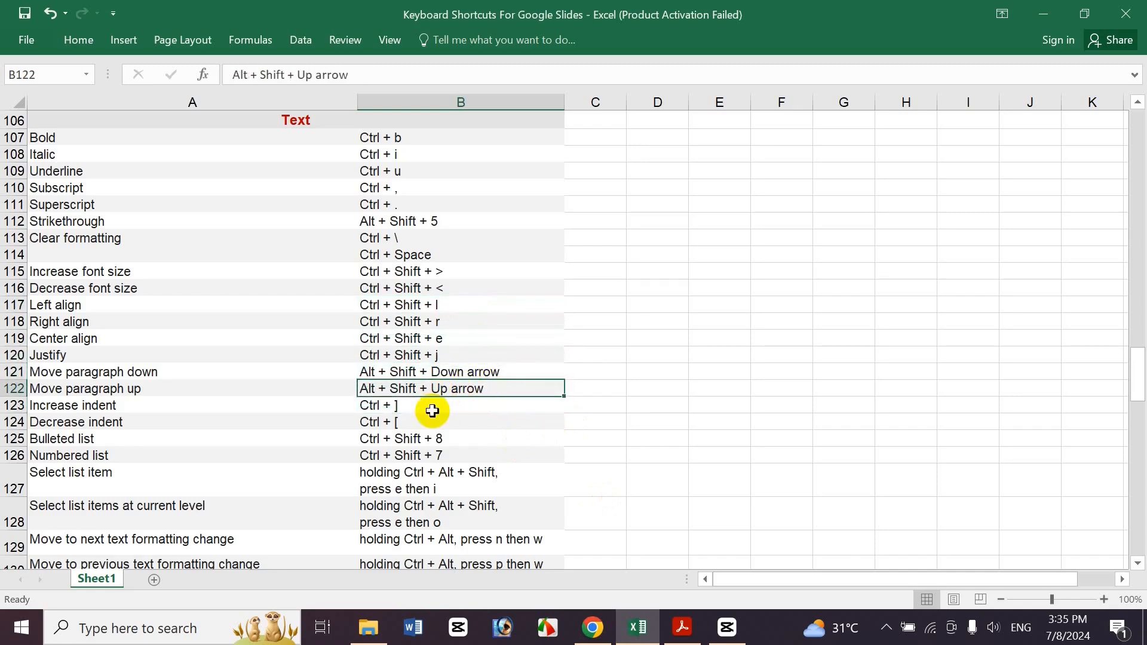
# Step: Back in Google Slides, move slide 1's first rainbow paragraph above the "What is a Rainbow?" heading and back below it
pyautogui.click(593, 627)
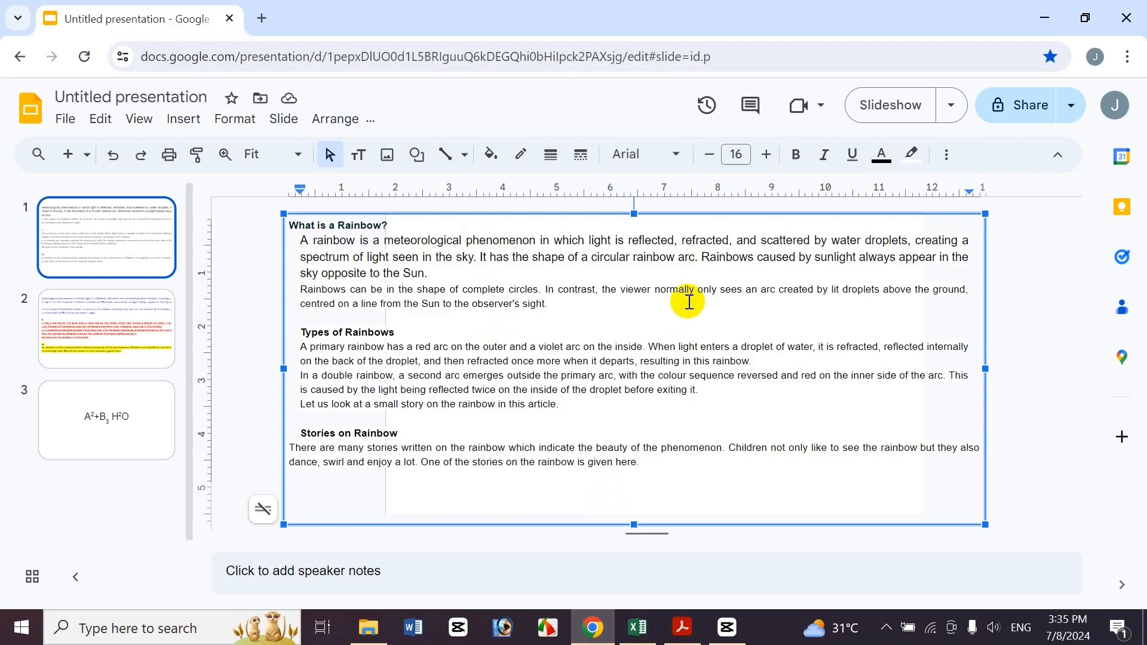
pyautogui.click(637, 627)
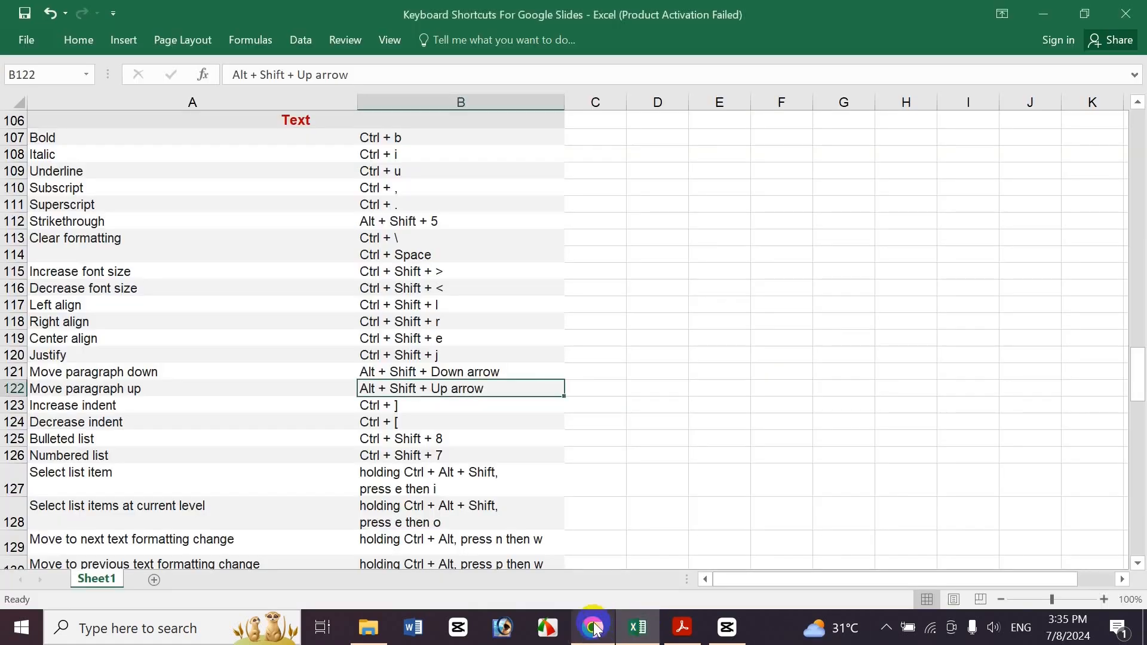
pyautogui.click(594, 628)
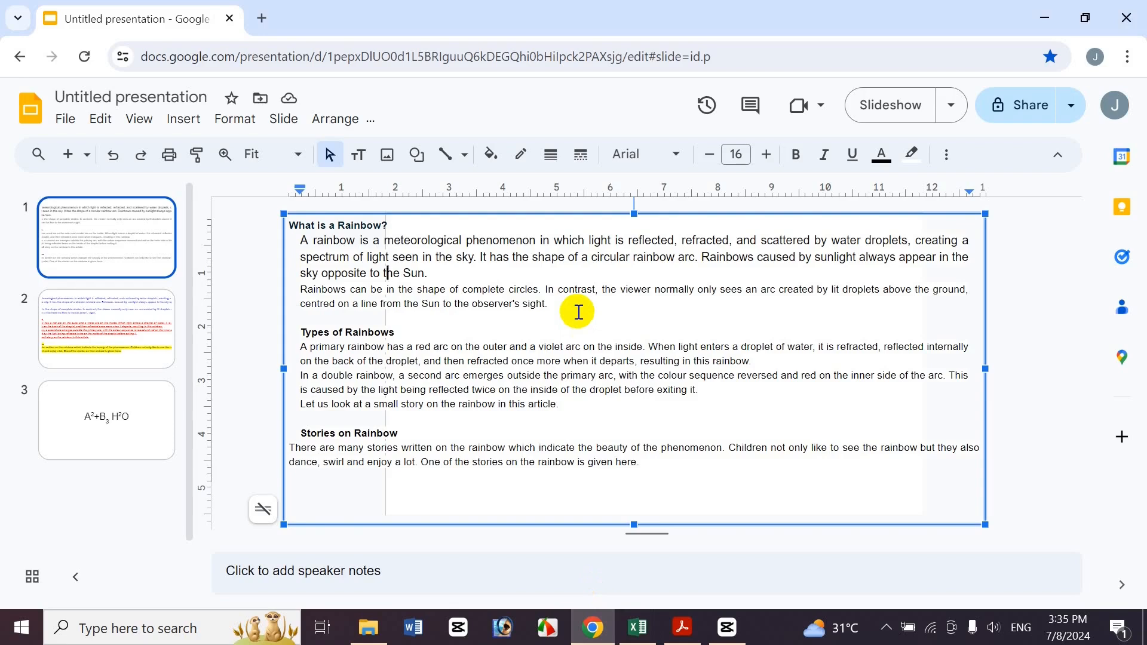
pyautogui.hotkey('ctrl', 'shift', 'Up')
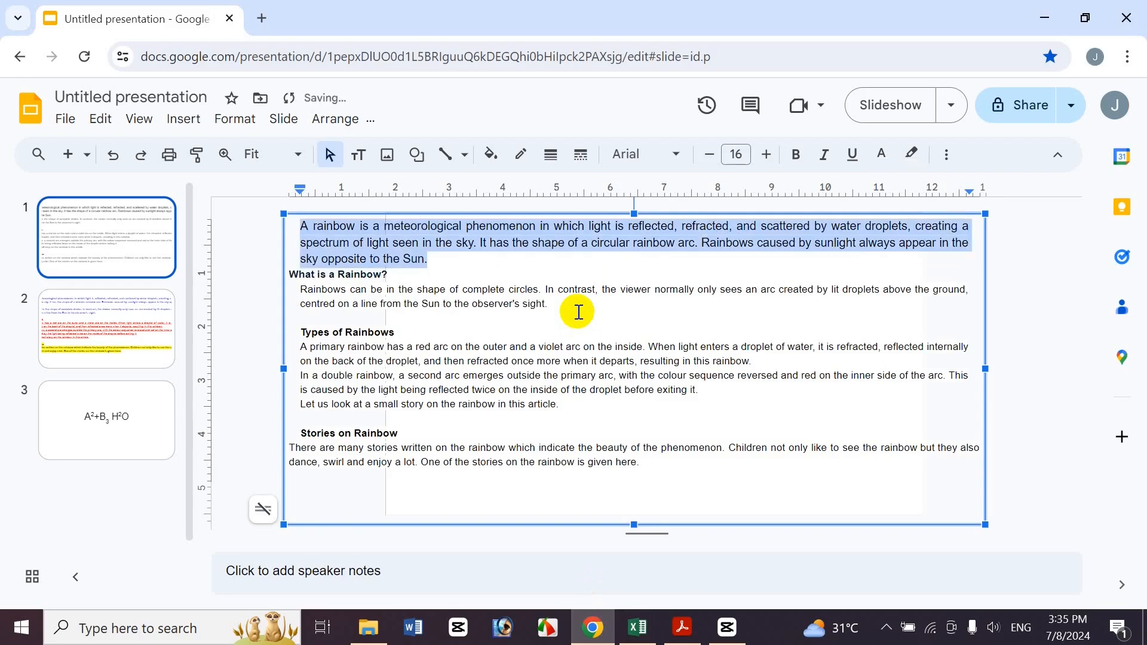
pyautogui.hotkey('ctrl', 'shift', 'Down')
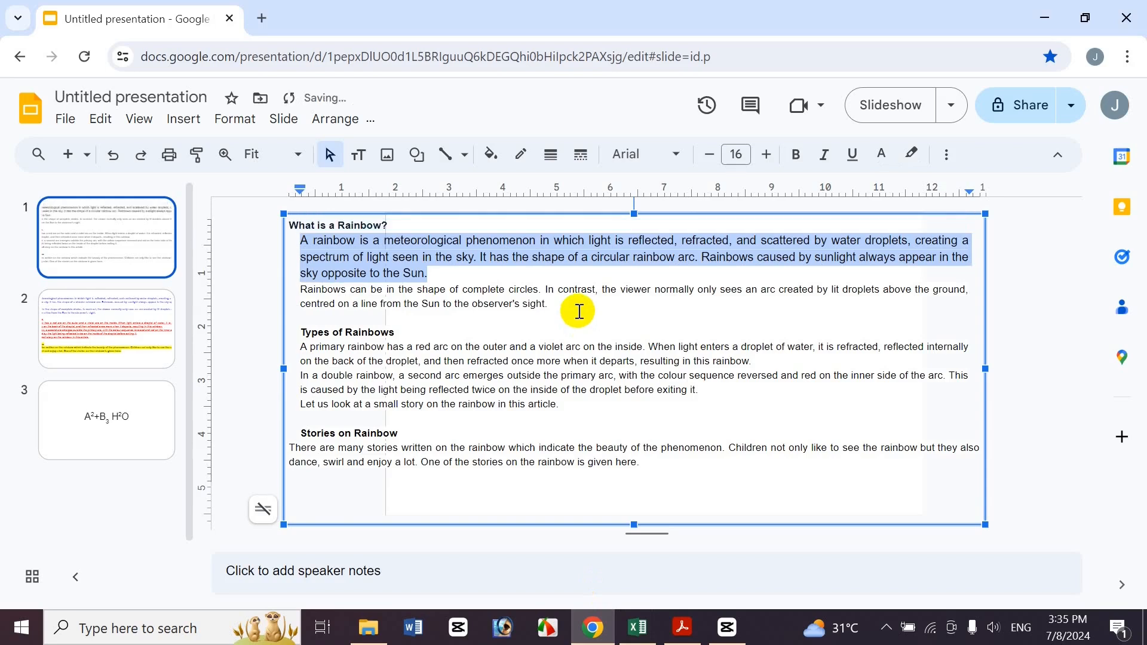
pyautogui.click(541, 290)
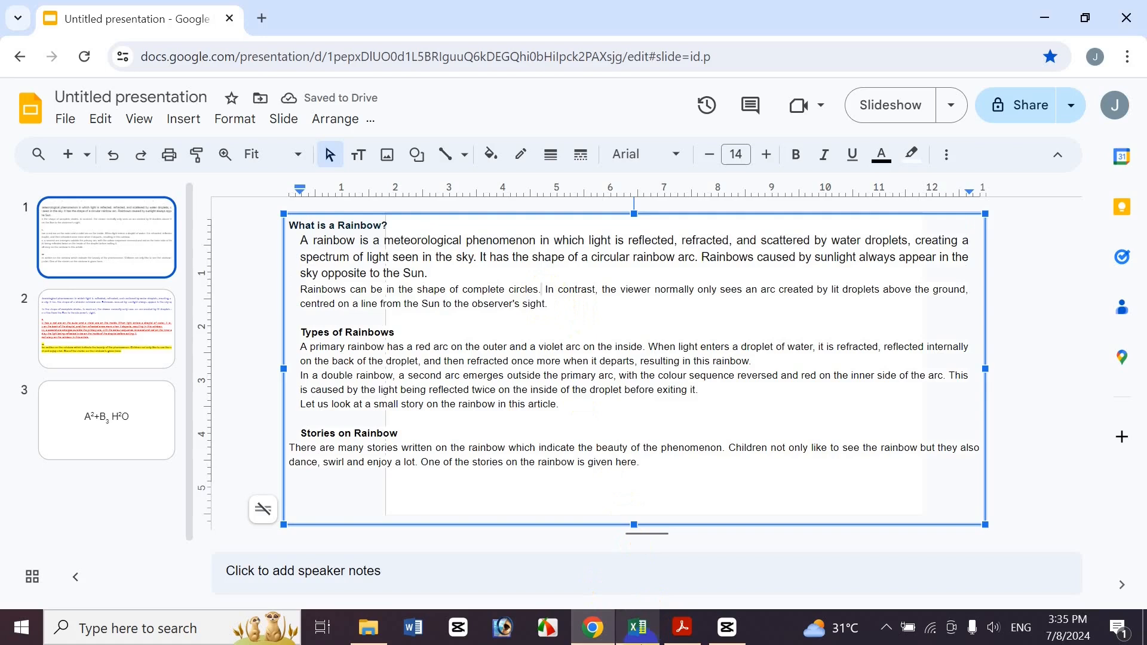
# Step: Switch to the Excel list and look up the Increase indent and Decrease indent shortcuts
pyautogui.click(638, 627)
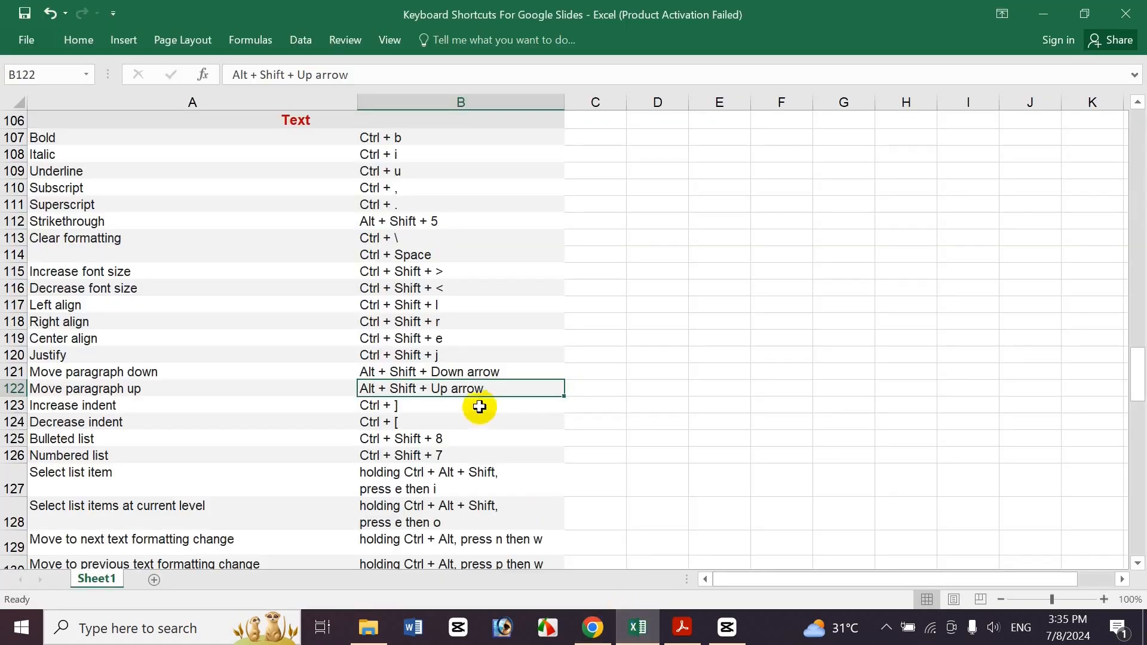
pyautogui.click(399, 408)
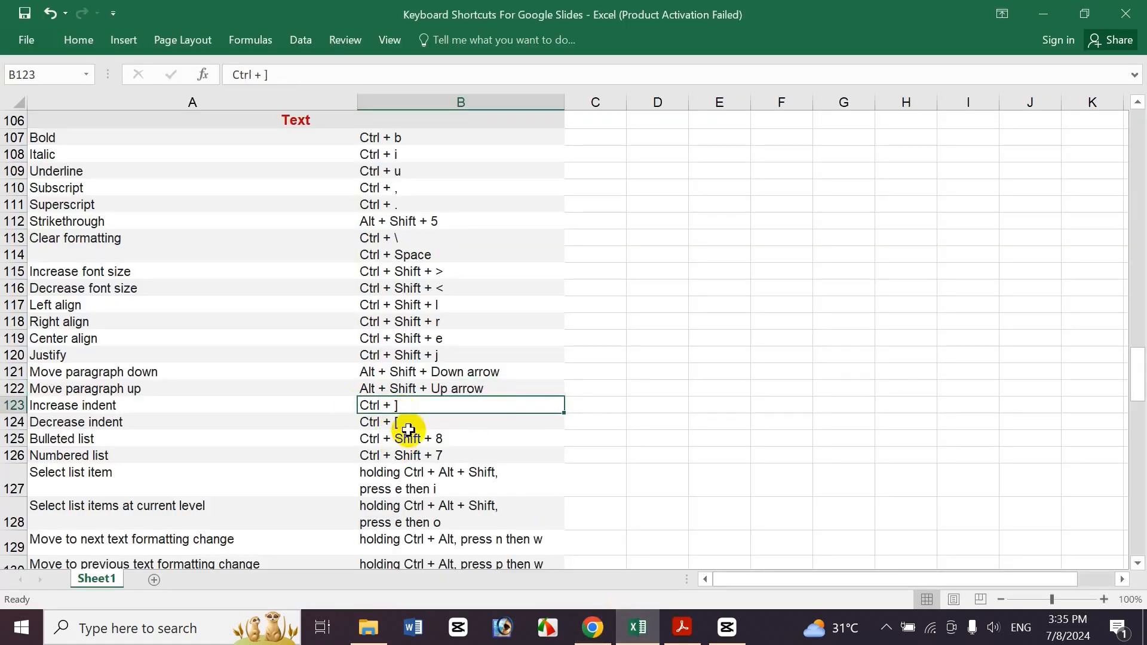
pyautogui.click(406, 422)
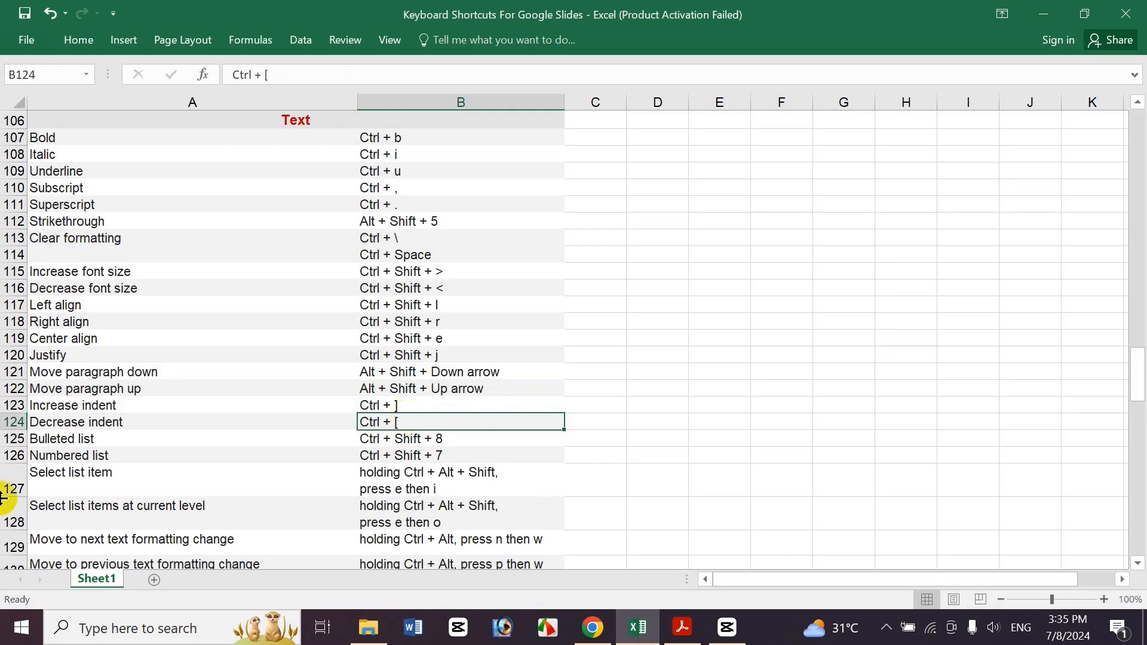
# Step: Back in Google Slides, increase the first rainbow paragraph's indent by five levels and decrease it by the same amount
pyautogui.click(592, 627)
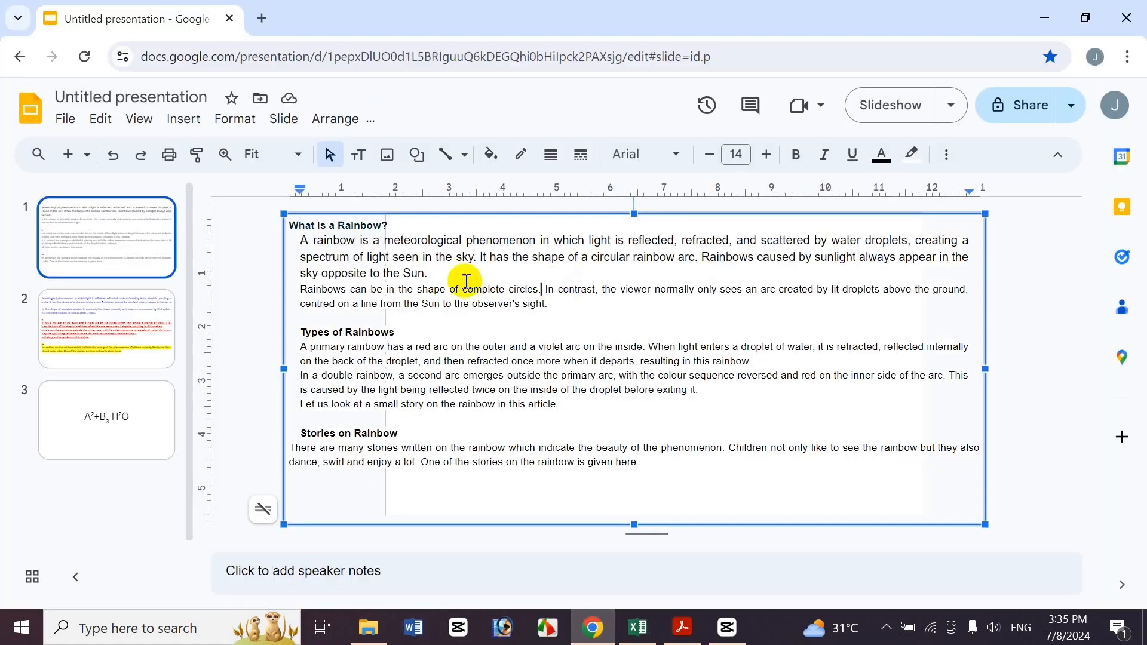
pyautogui.moveTo(301, 242); pyautogui.dragTo(433, 273)
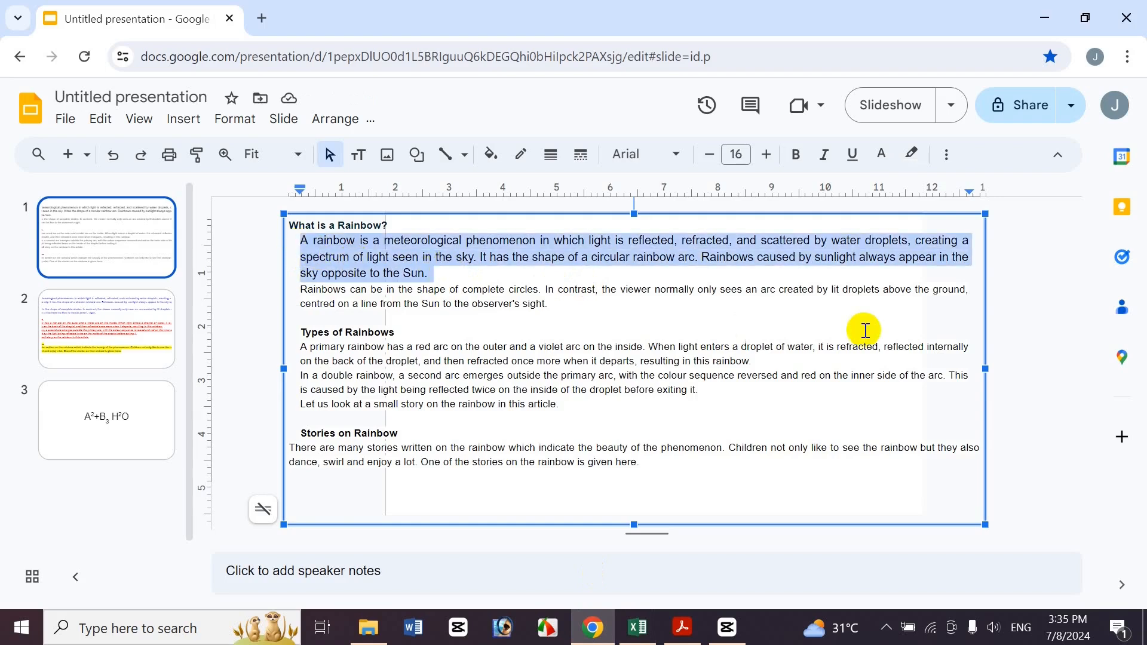
pyautogui.hotkey('ctrl', ']')
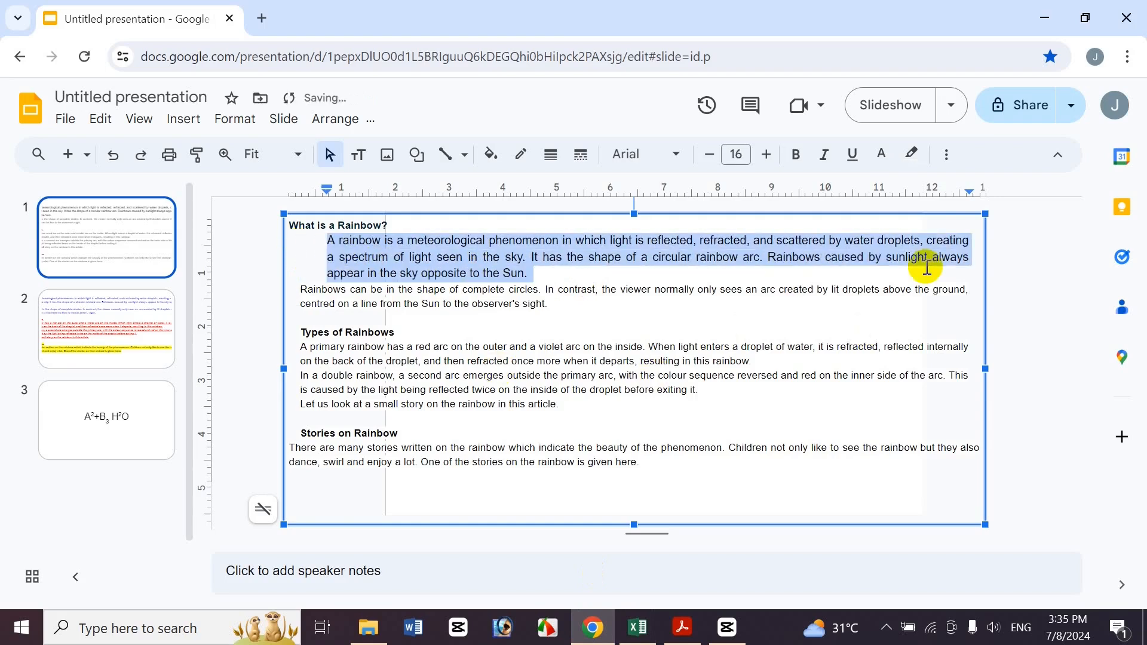
pyautogui.hotkey('ctrl', ']')
pyautogui.hotkey('ctrl', ']')
pyautogui.hotkey('ctrl', ']')
pyautogui.hotkey('ctrl', ']')
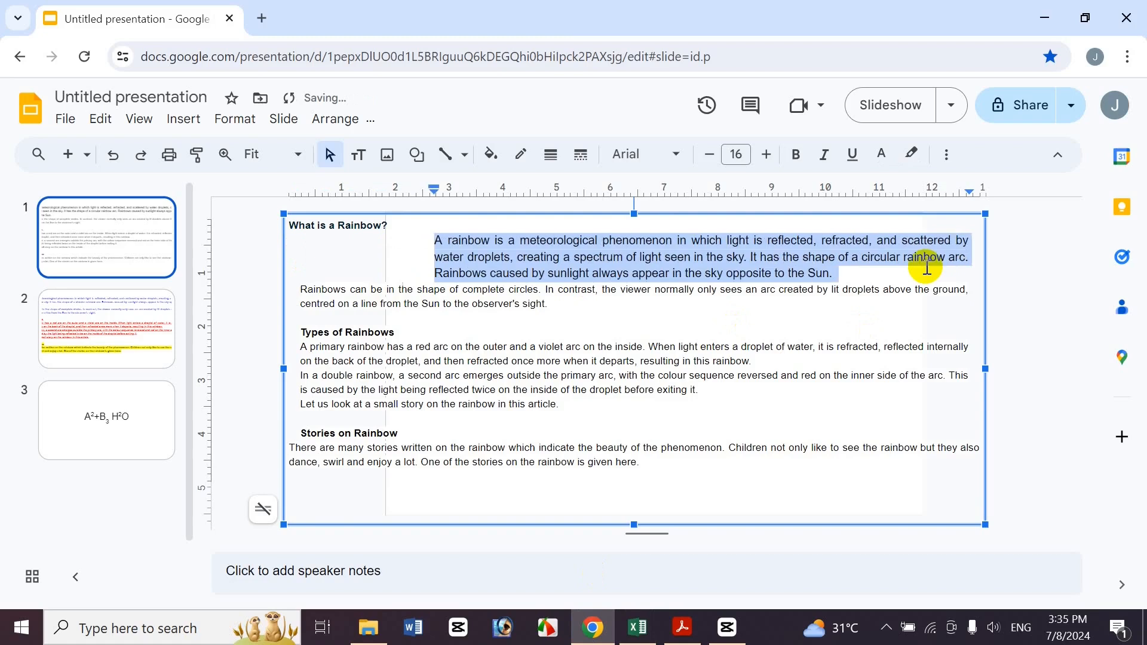
pyautogui.hotkey('ctrl', '[')
pyautogui.hotkey('ctrl', '[')
pyautogui.hotkey('ctrl', '[')
pyautogui.hotkey('ctrl', '[')
pyautogui.hotkey('ctrl', '[')
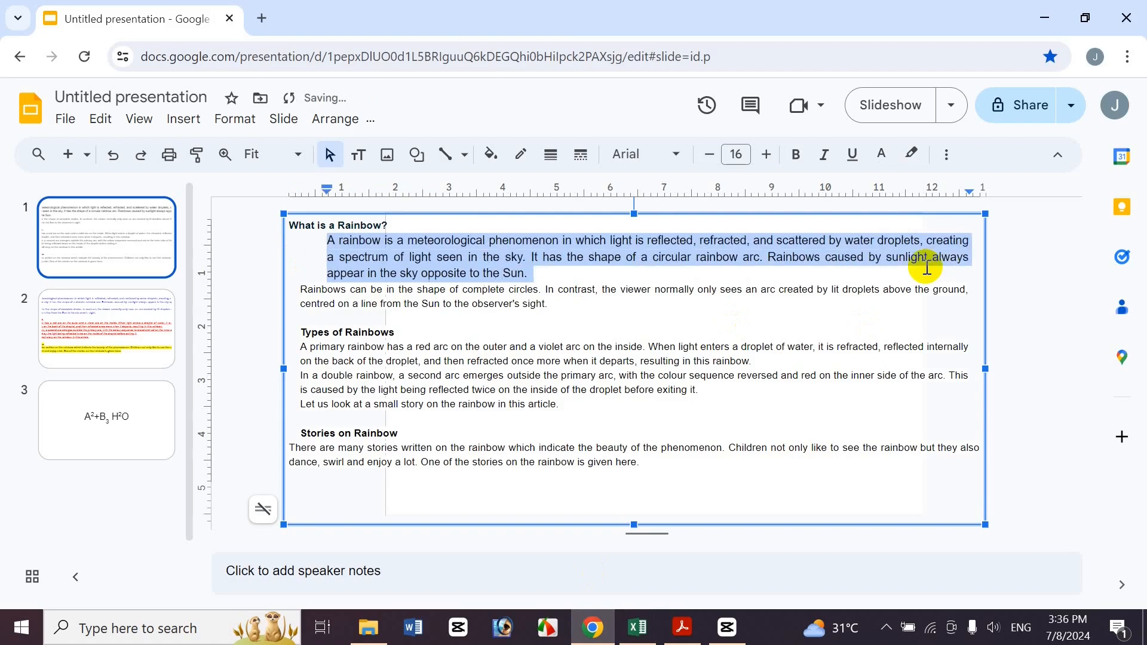
# Step: Switch to the Excel list and look up the Bulleted list and Numbered list shortcuts
pyautogui.click(637, 627)
pyautogui.click(410, 438)
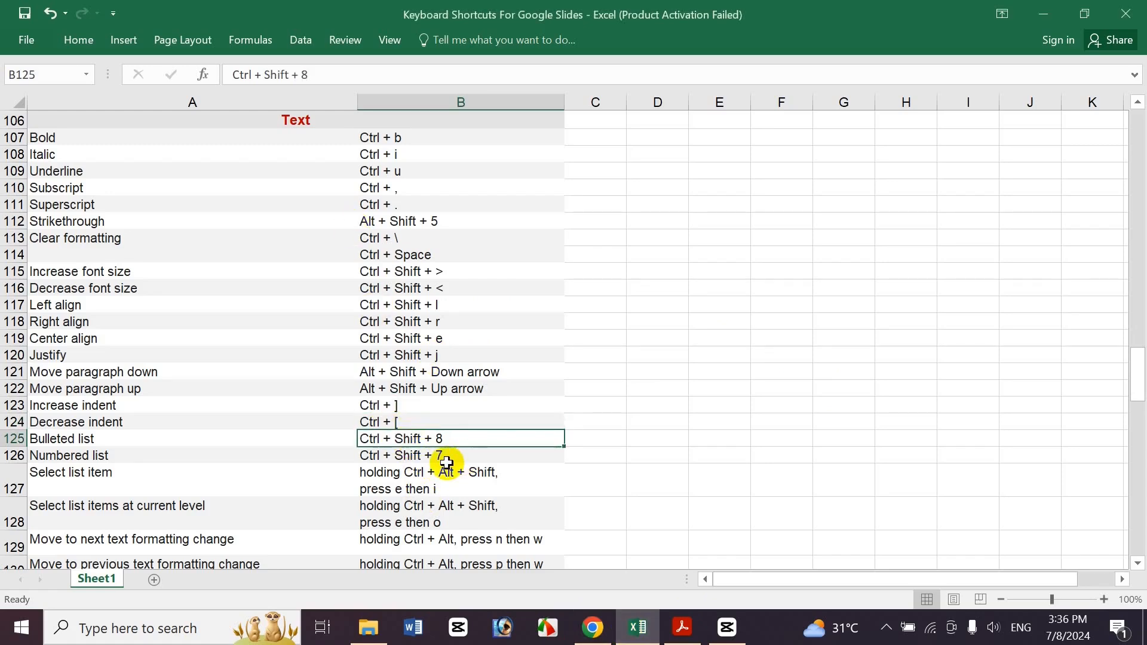
pyautogui.press('Left')
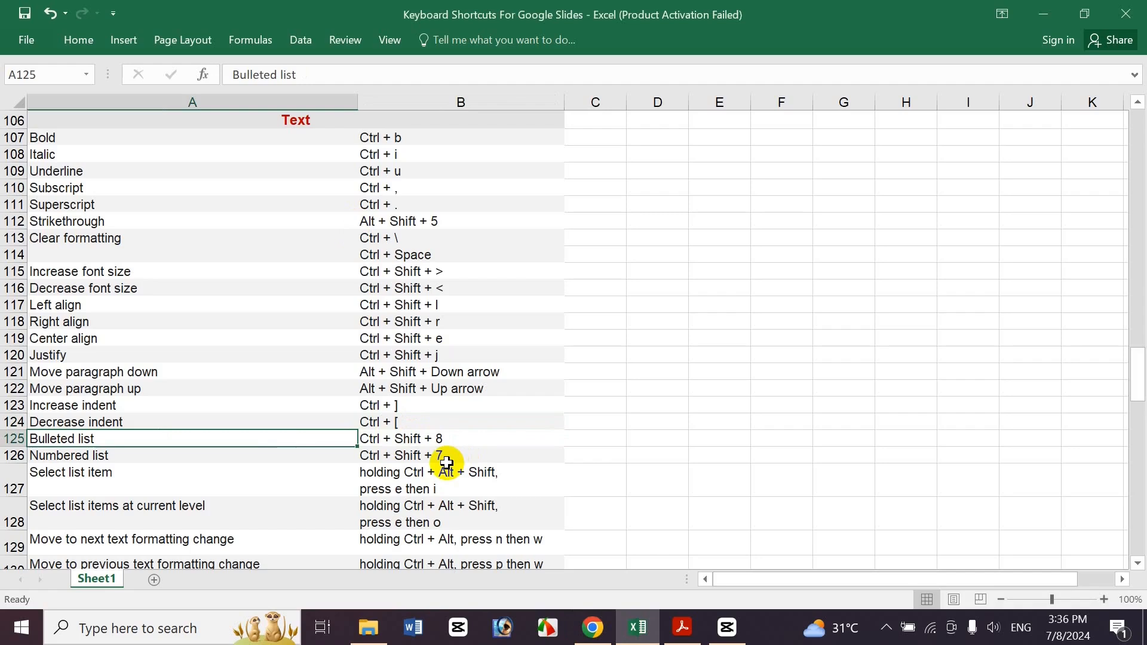
pyautogui.press('Right')
pyautogui.press('Left')
pyautogui.press('Right')
pyautogui.press('Left')
pyautogui.press('Right')
pyautogui.press('Down')
pyautogui.press('Left')
pyautogui.press('Right')
pyautogui.press('Left')
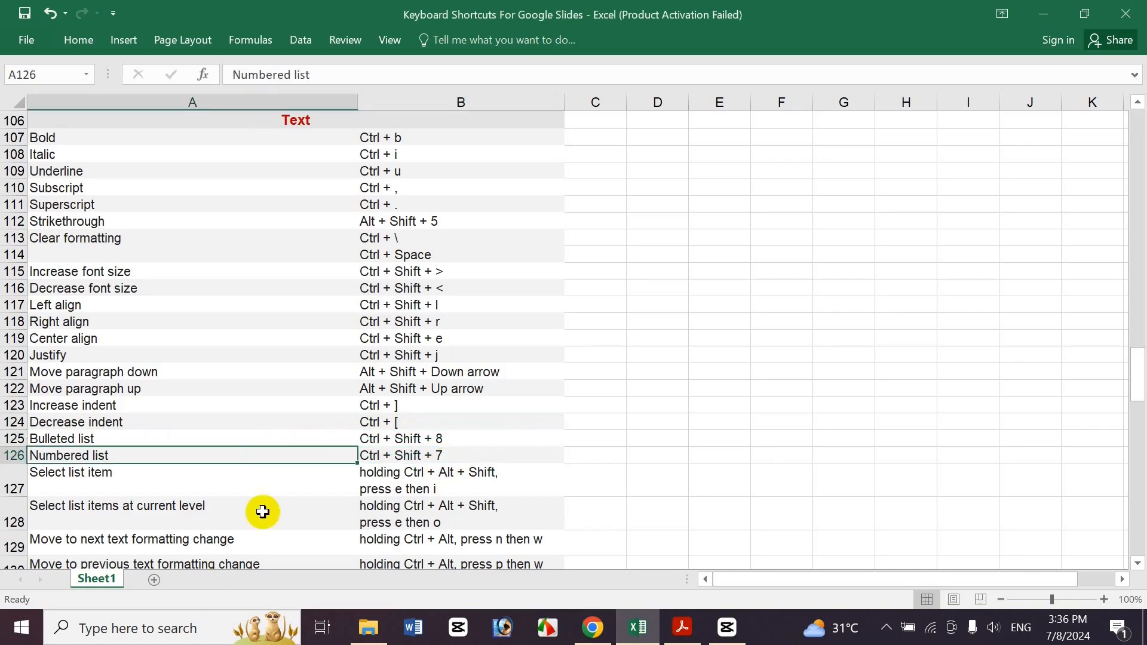
pyautogui.press('Right')
# Step: Back in Google Slides, format the first paragraph under "What is a Rainbow?" as a bulleted list item
pyautogui.click(593, 627)
pyautogui.click(412, 304)
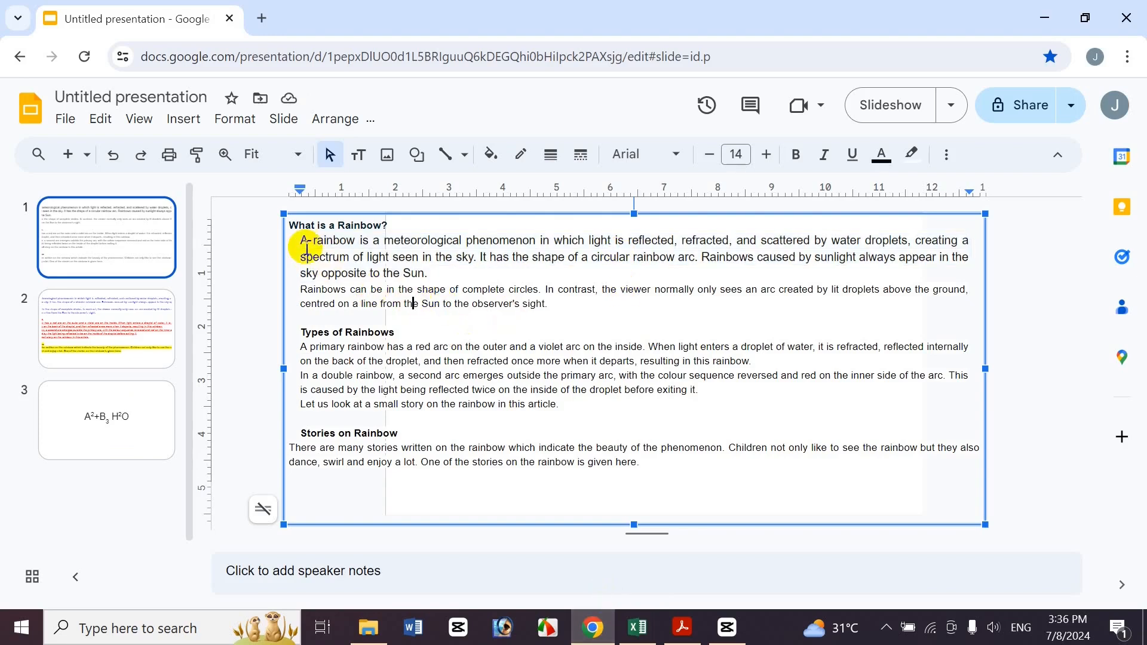
pyautogui.moveTo(303, 242); pyautogui.dragTo(440, 273)
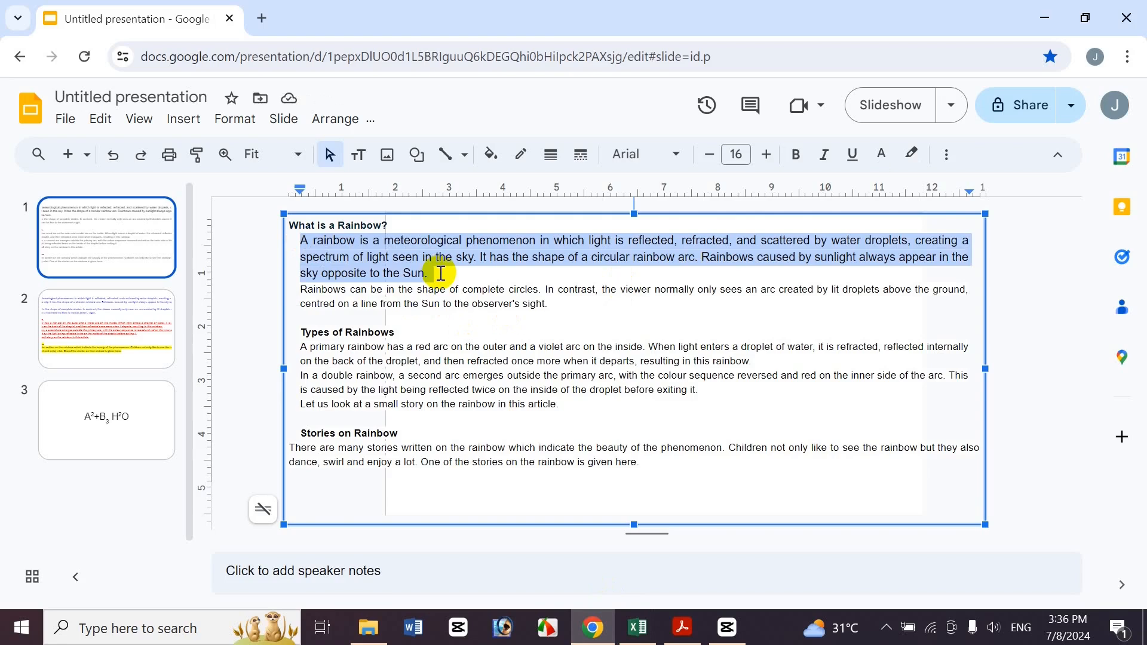
pyautogui.hotkey('ctrl', 'shift', '8')
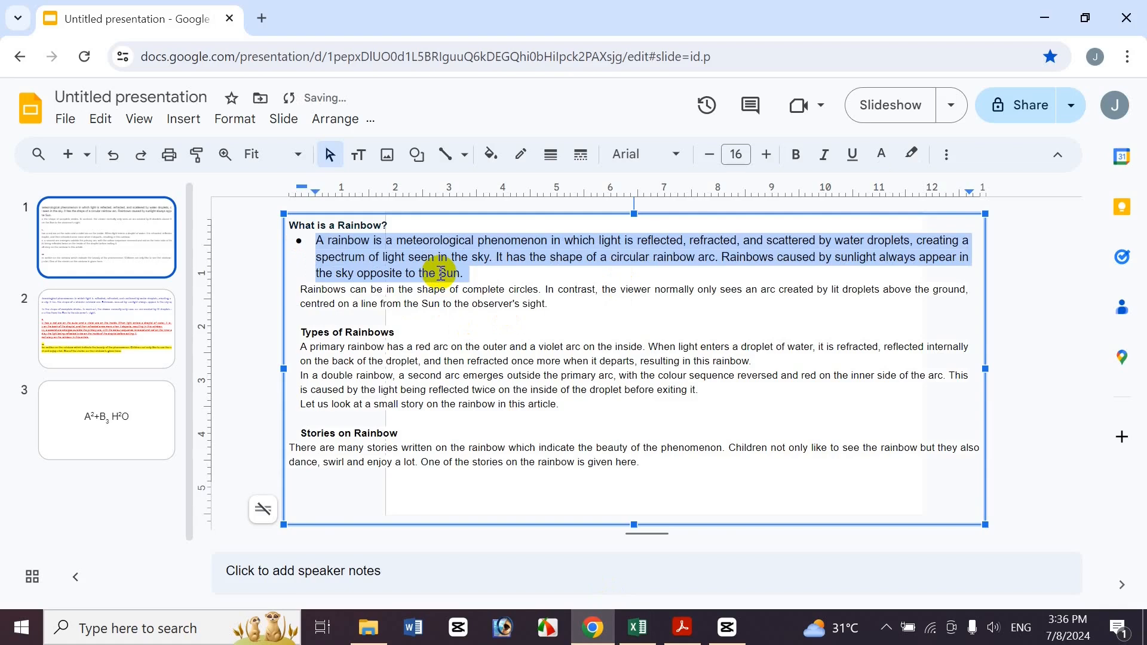
# Step: Add bullets to the second rainbow paragraph and to the "Types of Rainbows" heading with the primary rainbow paragraph below it
pyautogui.click(300, 289)
pyautogui.moveTo(300, 289); pyautogui.dragTo(558, 304)
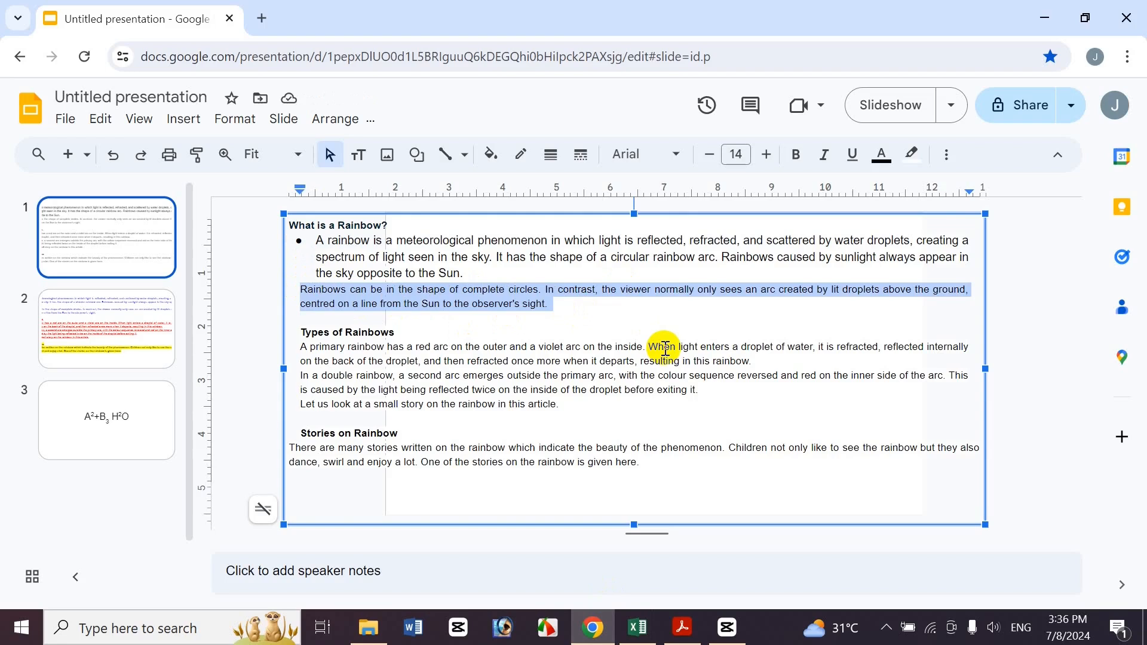
pyautogui.hotkey('ctrl', 'shift', '8')
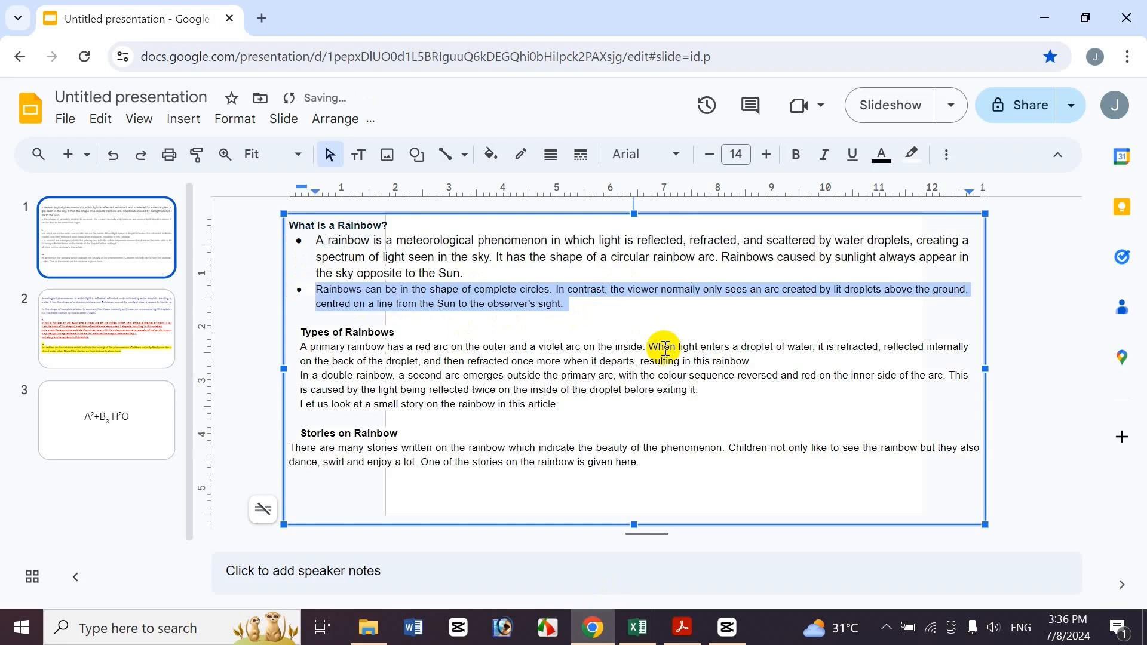
pyautogui.moveTo(301, 333); pyautogui.dragTo(784, 360)
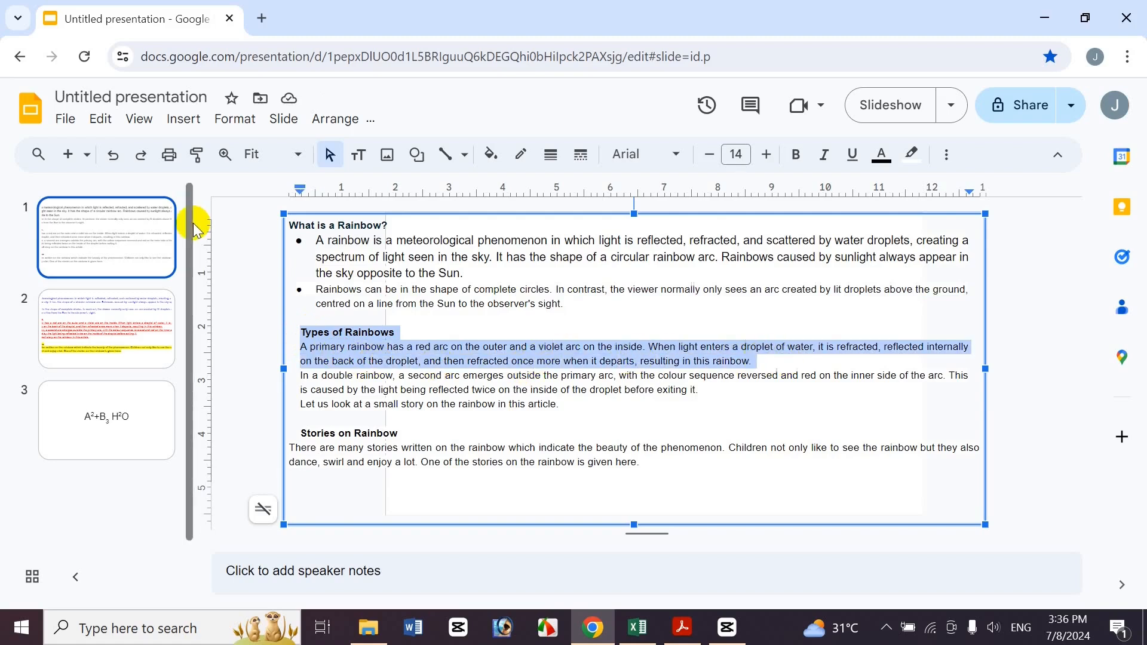
pyautogui.hotkey('ctrl', 'shift', '8')
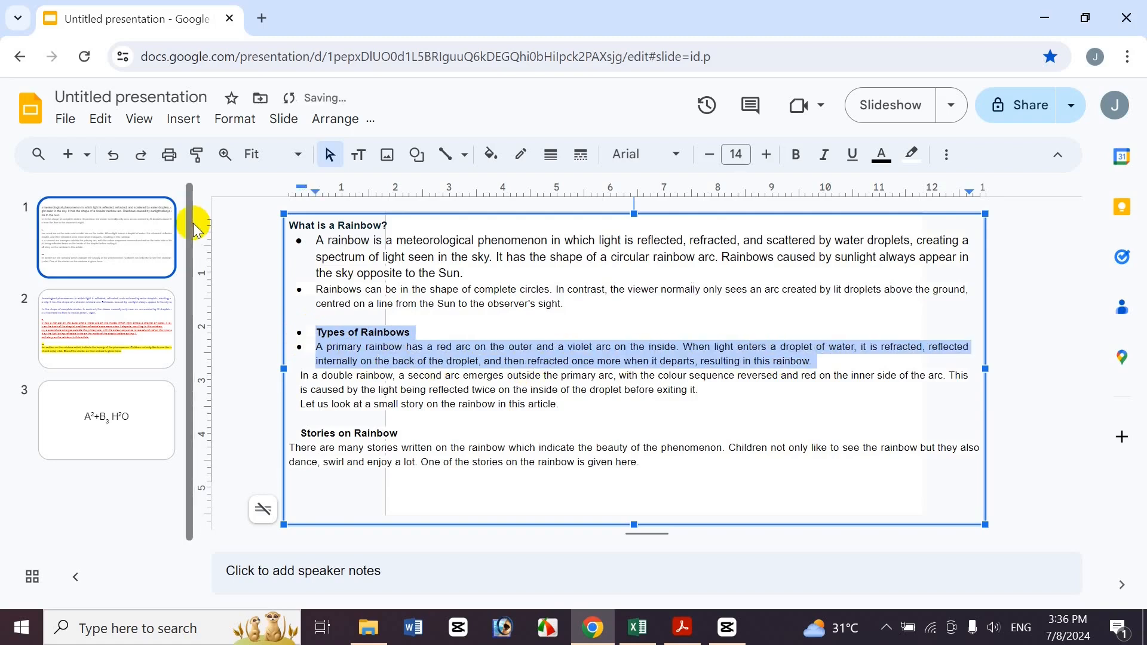
# Step: Check the Numbered list shortcut in Excel, and switch slide 1's first bulleted paragraph to a numbered list and back to bullets
pyautogui.click(355, 354)
pyautogui.moveTo(332, 273); pyautogui.dragTo(322, 256)
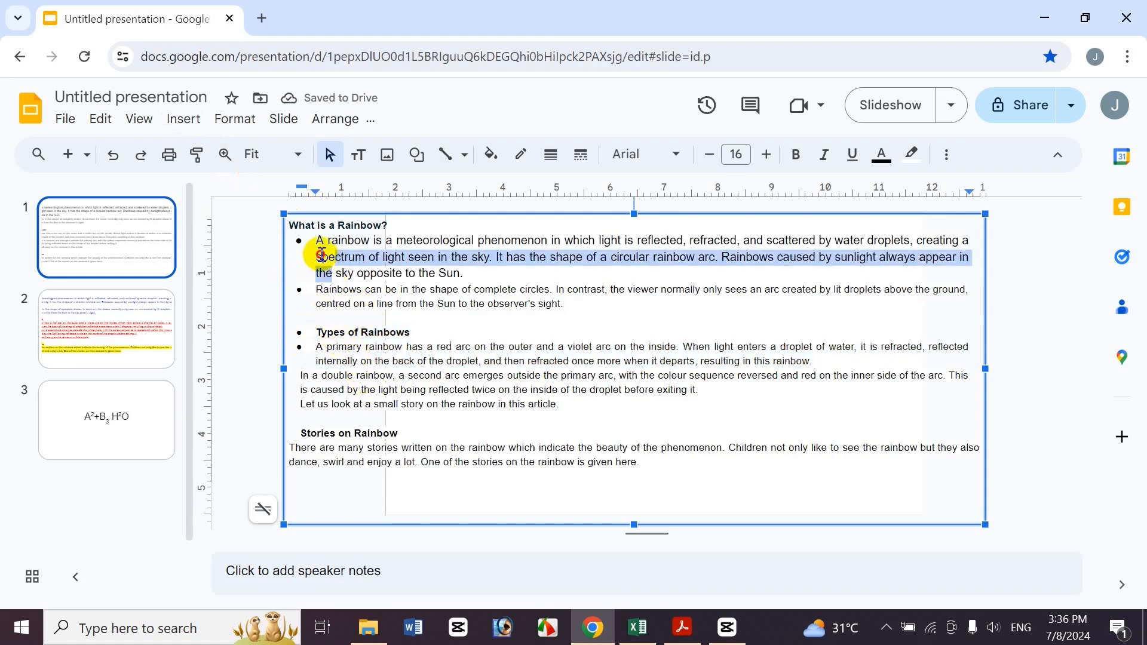
pyautogui.click(322, 255)
pyautogui.moveTo(318, 239); pyautogui.dragTo(966, 261)
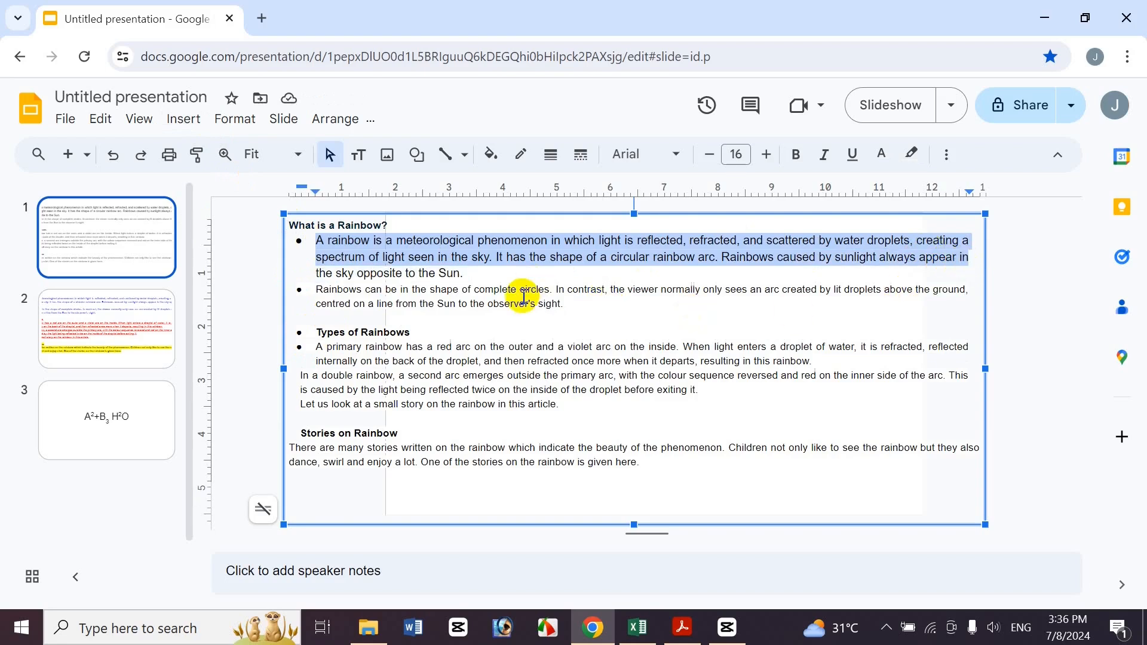
pyautogui.moveTo(472, 274); pyautogui.dragTo(317, 243)
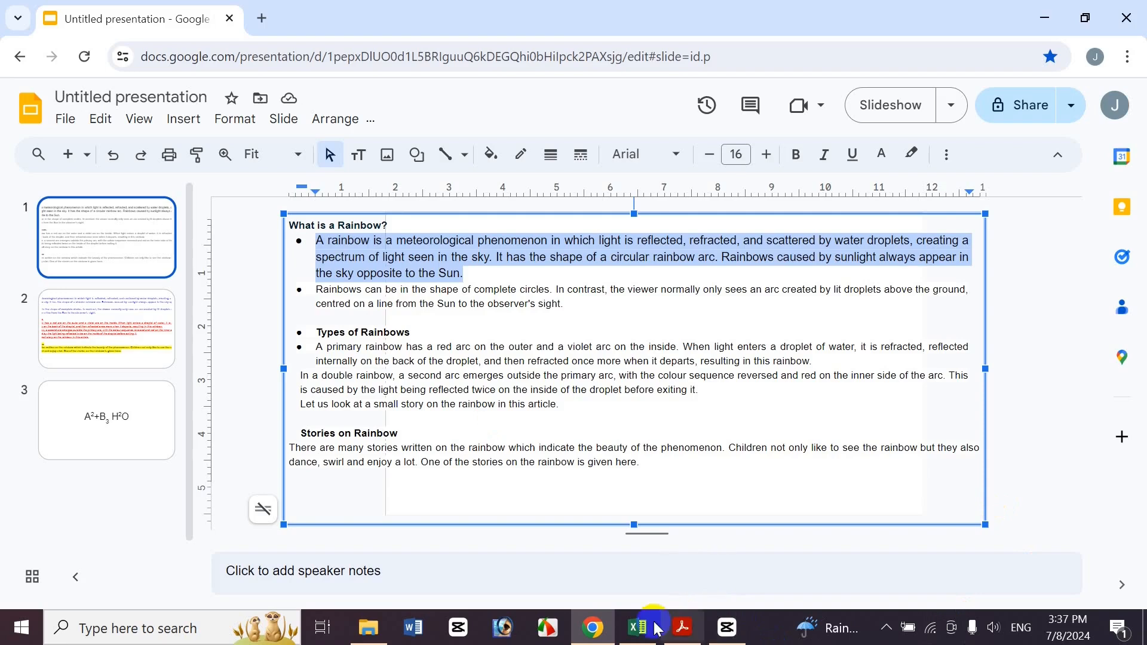
pyautogui.click(635, 627)
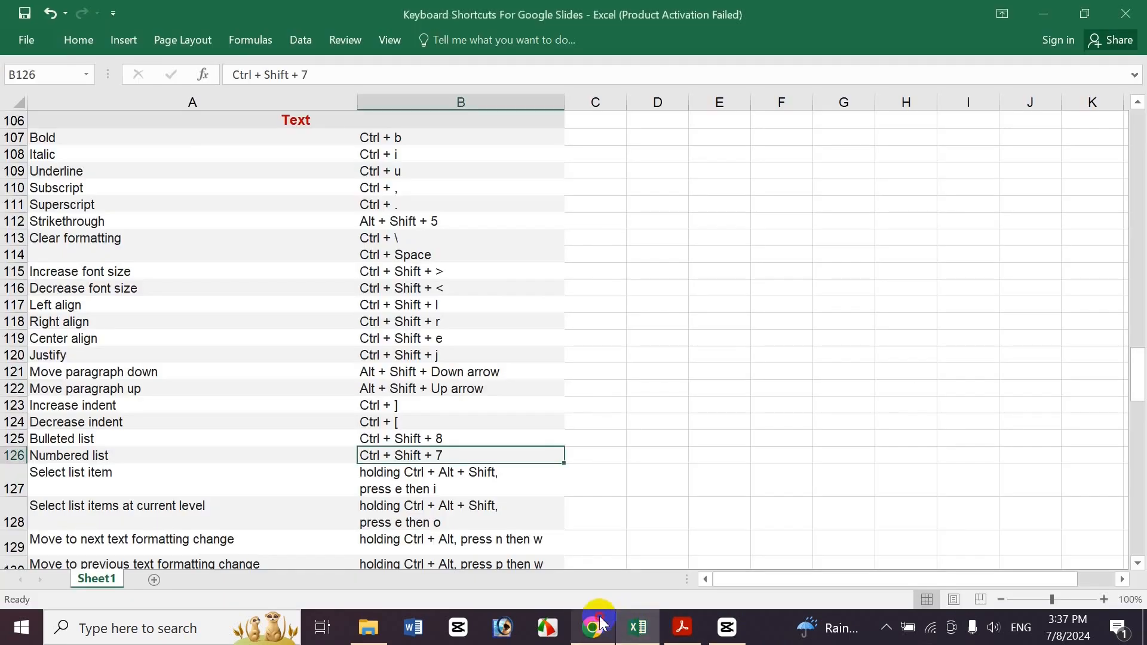
pyautogui.click(592, 627)
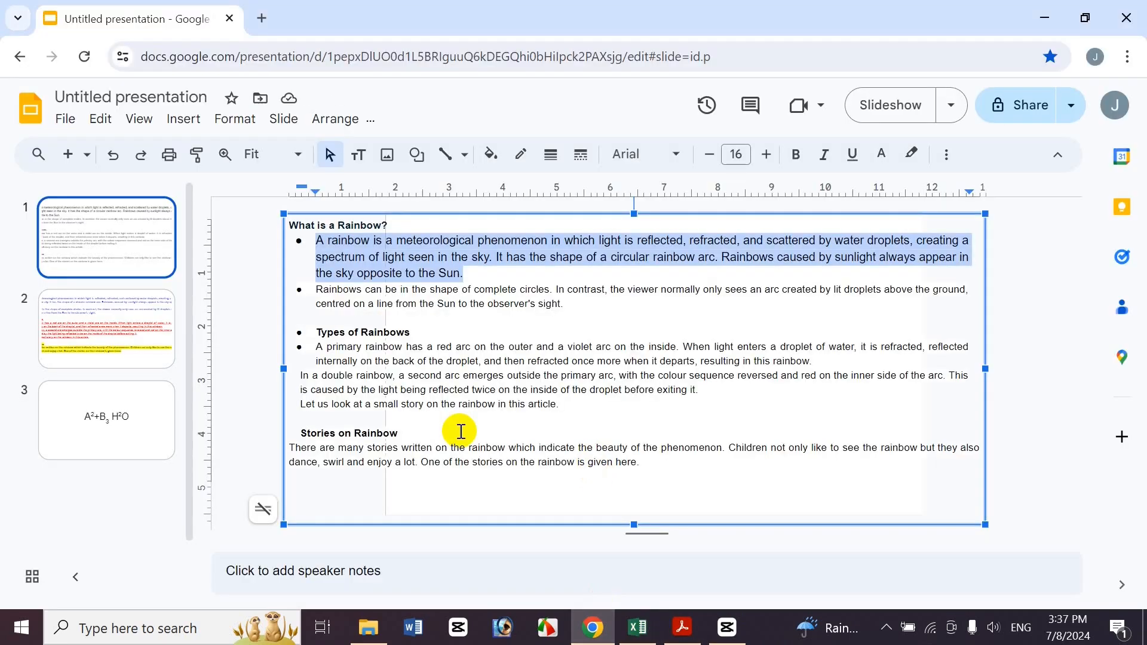
pyautogui.hotkey('ctrl', 'shift', '7')
pyautogui.hotkey('ctrl', 'shift', '8')
pyautogui.click(391, 376)
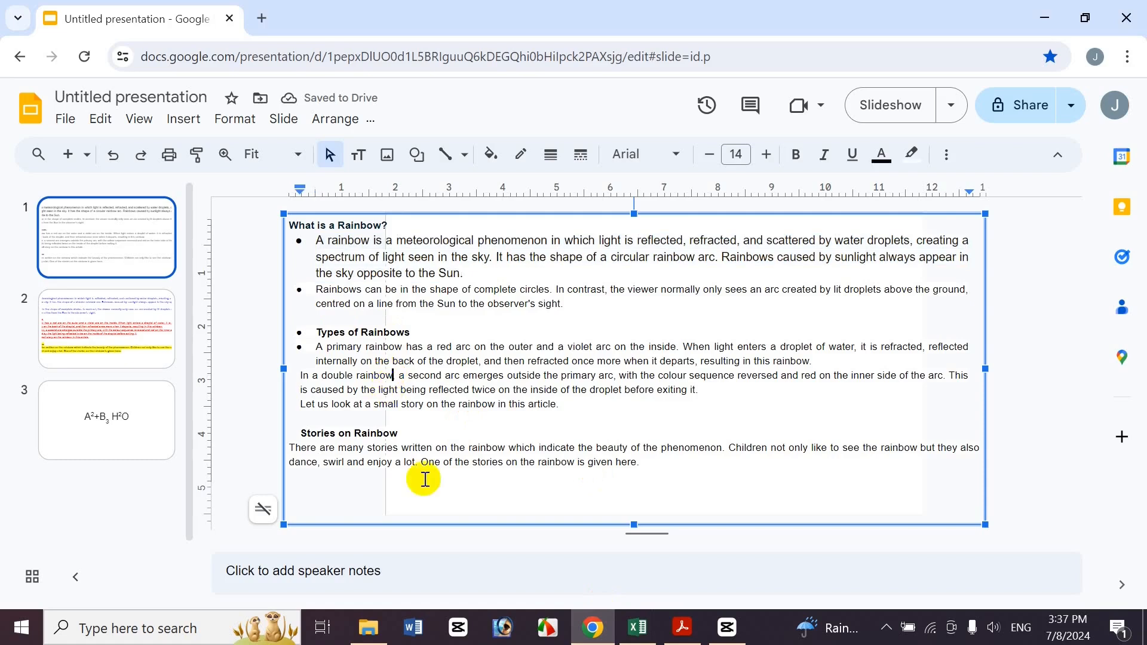
# Step: Look up the Select list item shortcut in Excel, and return to Google Slides with the cursor after slide 1's "What is a Rainbow?" heading
pyautogui.click(638, 642)
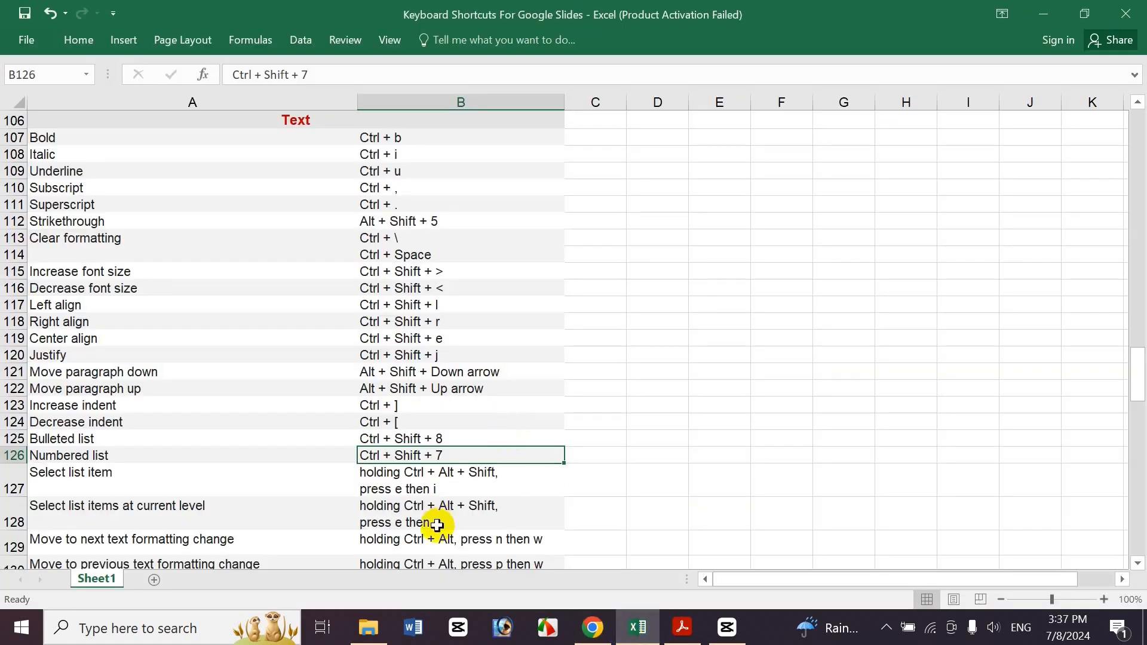
pyautogui.click(476, 476)
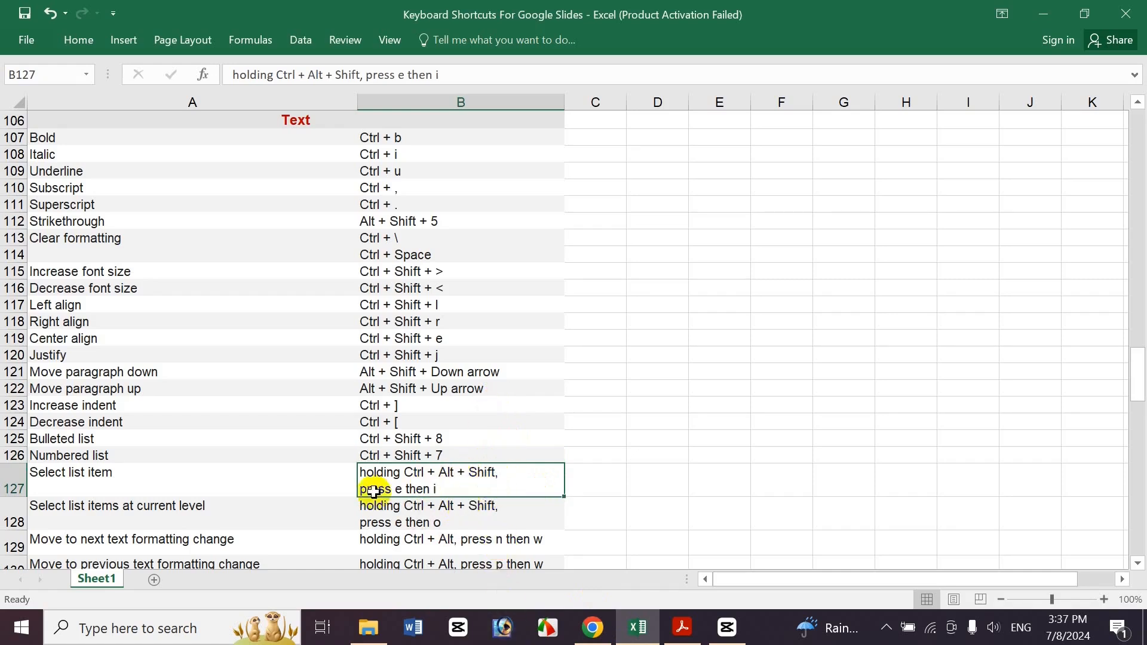
pyautogui.click(592, 628)
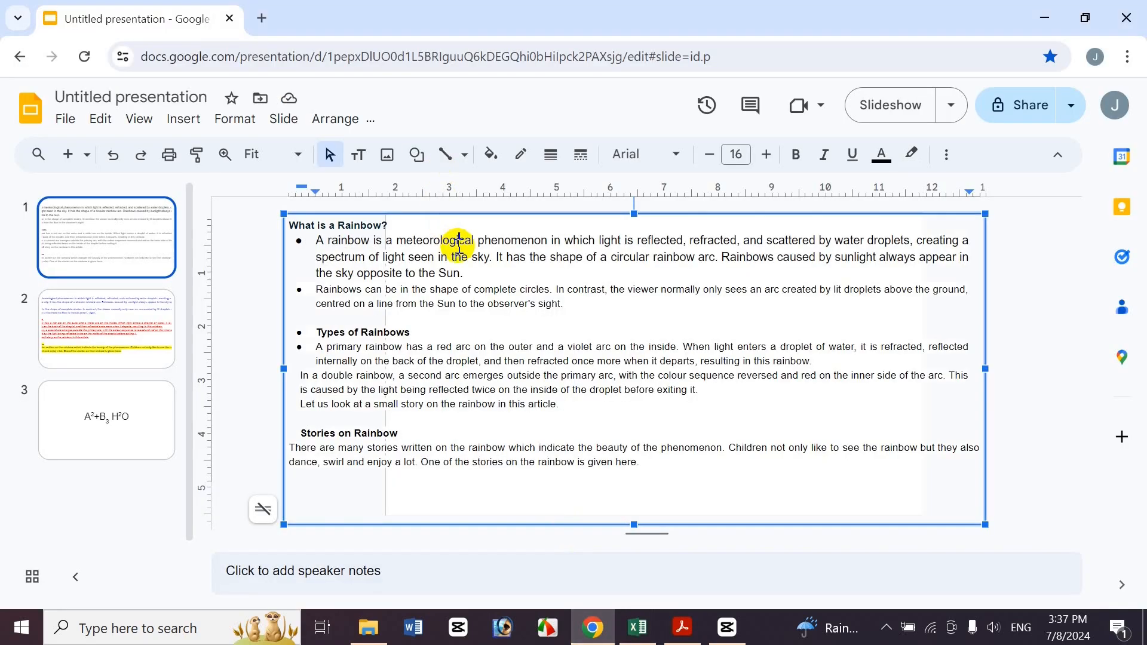
pyautogui.click(385, 225)
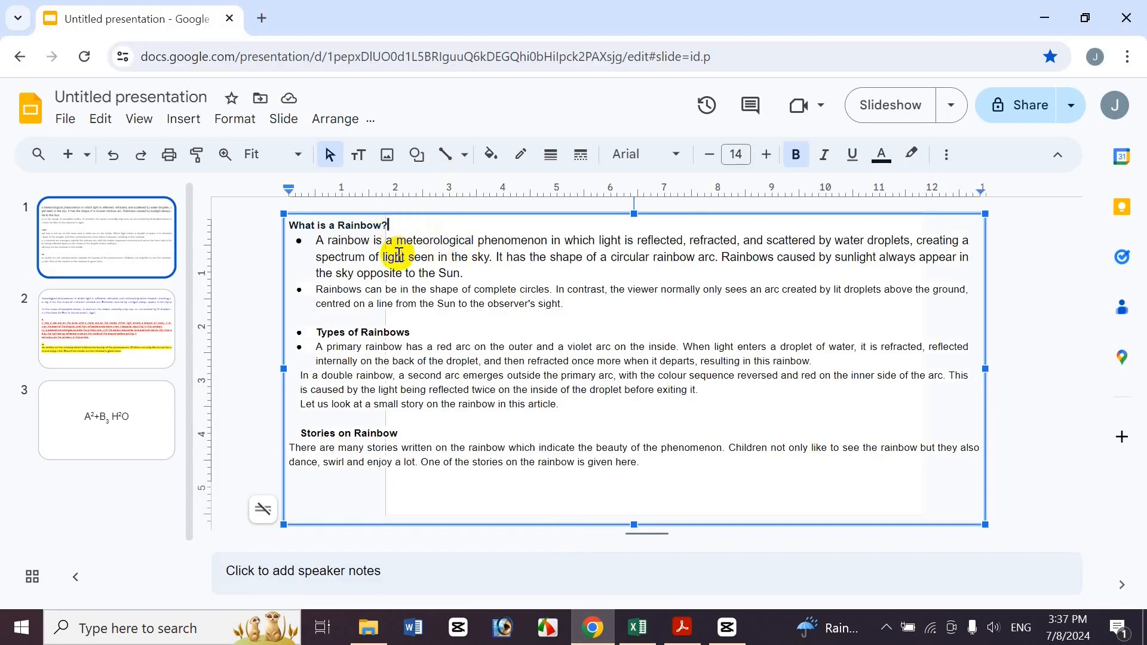
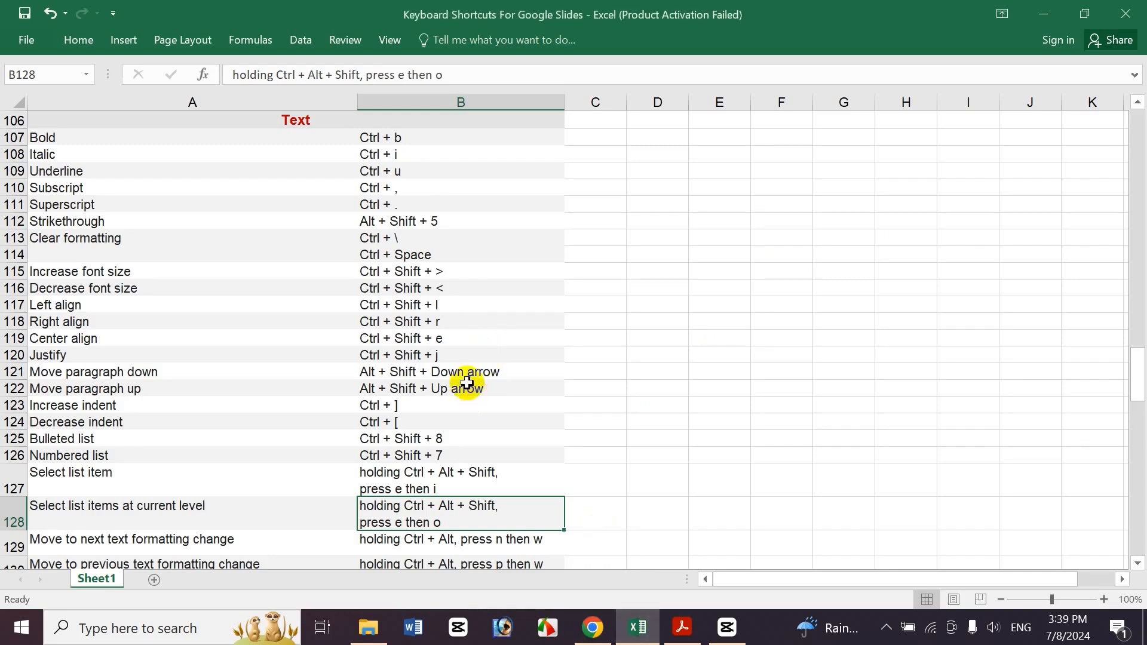
# Step: Look up the Move to next text formatting change shortcut in Excel, and place the cursor at the start of slide 2's text in Google Slides
pyautogui.moveTo(1135, 388); pyautogui.dragTo(1138, 429)
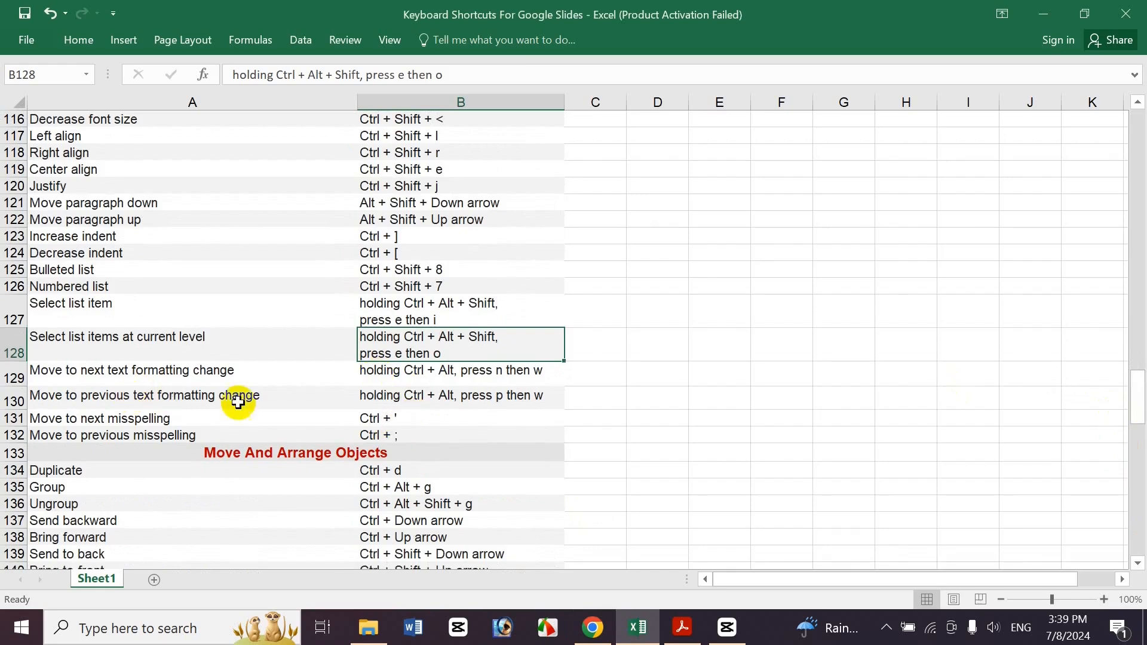
pyautogui.click(433, 377)
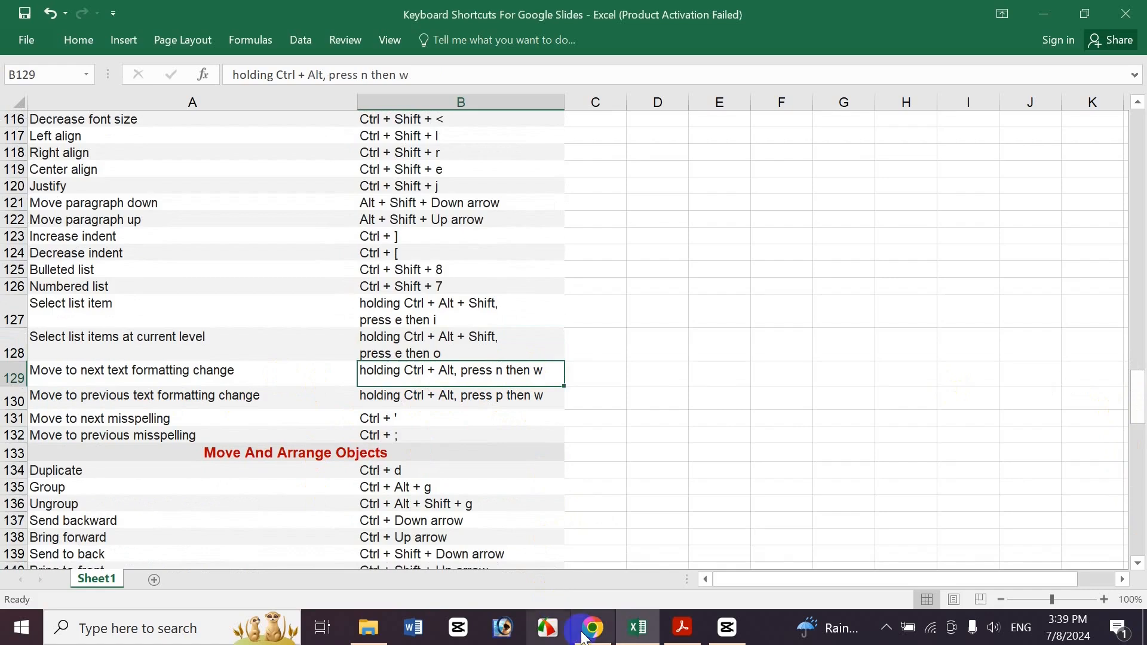
pyautogui.moveTo(582, 635)
pyautogui.click(520, 548)
pyautogui.click(145, 329)
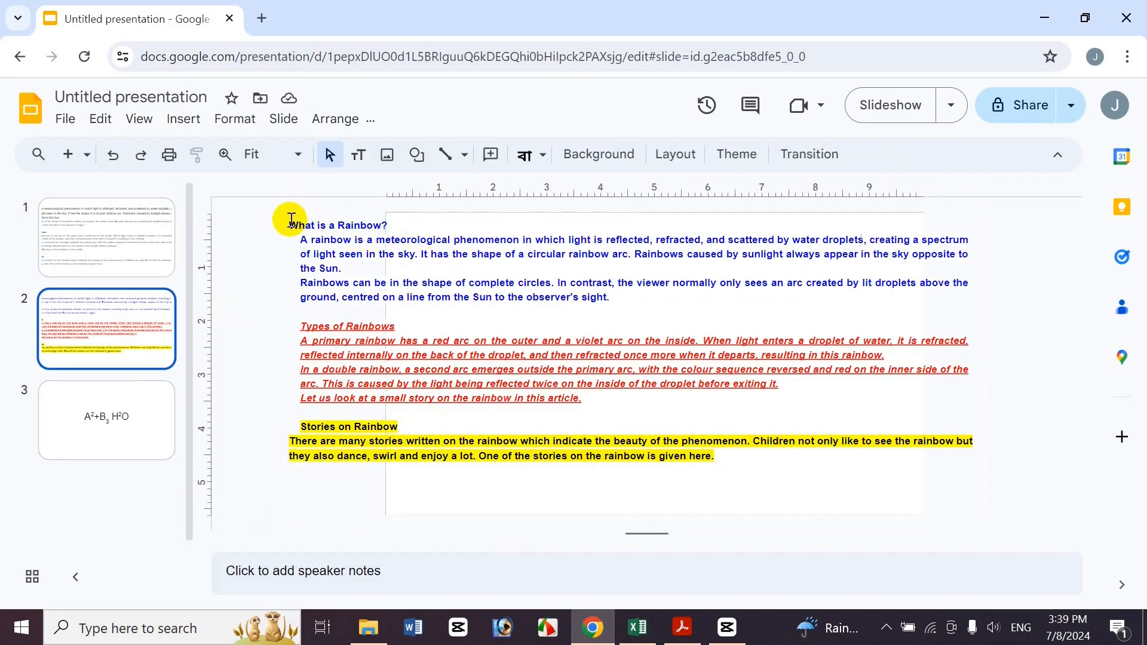
pyautogui.click(291, 221)
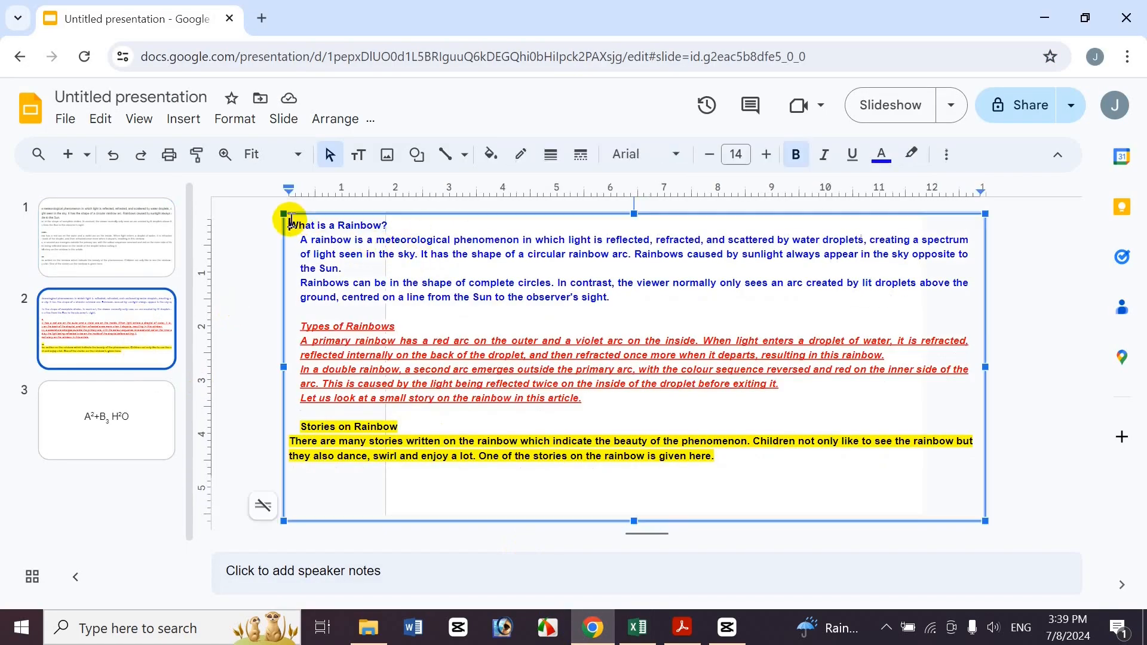
# Step: Try moving between text formatting changes on slide 2 from the second blue paragraph, undoing the unintended text edits
pyautogui.tripleClick(378, 280)
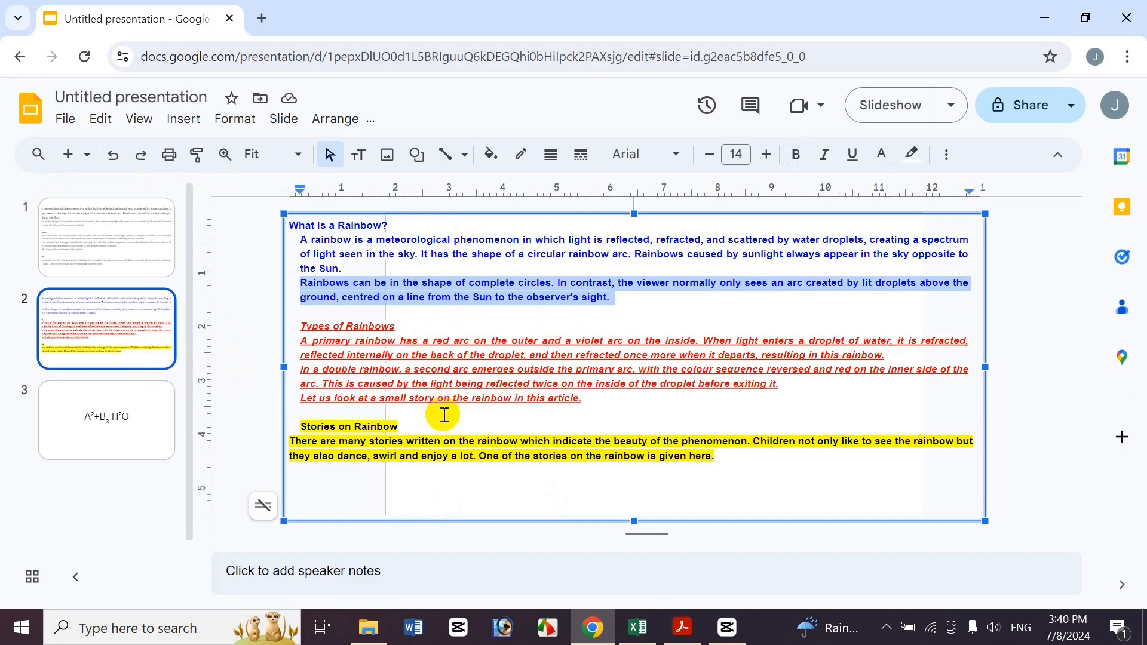
pyautogui.write('w')
pyautogui.hotkey('ctrl', 'z')
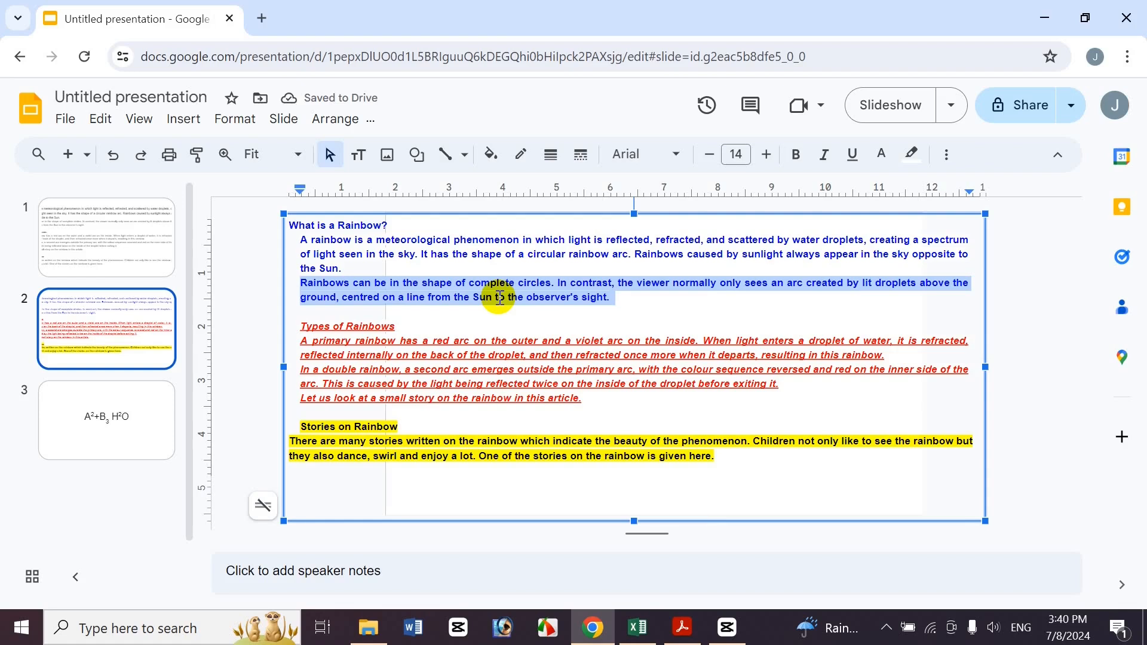
pyautogui.moveTo(582, 398); pyautogui.dragTo(283, 322)
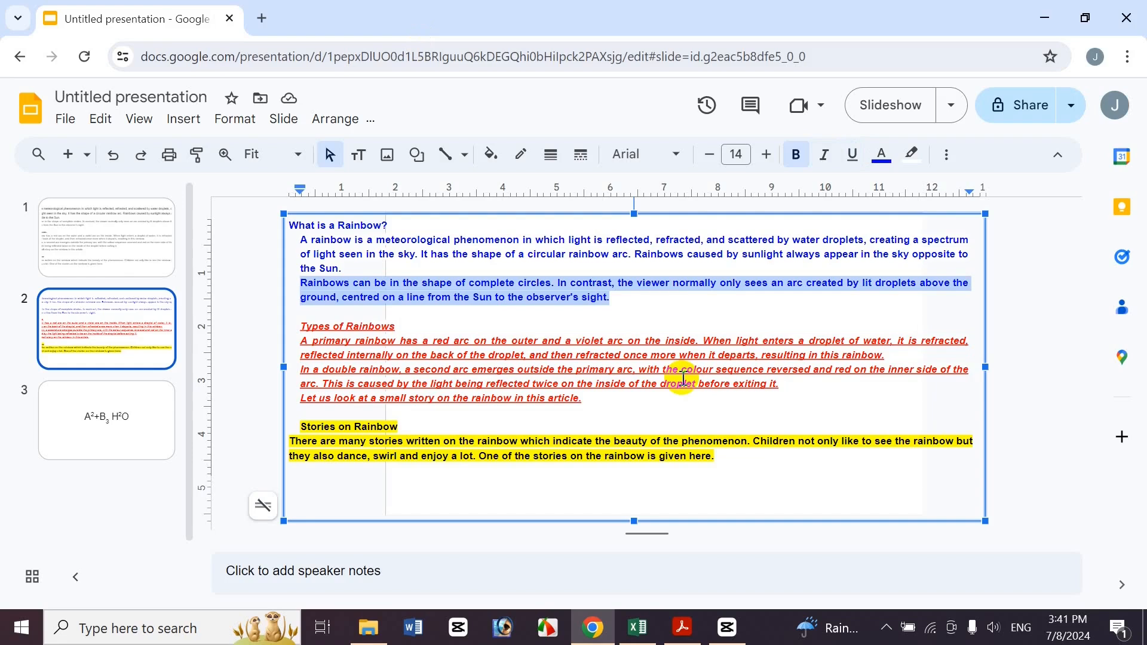
pyautogui.hotkey('ctrl', 'z')
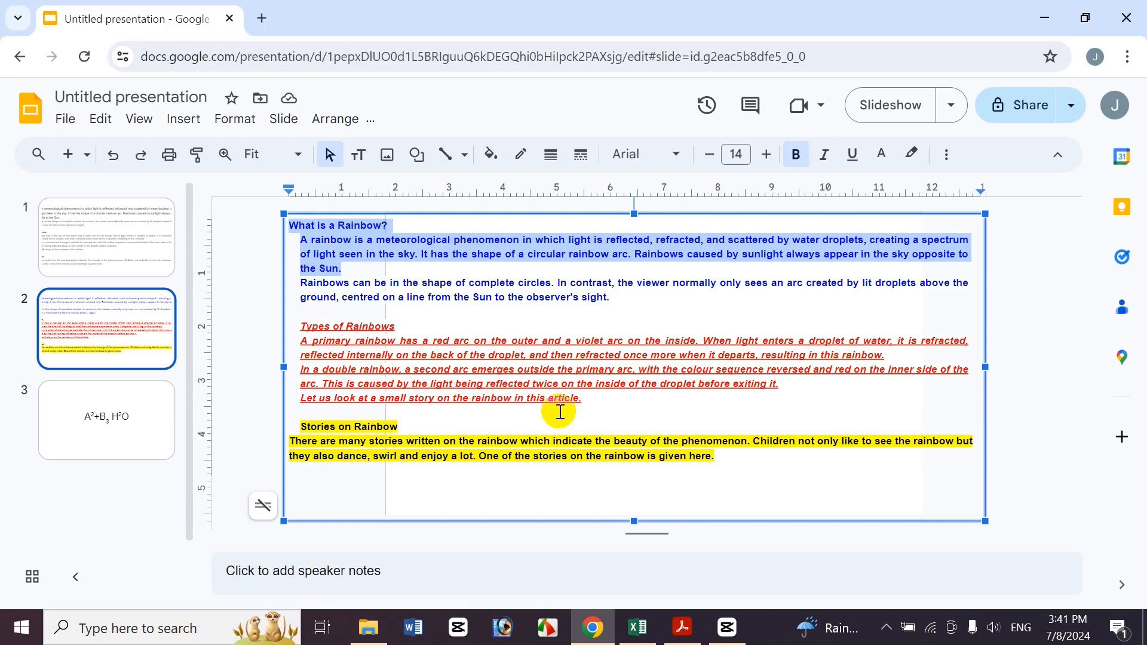
# Step: Look up the Move to next misspelling shortcut in Excel, and return to slide 2 with the cursor in the red "Types of Rainbows" text
pyautogui.click(637, 628)
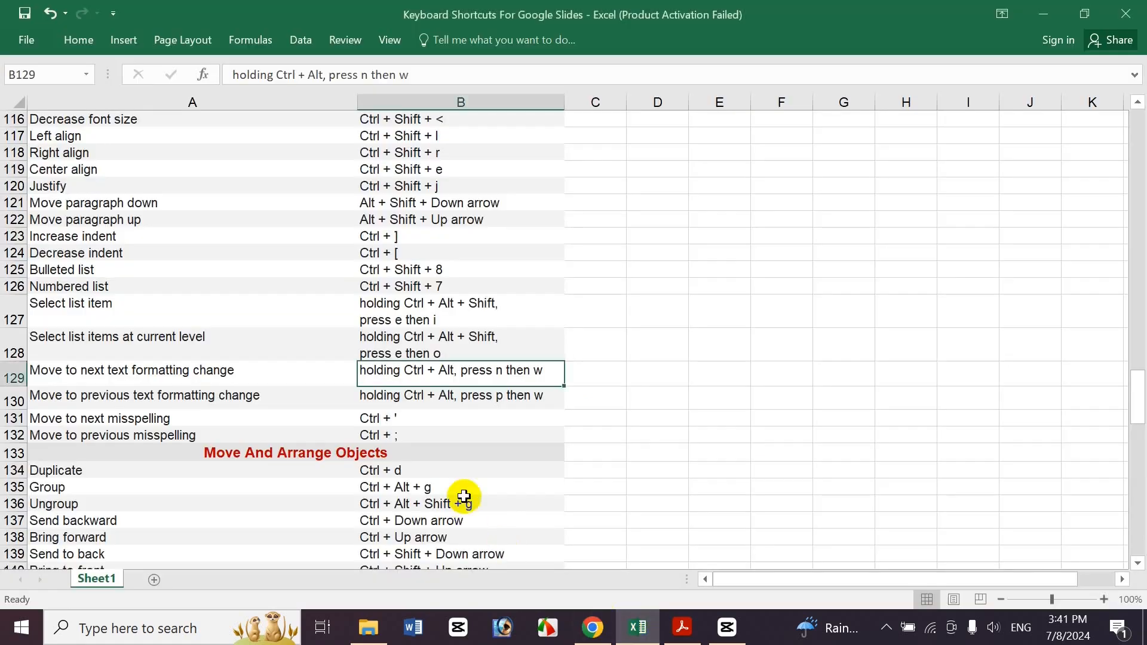
pyautogui.click(422, 415)
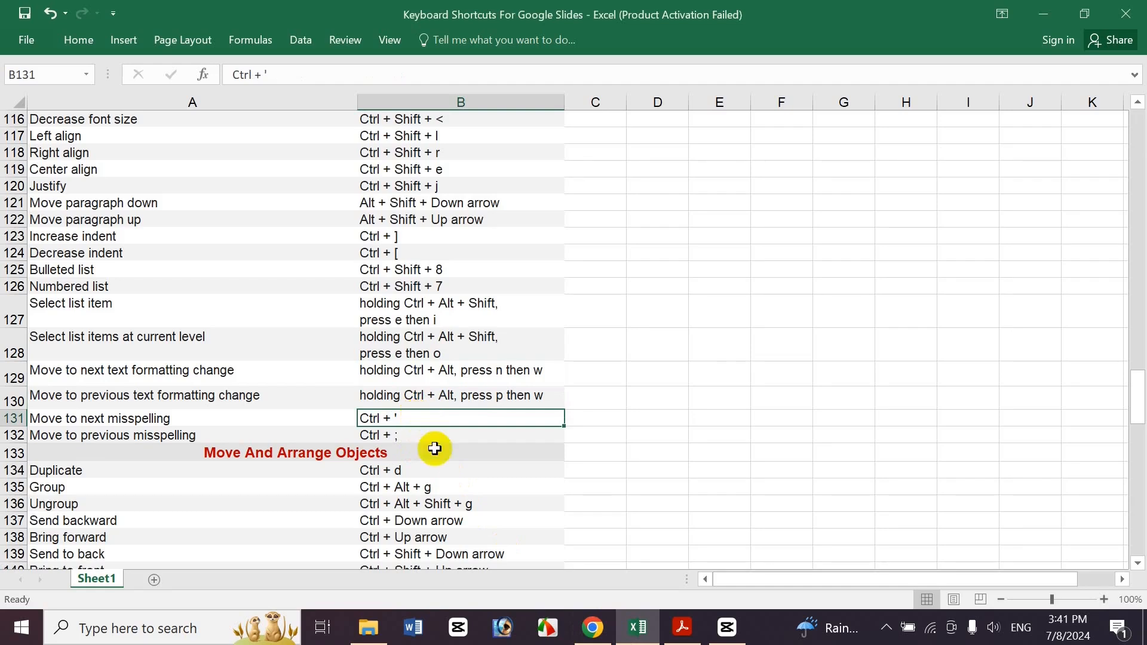
pyautogui.click(595, 632)
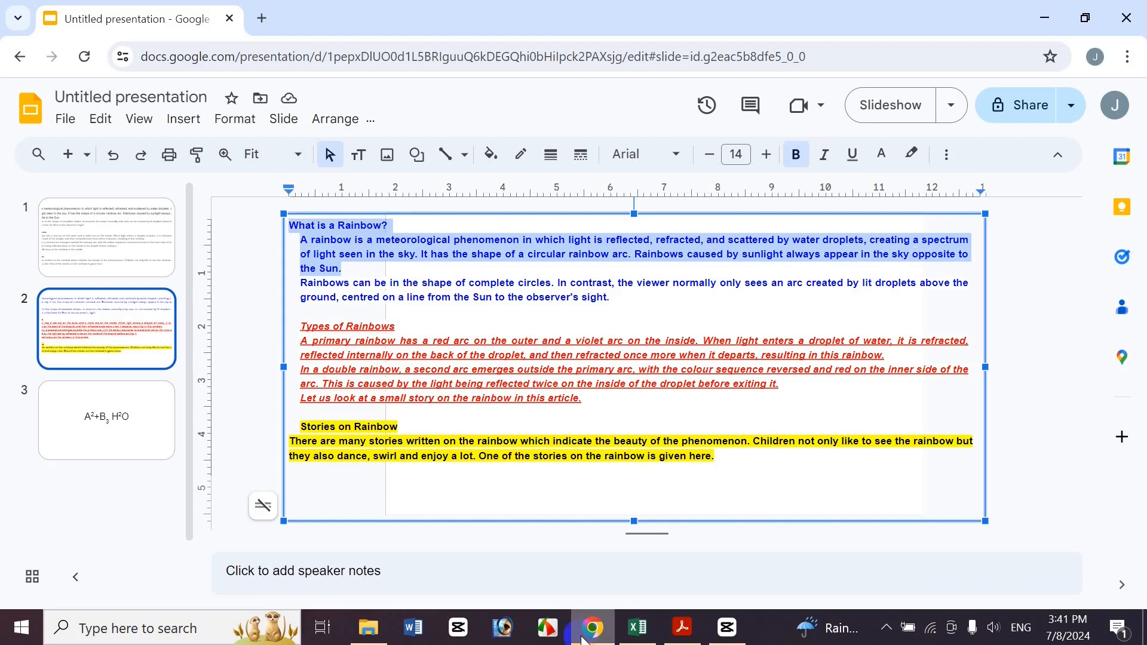
pyautogui.click(615, 335)
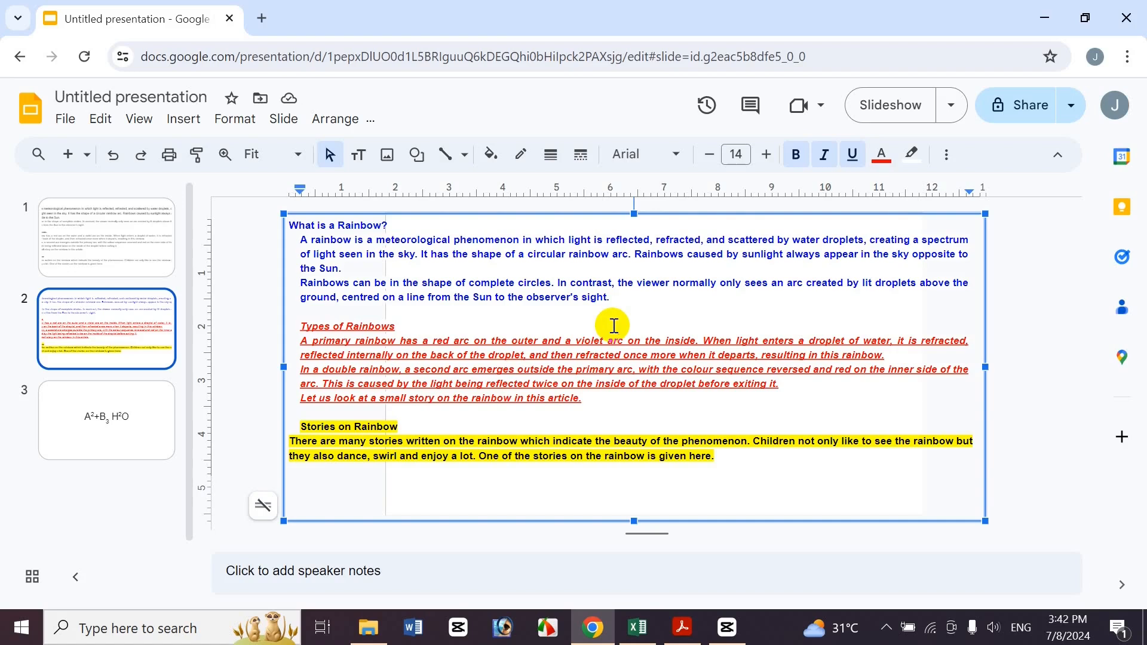
# Step: Switch to the Excel list and review the Text shortcuts and the Move And Arrange Objects and Presenting sections below them
pyautogui.click(637, 630)
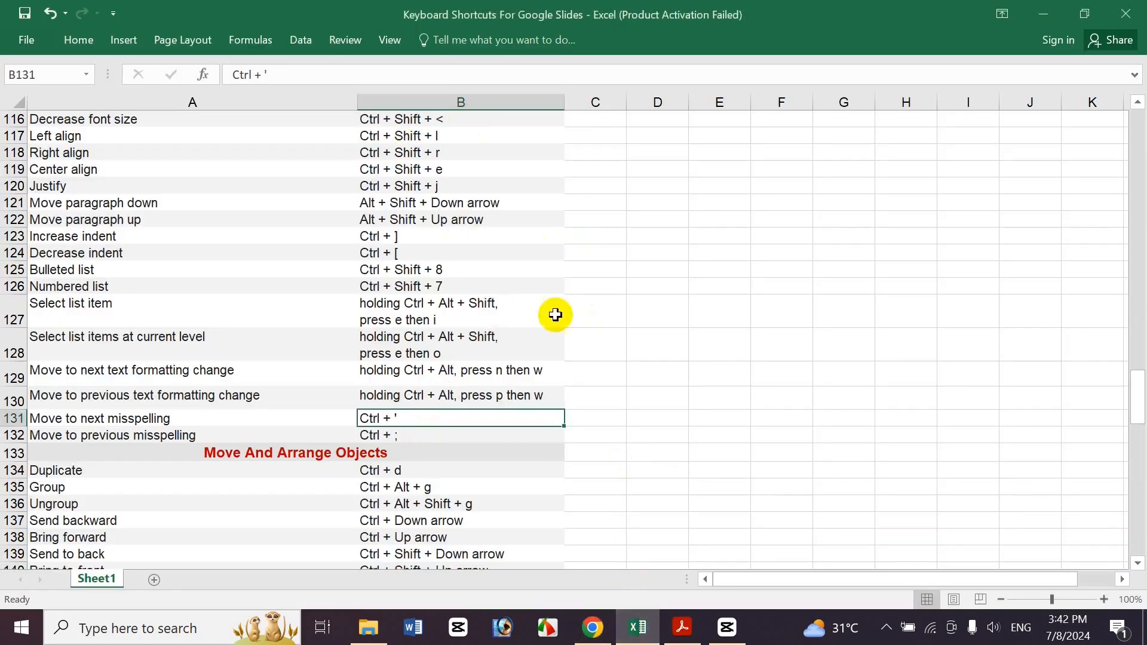
pyautogui.click(1138, 103)
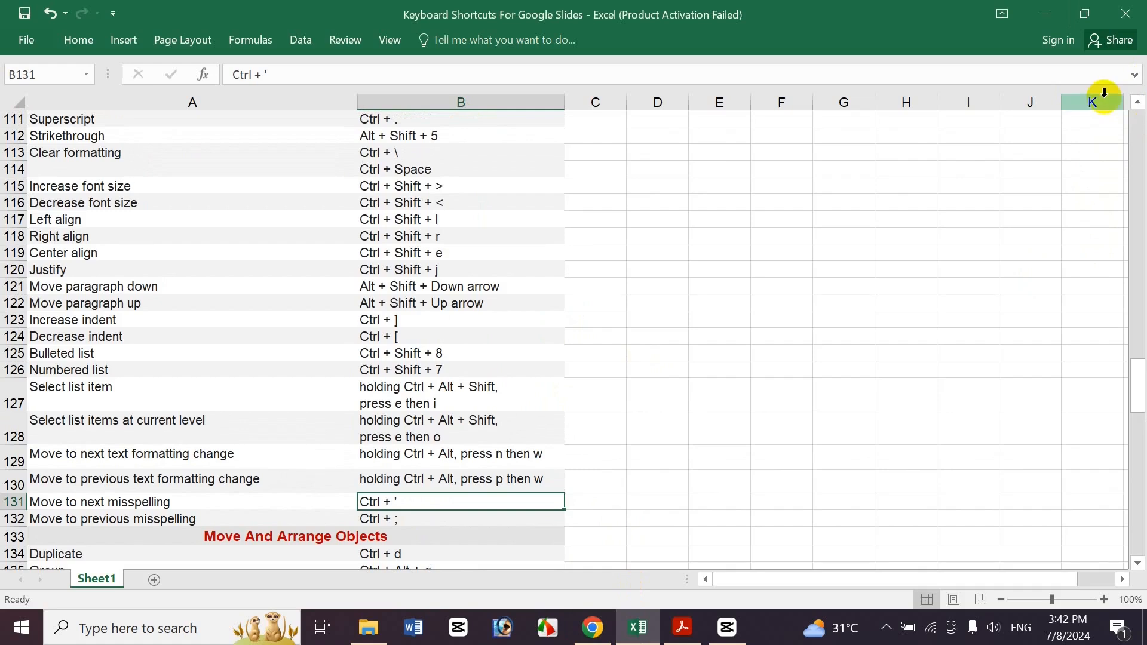
pyautogui.click(1138, 103)
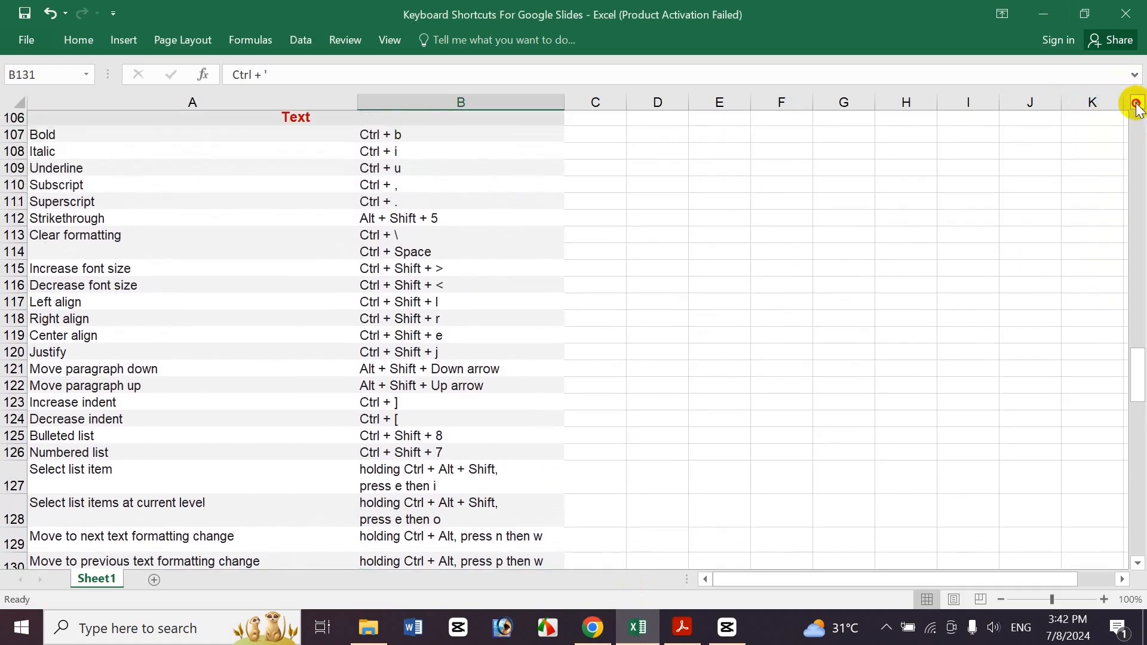
pyautogui.click(1138, 103)
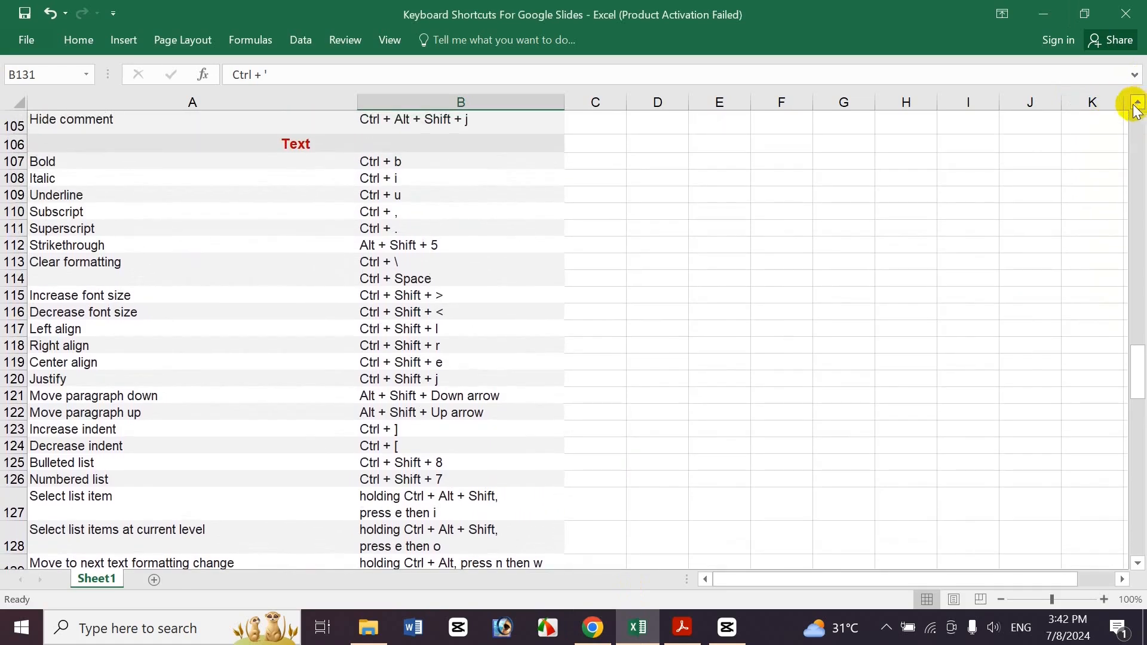
pyautogui.click(1136, 567)
pyautogui.click(1136, 568)
pyautogui.click(1137, 567)
pyautogui.click(1137, 567)
pyautogui.click(1138, 566)
pyautogui.click(1138, 566)
pyautogui.click(1138, 566)
pyautogui.click(1138, 566)
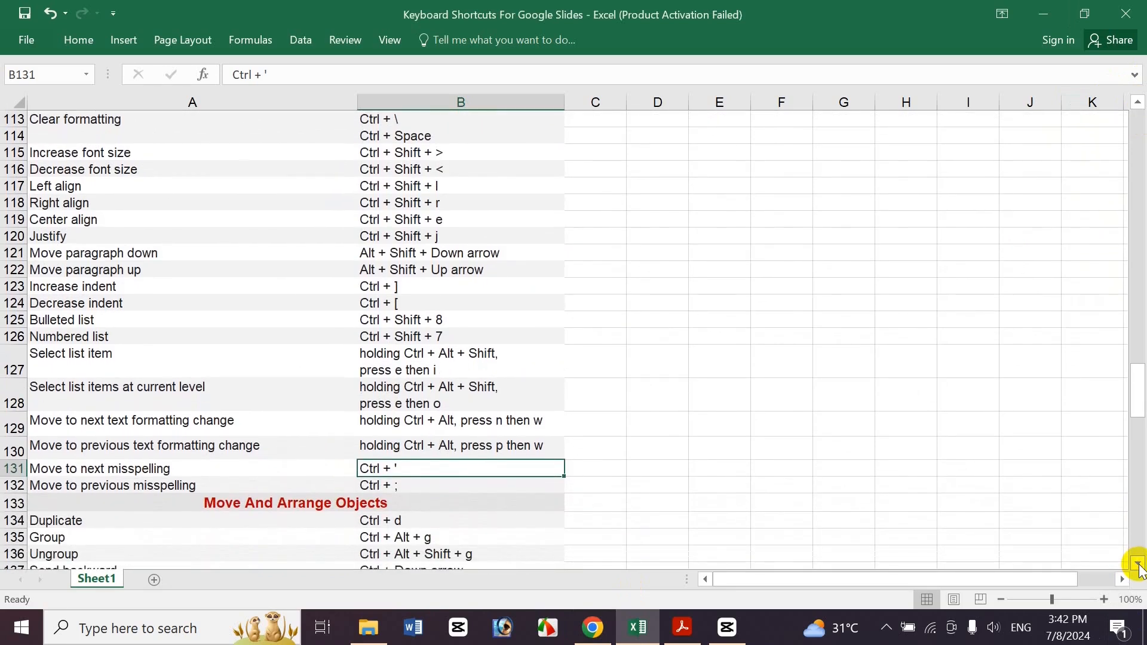
pyautogui.click(1138, 566)
pyautogui.click(1138, 566)
pyautogui.click(1138, 567)
pyautogui.click(1138, 567)
pyautogui.click(1138, 566)
pyautogui.click(1138, 566)
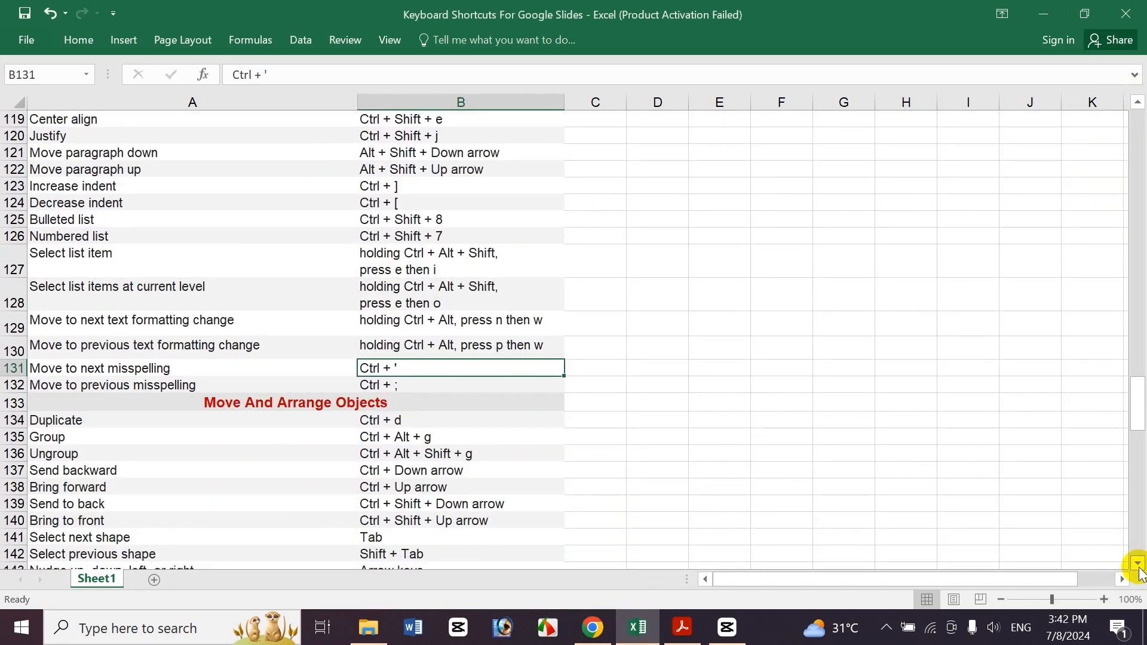
pyautogui.click(1139, 567)
pyautogui.click(1138, 564)
pyautogui.moveTo(1138, 565); pyautogui.dragTo(1138, 564)
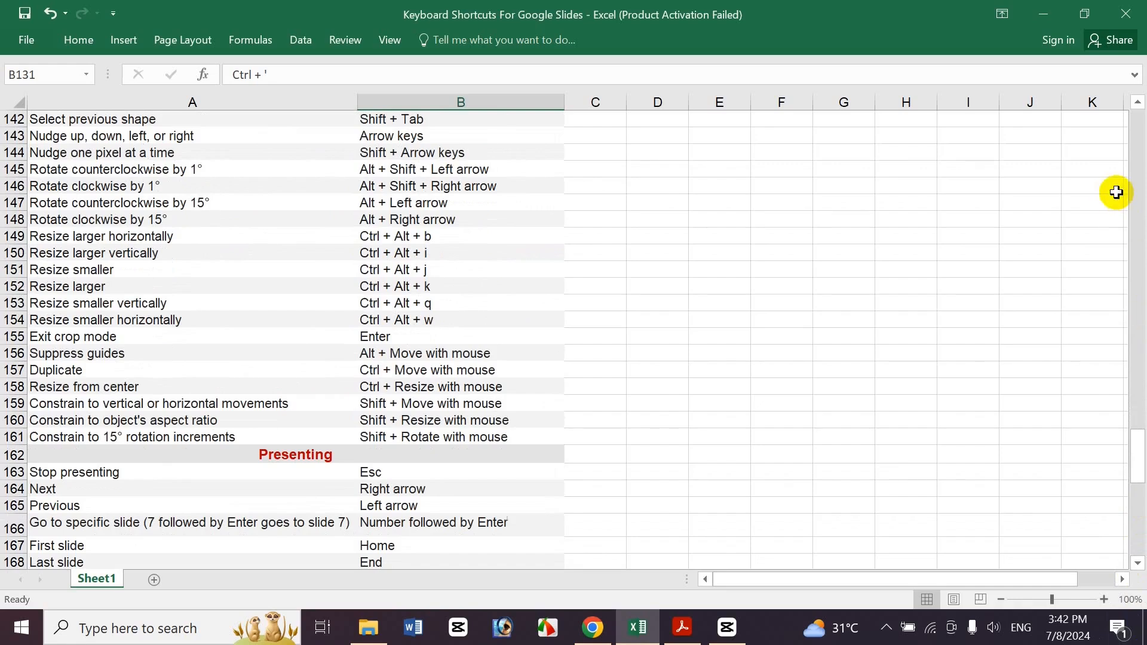
pyautogui.moveTo(1132, 103); pyautogui.dragTo(1134, 104)
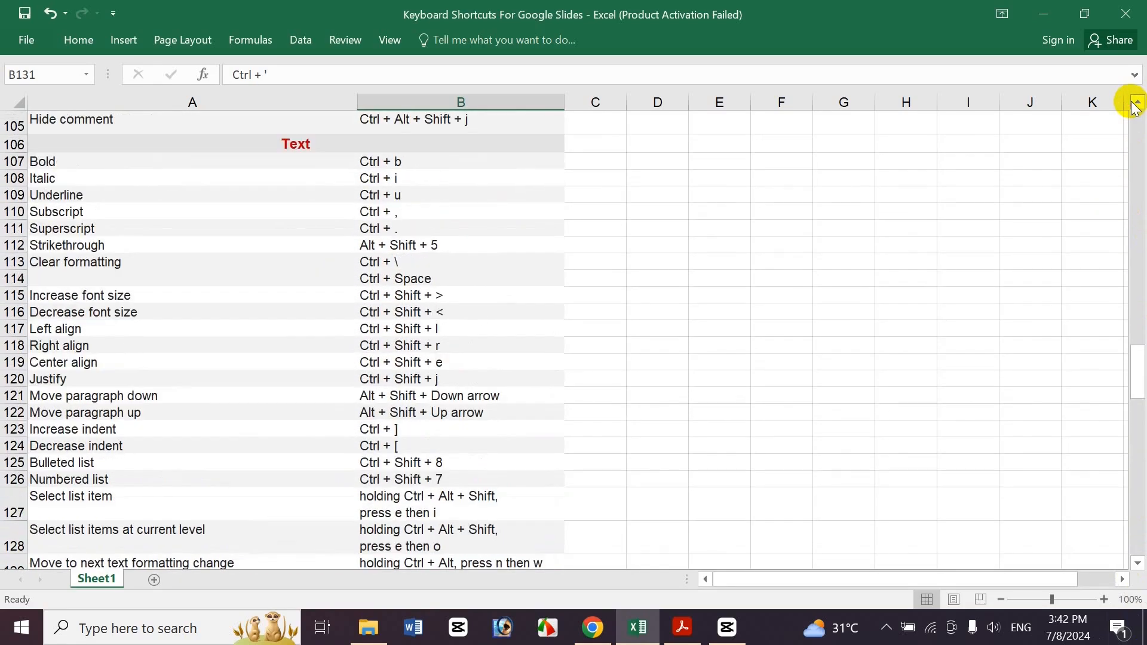
# Step: Show the PDF title page for Move And Arrange Objects, and view both sample slides in the Google Slides presentation with pictures and shapes
pyautogui.click(682, 628)
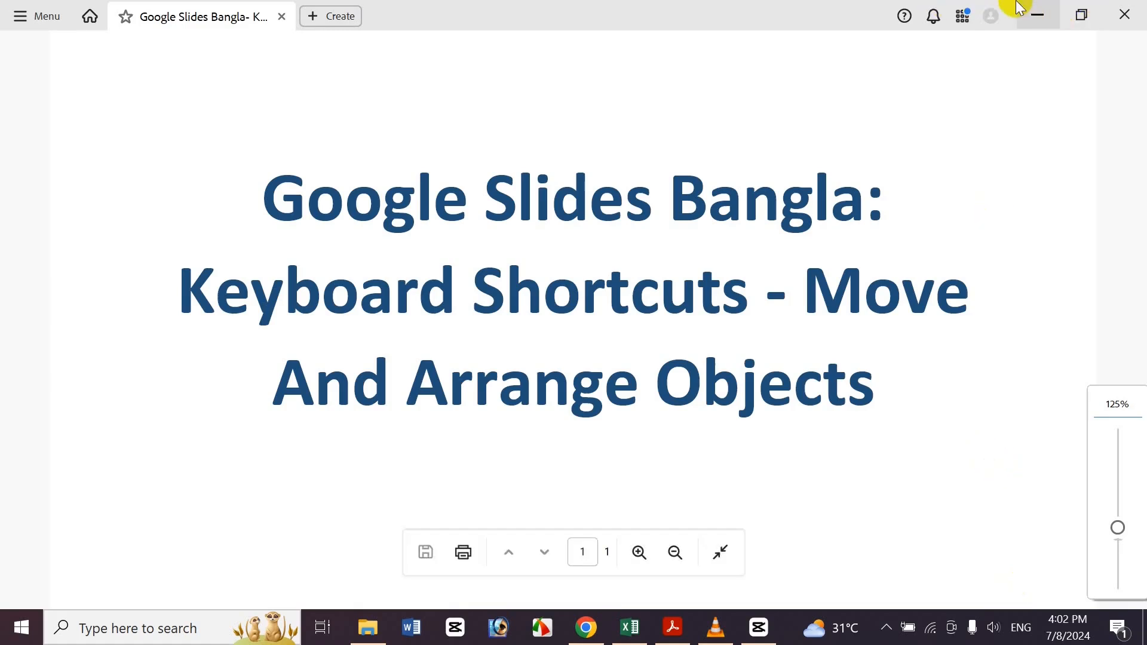
pyautogui.click(1036, 12)
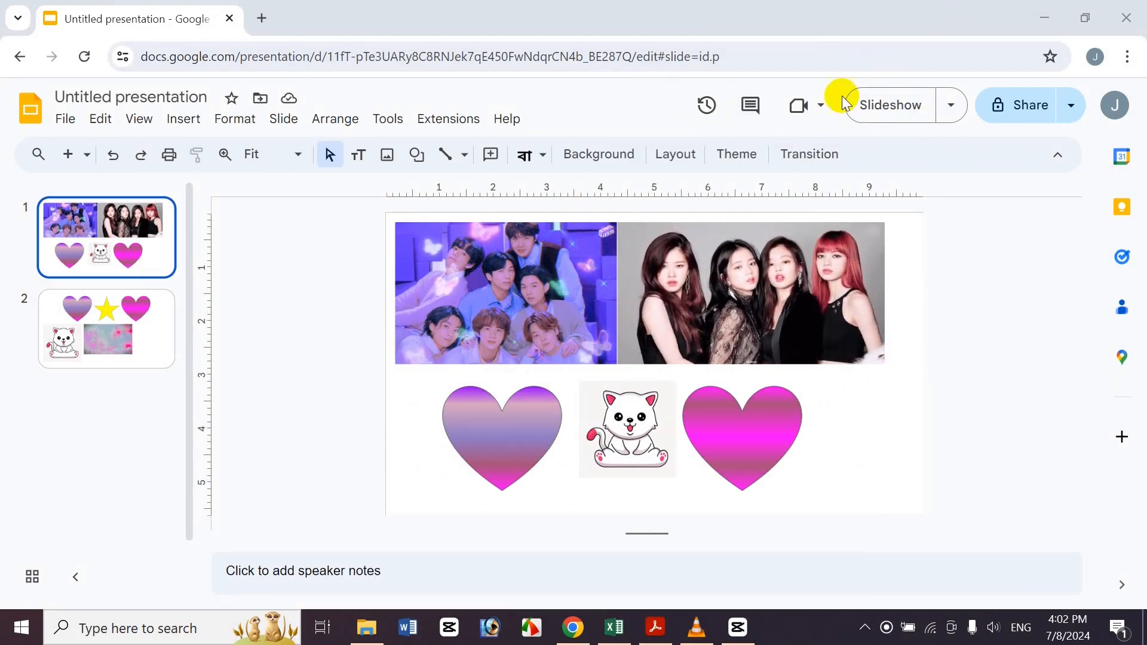
pyautogui.click(102, 325)
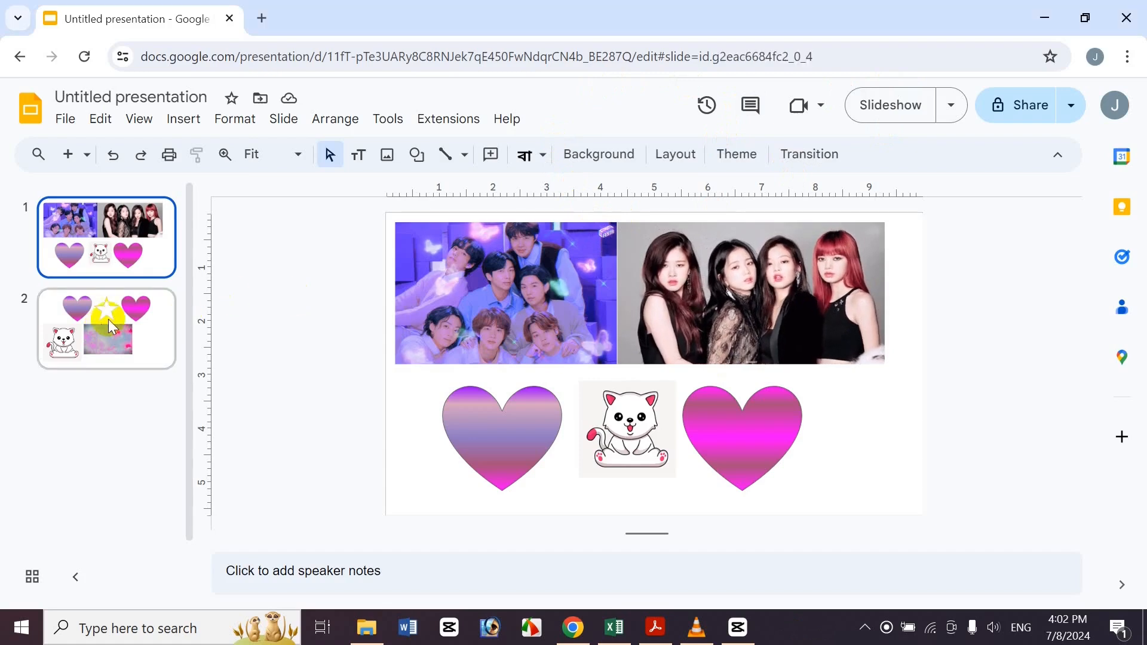
pyautogui.click(157, 218)
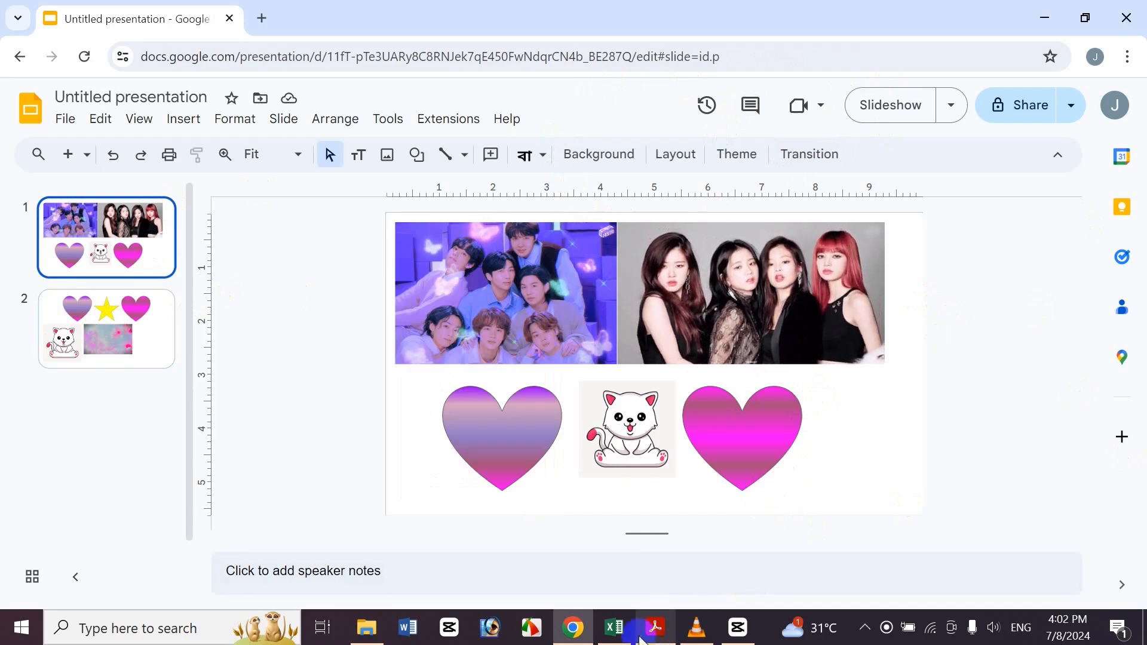
# Step: Switch to the Excel list and review the Move And Arrange Objects shortcuts
pyautogui.click(615, 627)
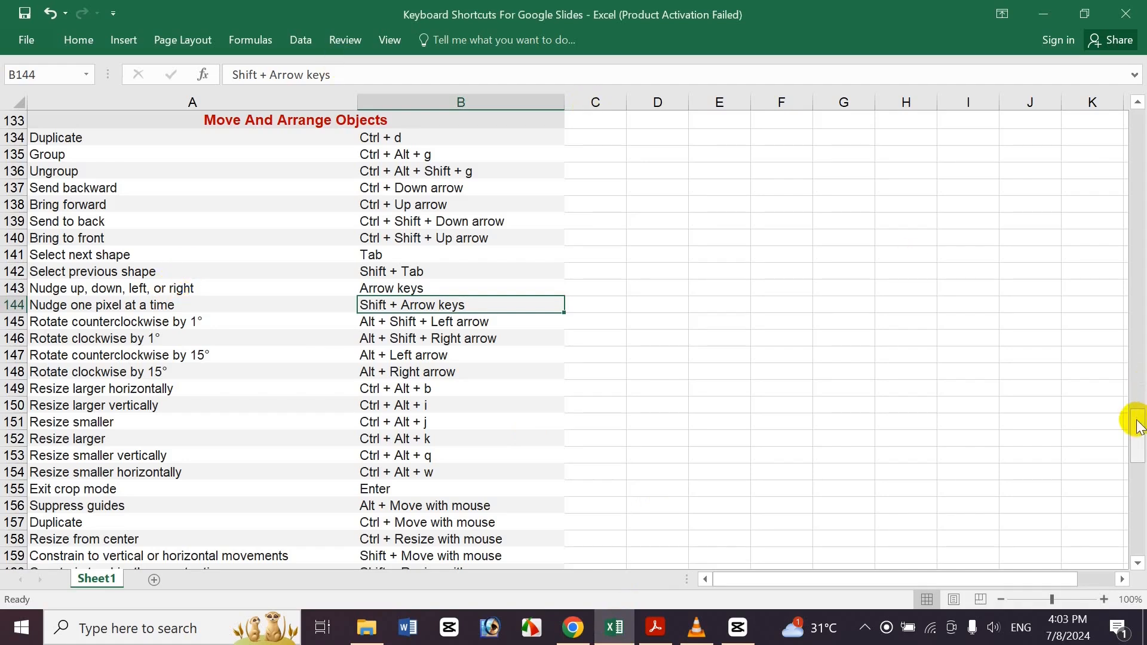
pyautogui.moveTo(1138, 429)
pyautogui.mouseDown()
pyautogui.moveTo(1141, 239)
pyautogui.moveTo(1141, 426)
pyautogui.mouseUp()
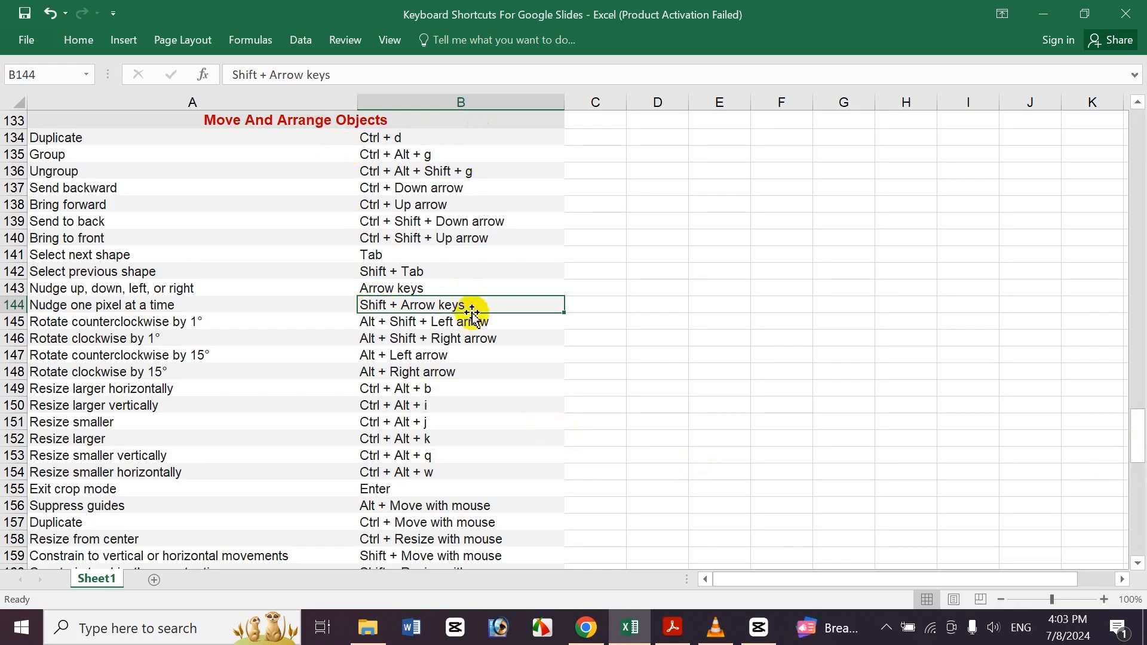
# Step: Back in Google Slides, duplicate slide 1's purple group picture, move the copy below the original over the cat, and delete the copy
pyautogui.click(585, 627)
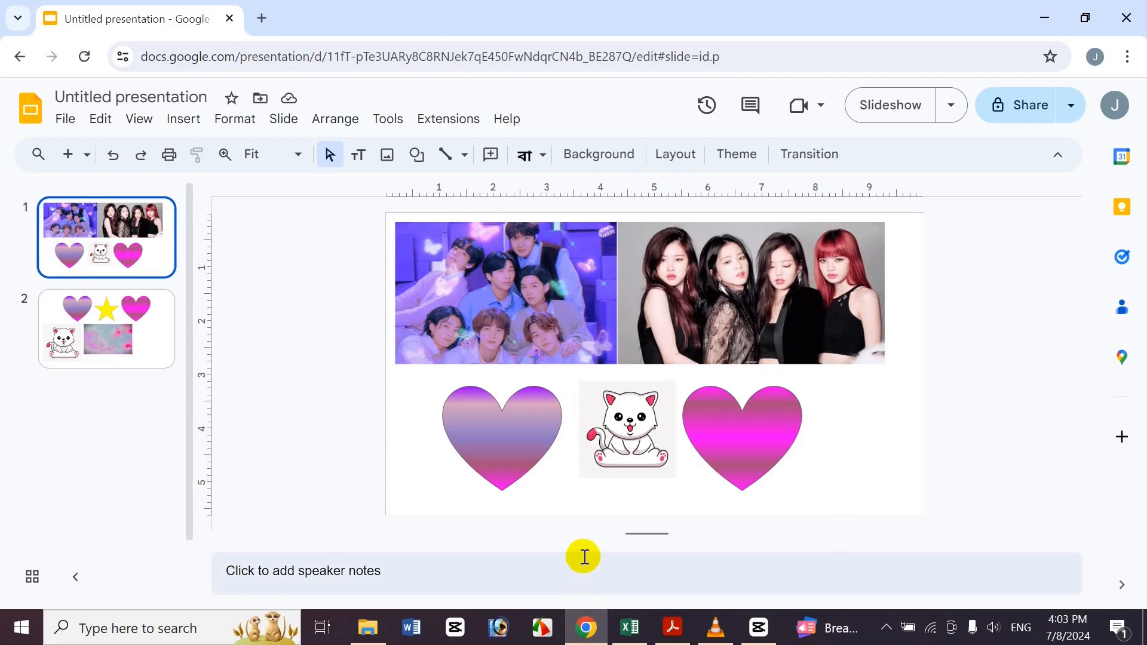
pyautogui.click(545, 285)
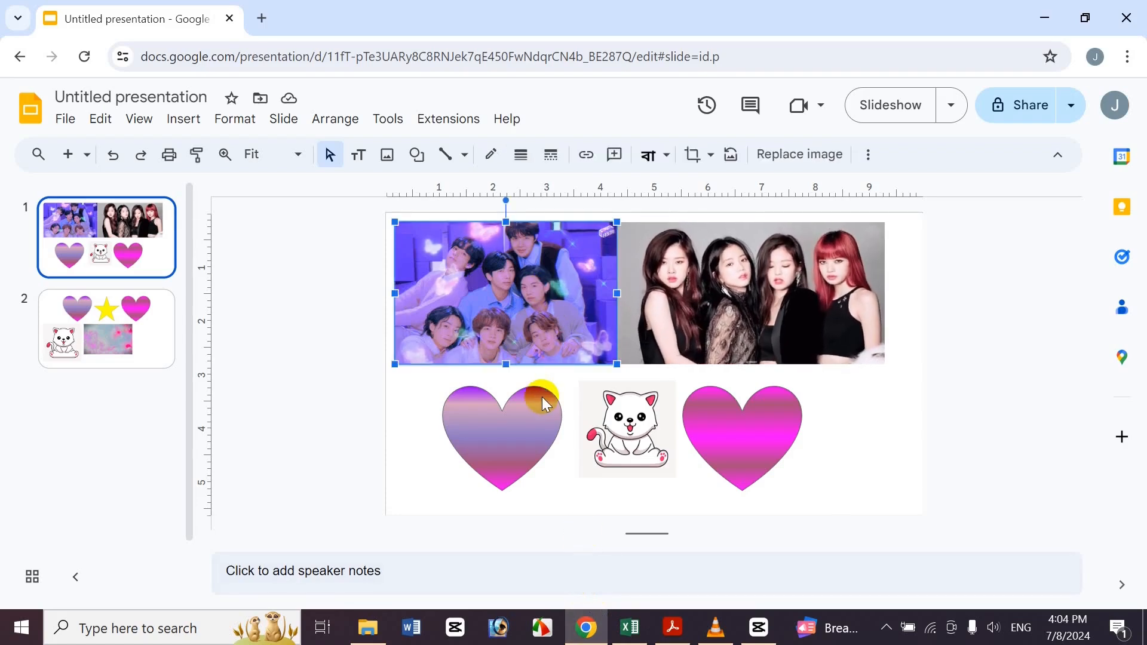
pyautogui.hotkey('ctrl', 'd')
pyautogui.moveTo(545, 358); pyautogui.dragTo(618, 475)
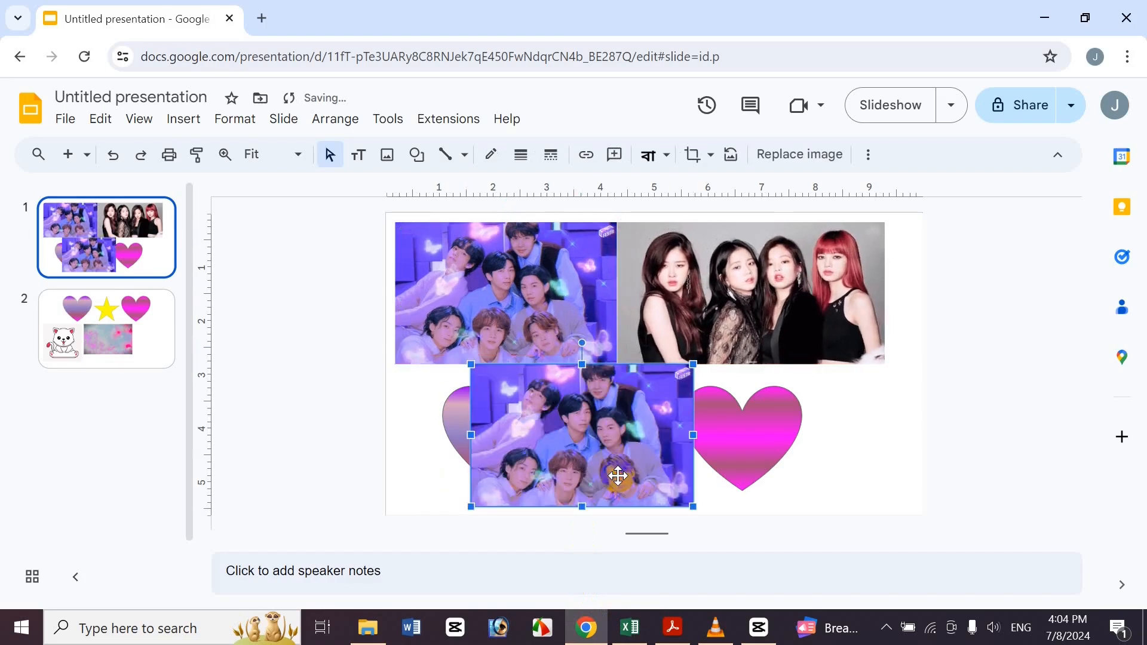
pyautogui.press('Delete')
# Step: Duplicate slide 1's picture of the four women, move the copy down over the lower shapes, and delete the copy
pyautogui.click(730, 302)
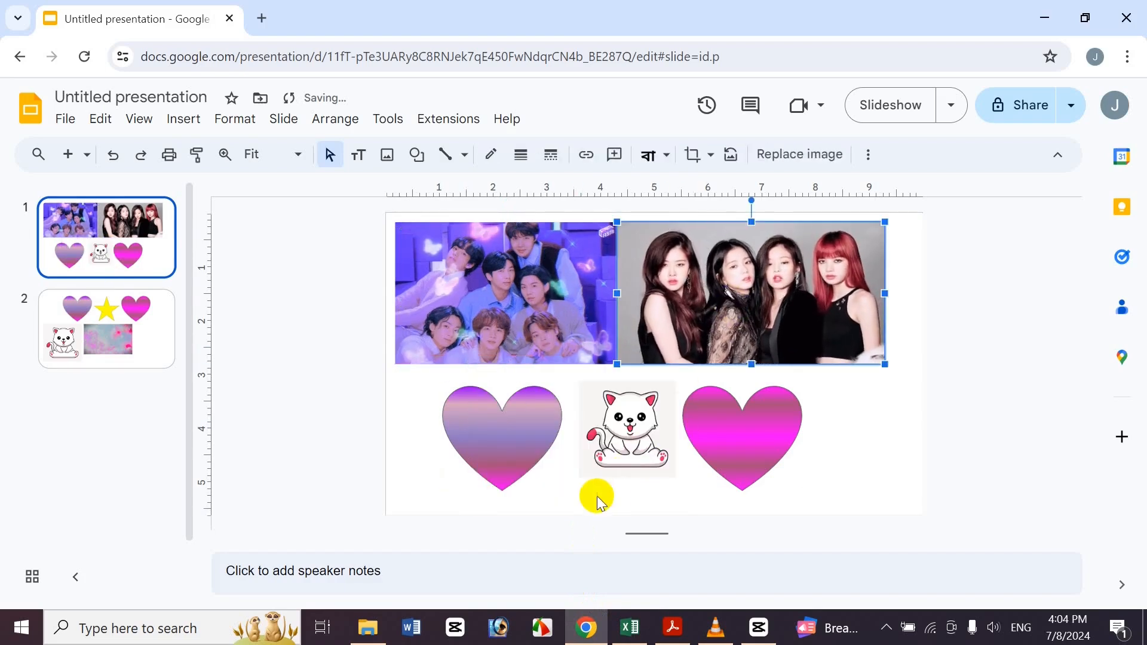
pyautogui.hotkey('ctrl', 'd')
pyautogui.moveTo(668, 325); pyautogui.dragTo(614, 372)
pyautogui.press('Delete')
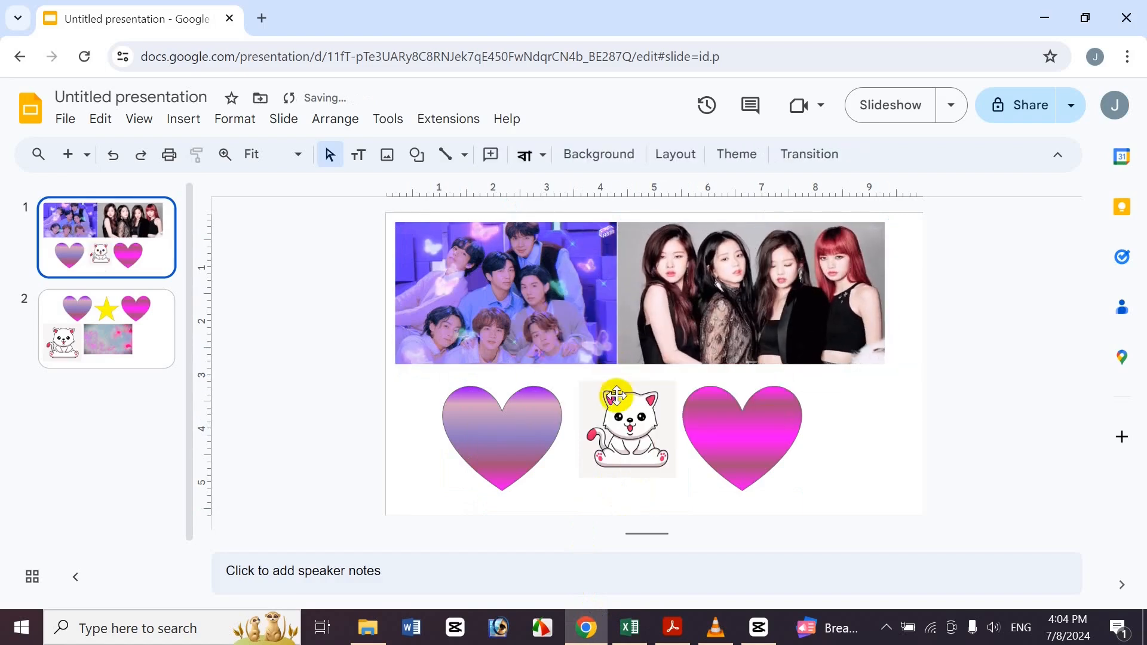
# Step: Duplicate the blue-purple heart on slide 1, move the copy over the pictures above, and delete the copy
pyautogui.click(530, 434)
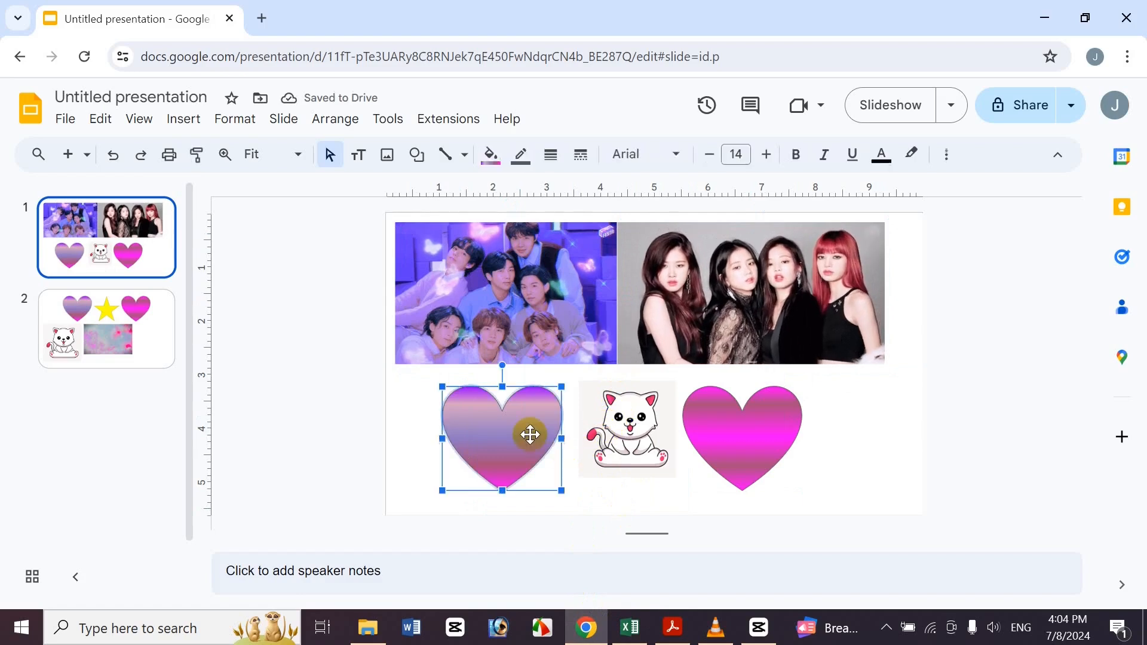
pyautogui.hotkey('ctrl', 'd')
pyautogui.moveTo(530, 435); pyautogui.dragTo(734, 274)
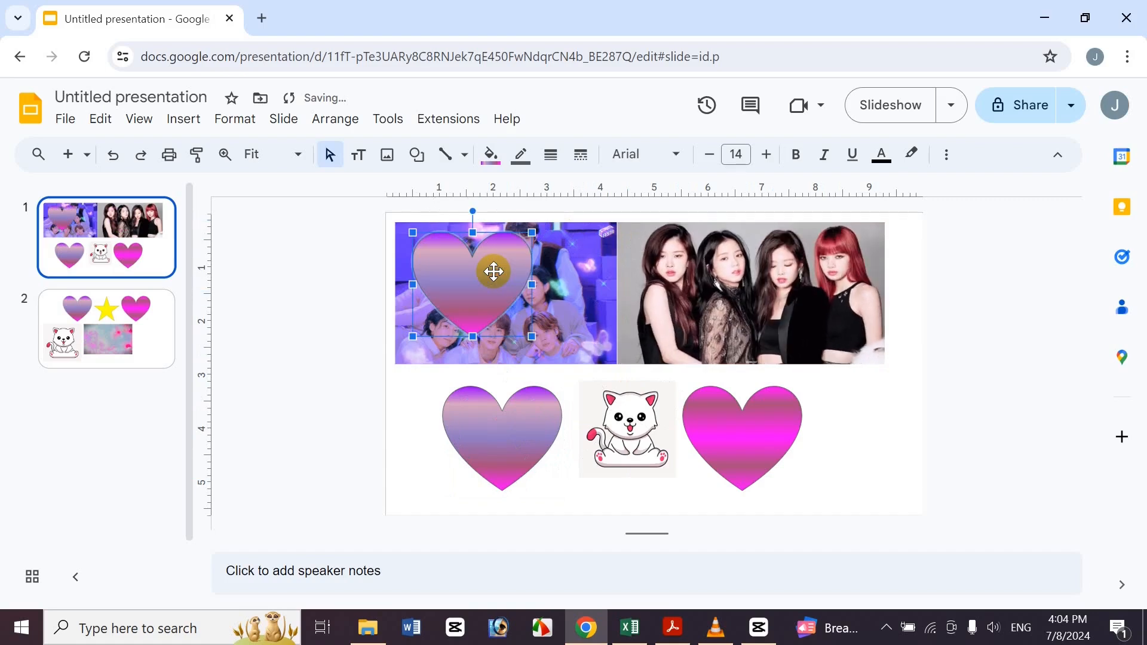
pyautogui.press('Delete')
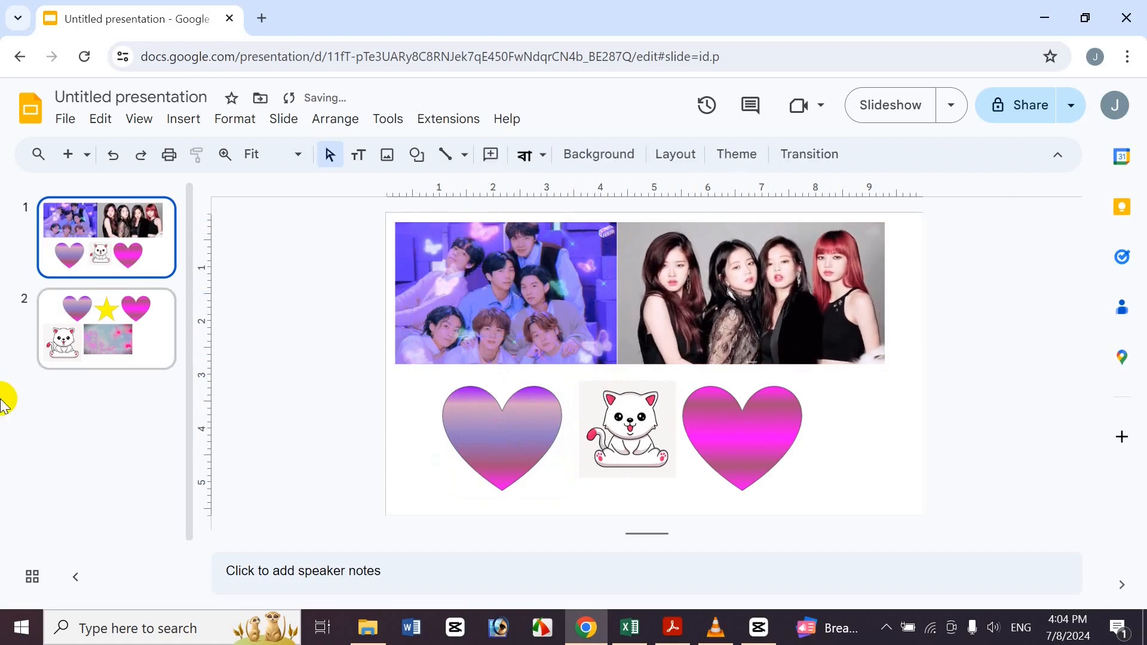
# Step: Duplicate slide 2, undo the duplication, and return to slide 1
pyautogui.click(111, 315)
pyautogui.hotkey('ctrl', 'd')
pyautogui.hotkey('ctrl', 'z')
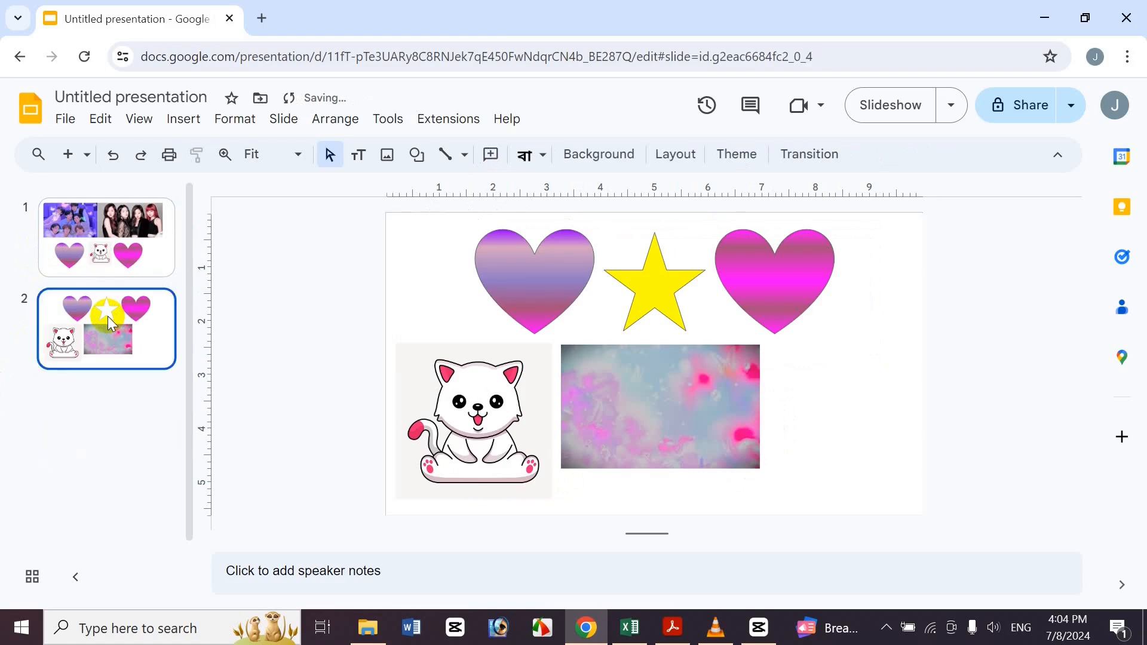
pyautogui.click(149, 269)
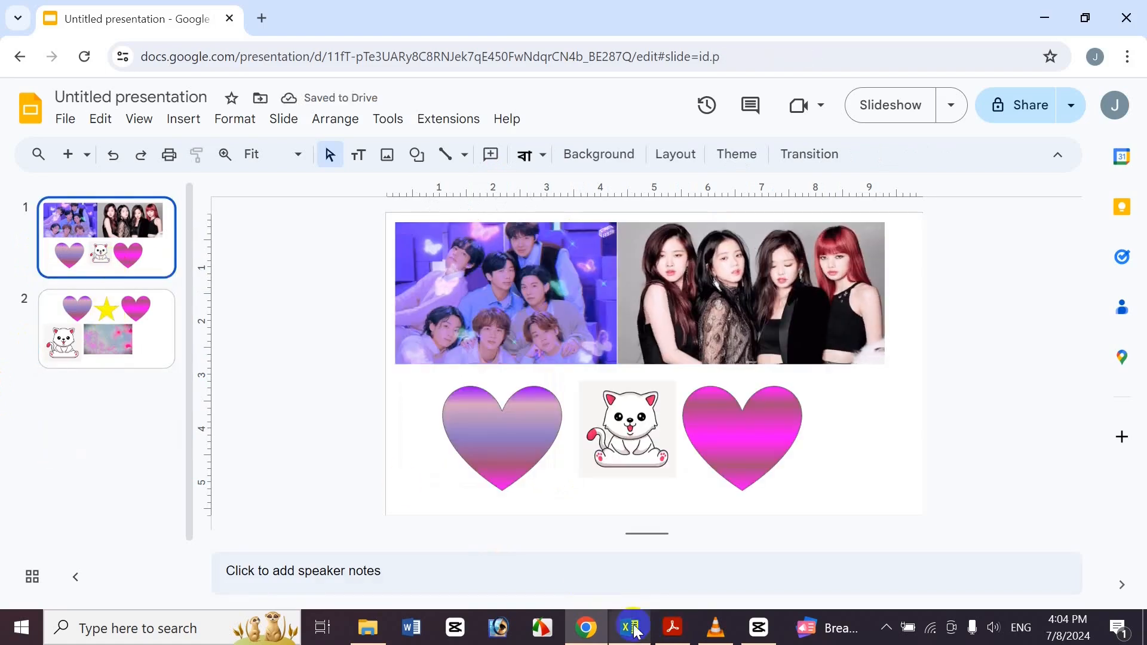
# Step: Switch to the Excel list and review the Group and Ungroup shortcuts
pyautogui.click(632, 627)
pyautogui.click(454, 150)
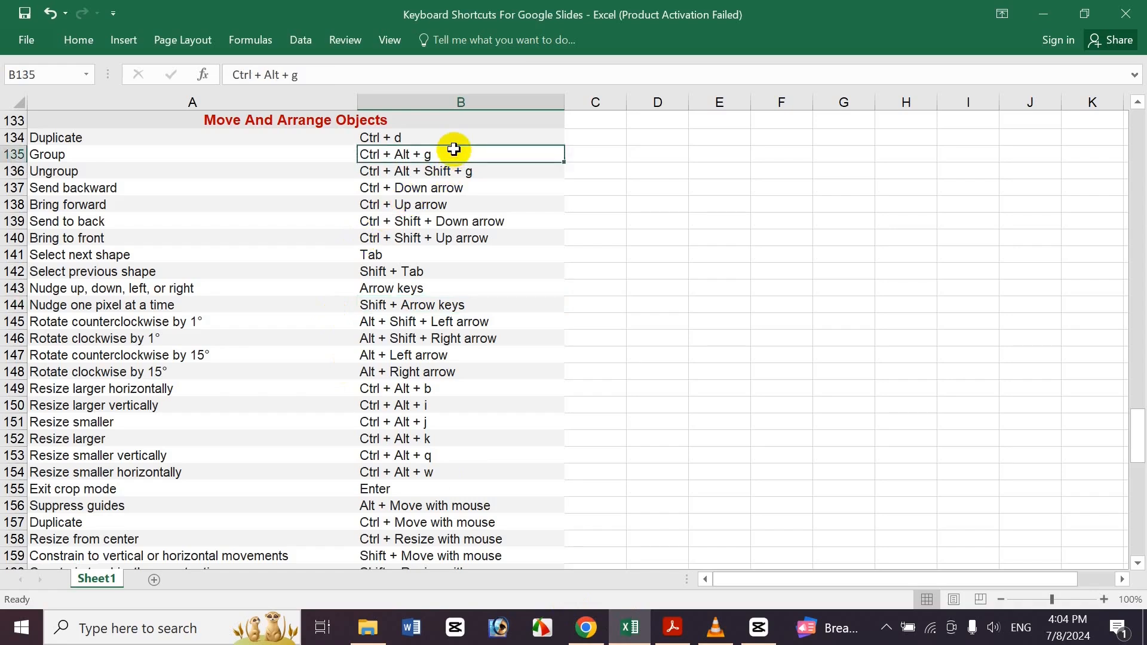
pyautogui.click(421, 182)
pyautogui.click(433, 156)
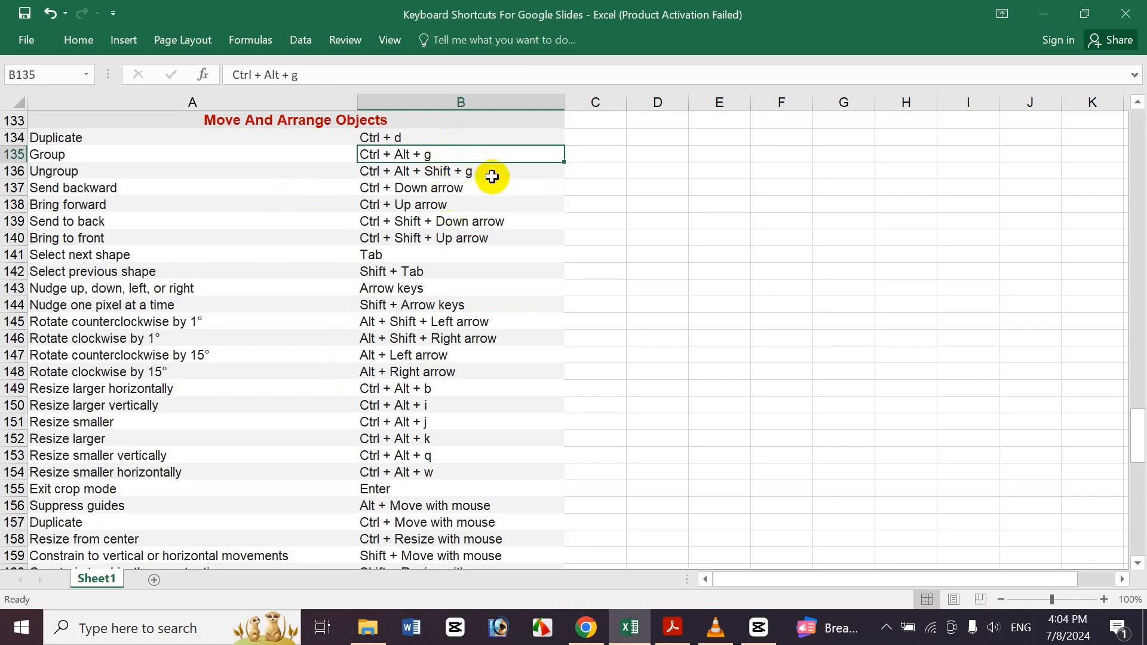
# Step: Switch to Google Slides and group the two pictures in the upper row of slide 1
pyautogui.click(573, 618)
pyautogui.click(522, 324)
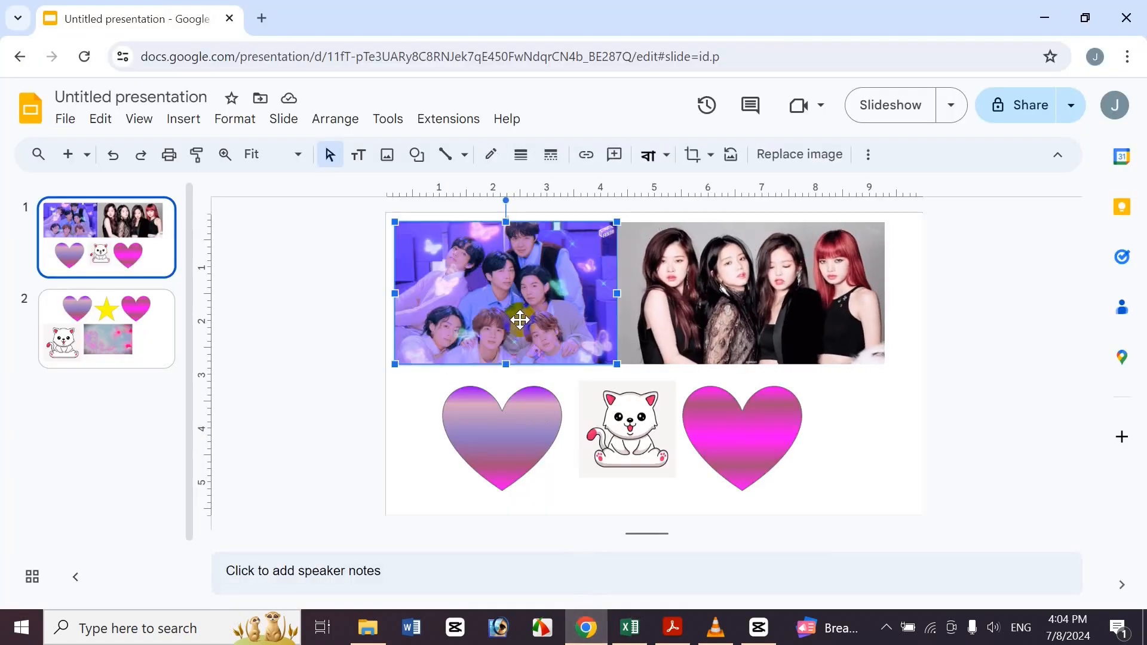
pyautogui.keyDown('shift'); pyautogui.click(701, 295); pyautogui.keyUp('shift')
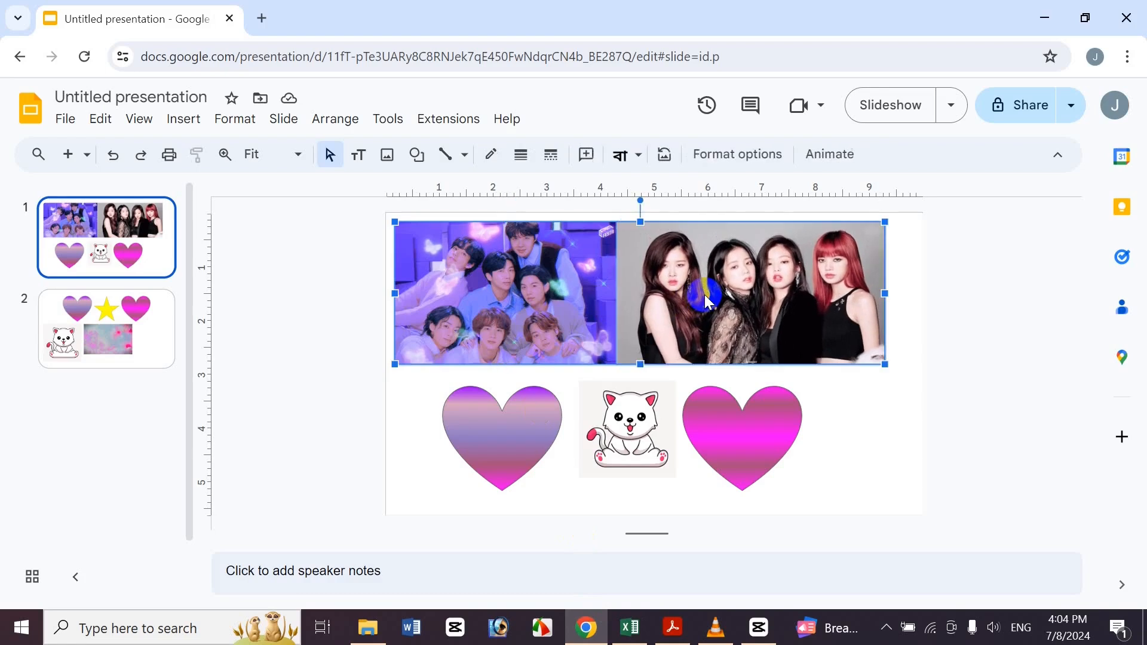
pyautogui.keyDown('shift'); pyautogui.click(707, 429); pyautogui.keyUp('shift')
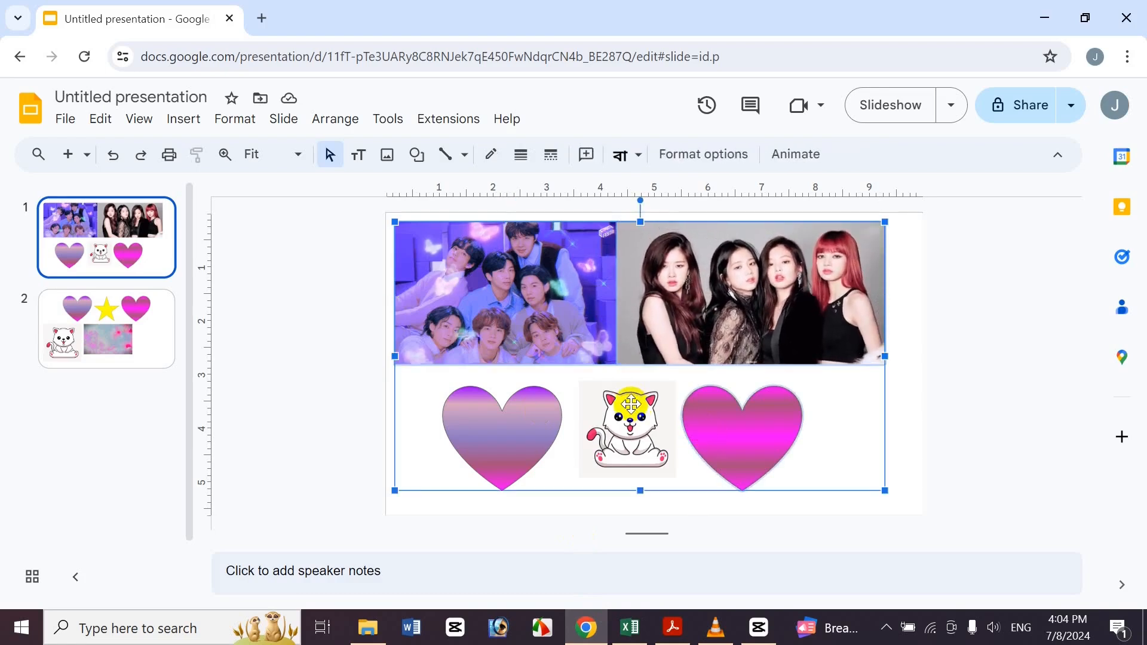
pyautogui.click(343, 411)
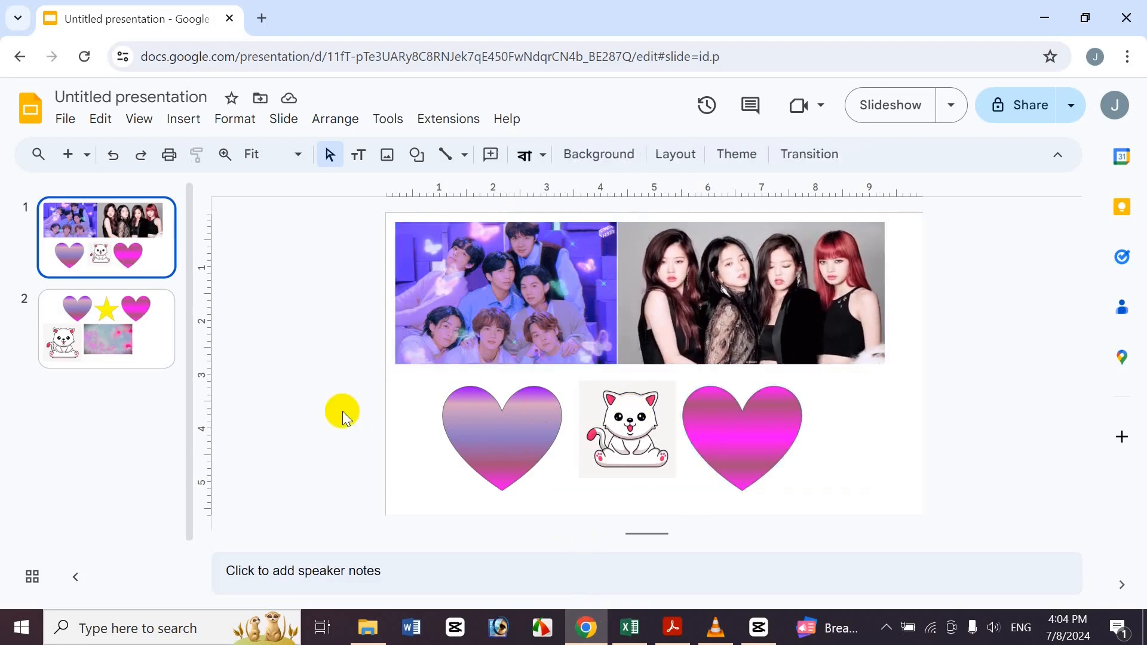
pyautogui.click(467, 329)
pyautogui.keyDown('shift'); pyautogui.click(690, 288); pyautogui.keyUp('shift')
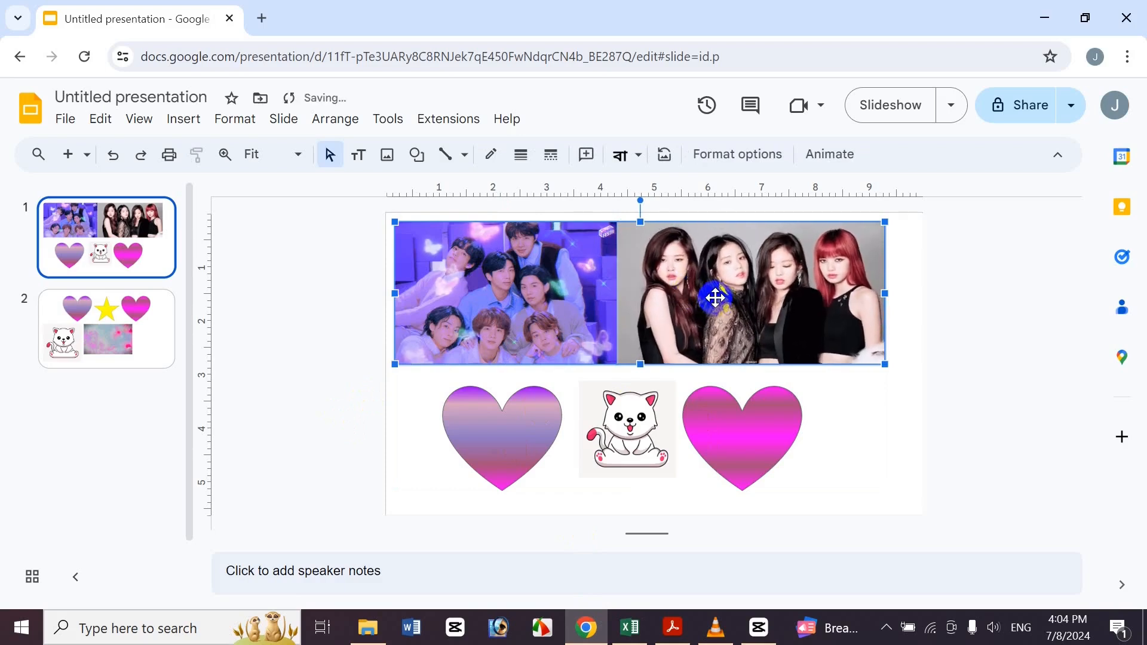
# Step: Try moving the grouped pictures down over the hearts, undo that move, and stretch the group slightly wider
pyautogui.moveTo(715, 297); pyautogui.dragTo(611, 435)
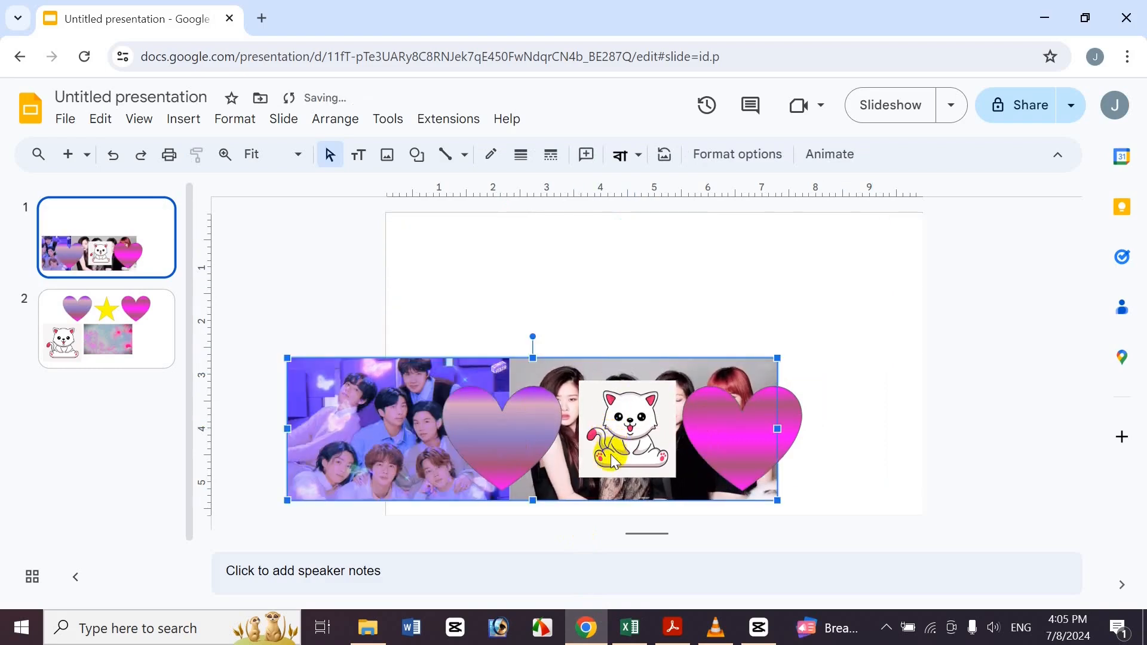
pyautogui.hotkey('ctrl', 'z')
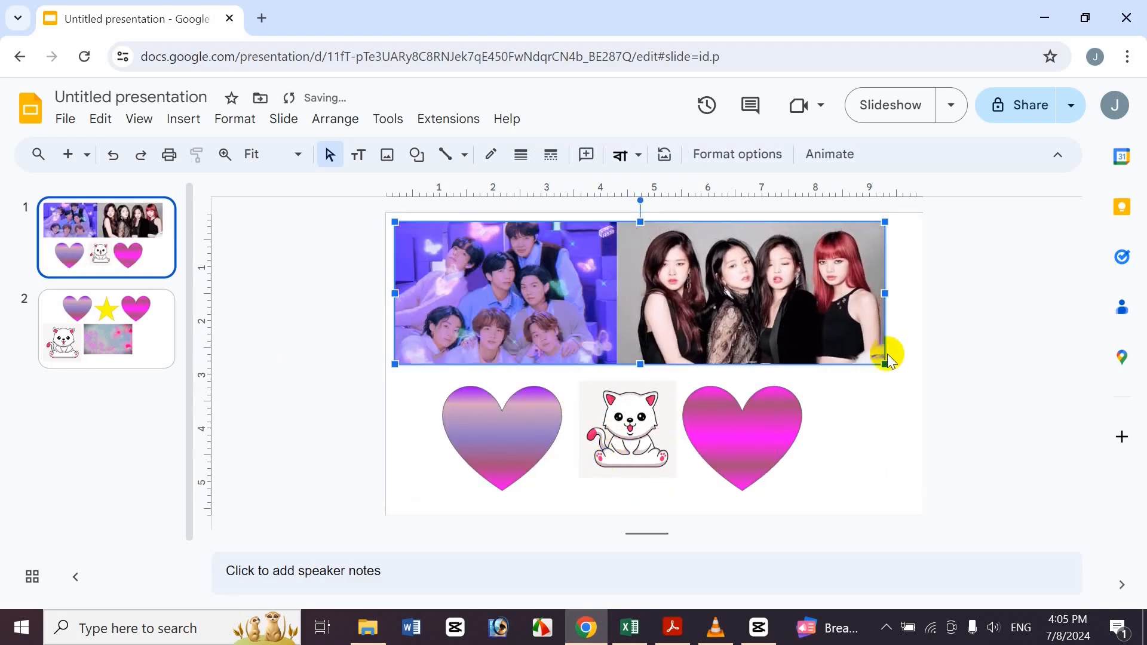
pyautogui.moveTo(885, 364); pyautogui.dragTo(896, 376)
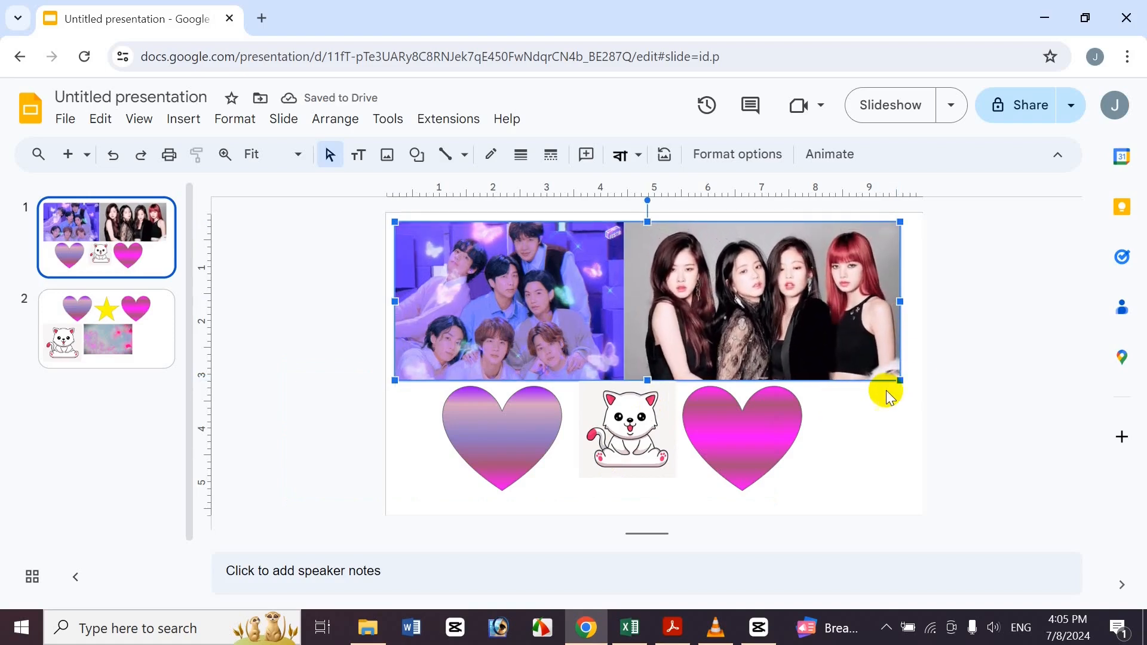
pyautogui.moveTo(902, 378); pyautogui.dragTo(903, 366)
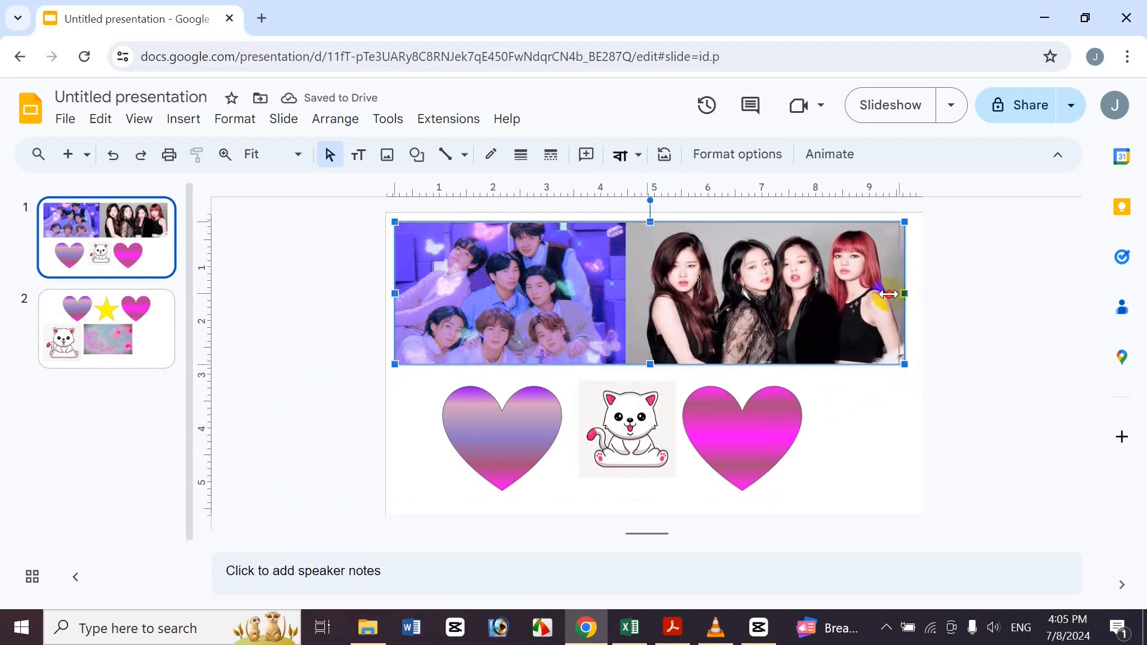
pyautogui.moveTo(905, 295); pyautogui.dragTo(895, 297)
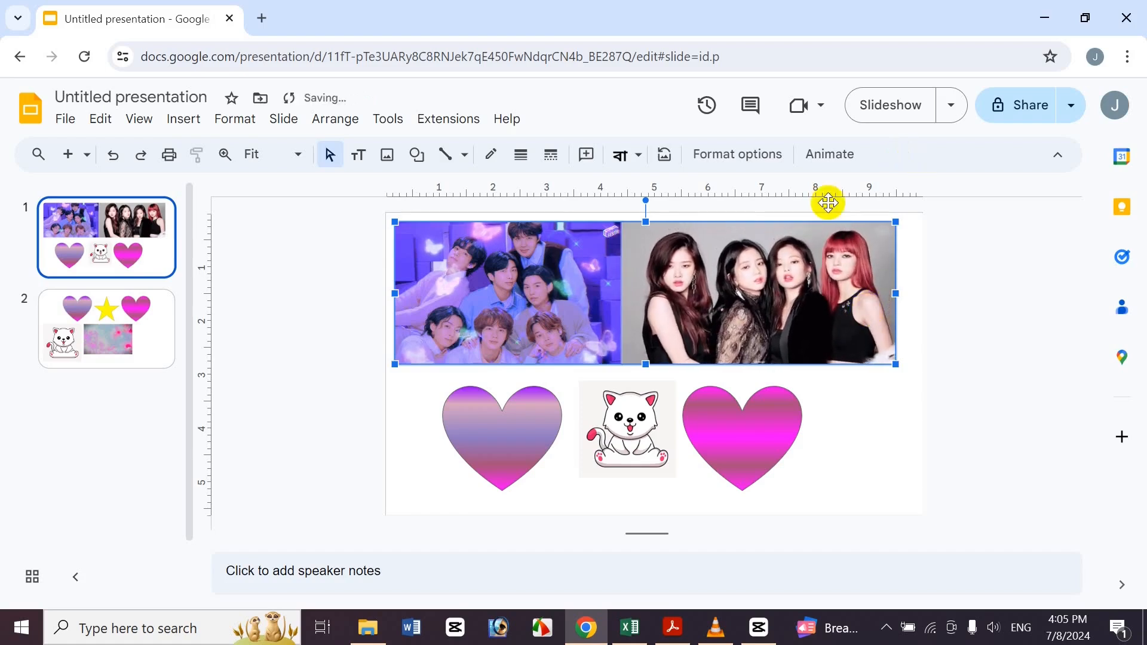
# Step: Ungroup the two pictures, try moving each one separately, and undo both moves
pyautogui.click(284, 429)
pyautogui.moveTo(481, 308); pyautogui.dragTo(406, 306)
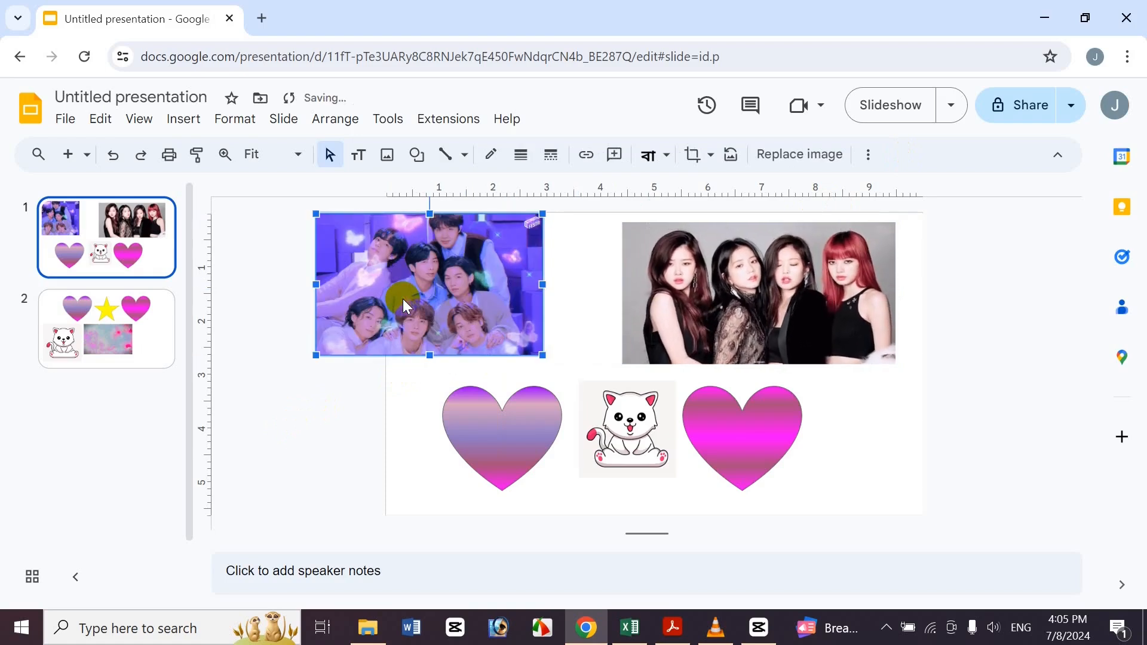
pyautogui.hotkey('ctrl', 'z')
pyautogui.moveTo(706, 295); pyautogui.dragTo(848, 304)
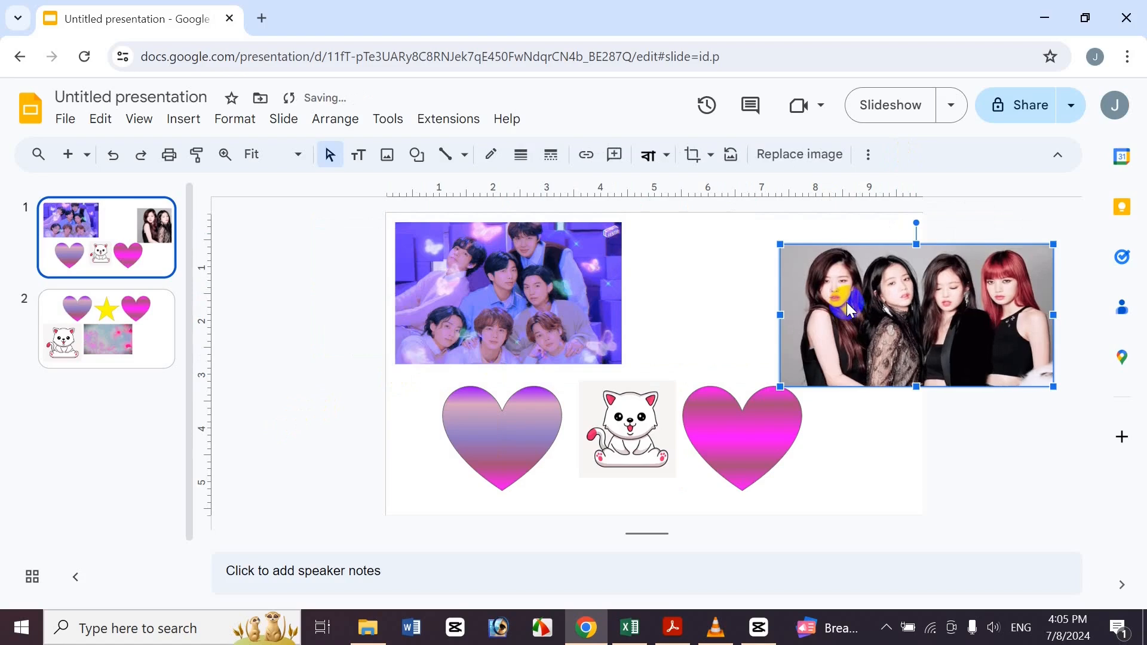
pyautogui.hotkey('ctrl', 'z')
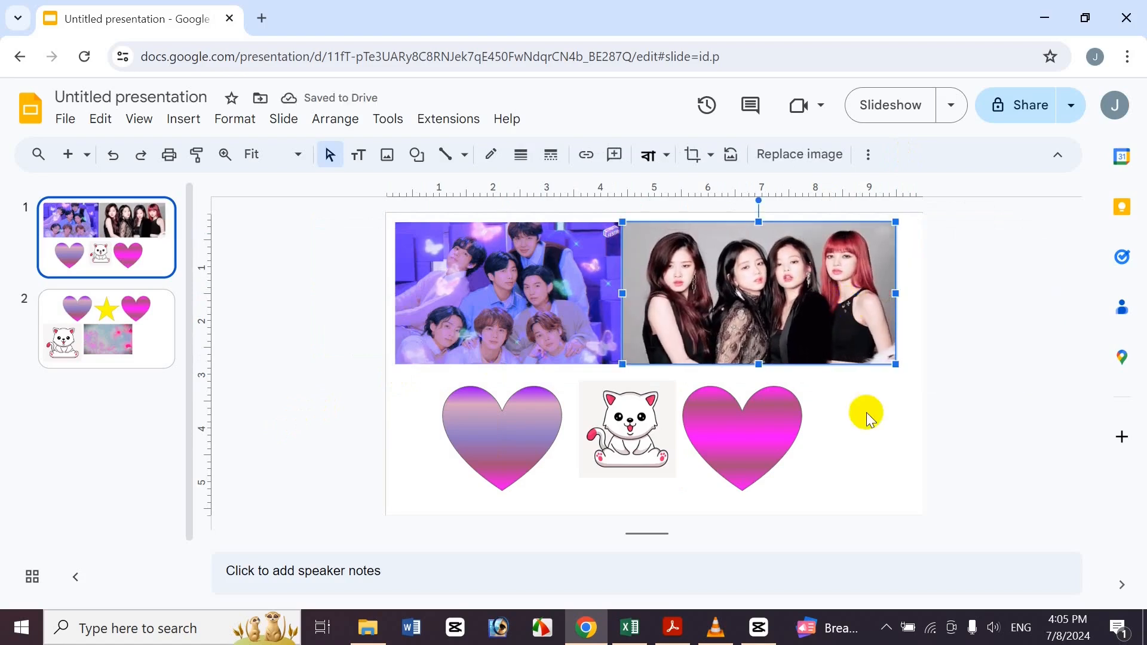
pyautogui.click(845, 435)
# Step: Switch to the Excel list and review the Send backward, Bring forward, Send to back and Bring to front shortcuts
pyautogui.click(630, 627)
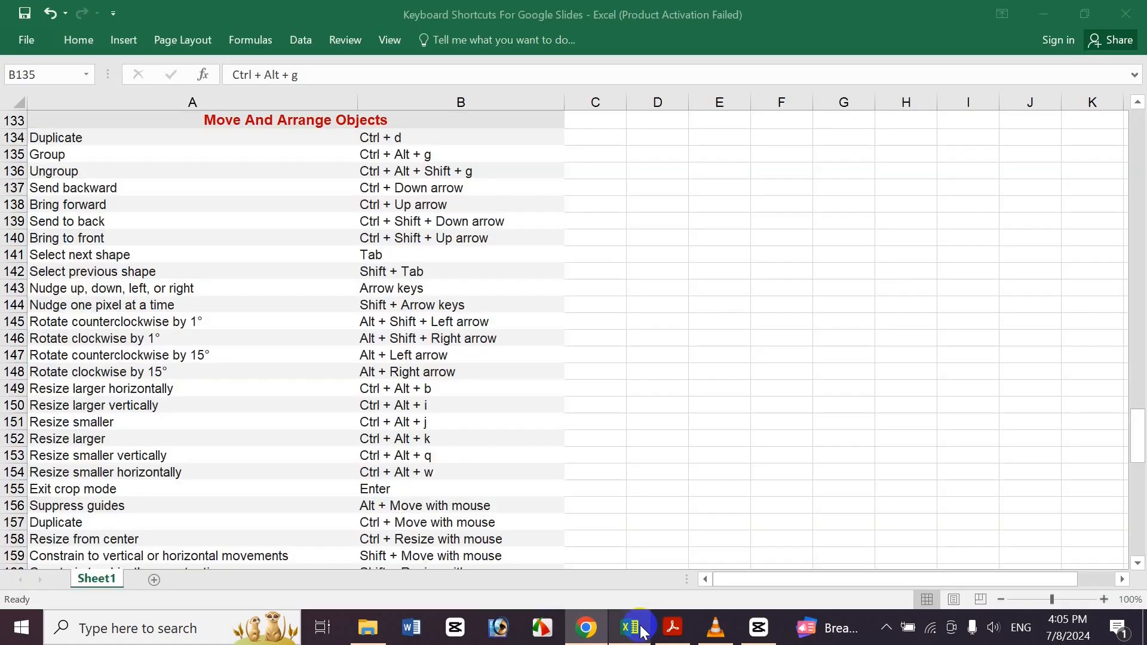
pyautogui.click(475, 192)
pyautogui.click(476, 208)
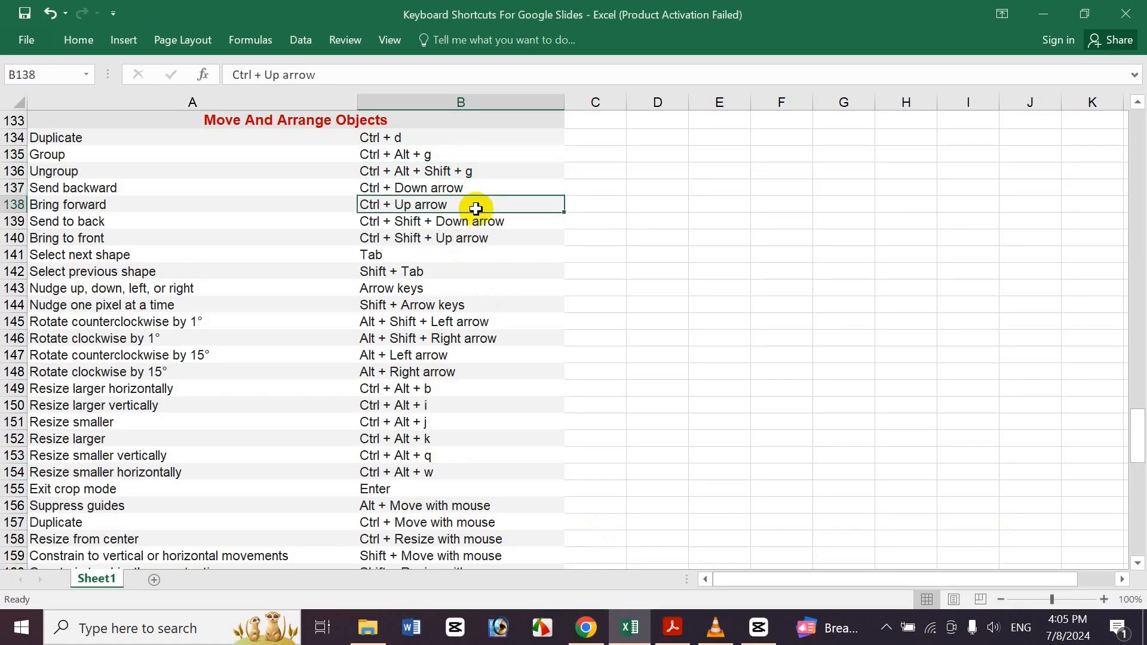
pyautogui.click(476, 235)
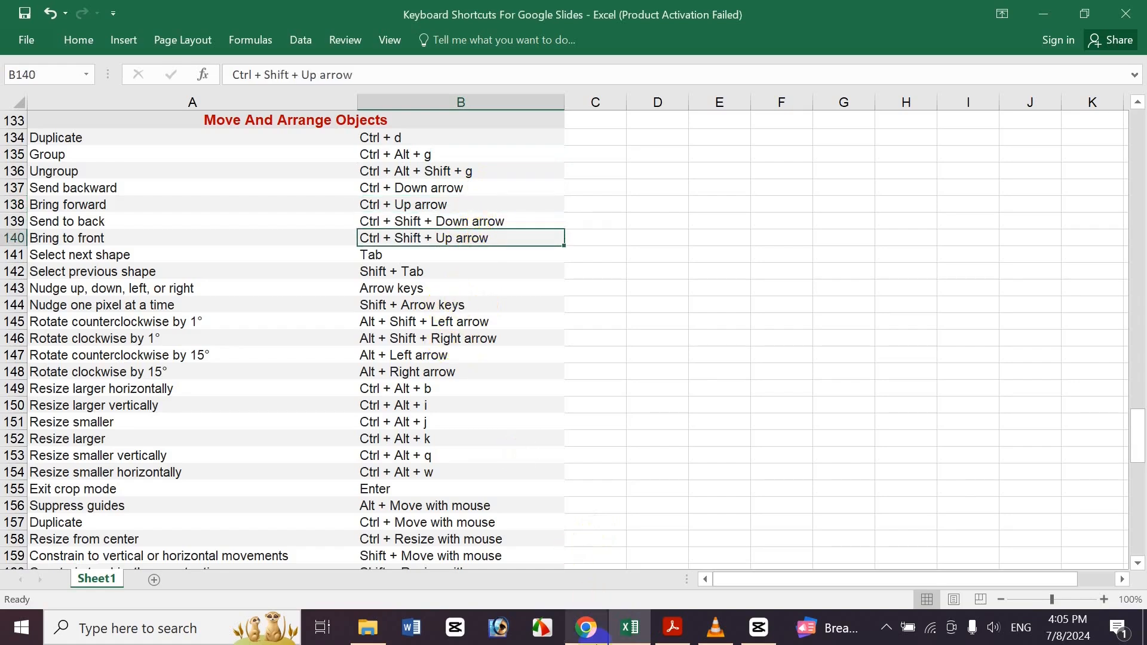
# Step: Switch to Google Slides and copy the two hearts and the yellow star on slide 2
pyautogui.moveTo(592, 633)
pyautogui.click(598, 549)
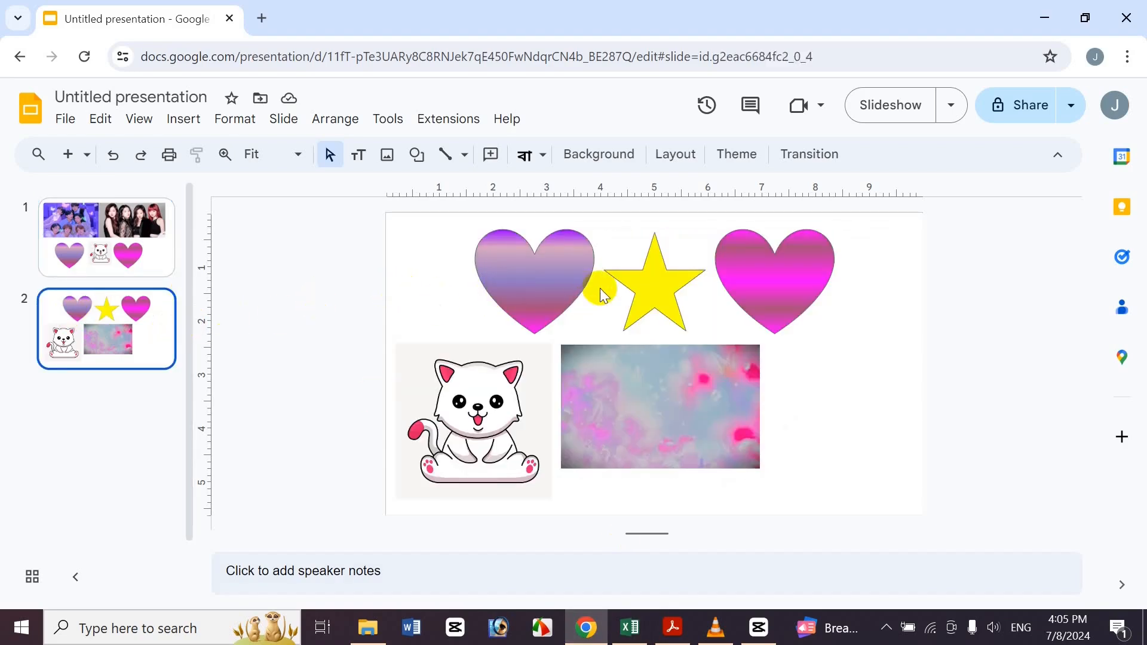
pyautogui.click(578, 287)
pyautogui.keyDown('shift'); pyautogui.click(749, 269); pyautogui.keyUp('shift')
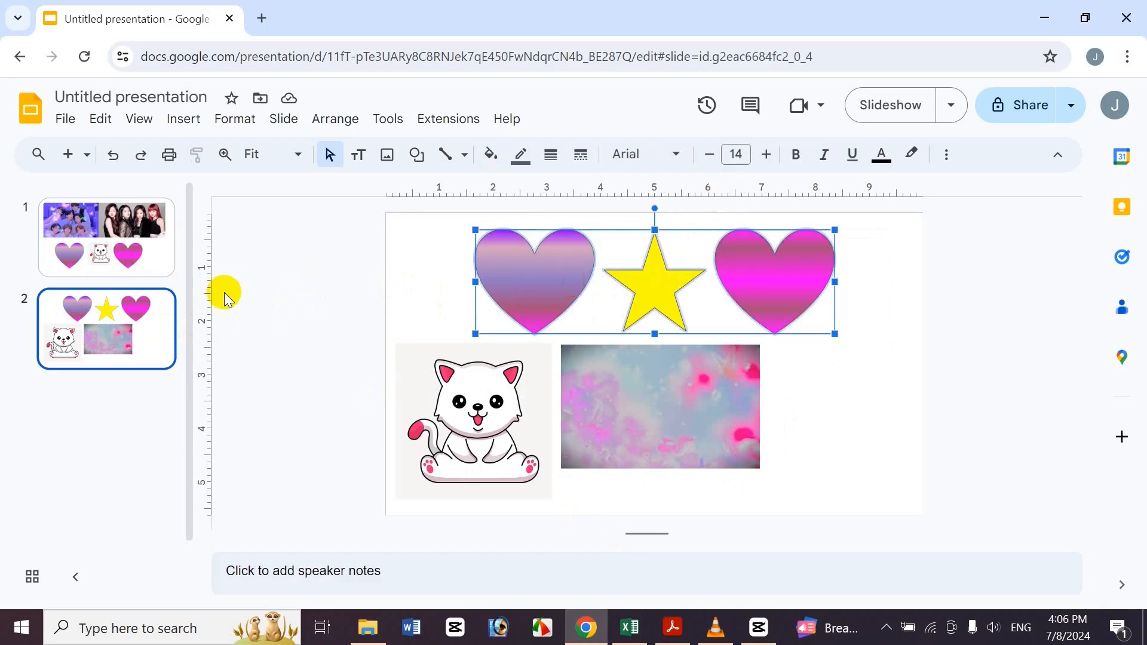
# Step: Add a new slide after slide 2, remove its title and text placeholders, and paste the copied hearts and star
pyautogui.click(42, 336)
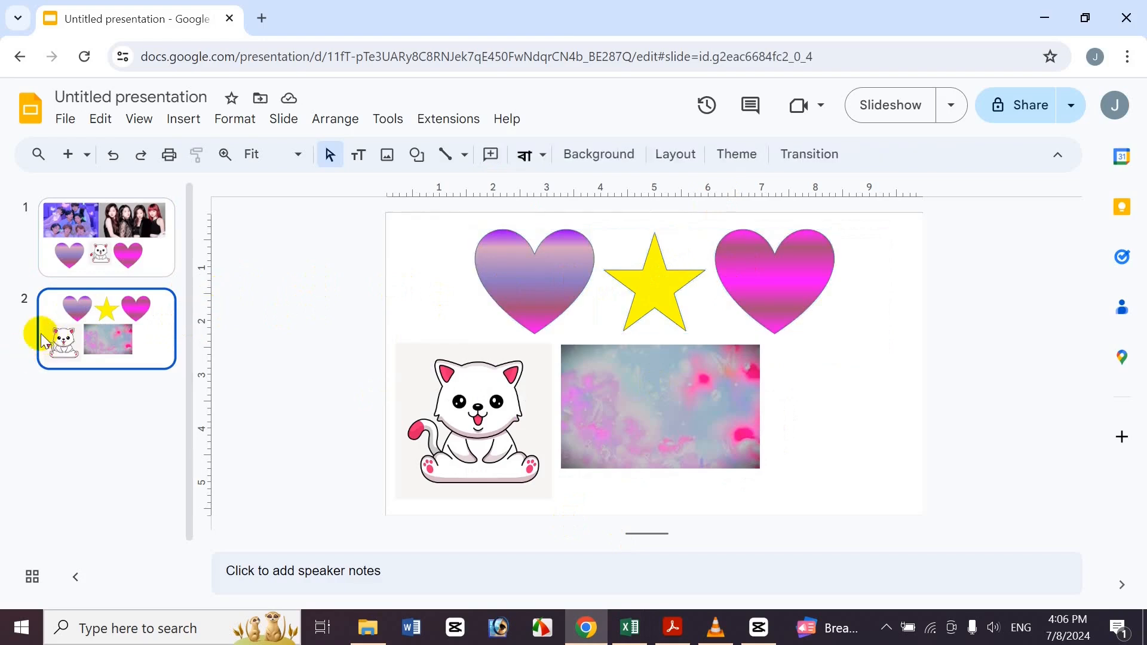
pyautogui.press('Return')
pyautogui.click(448, 230)
pyautogui.hotkey('ctrl', 'a')
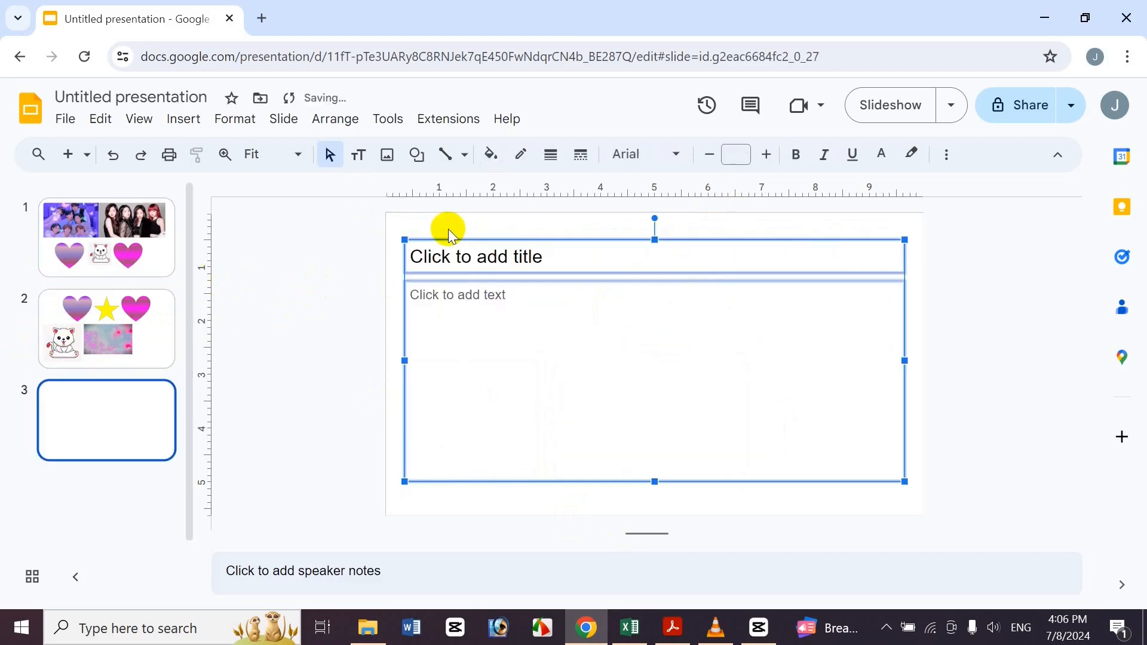
pyautogui.press('Delete')
pyautogui.hotkey('ctrl', 'v')
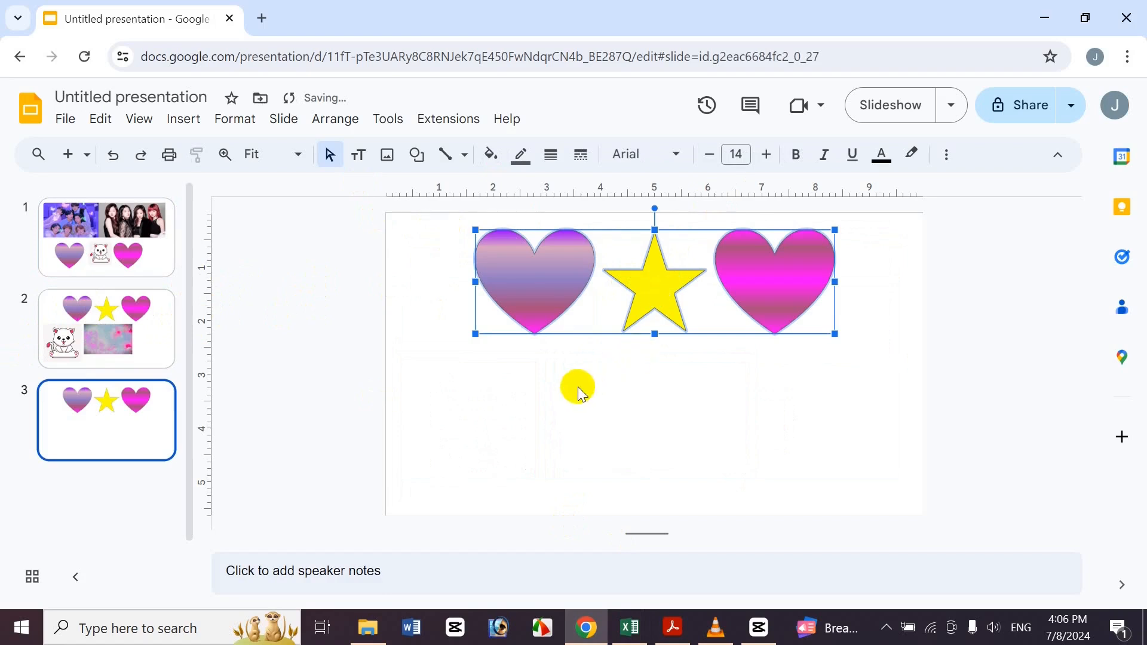
# Step: Arrange slide 3's shapes as an overlapping diagonal: blue-purple heart upper left, magenta heart over it, and yellow star at the lower end
pyautogui.click(578, 386)
pyautogui.click(522, 288)
pyautogui.moveTo(522, 288); pyautogui.dragTo(532, 390)
pyautogui.moveTo(794, 280); pyautogui.dragTo(633, 415)
pyautogui.click(500, 366)
pyautogui.moveTo(500, 366); pyautogui.dragTo(425, 255)
pyautogui.moveTo(594, 392); pyautogui.dragTo(475, 276)
pyautogui.moveTo(654, 284); pyautogui.dragTo(541, 352)
# Step: Bring the blue-purple heart on slide 3 to the front, and send it to the back again
pyautogui.click(427, 247)
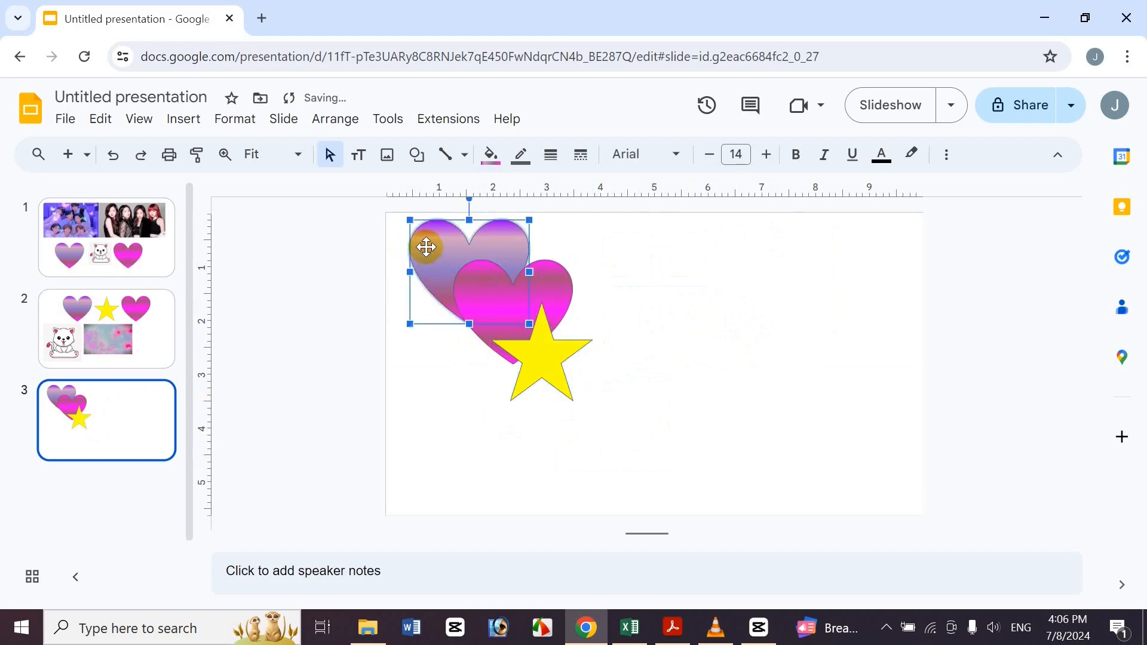
pyautogui.hotkey('ctrl', 'shift', 'Up')
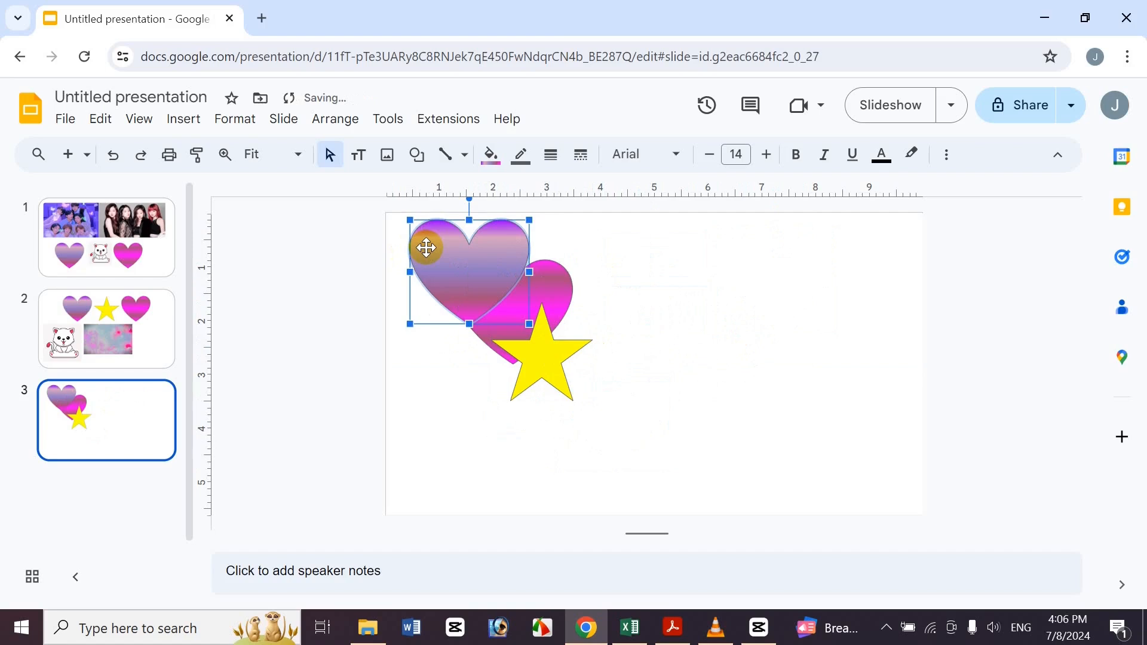
pyautogui.hotkey('ctrl', 'shift', 'Down')
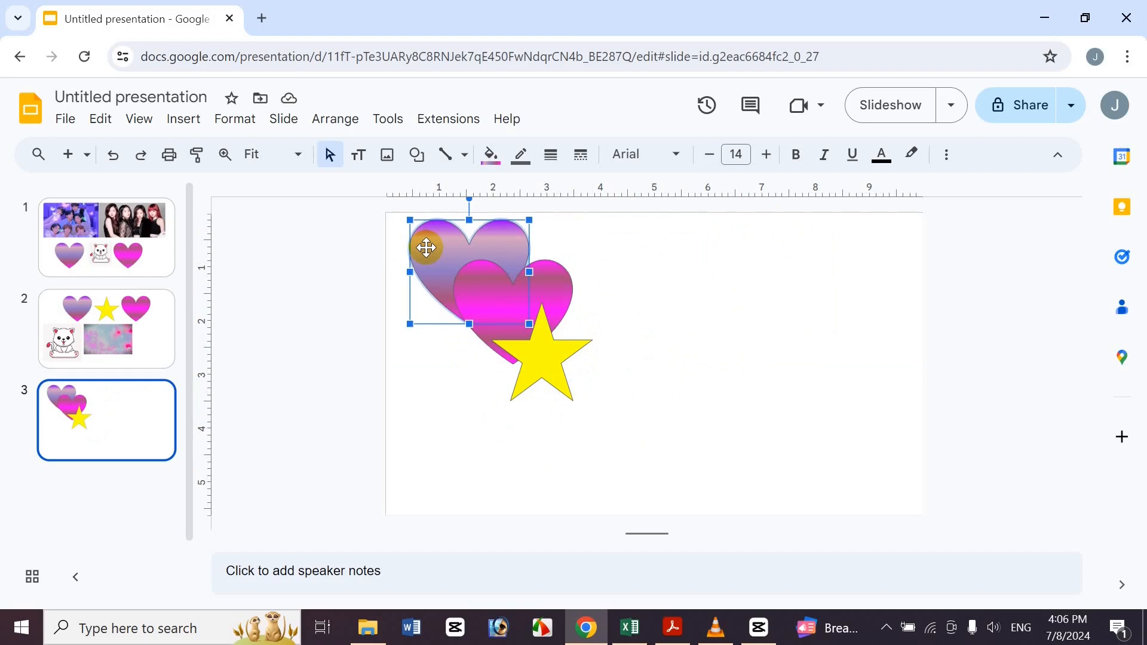
# Step: Bring the blue-purple heart to the front, move it to overlap the magenta heart's right side and the star, and send it to the back
pyautogui.hotkey('ctrl', 'shift', 'Up')
pyautogui.moveTo(478, 242); pyautogui.dragTo(598, 290)
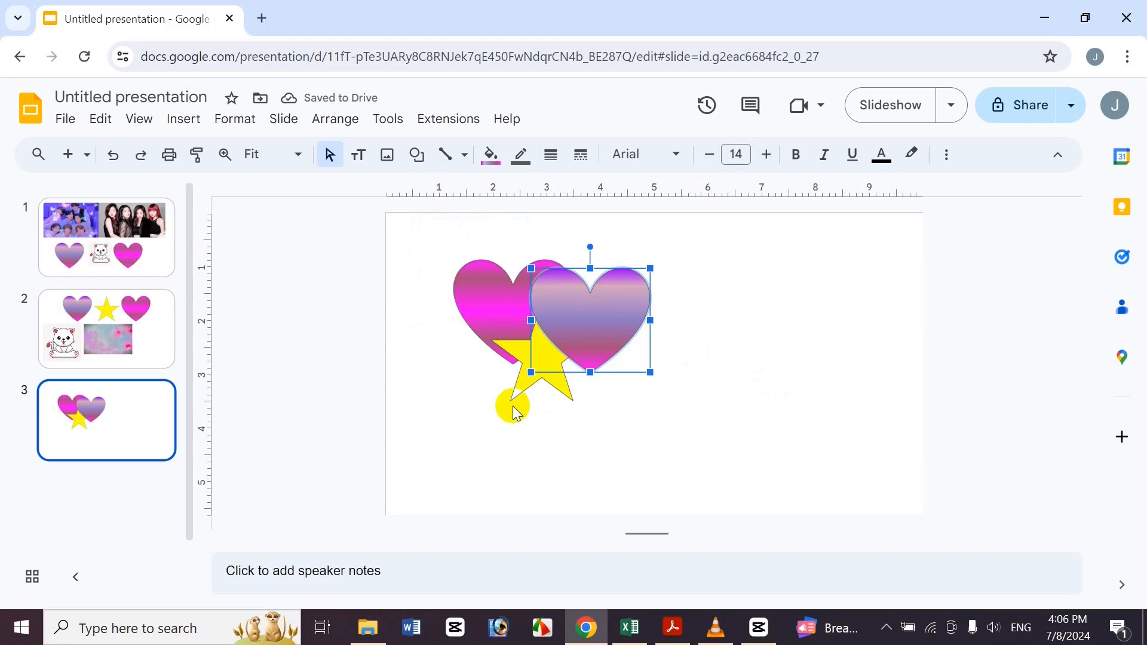
pyautogui.hotkey('ctrl', 'shift', 'Down')
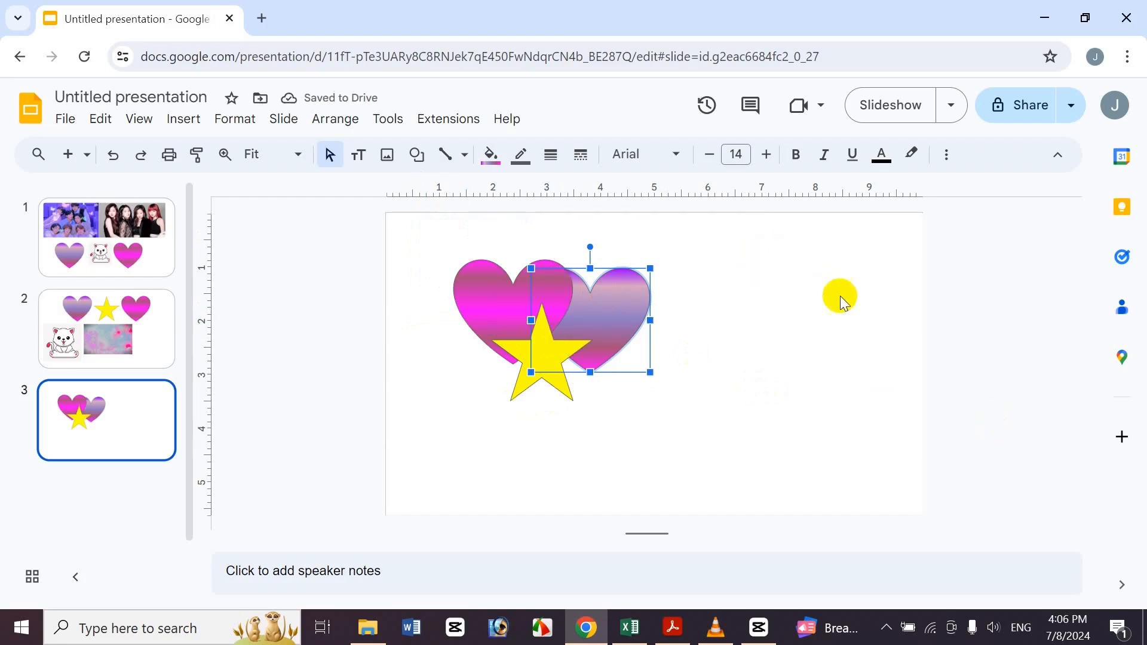
# Step: Switch to the Excel shortcut list and review the Select next shape and Select previous shape entries in rows 141 and 142
pyautogui.click(846, 433)
pyautogui.click(630, 627)
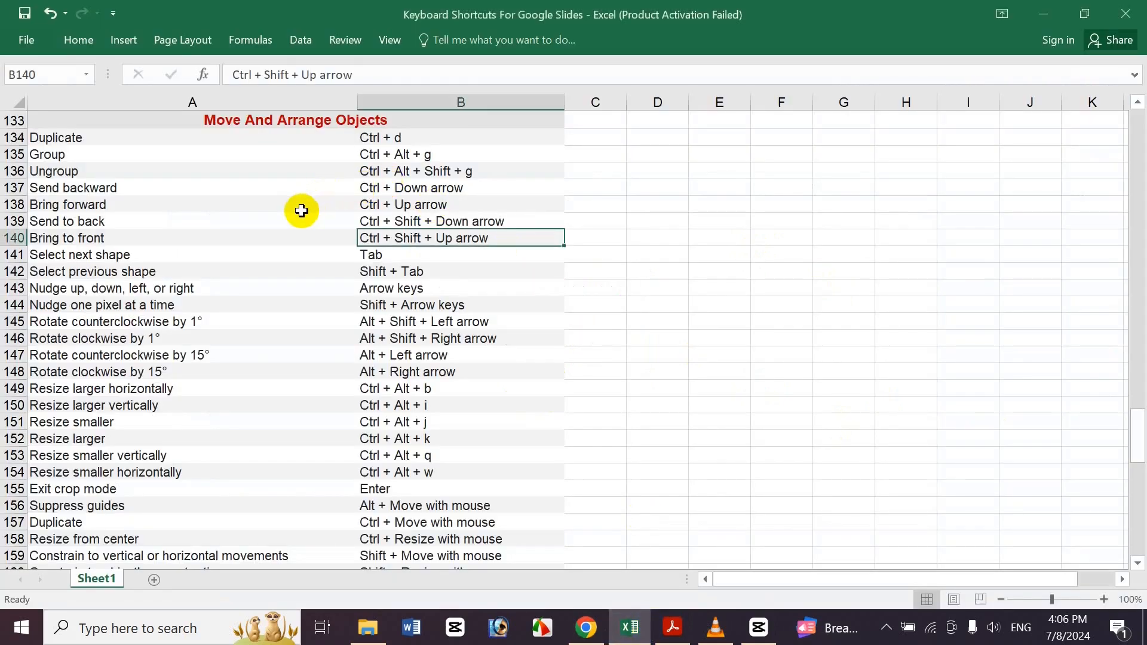
pyautogui.click(426, 268)
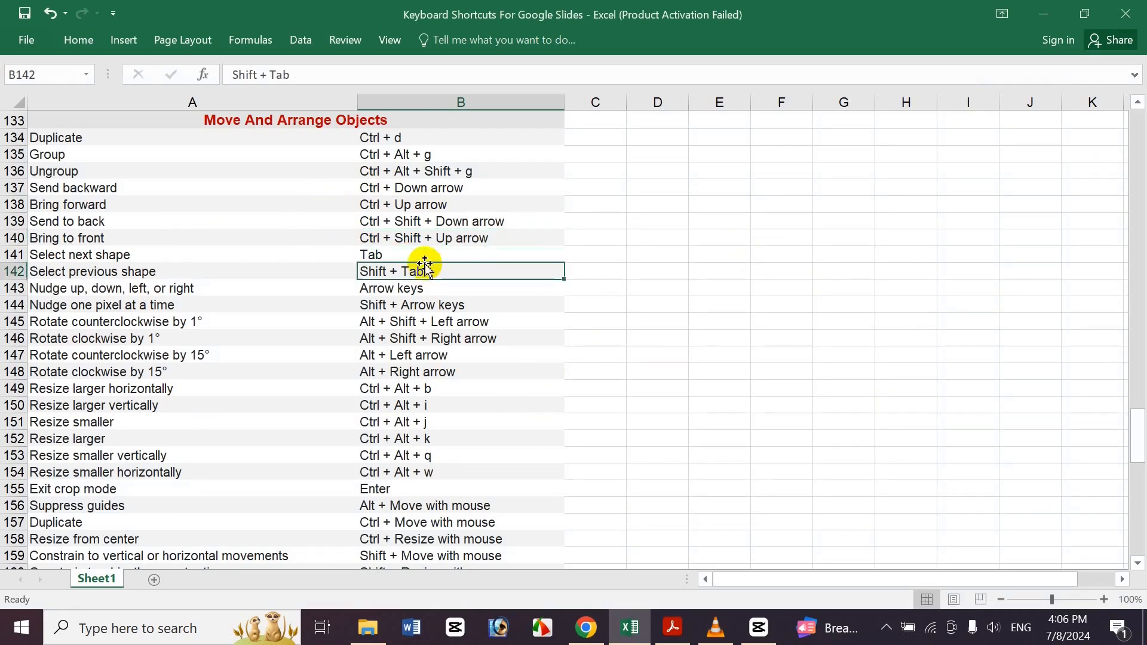
pyautogui.click(395, 250)
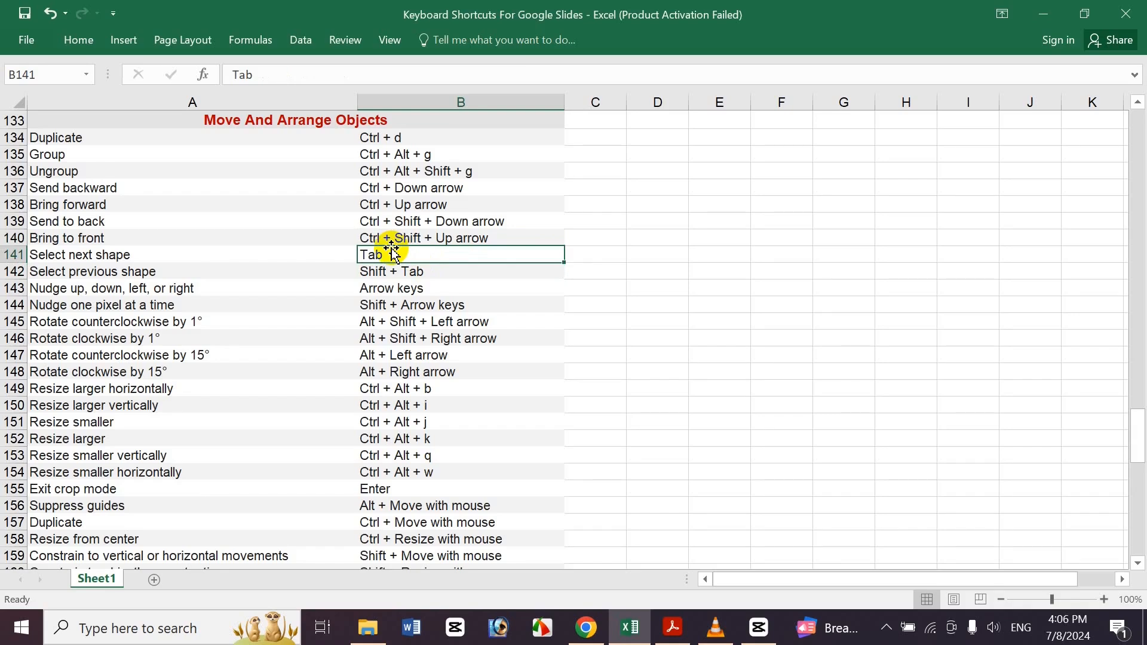
pyautogui.press('Down')
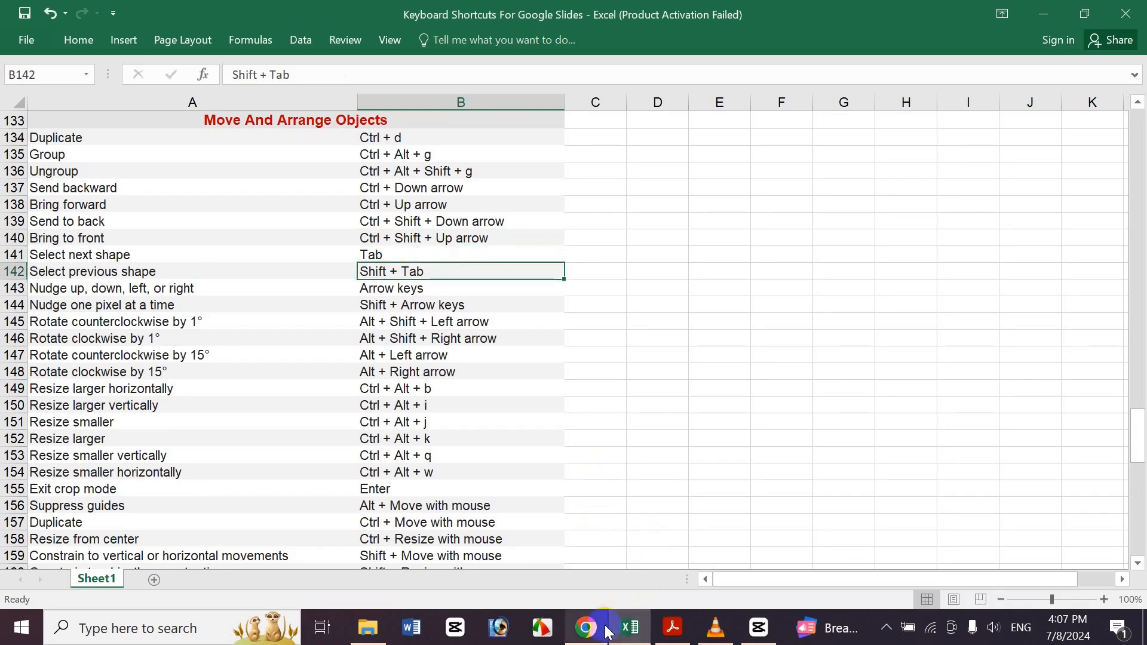
# Step: Return to the slides and separate slide 3's shapes, with the blue-purple heart right of the magenta heart and the star below, between them
pyautogui.click(586, 628)
pyautogui.click(527, 294)
pyautogui.moveTo(593, 303); pyautogui.dragTo(757, 291)
pyautogui.moveTo(573, 364); pyautogui.dragTo(633, 442)
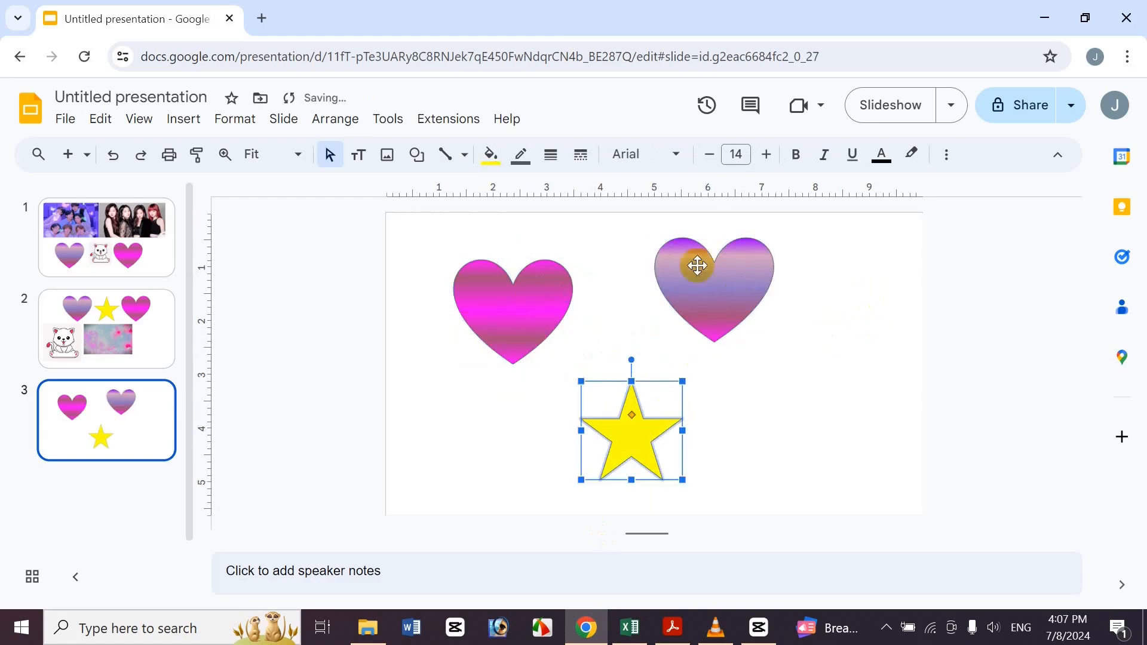
pyautogui.click(491, 335)
pyautogui.click(754, 310)
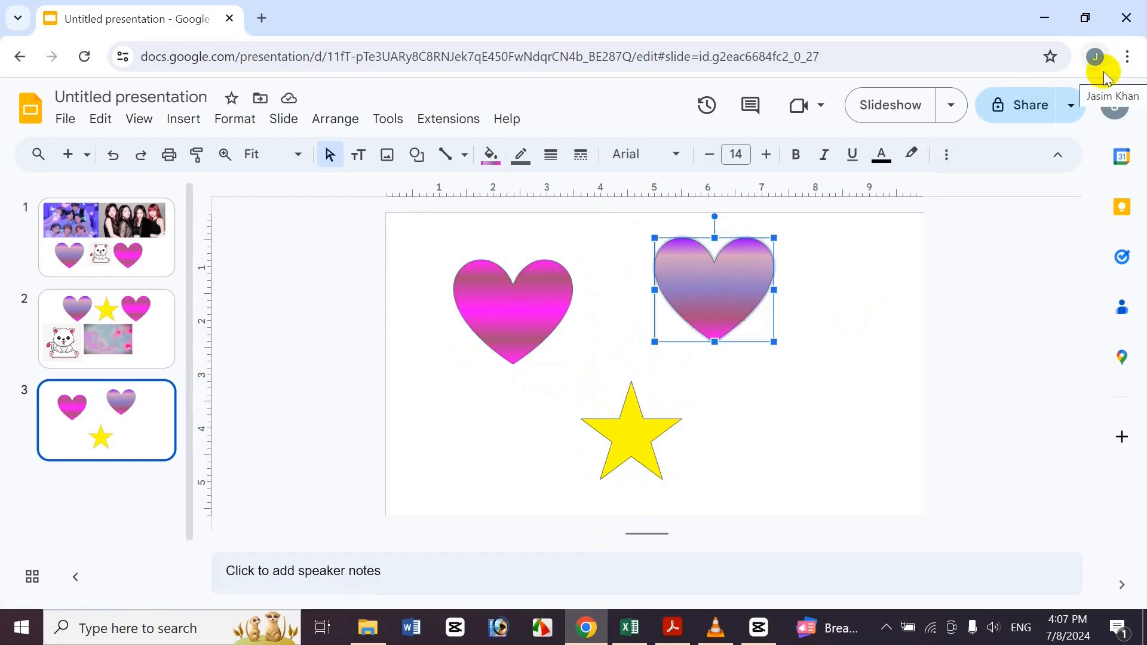
# Step: Cycle the selection forward from the blue-purple heart through the magenta heart to the star, and back to the blue-purple heart
pyautogui.click(621, 636)
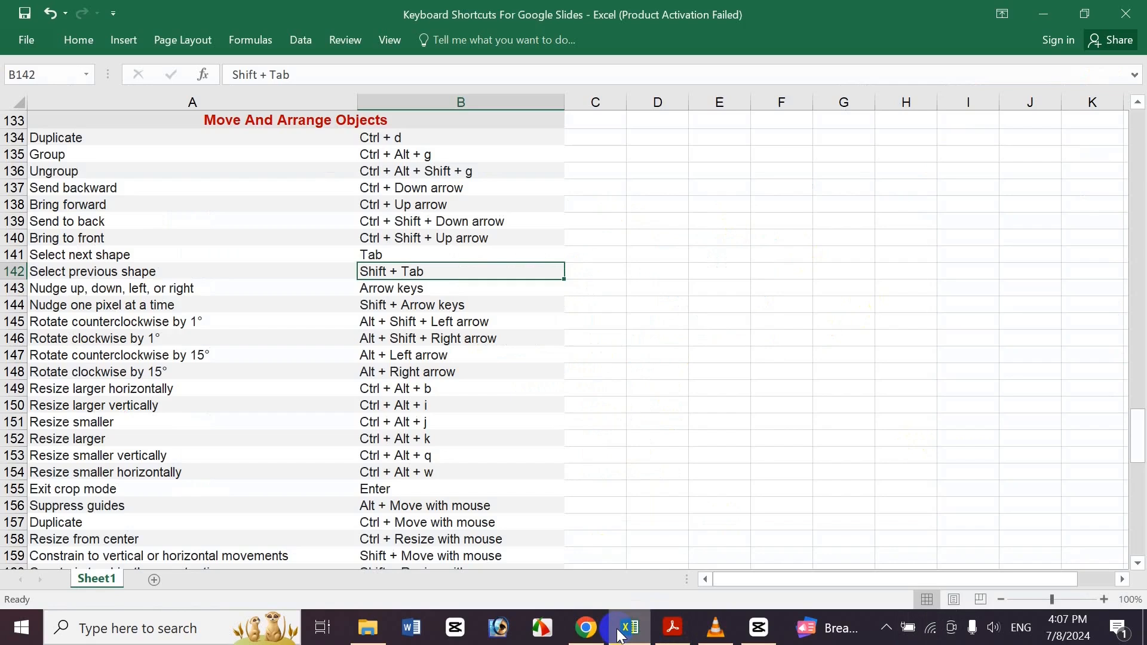
pyautogui.click(586, 627)
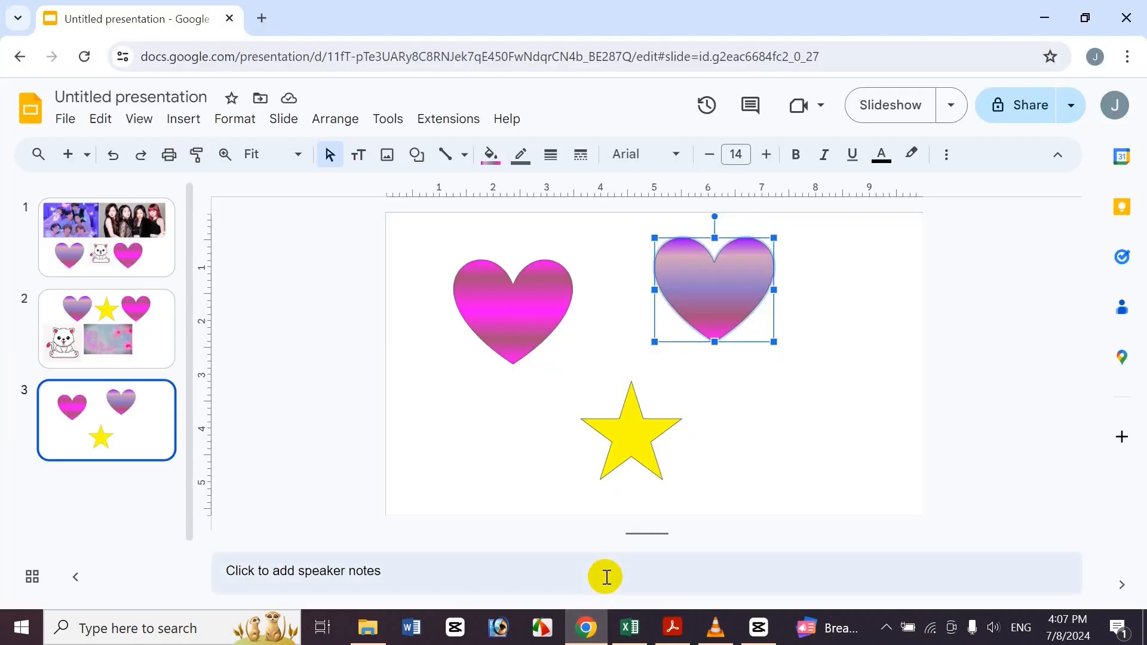
pyautogui.press('Tab')
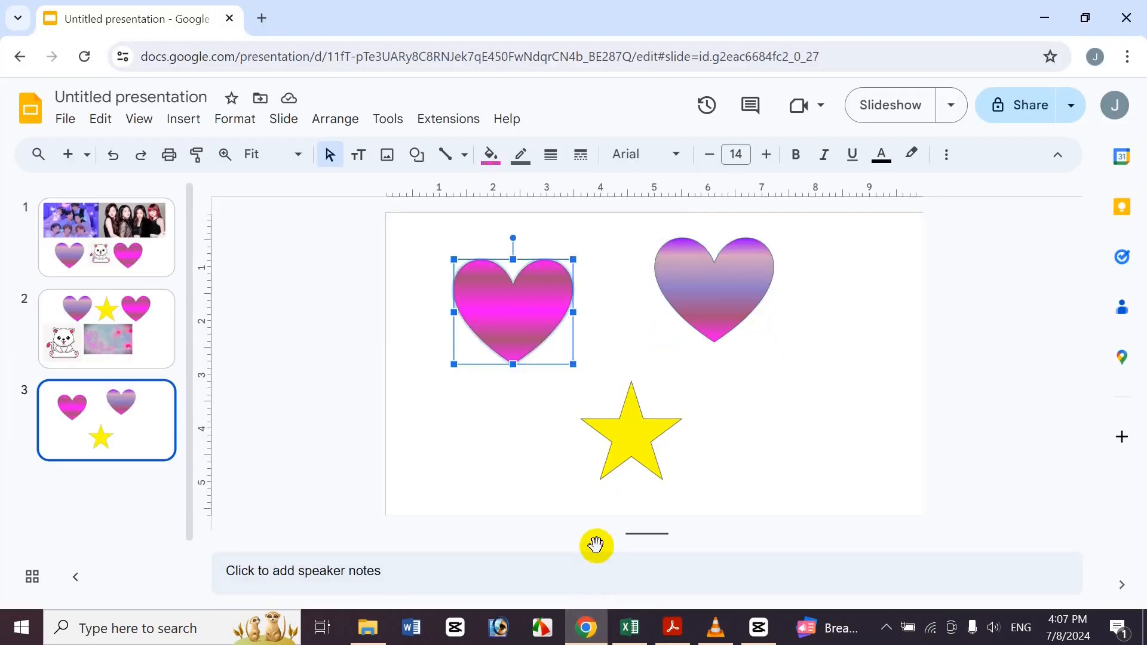
pyautogui.press('Tab')
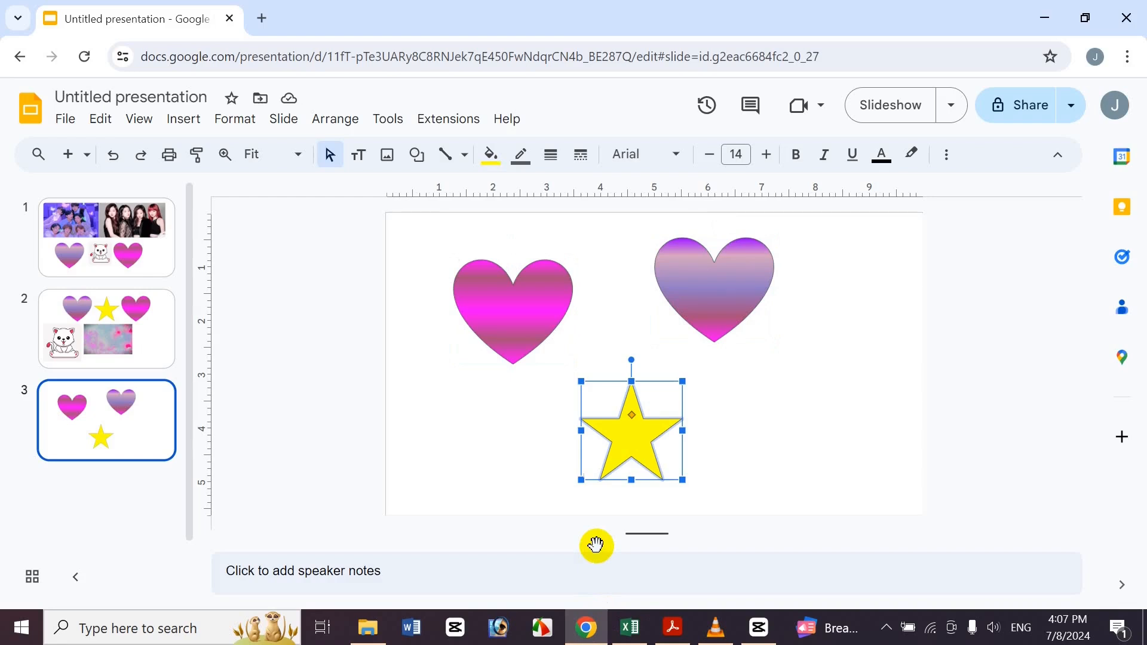
pyautogui.hotkey('shift', 'Tab')
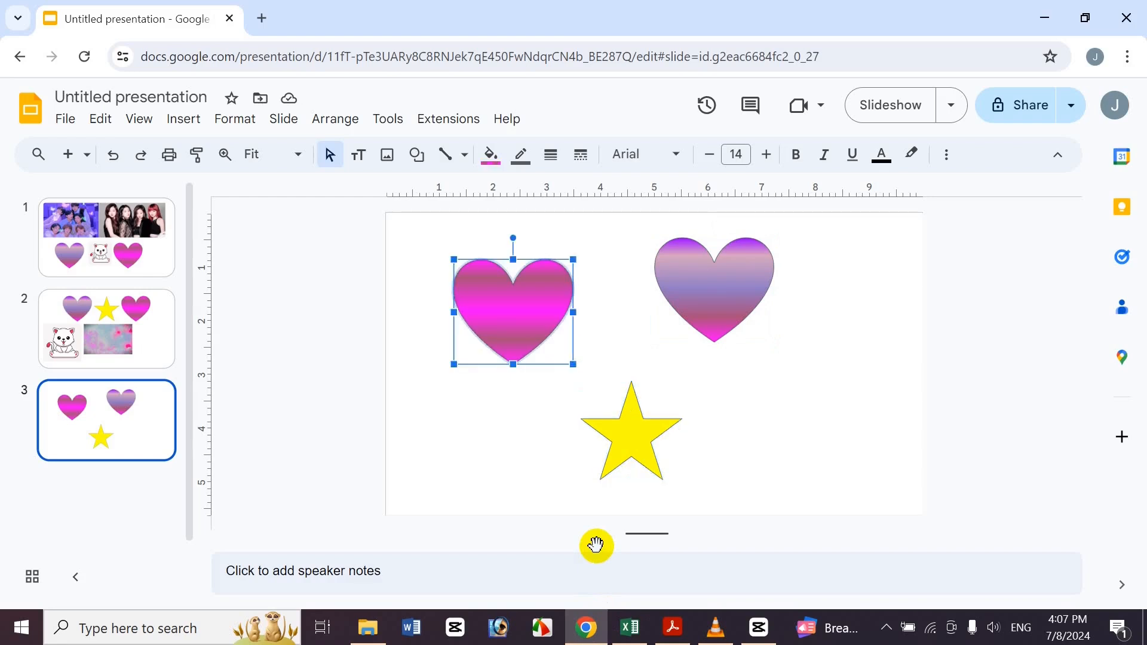
pyautogui.hotkey('shift', 'Tab')
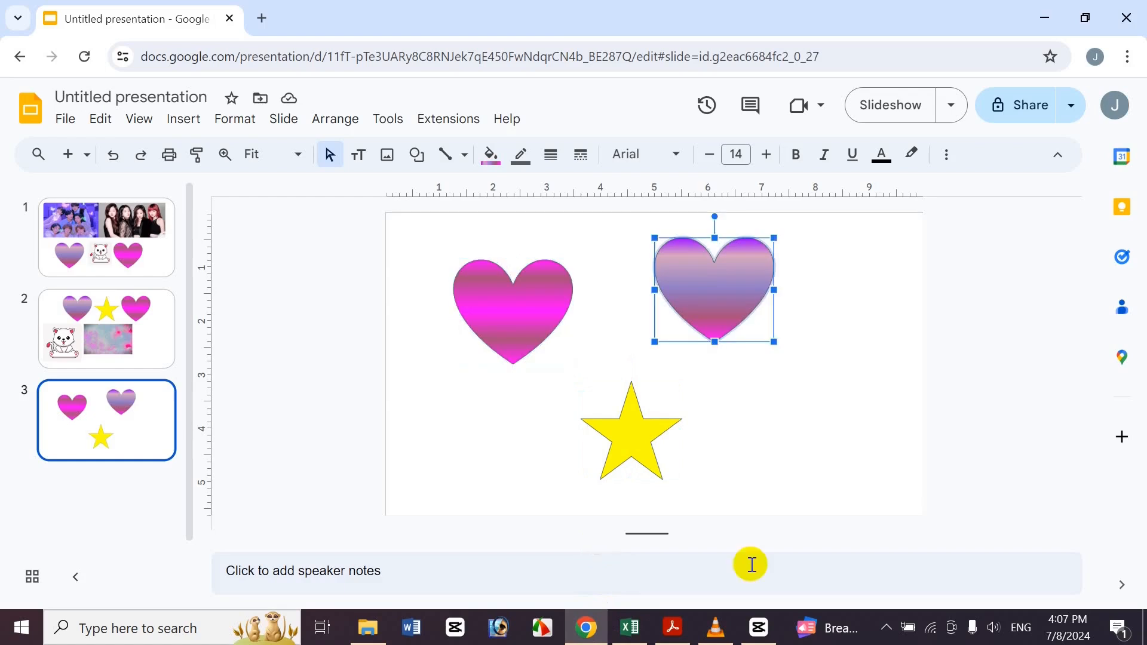
# Step: Switch to the Excel shortcut list and check the entry for nudging up, down, left, or right in row 143
pyautogui.click(629, 627)
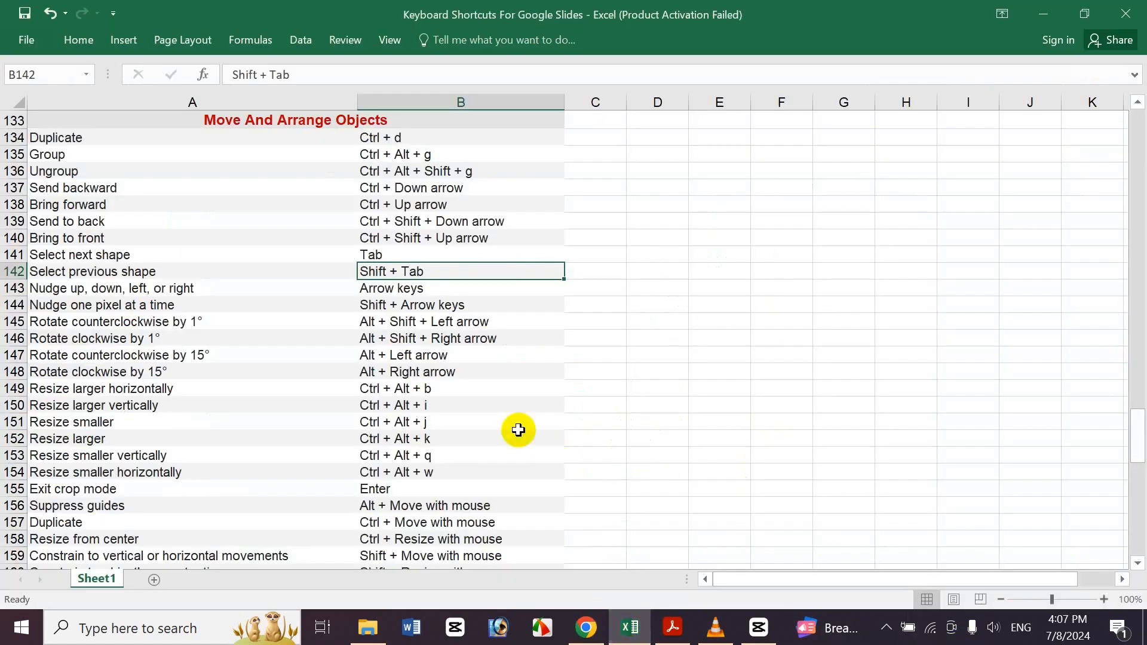
pyautogui.click(381, 290)
pyautogui.doubleClick(381, 289)
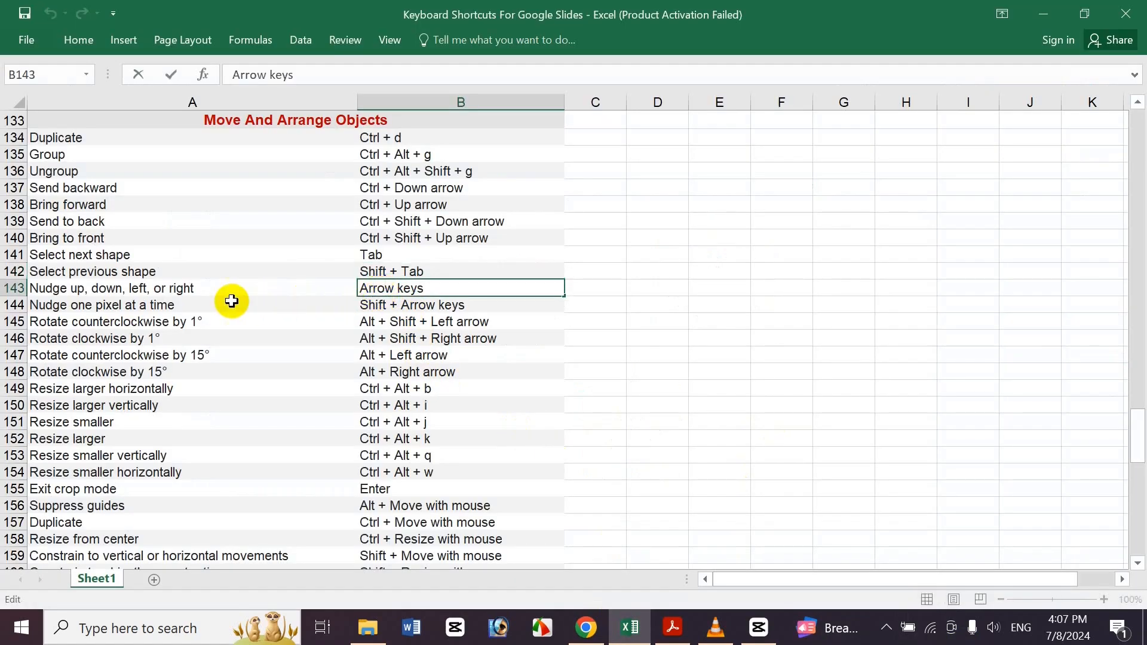
# Step: Return to the slides and nudge the yellow star in all four directions so it sits higher beneath the two hearts
pyautogui.click(586, 627)
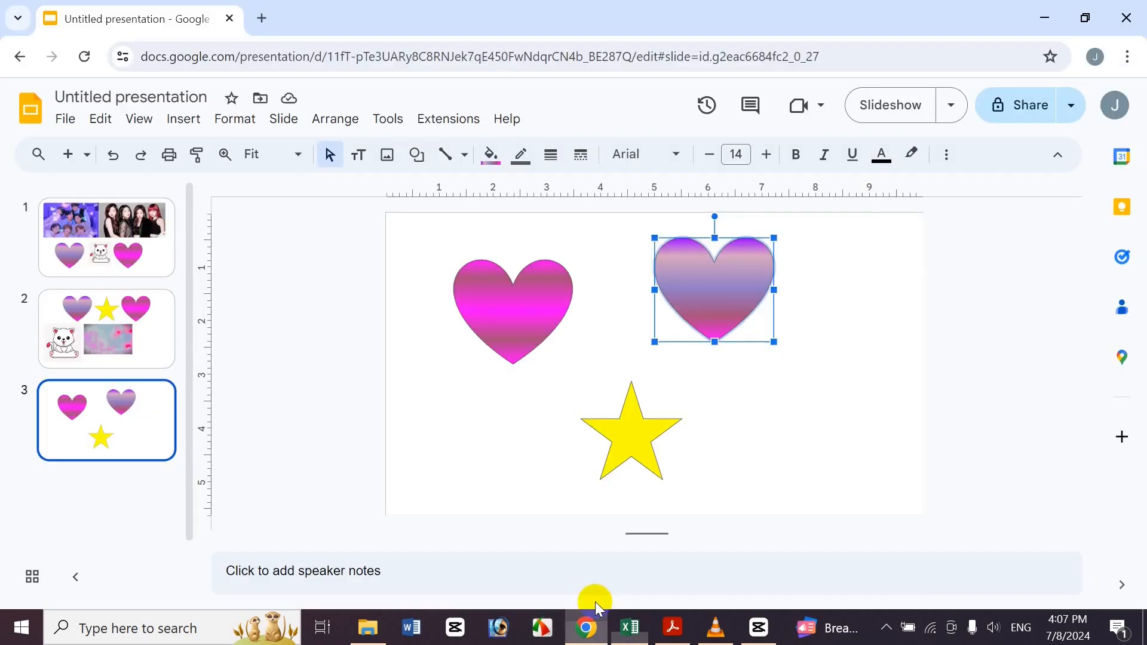
pyautogui.click(649, 429)
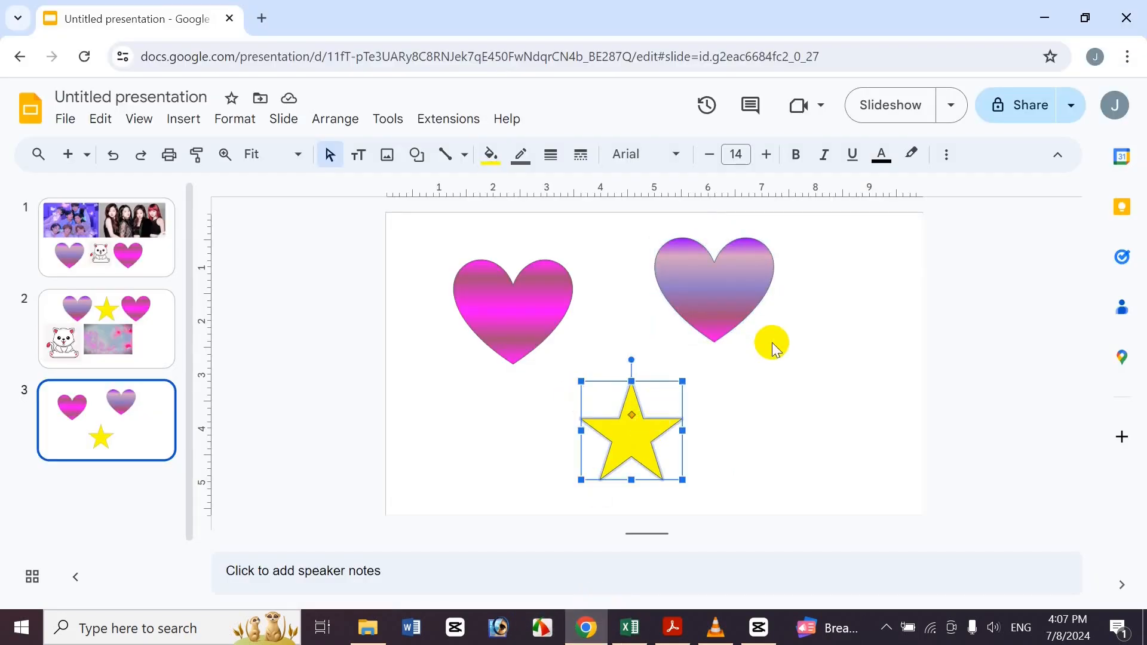
pyautogui.press('Up')
pyautogui.press('Up')
pyautogui.press('Up')
pyautogui.press('Up')
pyautogui.press('Up')
pyautogui.press('Up')
pyautogui.press('Up')
pyautogui.press('Up')
pyautogui.press('Up')
pyautogui.press('Left')
pyautogui.press('Left')
pyautogui.press('Left')
pyautogui.press('Left')
pyautogui.press('Right')
pyautogui.press('Right')
pyautogui.press('Right')
pyautogui.press('Down')
pyautogui.press('Down')
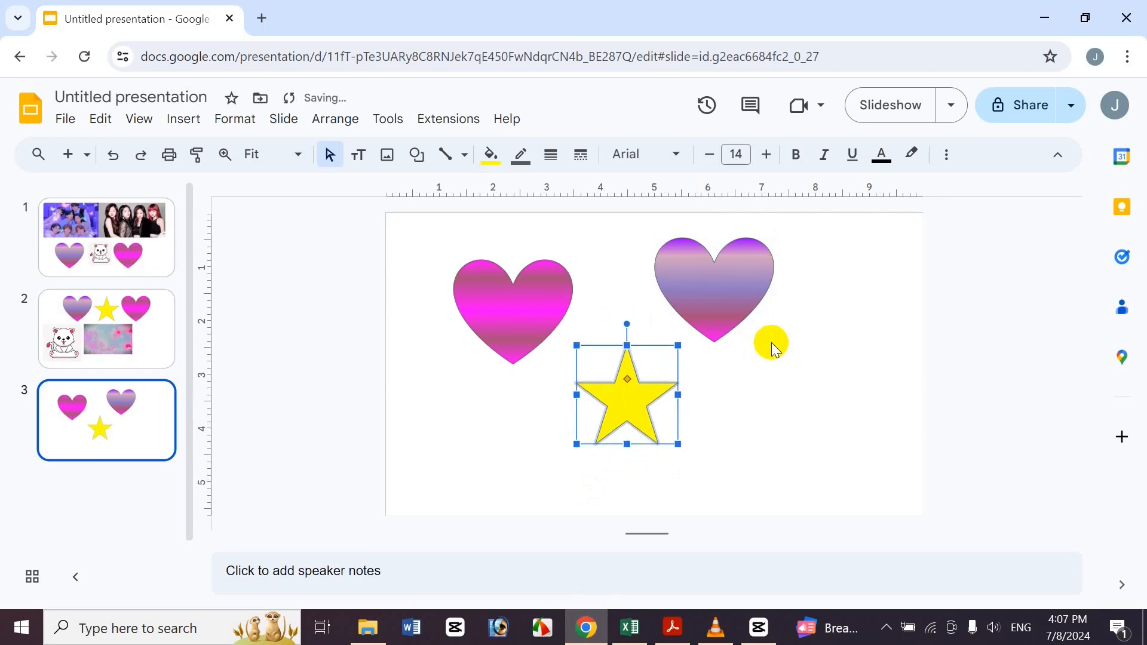
pyautogui.click(747, 415)
# Step: Switch to the Excel shortcut list and check the Nudge one pixel at a time entry in row 144
pyautogui.click(631, 628)
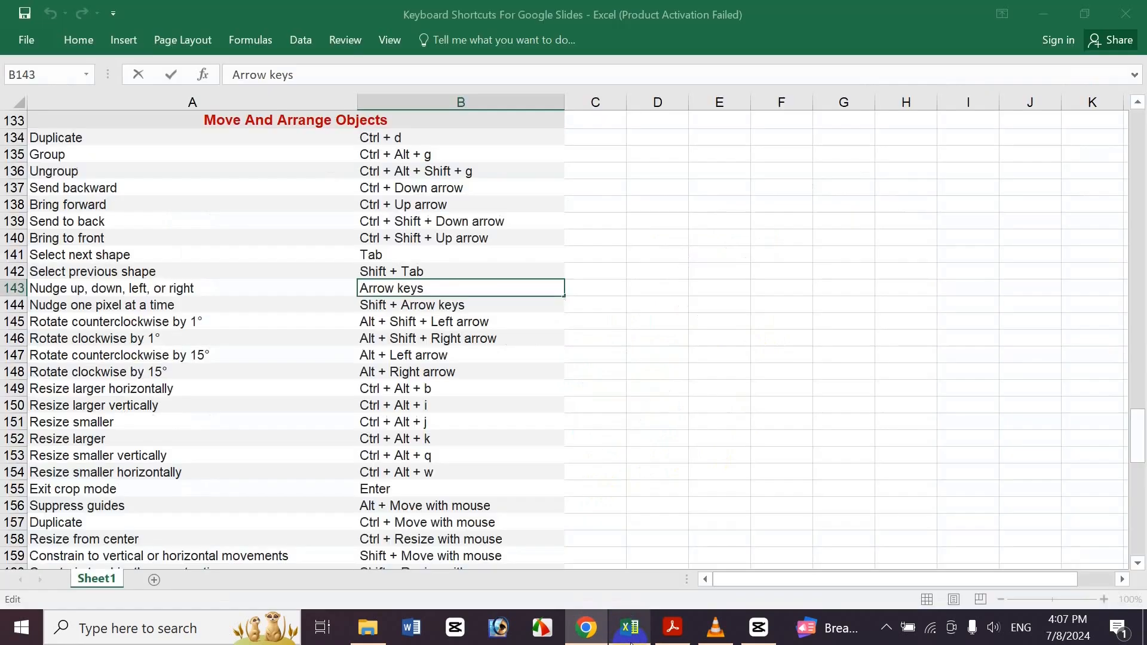
pyautogui.click(364, 306)
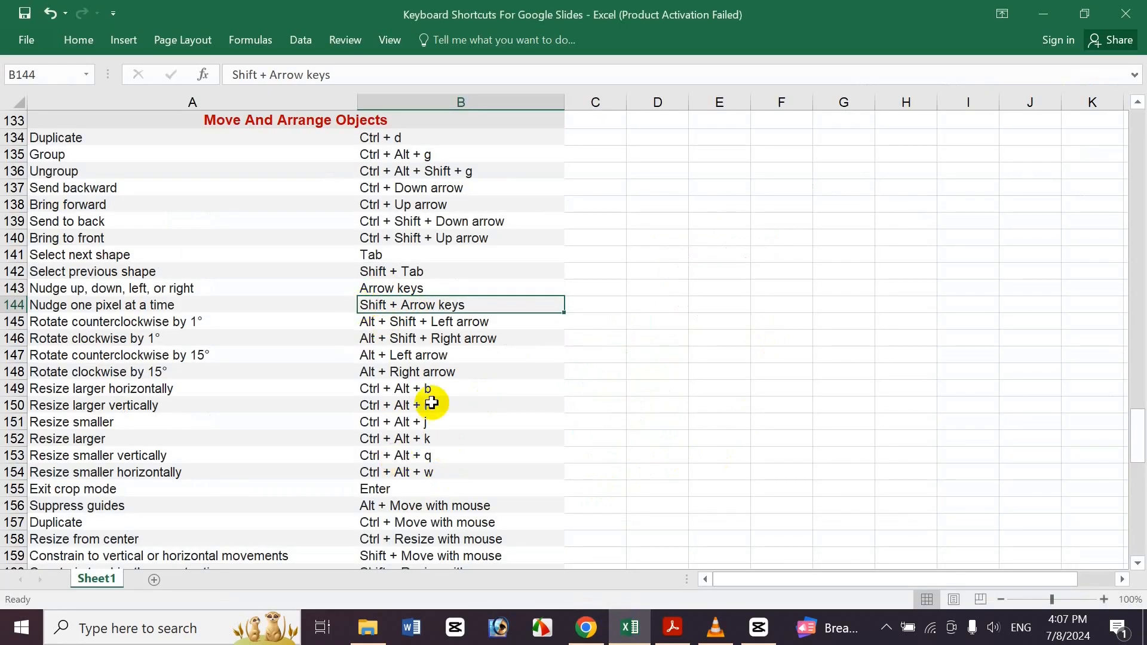
pyautogui.press('Left')
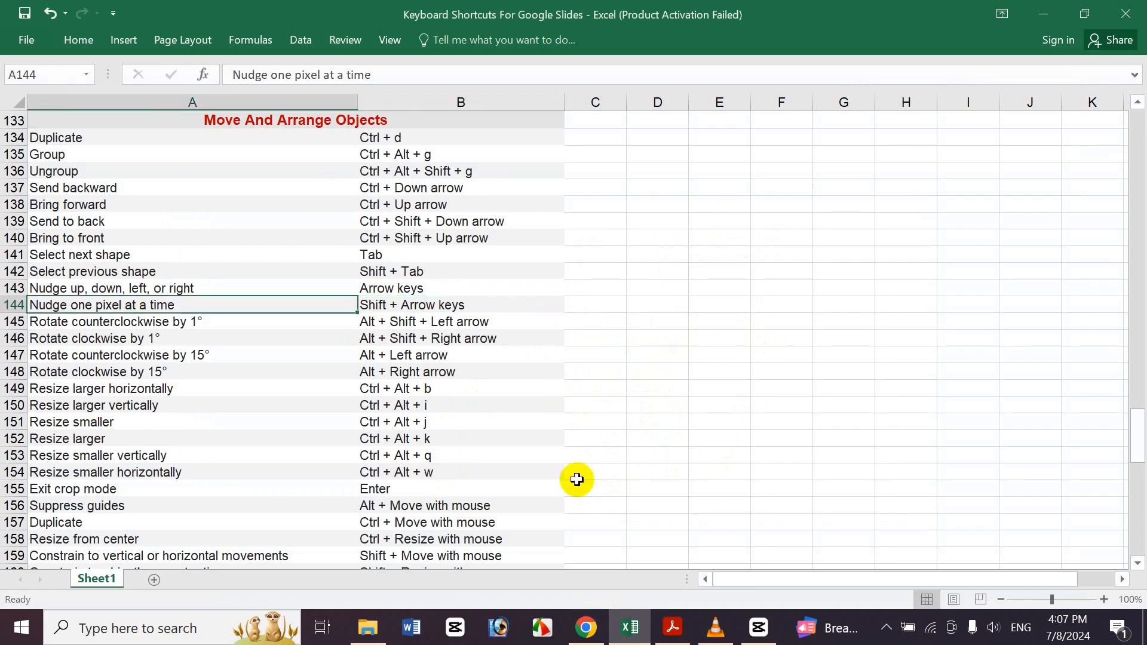
# Step: Return to the slides and nudge the yellow star up slightly with the one-pixel nudge
pyautogui.click(597, 628)
pyautogui.click(615, 423)
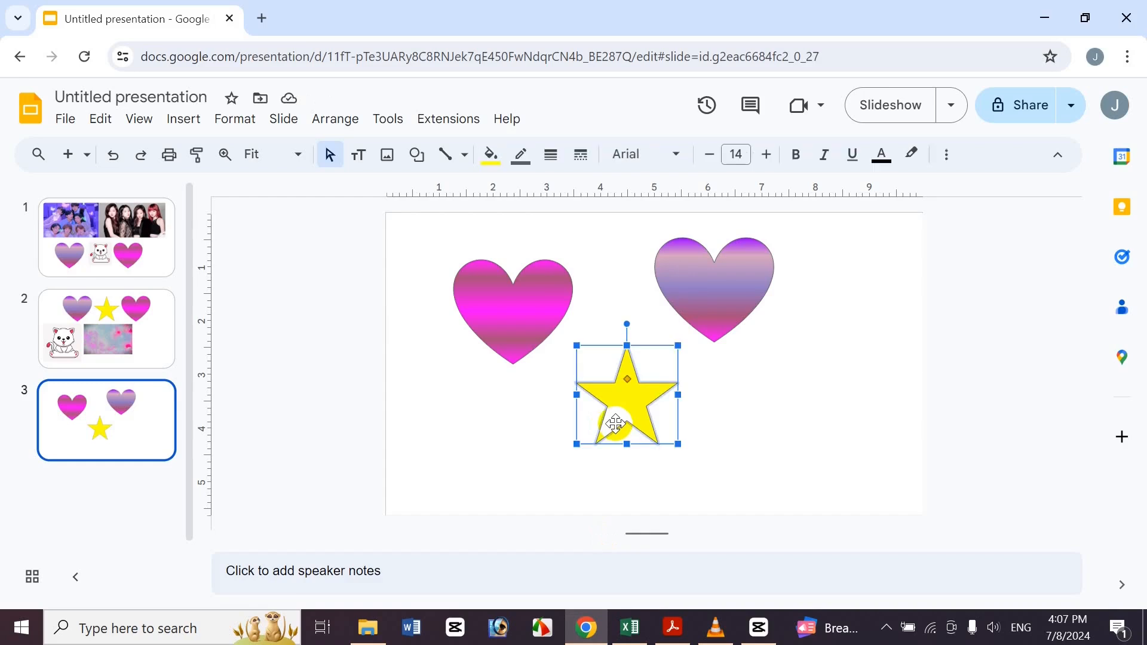
pyautogui.hotkey('shift', 'Up')
pyautogui.hotkey('shift', 'Up')
pyautogui.hotkey('shift', 'Up')
pyautogui.hotkey('shift', 'Up')
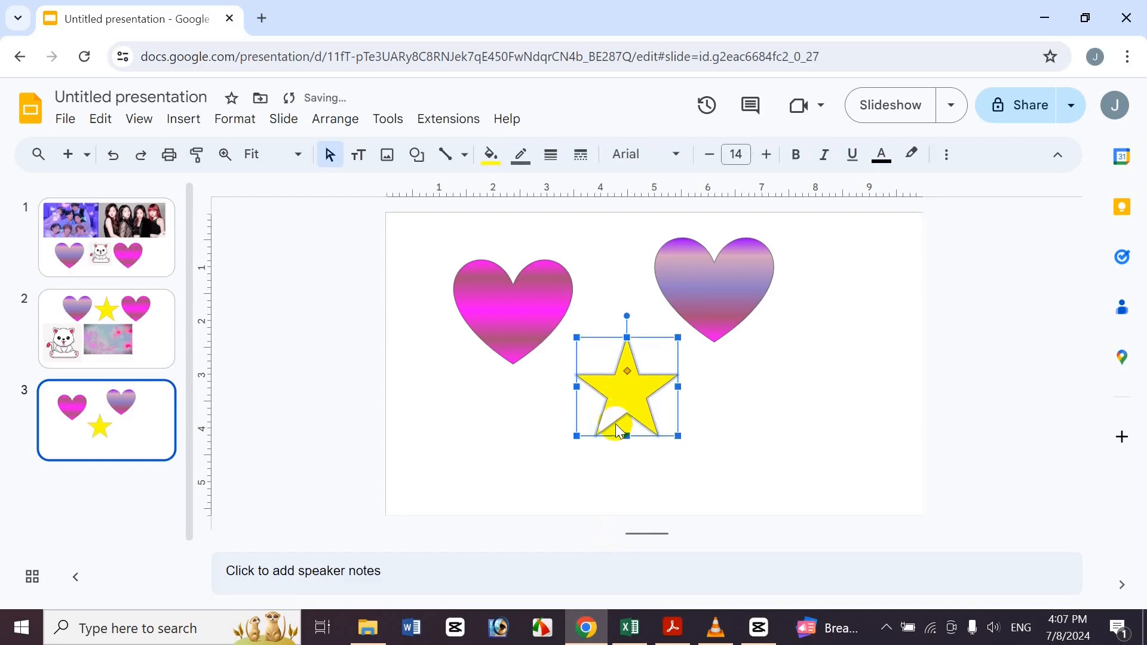
# Step: Nudge the yellow star down away from the hearts and slightly to the right
pyautogui.press('Down')
pyautogui.press('Down')
pyautogui.press('Down')
pyautogui.press('Down')
pyautogui.press('Down')
pyautogui.press('Down')
pyautogui.press('Down')
pyautogui.press('Down')
pyautogui.press('Right')
pyautogui.press('Right')
pyautogui.press('Right')
pyautogui.press('Right')
pyautogui.press('Right')
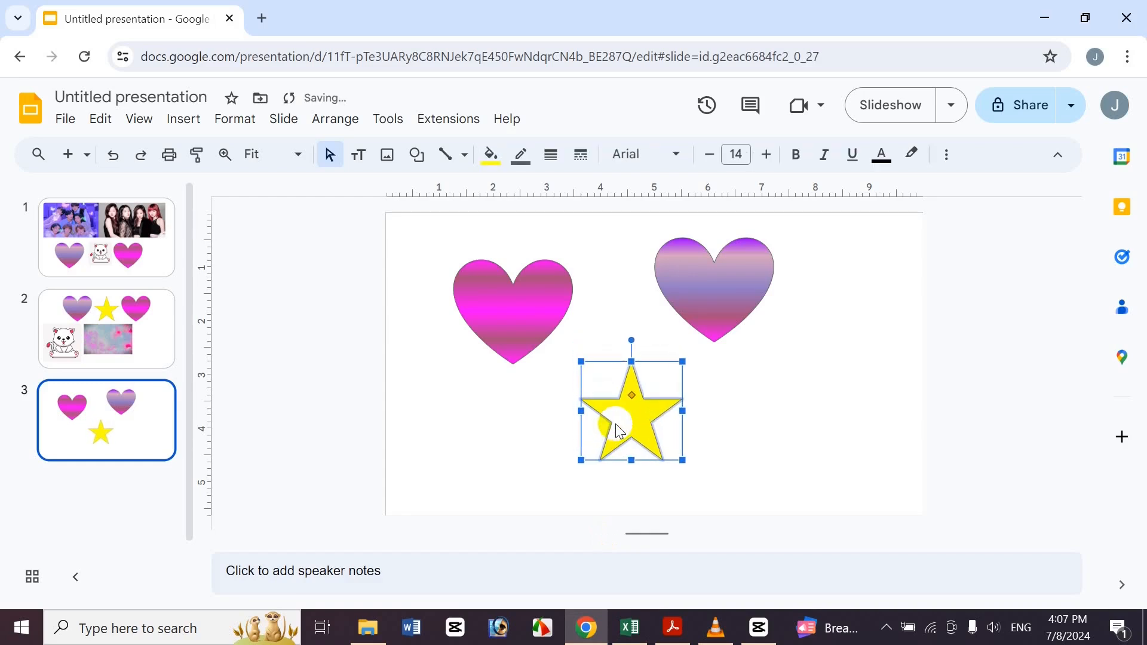
# Step: Nudge the yellow star repeatedly left and right, leaving it slightly farther right at the same height
pyautogui.press('Left')
pyautogui.press('Left')
pyautogui.press('Left')
pyautogui.press('Left')
pyautogui.press('Left')
pyautogui.press('Left')
pyautogui.press('Left')
pyautogui.press('Left')
pyautogui.press('Left')
pyautogui.press('Left')
pyautogui.press('Left')
pyautogui.press('Left')
pyautogui.press('Left')
pyautogui.press('Left')
pyautogui.press('Left')
pyautogui.press('Left')
pyautogui.press('Left')
pyautogui.press('Left')
pyautogui.press('Left')
pyautogui.press('Left')
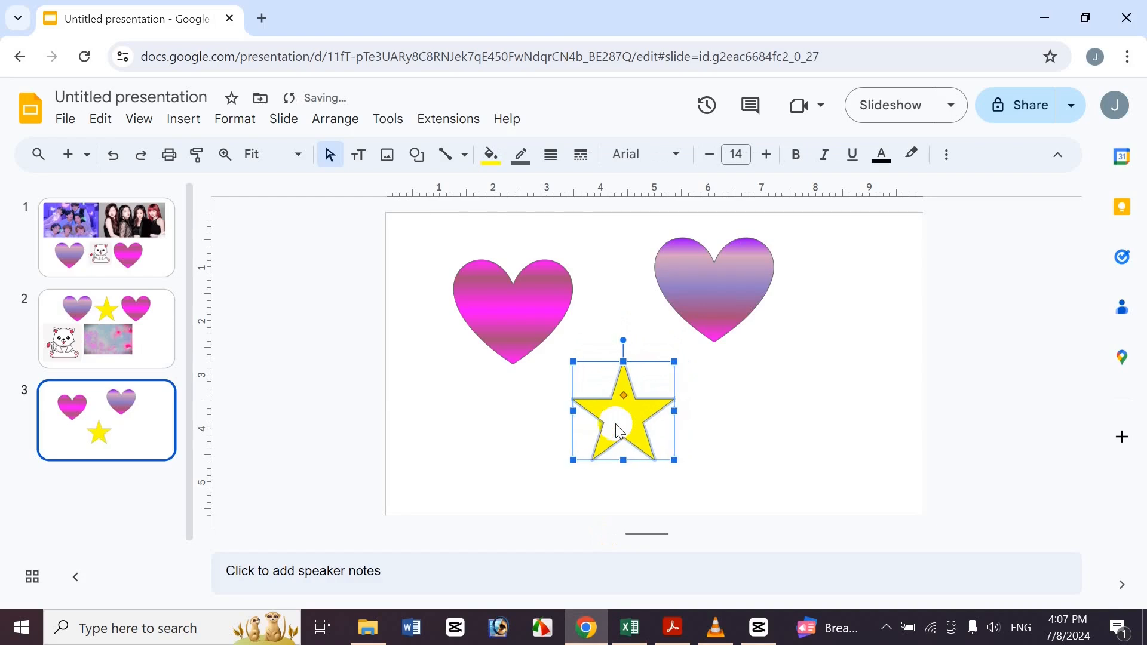
pyautogui.press('Right')
pyautogui.press('Right')
pyautogui.press('Right')
pyautogui.press('Right')
pyautogui.press('Right')
pyautogui.press('Right')
pyautogui.press('Right')
pyautogui.press('Right')
pyautogui.press('Right')
pyautogui.press('Right')
pyautogui.press('Right')
pyautogui.press('Right')
pyautogui.press('Right')
pyautogui.press('Right')
pyautogui.press('Right')
pyautogui.press('Right')
pyautogui.press('Right')
pyautogui.press('Right')
pyautogui.press('Right')
pyautogui.press('Right')
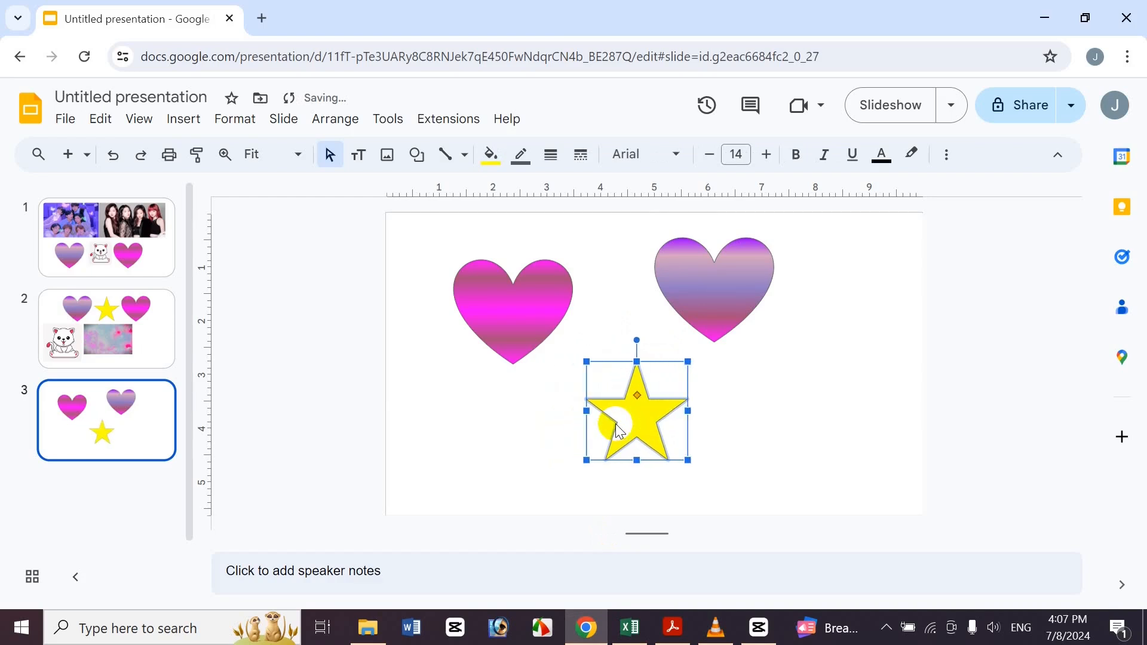
pyautogui.press('Left')
pyautogui.press('Left')
pyautogui.press('Left')
pyautogui.press('Left')
pyautogui.press('Left')
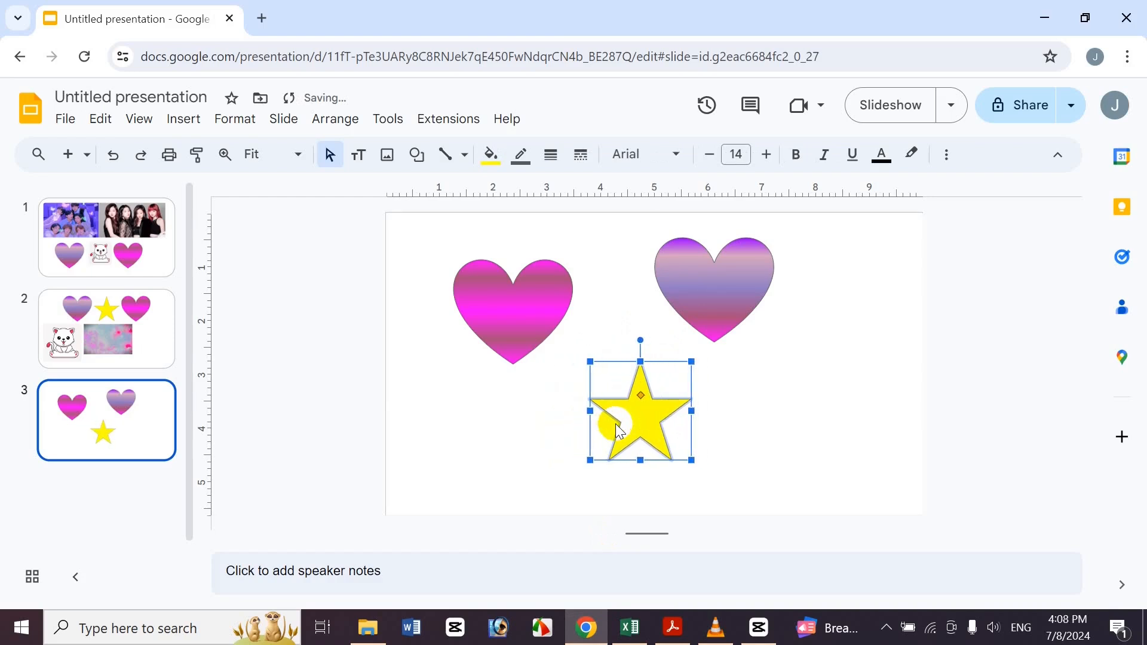
# Step: Nudge the yellow star slightly left and up one pixel at a time, and deselect it
pyautogui.hotkey('shift', 'Left')
pyautogui.hotkey('shift', 'Left')
pyautogui.hotkey('shift', 'Up')
pyautogui.hotkey('shift', 'Up')
pyautogui.hotkey('shift', 'Up')
pyautogui.hotkey('shift', 'Up')
pyautogui.hotkey('shift', 'Up')
pyautogui.hotkey('shift', 'Up')
pyautogui.hotkey('shift', 'Up')
pyautogui.hotkey('shift', 'Up')
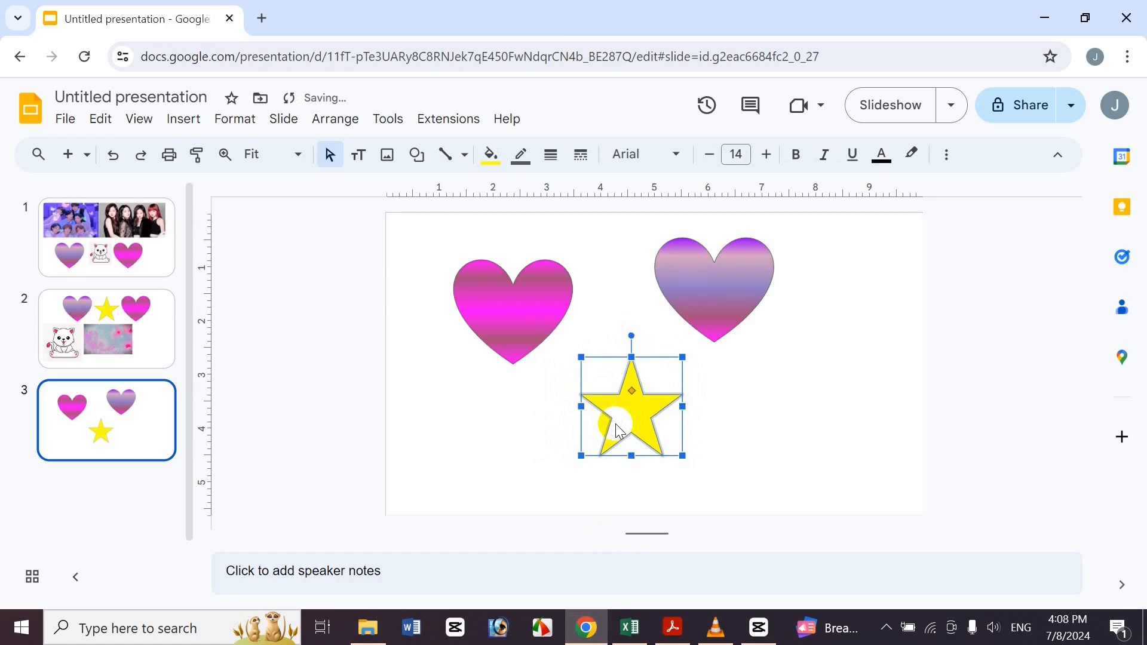
pyautogui.click(776, 366)
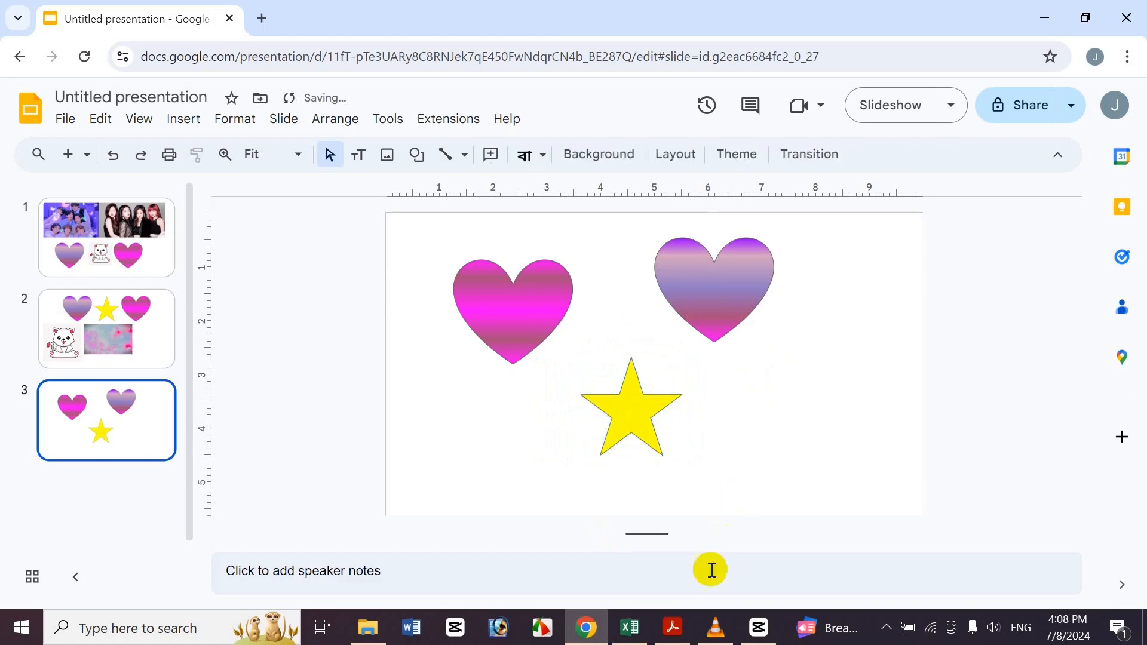
# Step: Switch to the Excel shortcut list and review the 1° and 15° rotation entries in rows 145 to 148
pyautogui.click(631, 627)
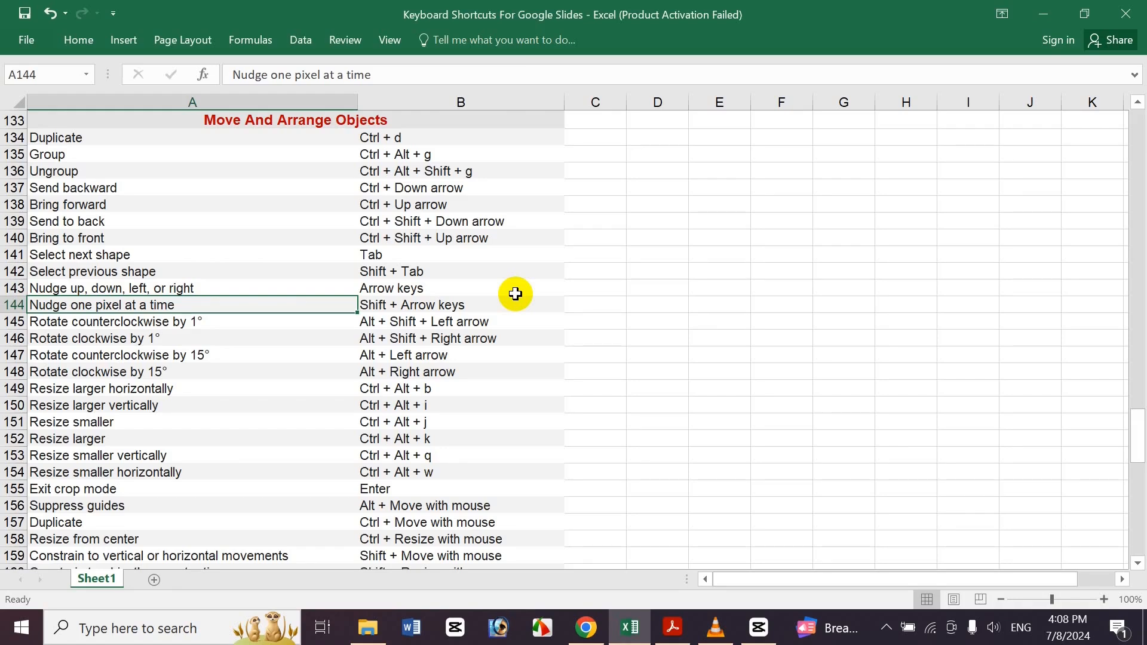
pyautogui.click(481, 322)
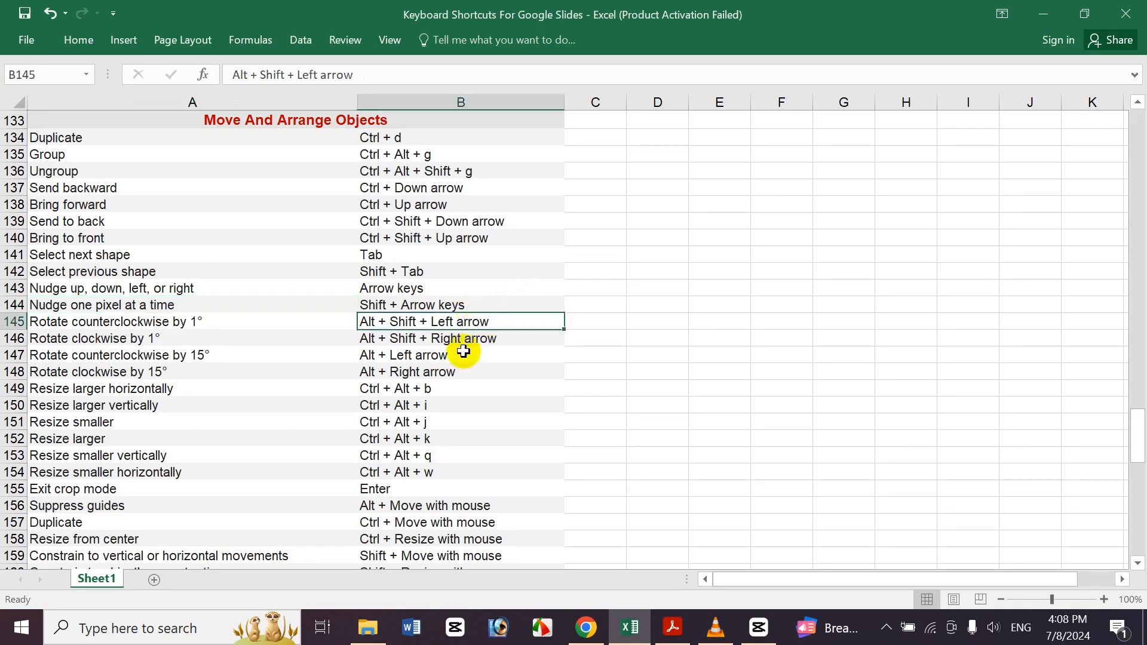
pyautogui.click(440, 358)
pyautogui.click(441, 373)
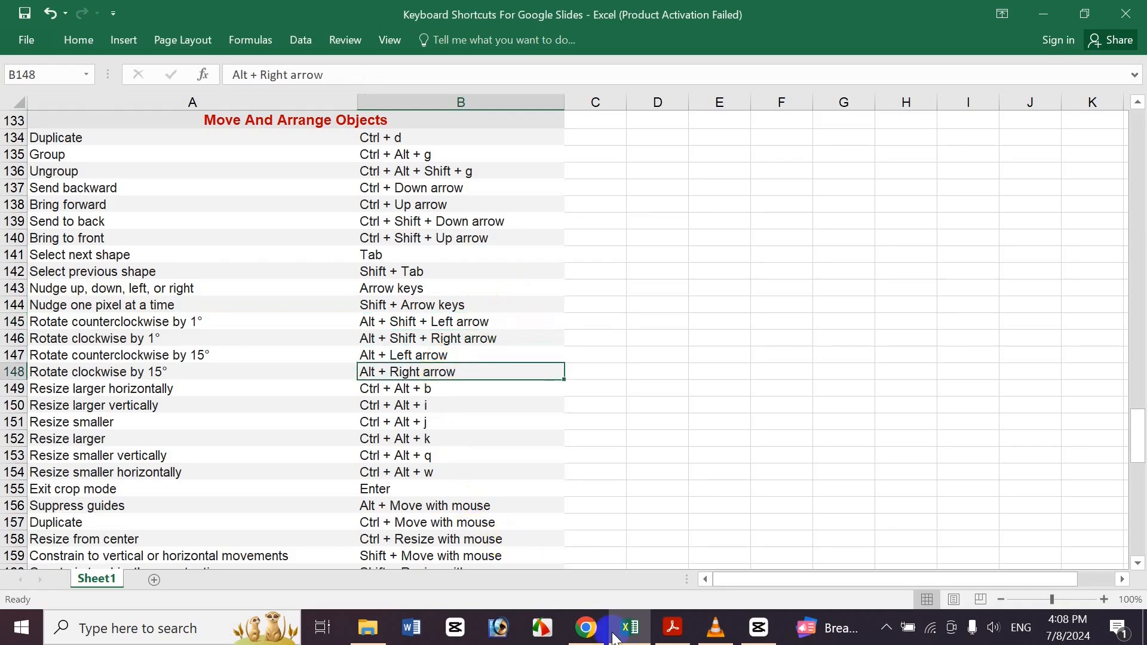
# Step: Return to the slides and rotate the magenta heart on slide 3 counterclockwise by about 11° in 1° increments
pyautogui.click(587, 628)
pyautogui.click(512, 296)
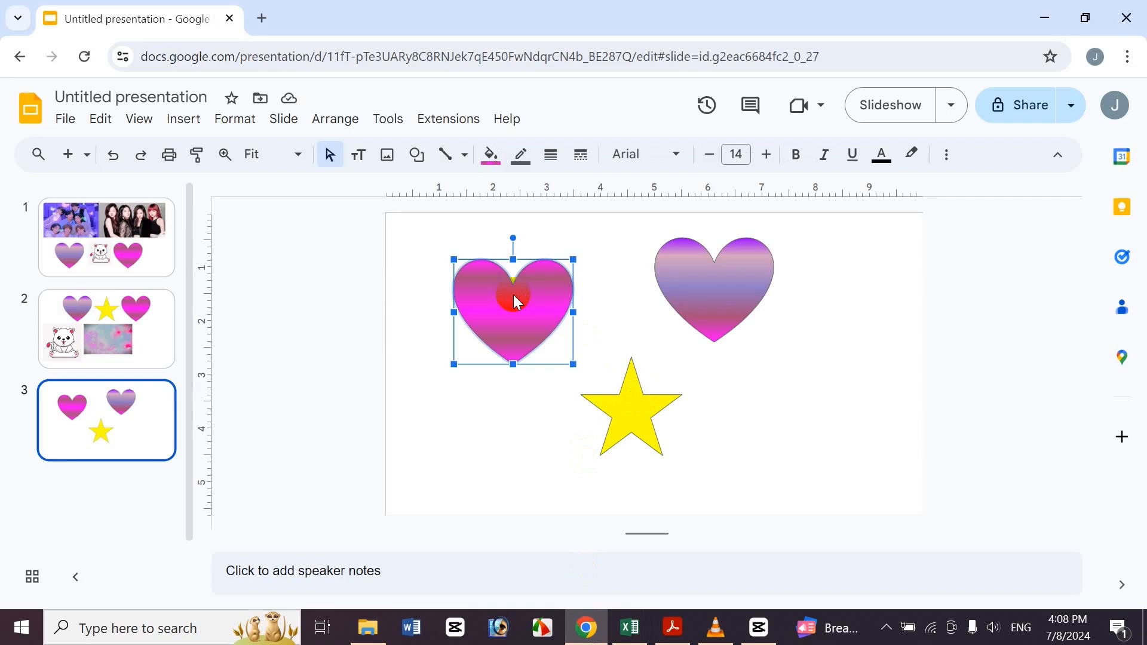
pyautogui.hotkey('alt', 'shift', 'Left')
pyautogui.hotkey('alt', 'shift', 'Left')
pyautogui.hotkey('alt', 'shift', 'Left')
pyautogui.hotkey('alt', 'shift', 'Left')
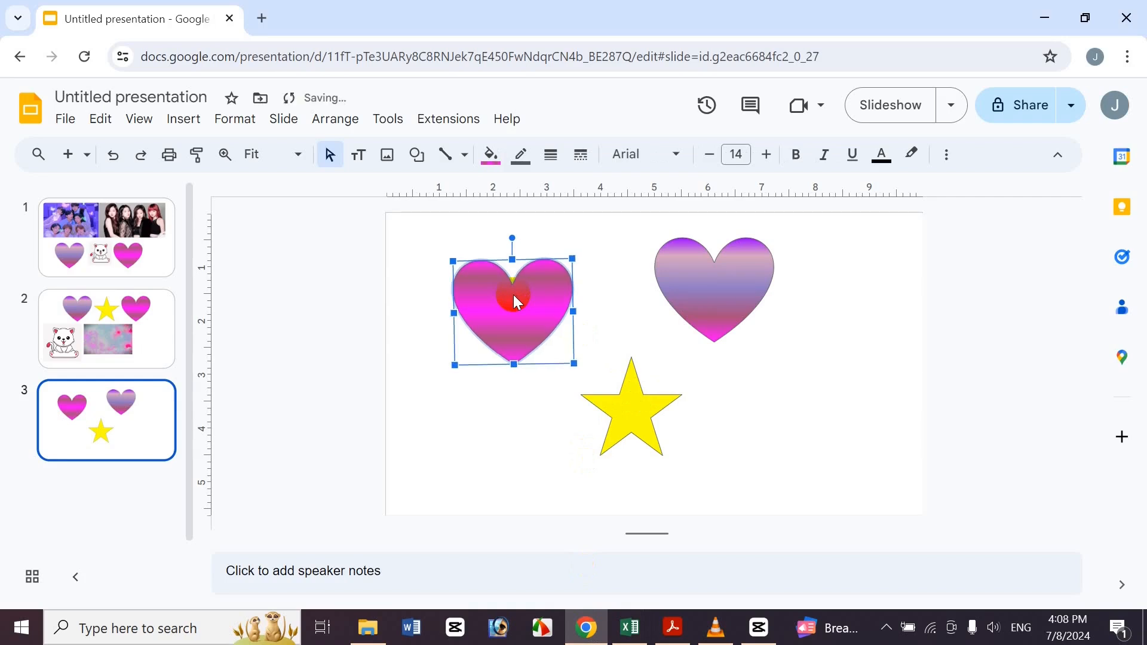
pyautogui.hotkey('alt', 'shift', 'Left')
pyautogui.hotkey('alt', 'shift', 'Left')
pyautogui.hotkey('alt', 'shift', 'Left')
pyautogui.hotkey('alt', 'shift', 'Left')
pyautogui.hotkey('alt', 'shift', 'Left')
pyautogui.hotkey('alt', 'shift', 'Left')
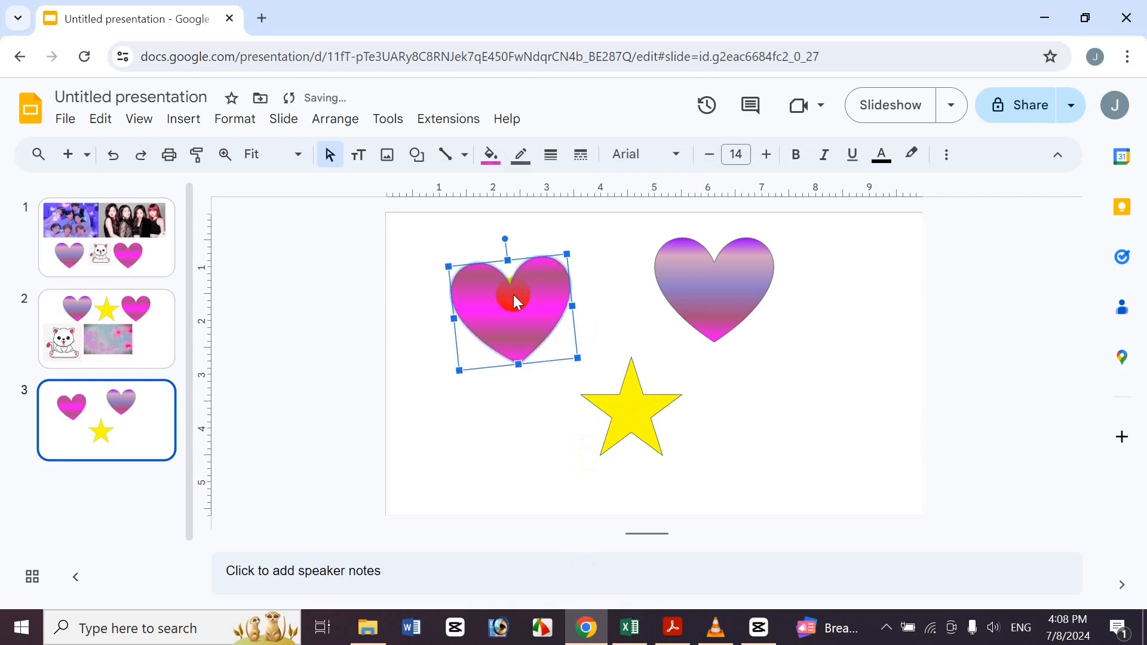
pyautogui.hotkey('alt', 'shift', 'Left')
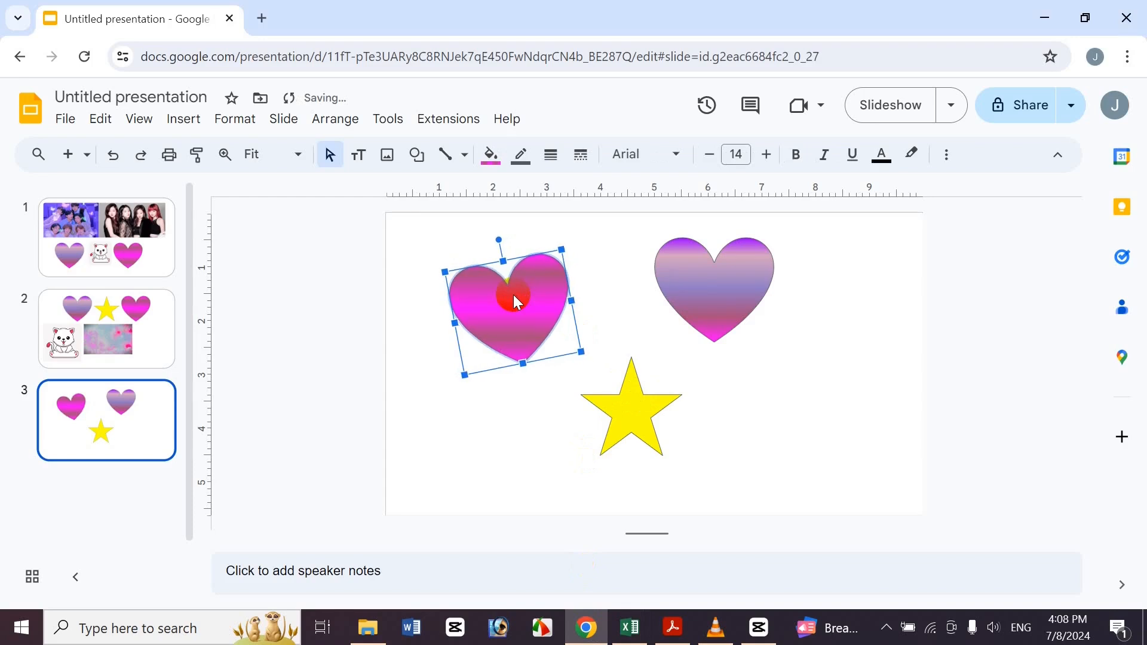
# Step: Rotate the magenta heart clockwise in 1° increments until it passes upright and leans a few degrees to the right
pyautogui.hotkey('alt', 'shift', 'Right')
pyautogui.hotkey('alt', 'shift', 'Right')
pyautogui.hotkey('alt', 'shift', 'Right')
pyautogui.hotkey('alt', 'shift', 'Right')
pyautogui.hotkey('alt', 'shift', 'Right')
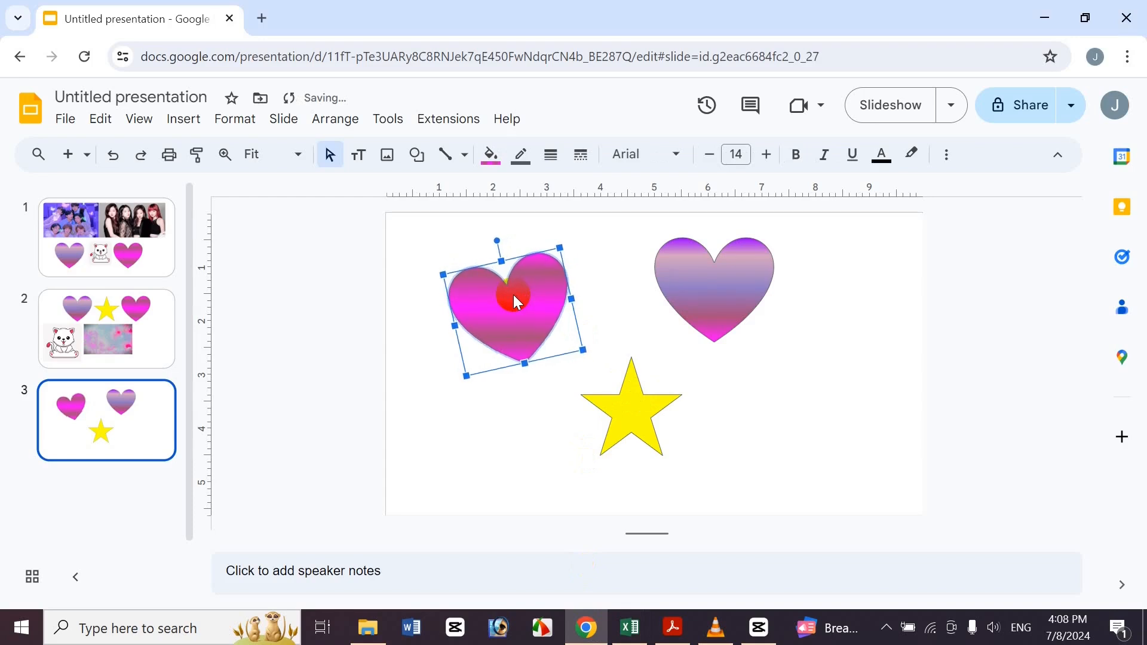
pyautogui.hotkey('alt', 'shift', 'Right')
pyautogui.hotkey('alt', 'shift', 'Right')
pyautogui.hotkey('alt', 'shift', 'Right')
pyautogui.hotkey('alt', 'shift', 'Right')
pyautogui.hotkey('alt', 'shift', 'Right')
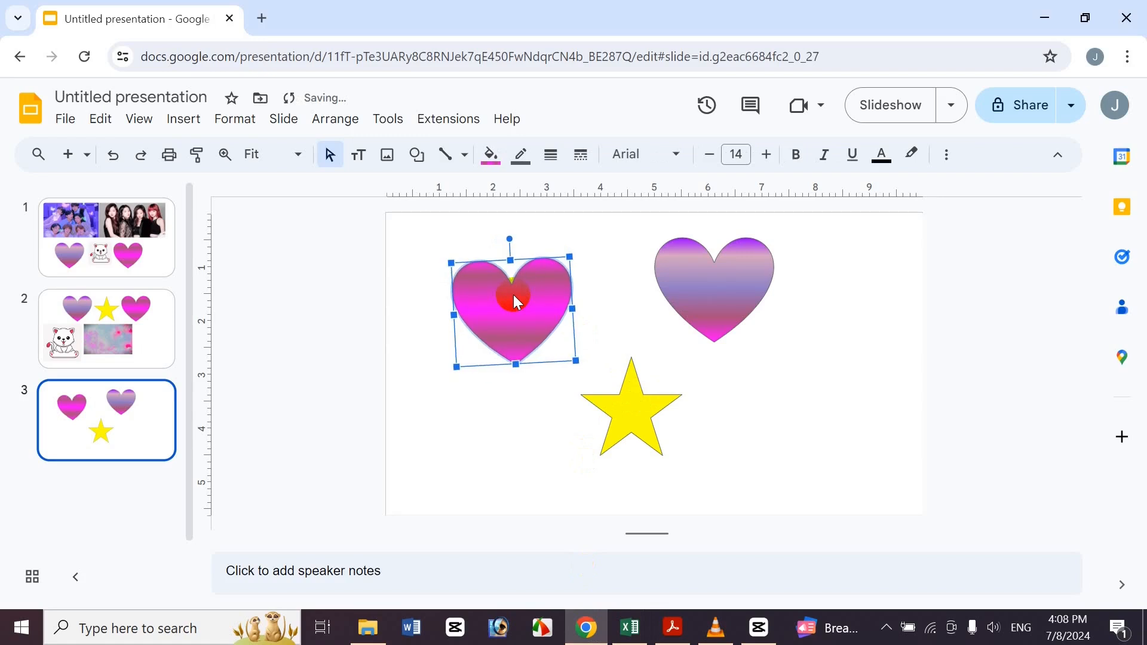
pyautogui.hotkey('alt', 'shift', 'Right')
pyautogui.hotkey('alt', 'shift', 'Right')
pyautogui.hotkey('alt', 'shift', 'Right')
pyautogui.hotkey('alt', 'shift', 'Right')
pyautogui.hotkey('alt', 'shift', 'Right')
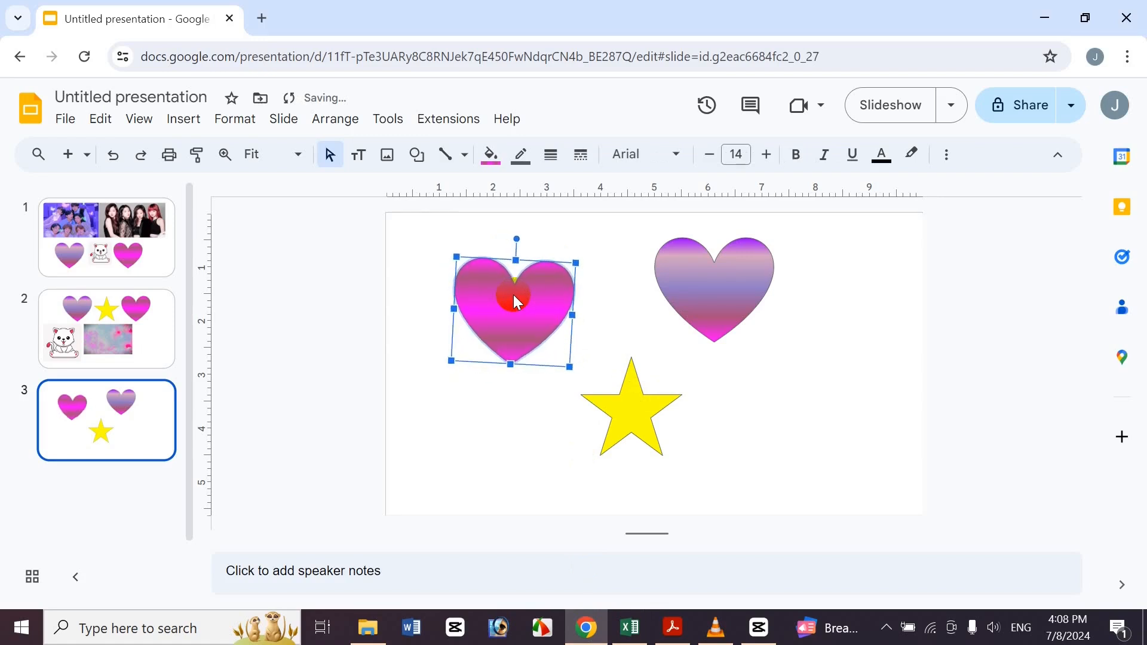
# Step: Rotate the magenta heart counterclockwise and back clockwise in 15° increments, returning it to its starting angle, and deselect it
pyautogui.hotkey('alt', 'Left')
pyautogui.hotkey('alt', 'Left')
pyautogui.hotkey('alt', 'Left')
pyautogui.hotkey('alt', 'Left')
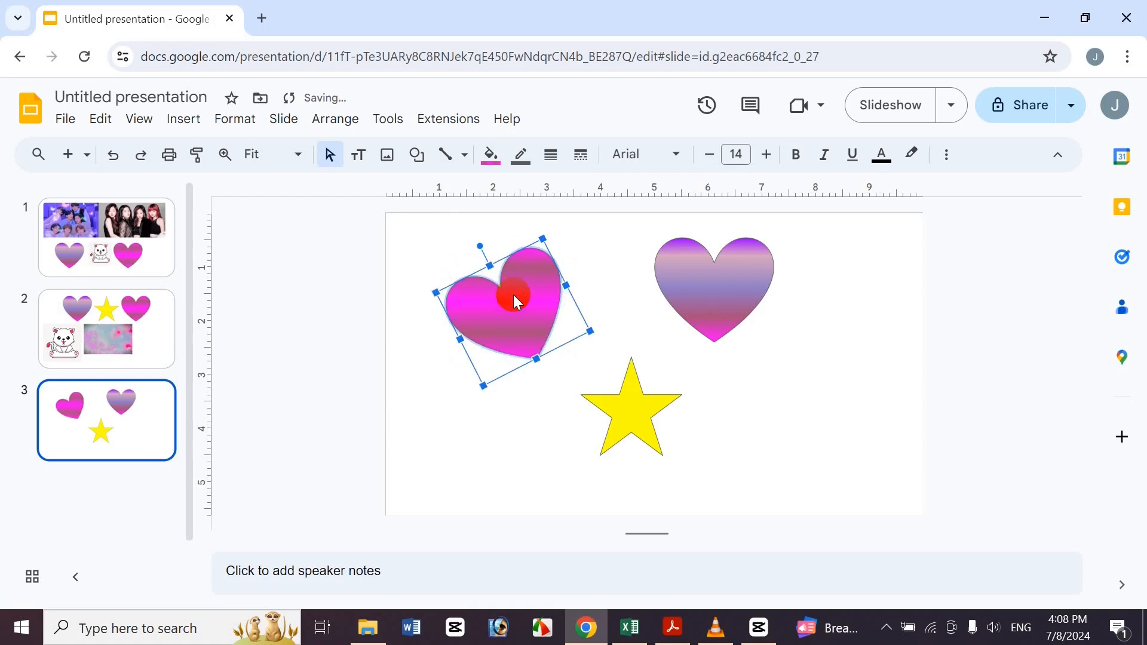
pyautogui.hotkey('alt', 'Right')
pyautogui.hotkey('alt', 'Right')
pyautogui.hotkey('alt', 'Right')
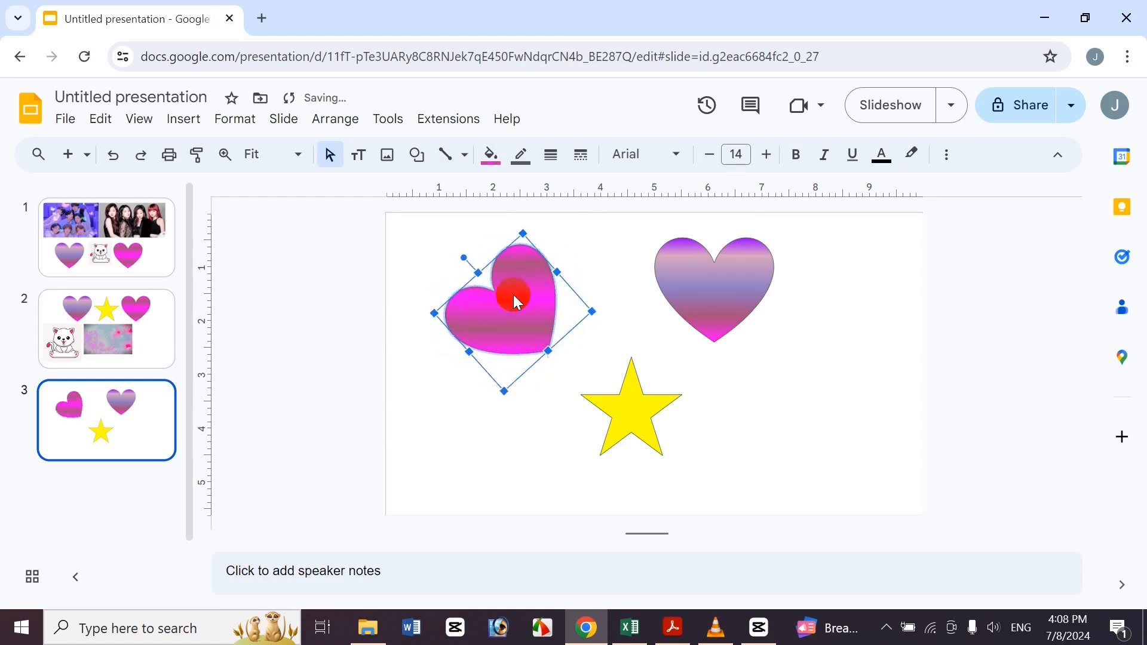
pyautogui.hotkey('alt', 'Right')
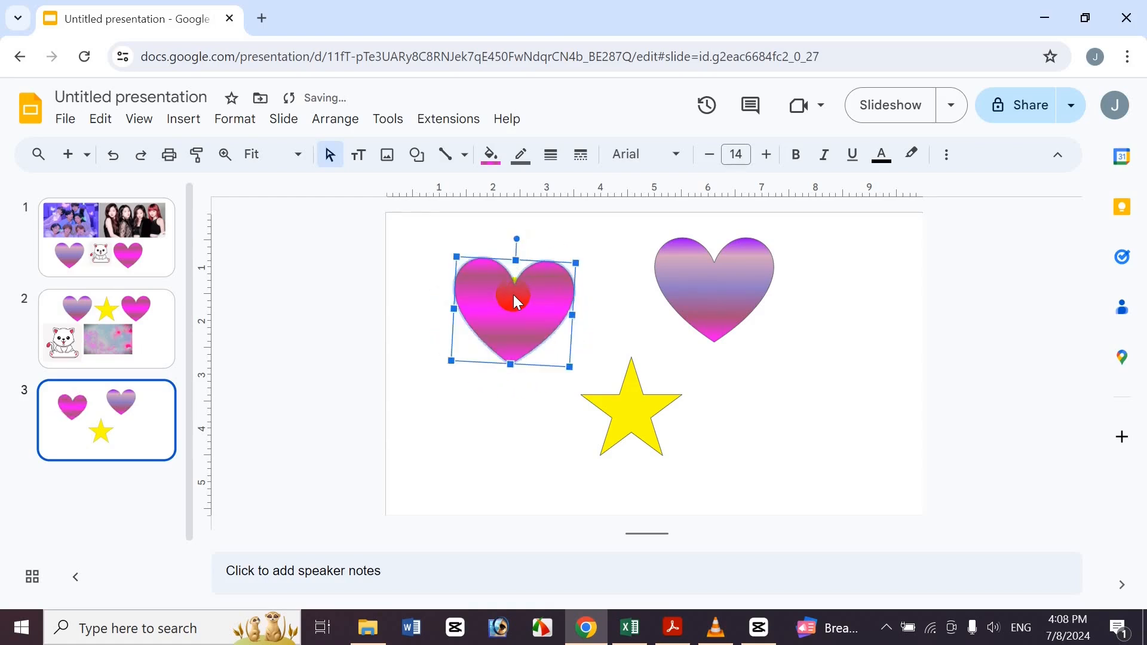
pyautogui.hotkey('alt', 'Left')
pyautogui.hotkey('alt', 'Right')
pyautogui.click(536, 401)
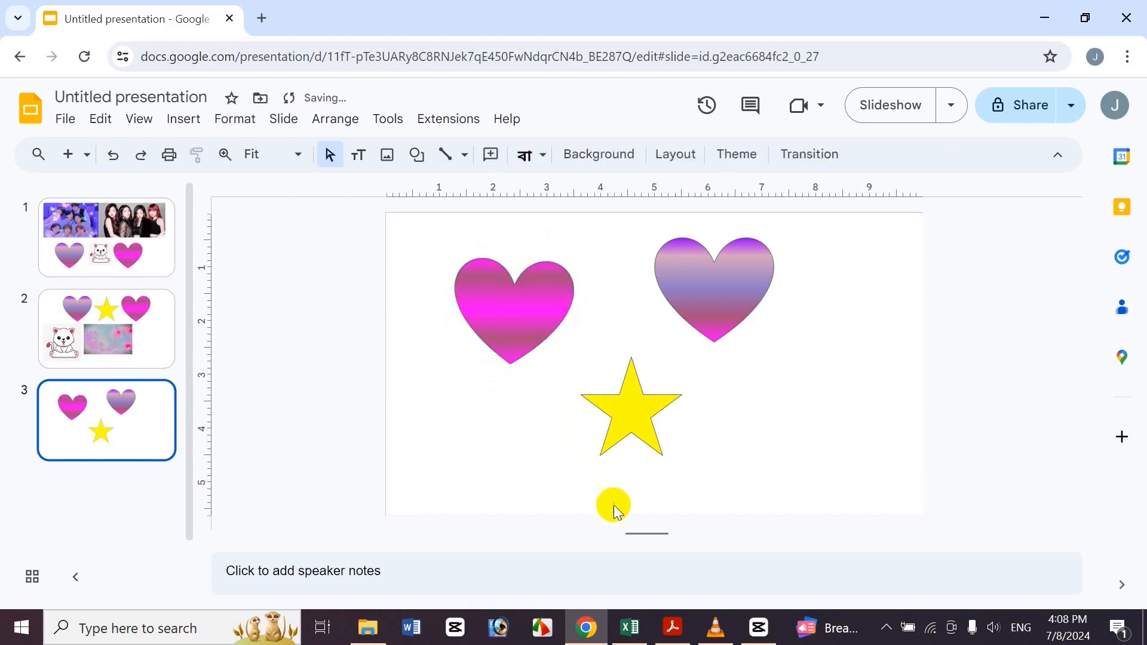
# Step: Switch to the Excel shortcut list and review the resize entries in rows 149 to 151
pyautogui.click(632, 627)
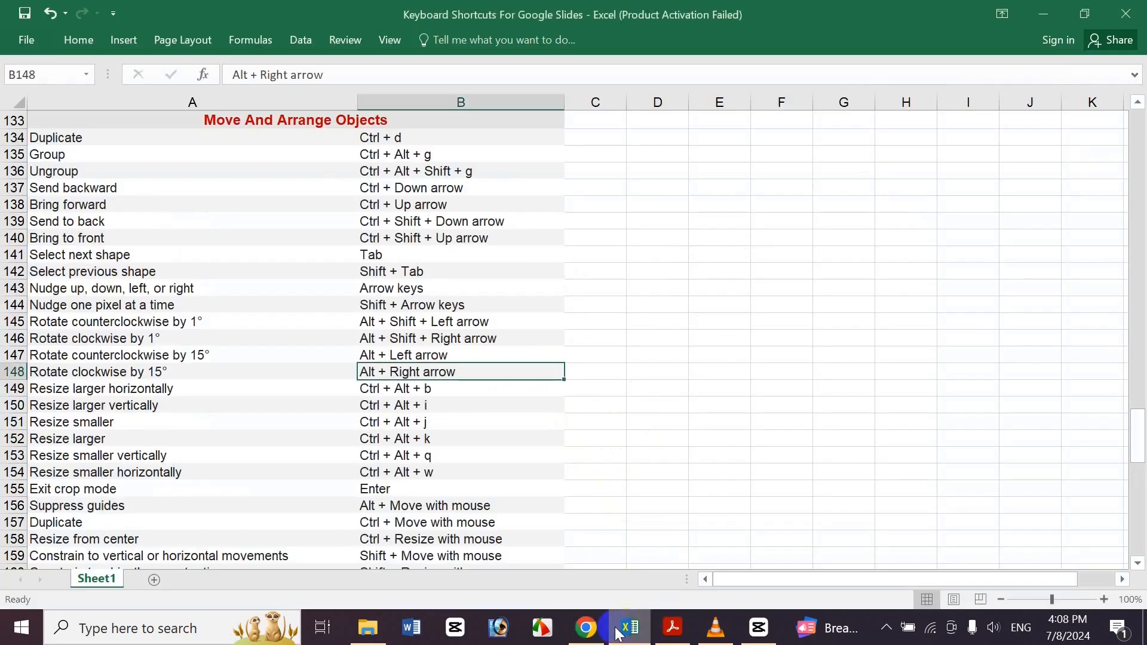
pyautogui.click(430, 408)
pyautogui.click(443, 393)
pyautogui.click(438, 419)
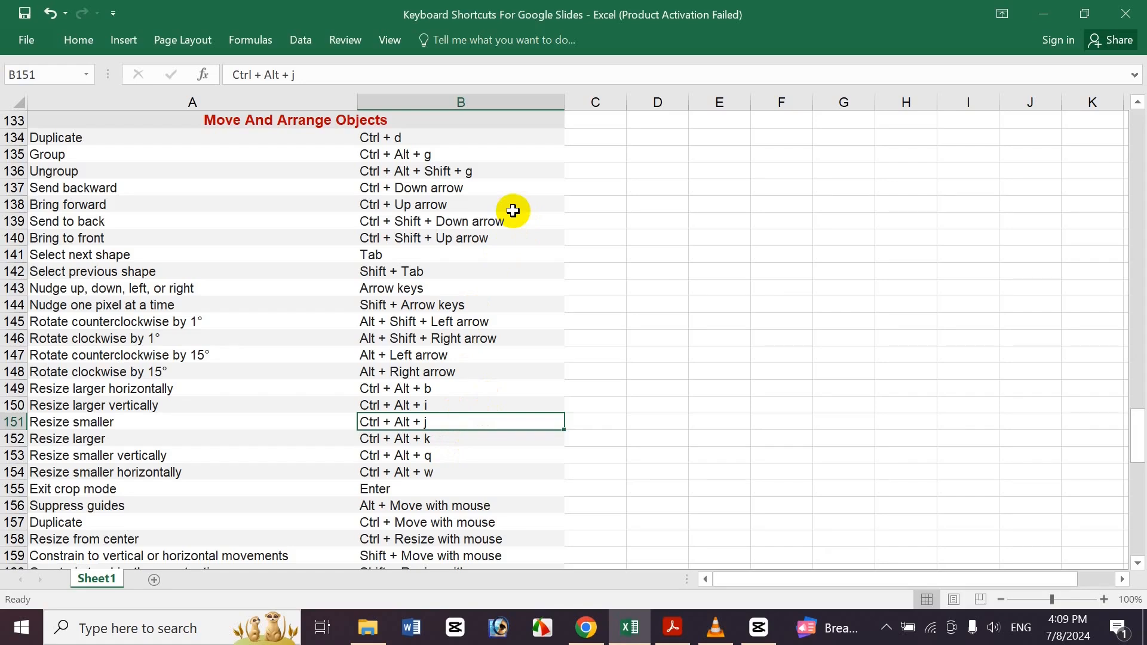
pyautogui.click(442, 390)
# Step: Return to the slides, move the purple gradient heart slightly up, and enlarge it three increments vertically and three horizontally
pyautogui.click(586, 624)
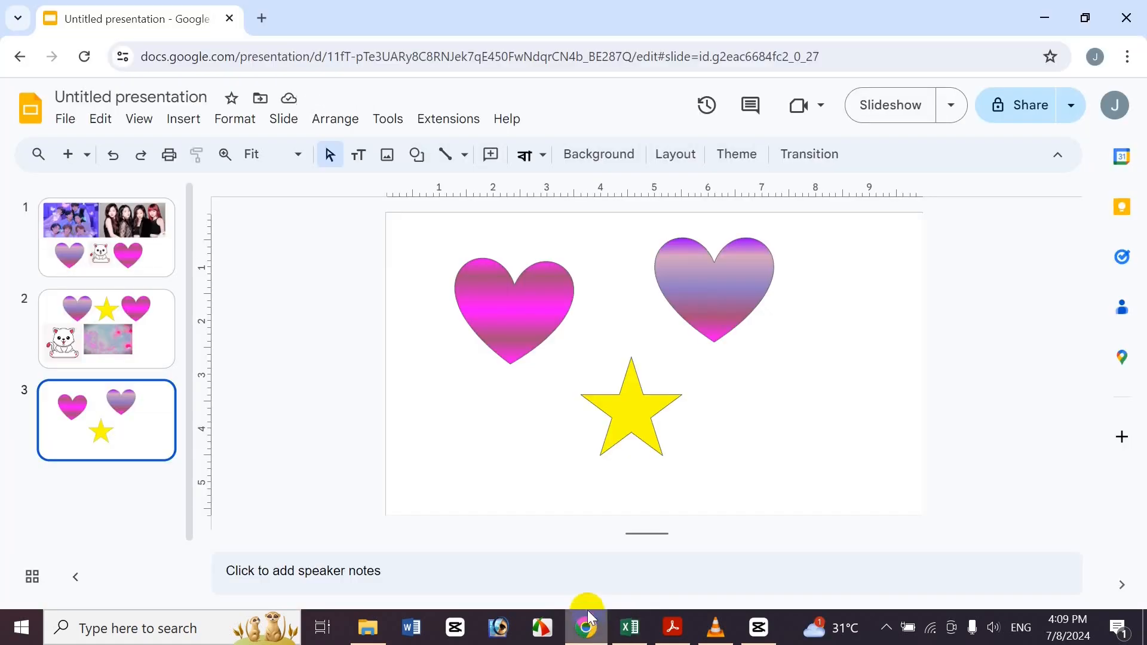
pyautogui.click(518, 296)
pyautogui.click(733, 285)
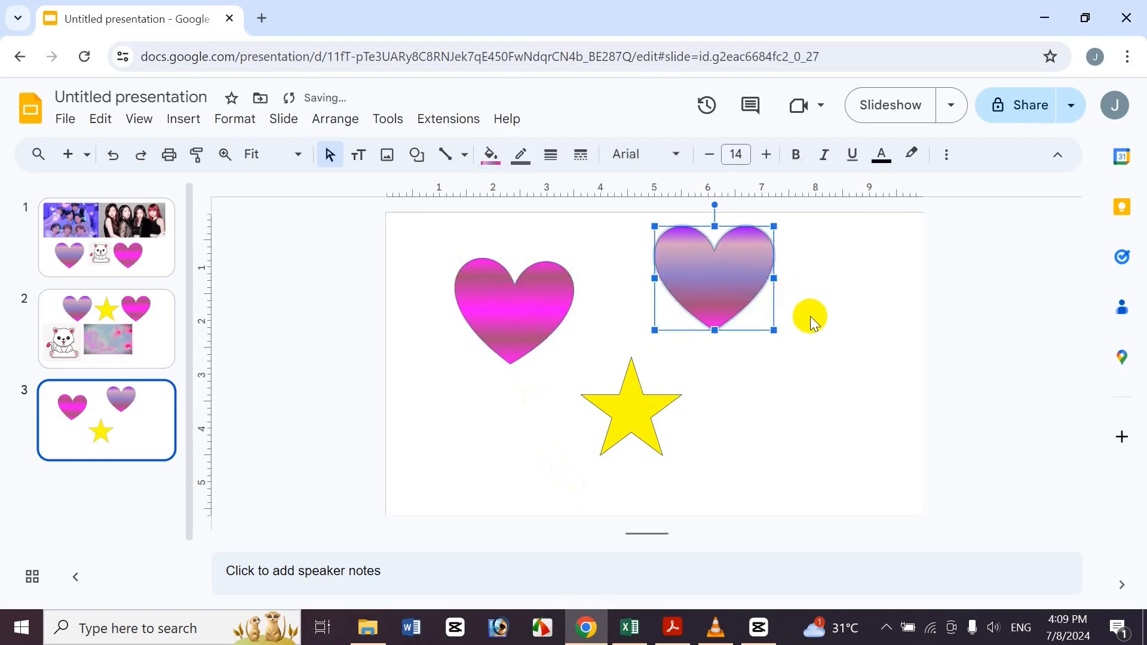
pyautogui.hotkey('ctrl', 'alt', 'i')
pyautogui.hotkey('ctrl', 'alt', 'i')
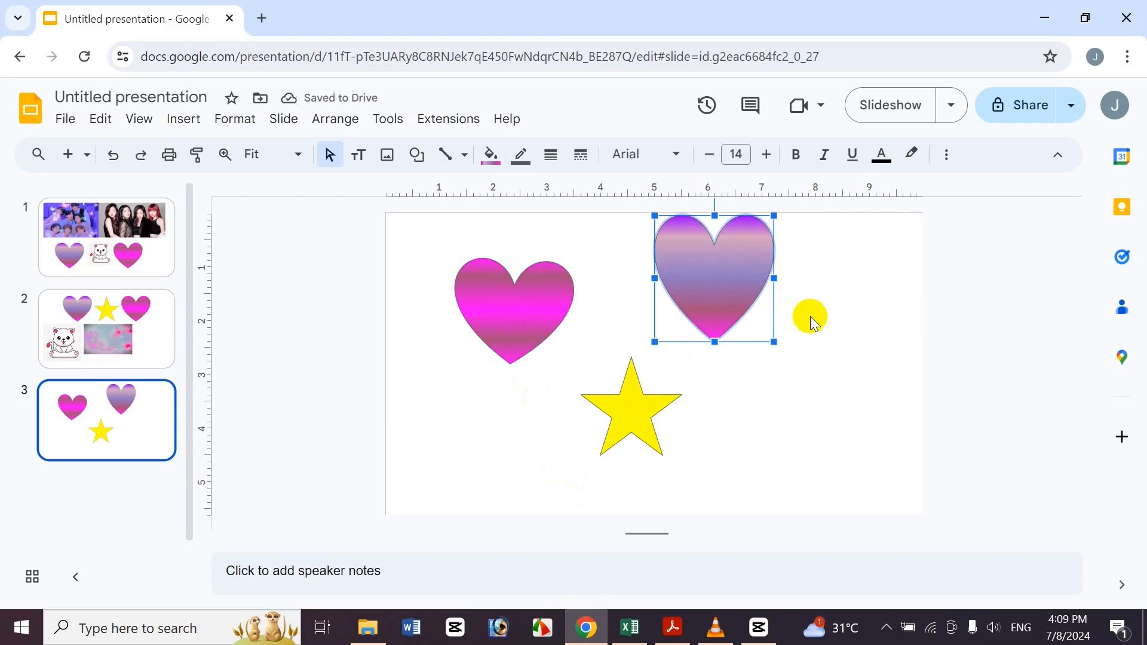
pyautogui.hotkey('ctrl', 'alt', 'i')
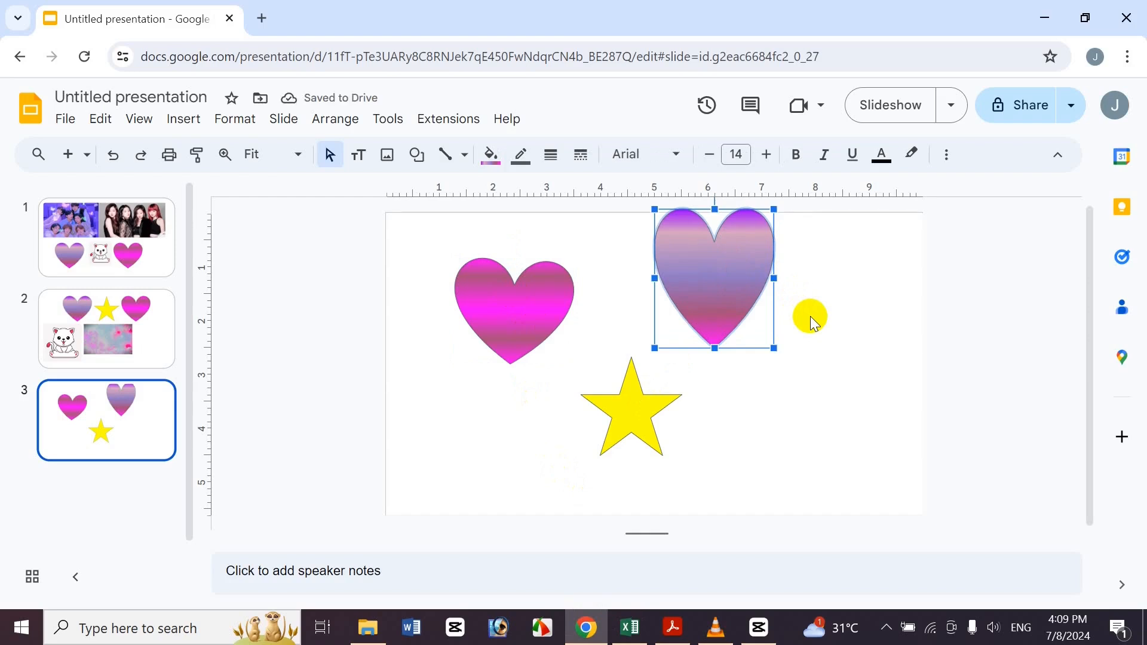
pyautogui.hotkey('ctrl', 'alt', 'b')
pyautogui.hotkey('ctrl', 'alt', 'b')
pyautogui.hotkey('ctrl', 'alt', 'b')
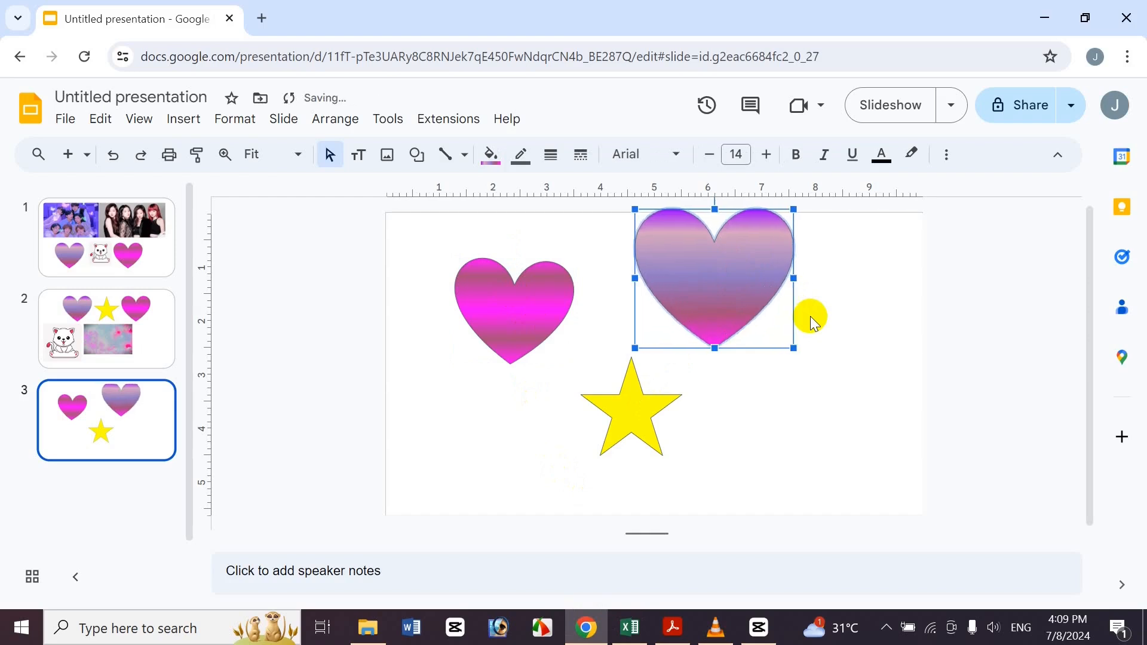
# Step: Switch to the Excel shortcut list and review the Resize smaller and Resize larger entries in rows 151 and 152
pyautogui.click(637, 636)
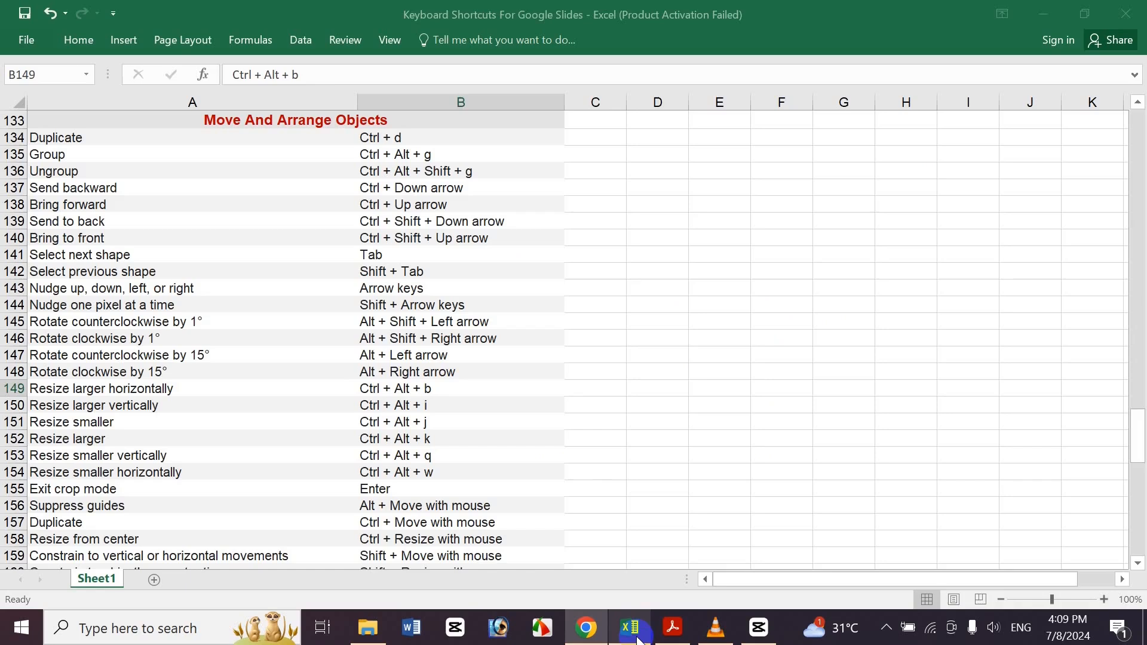
pyautogui.click(449, 426)
pyautogui.click(450, 440)
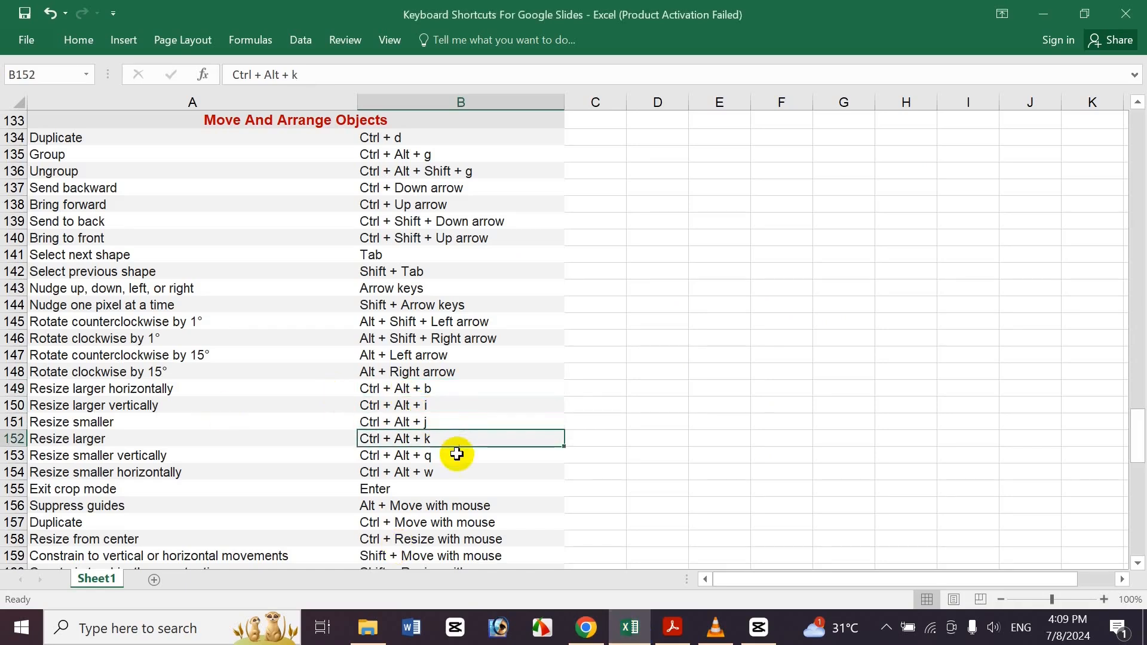
# Step: Return to the slides, move the purple gradient heart slightly down and left, and shrink it overall by four increments
pyautogui.click(585, 627)
pyautogui.moveTo(689, 314); pyautogui.dragTo(686, 318)
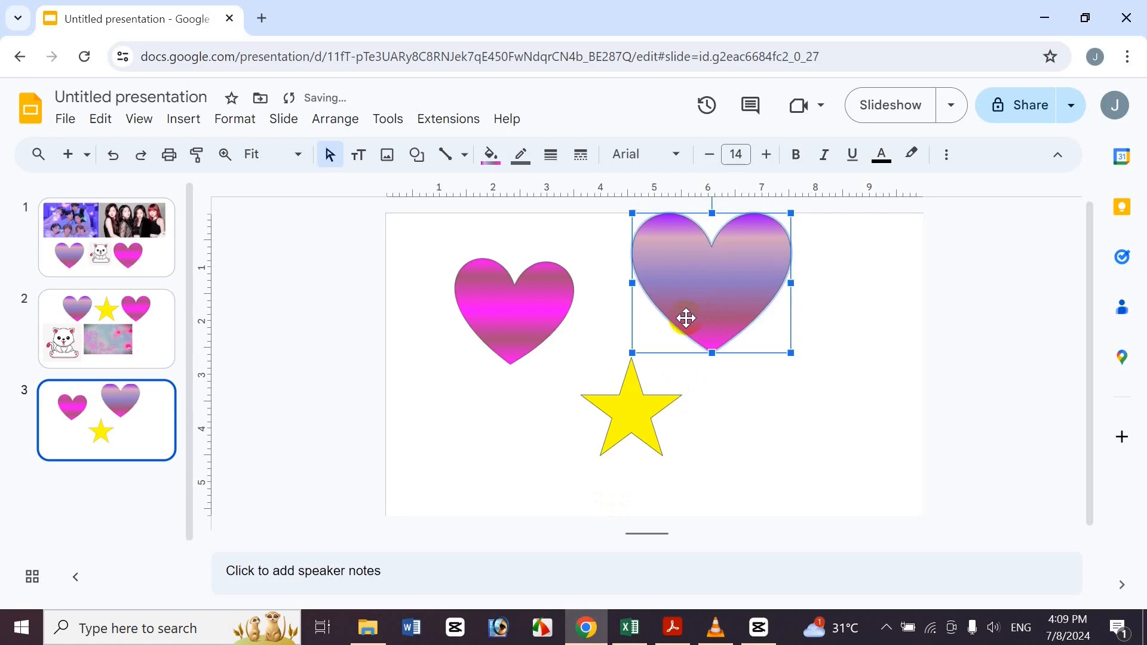
pyautogui.hotkey('ctrl', 'alt', 'j')
pyautogui.hotkey('ctrl', 'alt', 'j')
pyautogui.hotkey('ctrl', 'alt', 'j')
pyautogui.hotkey('ctrl', 'alt', 'j')
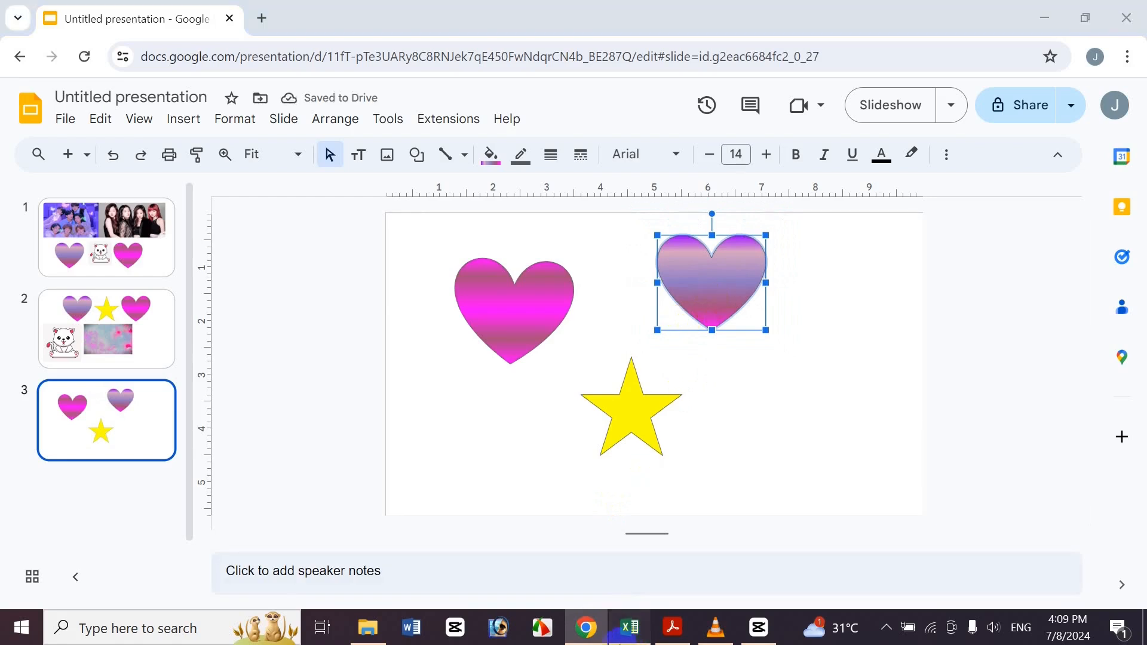
# Step: Resize the purple gradient heart larger and smaller overall, leaving it one increment larger, and deselect it
pyautogui.click(630, 627)
pyautogui.moveTo(599, 639)
pyautogui.click(586, 552)
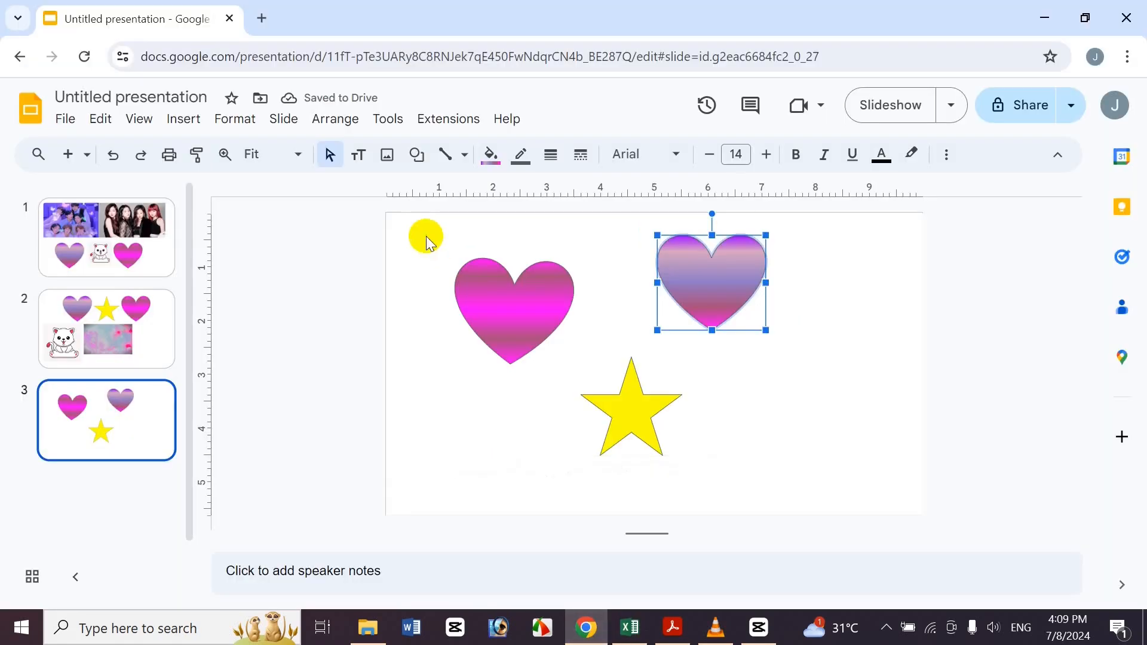
pyautogui.hotkey('ctrl', 'alt', 'k')
pyautogui.hotkey('ctrl', 'alt', 'k')
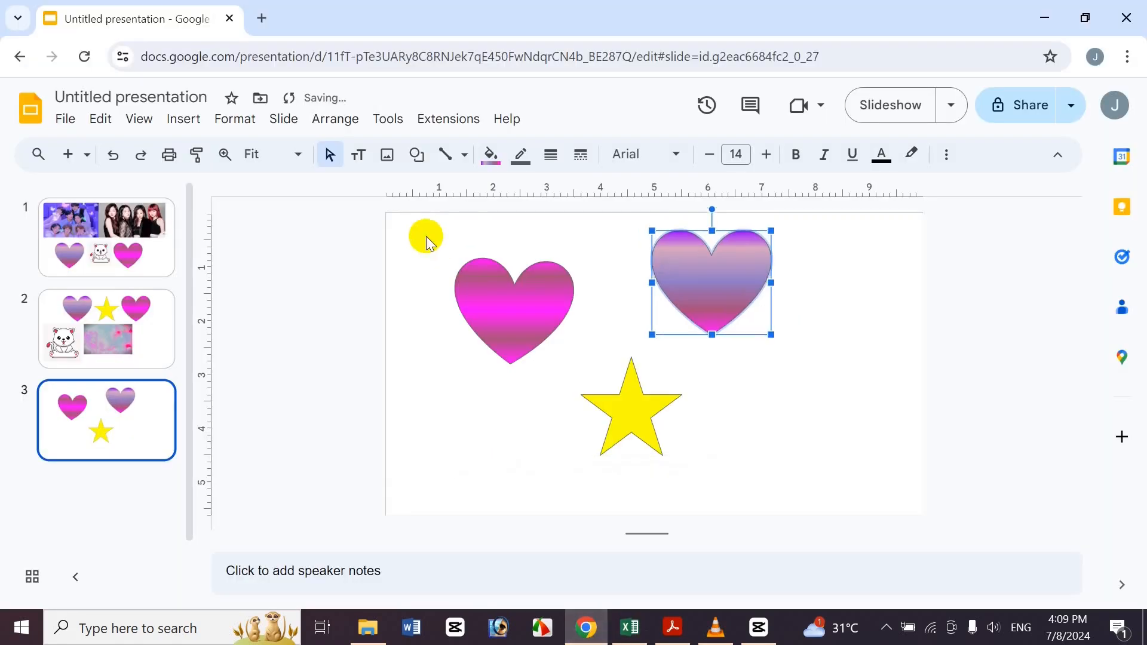
pyautogui.hotkey('ctrl', 'alt', 'j')
pyautogui.click(583, 344)
# Step: Select the yellow star, consult the Excel shortcut list, and shrink the star two increments vertically and two horizontally
pyautogui.click(536, 311)
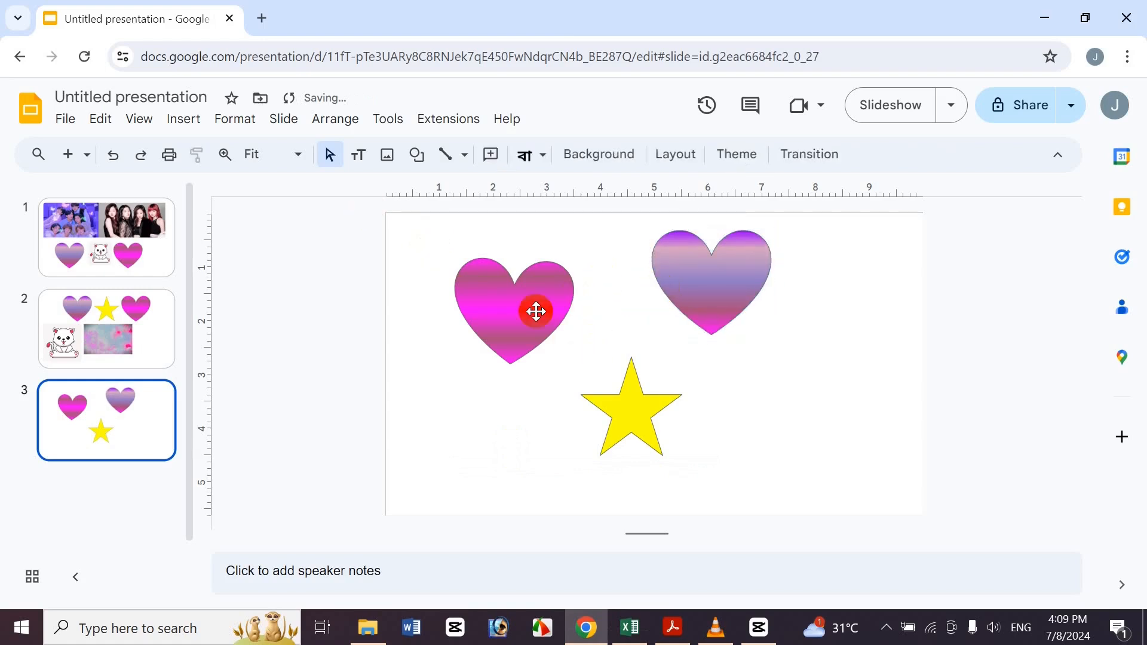
pyautogui.press('Tab')
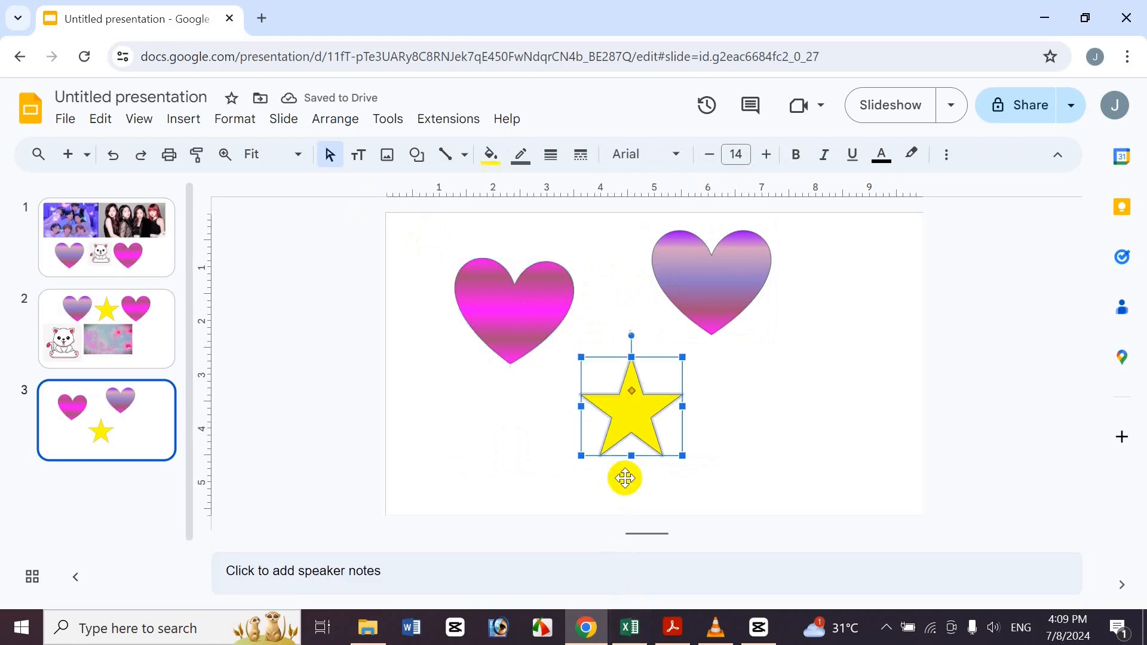
pyautogui.click(632, 627)
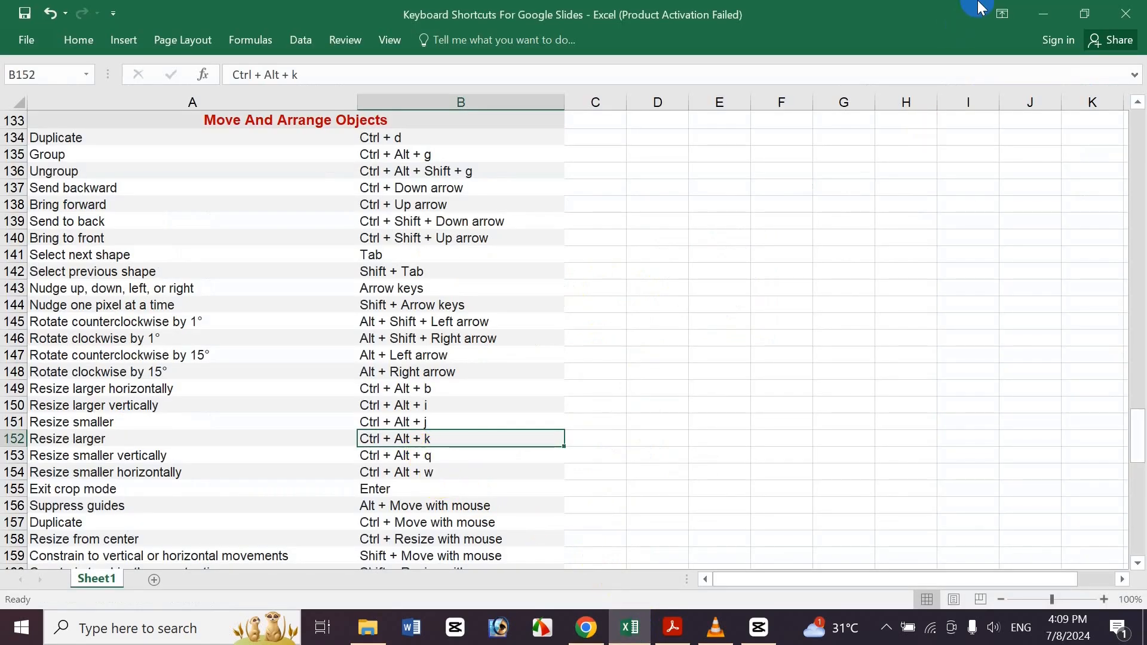
pyautogui.click(1044, 14)
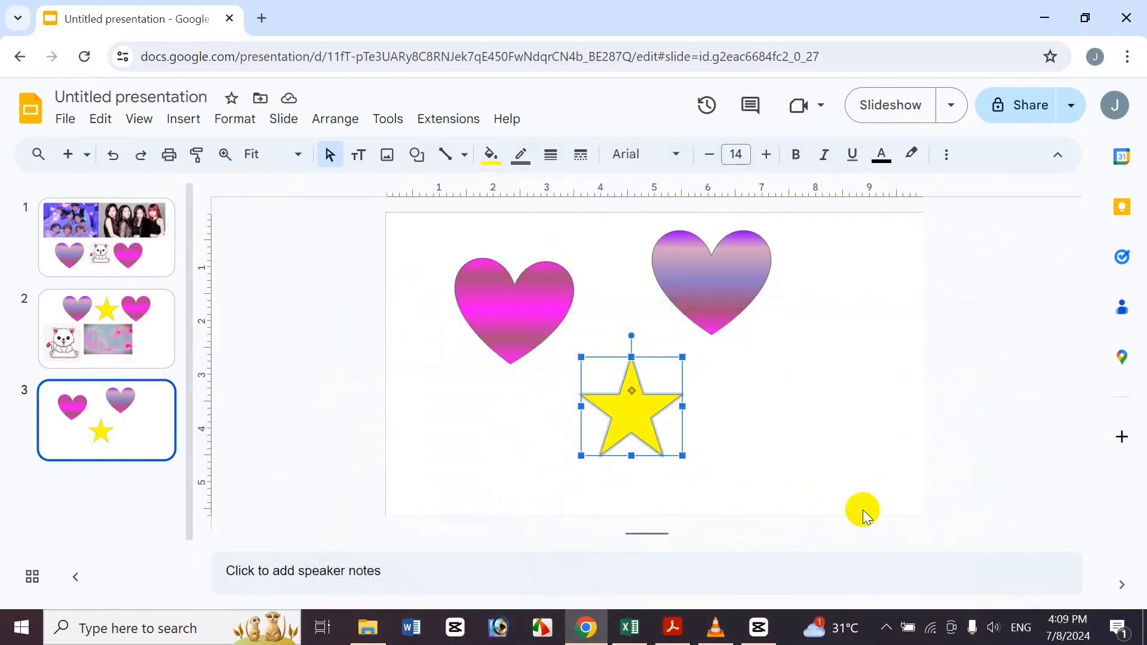
pyautogui.hotkey('ctrl', 'alt', 'q')
pyautogui.hotkey('ctrl', 'alt', 'q')
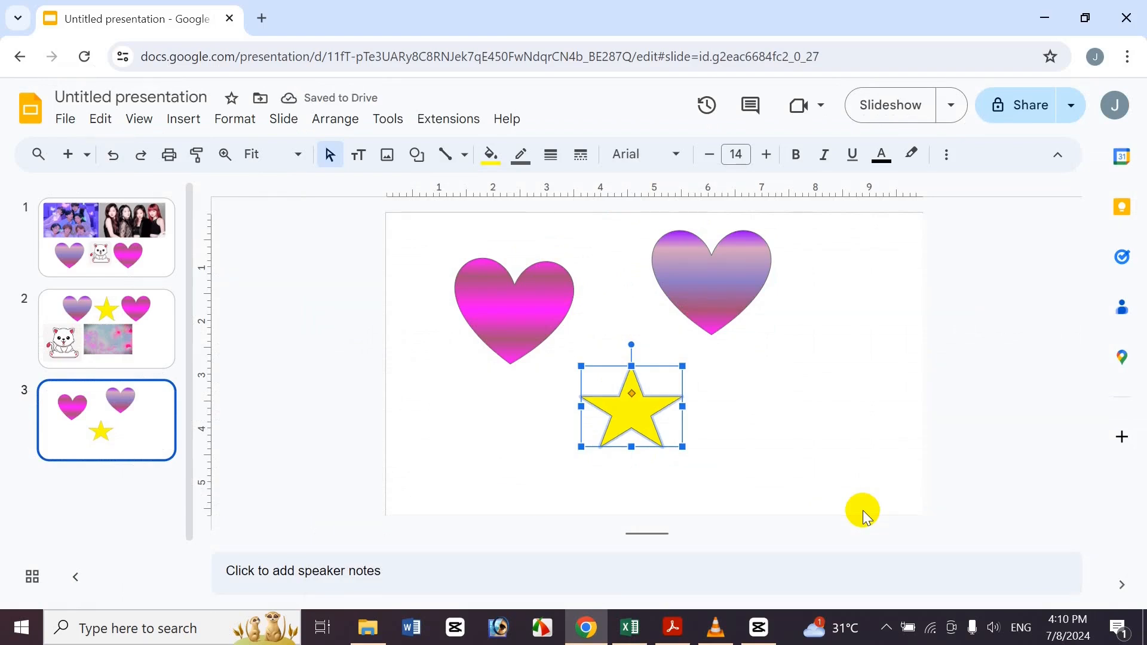
pyautogui.hotkey('ctrl', 'alt', 'w')
pyautogui.hotkey('ctrl', 'alt', 'w')
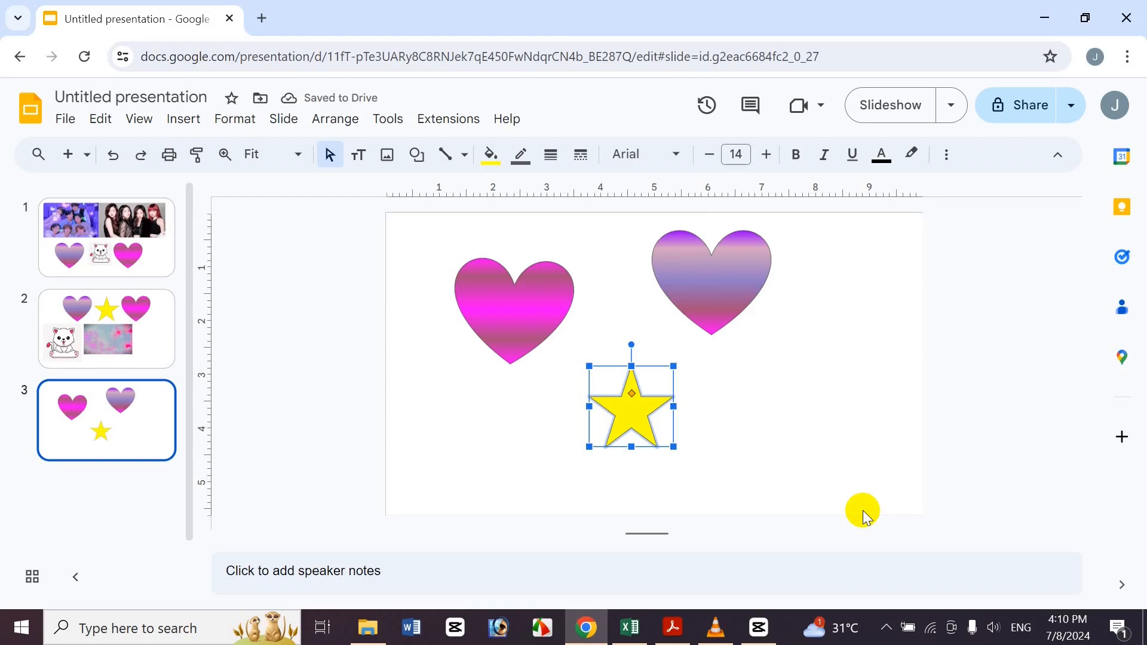
# Step: Shrink the yellow star overall by two increments, enlarge it overall by four increments, and deselect it
pyautogui.hotkey('ctrl', 'alt', 'j')
pyautogui.hotkey('ctrl', 'alt', 'j')
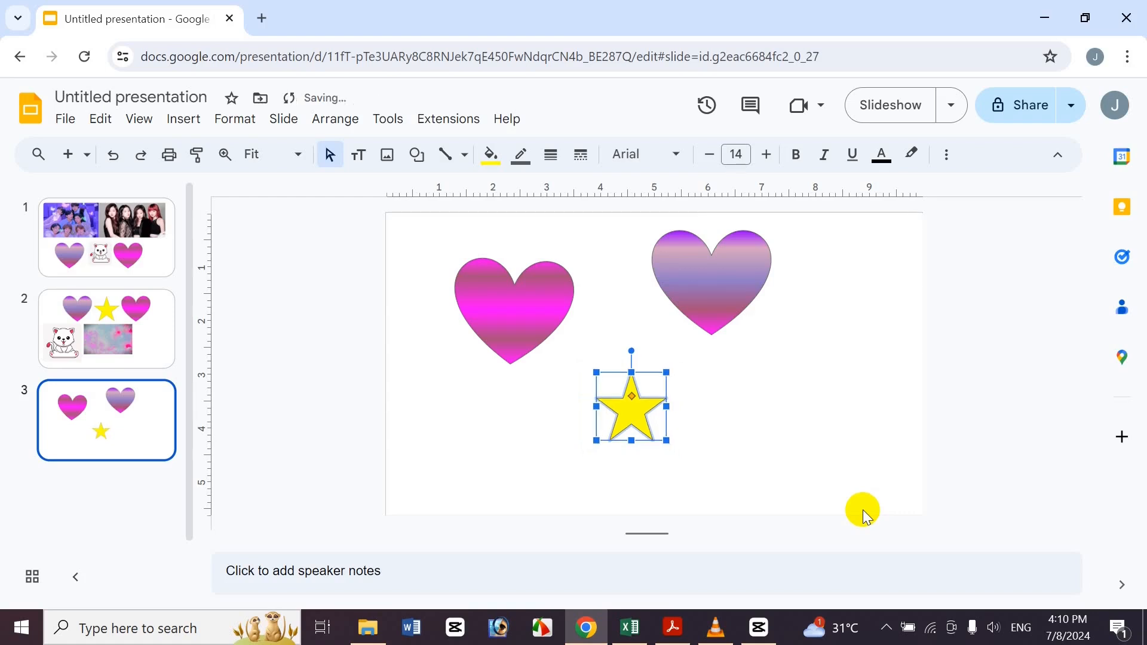
pyautogui.hotkey('ctrl', 'alt', 'k')
pyautogui.hotkey('ctrl', 'alt', 'k')
pyautogui.hotkey('ctrl', 'alt', 'k')
pyautogui.hotkey('ctrl', 'alt', 'k')
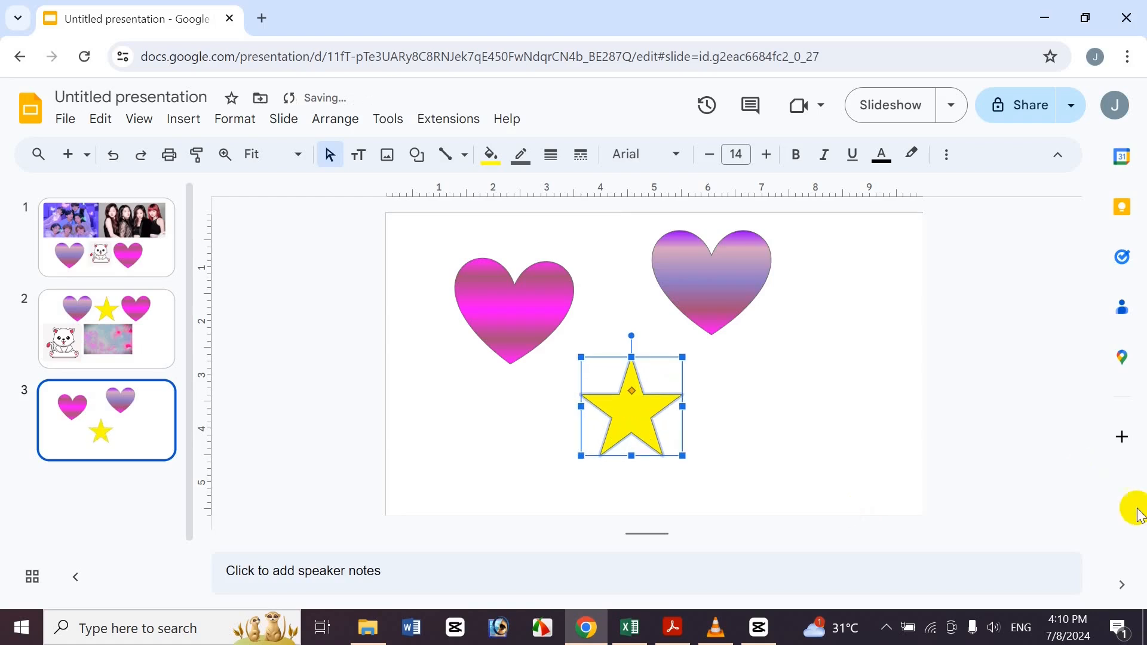
pyautogui.click(823, 438)
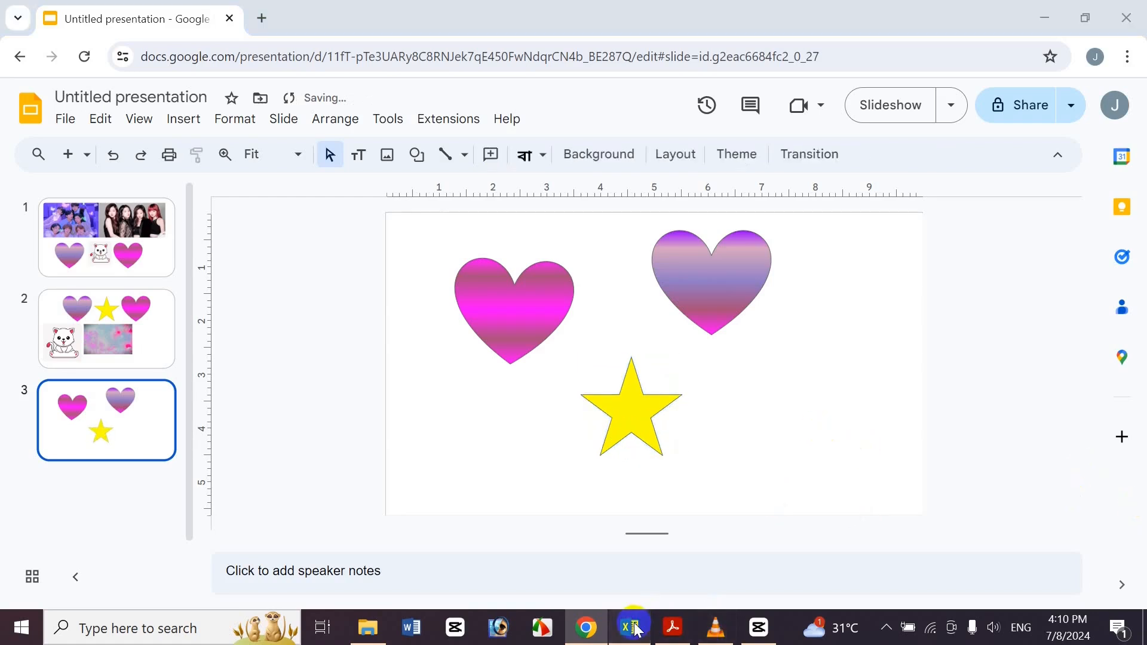
# Step: Check the Exit crop mode entry in row 155 of the Excel shortcut list and return to the slides
pyautogui.click(630, 626)
pyautogui.click(496, 489)
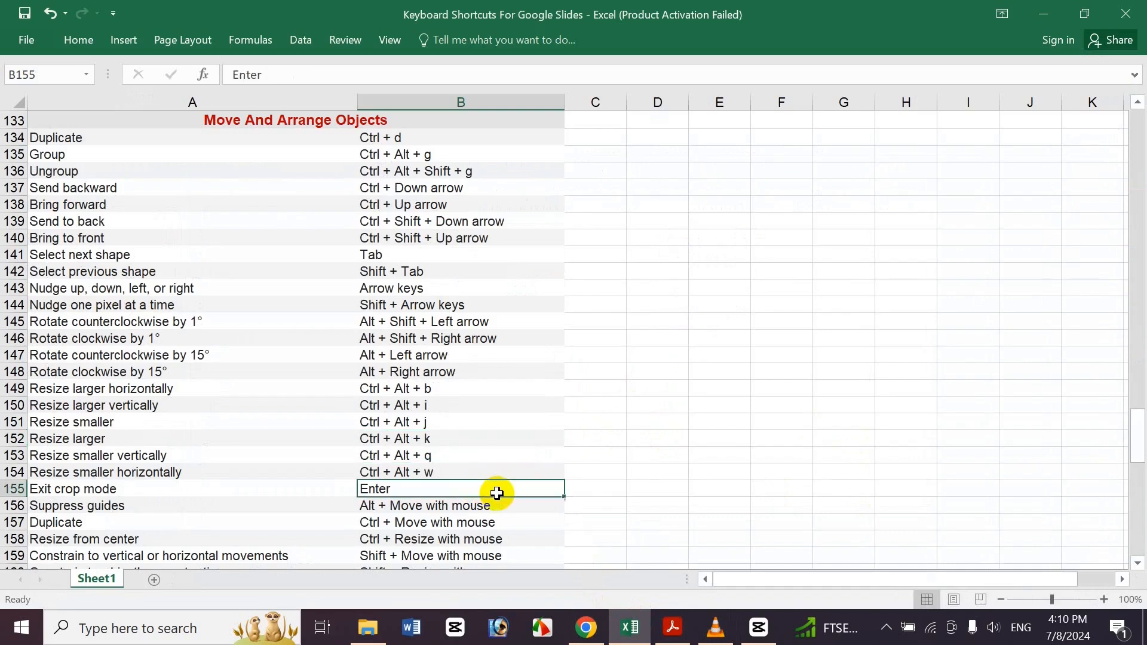
pyautogui.click(579, 632)
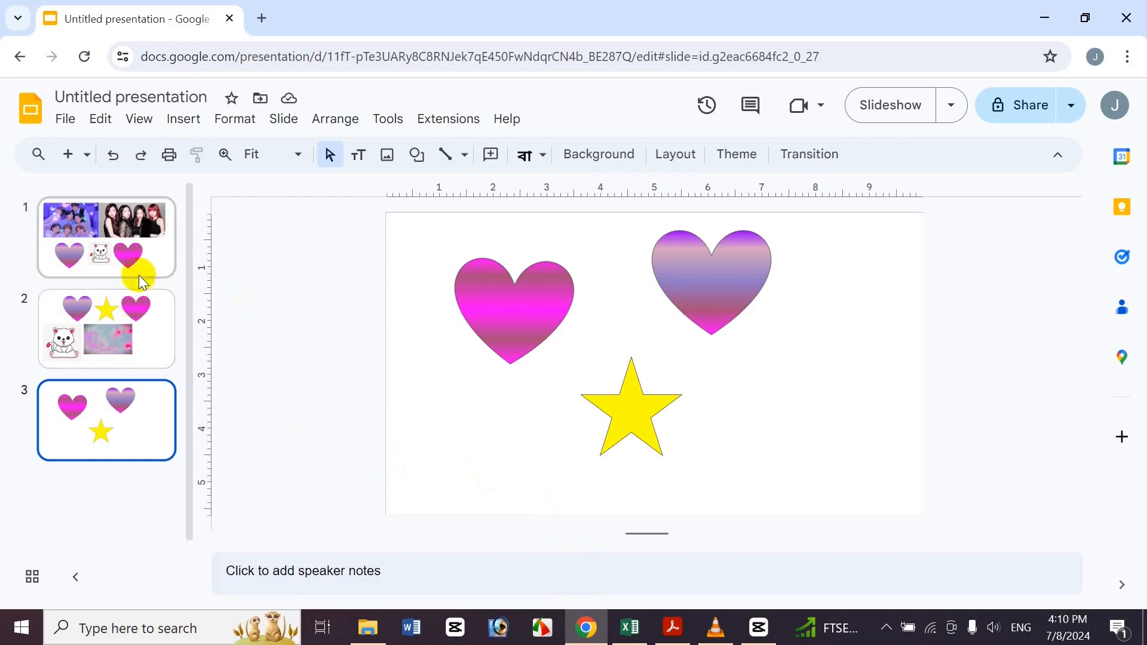
# Step: On slide 2, put the white cat image in crop mode and trim a narrow strip off its upper edge
pyautogui.click(138, 322)
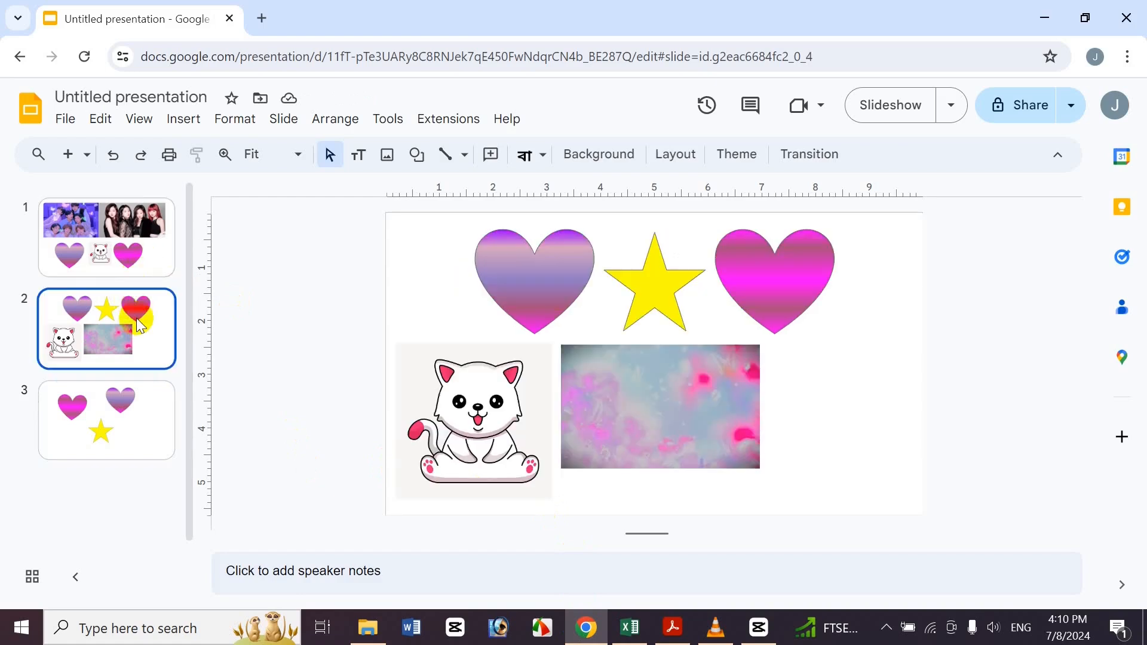
pyautogui.click(635, 394)
pyautogui.click(525, 393)
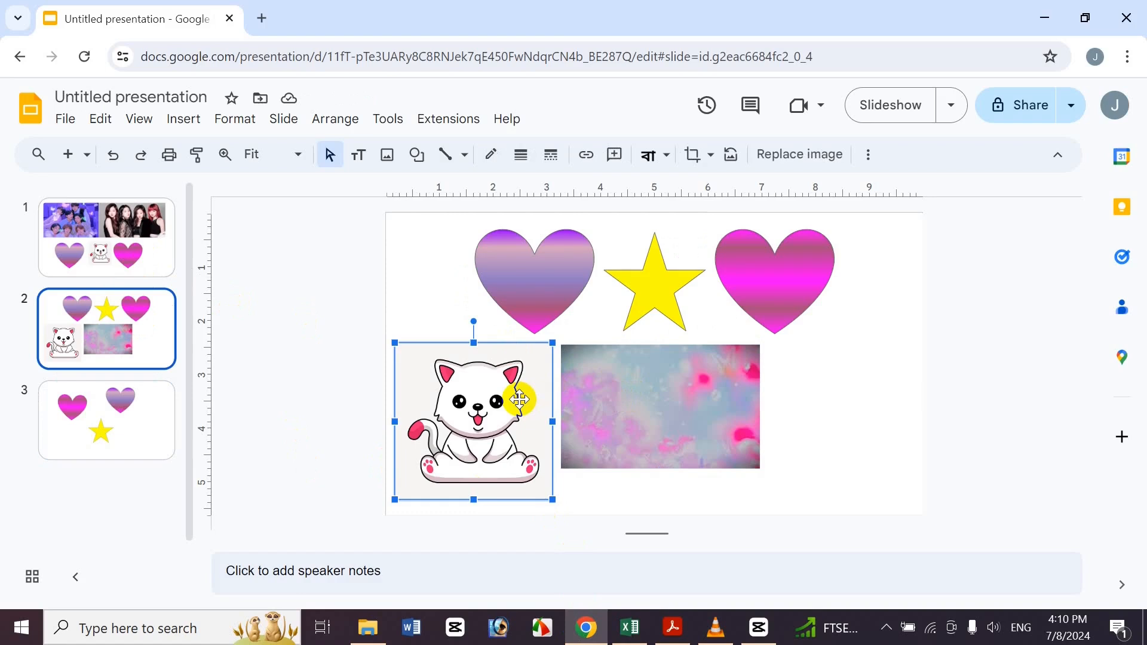
pyautogui.click(693, 155)
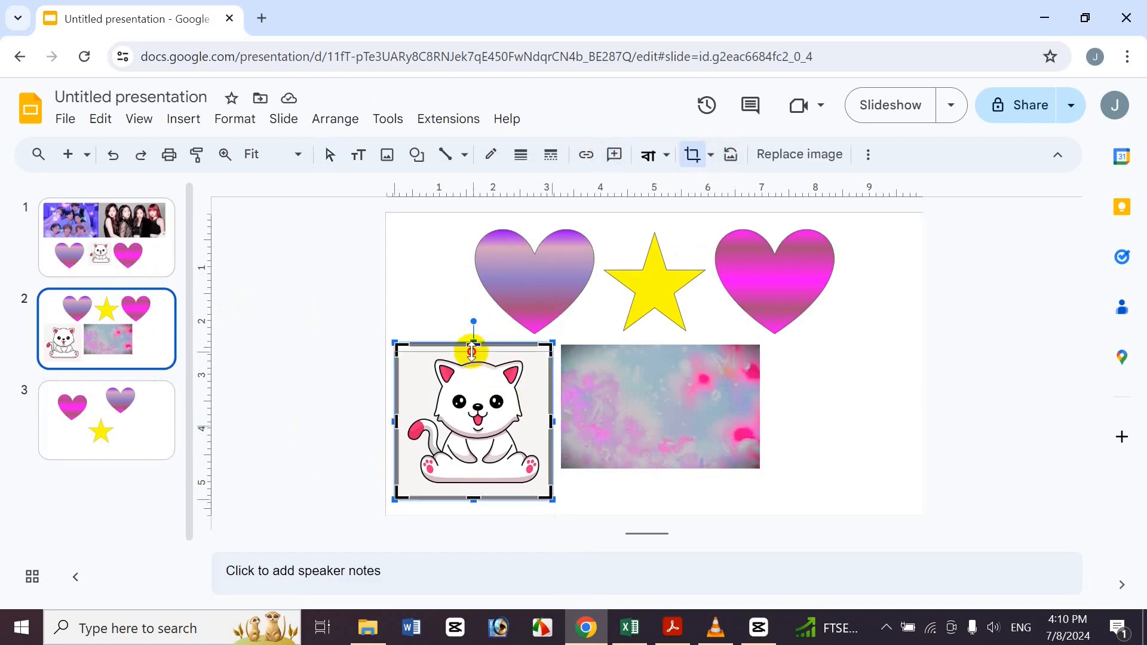
pyautogui.moveTo(472, 352); pyautogui.dragTo(472, 356)
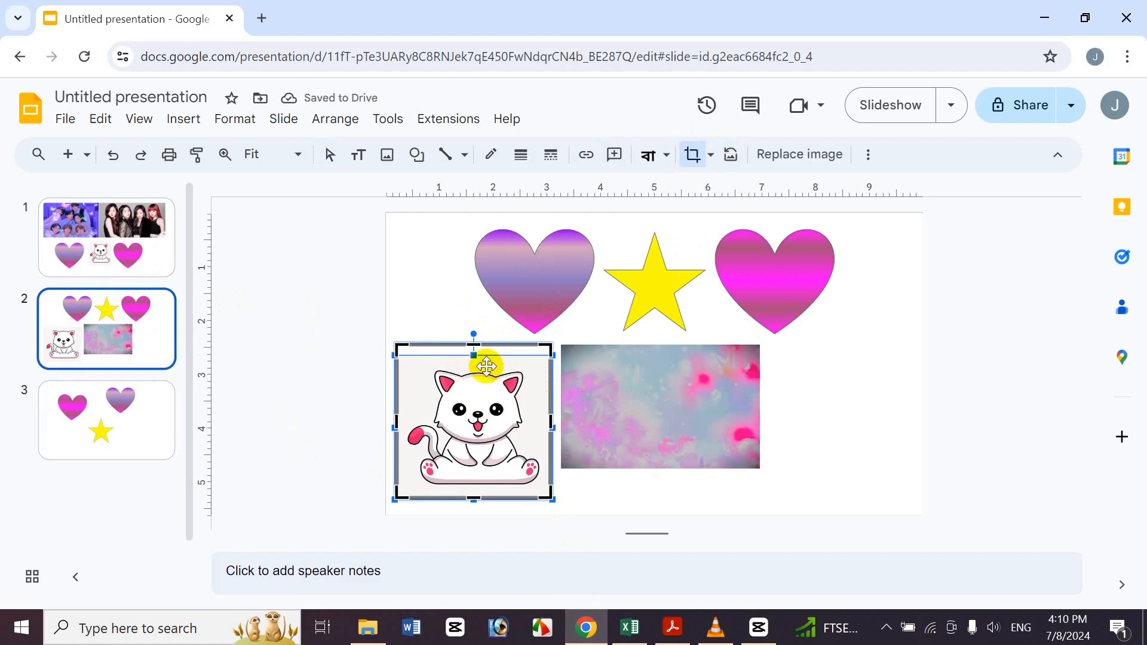
pyautogui.moveTo(475, 356)
pyautogui.mouseDown()
pyautogui.moveTo(474, 344)
pyautogui.moveTo(477, 354)
pyautogui.mouseUp()
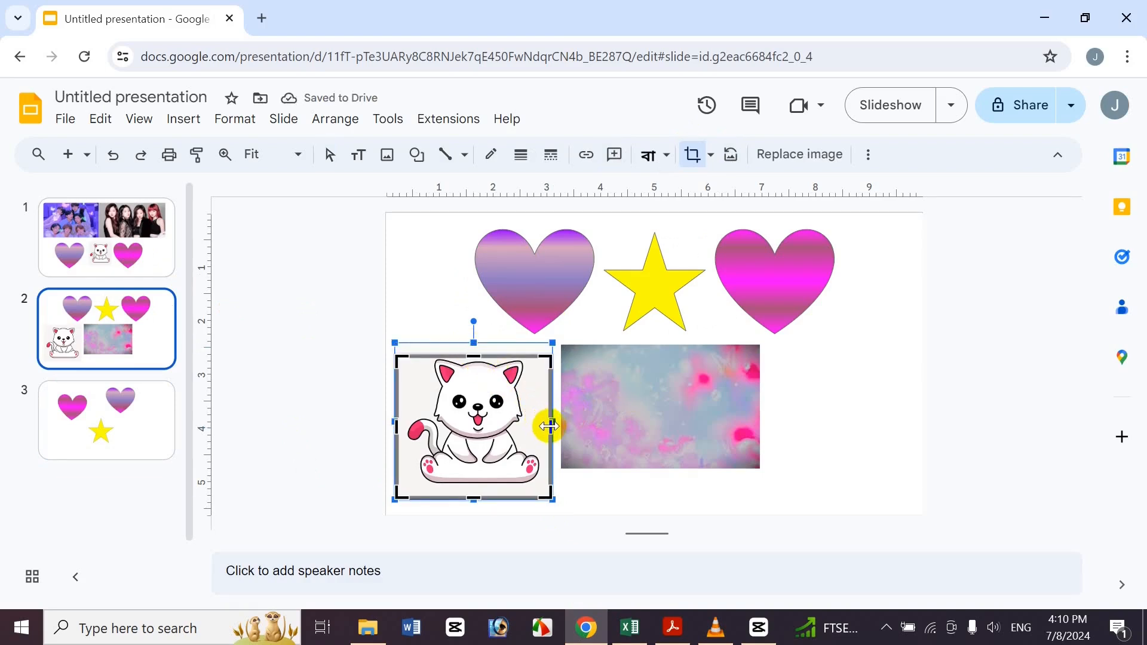
# Step: Crop narrow strips off both vertical sides of the cat image, exit crop mode, and deselect the image
pyautogui.moveTo(550, 424); pyautogui.dragTo(538, 421)
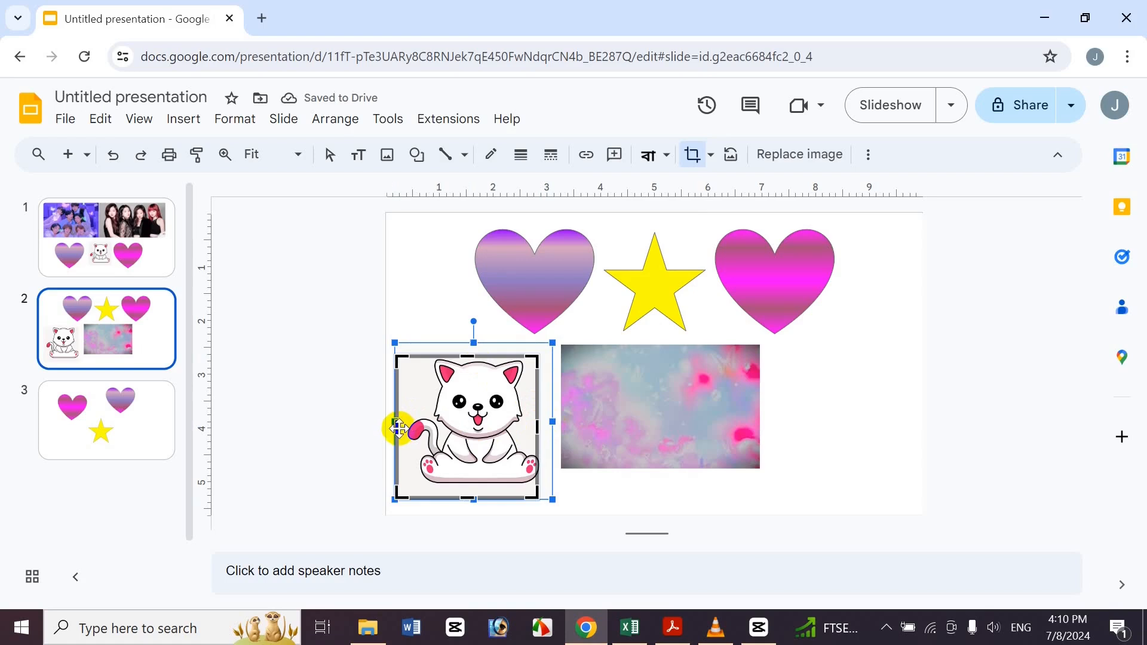
pyautogui.moveTo(396, 428); pyautogui.dragTo(409, 430)
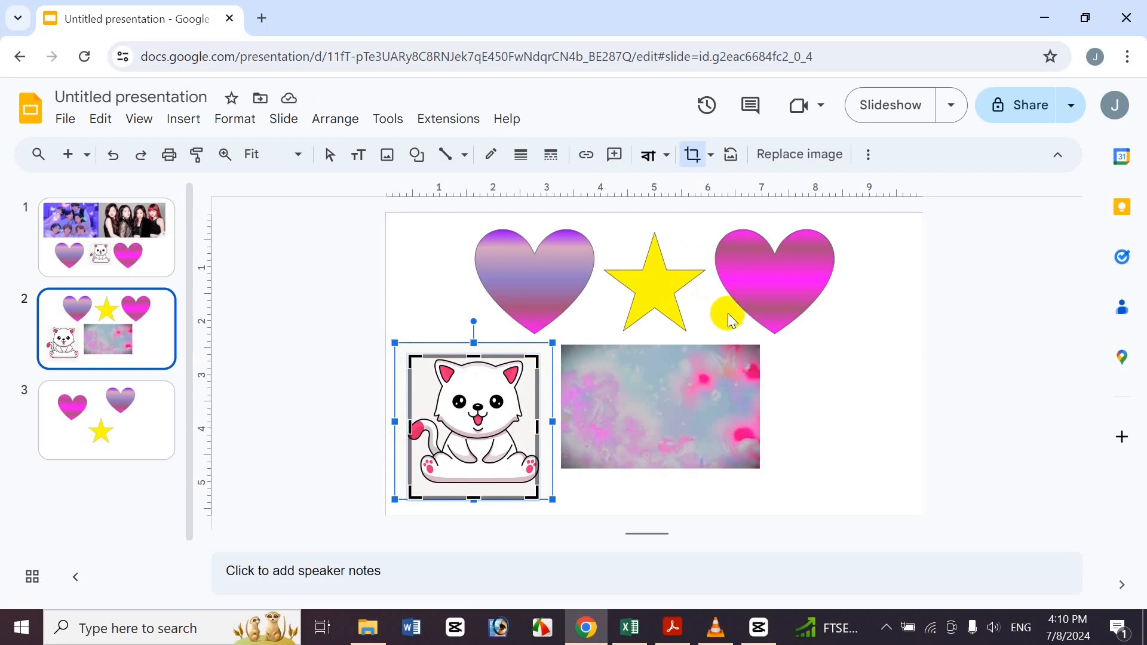
pyautogui.press('Return')
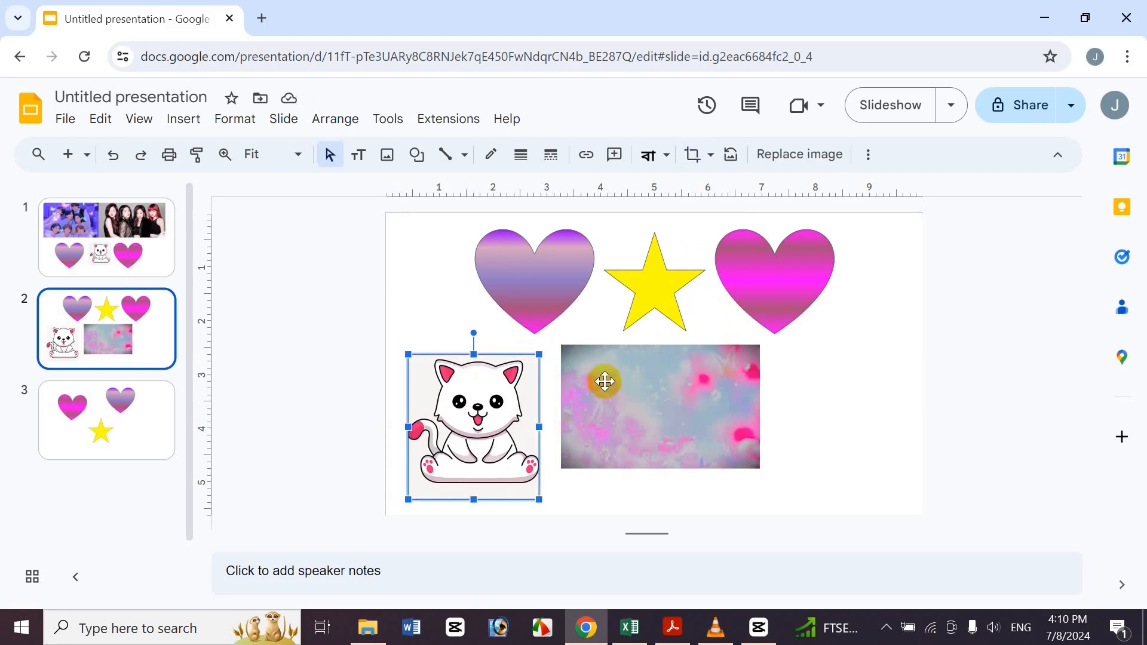
pyautogui.click(403, 296)
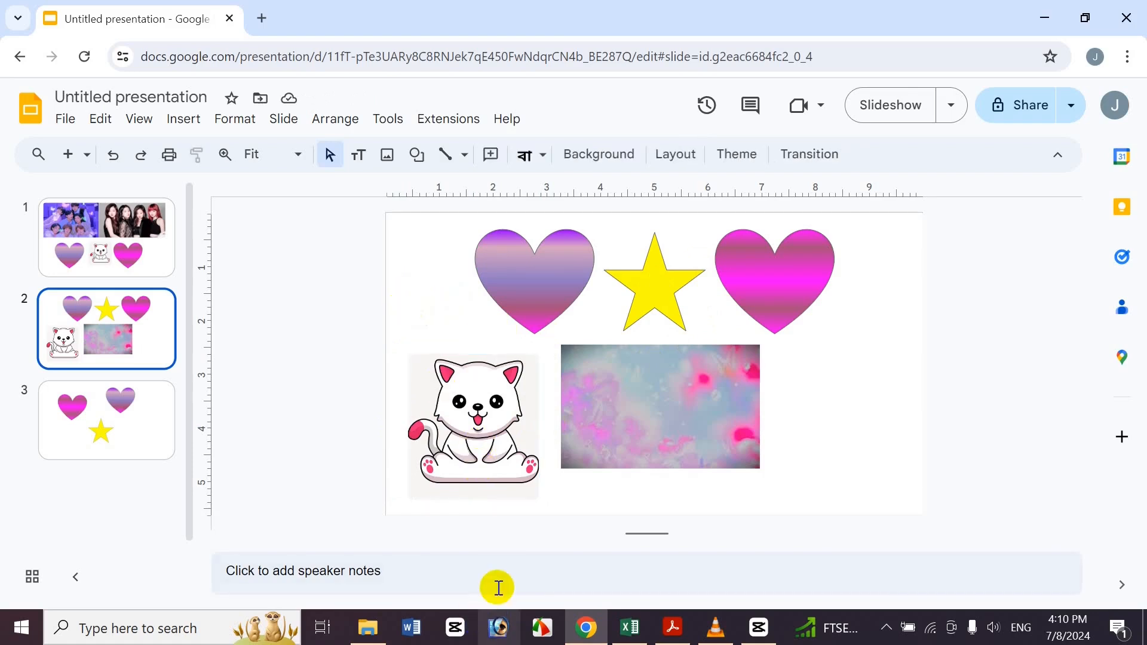
# Step: Switch to the Excel shortcut list and examine the Suppress guides entry in row 156
pyautogui.click(629, 627)
pyautogui.click(447, 507)
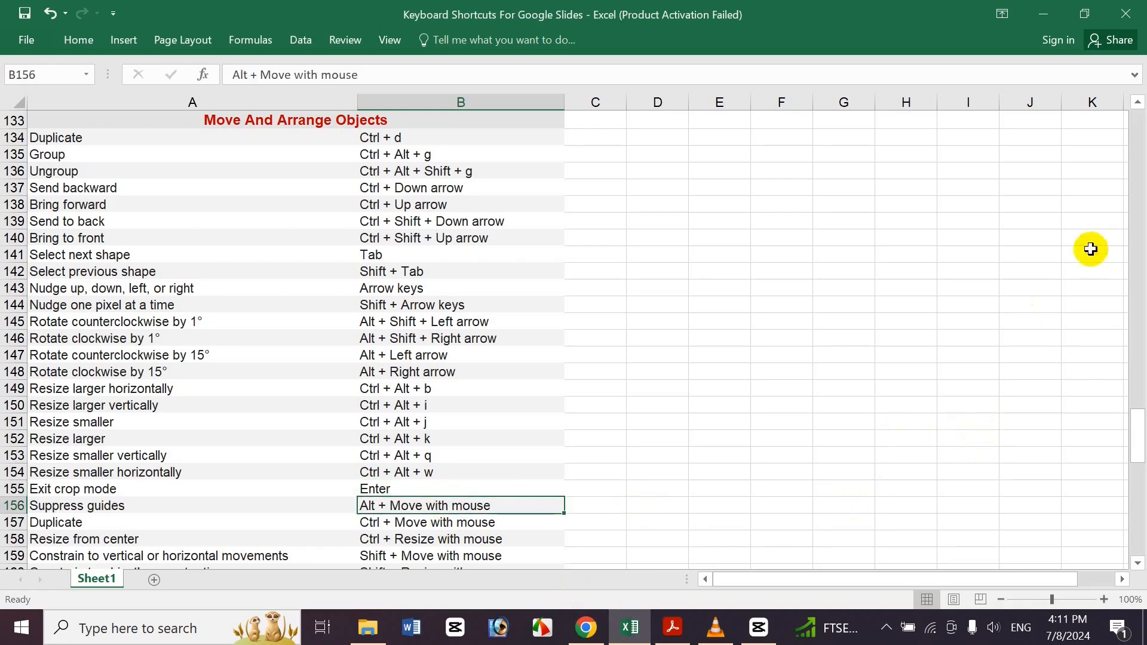
pyautogui.moveTo(1138, 427); pyautogui.dragTo(1139, 445)
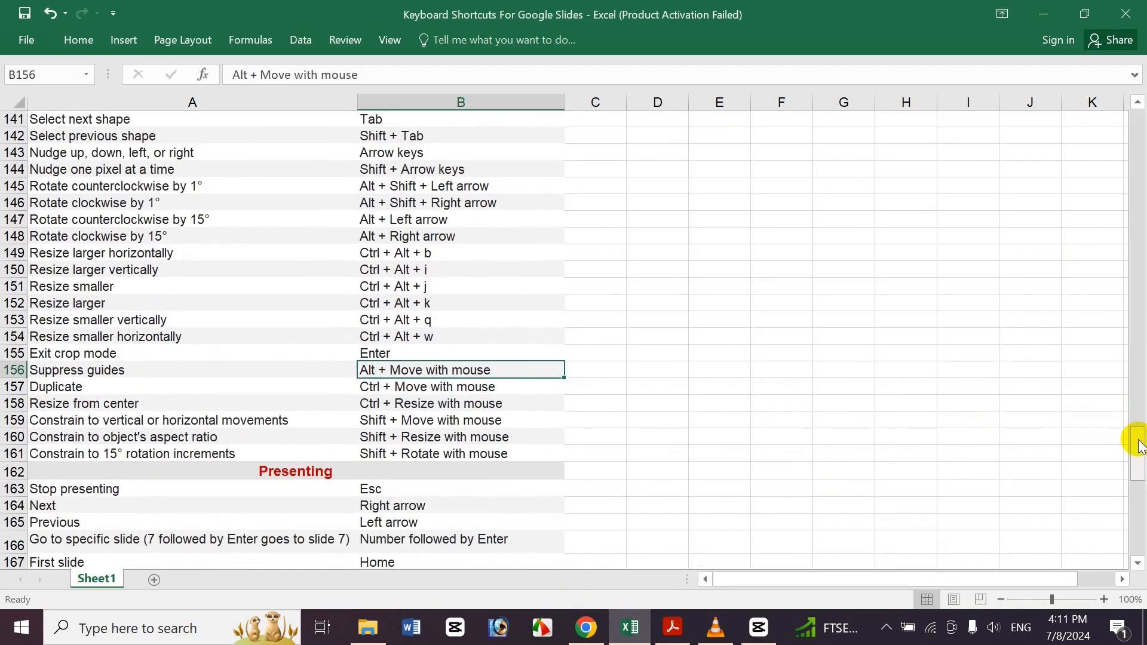
pyautogui.press('Left')
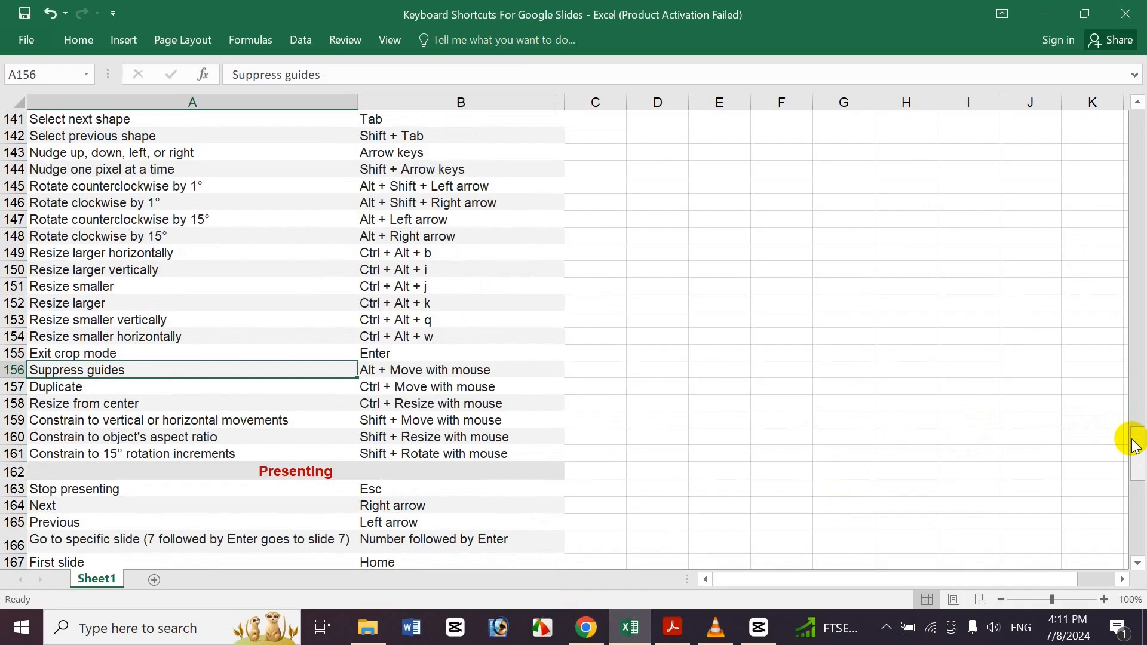
pyautogui.press('Down')
pyautogui.press('Right')
pyautogui.press('Up')
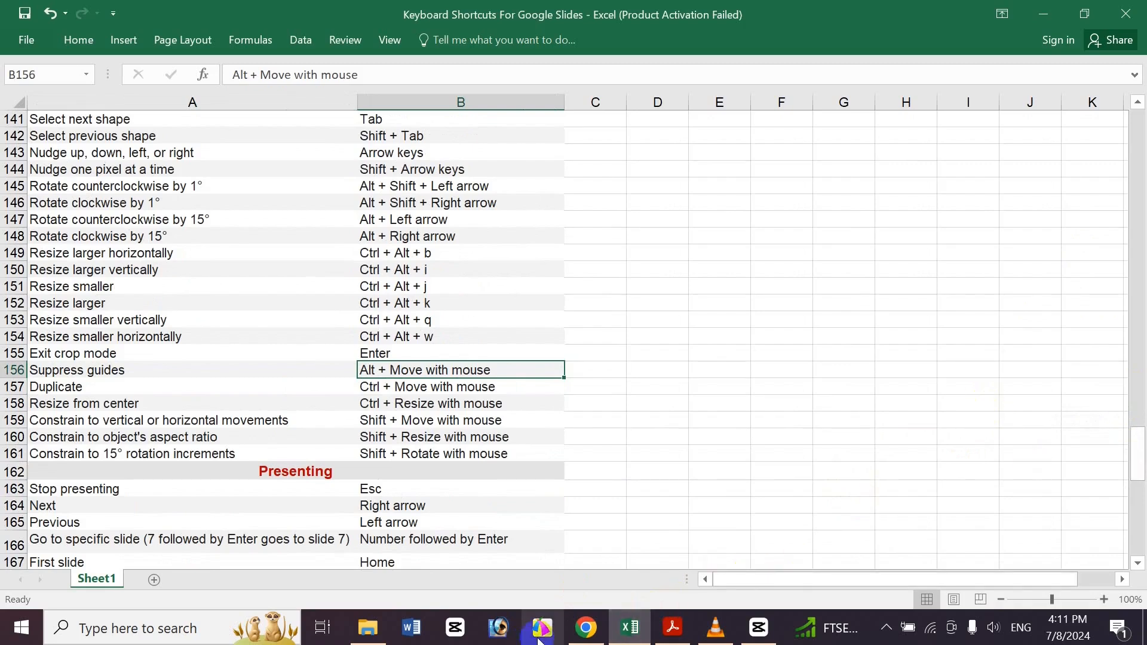
# Step: Return to the slides, add a new slide after slide 3, and delete its title and text placeholders
pyautogui.click(586, 627)
pyautogui.click(138, 405)
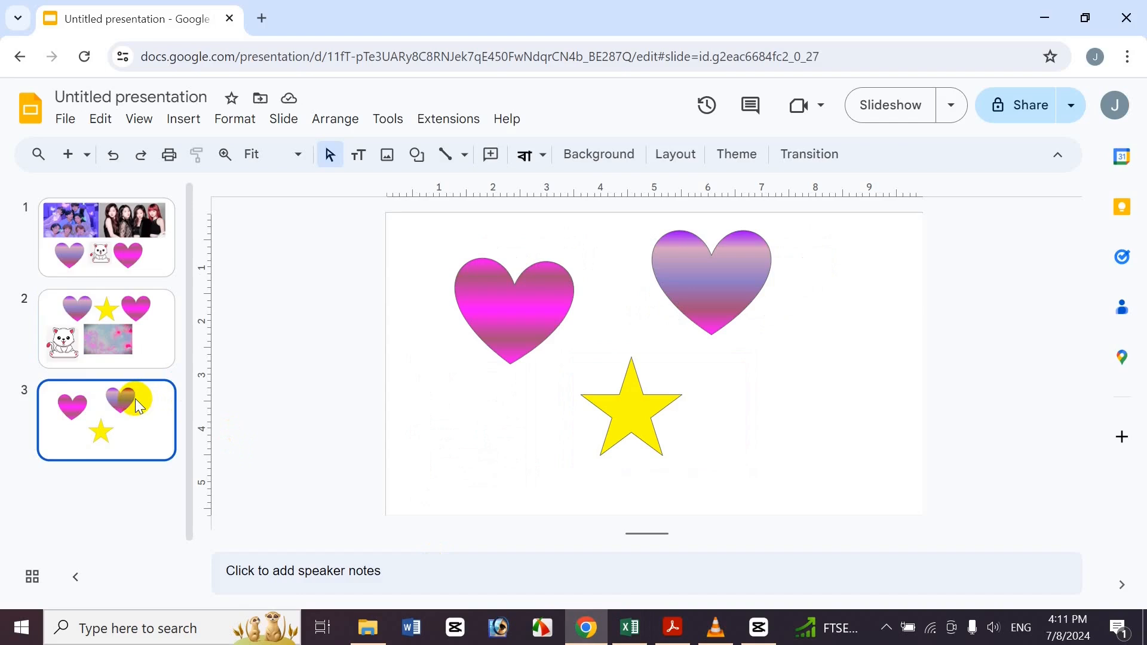
pyautogui.hotkey('ctrl', 'n')
pyautogui.click(1127, 9)
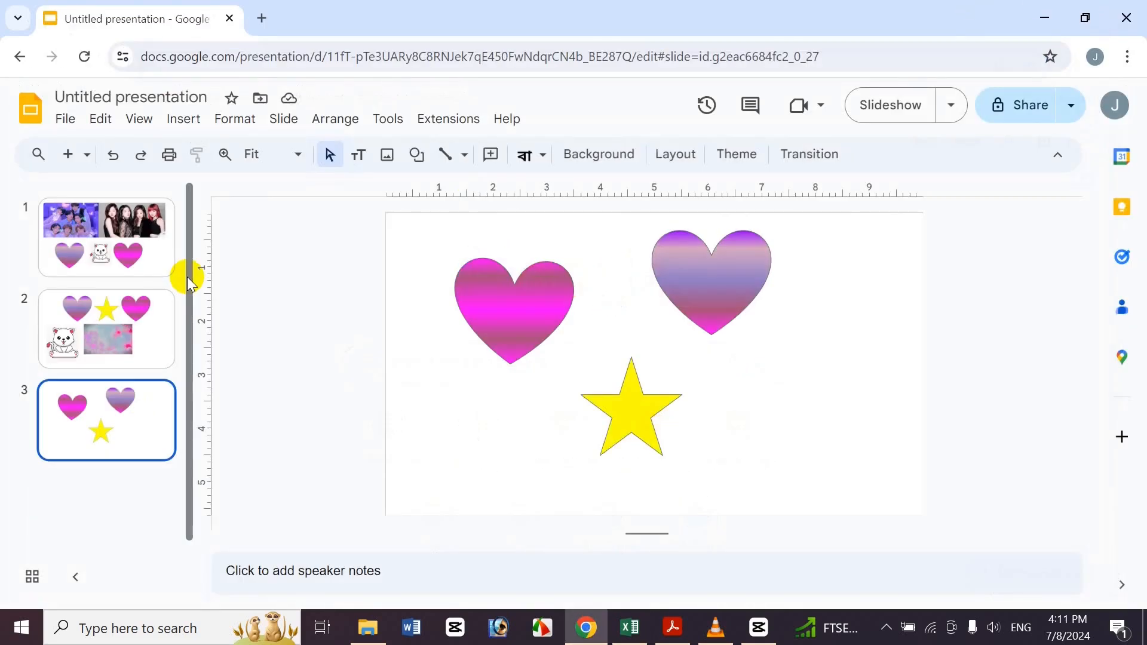
pyautogui.hotkey('ctrl', 'm')
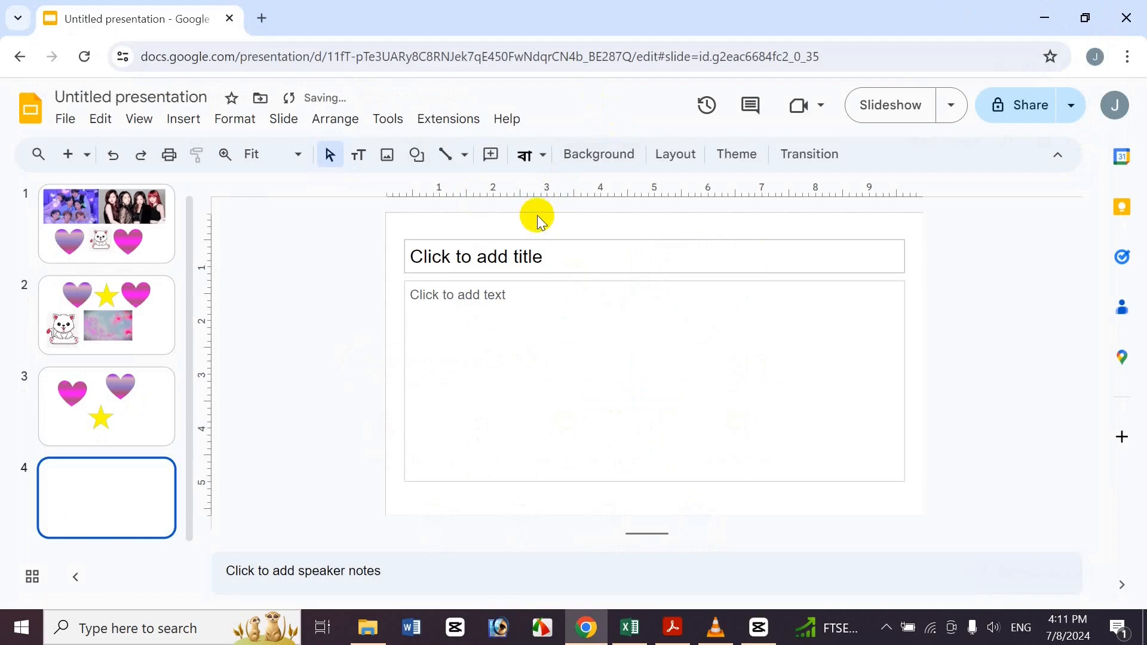
pyautogui.hotkey('ctrl', 'a')
pyautogui.press('Delete')
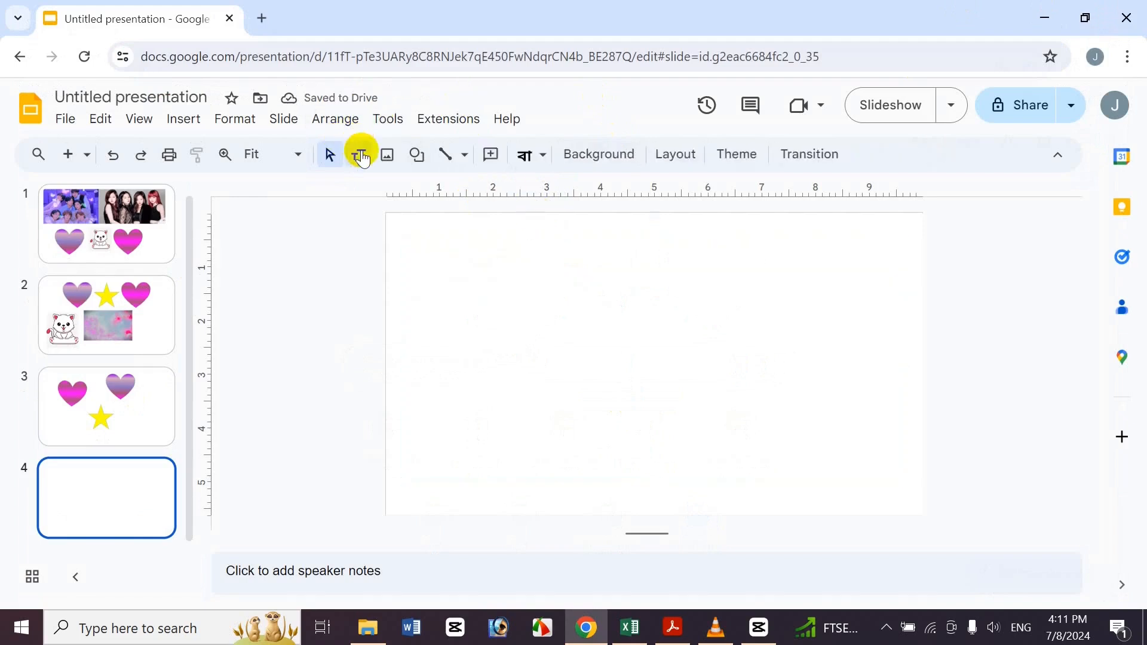
# Step: Show the guides on the empty slide 4
pyautogui.click(170, 122)
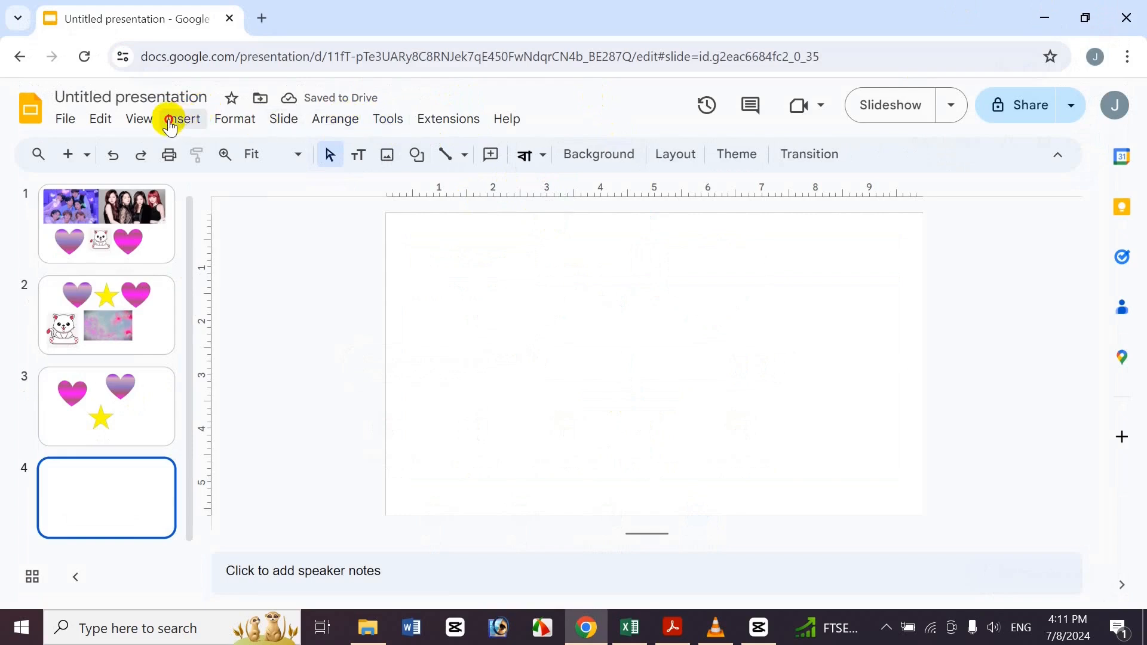
pyautogui.moveTo(137, 119)
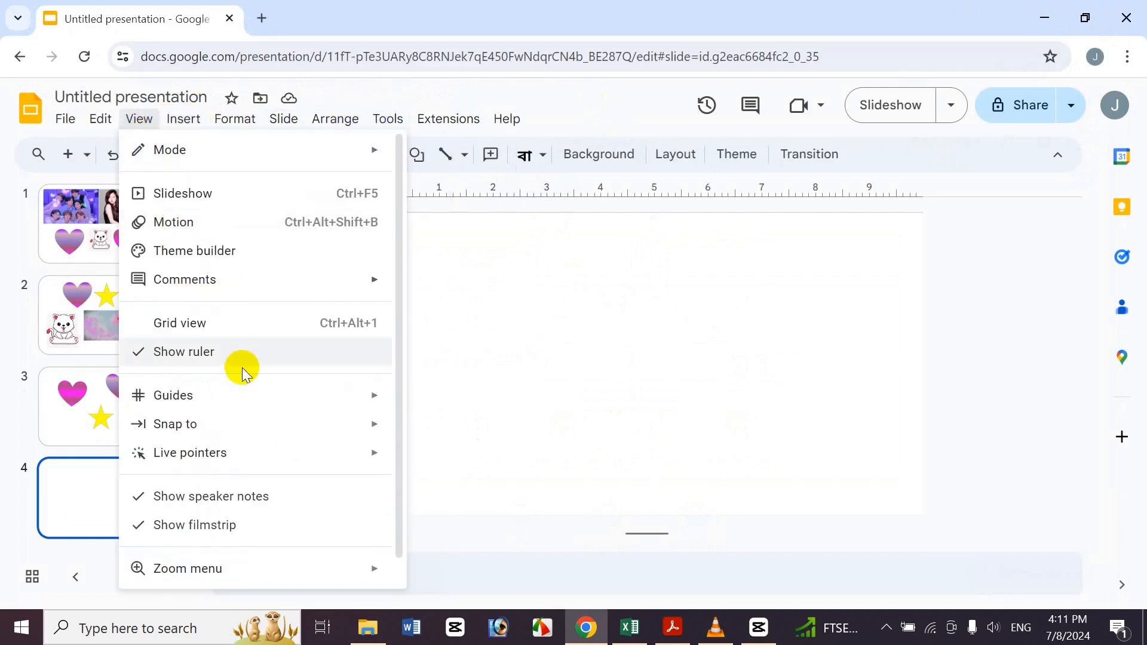
pyautogui.moveTo(235, 395)
pyautogui.click(443, 403)
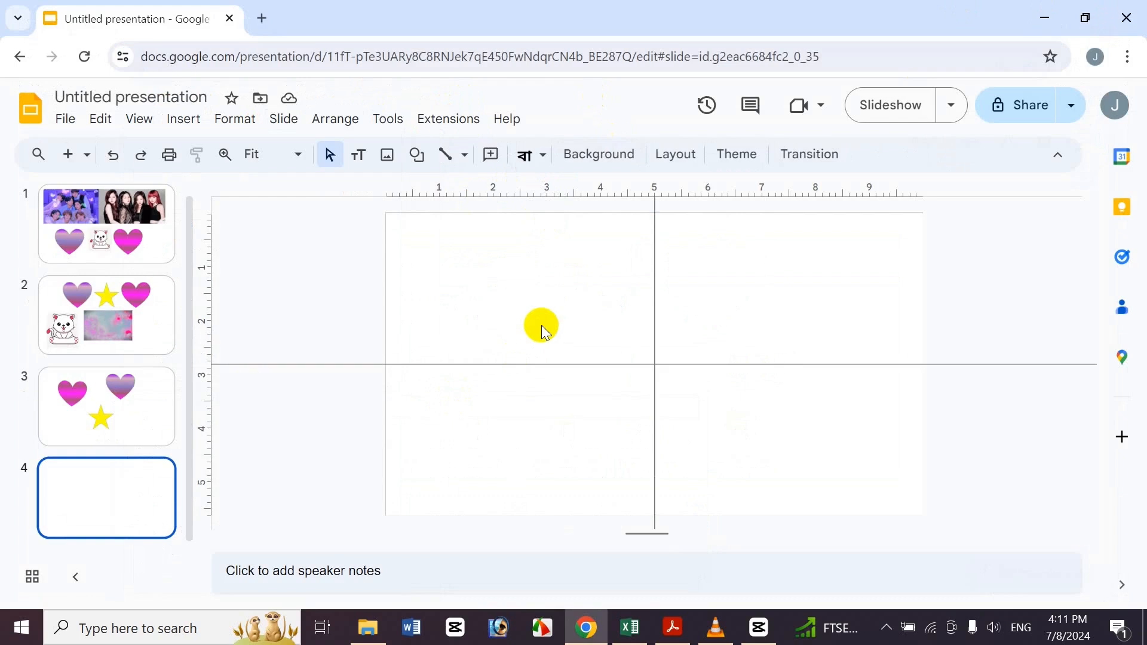
# Step: Recheck the Suppress guides entry in Excel, and on slide 4 shift the vertical guide slightly left and back to the 5-inch mark
pyautogui.click(630, 627)
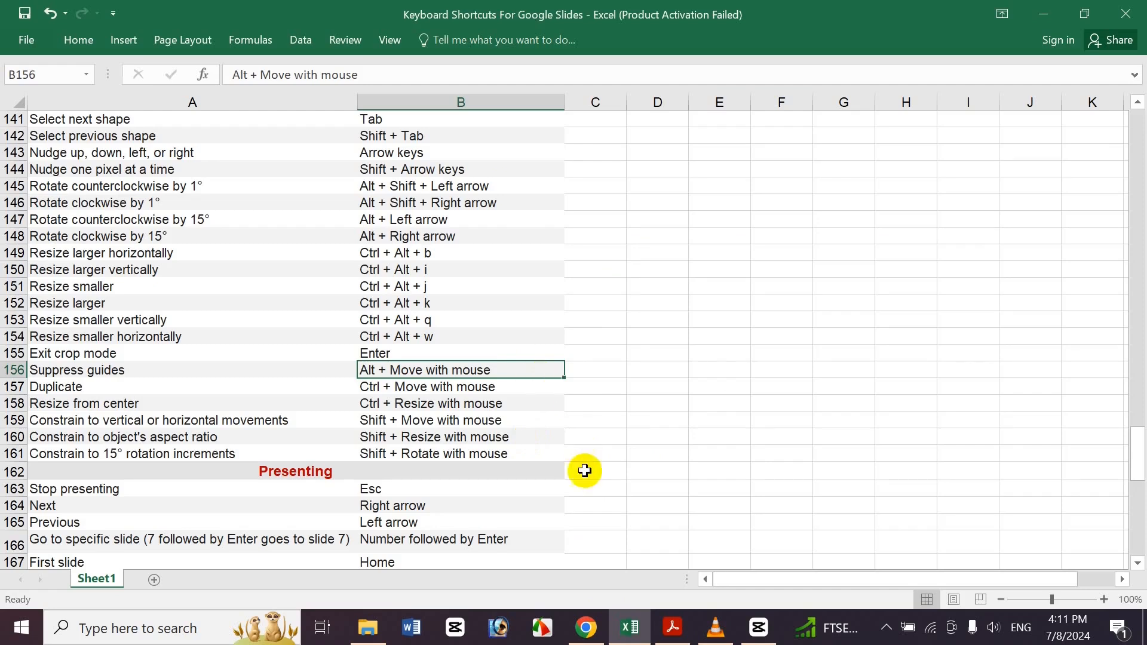
pyautogui.click(586, 630)
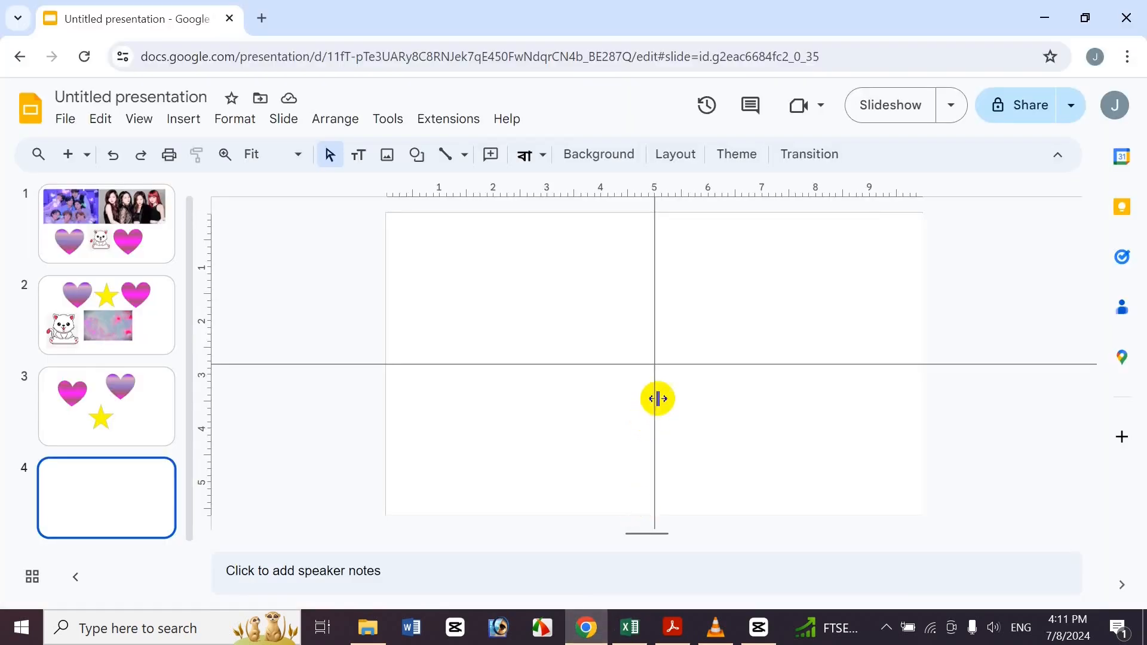
pyautogui.moveTo(654, 303); pyautogui.dragTo(635, 313)
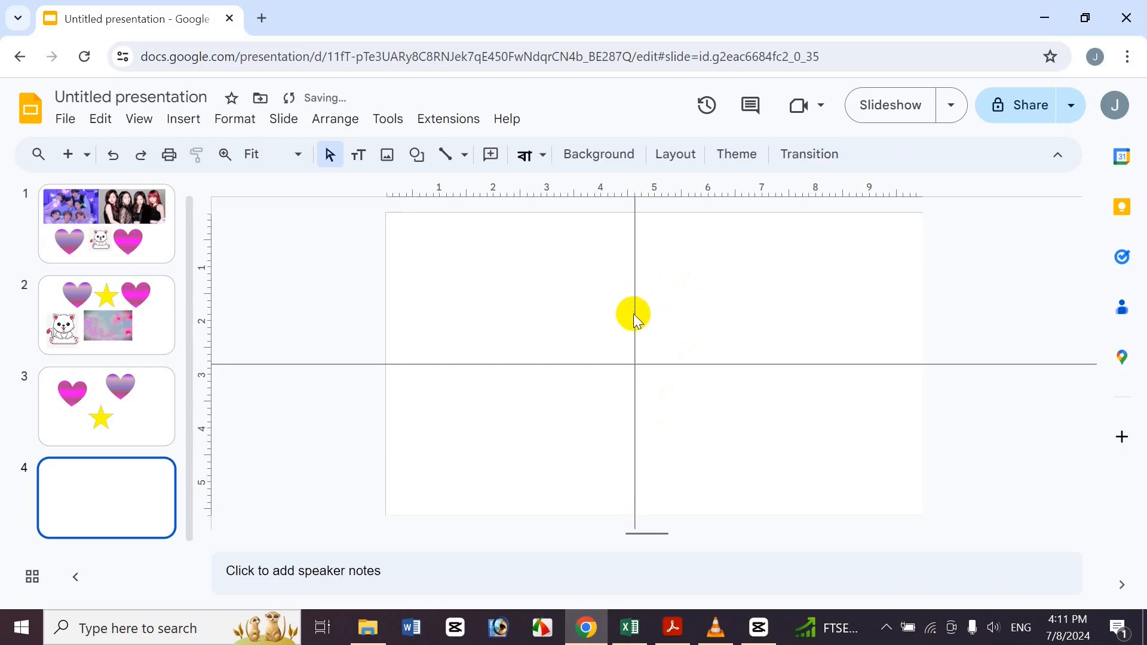
pyautogui.moveTo(637, 314); pyautogui.dragTo(653, 350)
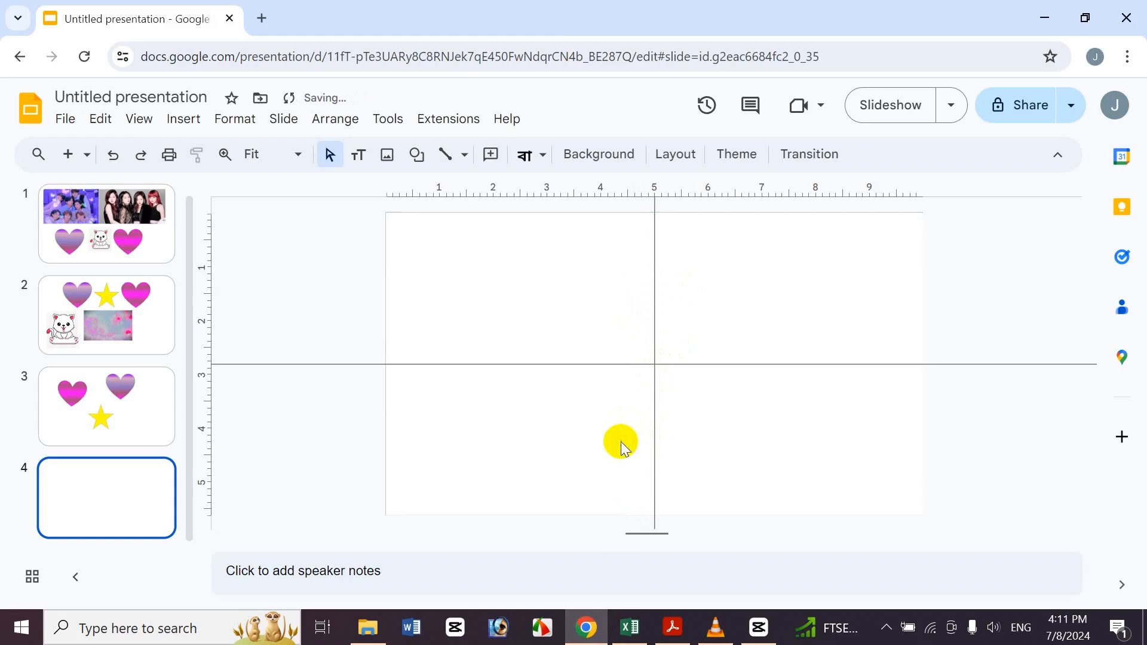
# Step: Consult the Suppress guides entry in Excel again and move slide 4's horizontal guide slightly down, to about 2.9 on the ruler
pyautogui.click(629, 628)
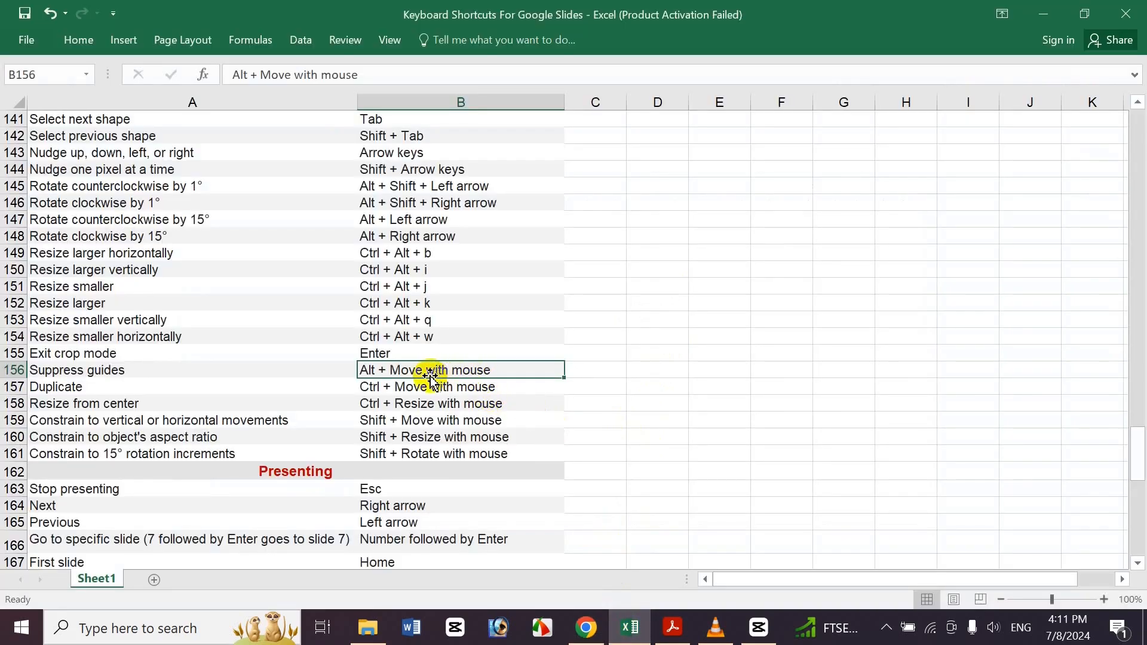
pyautogui.click(575, 634)
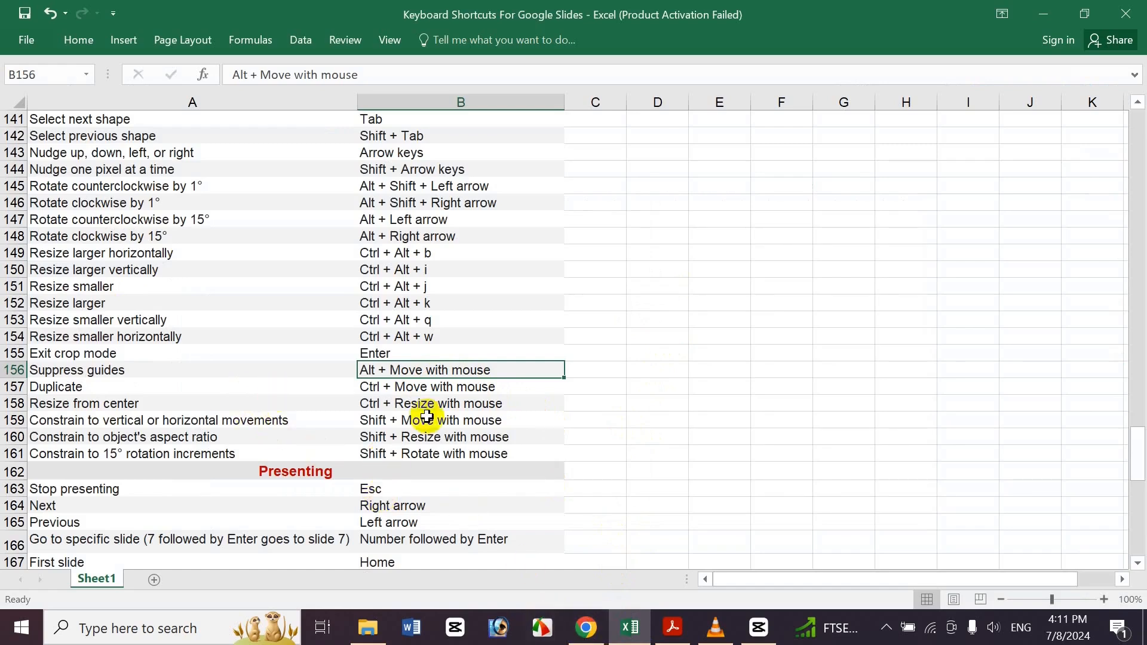
pyautogui.press('Left')
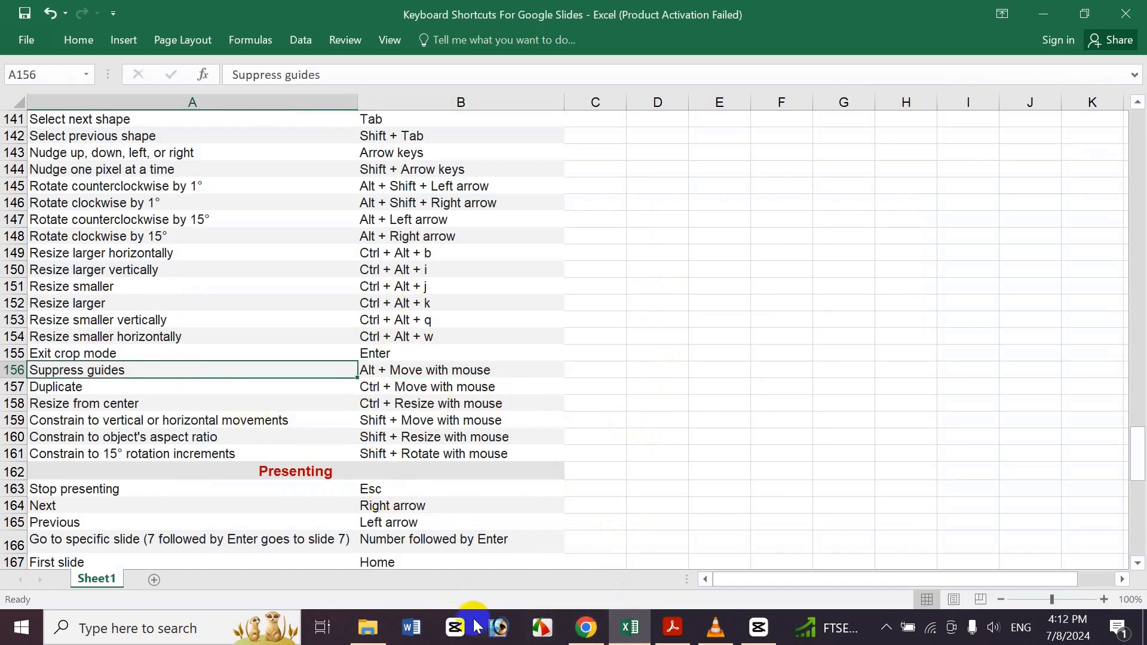
pyautogui.click(586, 627)
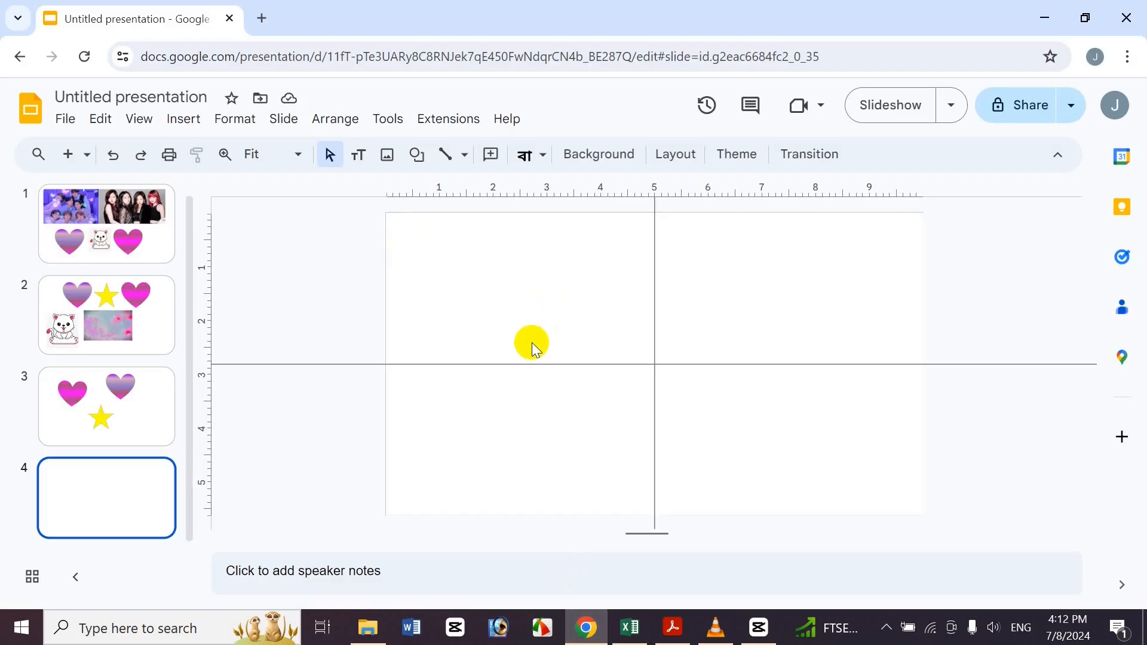
pyautogui.moveTo(612, 364)
pyautogui.mouseDown()
pyautogui.moveTo(604, 387)
pyautogui.moveTo(608, 370)
pyautogui.mouseUp()
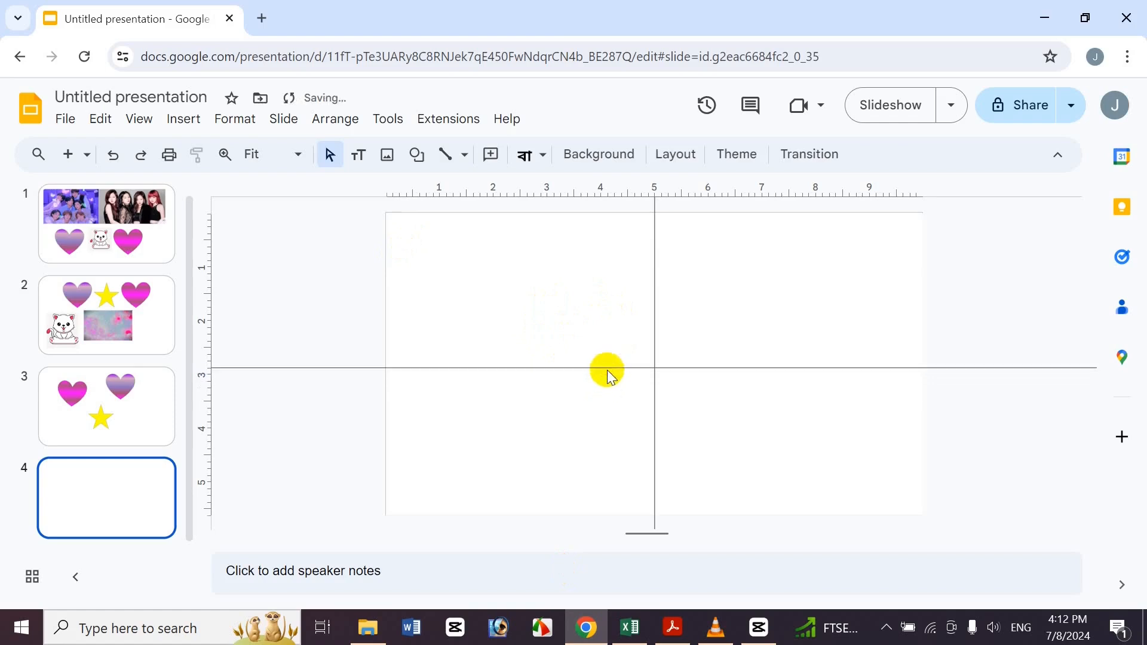
# Step: Switch to the Excel shortcut list and examine the Duplicate entry in row 157
pyautogui.click(630, 629)
pyautogui.click(114, 388)
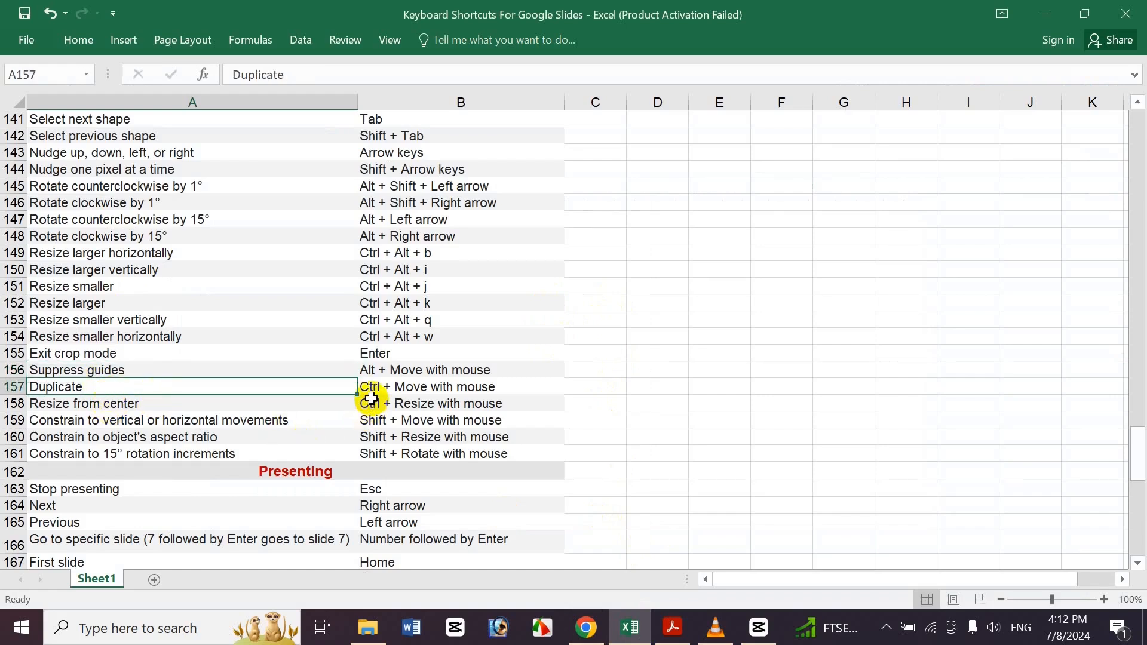
pyautogui.click(387, 400)
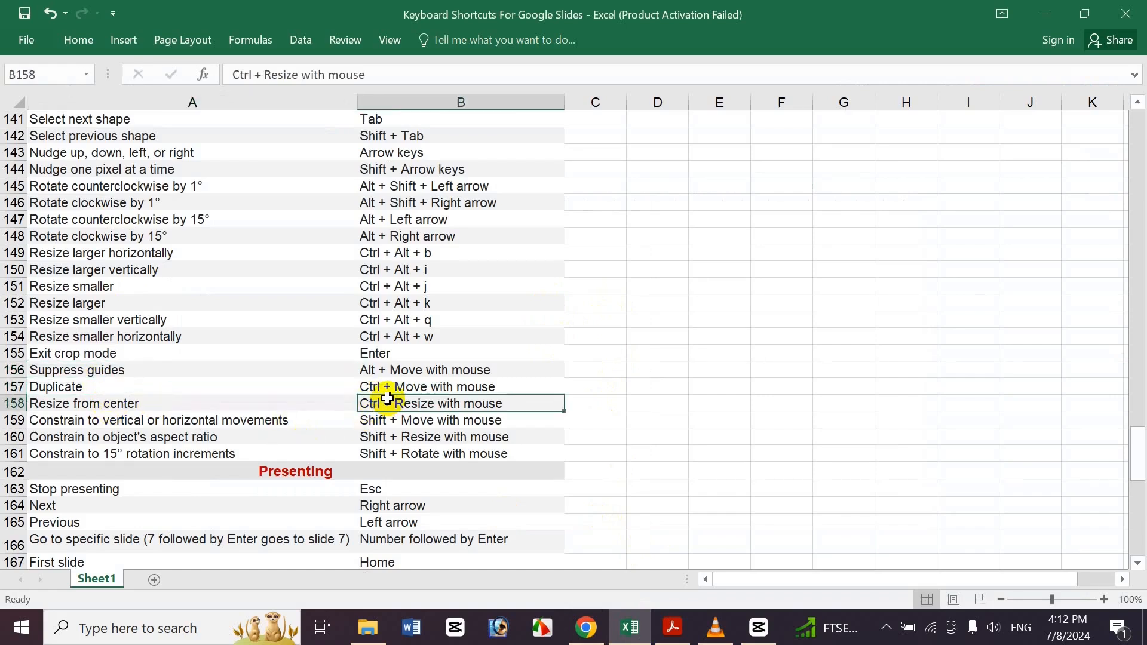
pyautogui.click(389, 385)
pyautogui.click(319, 381)
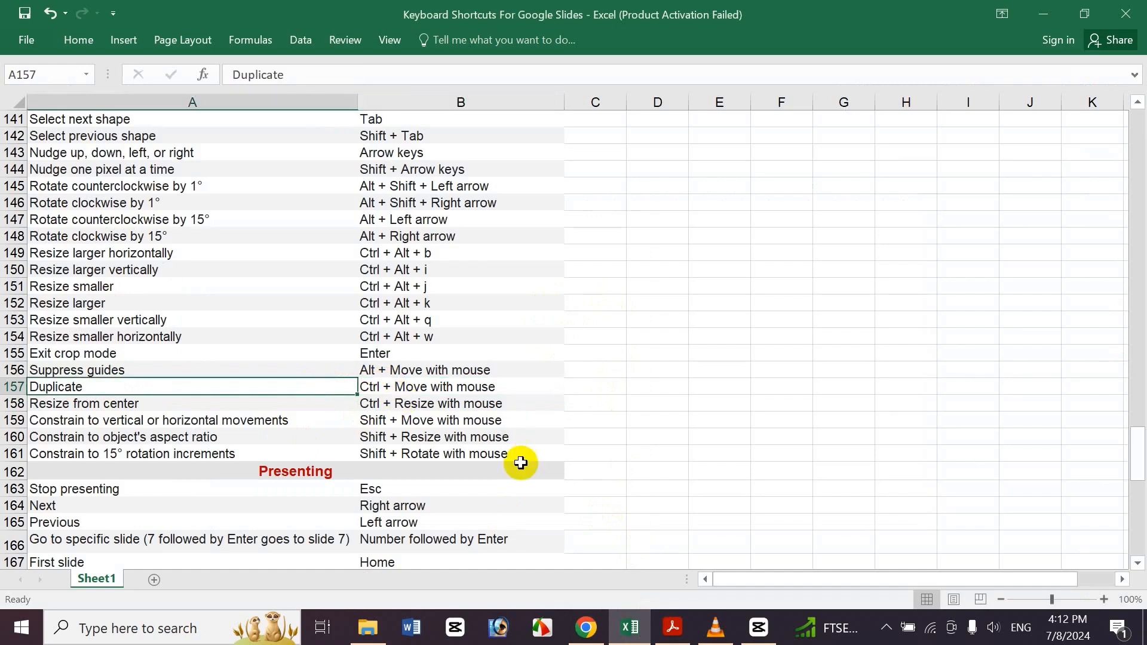
# Step: Return to the slides and duplicate the horizontal guide to about 2.5 and the vertical guide to about 4.75 on the rulers
pyautogui.click(588, 626)
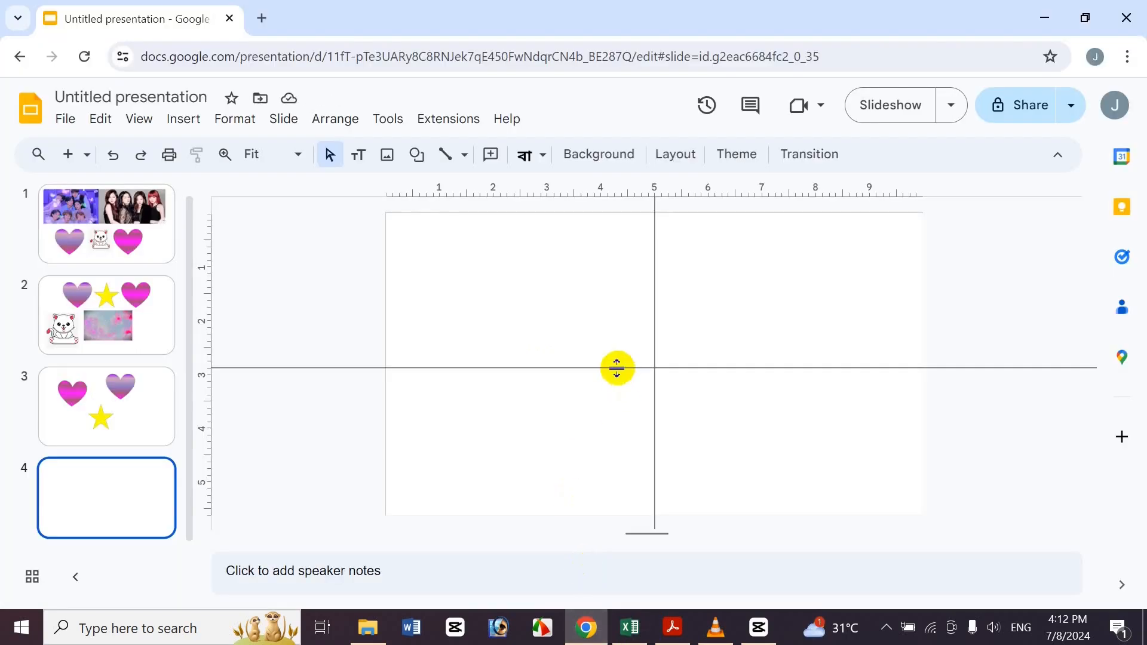
pyautogui.moveTo(615, 366)
pyautogui.mouseDown()
pyautogui.moveTo(621, 381)
pyautogui.moveTo(622, 347)
pyautogui.mouseUp()
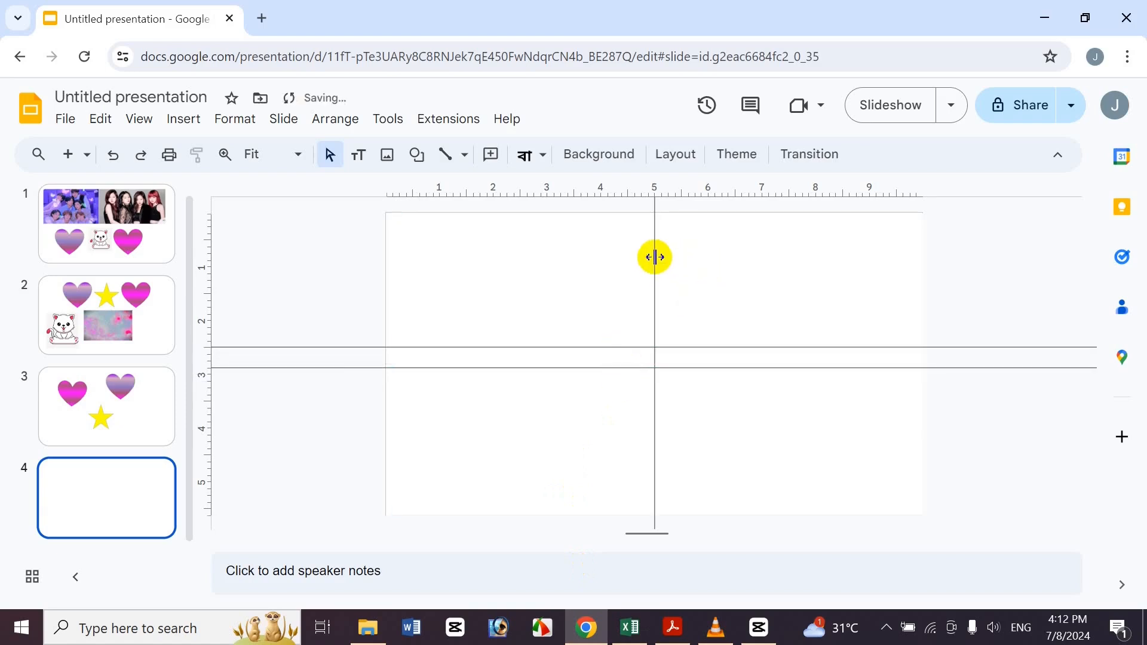
pyautogui.moveTo(651, 256); pyautogui.dragTo(641, 252)
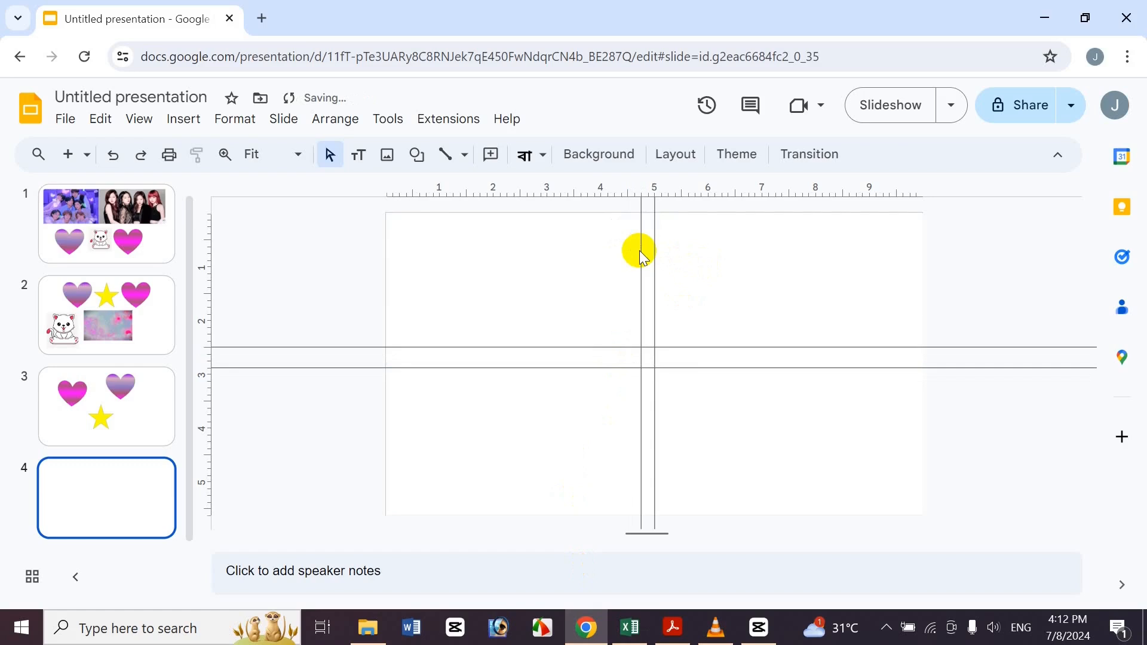
# Step: Switch to the Excel shortcut list and examine the Resize from center entry in row 158
pyautogui.click(630, 626)
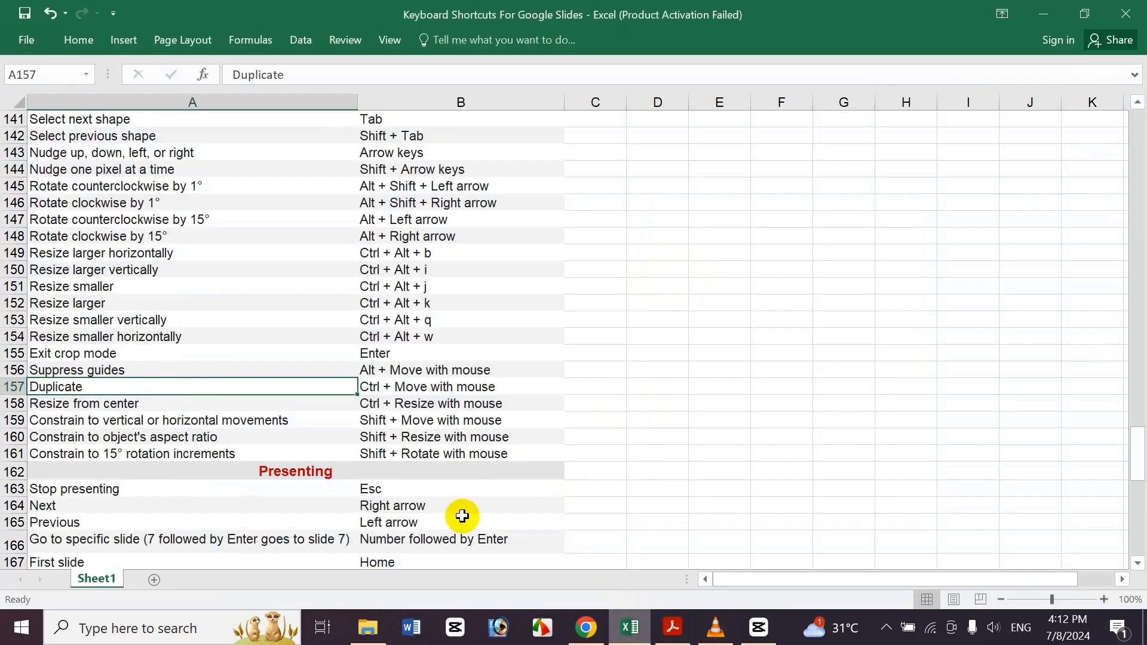
pyautogui.click(473, 402)
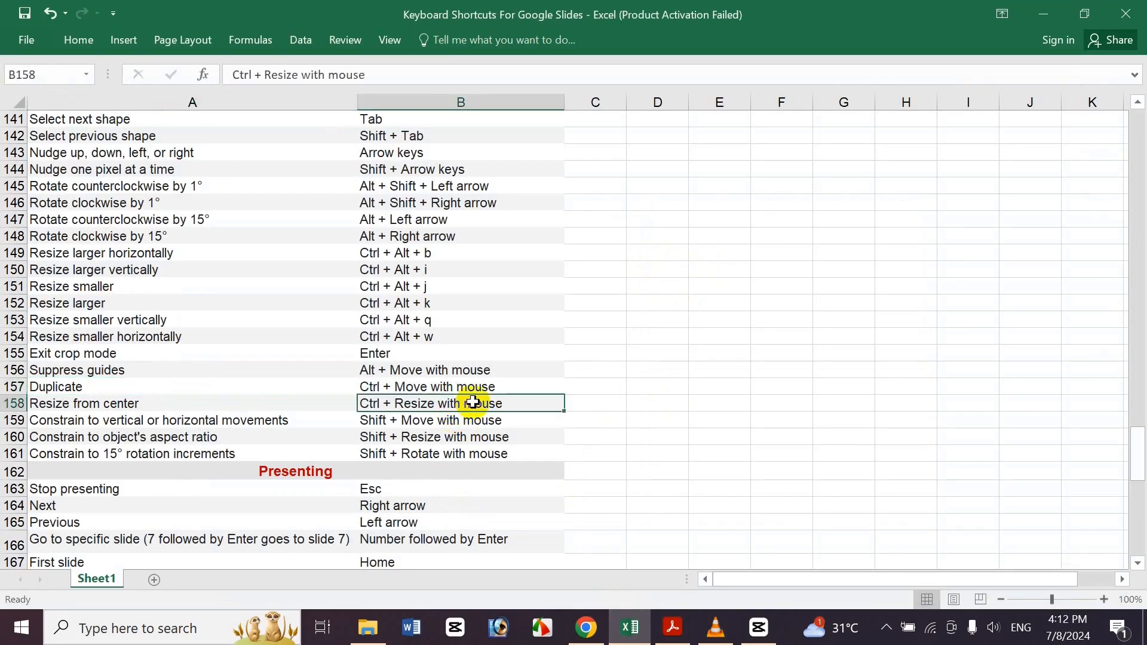
pyautogui.click(164, 400)
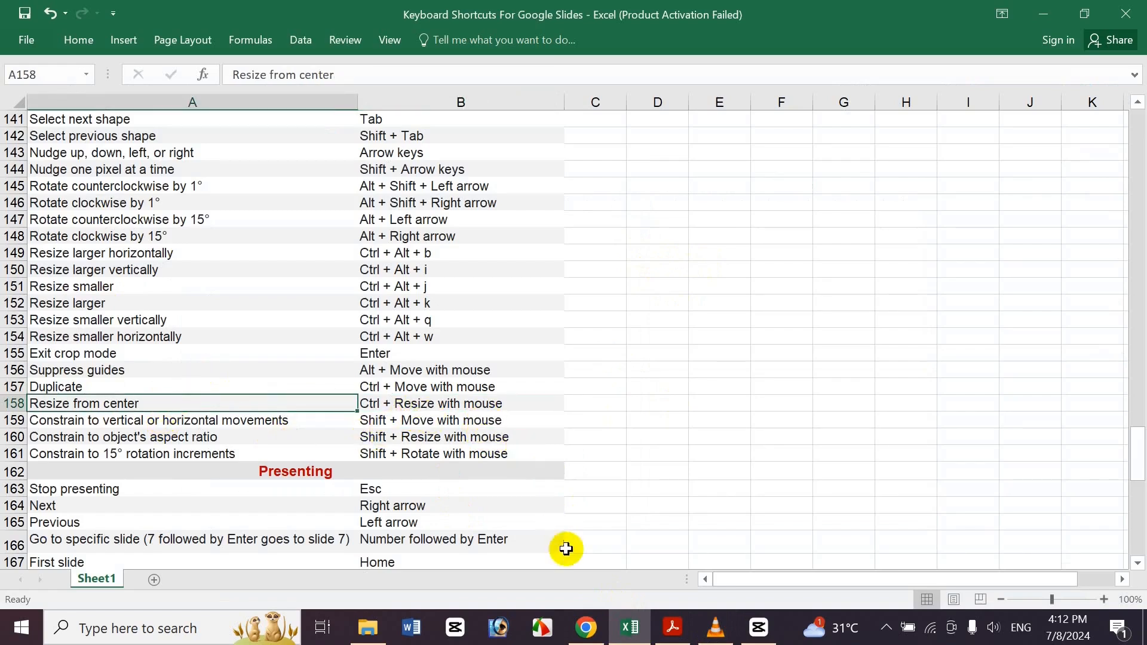
# Step: Return to the slides, recheck the Excel entry, and duplicate slide 4's vertical guide to about 4.9 on the ruler
pyautogui.click(586, 627)
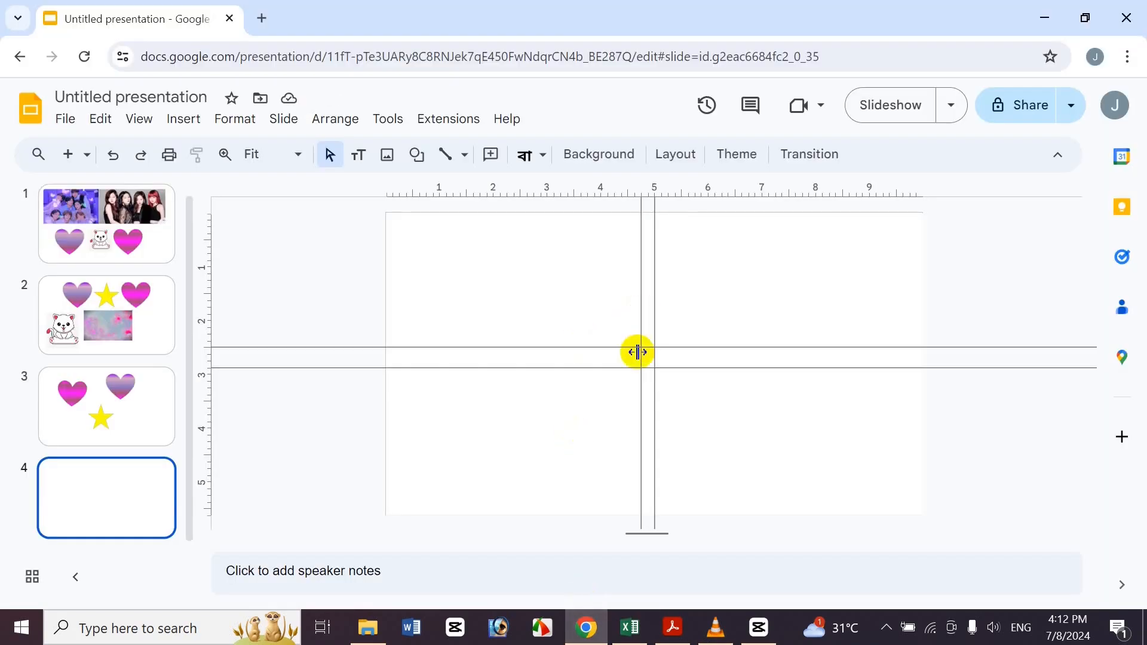
pyautogui.click(630, 627)
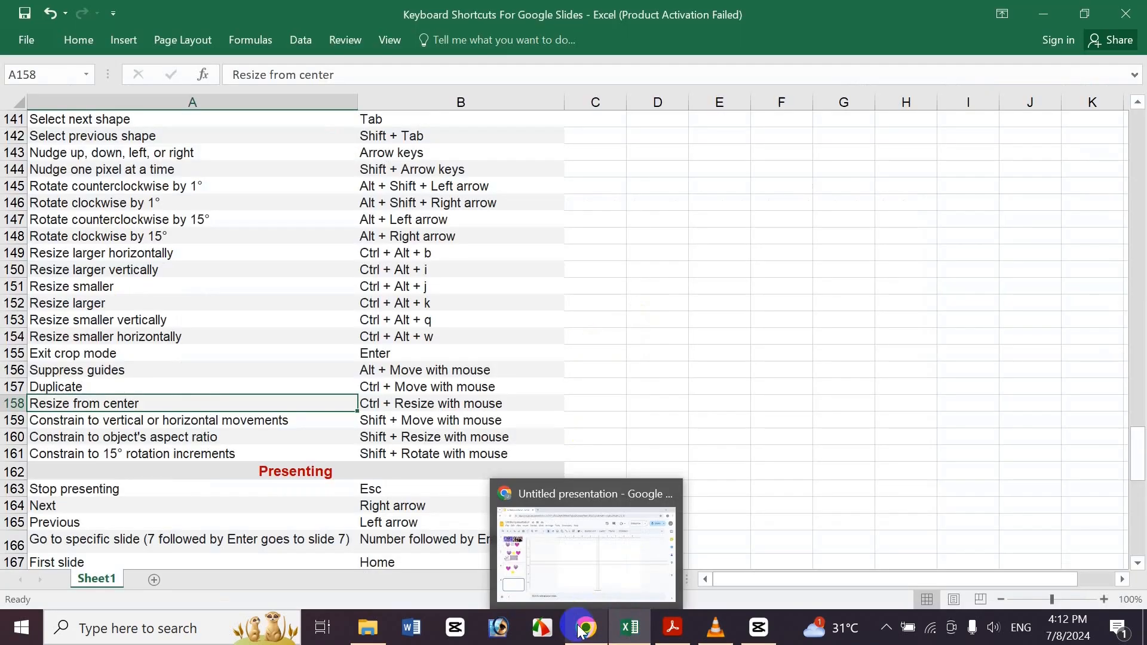
pyautogui.click(579, 629)
pyautogui.moveTo(639, 324); pyautogui.dragTo(641, 305)
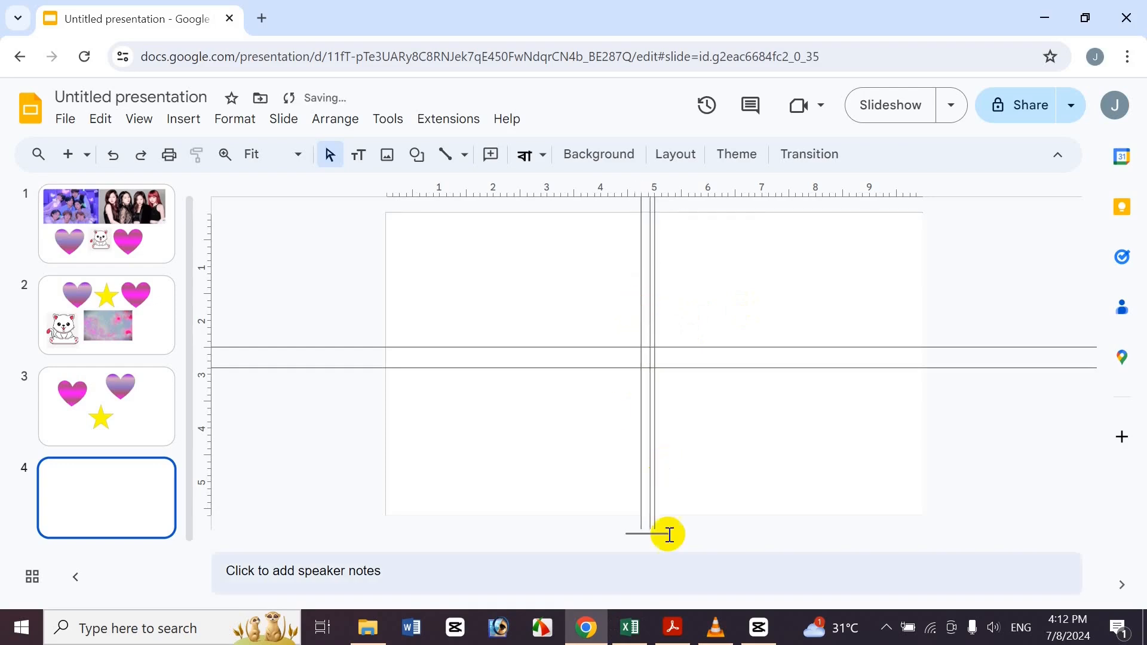
# Step: Switch to the Excel list and review the two Constrain entries in rows 159 and 160 and the neighbouring shortcut sections
pyautogui.click(630, 627)
pyautogui.press('Down')
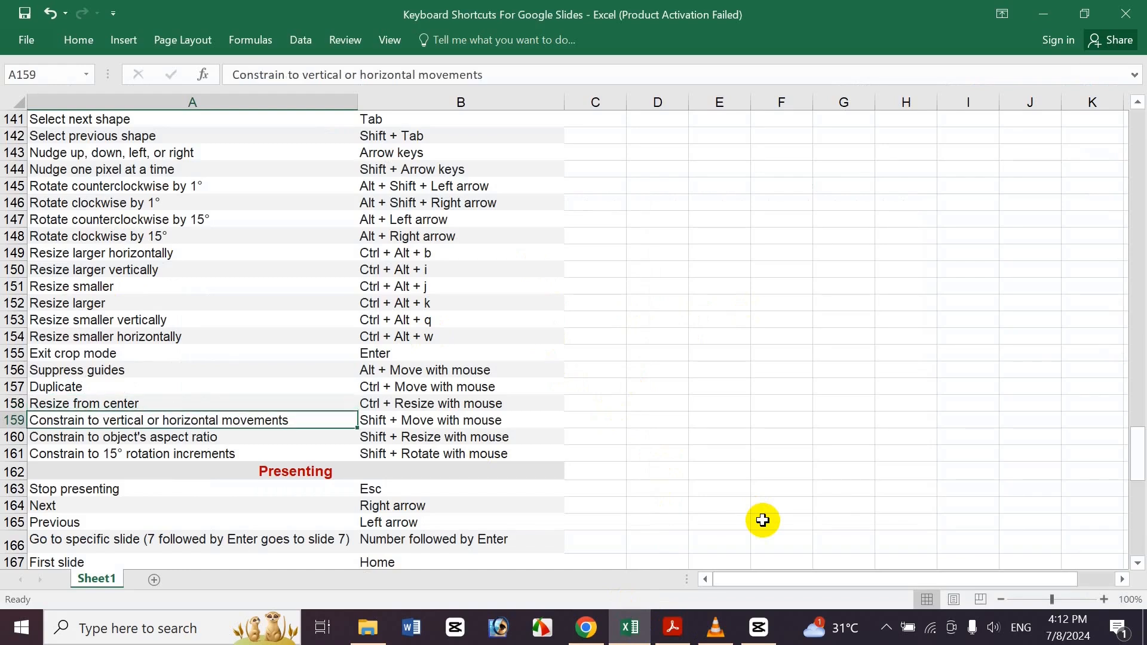
pyautogui.press('Down')
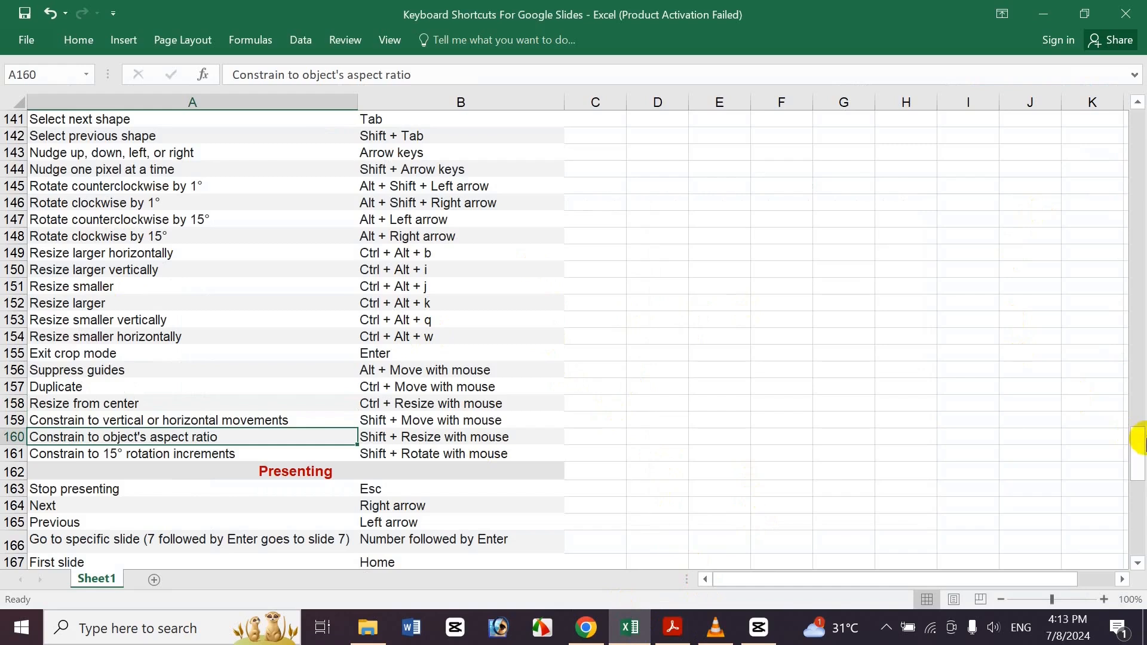
pyautogui.moveTo(1141, 460); pyautogui.dragTo(1141, 489)
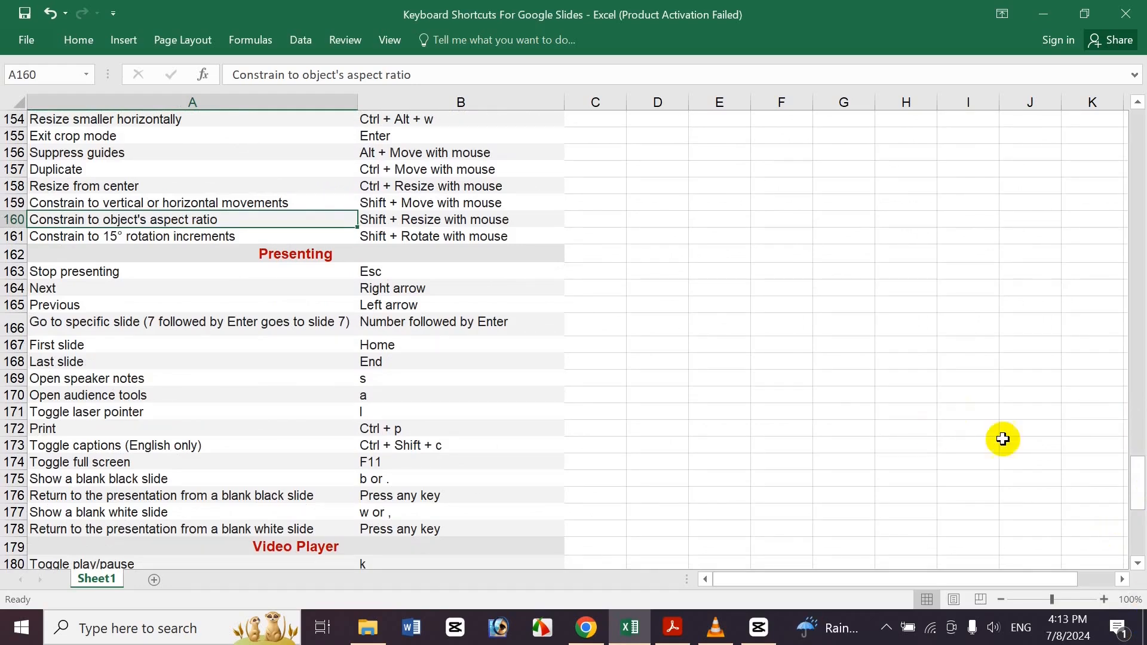
pyautogui.moveTo(1139, 485); pyautogui.dragTo(1139, 436)
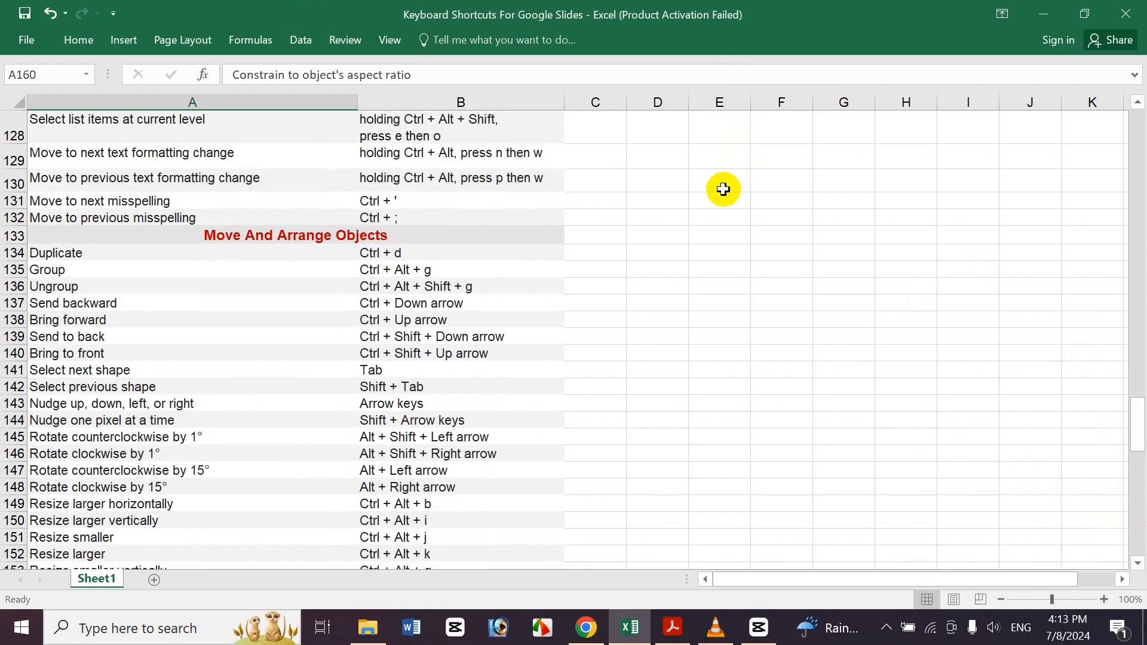
# Step: Leave the PDF title page for Chrome, go to the Google Slides home page and open the ICCHE TEST PRESENTION presentation
pyautogui.click(681, 634)
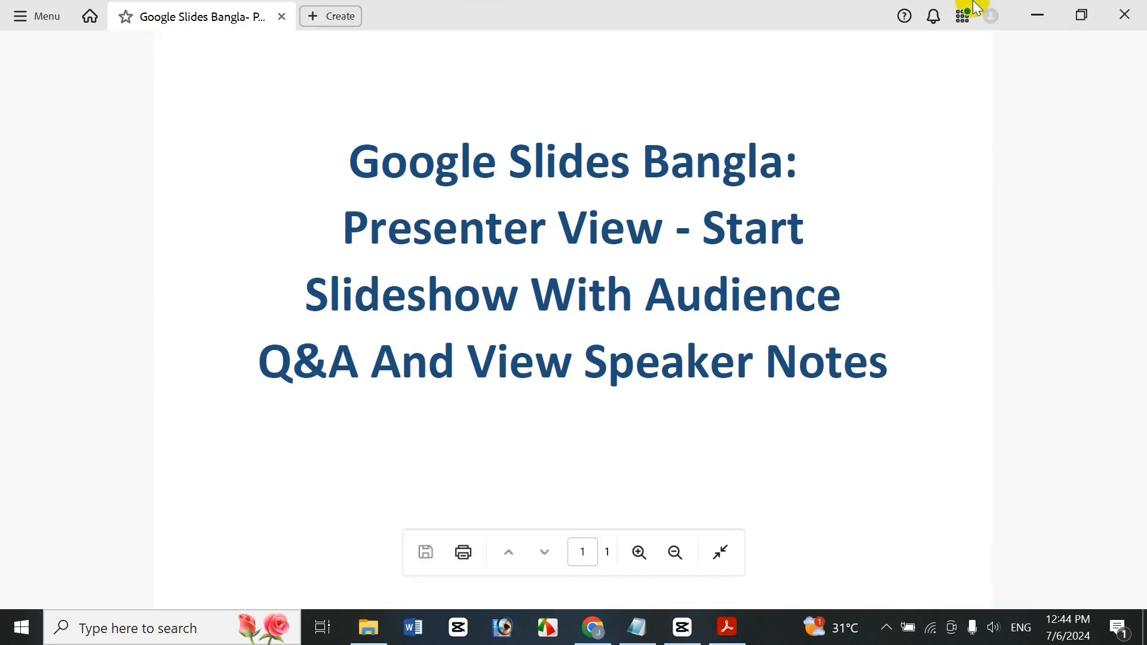
pyautogui.click(1037, 14)
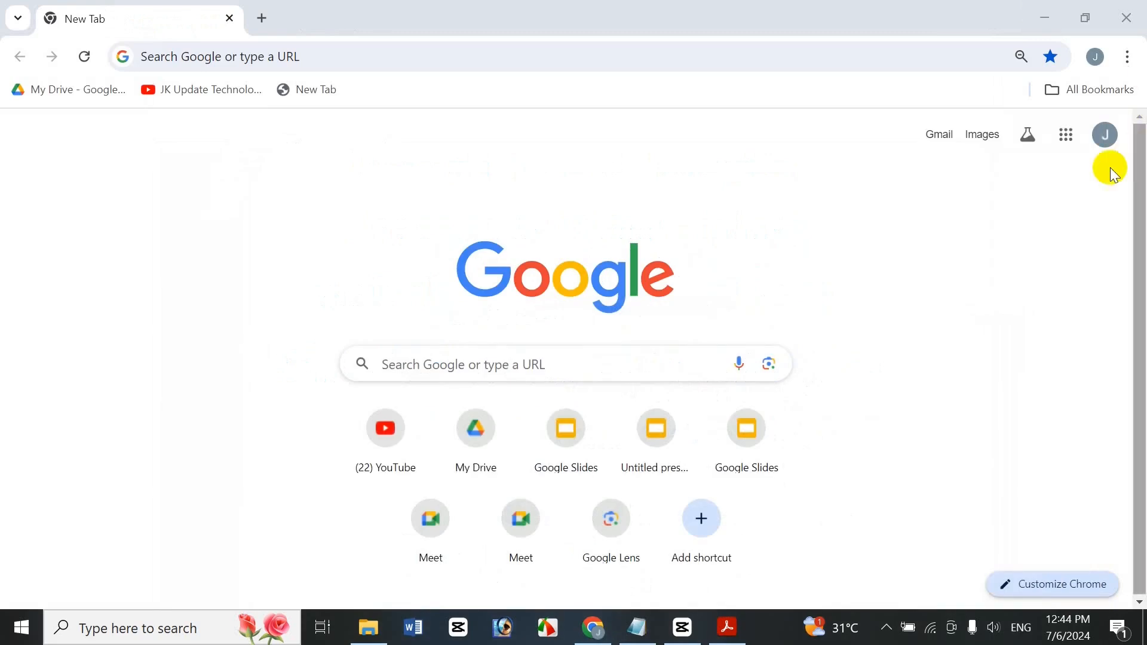
pyautogui.click(1066, 139)
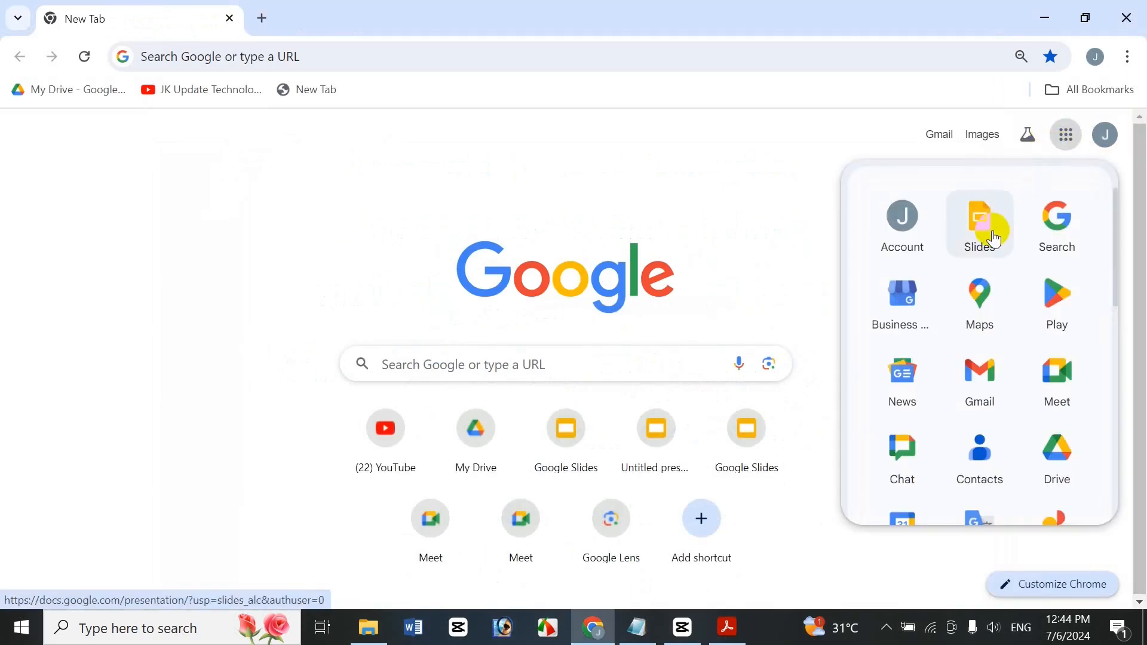
pyautogui.click(1010, 198)
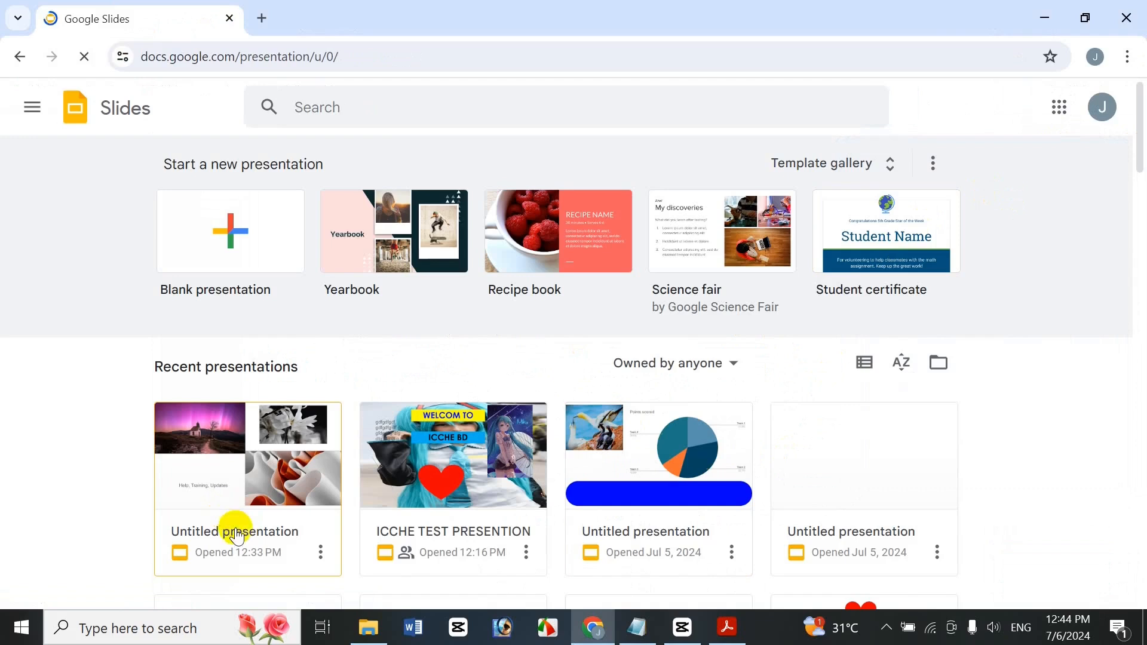
pyautogui.moveTo(1138, 144); pyautogui.dragTo(1128, 166)
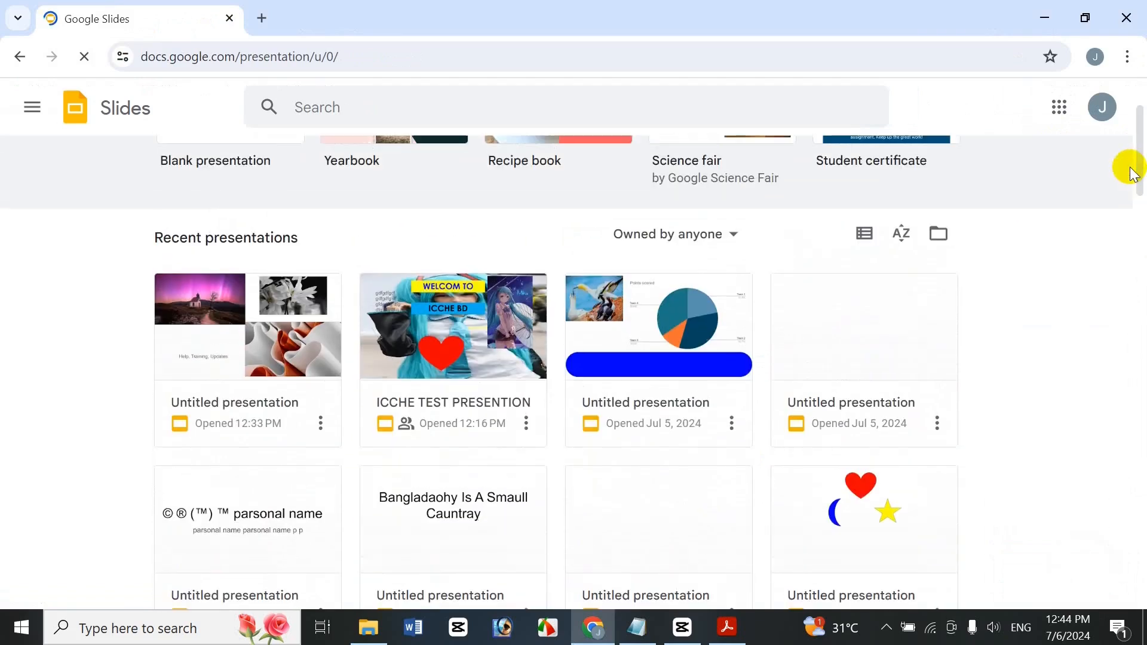
pyautogui.click(445, 316)
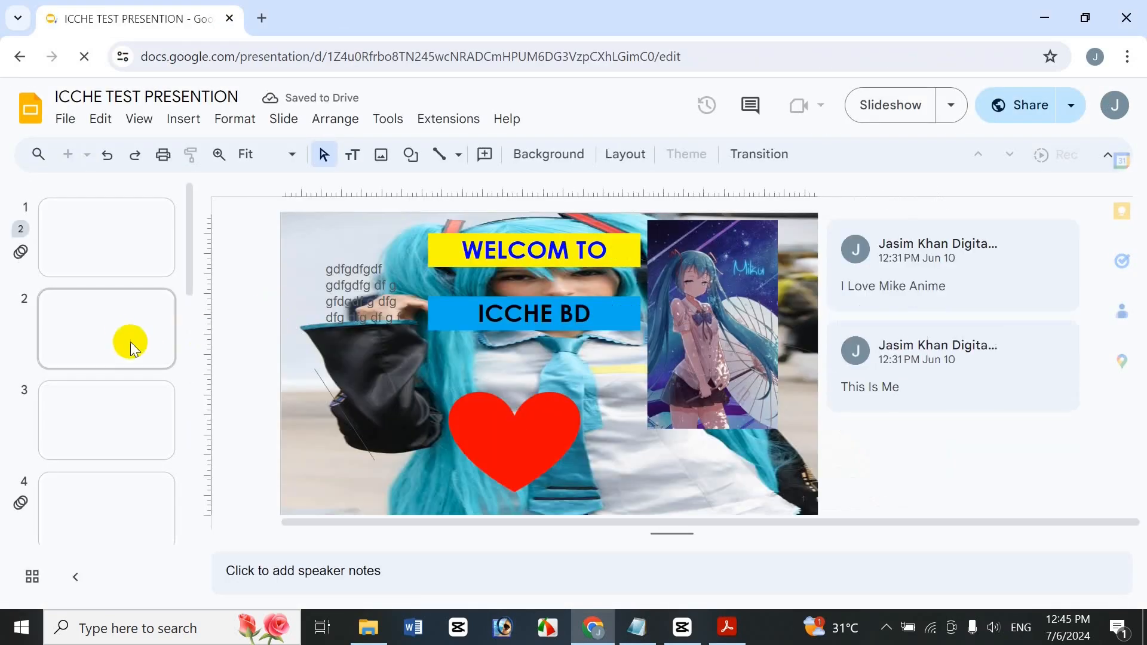
# Step: Look through slides 2, 3 and 4 of the presentation and return to slide 1
pyautogui.click(121, 338)
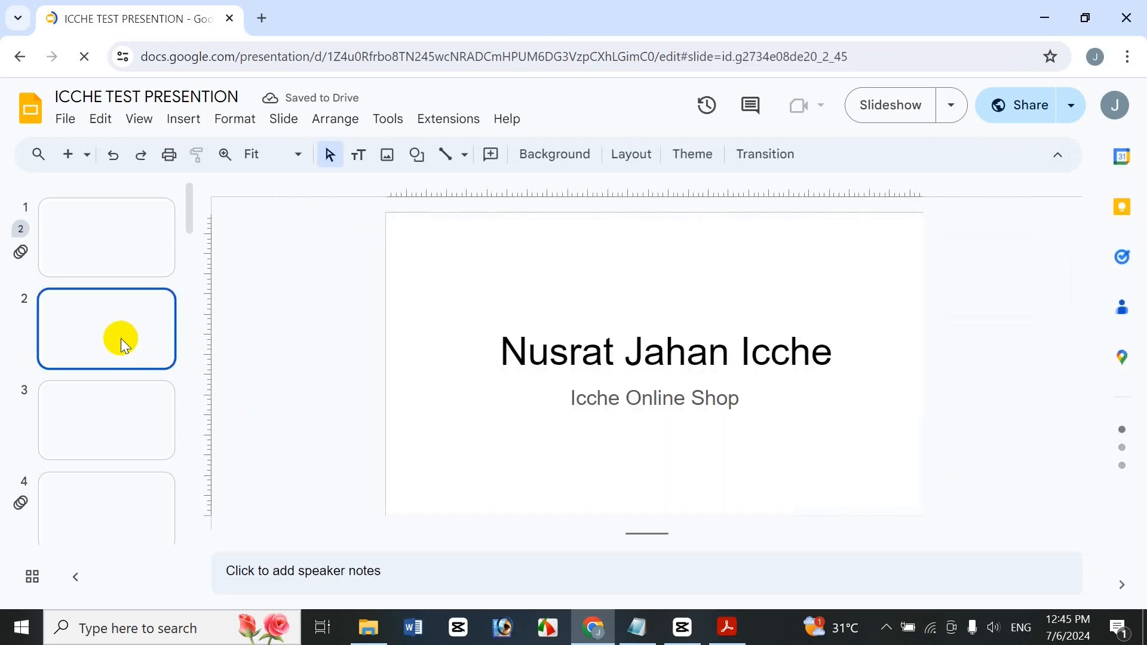
pyautogui.click(98, 457)
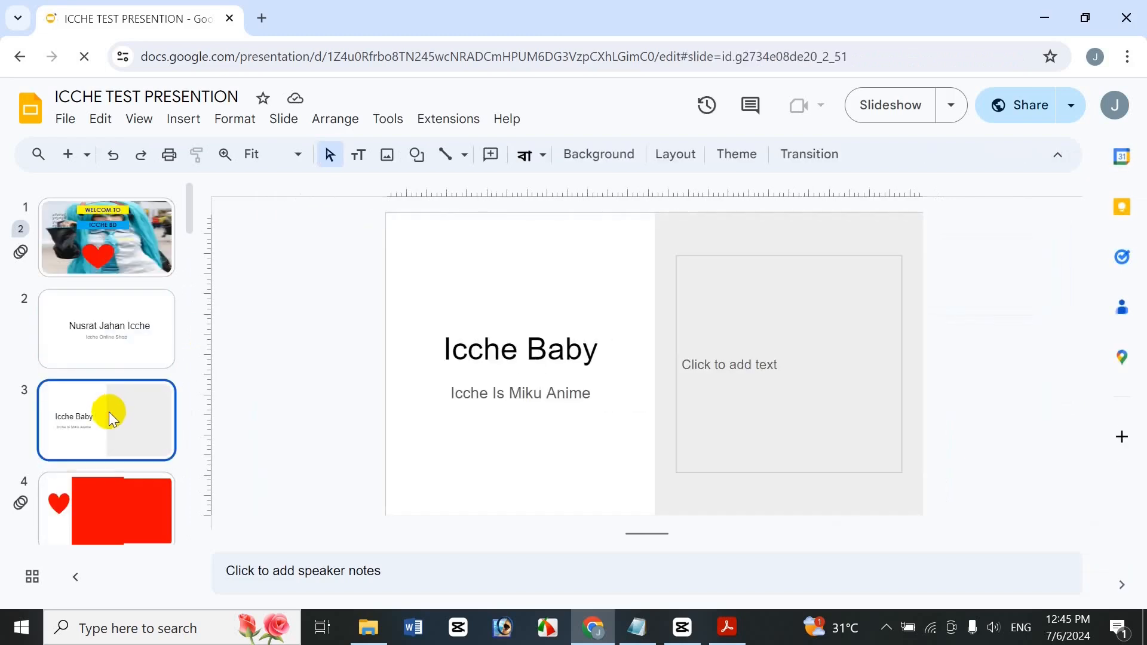
pyautogui.click(106, 525)
pyautogui.moveTo(191, 230); pyautogui.dragTo(199, 169)
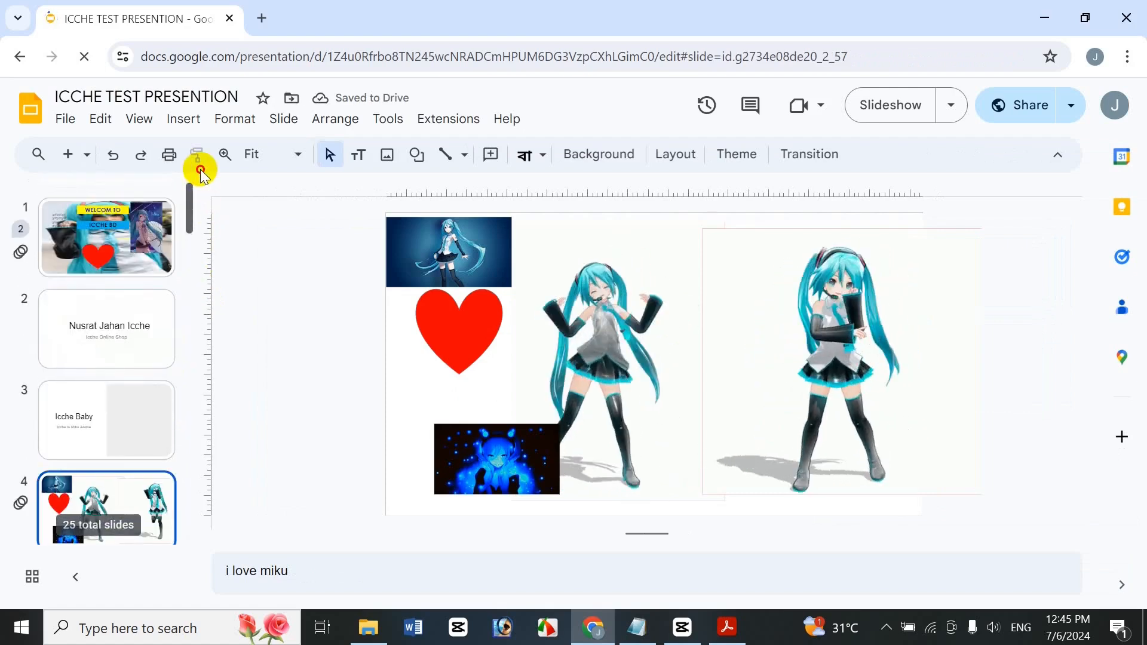
pyautogui.click(129, 252)
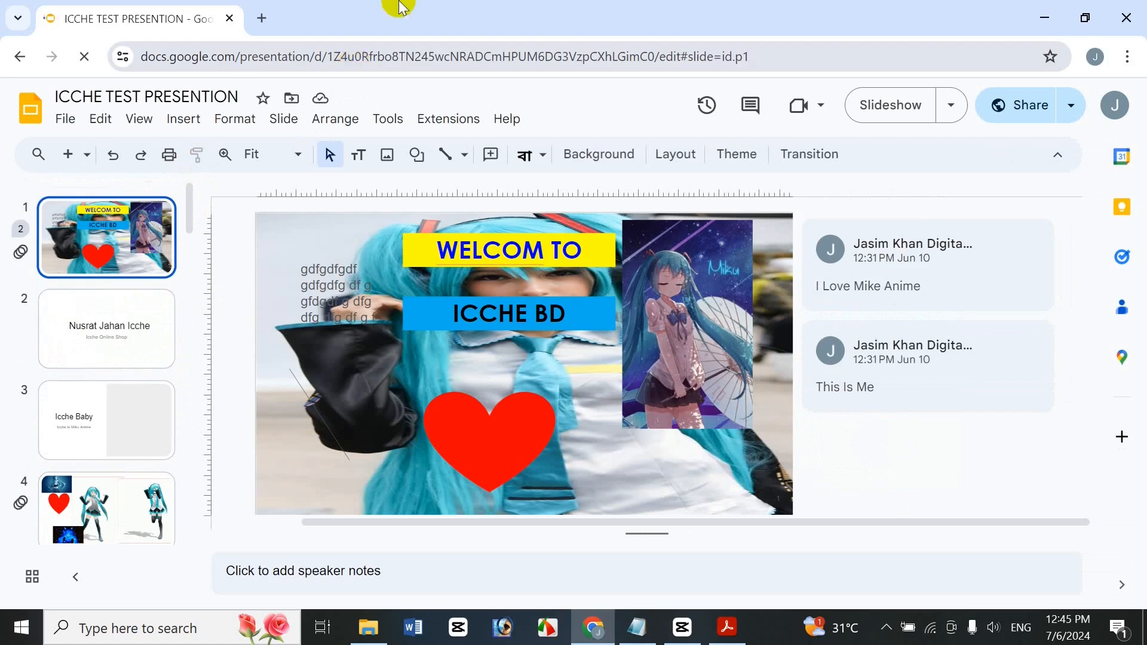
# Step: Start the slideshow in Presenter view, advance to slide 2 and go back to slide 1
pyautogui.click(952, 107)
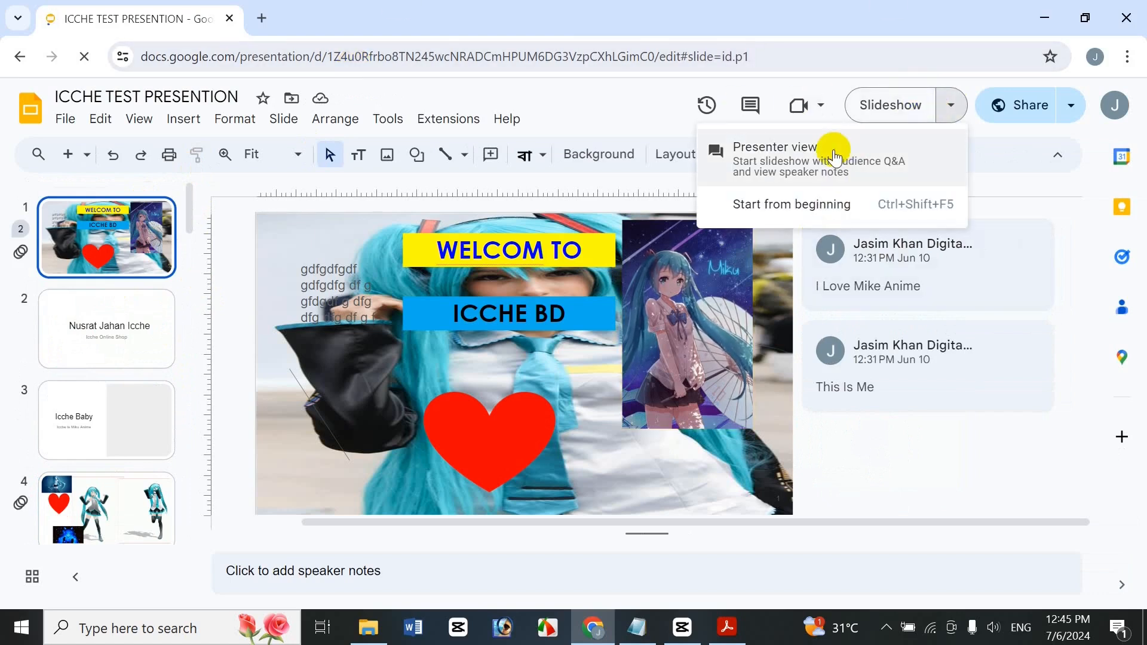
pyautogui.click(792, 148)
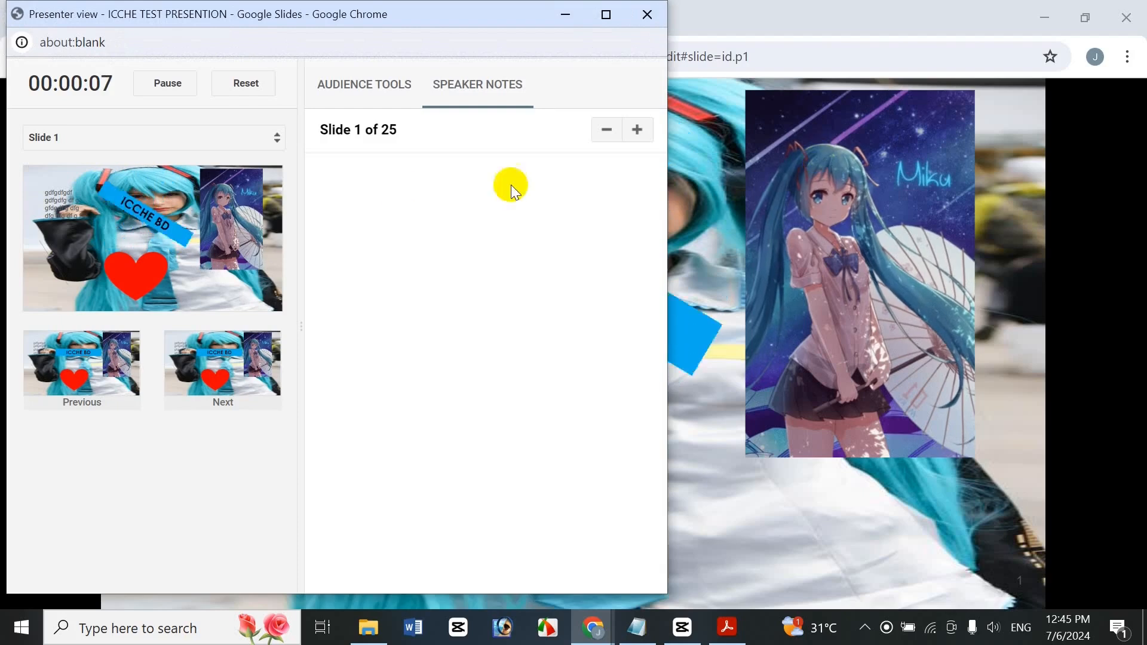
pyautogui.click(214, 345)
pyautogui.click(135, 365)
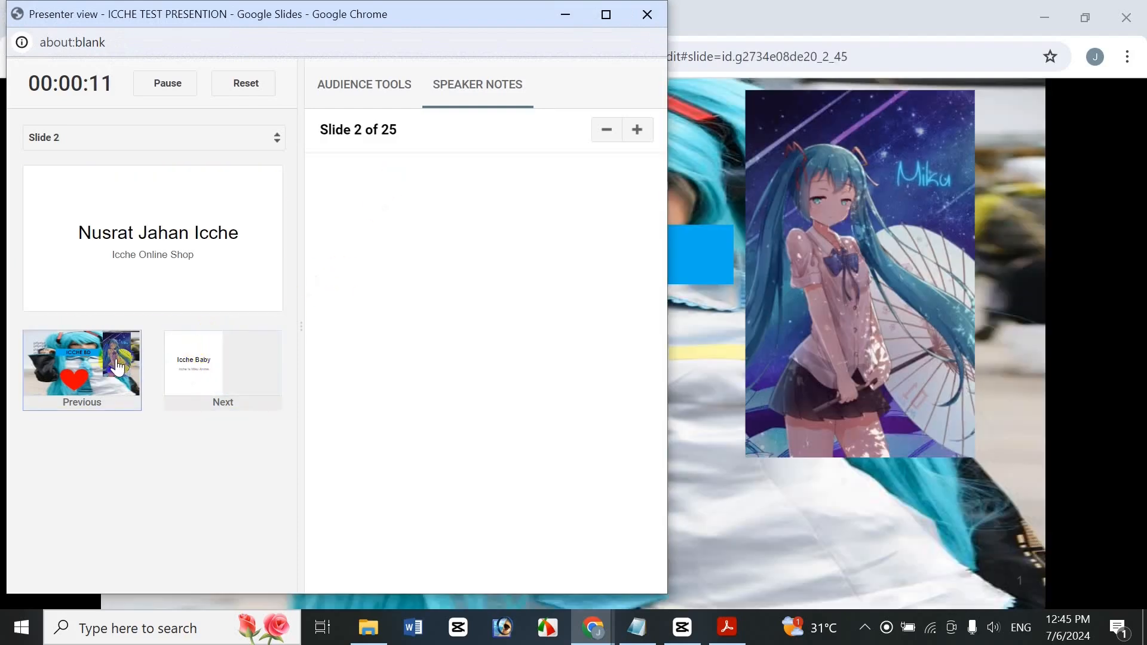
# Step: Show the audience tools in Presenter view and start a new audience Q&A session
pyautogui.click(402, 81)
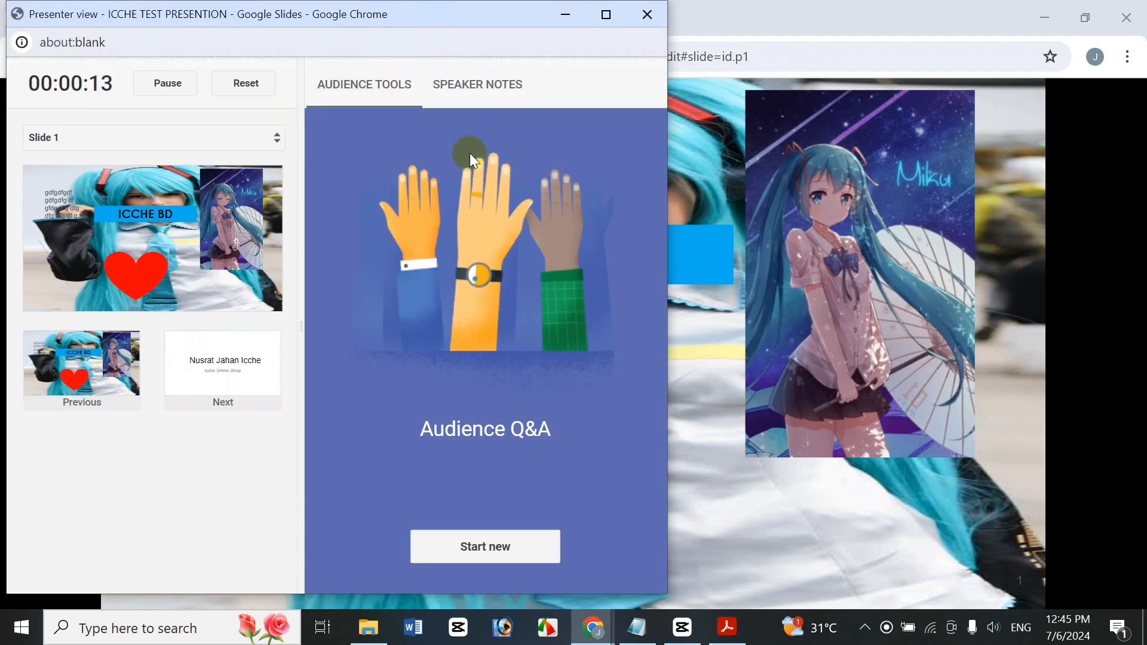
pyautogui.moveTo(718, 626)
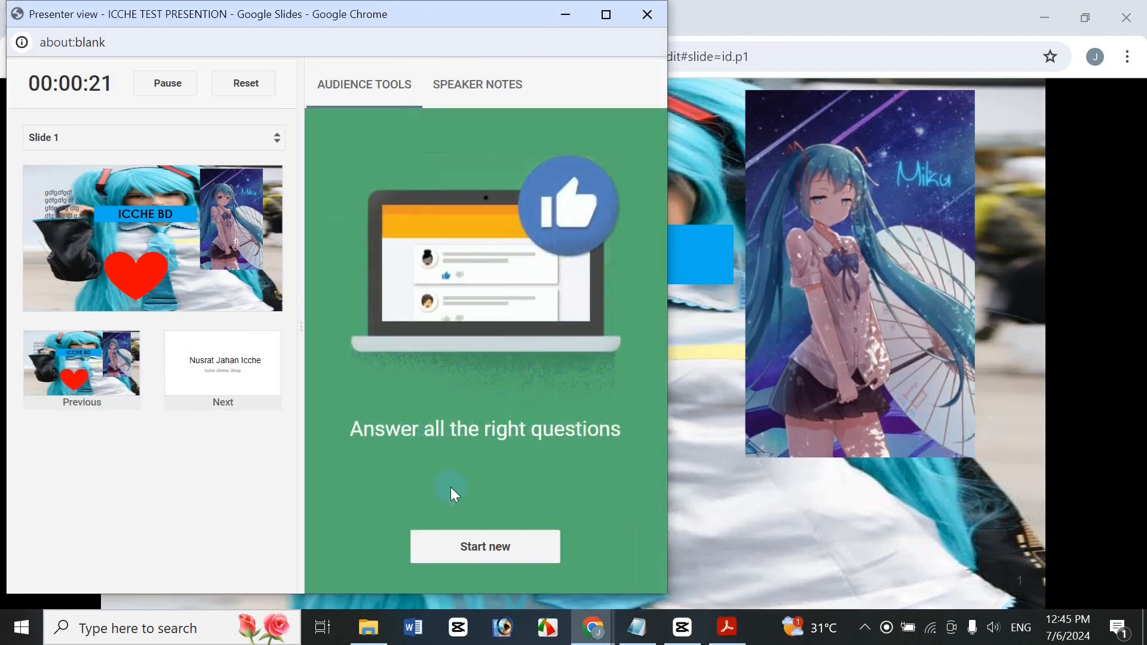
pyautogui.click(498, 548)
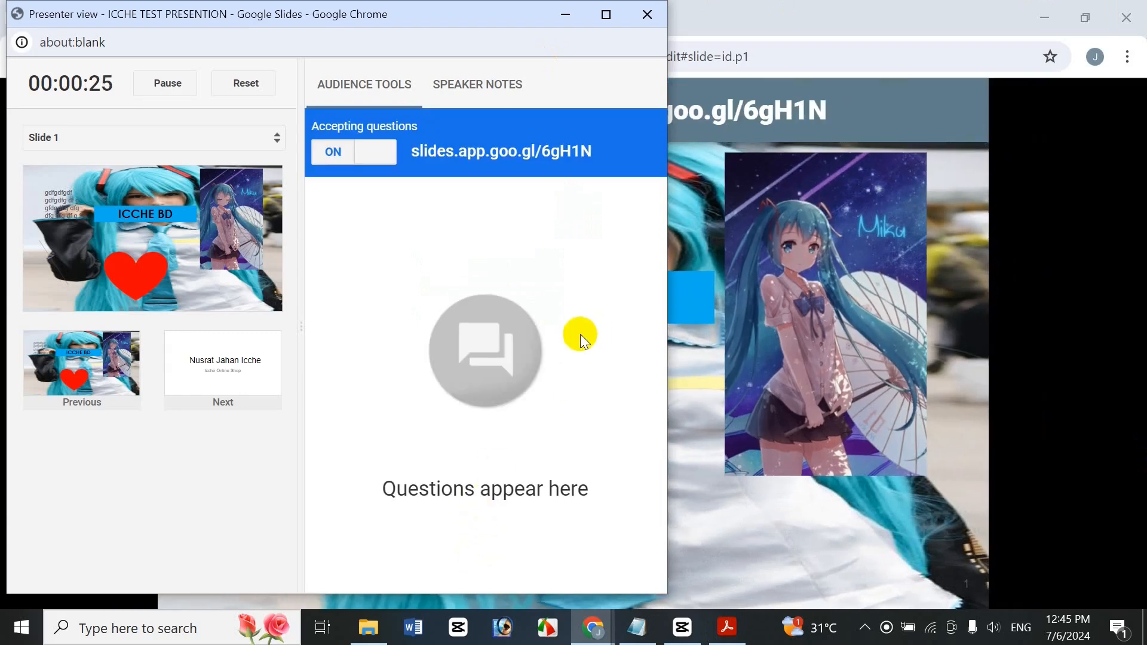
# Step: Minimize the Presenter view window to view the question link on the slideshow, and restore the window
pyautogui.click(563, 16)
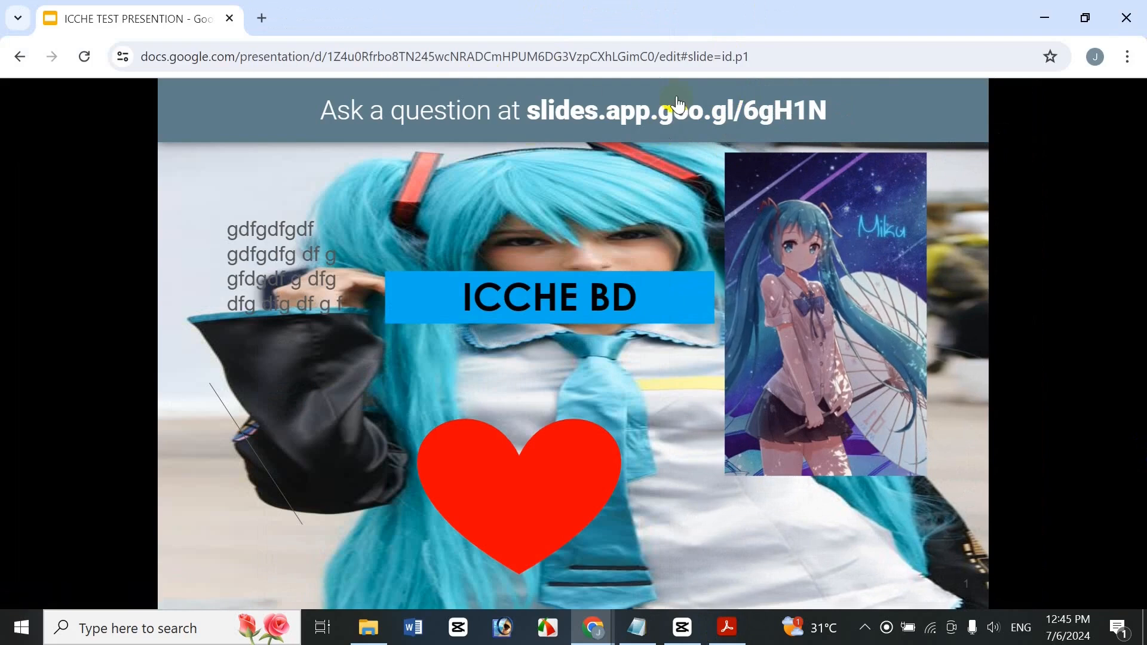
pyautogui.moveTo(604, 635)
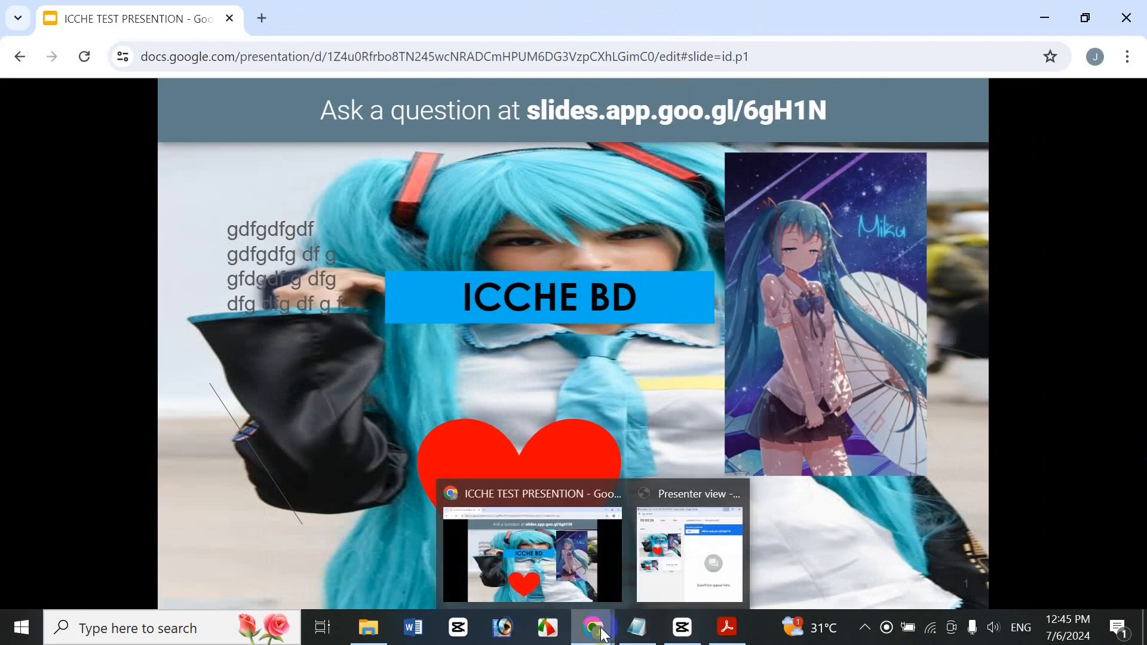
pyautogui.click(681, 595)
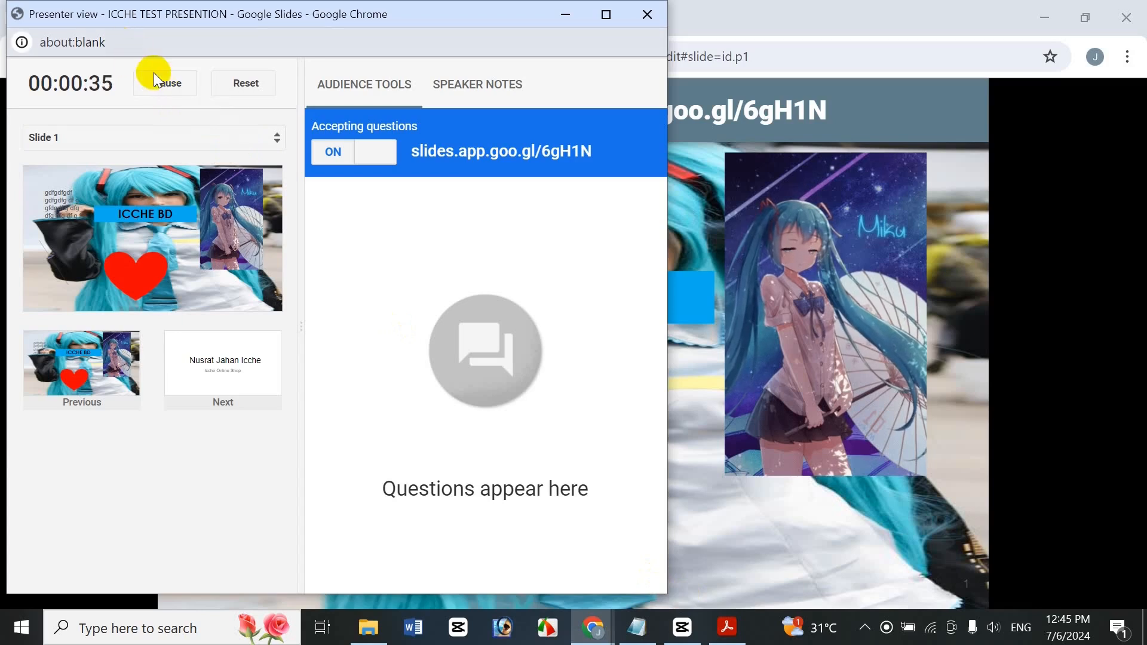
# Step: Pause and resume the presentation timer, and reset it to zero
pyautogui.click(182, 88)
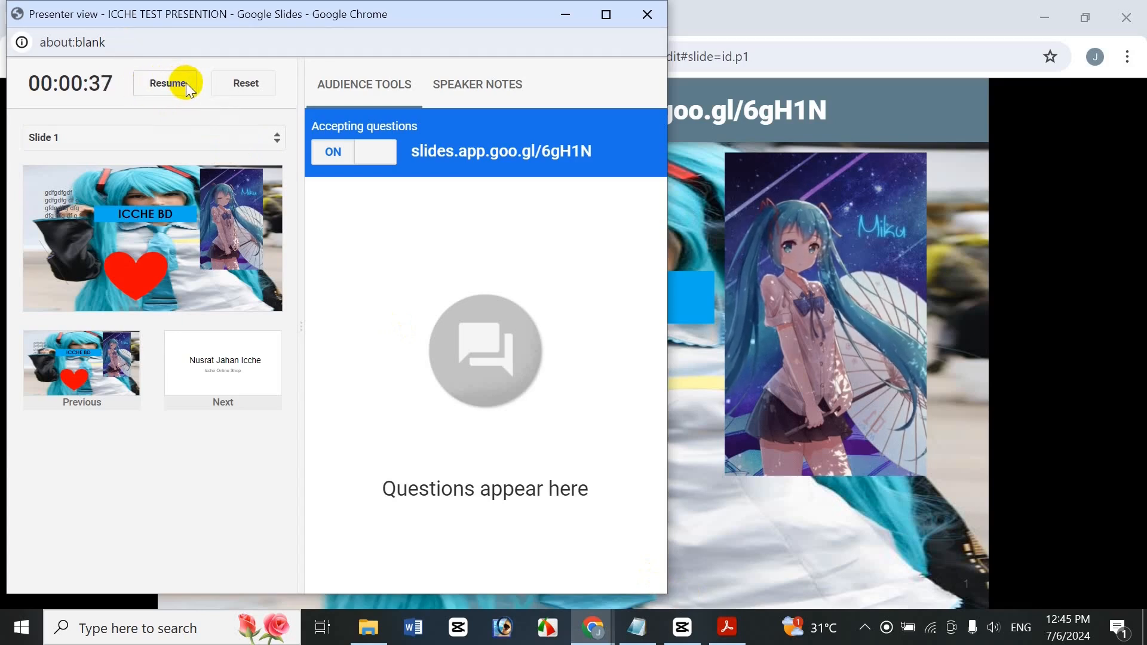
pyautogui.click(184, 84)
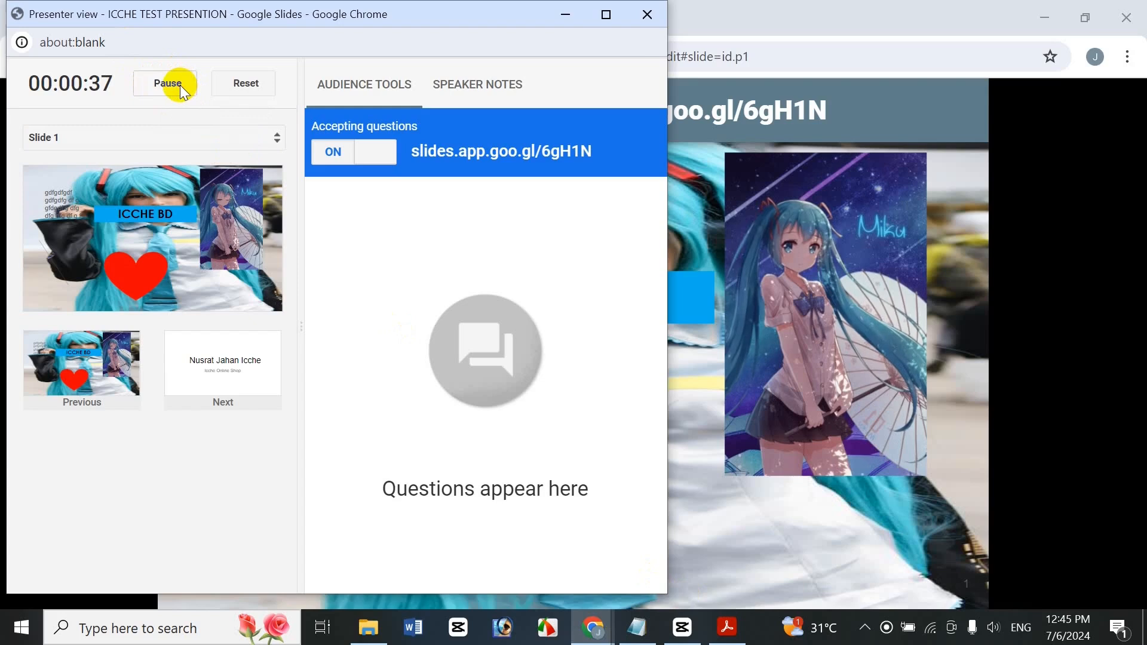
pyautogui.click(259, 90)
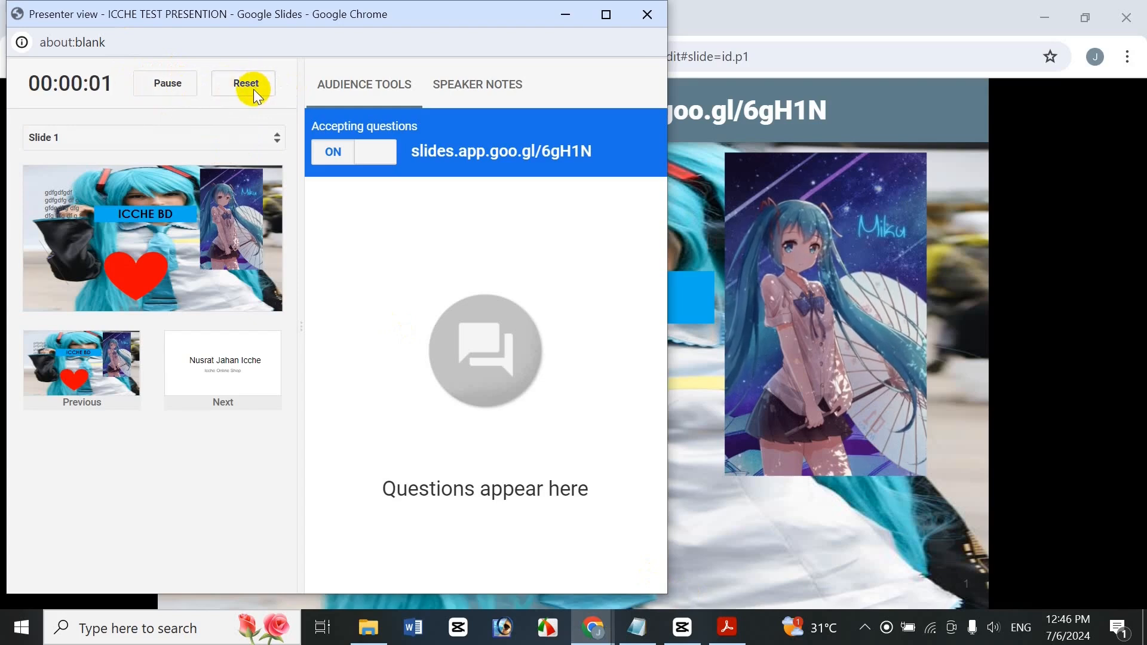
# Step: Turn audience questions off and back on, and jump to slide 9, MS PowerPoint, in Presenter view
pyautogui.click(391, 153)
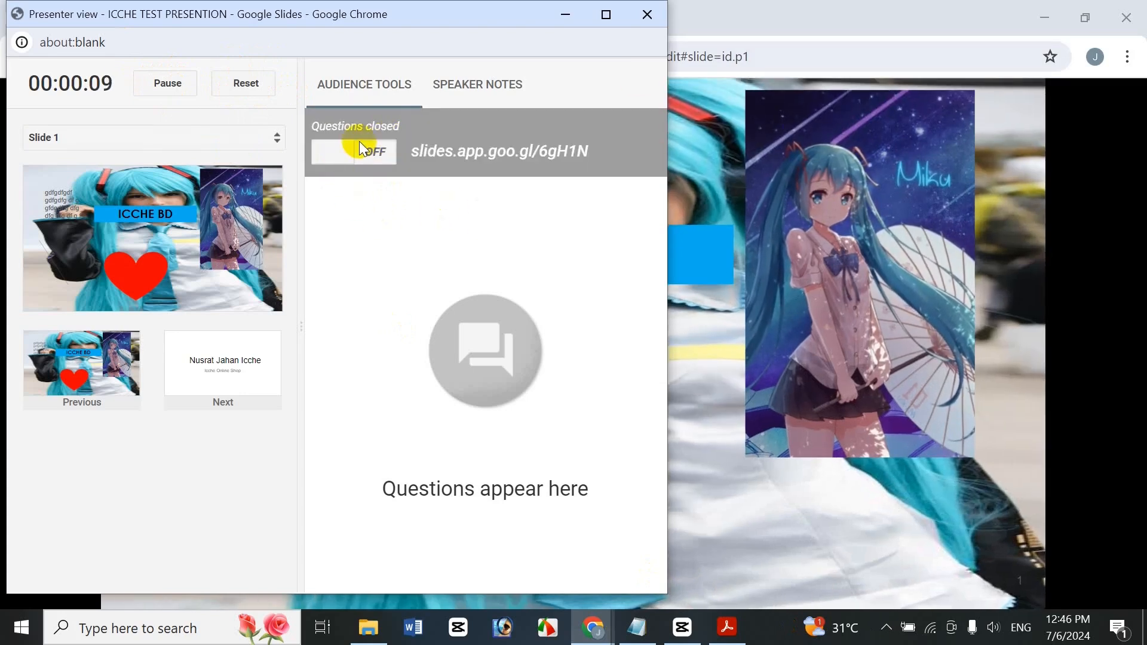
pyautogui.click(332, 158)
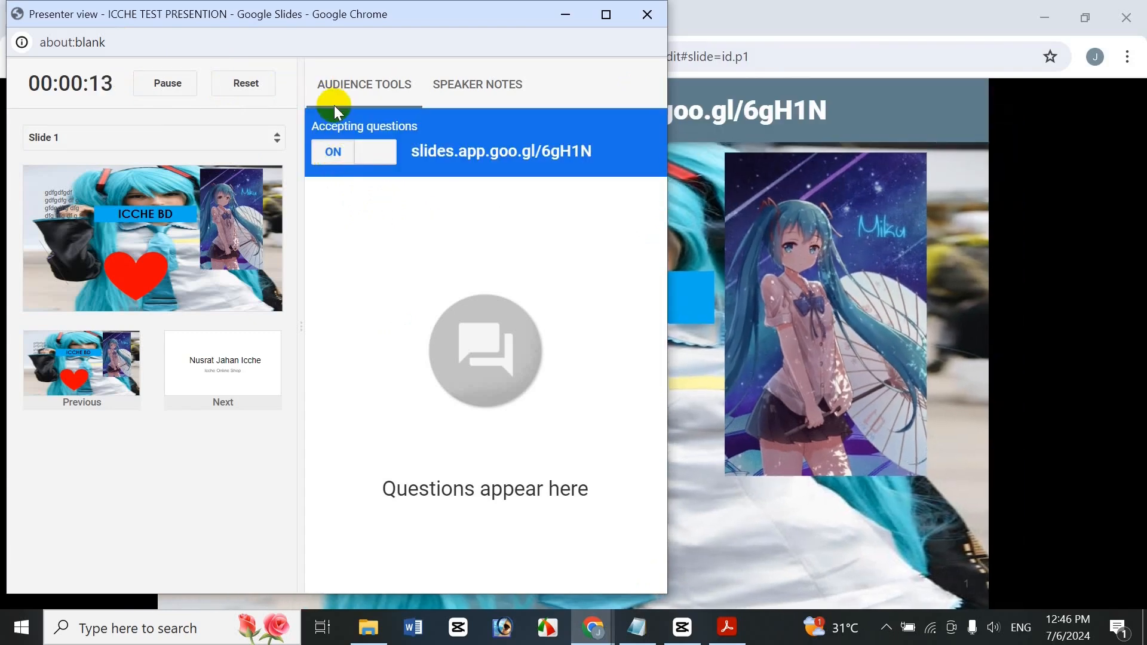
pyautogui.click(266, 149)
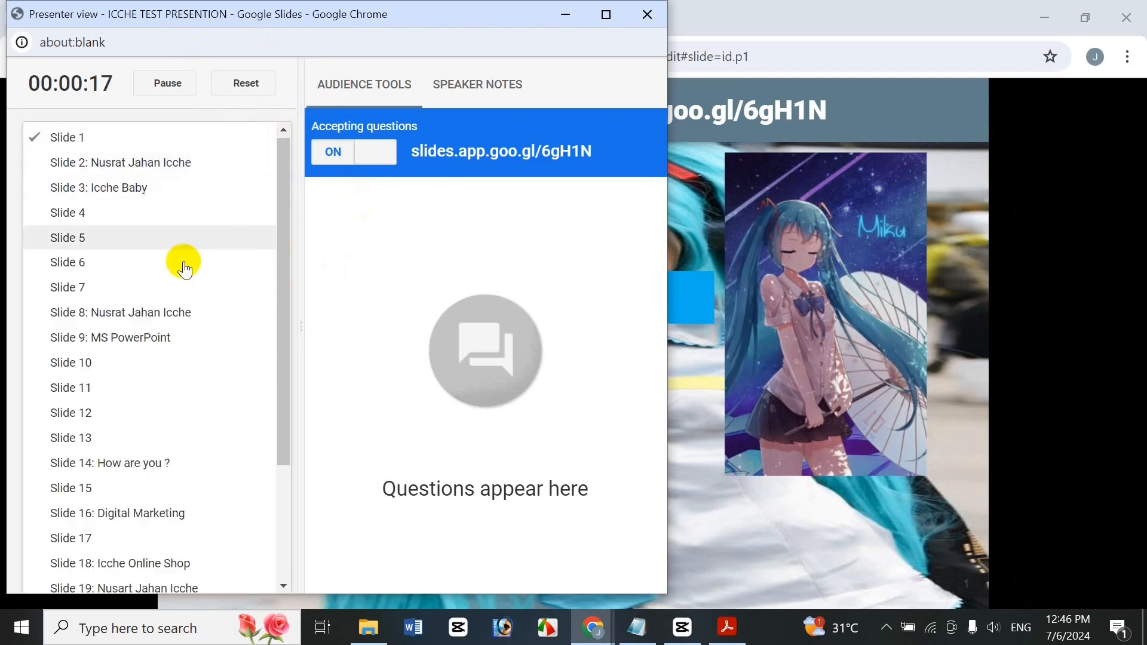
pyautogui.click(166, 336)
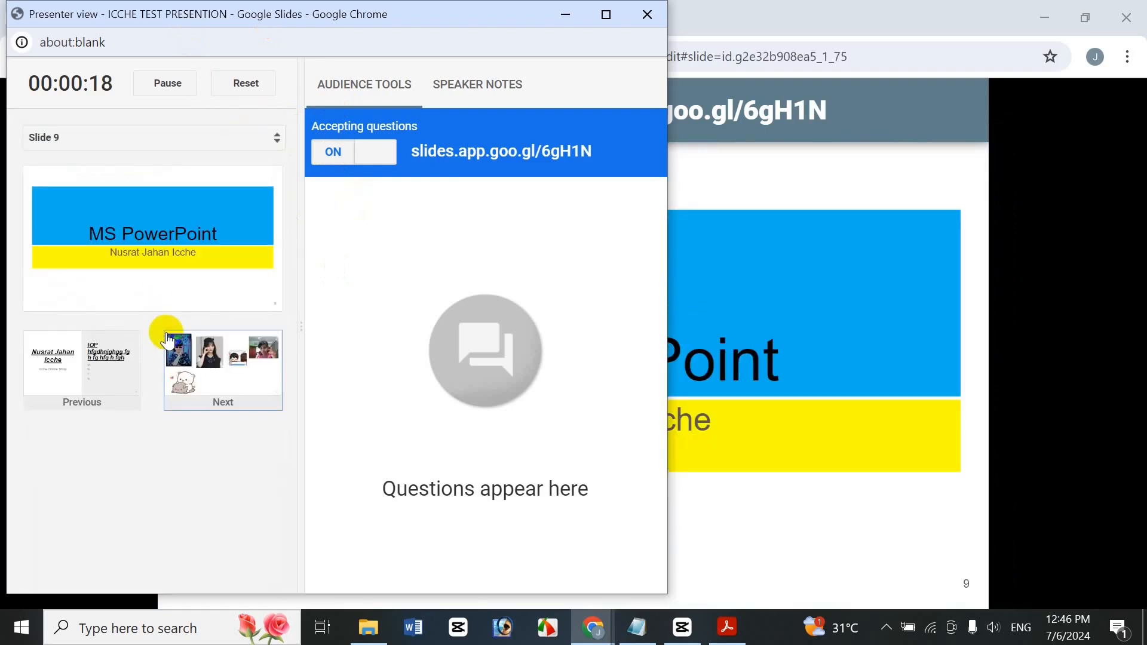
# Step: Demonstrate the audience question switch by toggling it off and on twice, and leave questions turned off
pyautogui.click(380, 152)
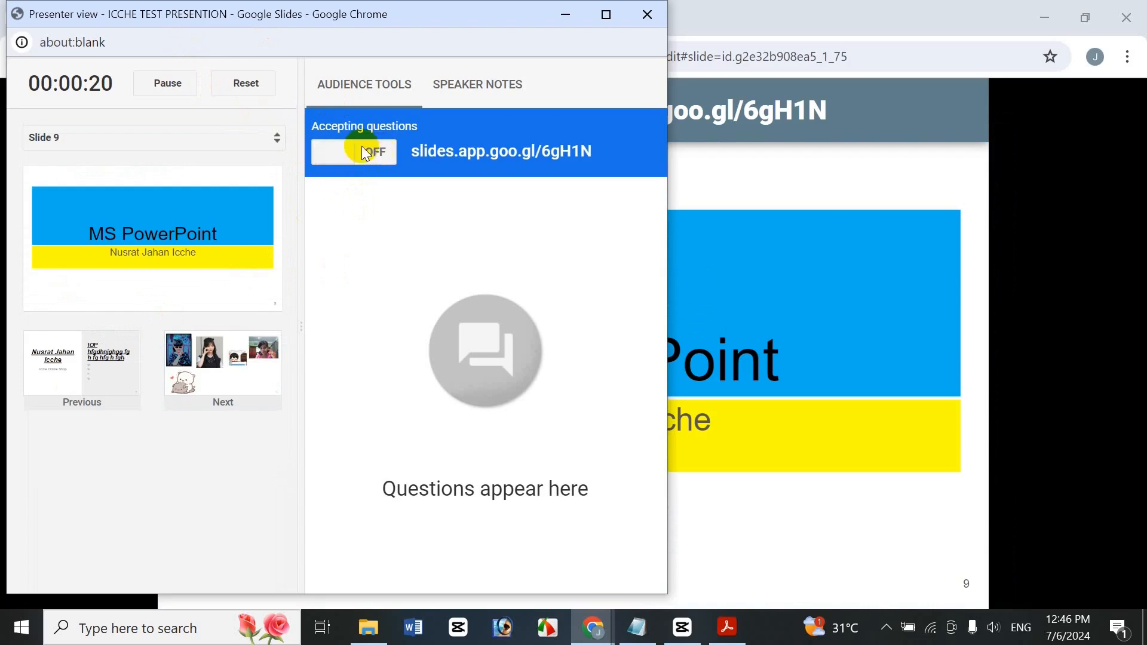
pyautogui.click(343, 151)
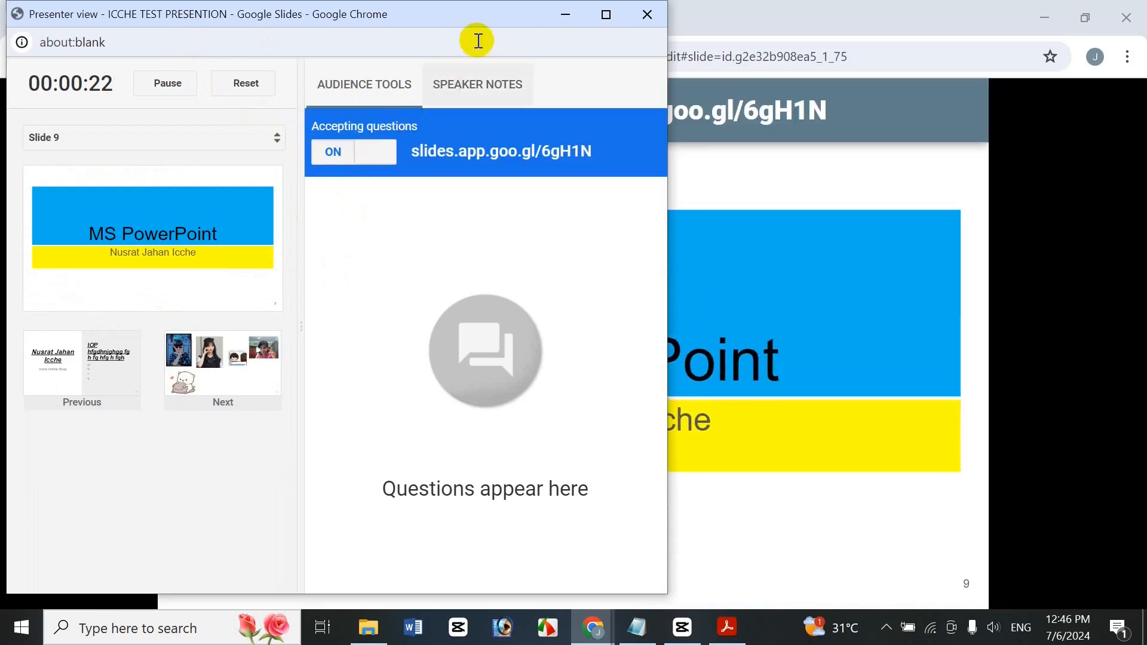
pyautogui.click(380, 157)
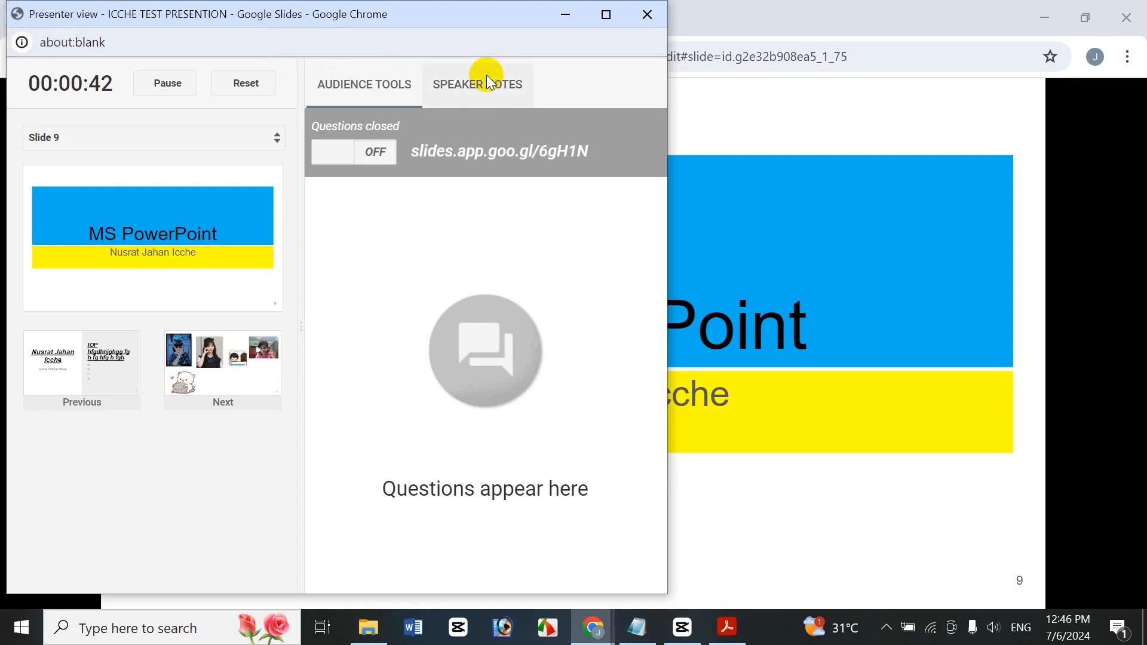
pyautogui.click(336, 156)
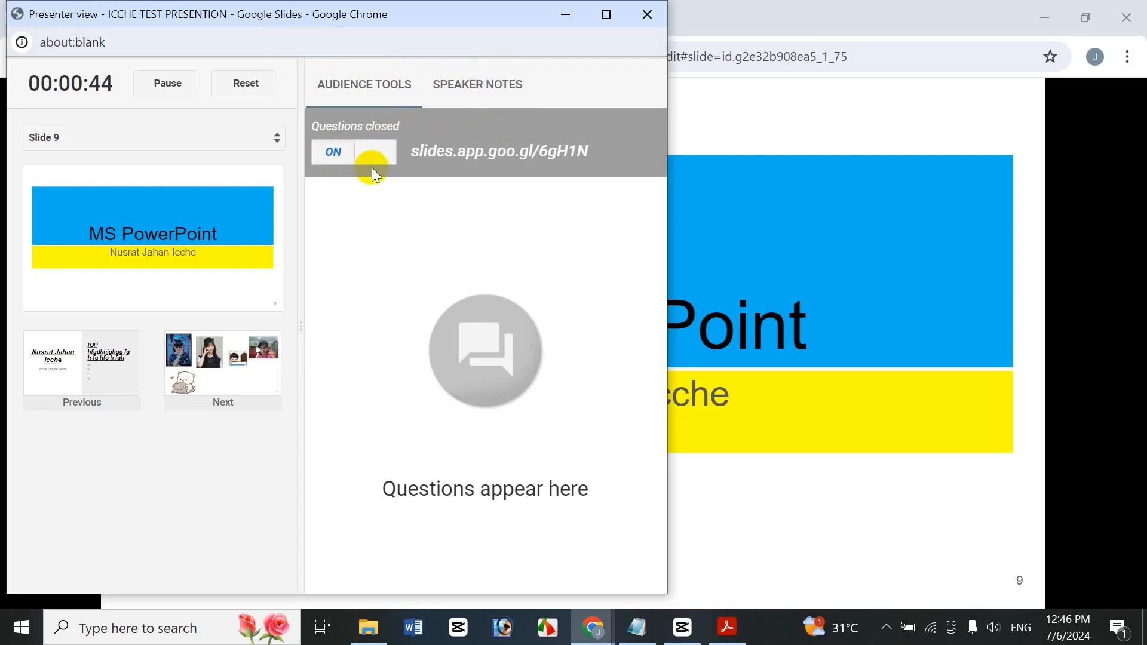
pyautogui.click(368, 156)
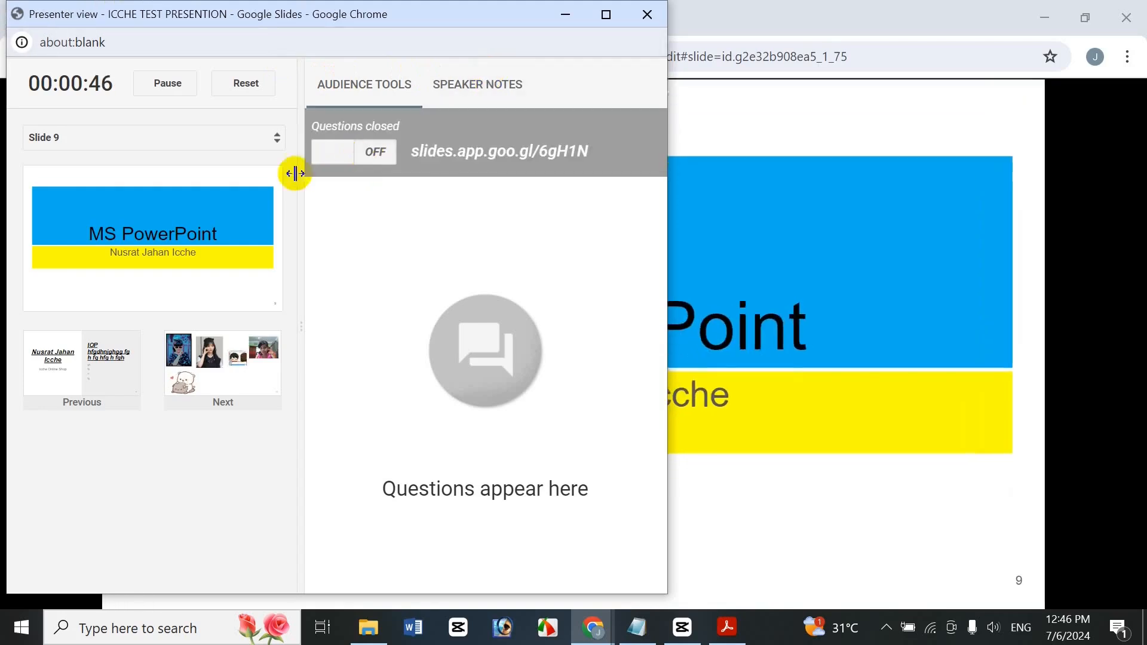
# Step: Show the speaker notes in Presenter view and jump to slide 4
pyautogui.click(495, 87)
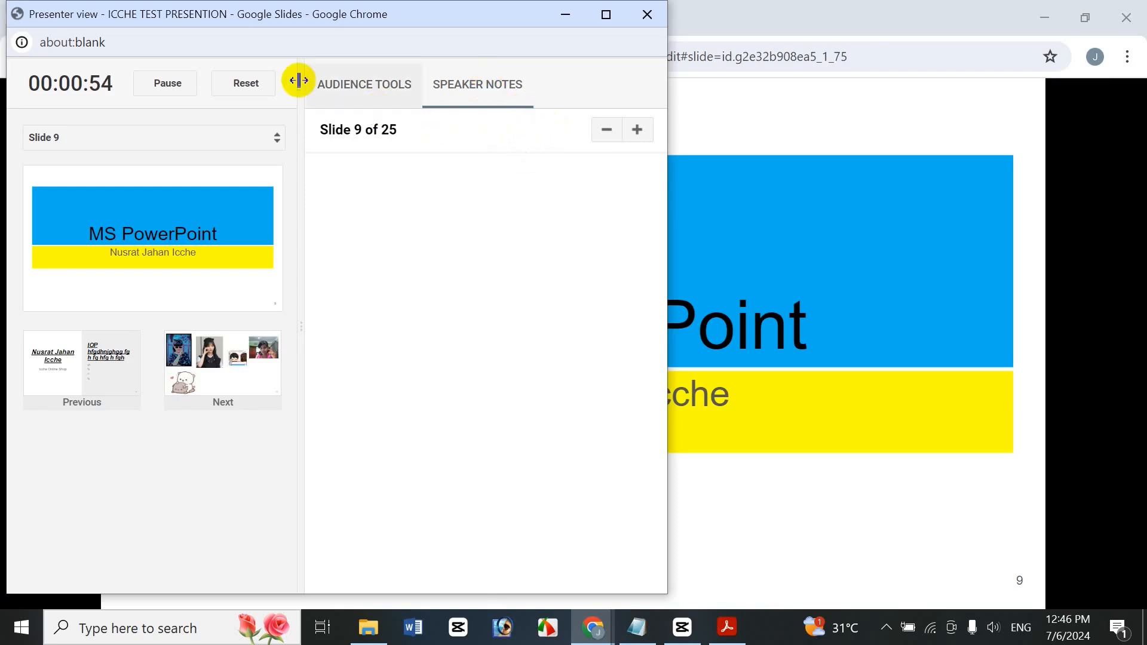
pyautogui.click(270, 140)
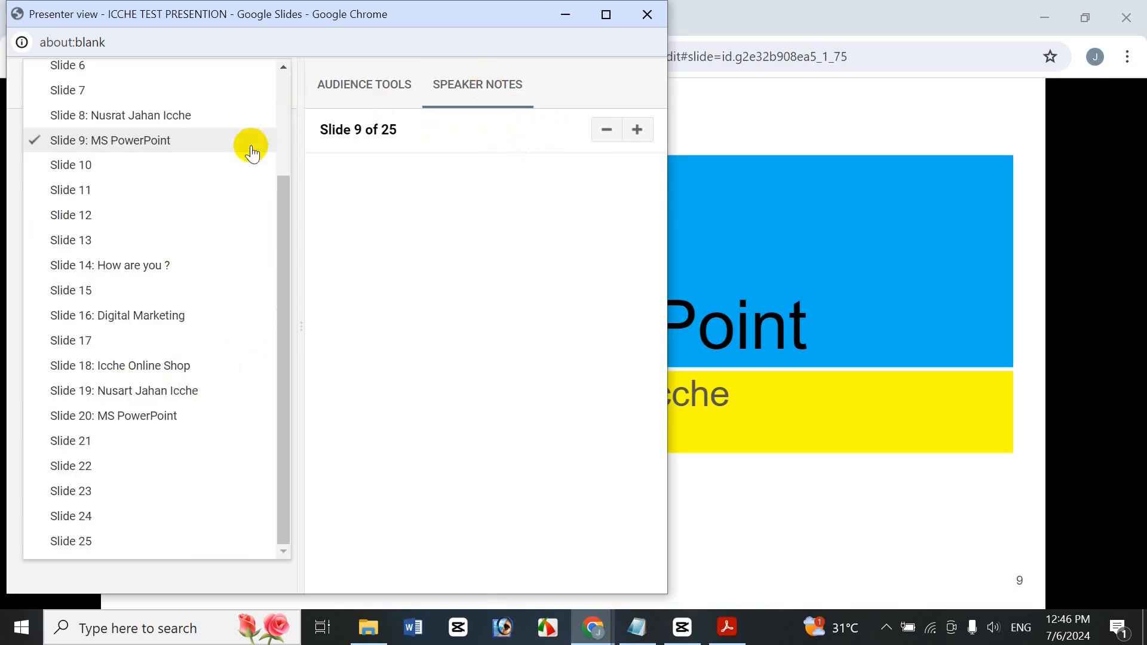
pyautogui.scroll(1, 271, 179)
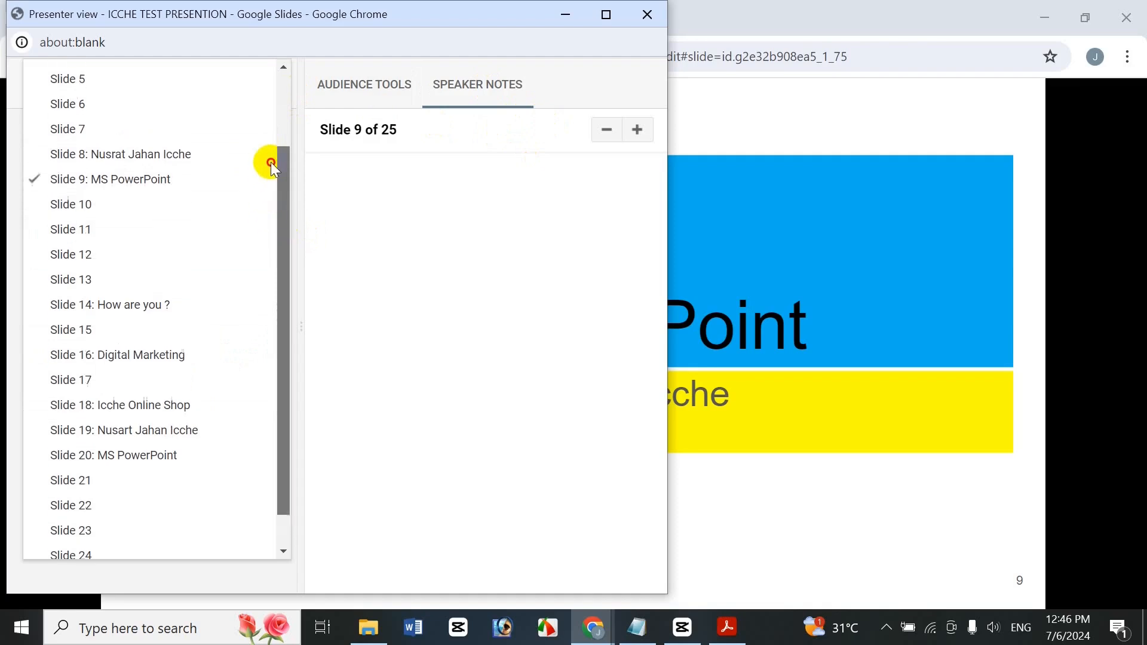
pyautogui.moveTo(270, 163); pyautogui.dragTo(275, 102)
pyautogui.click(118, 152)
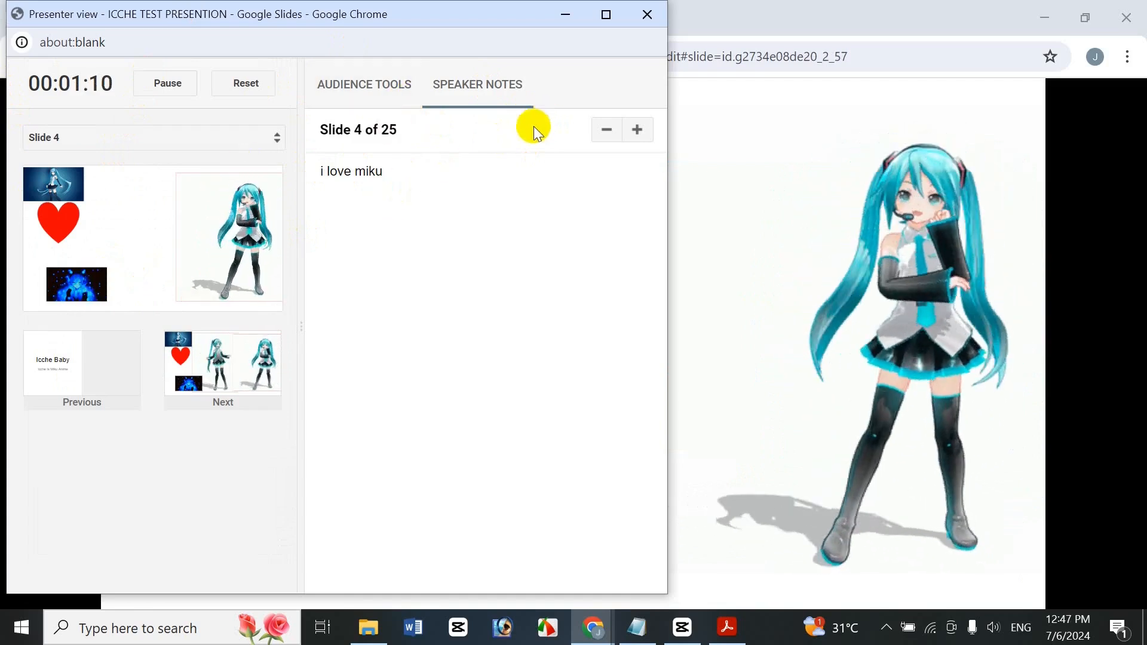
# Step: Enlarge the speaker notes text on slide 4, trying smaller sizes in between, until the note fills one wide line
pyautogui.click(649, 129)
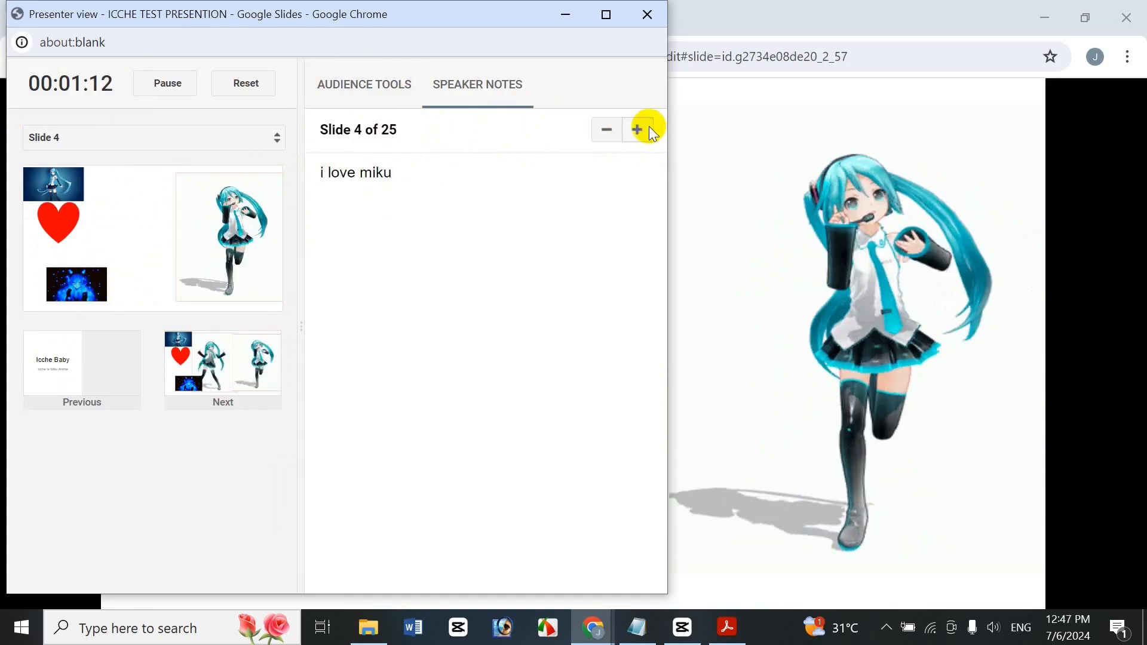
pyautogui.click(639, 127)
pyautogui.click(639, 127)
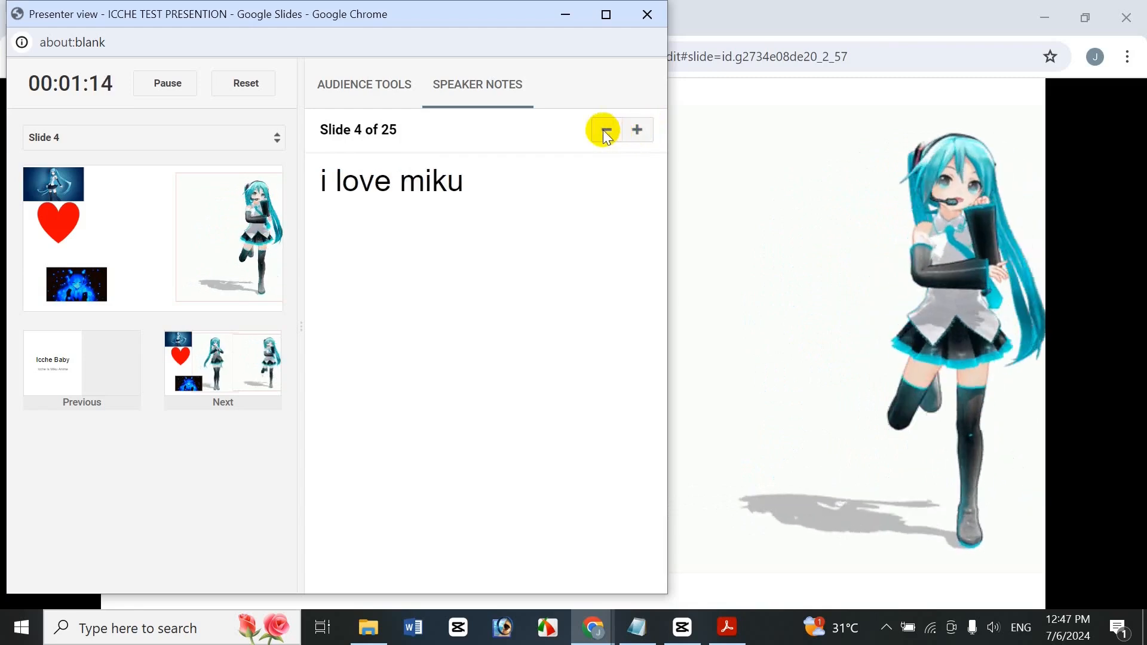
pyautogui.click(605, 133)
pyautogui.click(604, 130)
pyautogui.click(643, 131)
pyautogui.click(643, 131)
pyautogui.click(642, 131)
pyautogui.click(642, 131)
pyautogui.click(642, 131)
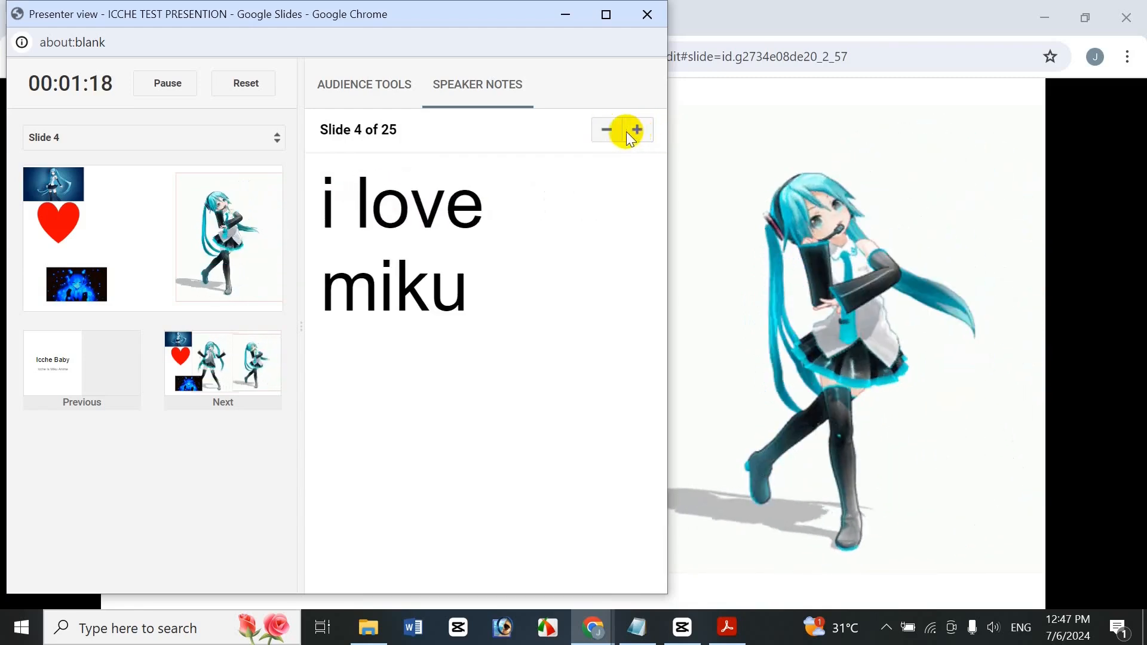
pyautogui.click(609, 134)
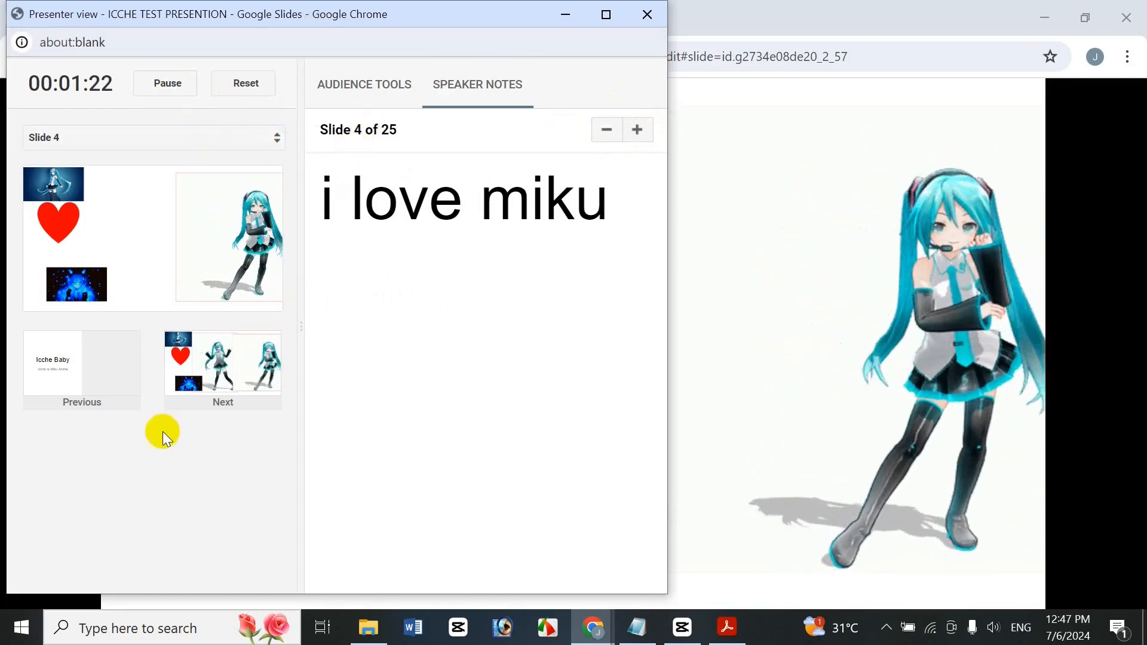
# Step: Go back to slide 3 and forward to slide 4 twice, and highlight a word of the speaker note
pyautogui.click(84, 371)
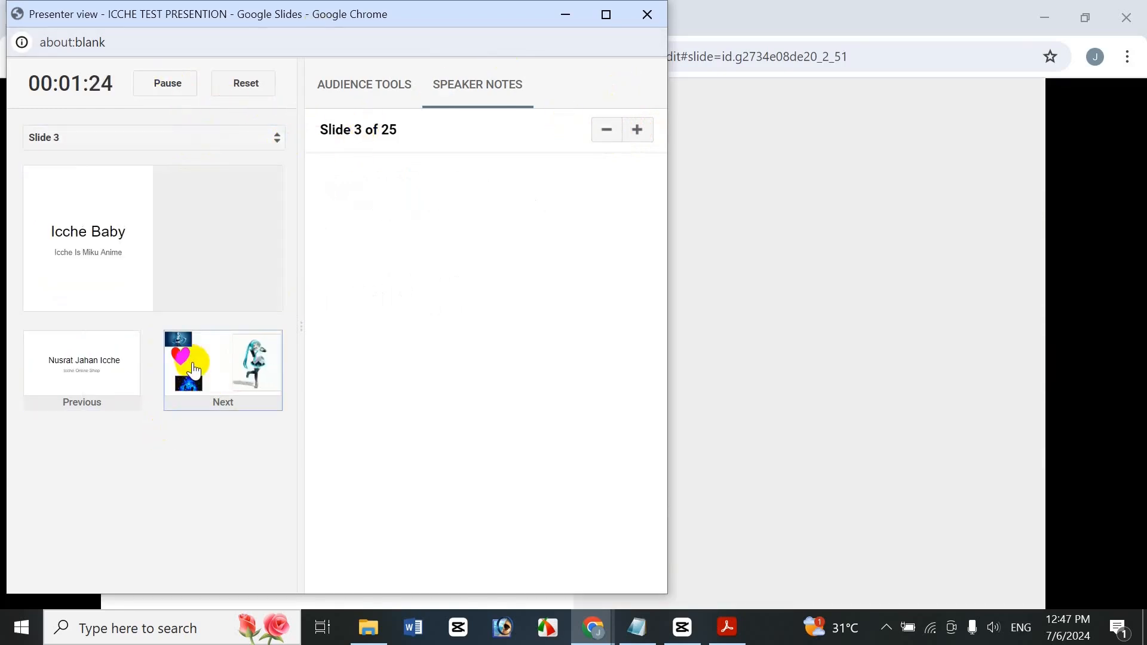
pyautogui.click(194, 370)
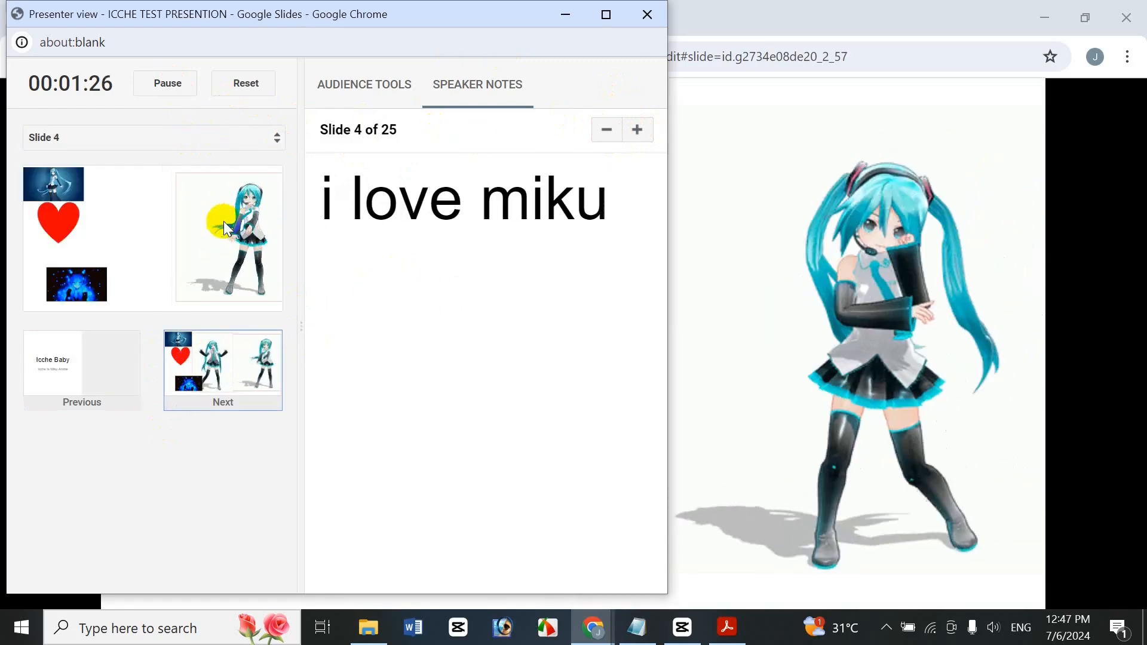
pyautogui.click(68, 383)
pyautogui.click(226, 359)
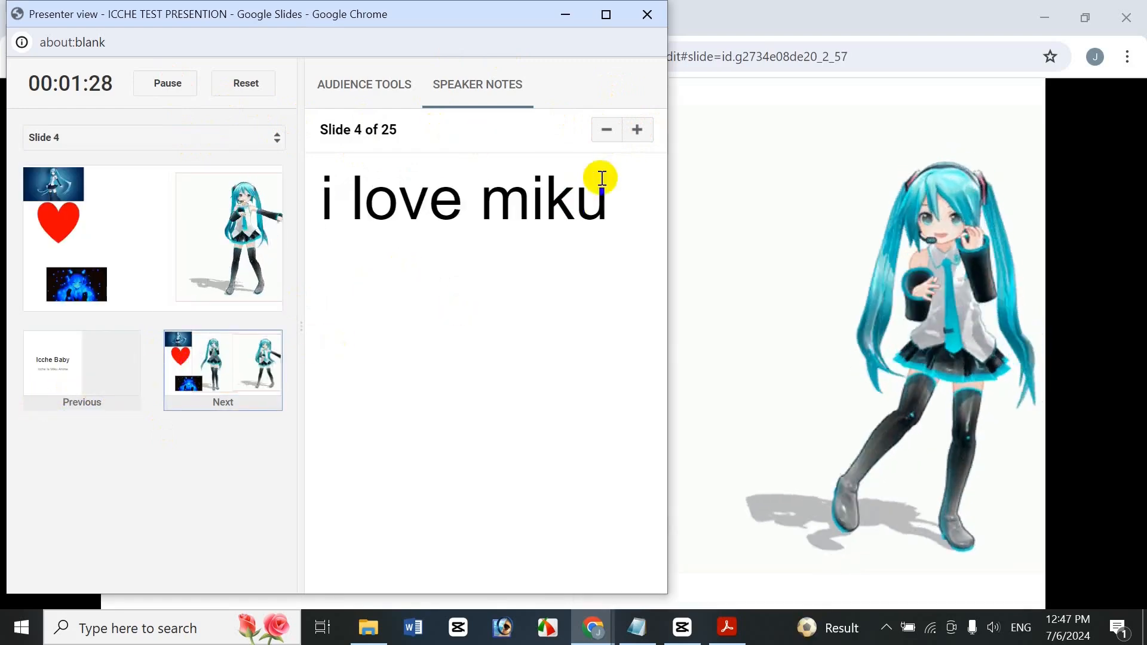
pyautogui.doubleClick(545, 199)
pyautogui.click(464, 260)
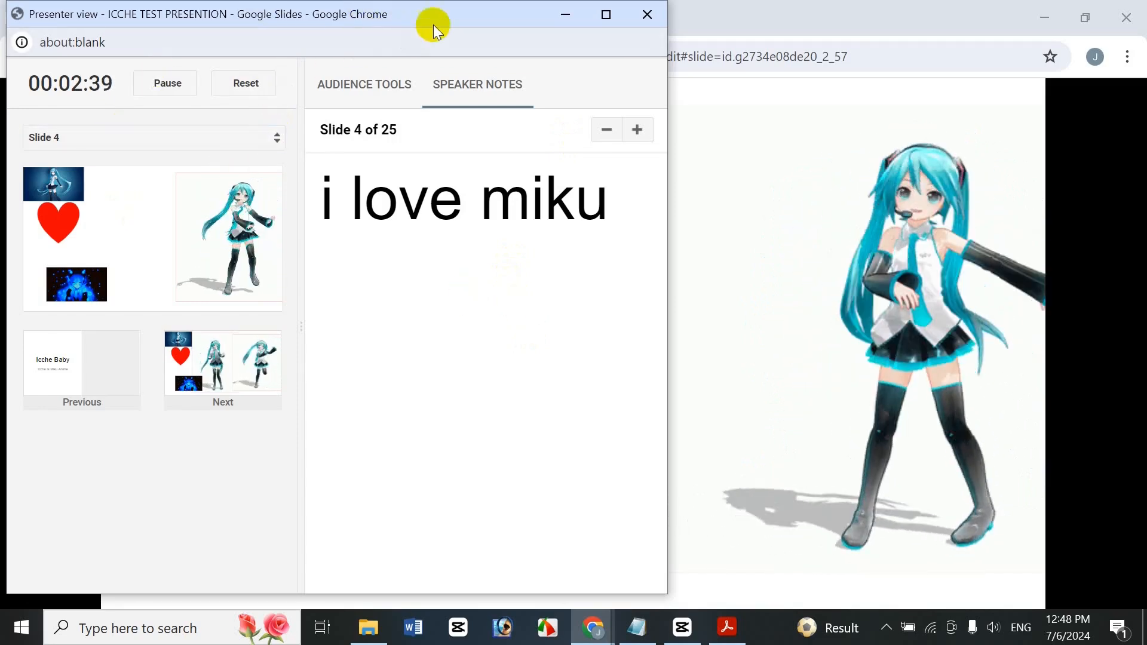
# Step: Jump to slide 5 and slide 6, and move one step forward and back on slide 6
pyautogui.click(227, 145)
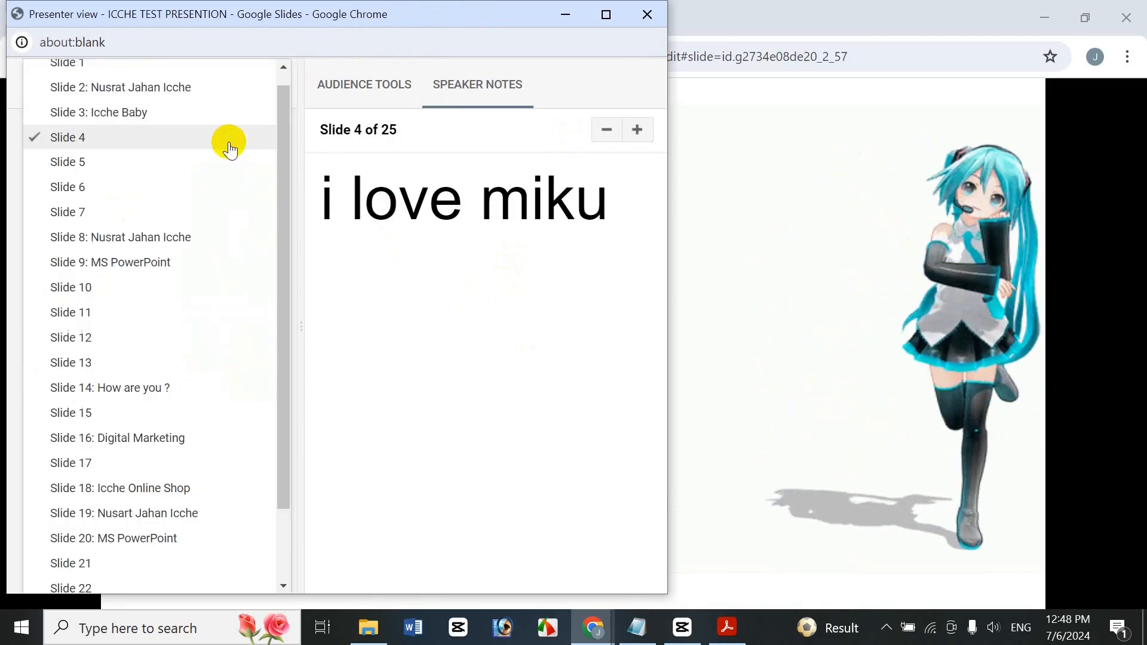
pyautogui.click(192, 165)
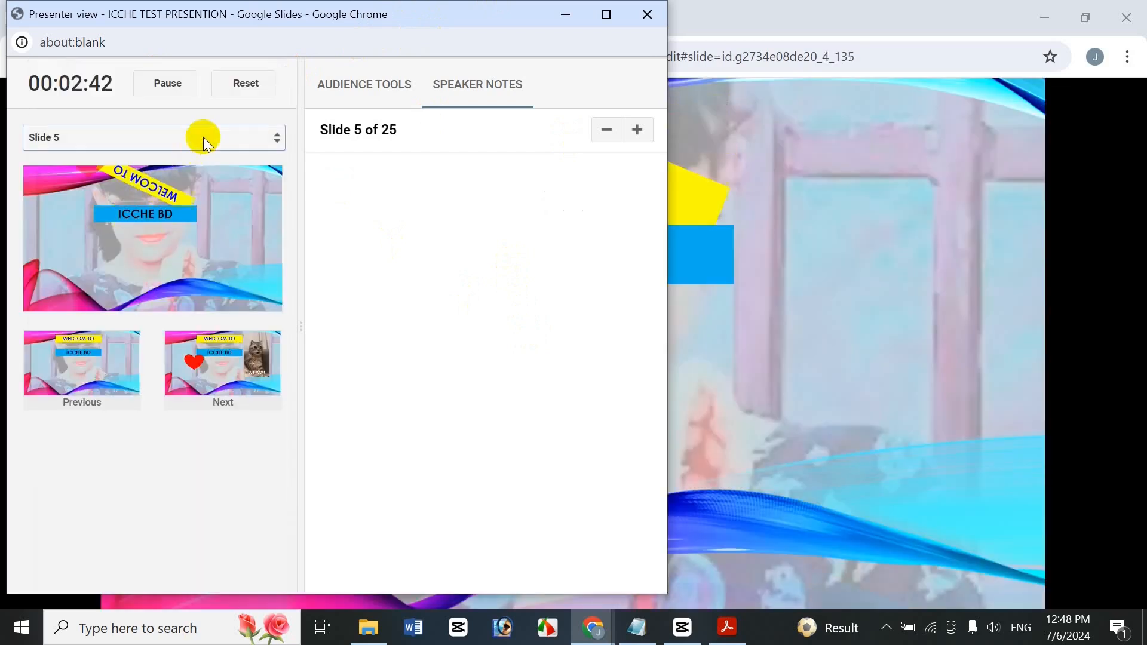
pyautogui.click(204, 139)
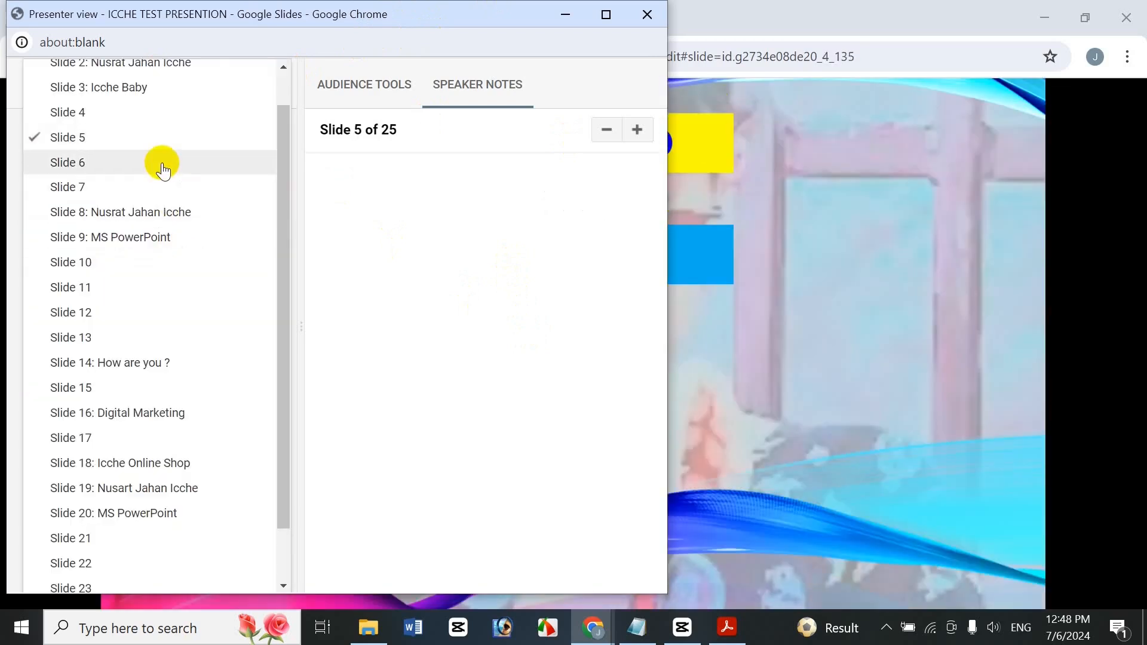
pyautogui.click(163, 167)
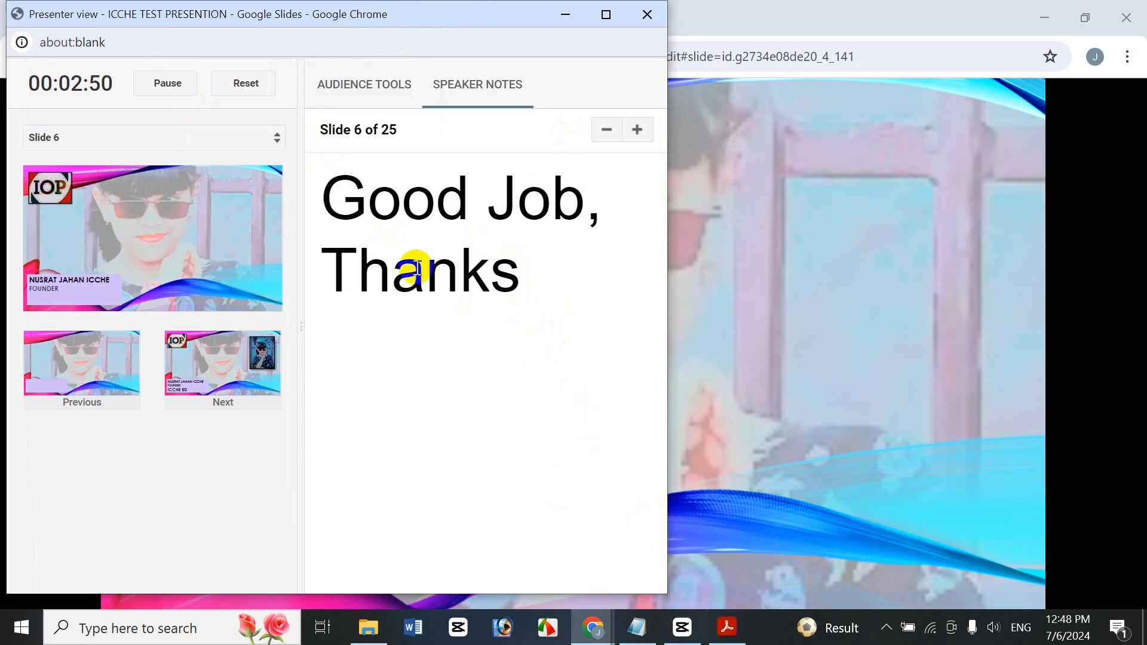
pyautogui.click(187, 395)
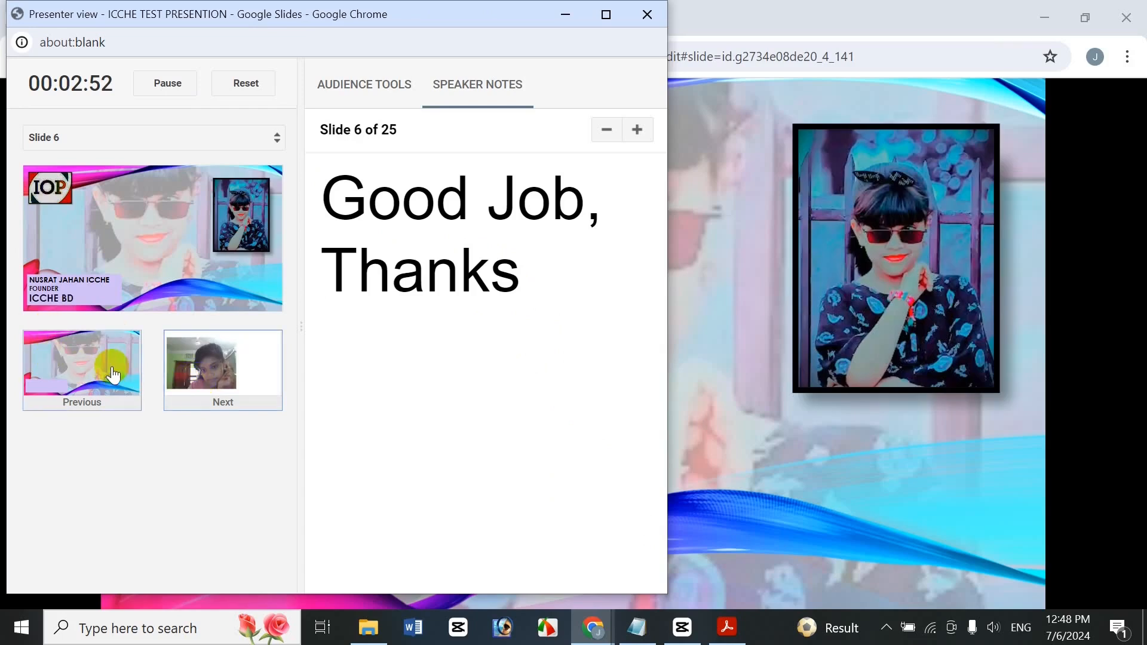
pyautogui.click(106, 357)
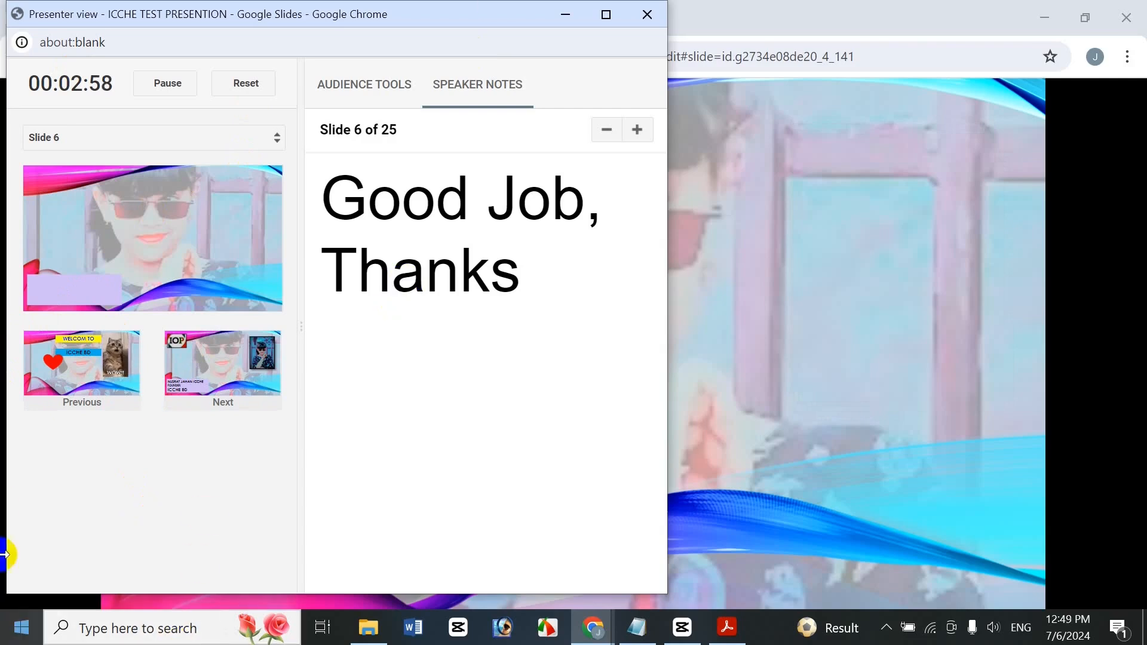
# Step: Check the audience tools and speaker notes, then minimize Presenter view to see the slideshow and restore it
pyautogui.click(392, 99)
pyautogui.click(435, 85)
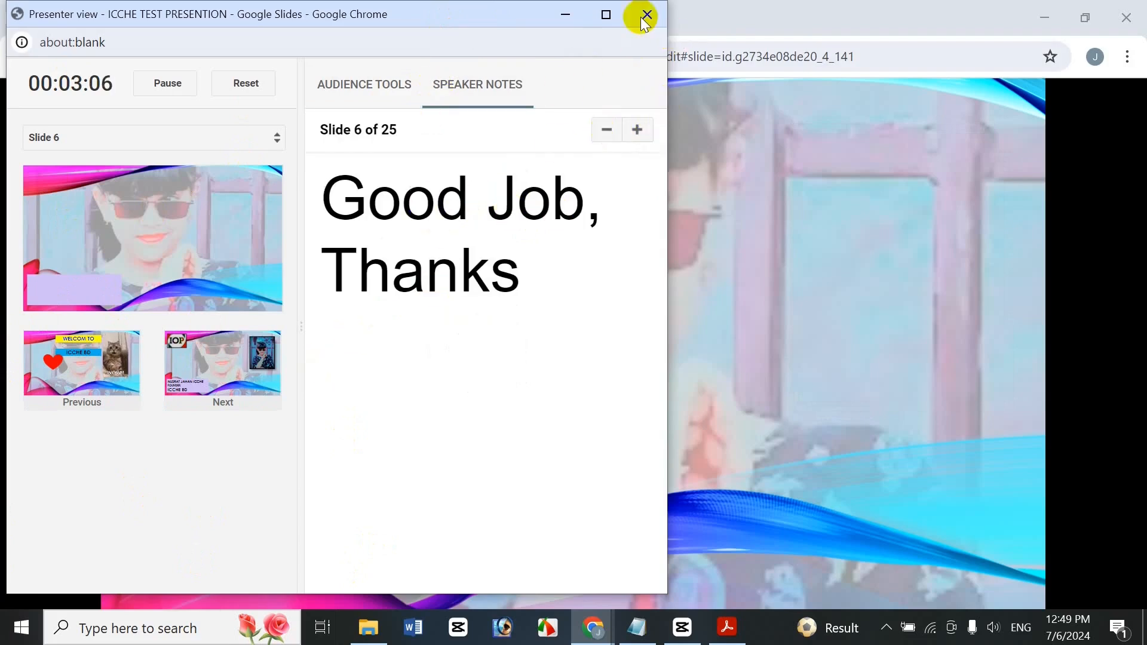
pyautogui.click(563, 14)
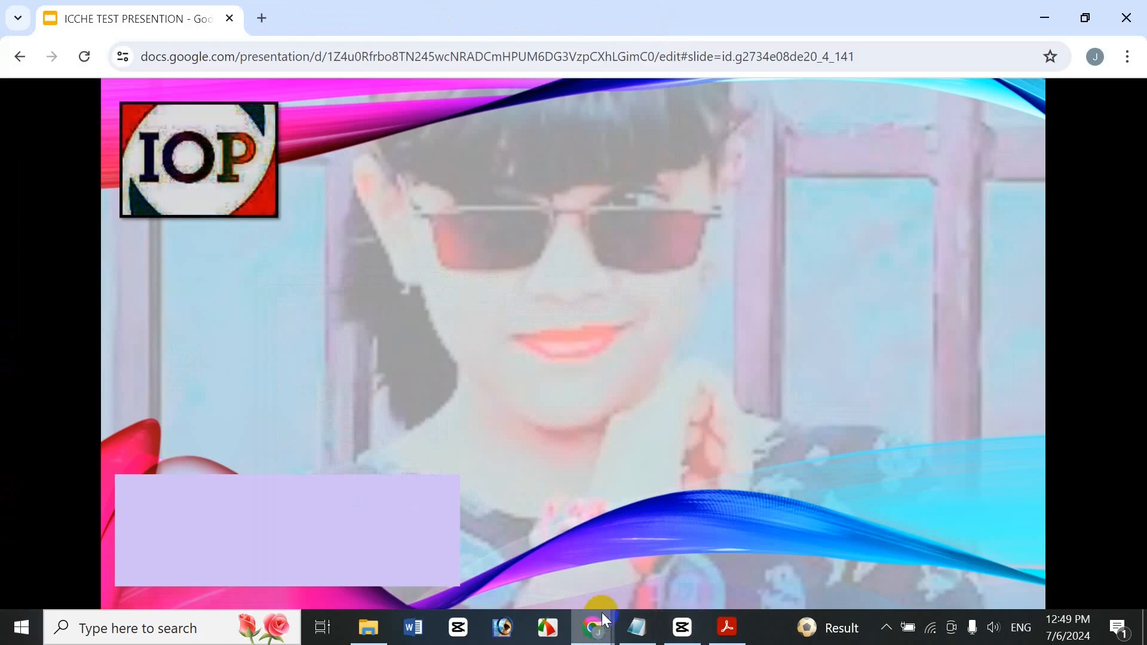
pyautogui.moveTo(601, 612)
pyautogui.click(669, 532)
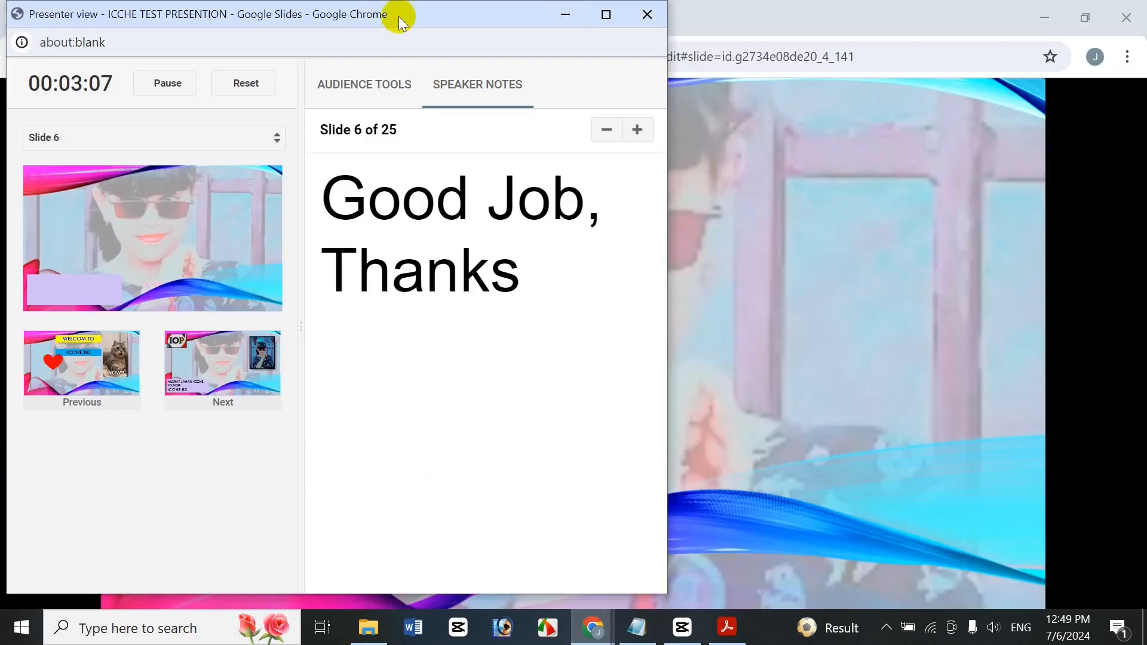
# Step: Return to the audience tools and turn audience questions on
pyautogui.click(370, 84)
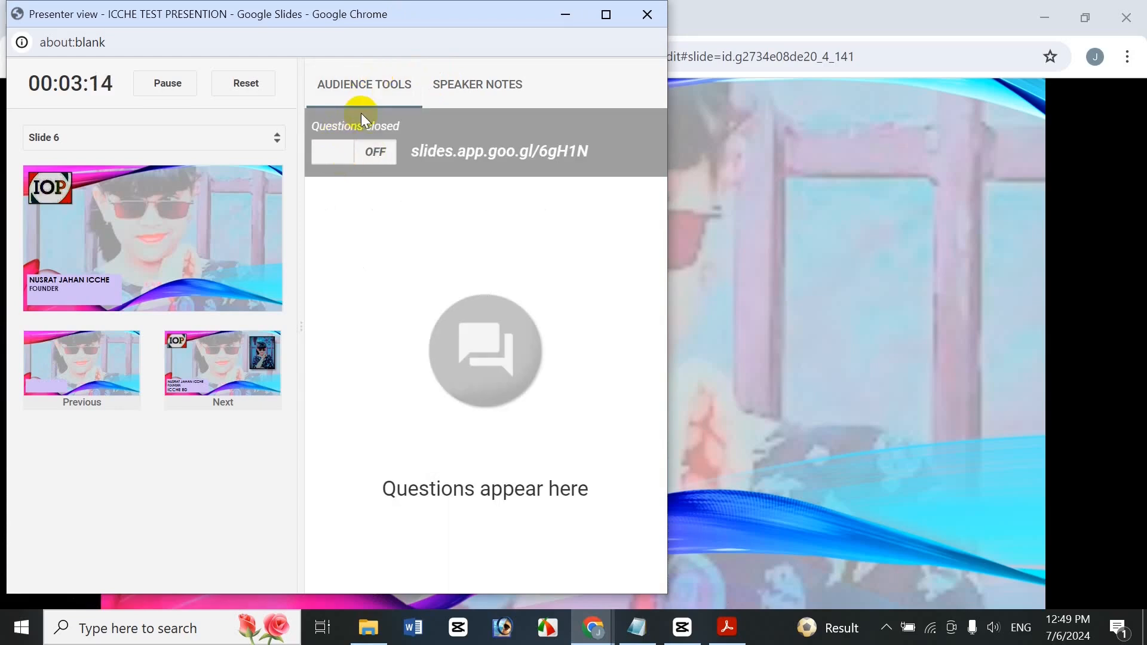
pyautogui.click(345, 154)
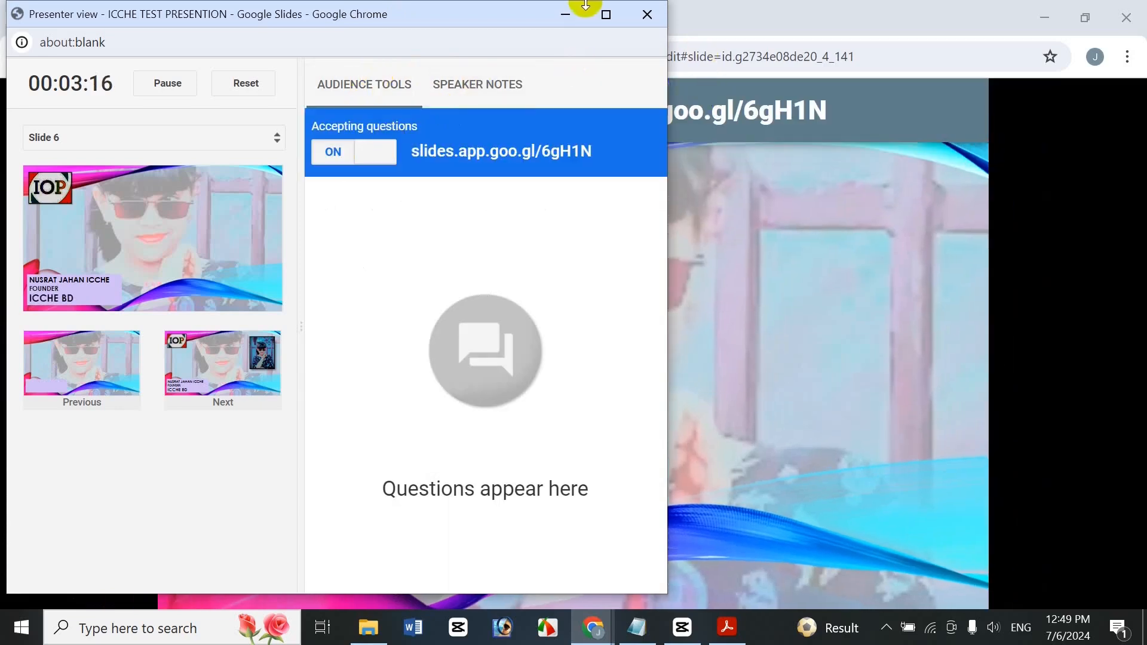
# Step: Minimize Presenter view, open the question link displayed above the slideshow, and start a new question on the Q&A page
pyautogui.click(574, 13)
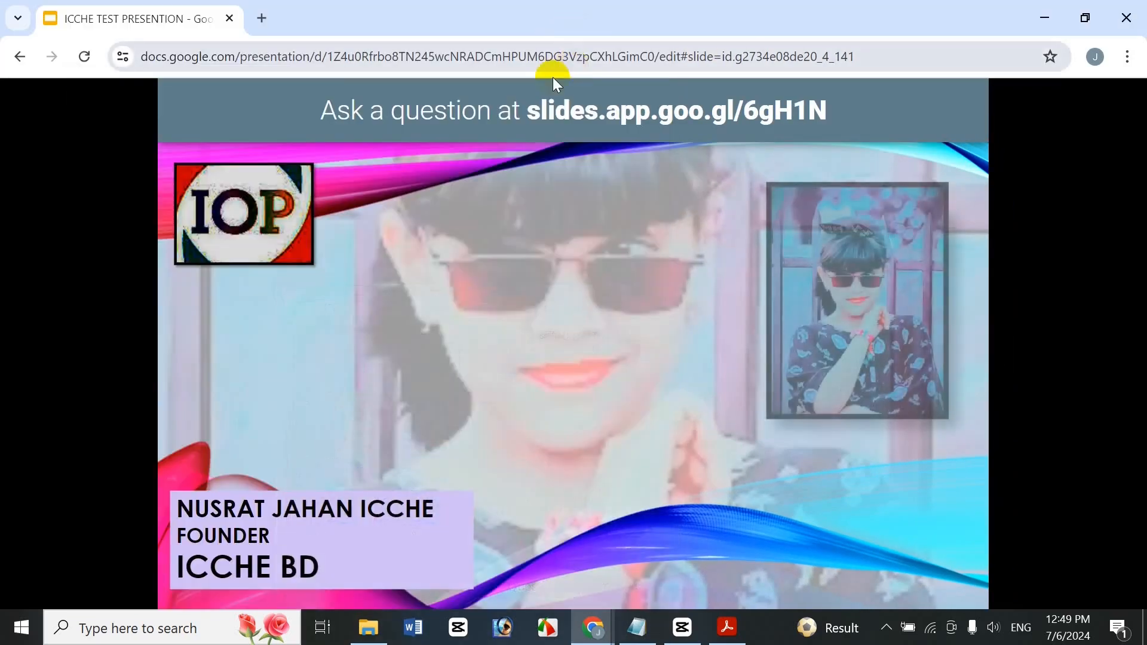
pyautogui.click(593, 117)
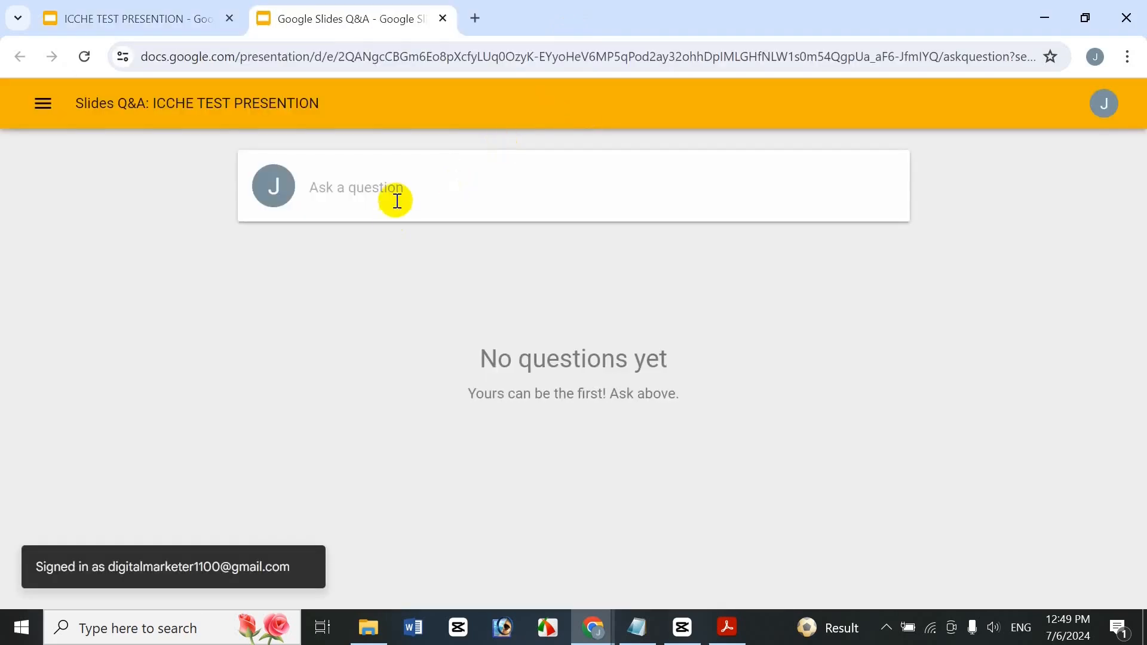
pyautogui.click(398, 201)
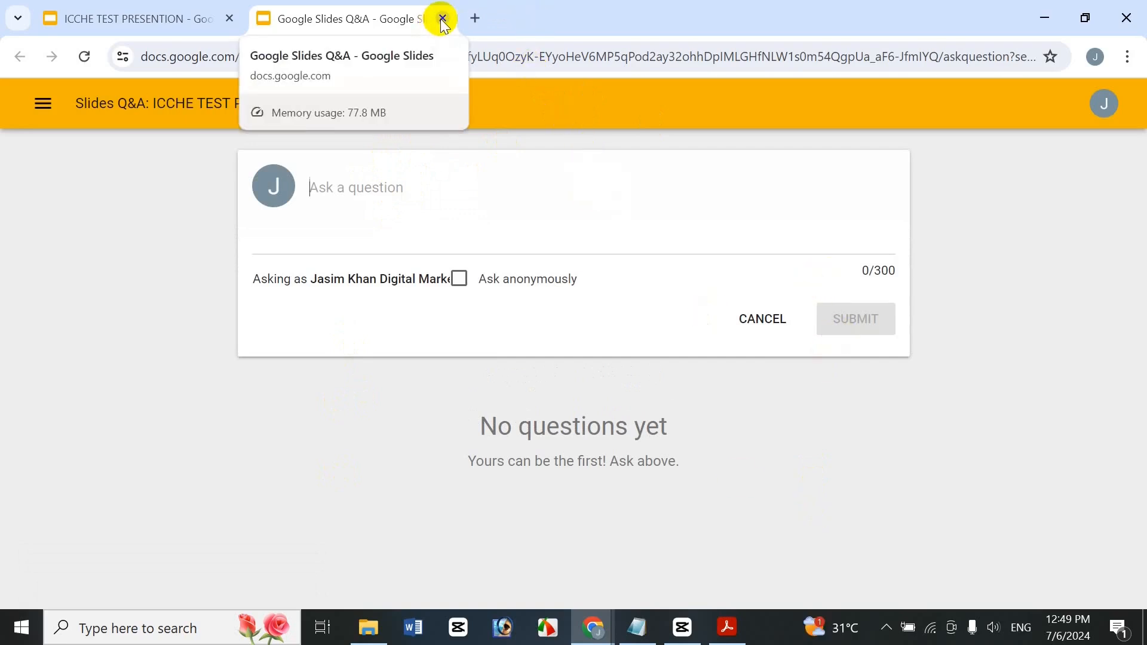
pyautogui.write('Nic')
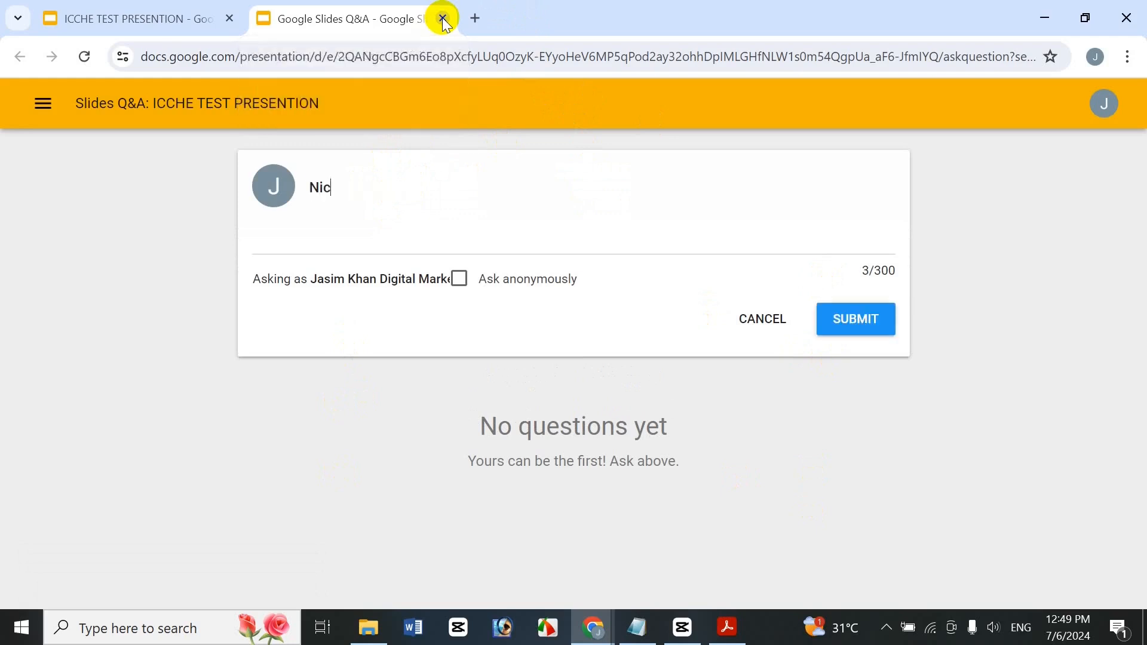
pyautogui.press('BackSpace')
pyautogui.press('BackSpace')
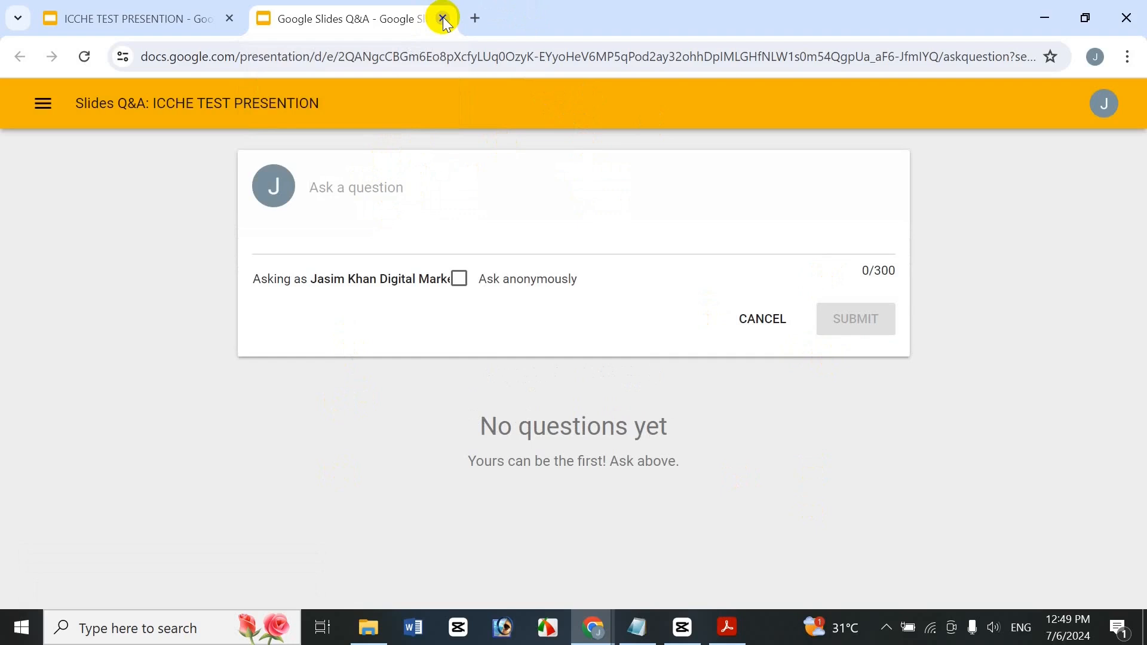
# Step: Close the Q&A page, restore Presenter view on its speaker notes, and end Presenter view and the slideshow
pyautogui.click(442, 18)
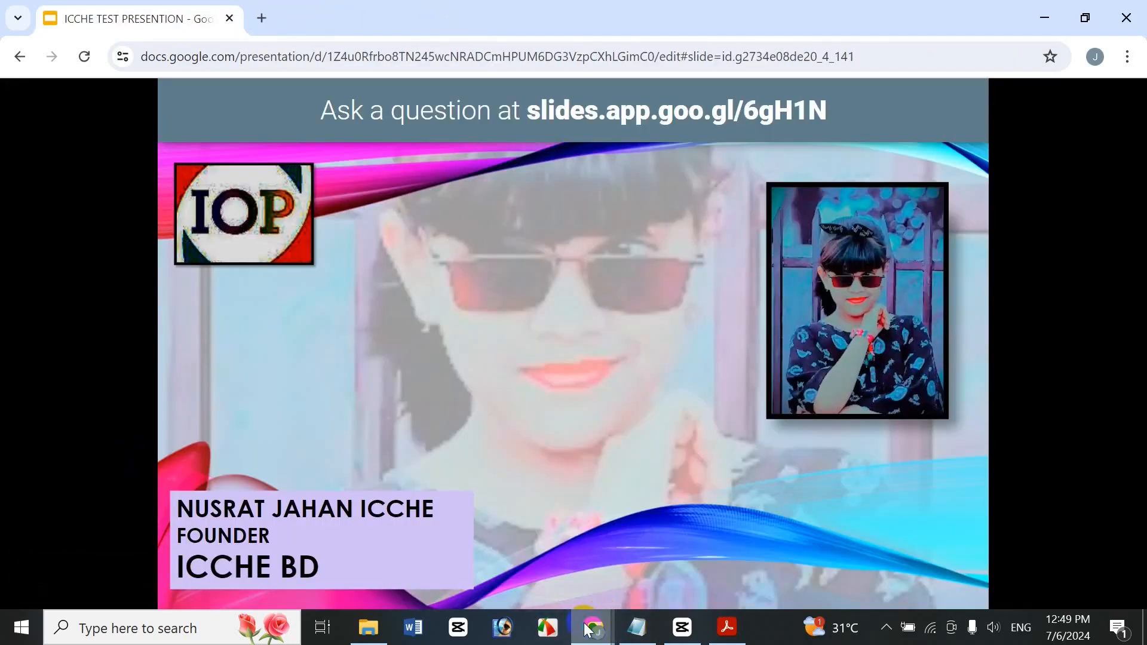
pyautogui.moveTo(598, 602)
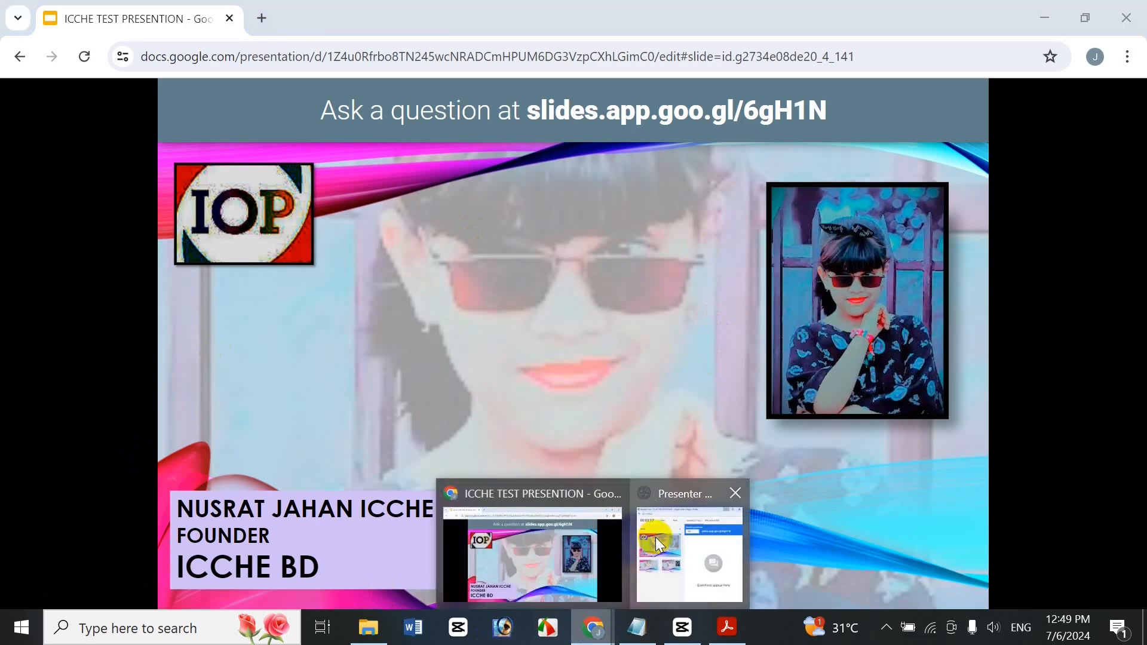
pyautogui.click(655, 537)
pyautogui.click(481, 89)
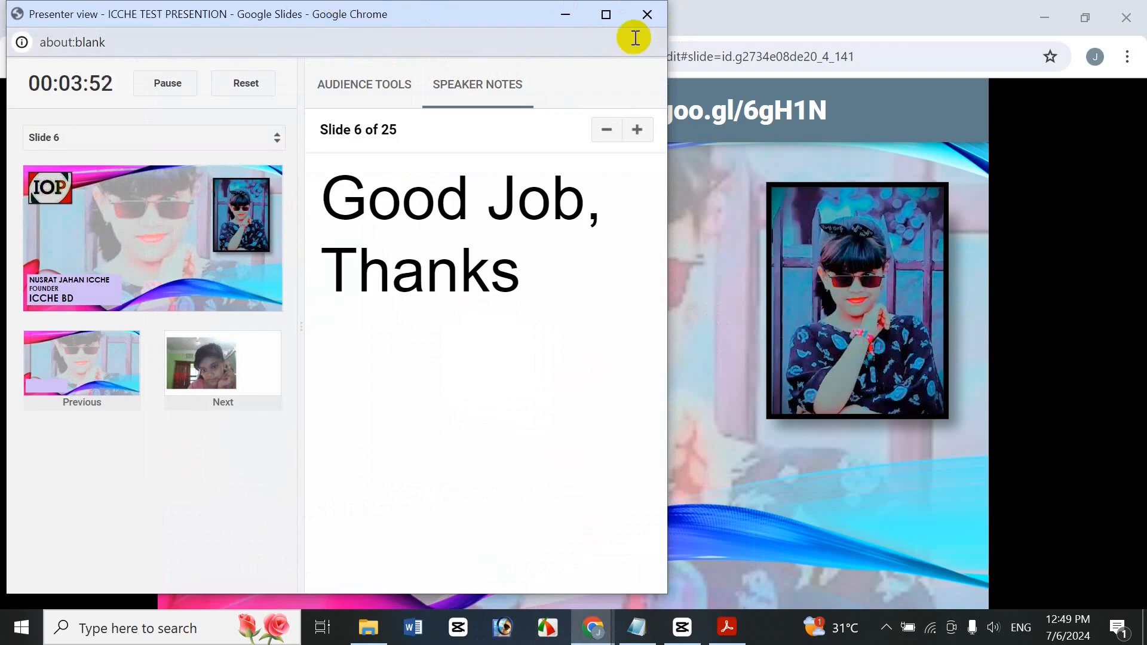
pyautogui.click(646, 17)
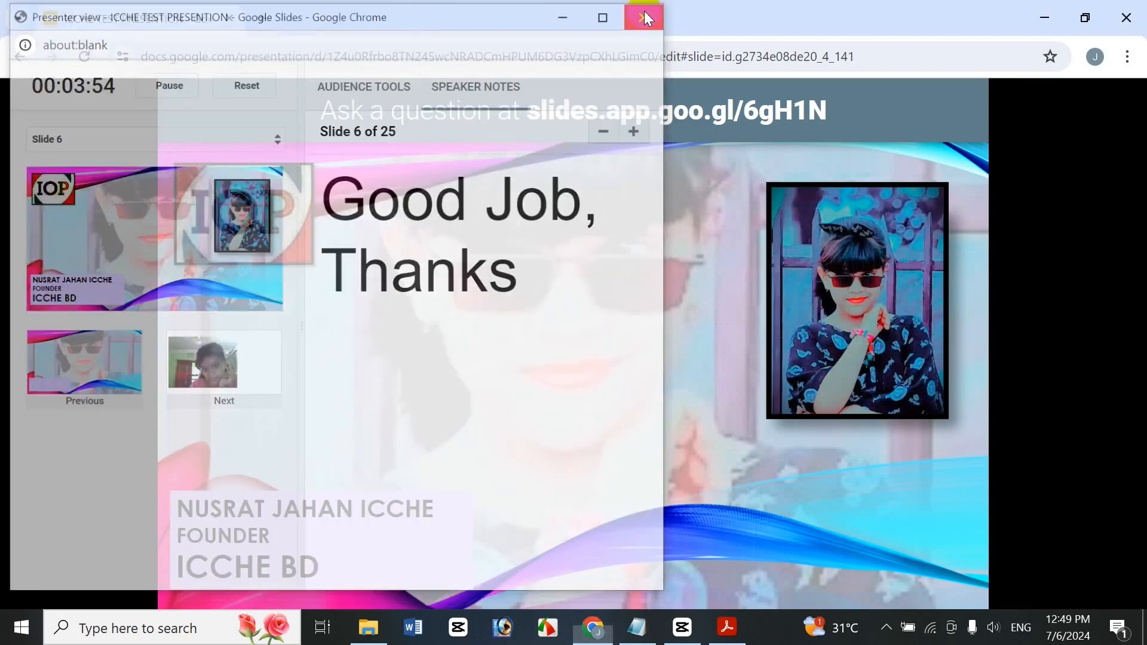
pyautogui.press('Escape')
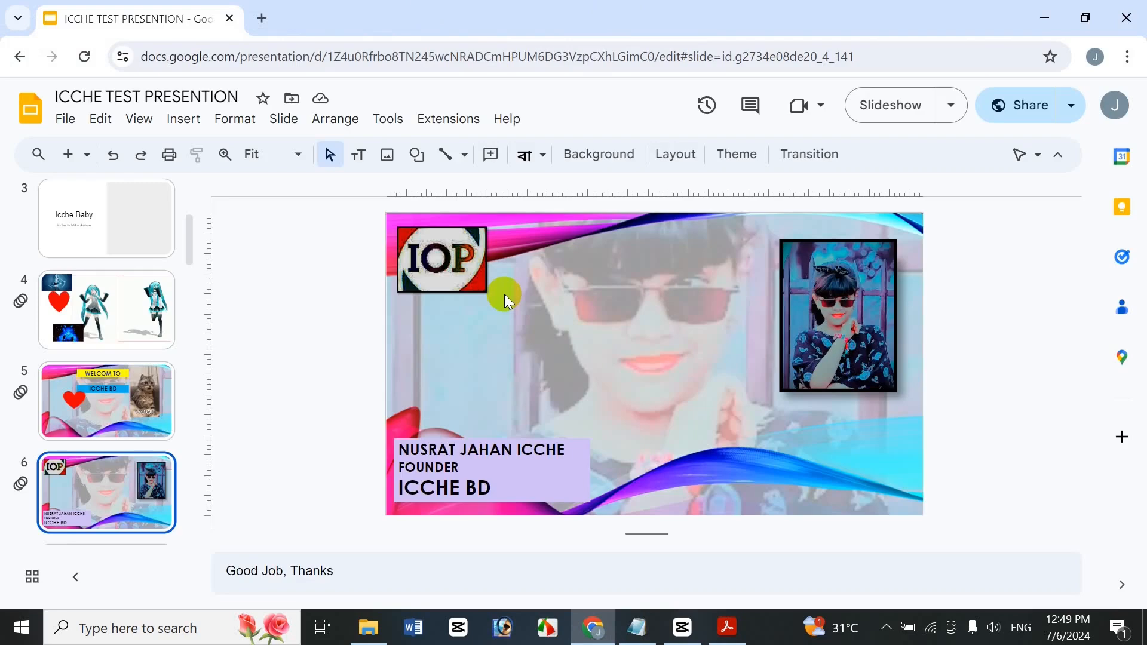
# Step: Go back to slide 1 of the presentation in the editor
pyautogui.click(88, 230)
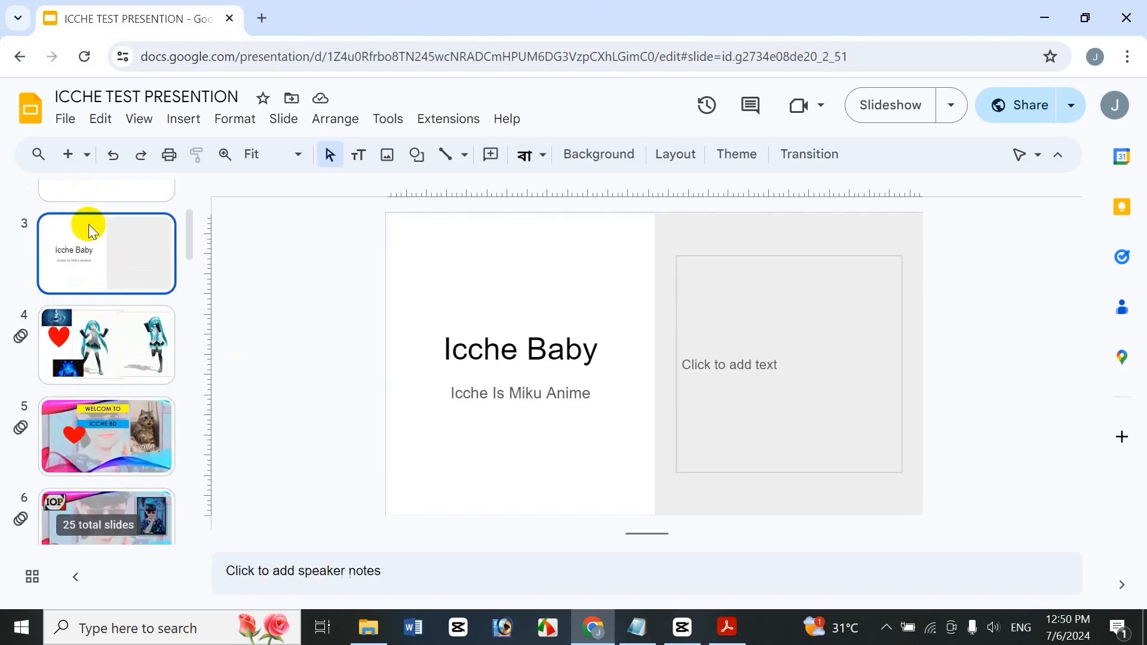
pyautogui.moveTo(182, 225); pyautogui.dragTo(141, 207)
pyautogui.click(141, 206)
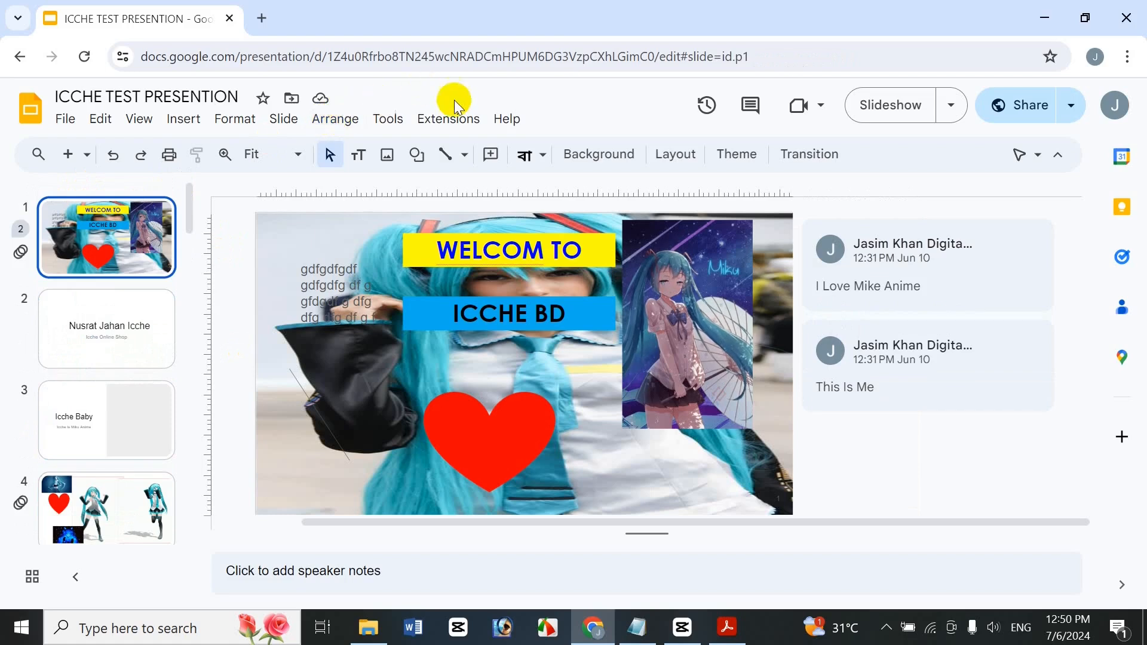
# Step: Open the Q&A history, view the Jul 6, 12:45 PM session, return to the session list and close the history
pyautogui.click(511, 120)
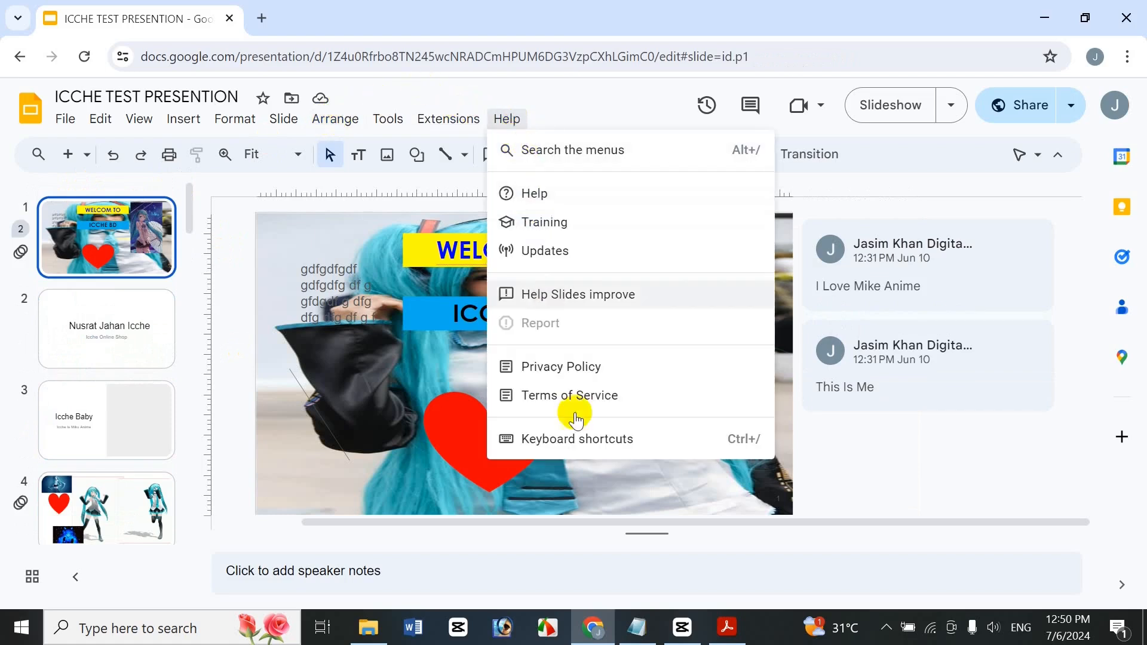
pyautogui.click(575, 111)
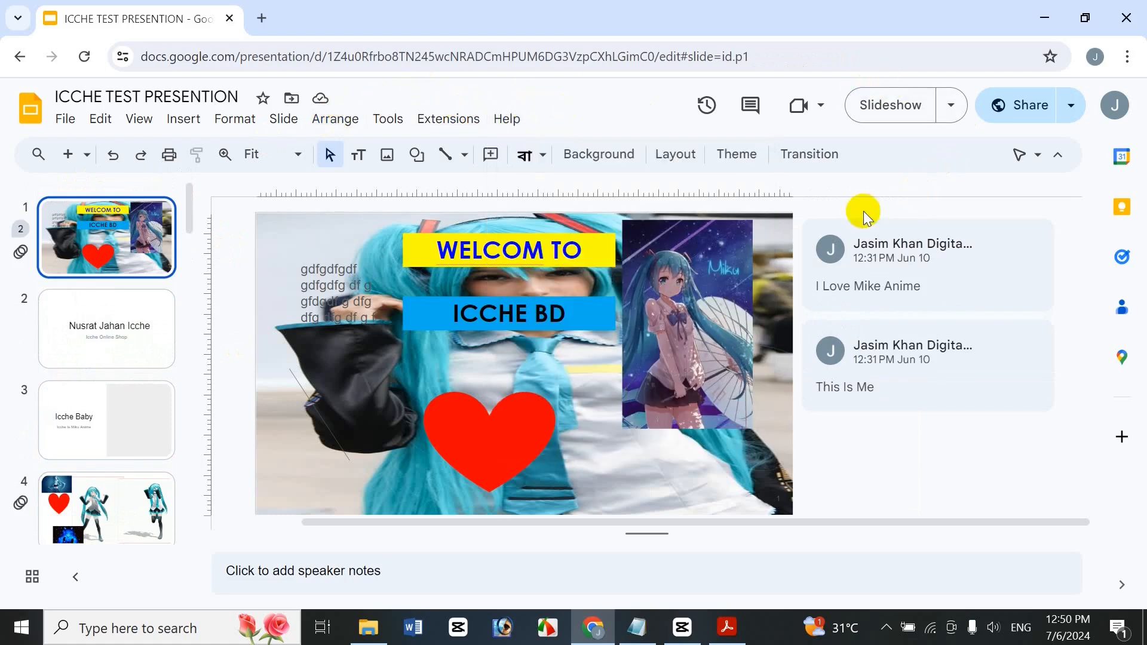
pyautogui.click(197, 121)
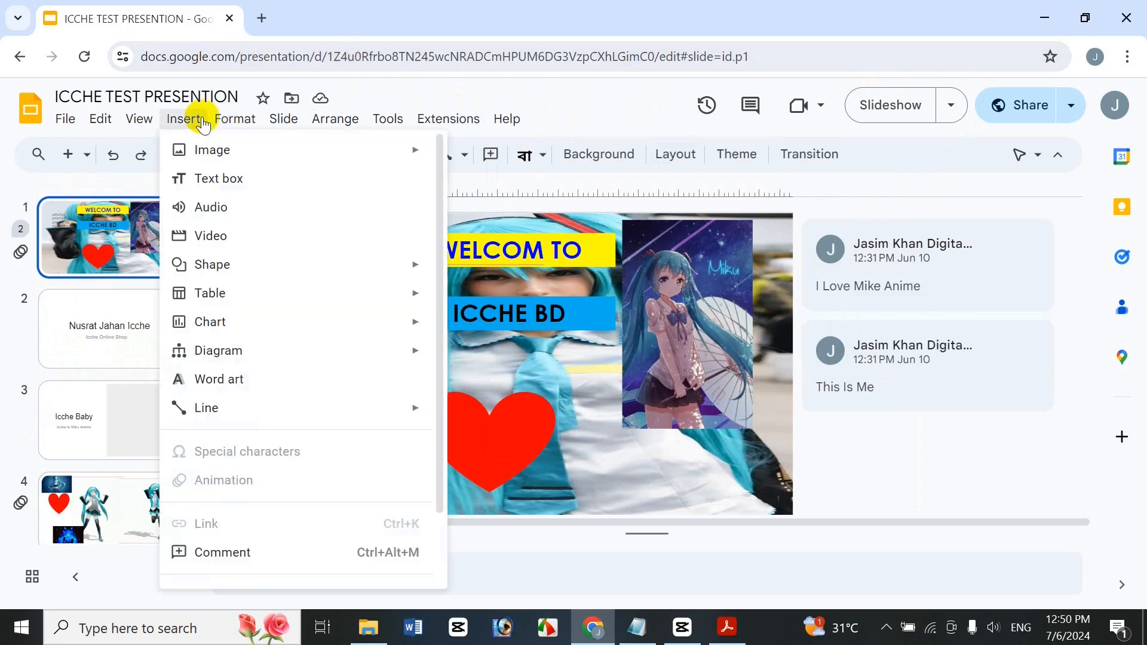
pyautogui.moveTo(387, 134)
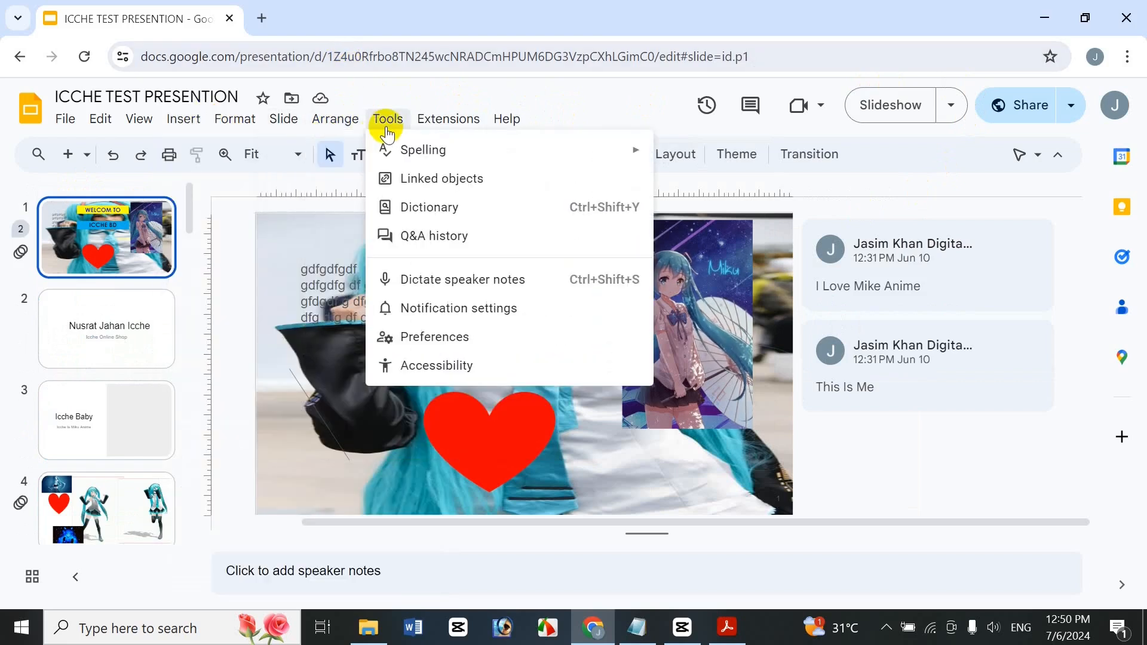
pyautogui.click(460, 234)
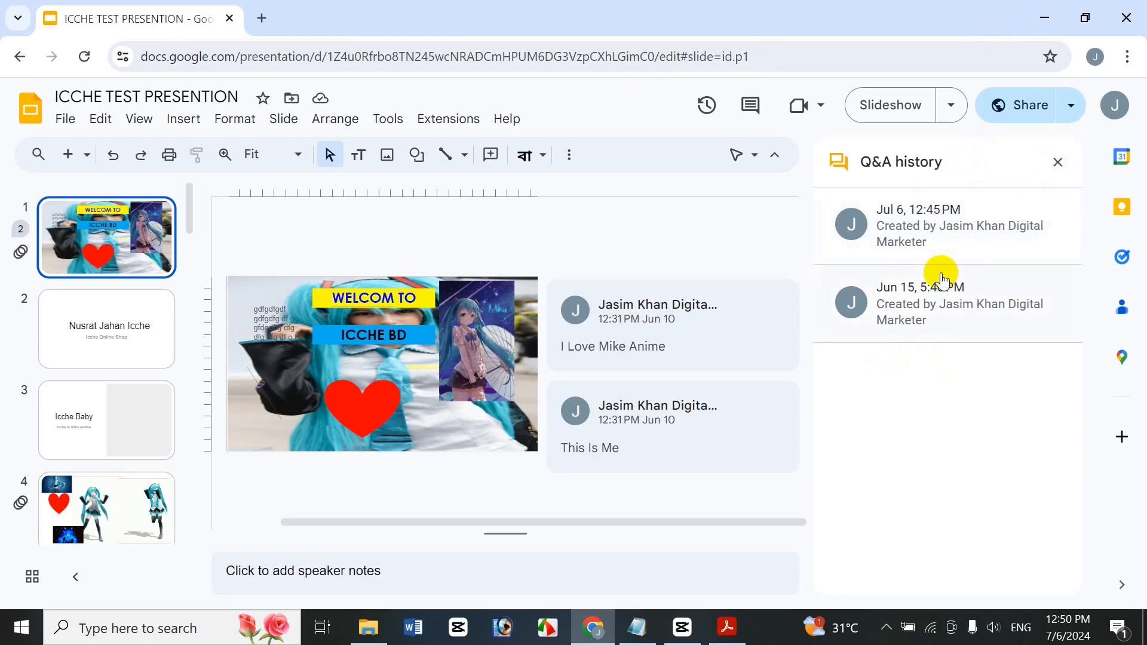
pyautogui.click(935, 235)
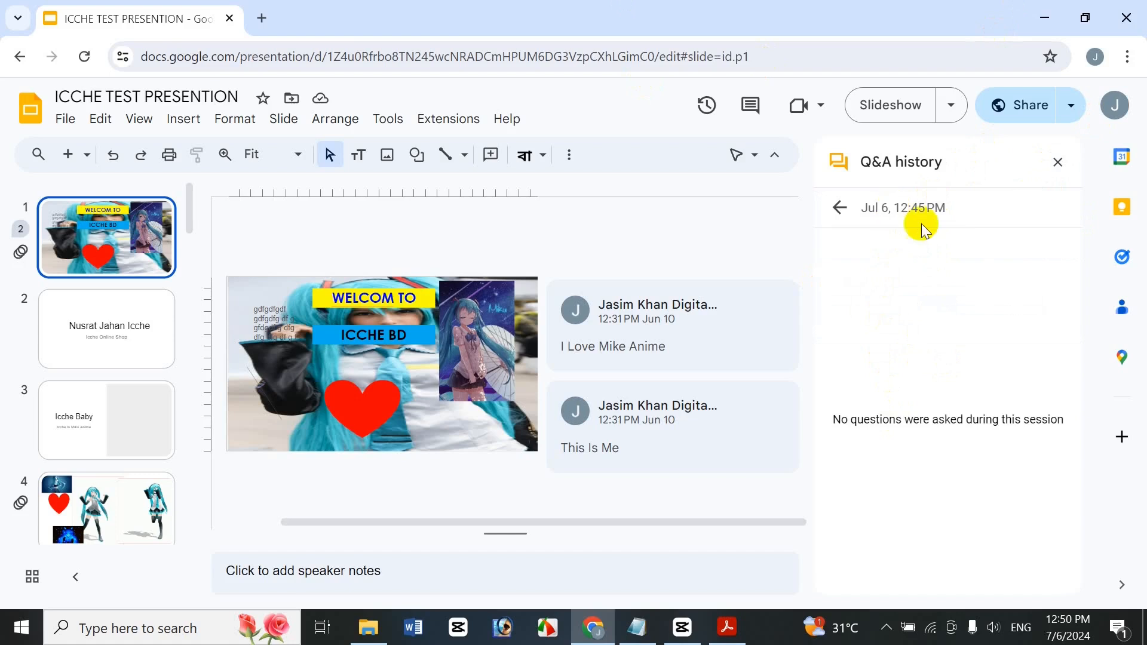
pyautogui.click(840, 207)
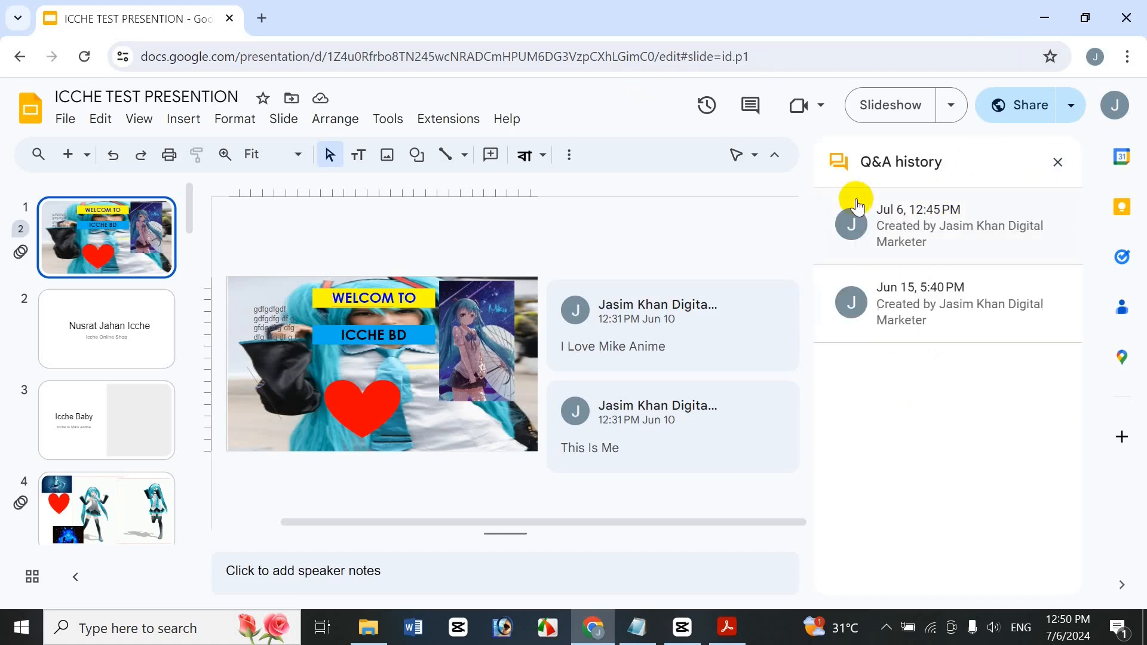
pyautogui.click(1057, 162)
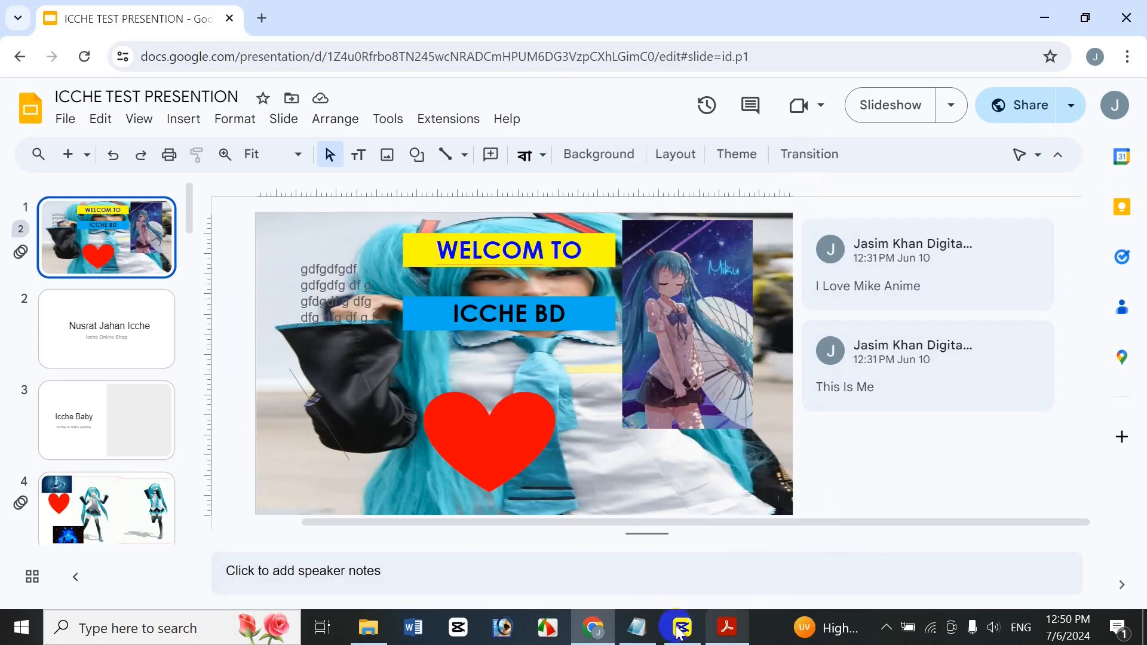
# Step: Switch to Adobe Acrobat Reader to show the lesson title PDF, and minimize it
pyautogui.moveTo(704, 579)
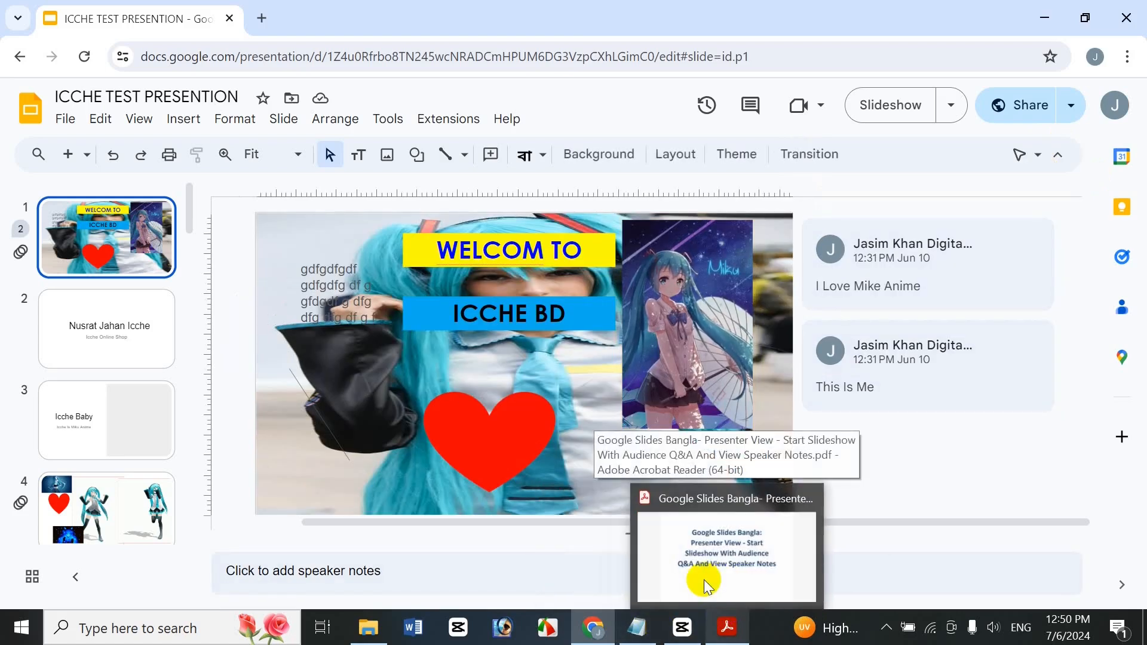
pyautogui.click(734, 632)
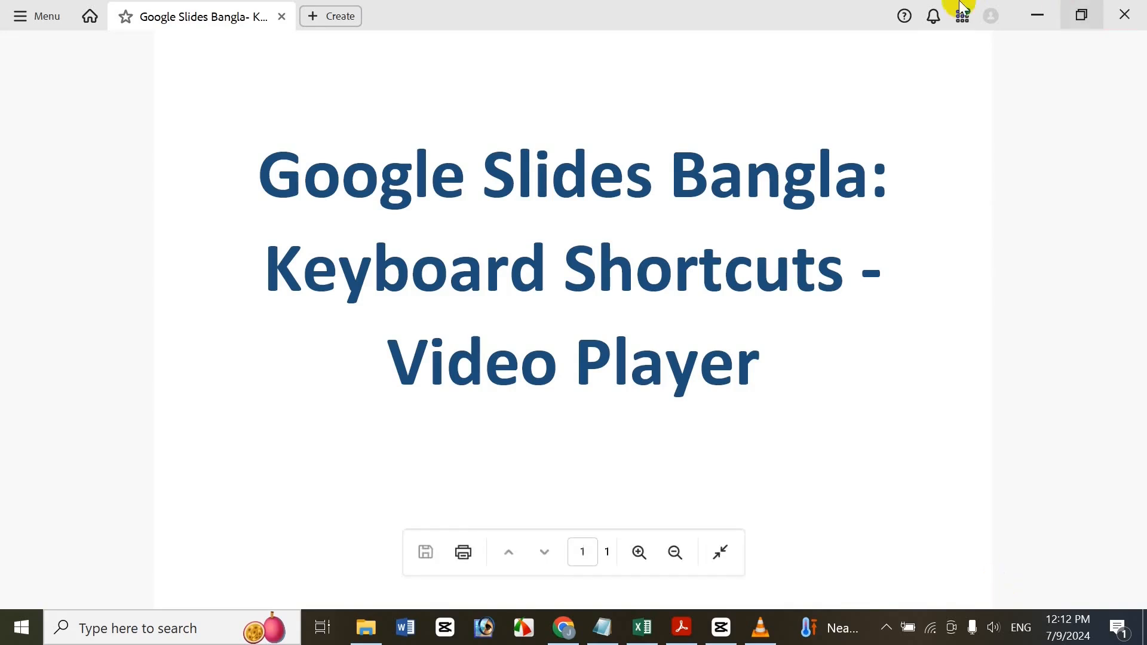
pyautogui.click(1039, 10)
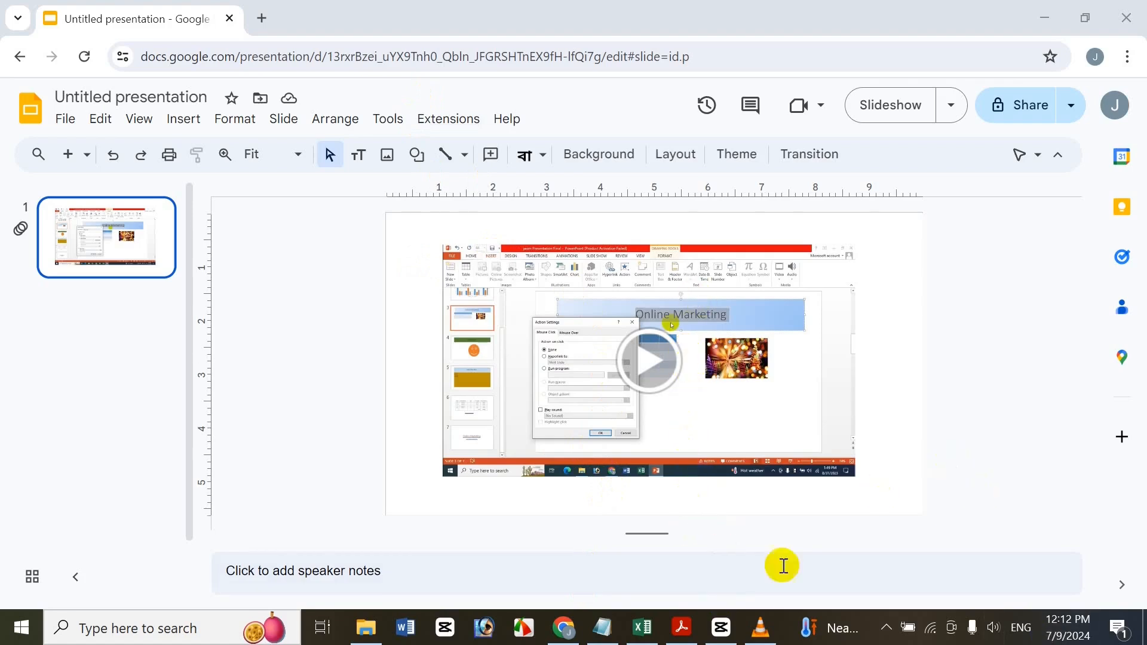
# Step: Switch to the Excel workbook of Google Slides keyboard shortcuts and review the Video Player section
pyautogui.click(641, 627)
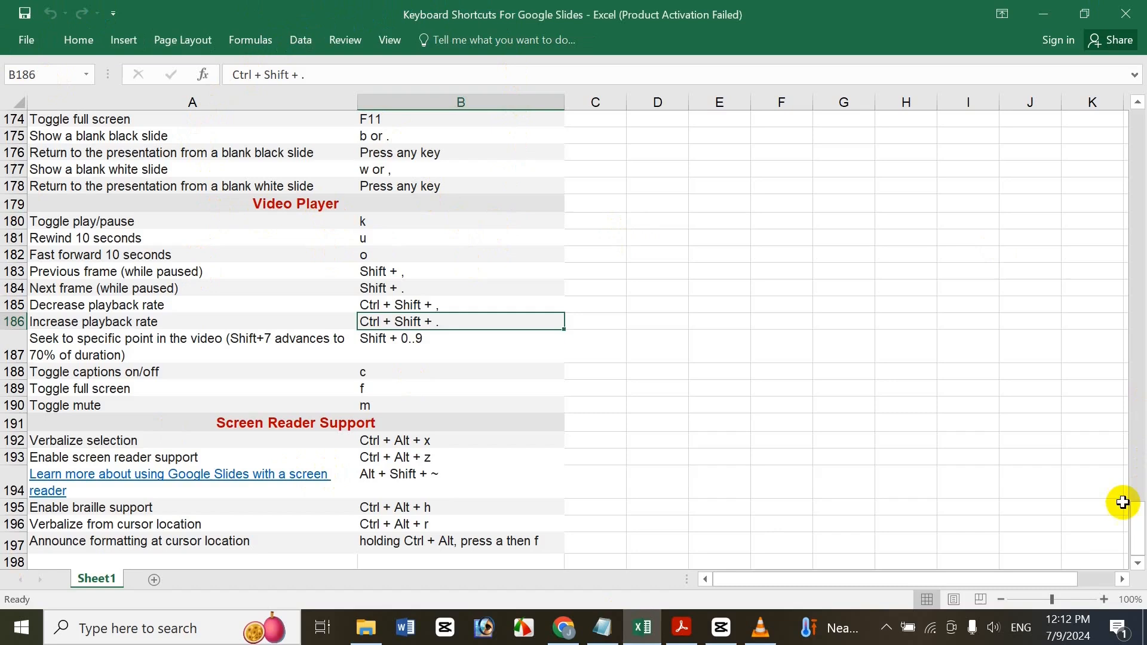
pyautogui.moveTo(1138, 540)
pyautogui.mouseDown()
pyautogui.moveTo(1109, 402)
pyautogui.moveTo(1142, 263)
pyautogui.moveTo(1141, 99)
pyautogui.moveTo(1126, 468)
pyautogui.moveTo(1140, 505)
pyautogui.moveTo(1140, 476)
pyautogui.moveTo(1141, 553)
pyautogui.mouseUp()
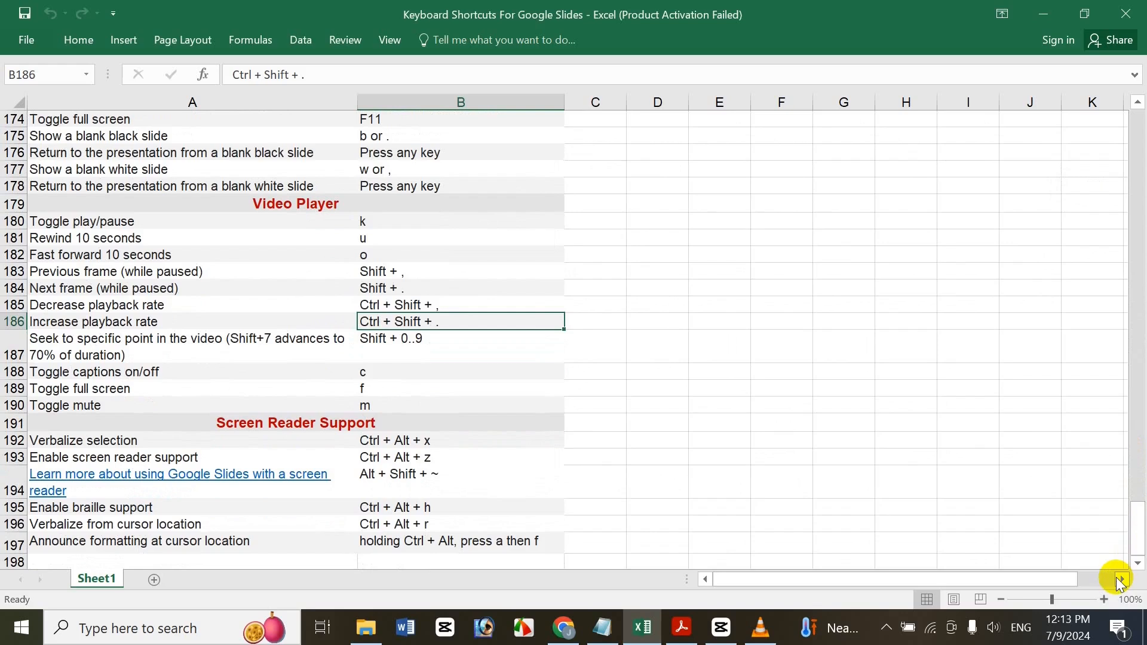
pyautogui.click(1138, 563)
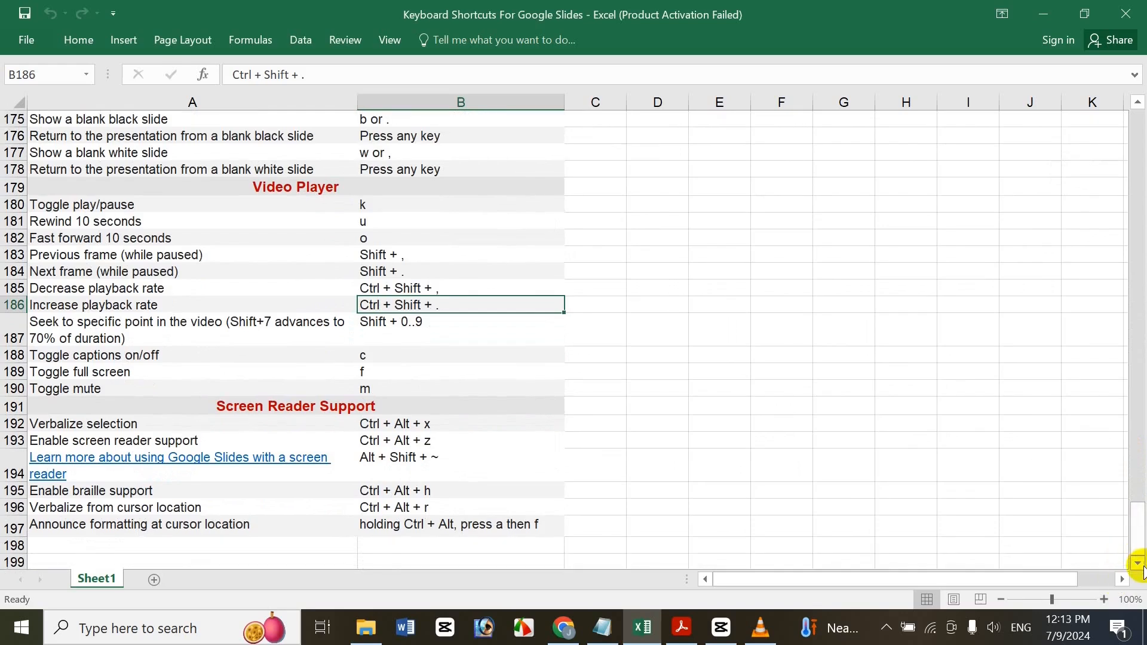
pyautogui.moveTo(1138, 563); pyautogui.dragTo(1138, 563)
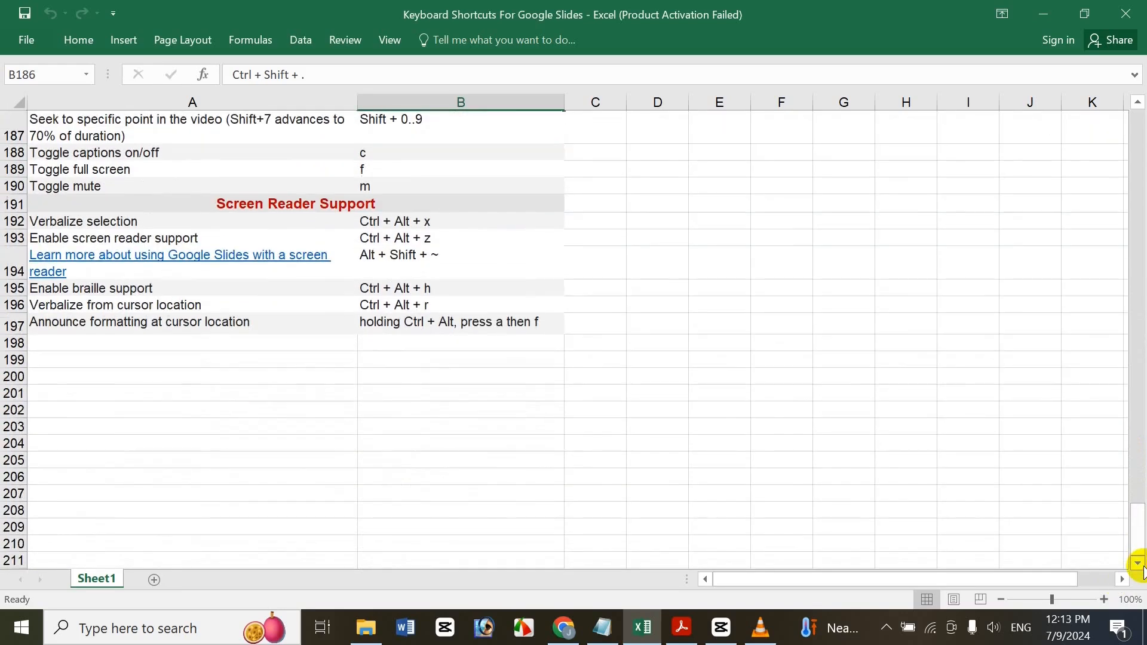
pyautogui.moveTo(1138, 103); pyautogui.dragTo(1140, 103)
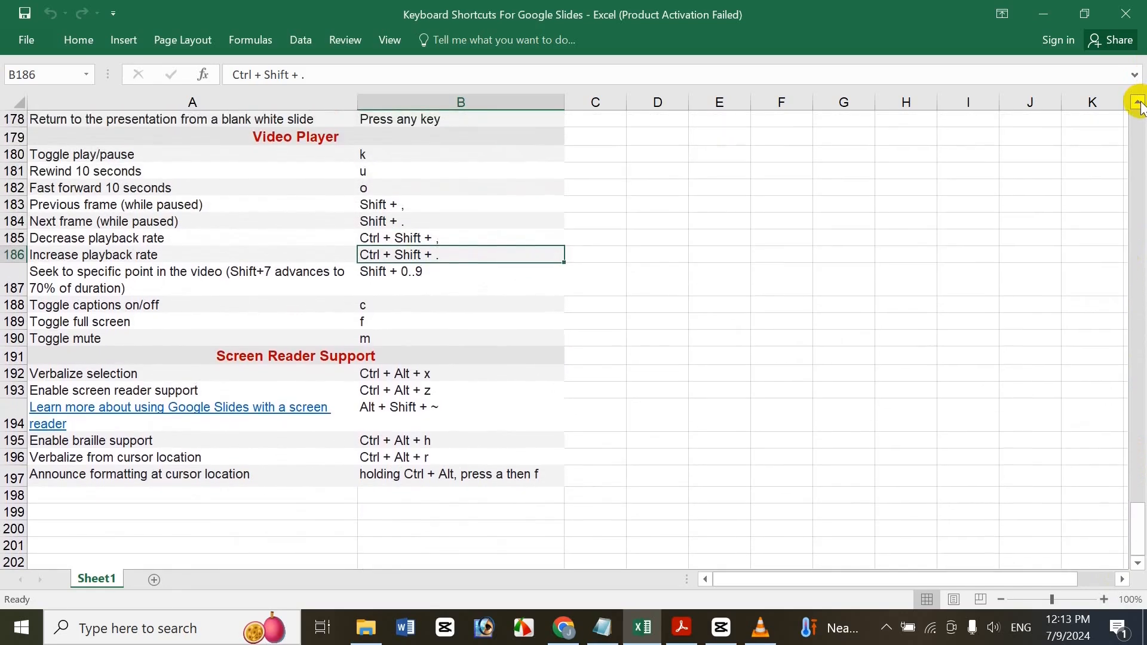
pyautogui.click(1137, 564)
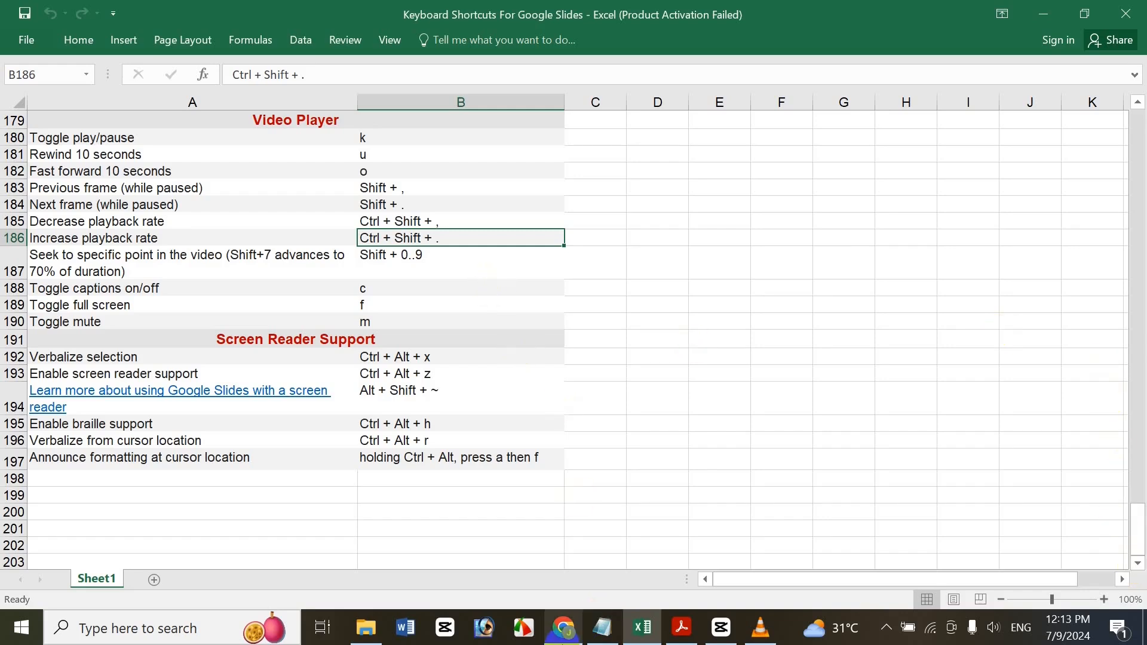
# Step: Switch back to Google Slides in Chrome, browse the recent Google Drive videos available for insertion, and close the video picker
pyautogui.click(564, 523)
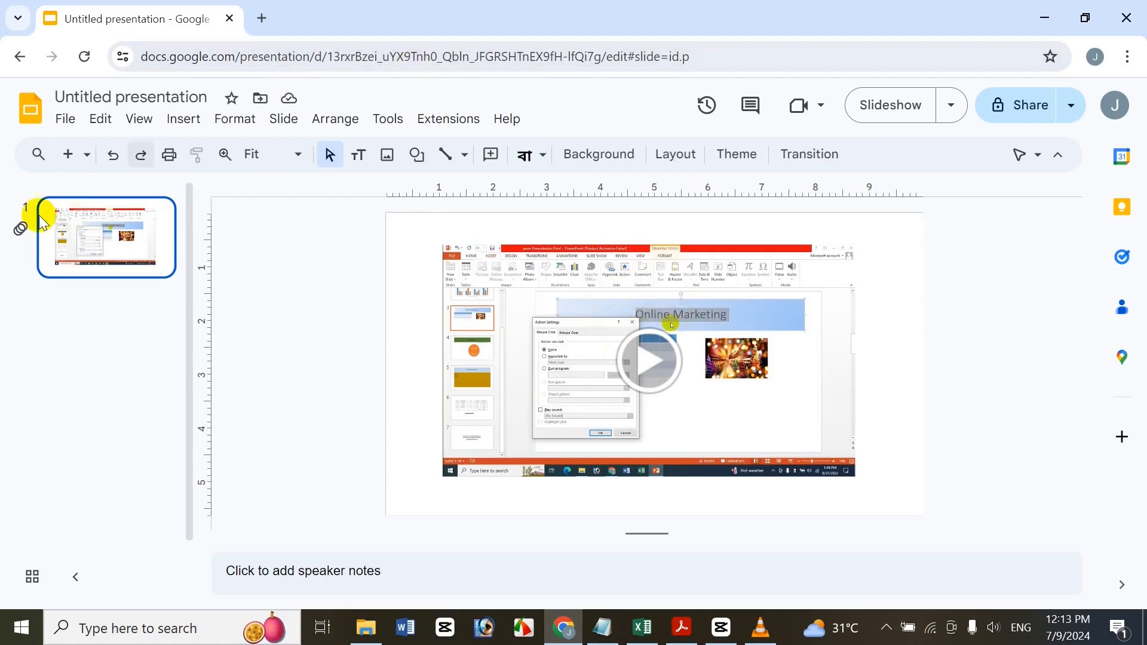
pyautogui.click(183, 119)
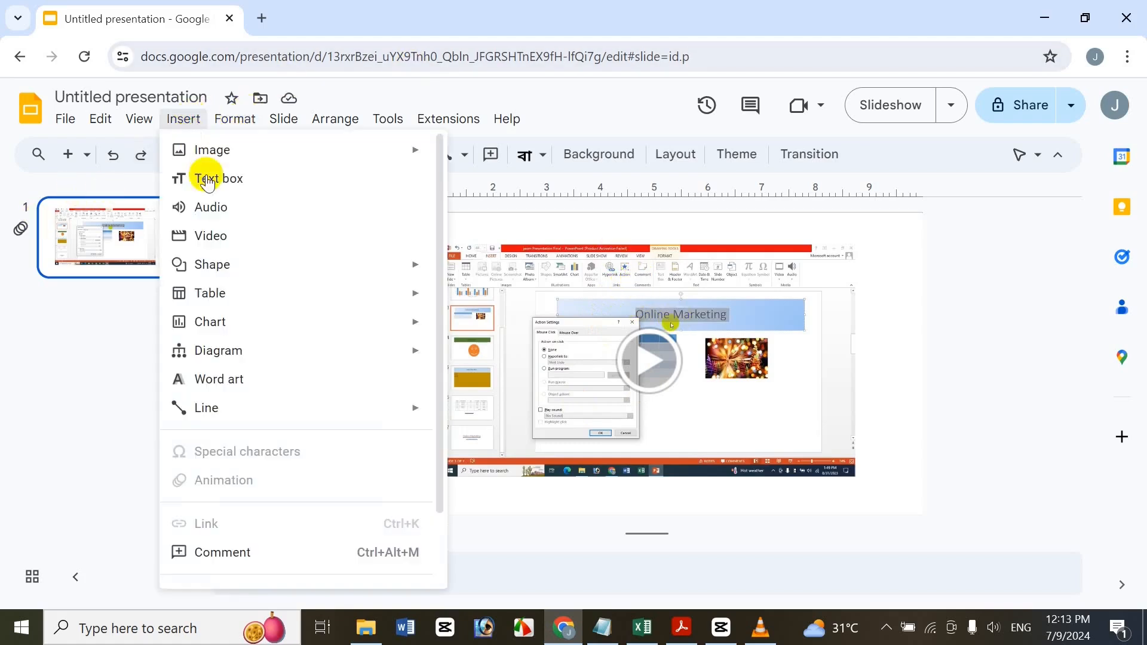
pyautogui.click(310, 235)
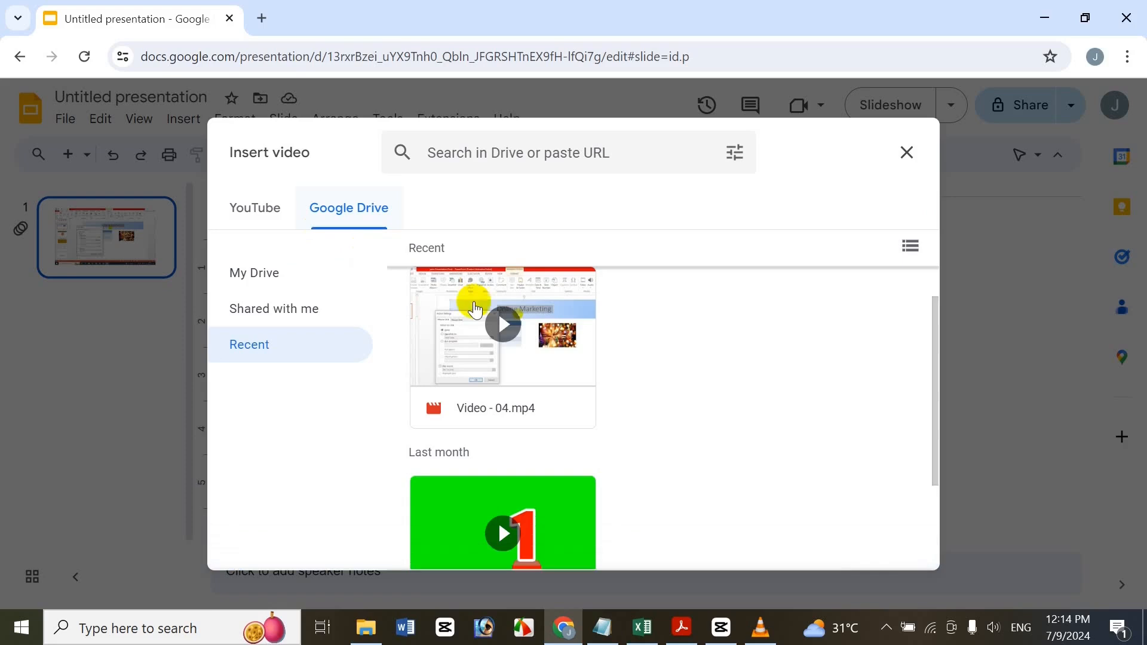
pyautogui.click(906, 152)
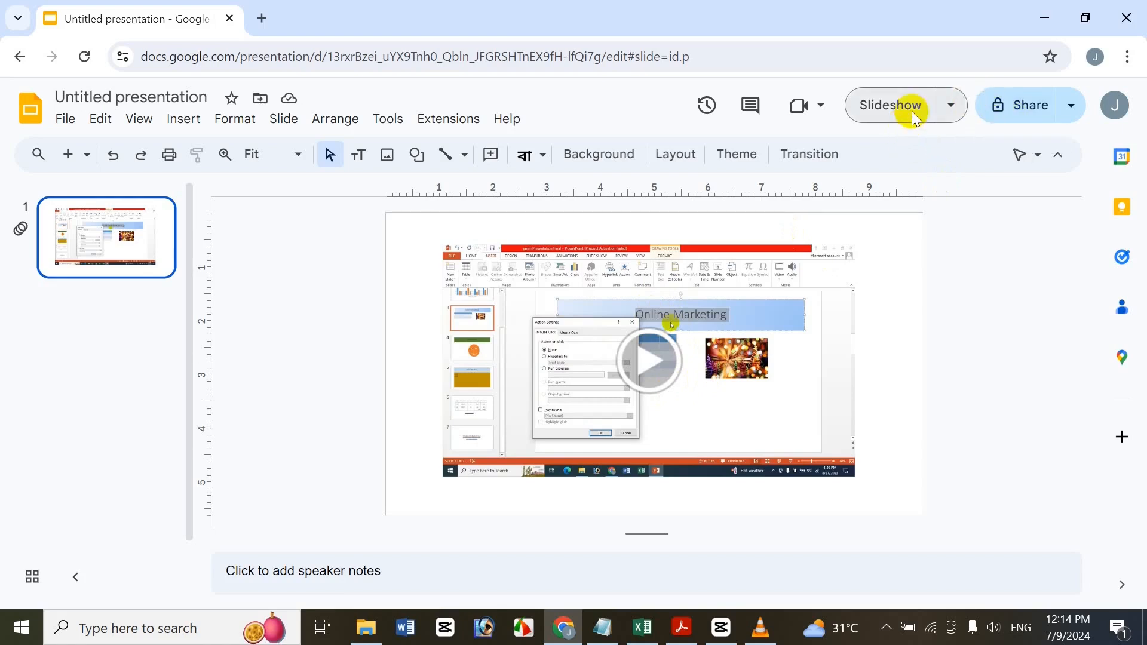
# Step: Start the slideshow from the beginning and repeatedly play and pause the video on slide 1
pyautogui.click(946, 107)
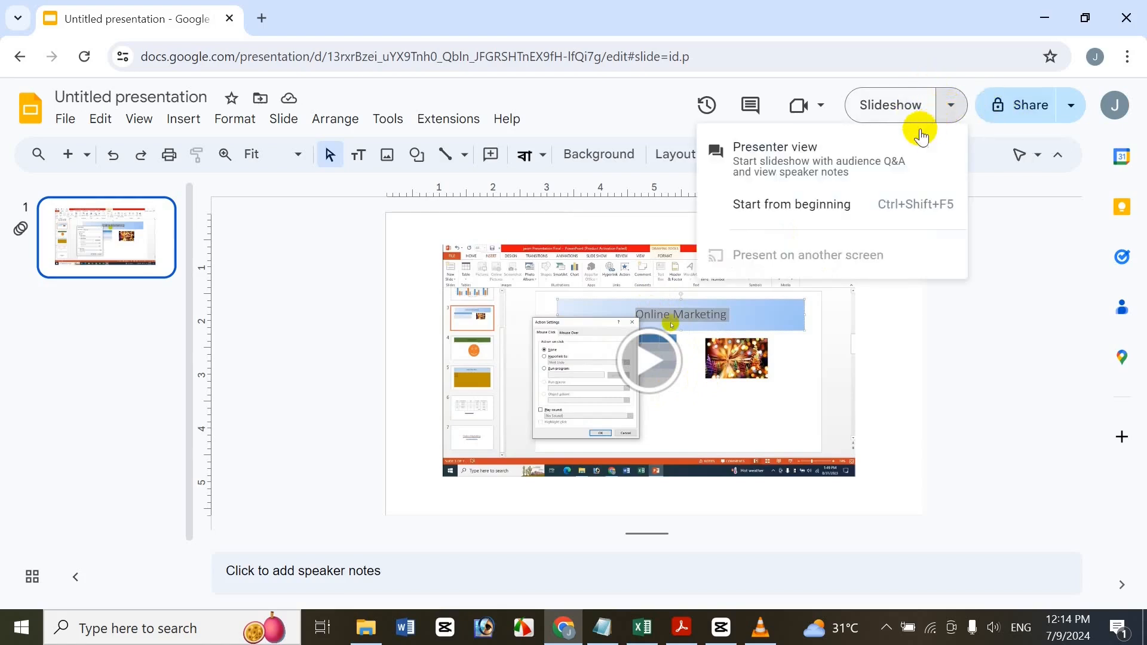
pyautogui.click(860, 216)
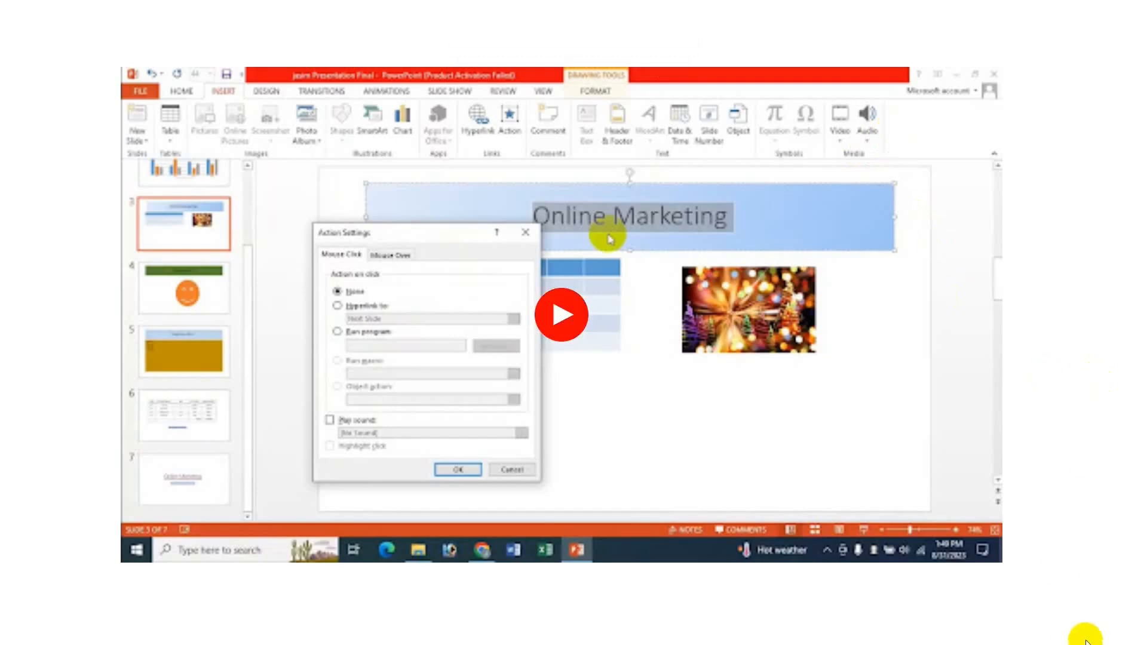
pyautogui.click(1115, 635)
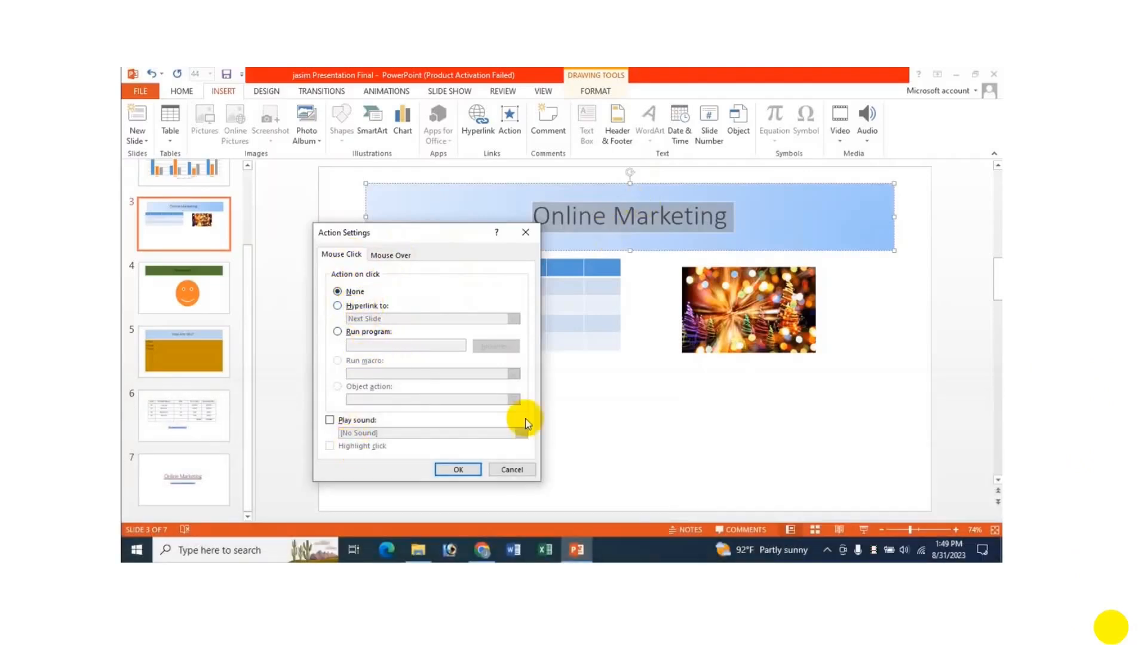
pyautogui.click(1112, 628)
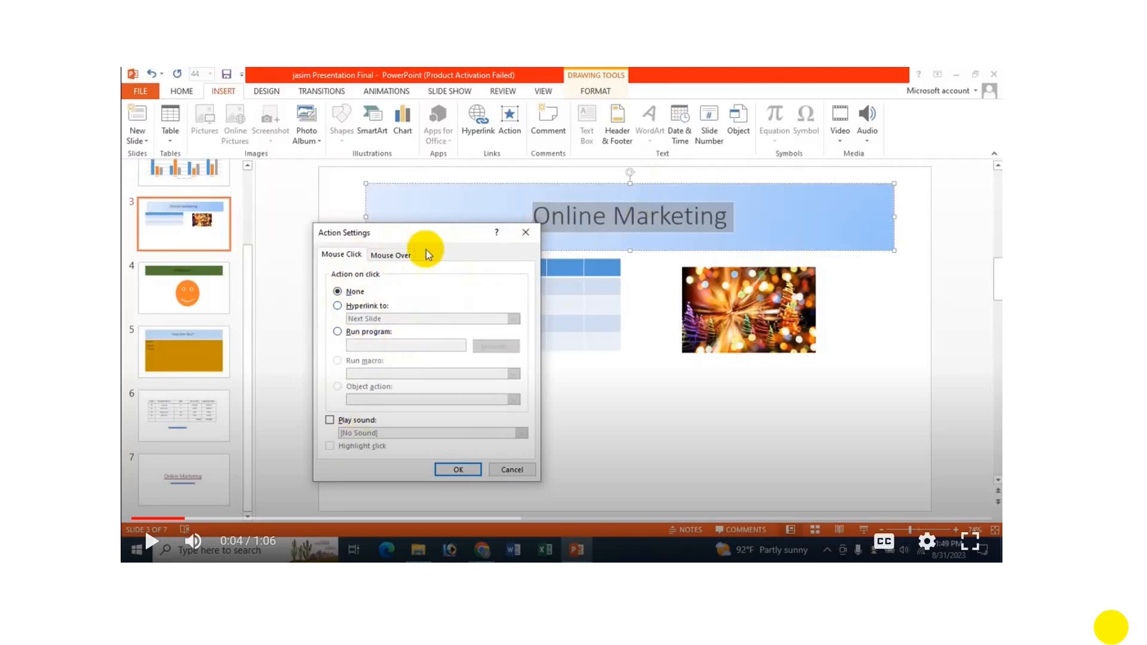
pyautogui.click(1111, 628)
pyautogui.click(1110, 627)
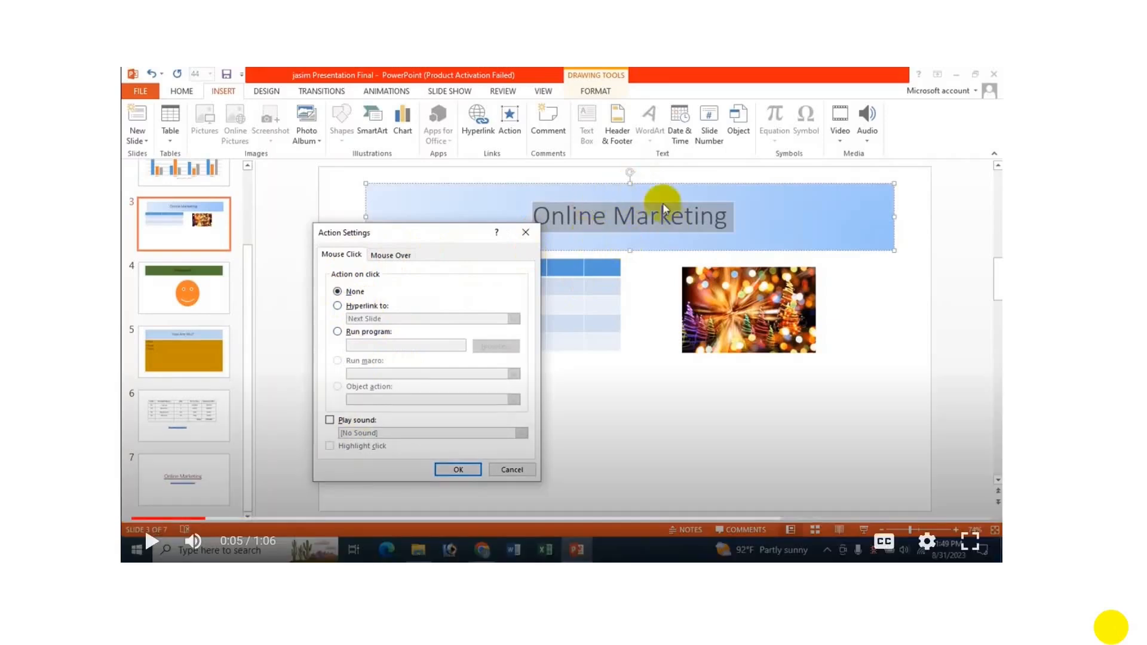
# Step: Exit the slideshow and switch to the Excel shortcuts workbook to review the Video Player rewind and previous-frame shortcuts
pyautogui.press('Escape')
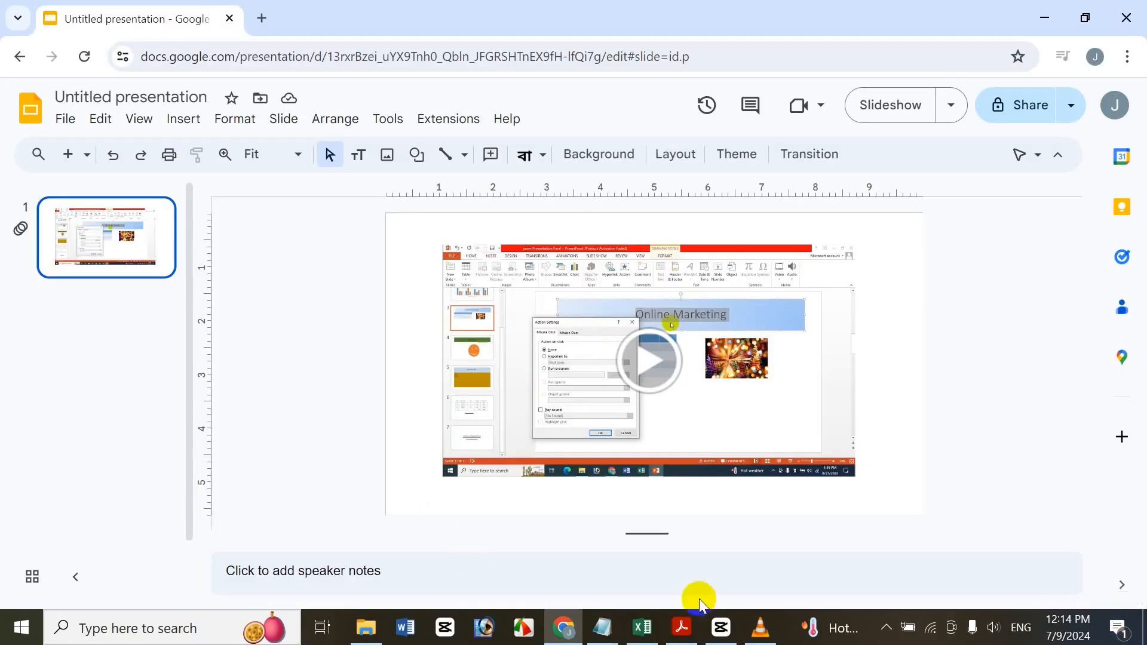
pyautogui.click(643, 630)
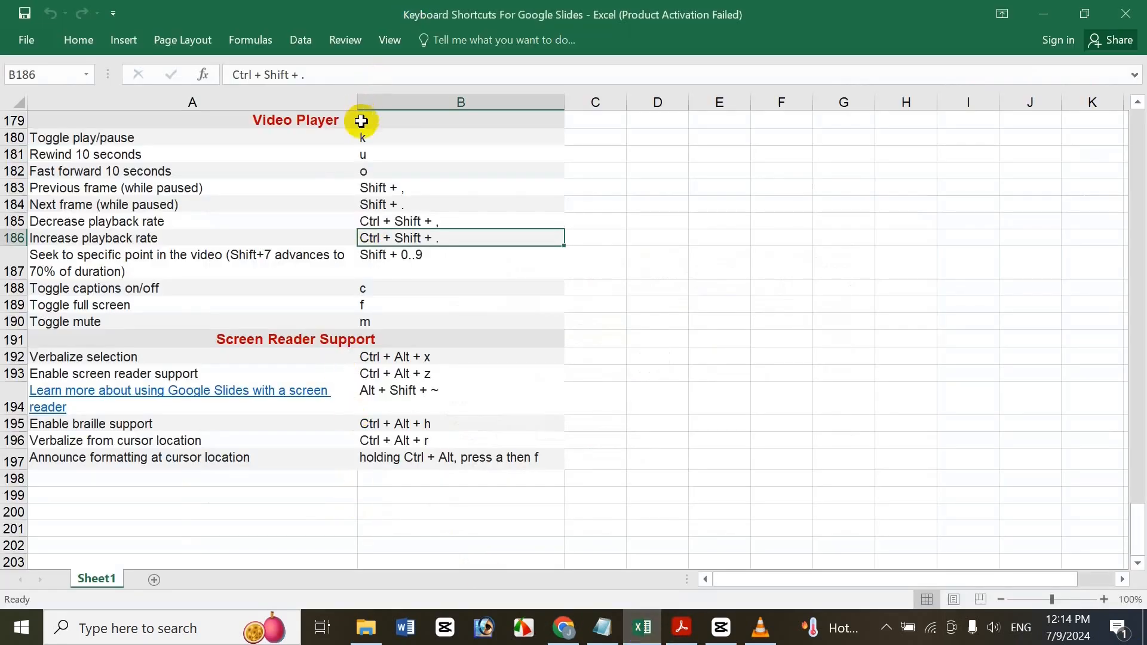
pyautogui.click(378, 154)
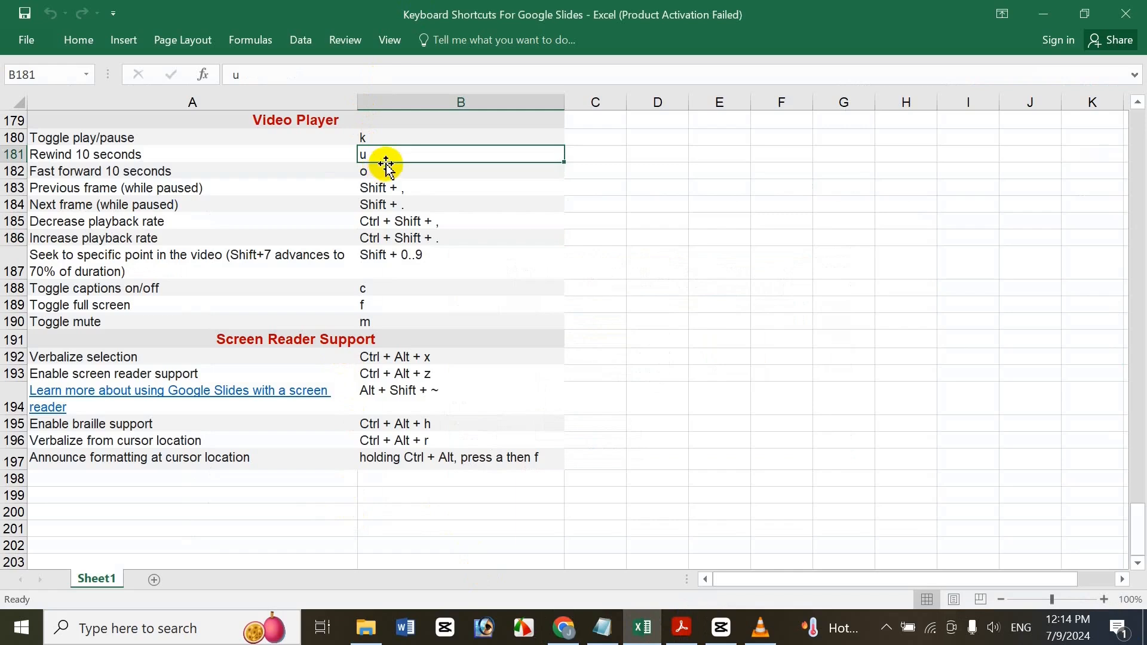
pyautogui.click(380, 184)
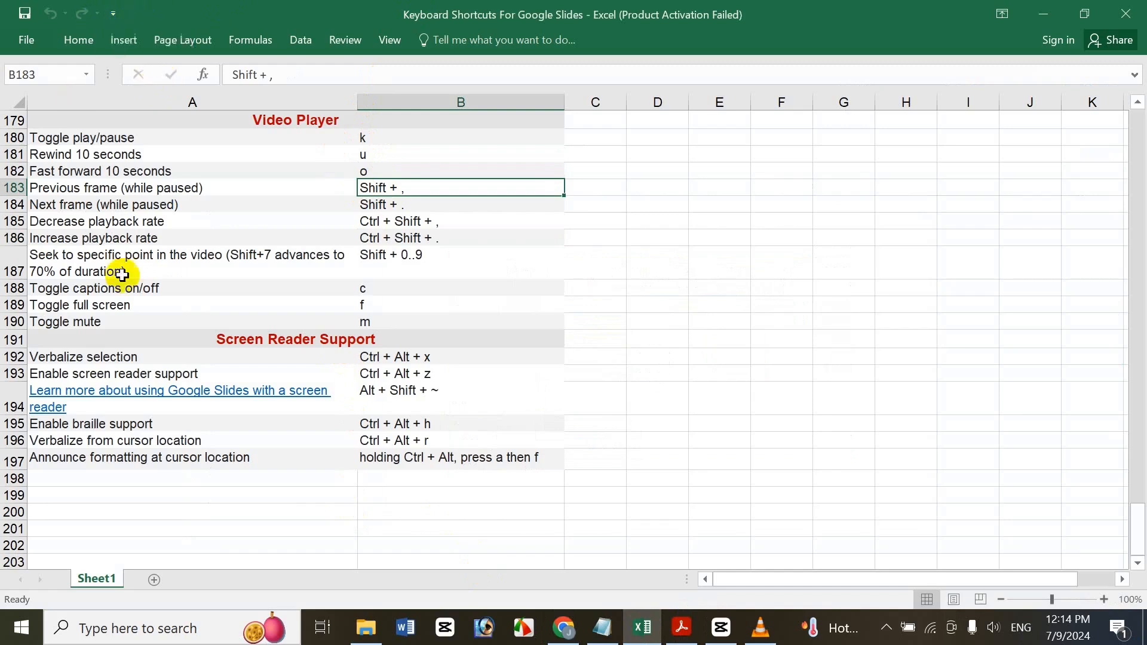
# Step: Switch back to Google Slides in Chrome, start the slideshow, play and pause the video on slide 1, and seek back to its beginning
pyautogui.click(580, 636)
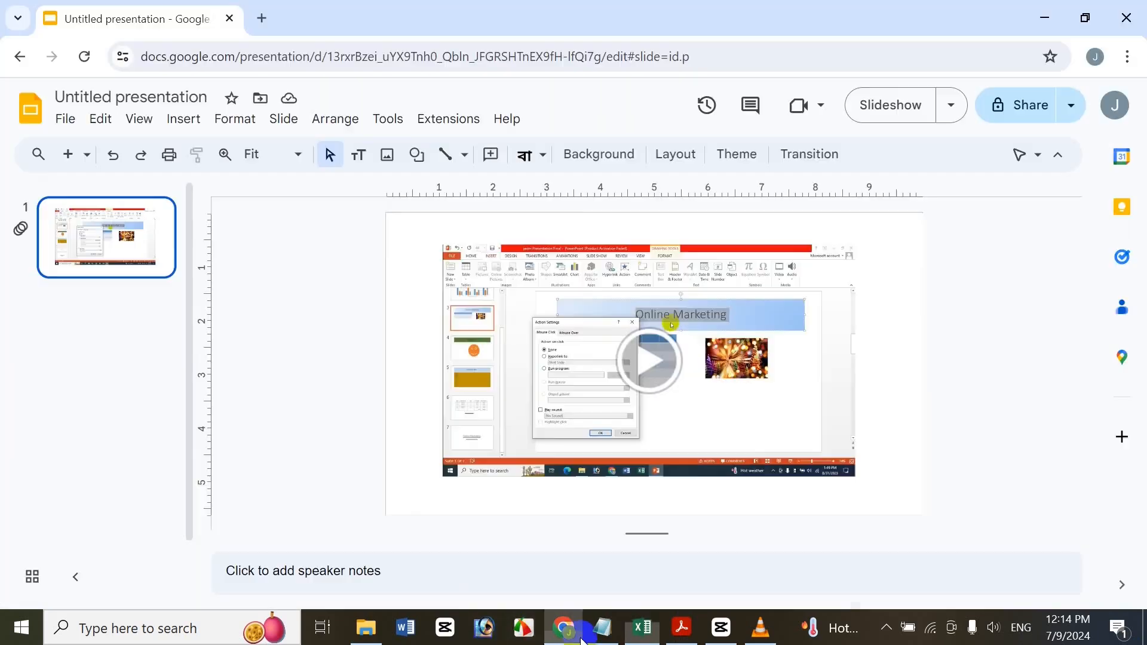
pyautogui.click(880, 105)
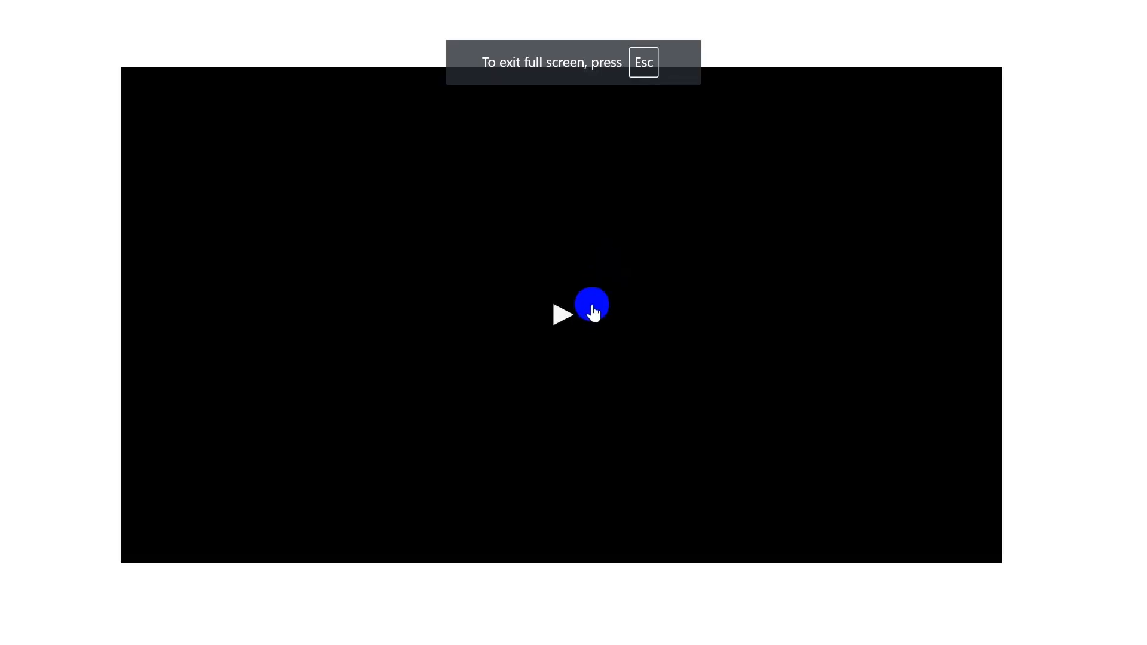
pyautogui.click(593, 311)
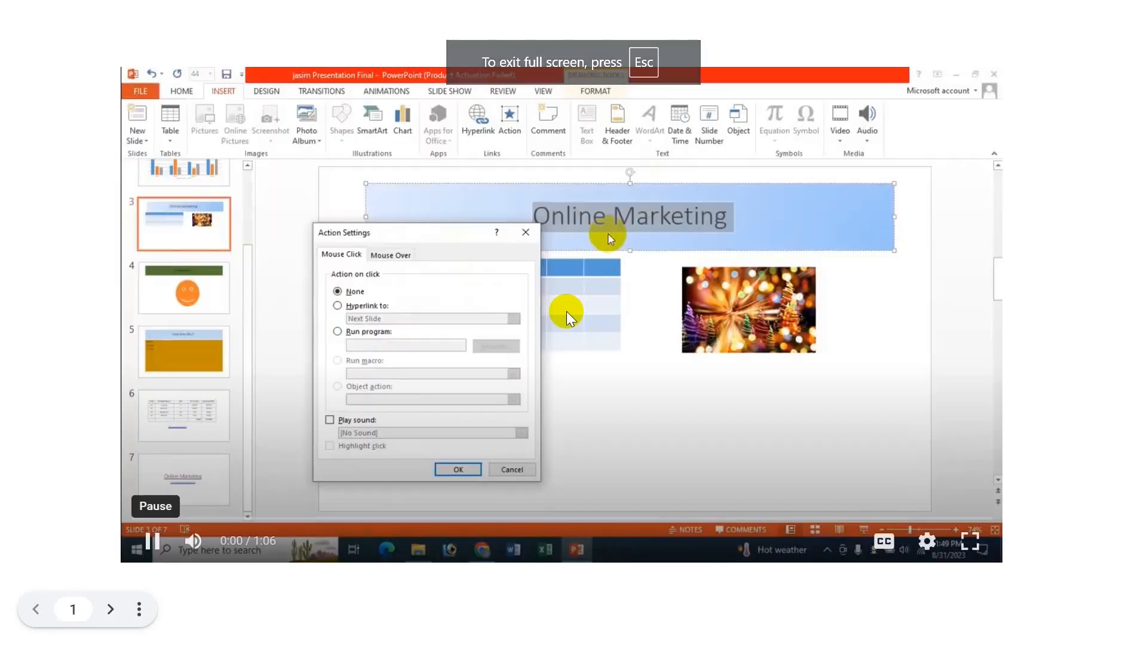
pyautogui.click(153, 541)
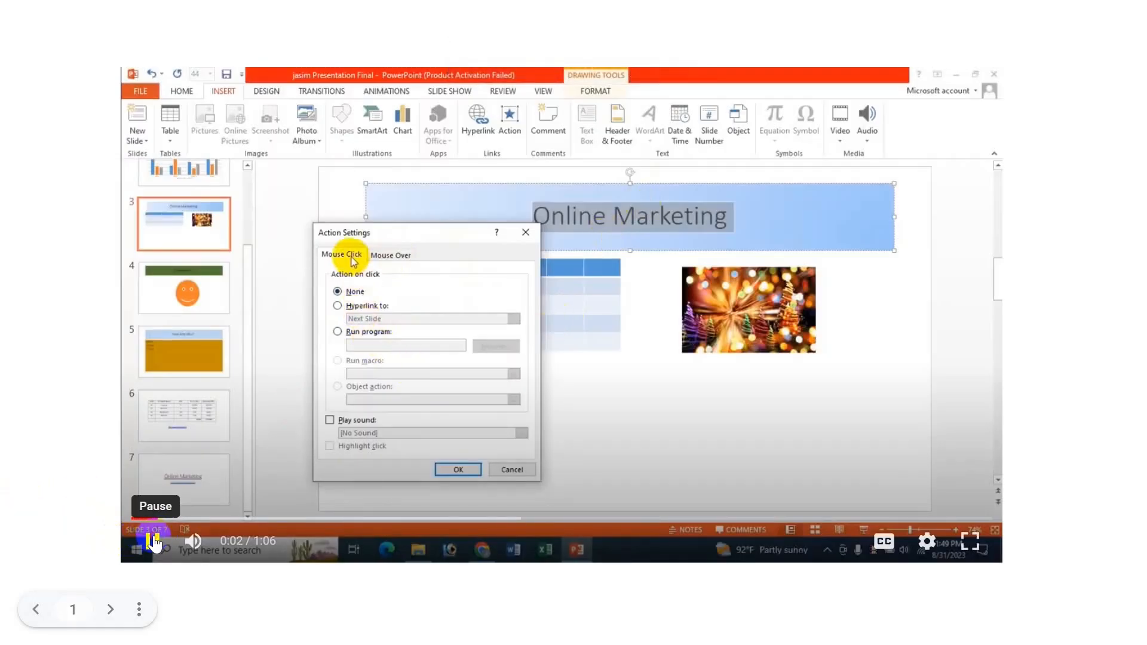
pyautogui.click(142, 519)
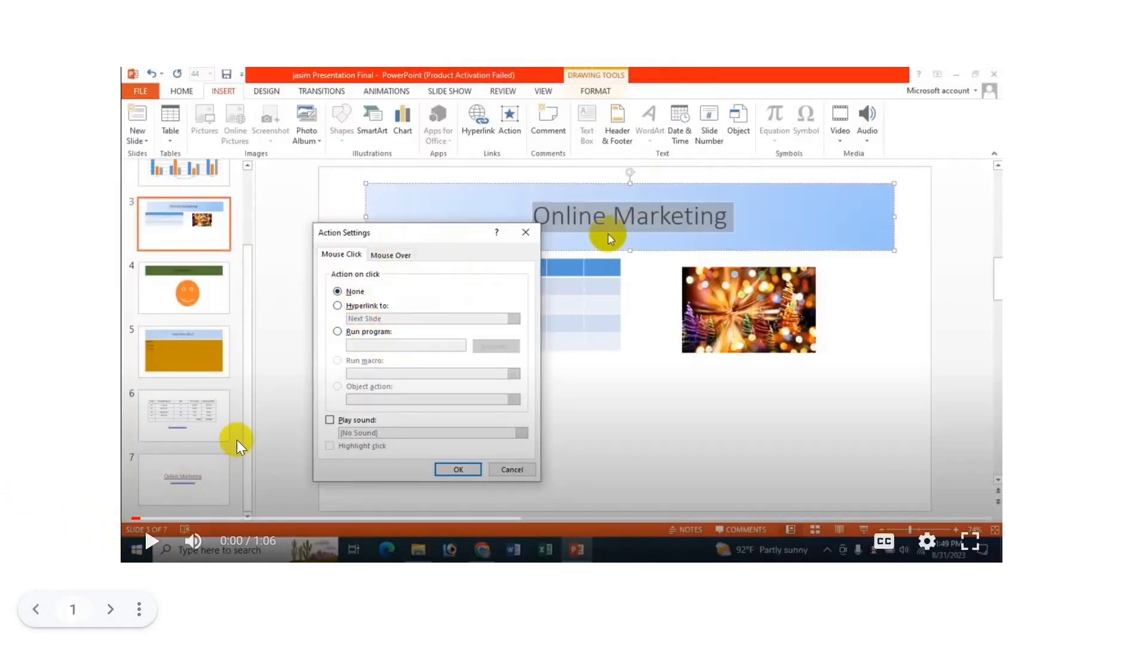